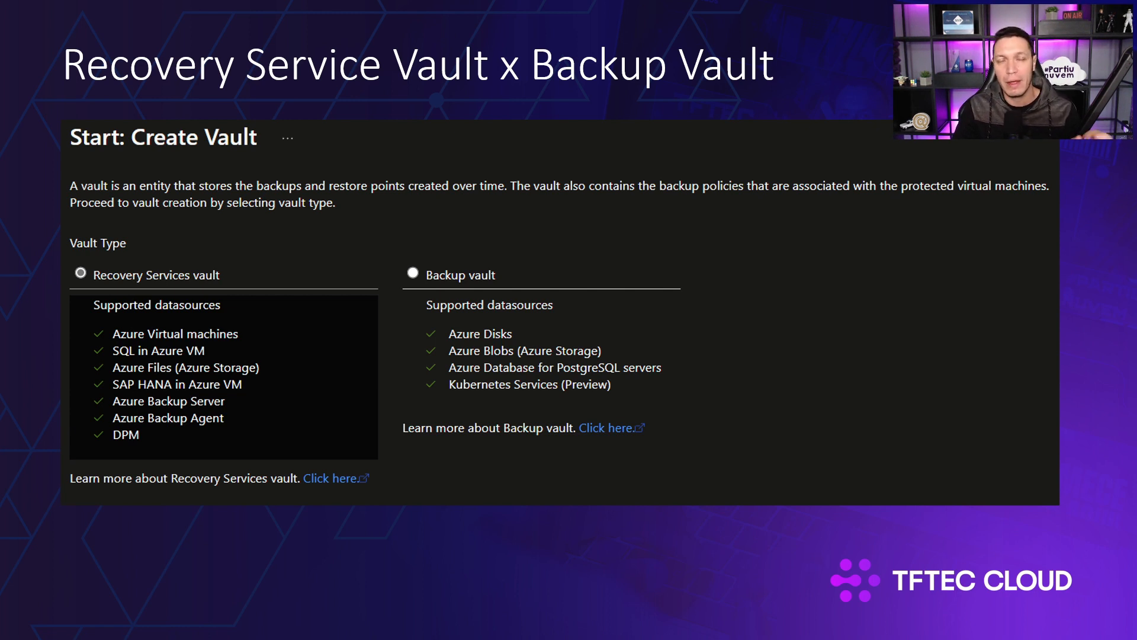
key(Right)
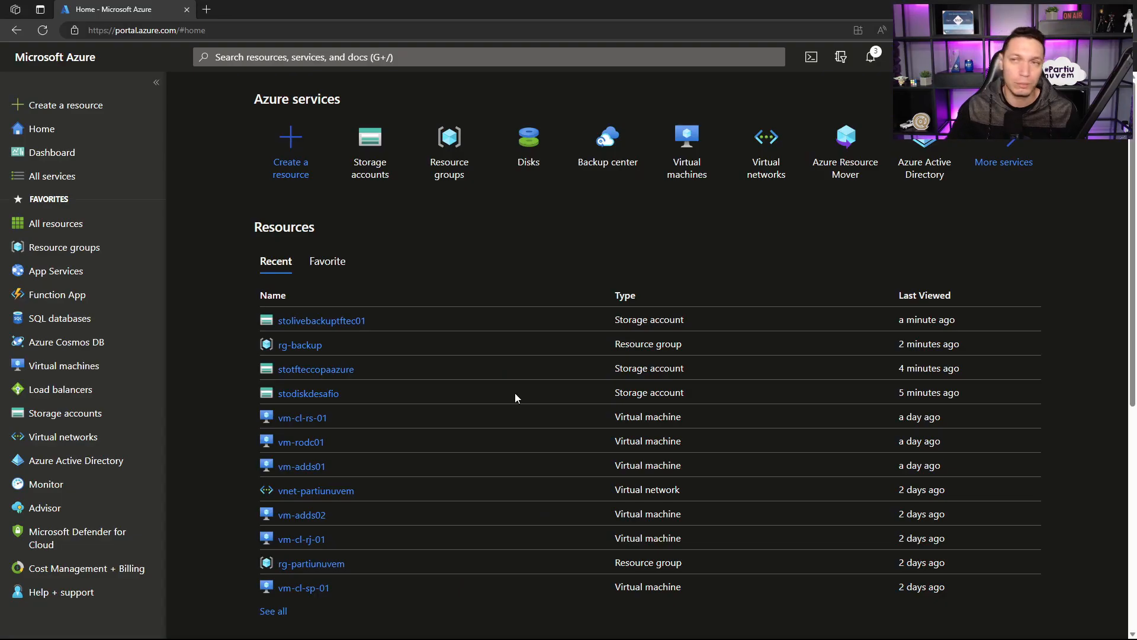
key(ctrl+plus)
key(ctrl+plus)
key(ctrl+plus)
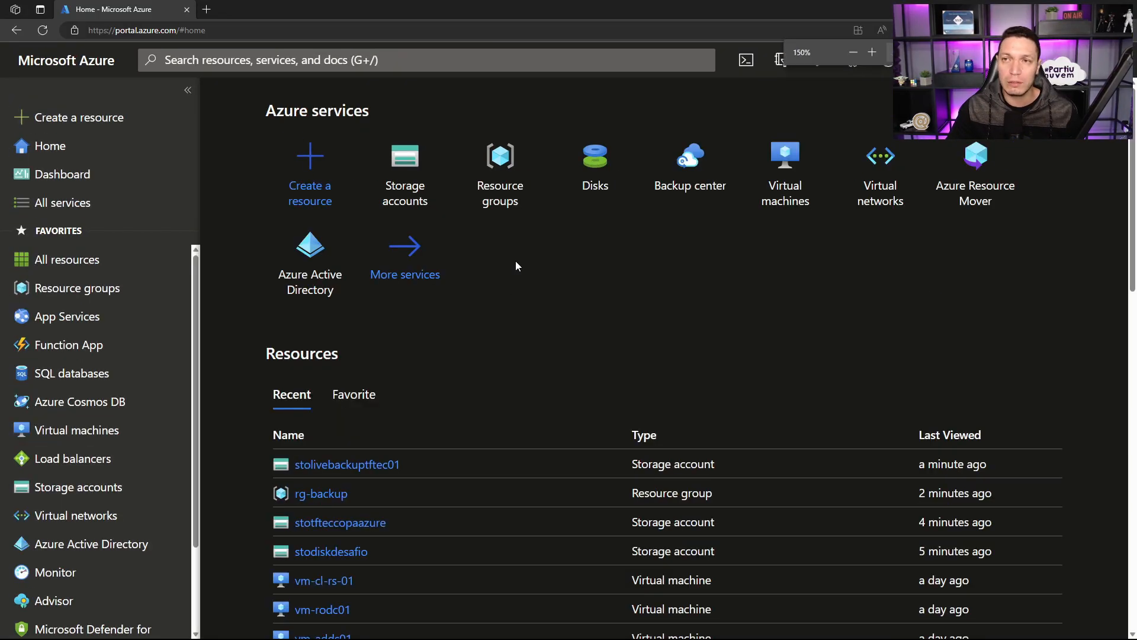
key(ctrl+minus)
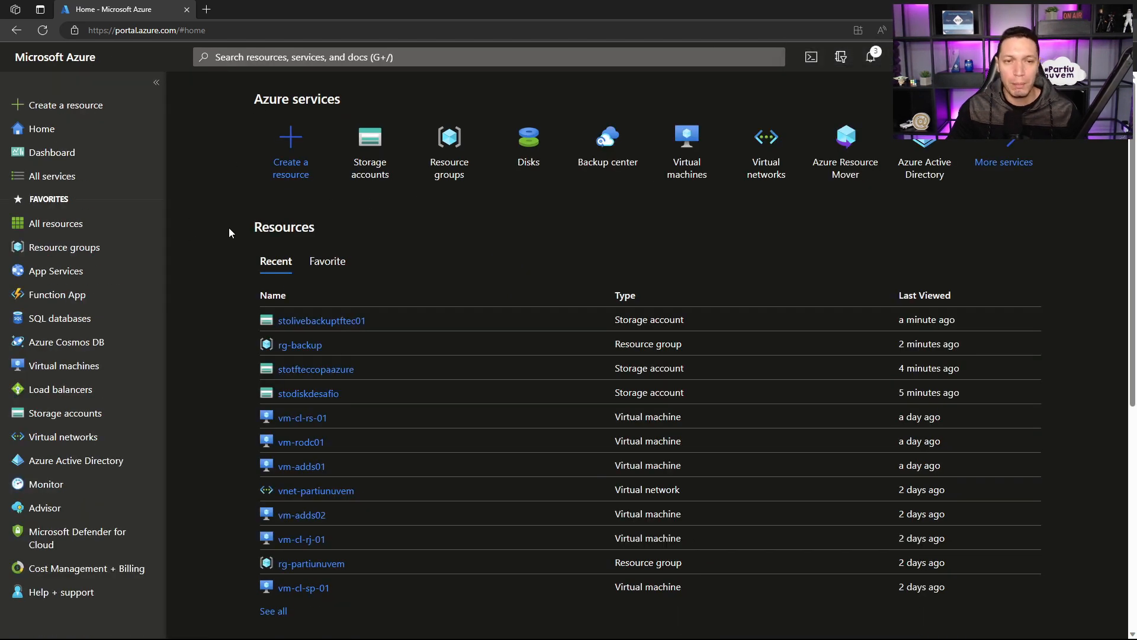
Step: Search the portal for "azure backup cen" and open the Backup center service
click(345, 58)
text(azure ba)
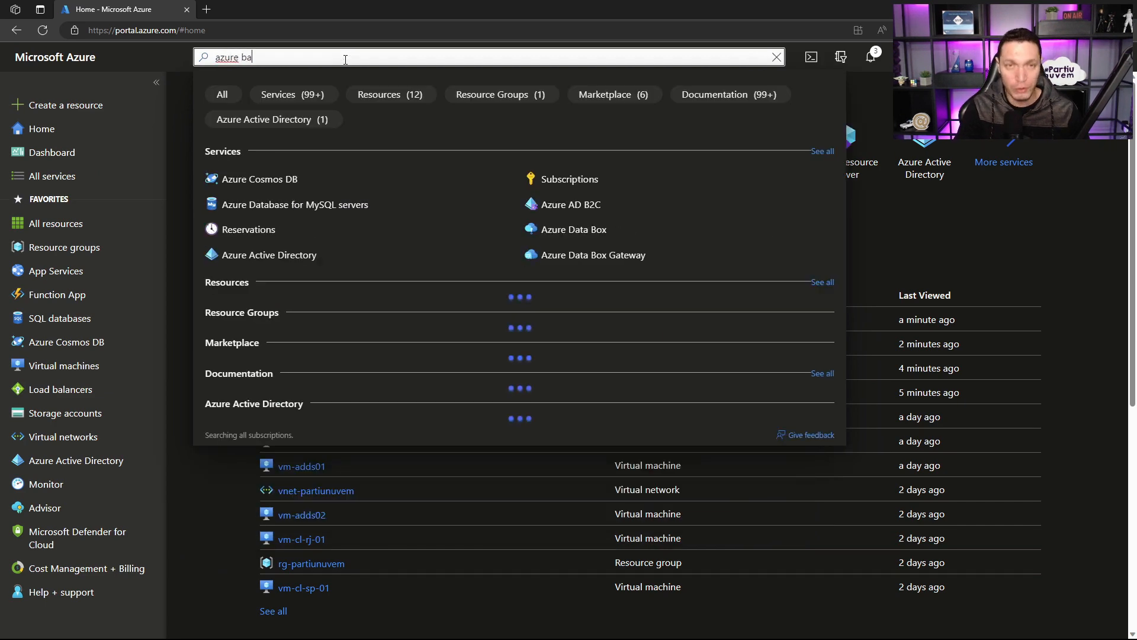
text(c)
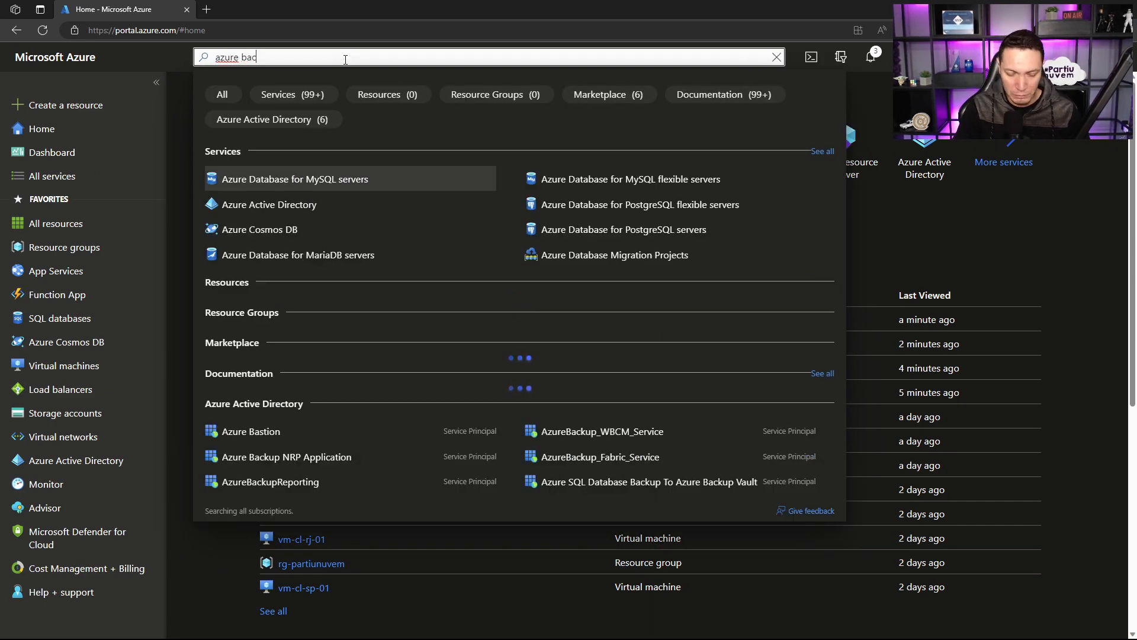
text(kup cen)
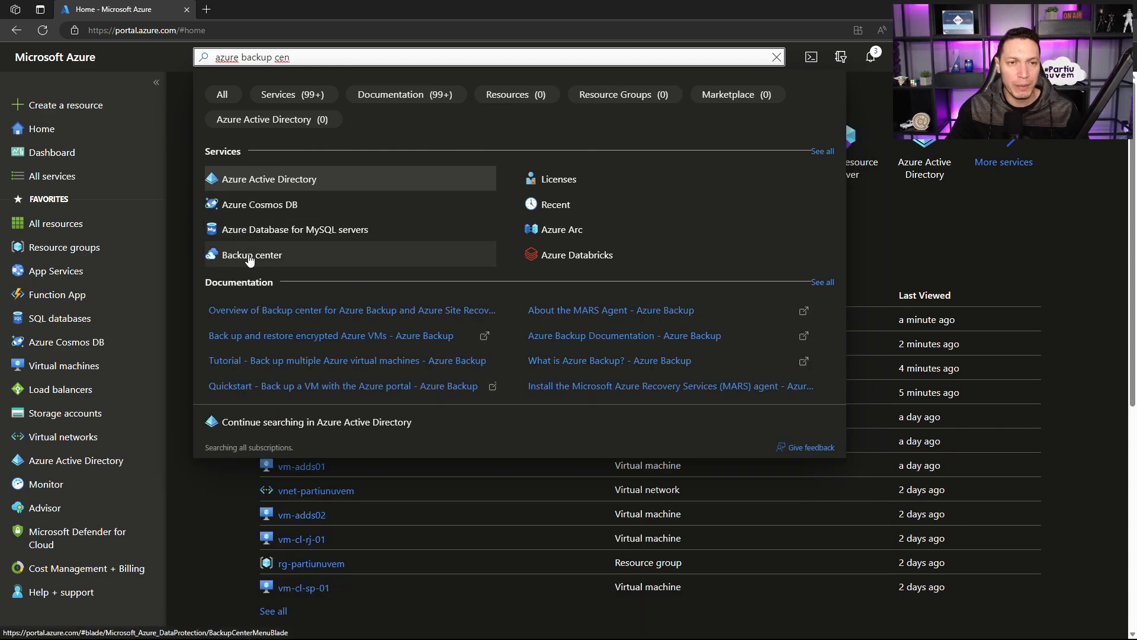
click(248, 256)
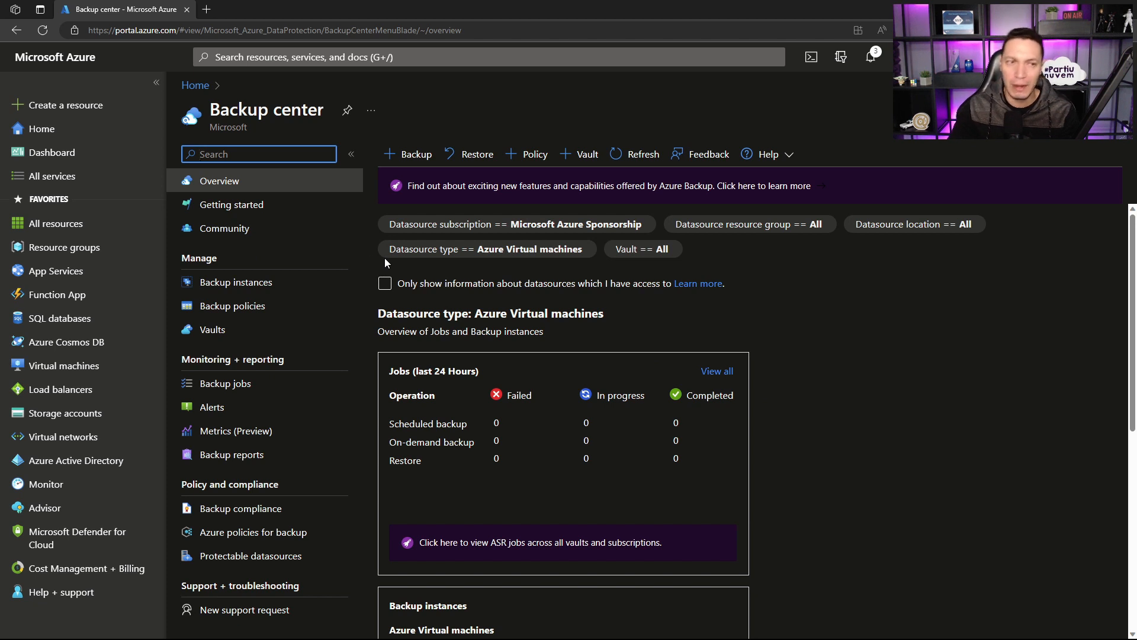
Step: Open the portal in a second browser tab and go to the Recovery Services vaults list by searching for "recove"
right_click(40, 255)
click(106, 261)
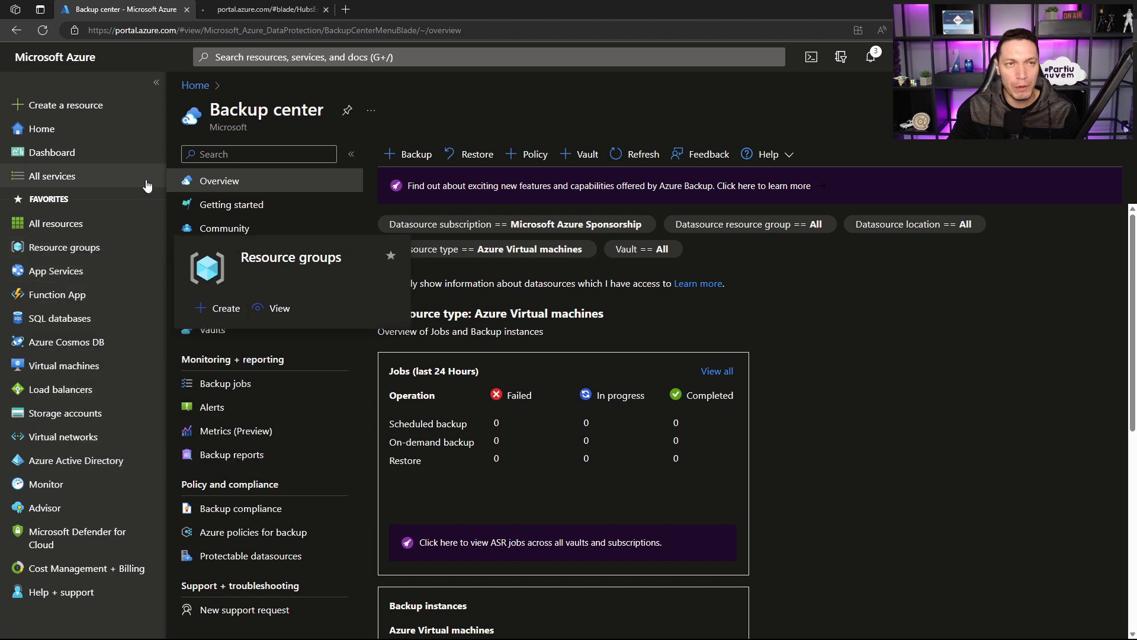
click(301, 10)
click(550, 294)
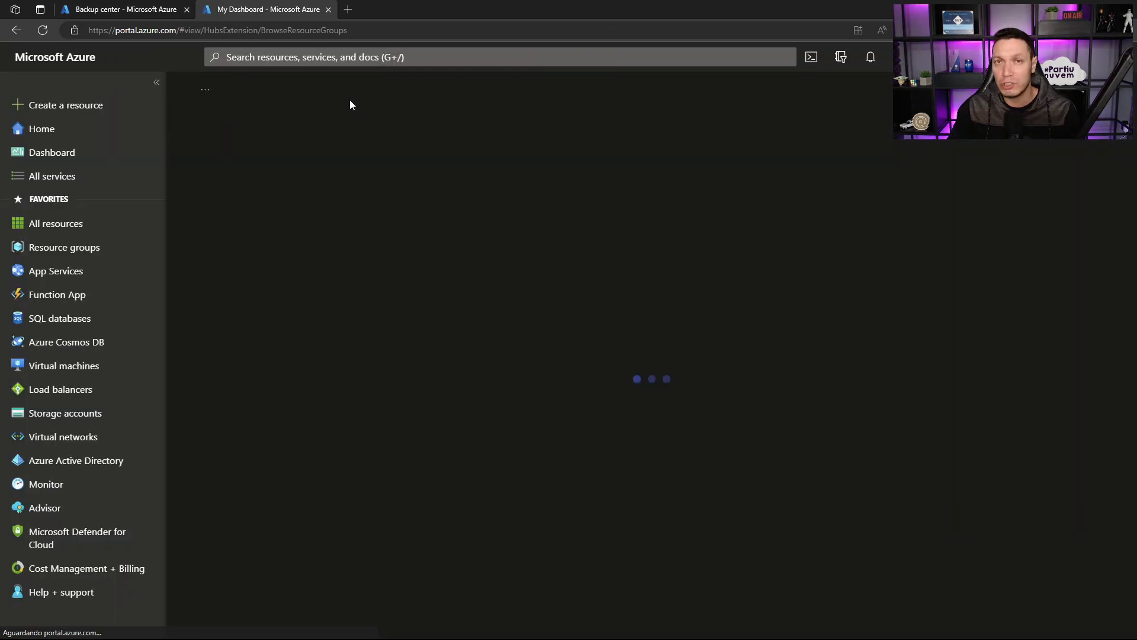
click(347, 58)
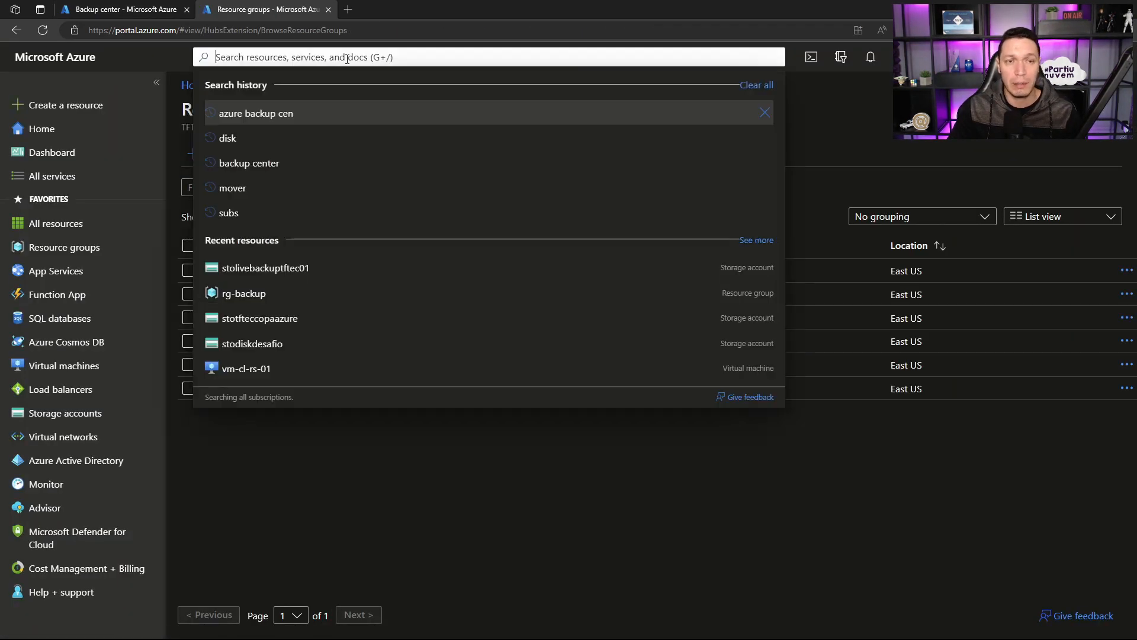
text(recove)
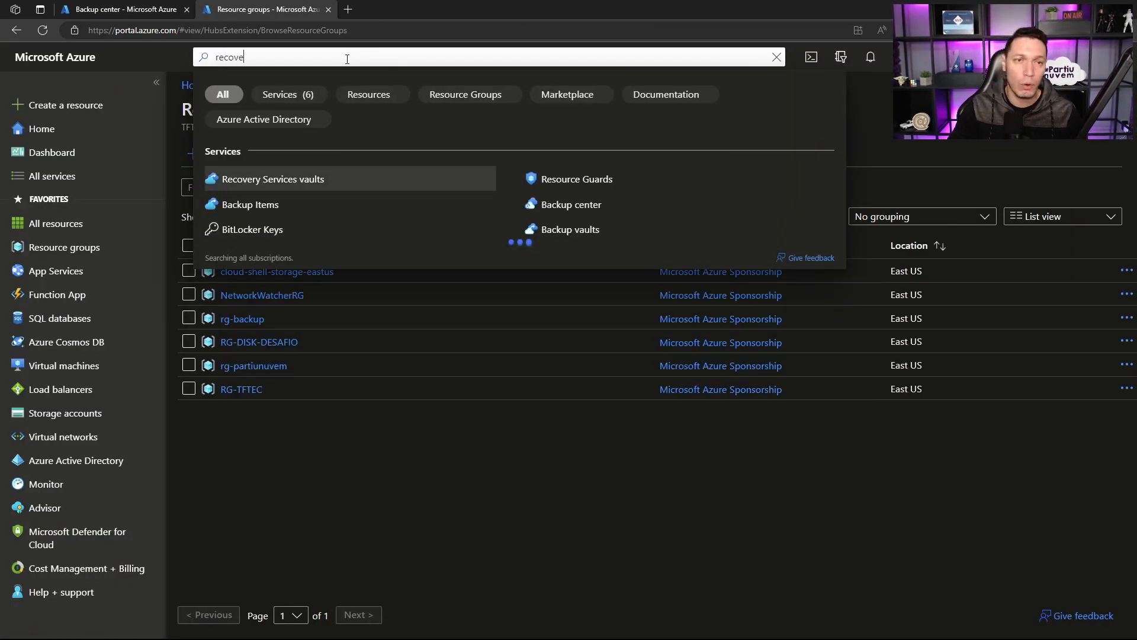
click(282, 180)
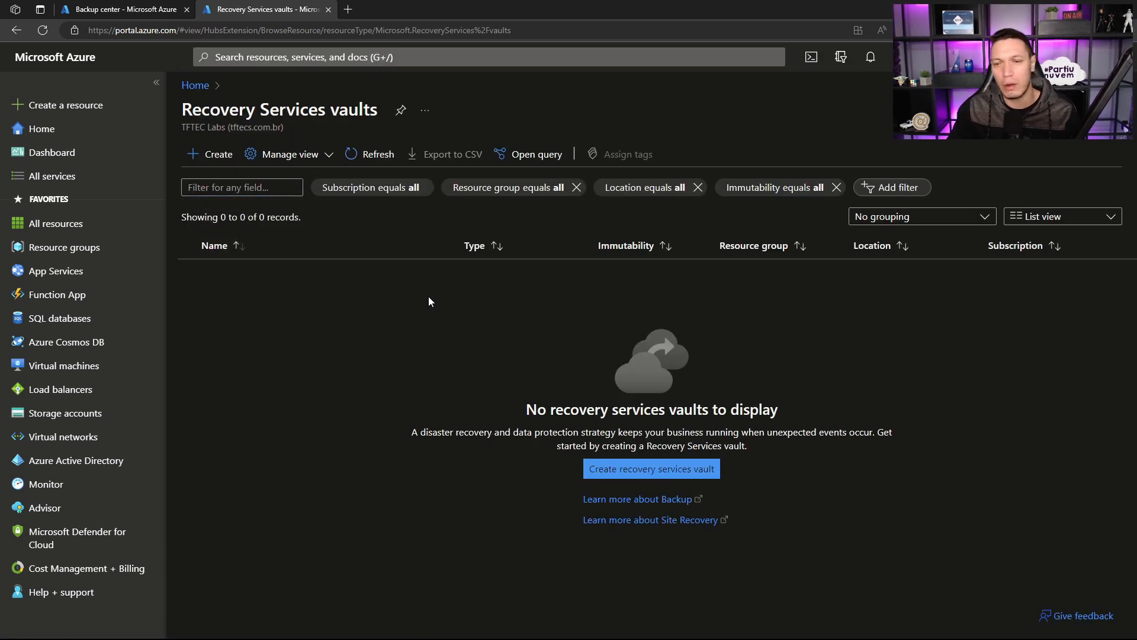
Step: Create a Recovery Services vault named vault-live-bkp in resource group rg-backup, keeping the East US region
click(218, 162)
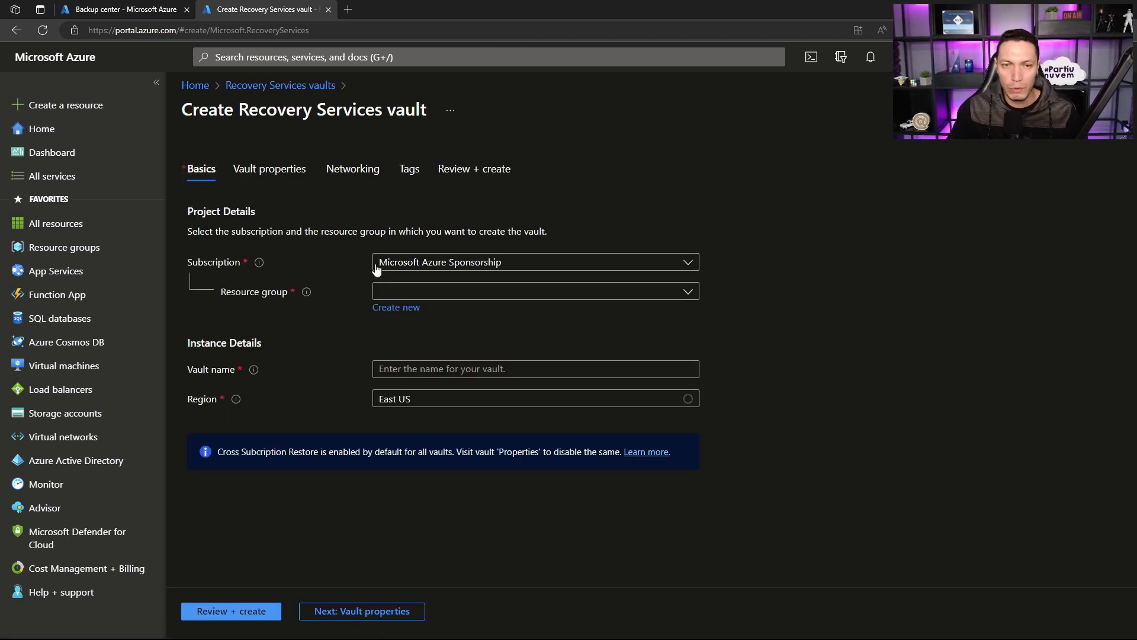
click(489, 291)
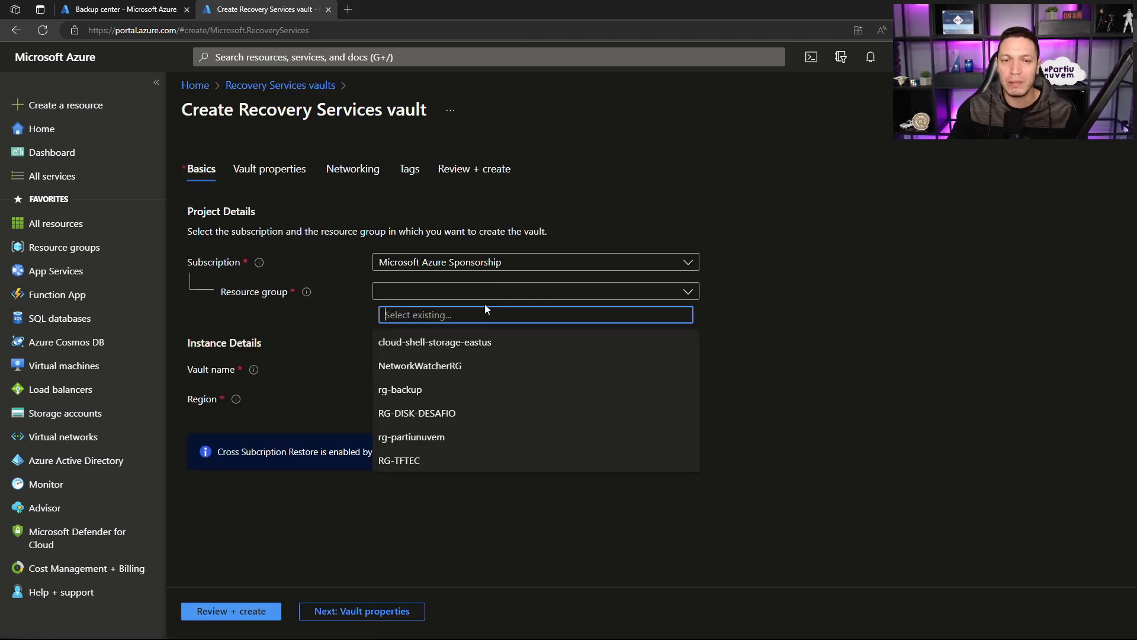
click(439, 401)
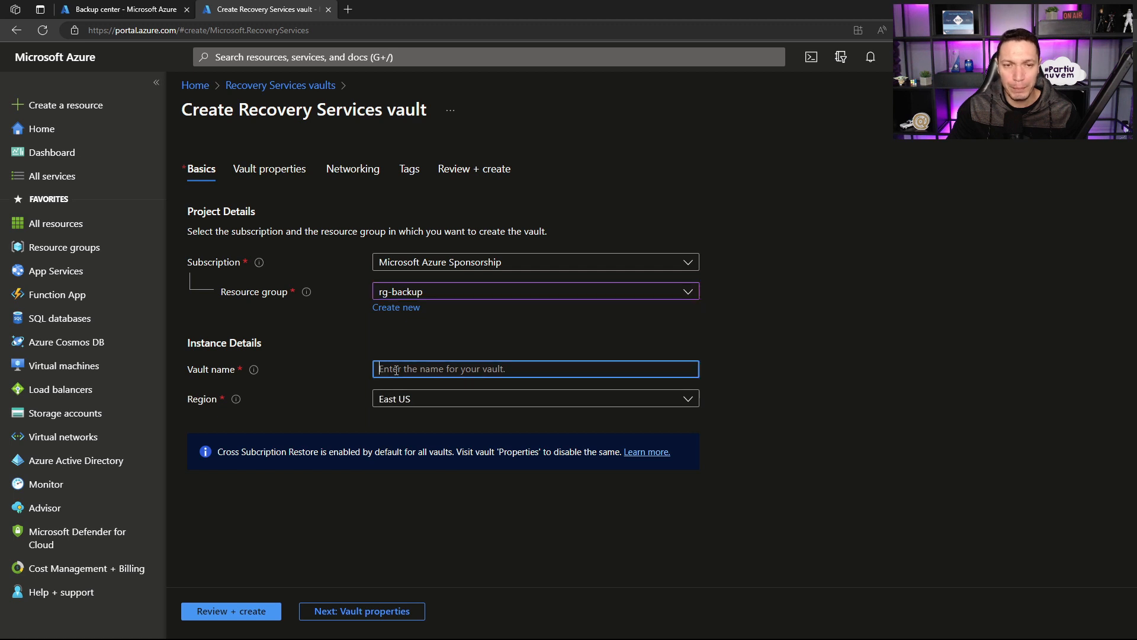
click(396, 370)
text(vault-)
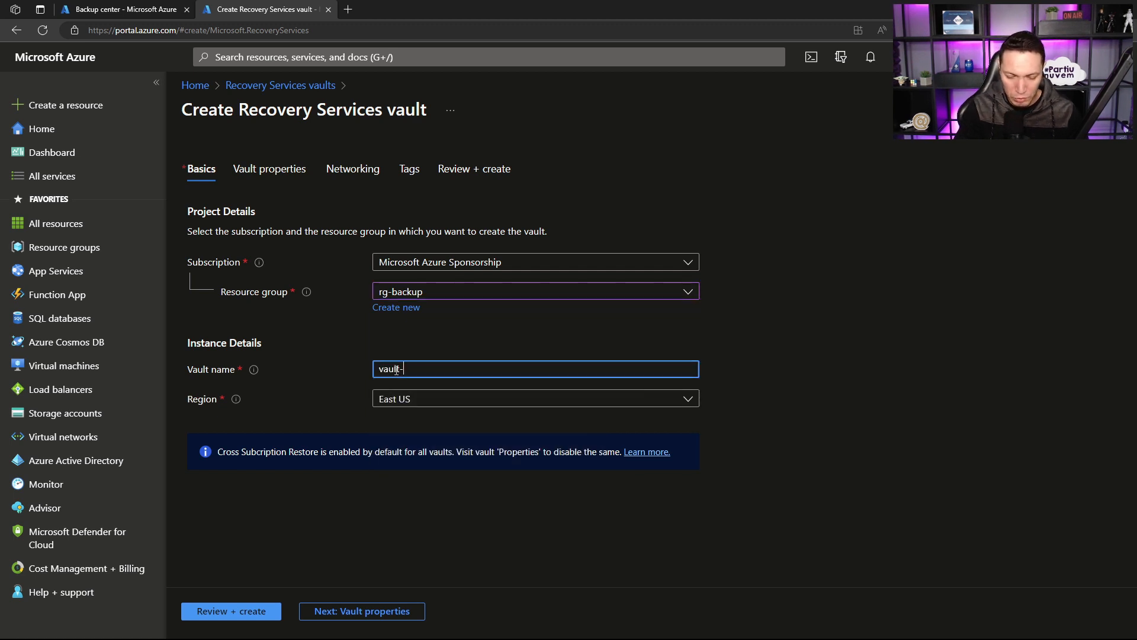
text(live-bkp)
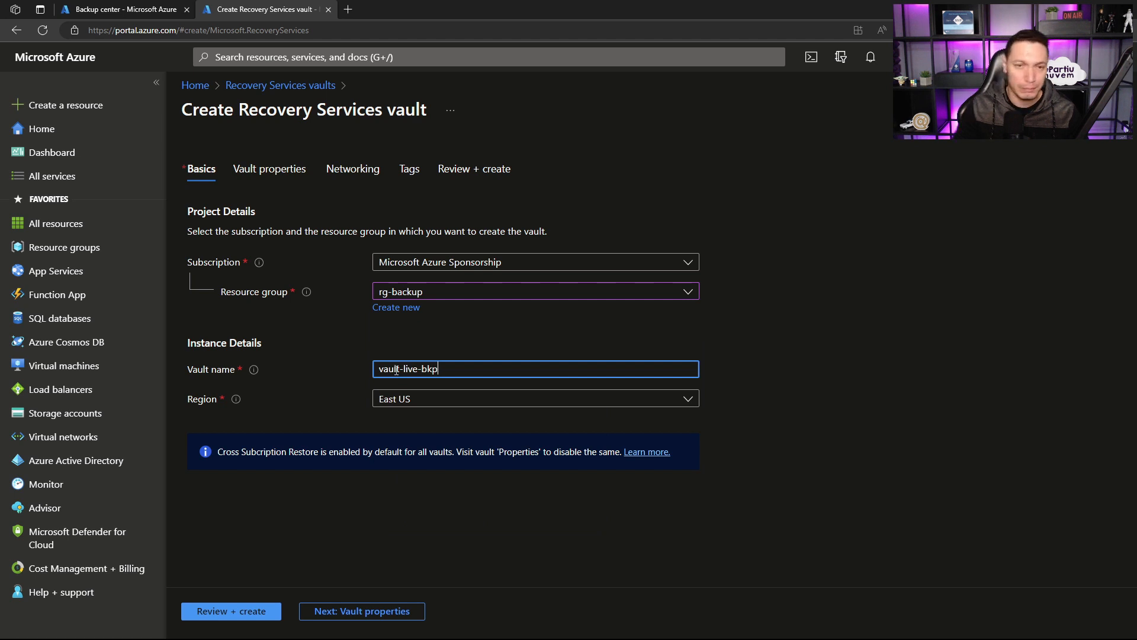
click(232, 615)
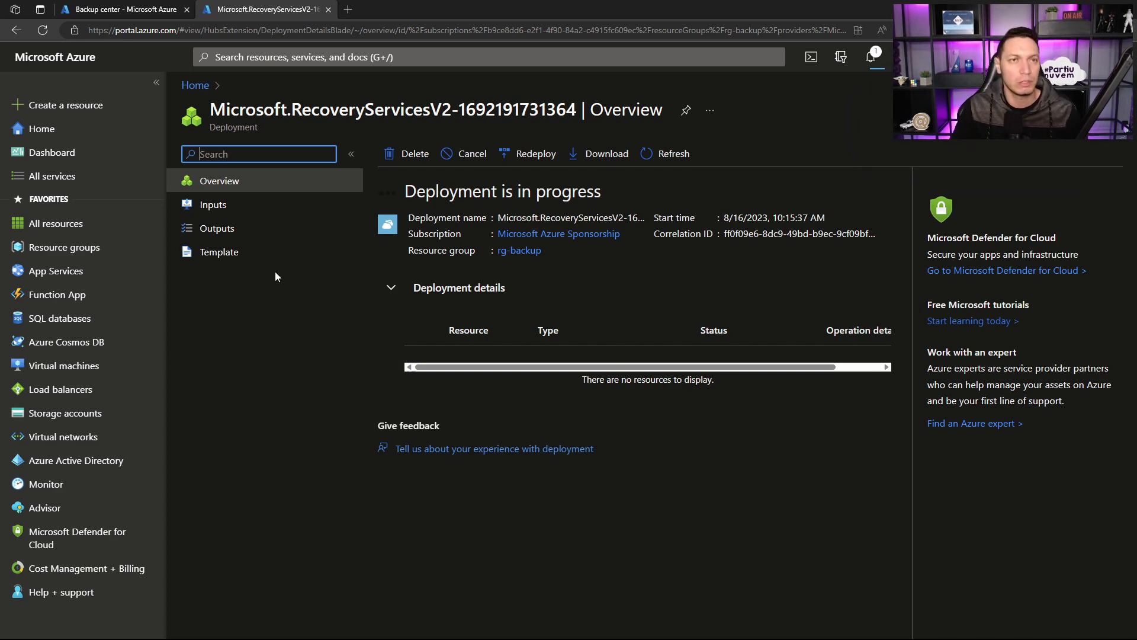
Step: Return to the Backup center tab and review its jobs overview and the available datasource types
click(164, 13)
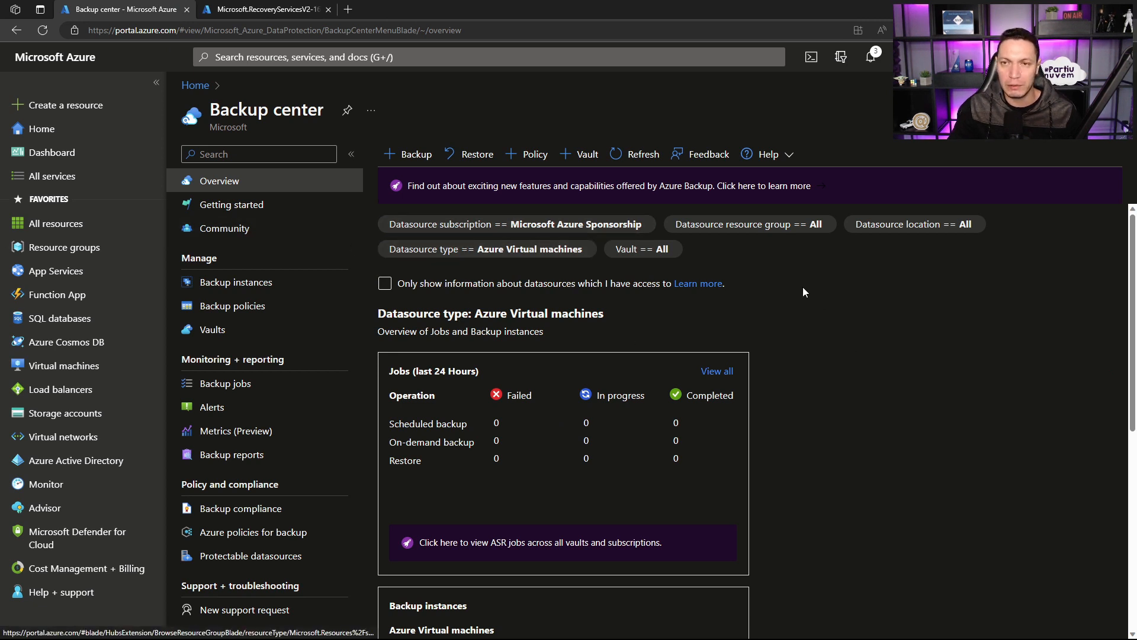
scroll(614, 343, down, 1)
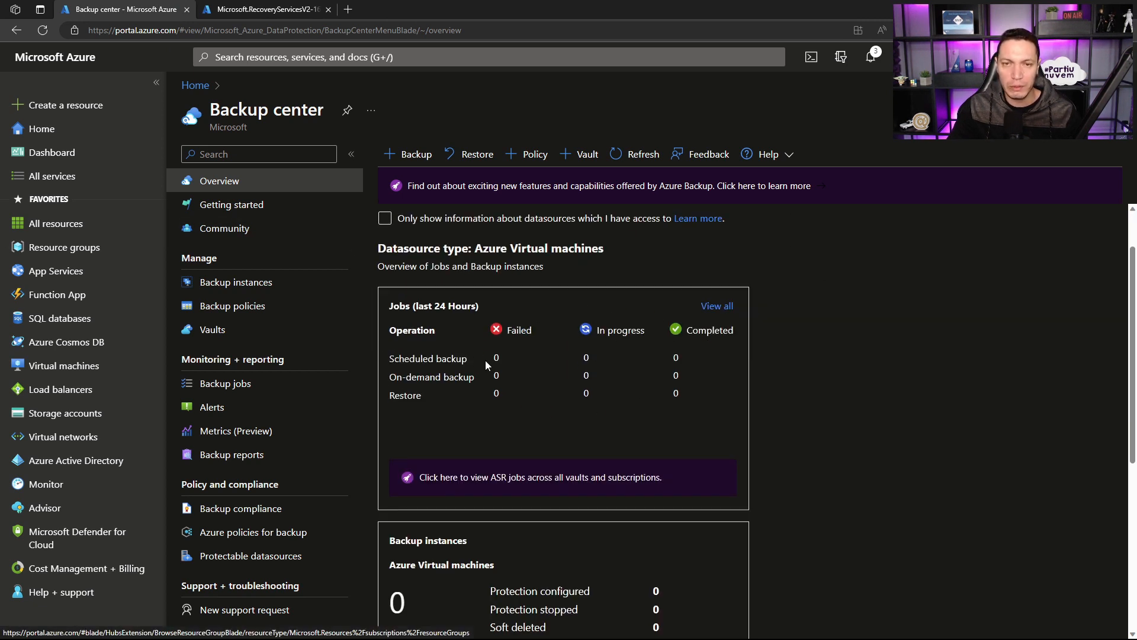
scroll(613, 350, up, 1)
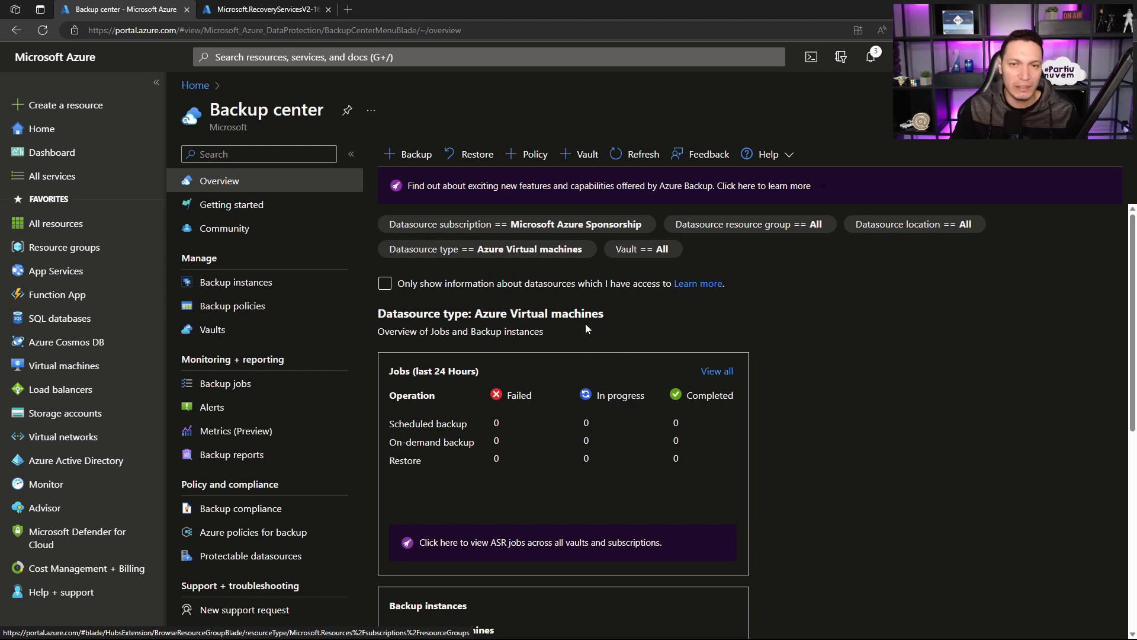
click(514, 249)
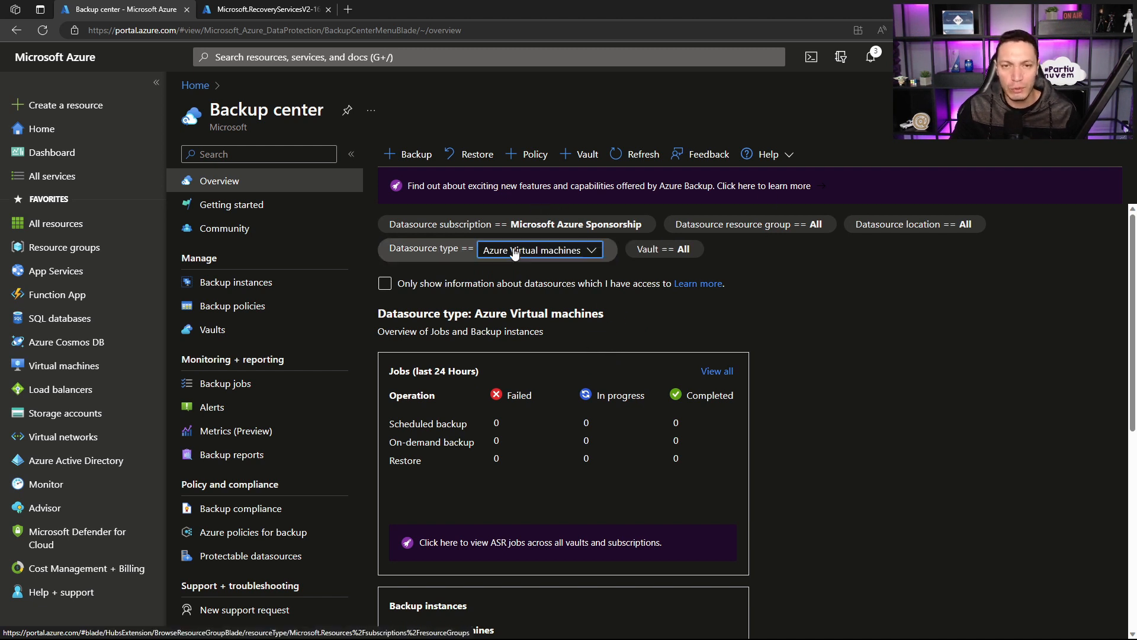
click(551, 252)
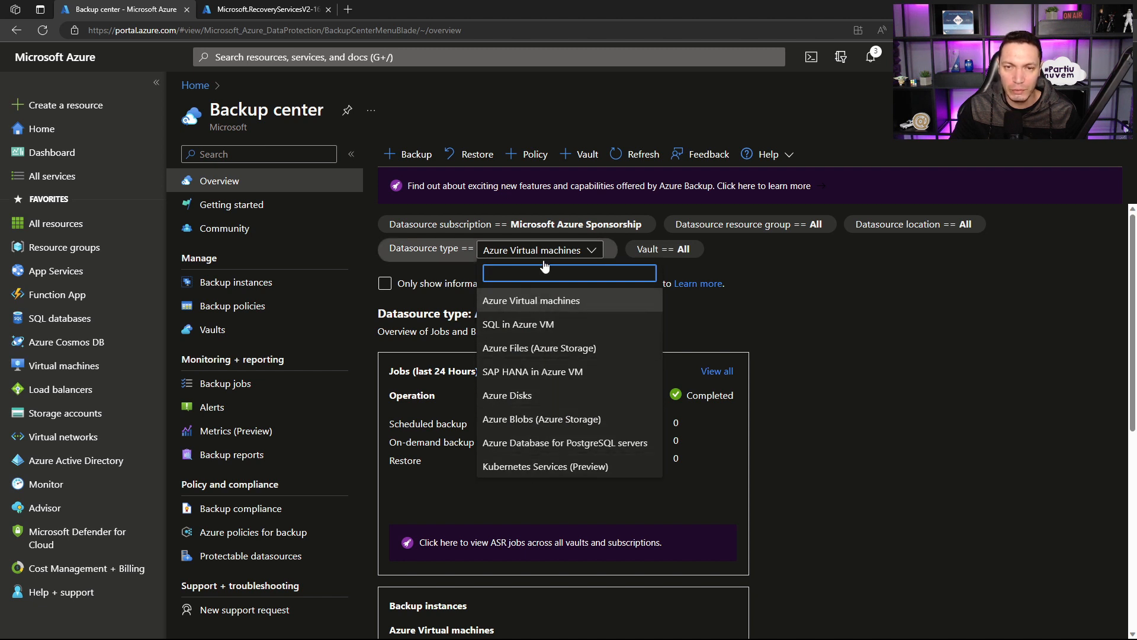
click(832, 312)
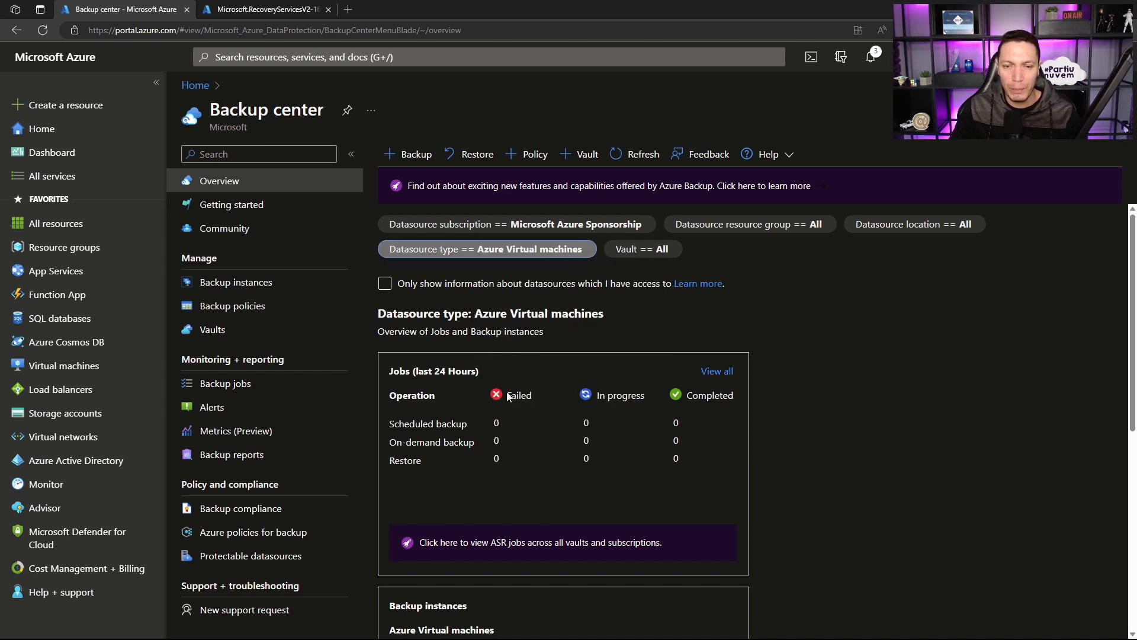
Step: View the Backup center overview for Azure Disks and set the datasource type back to Azure Virtual machines
click(515, 252)
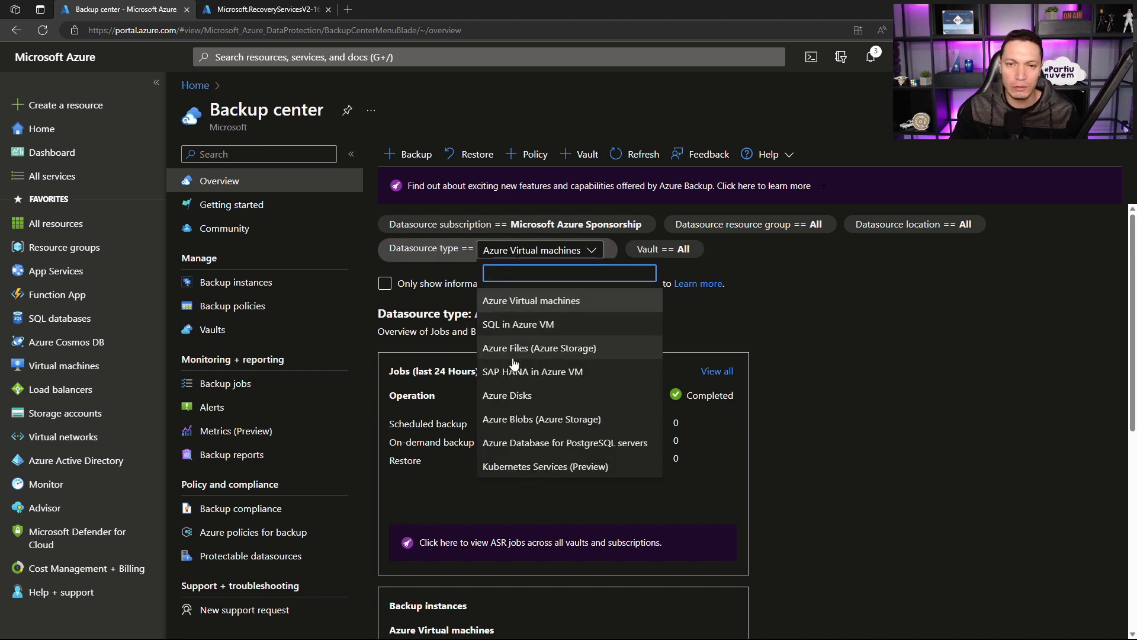
click(513, 396)
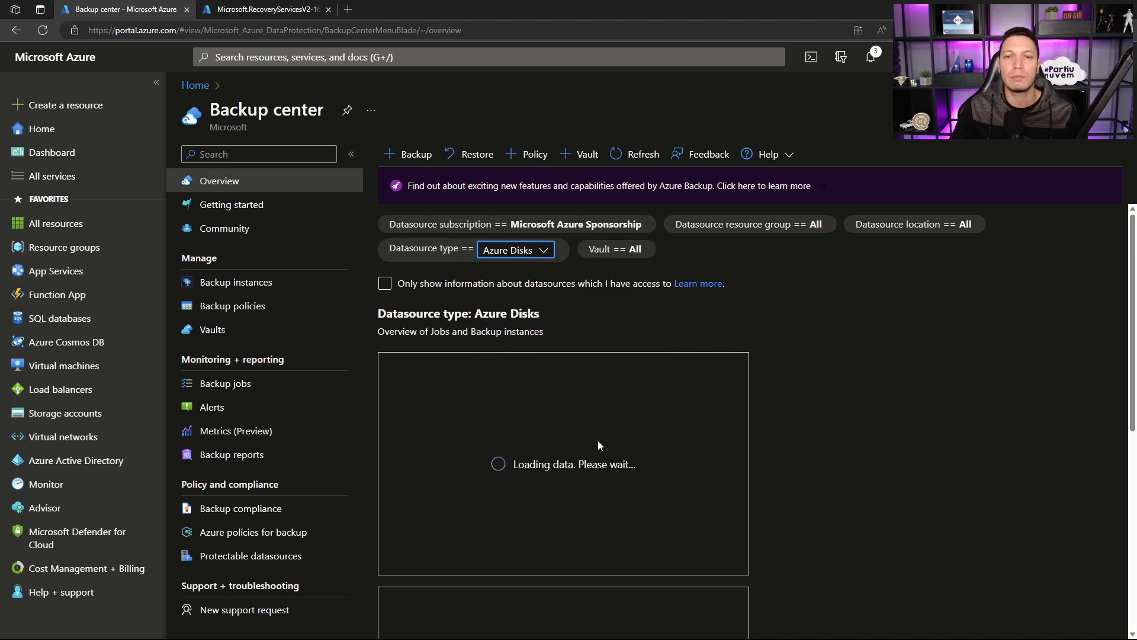
scroll(518, 411, down, 3)
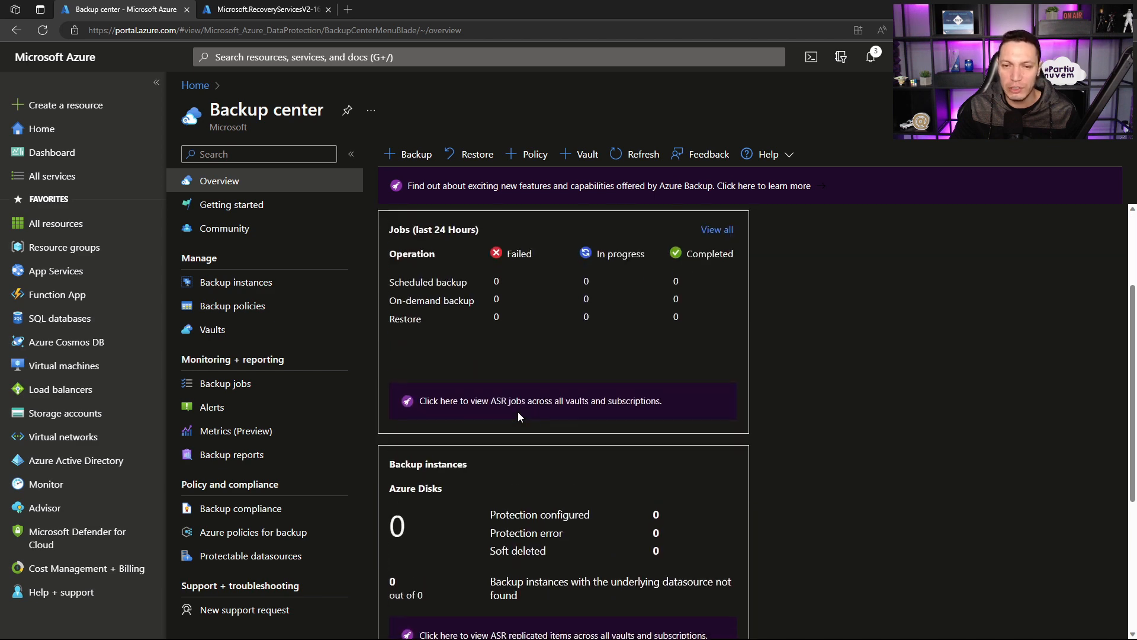
scroll(518, 385, up, 3)
click(520, 252)
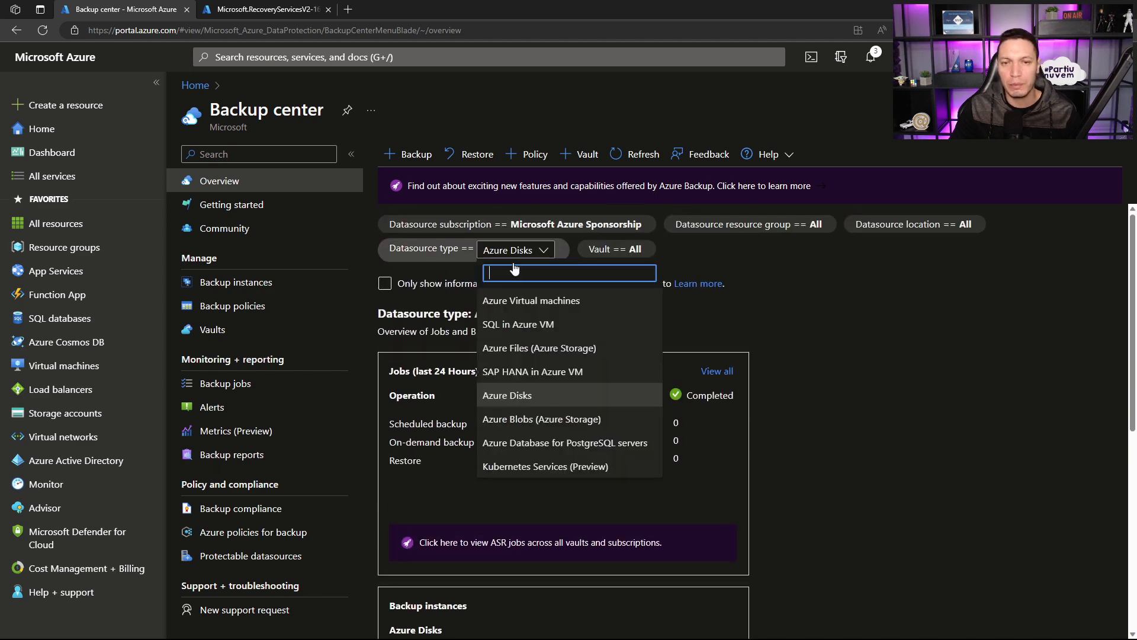
click(522, 301)
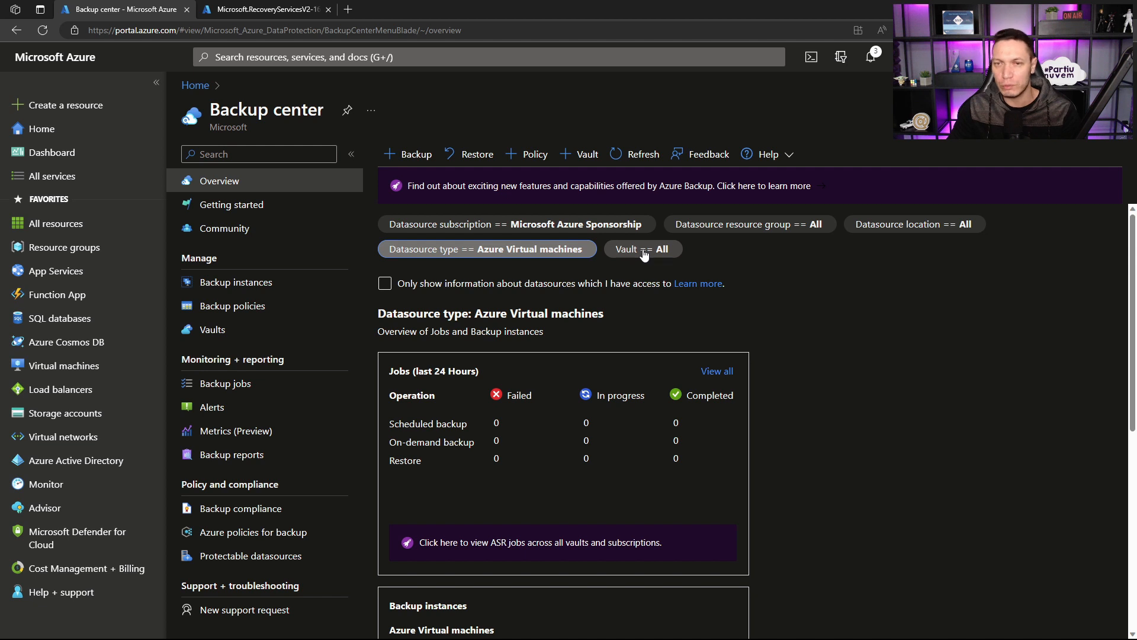
click(610, 283)
click(609, 283)
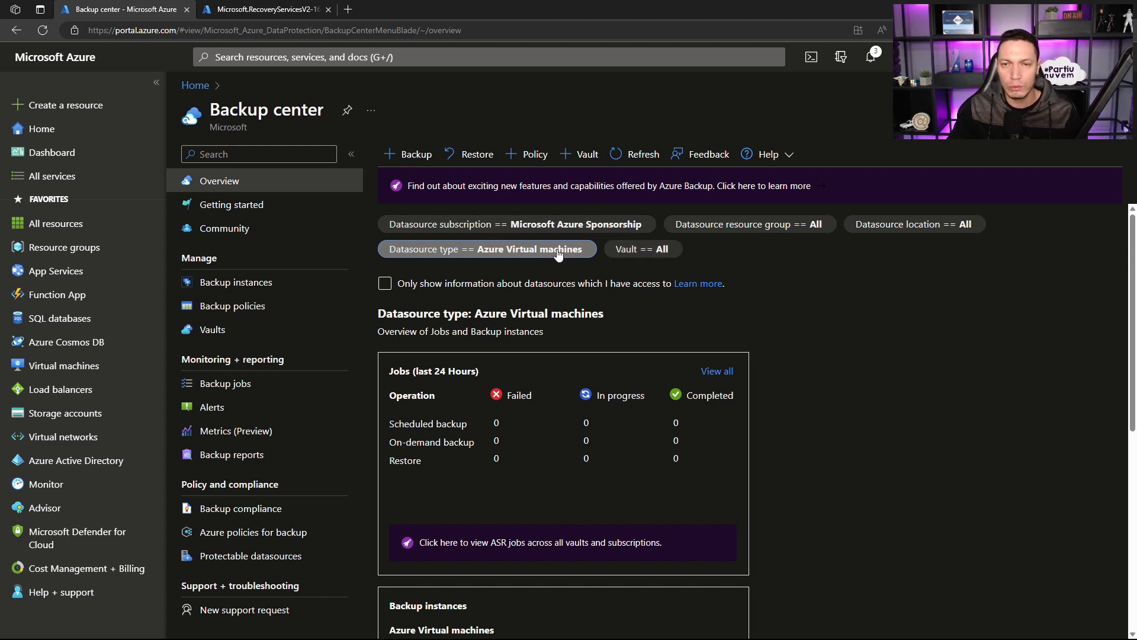
click(639, 284)
click(638, 282)
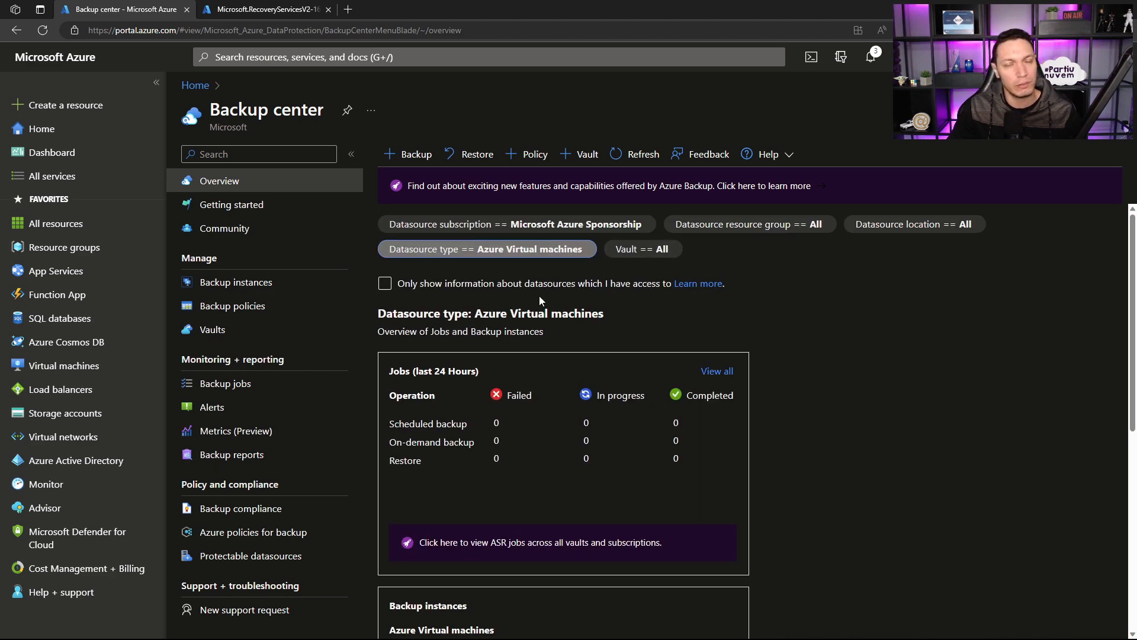
click(609, 287)
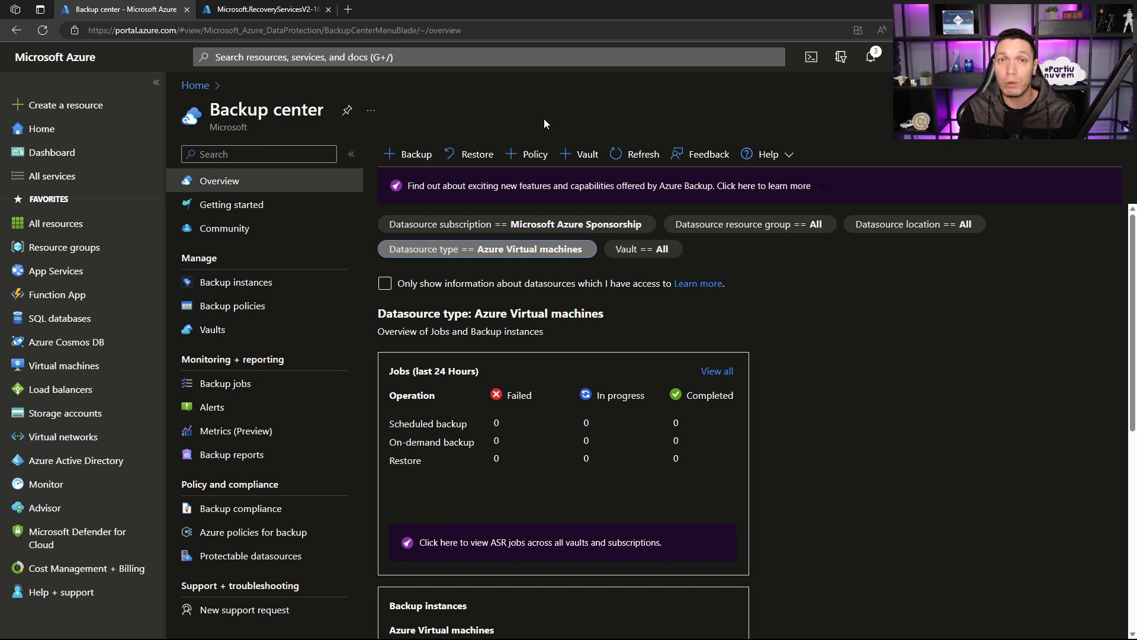
Step: Examine the vault types offered for a new vault by choosing Backup vault, and return to Backup center without creating it
click(577, 154)
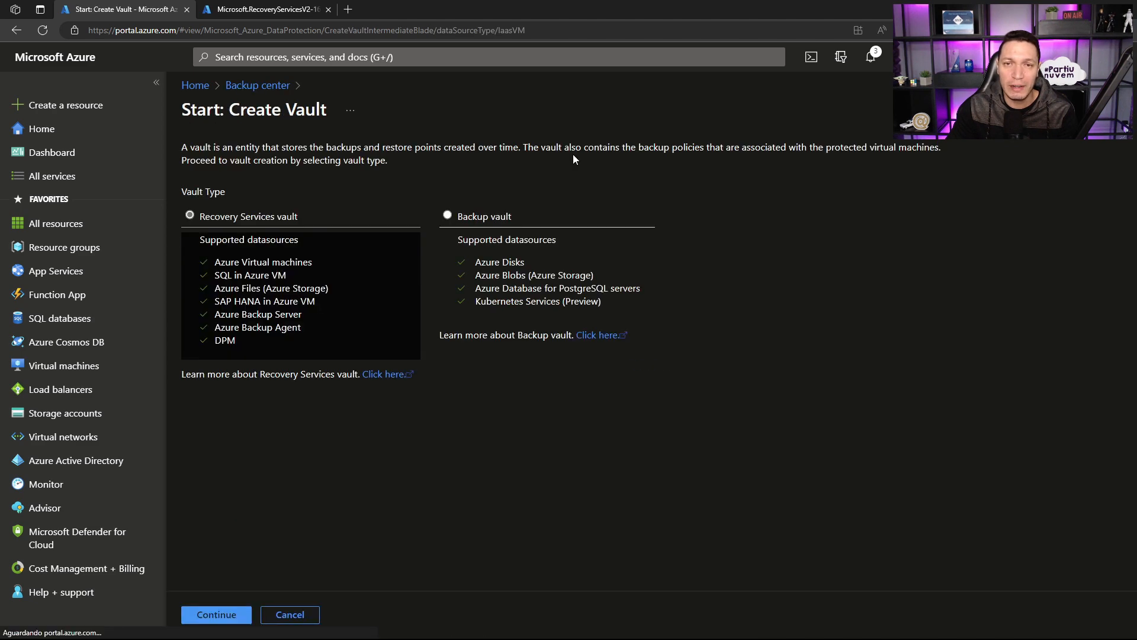
click(447, 216)
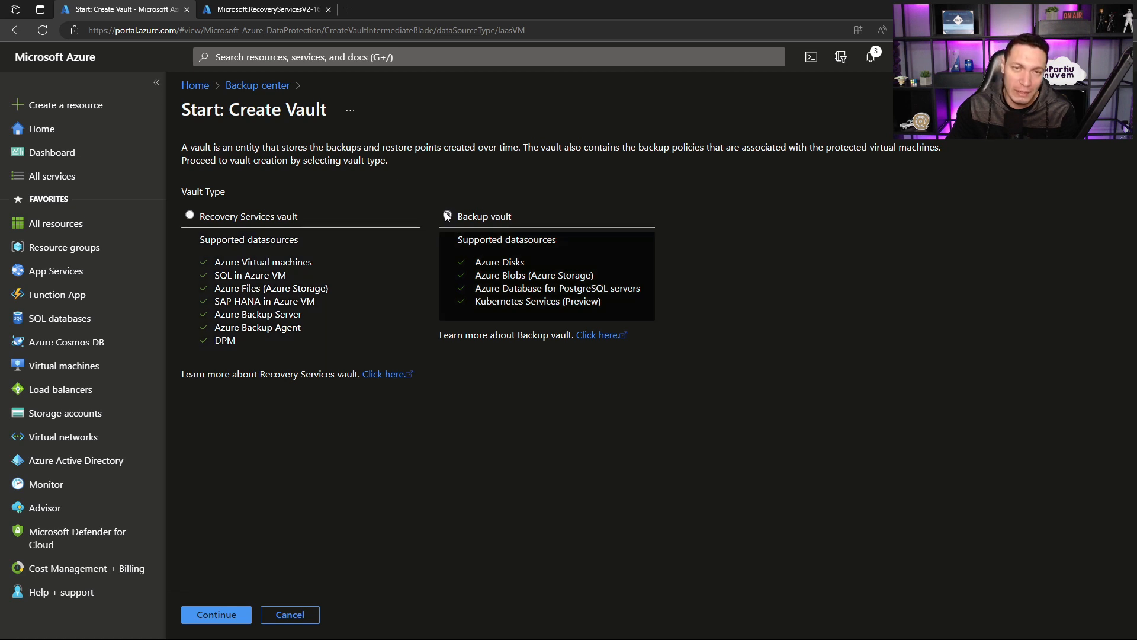
click(240, 85)
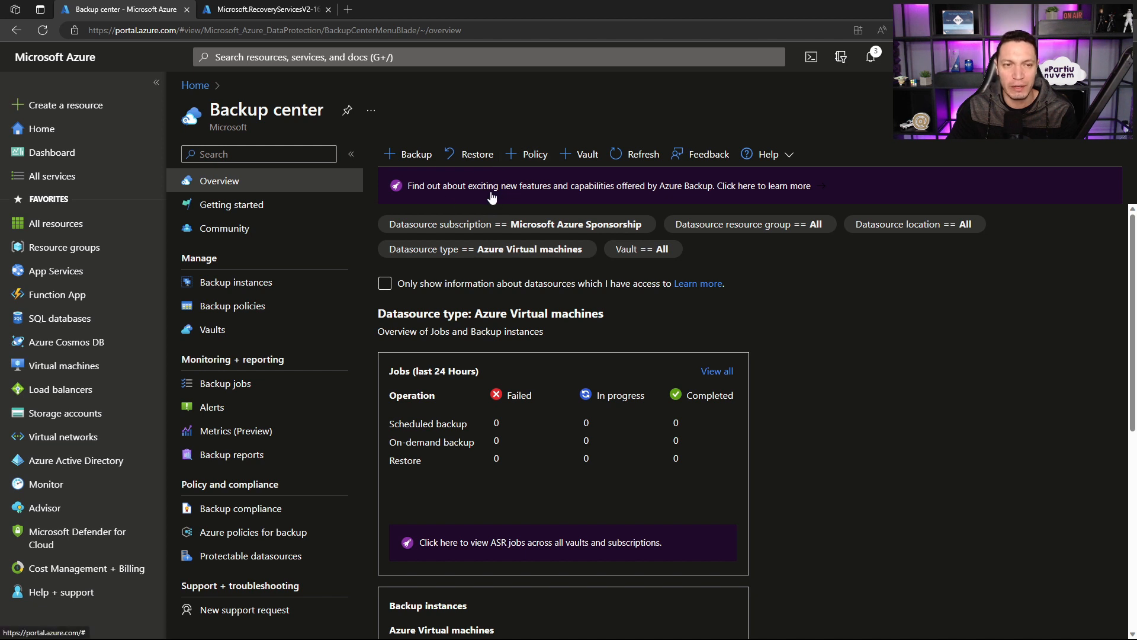
Step: Review the backup instances in Backup center and the datasource types offered there, keeping Azure Virtual machines
click(227, 281)
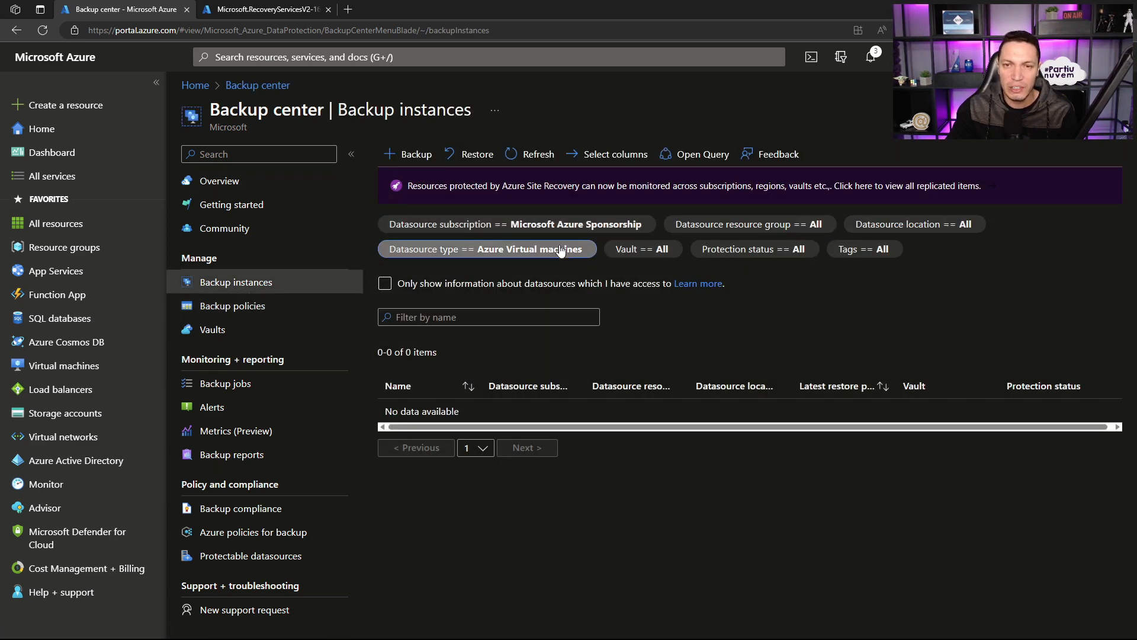
click(560, 251)
click(574, 253)
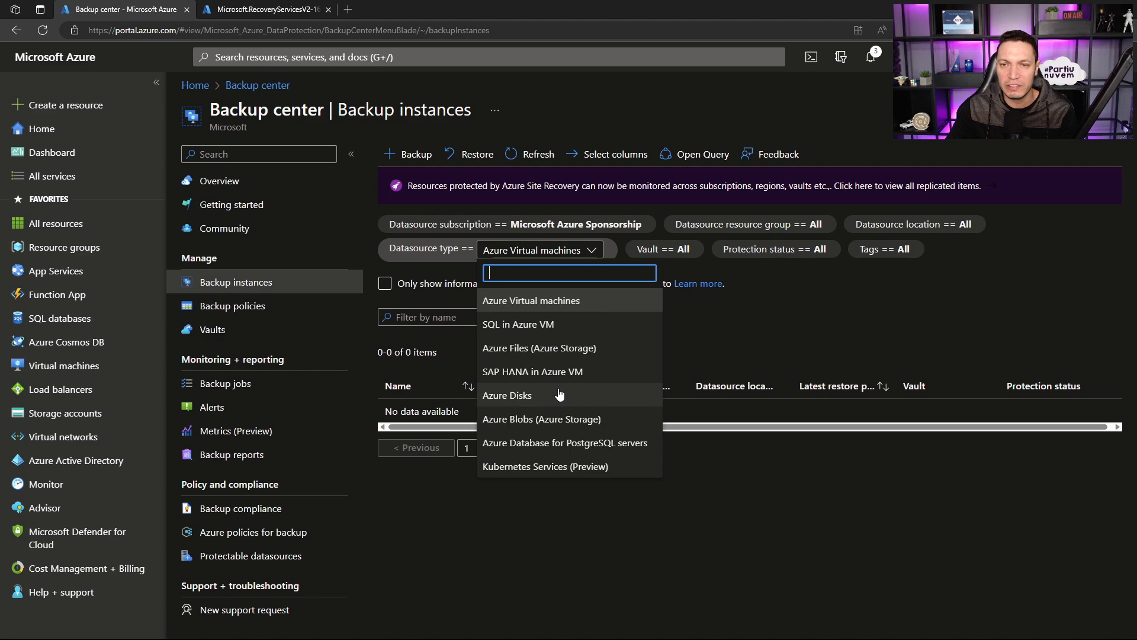
click(765, 481)
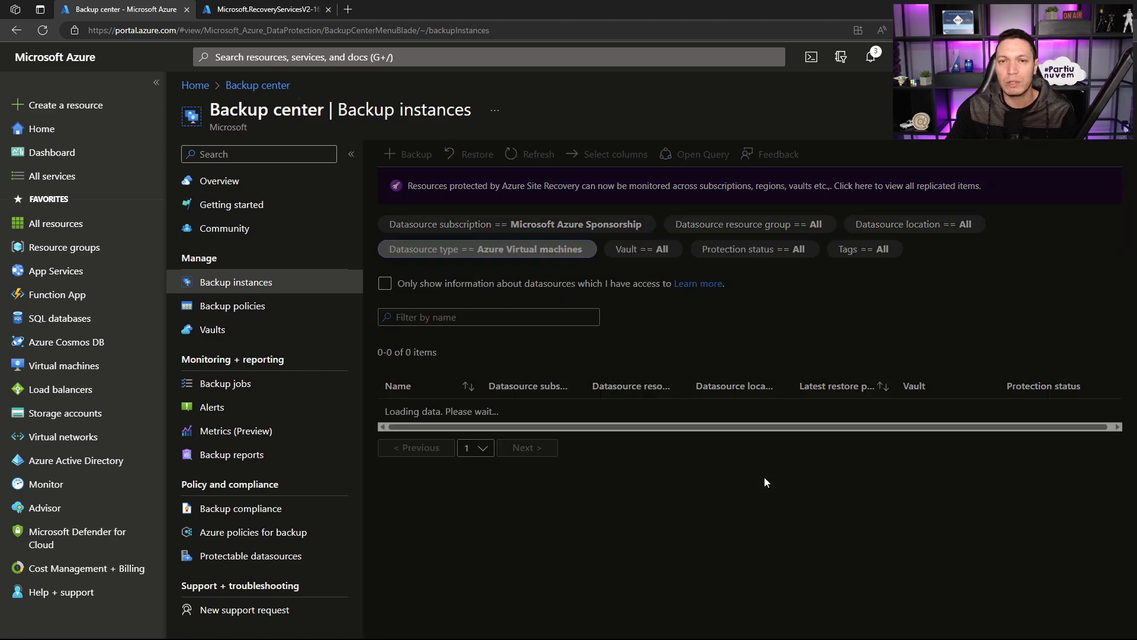
click(580, 288)
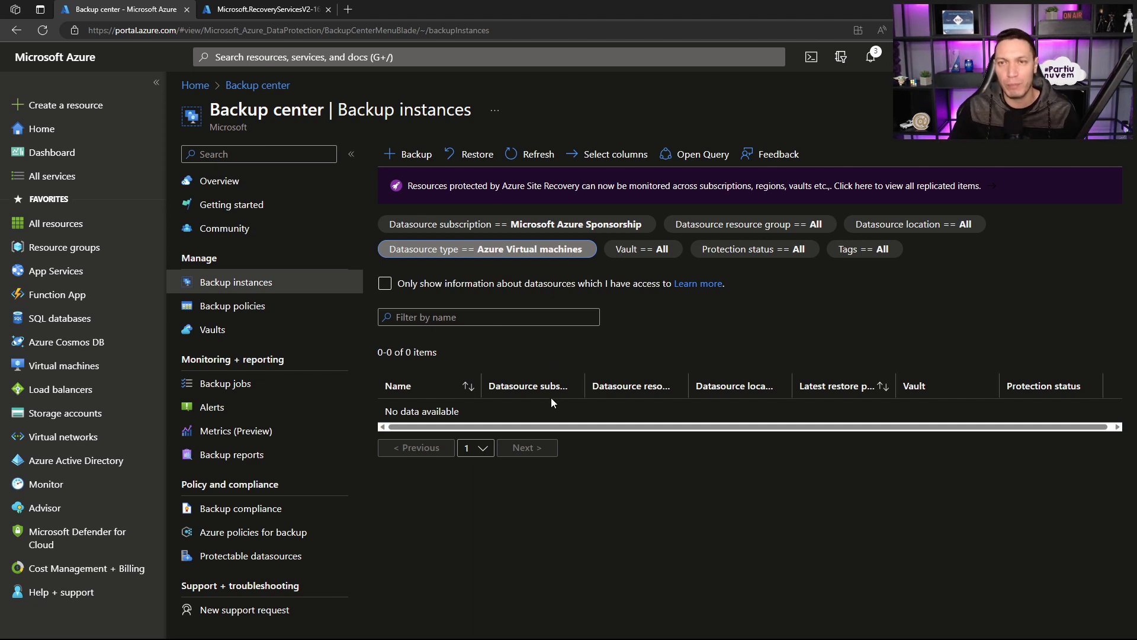
Step: Review the backup policies and the vaults listed in Backup center
click(251, 318)
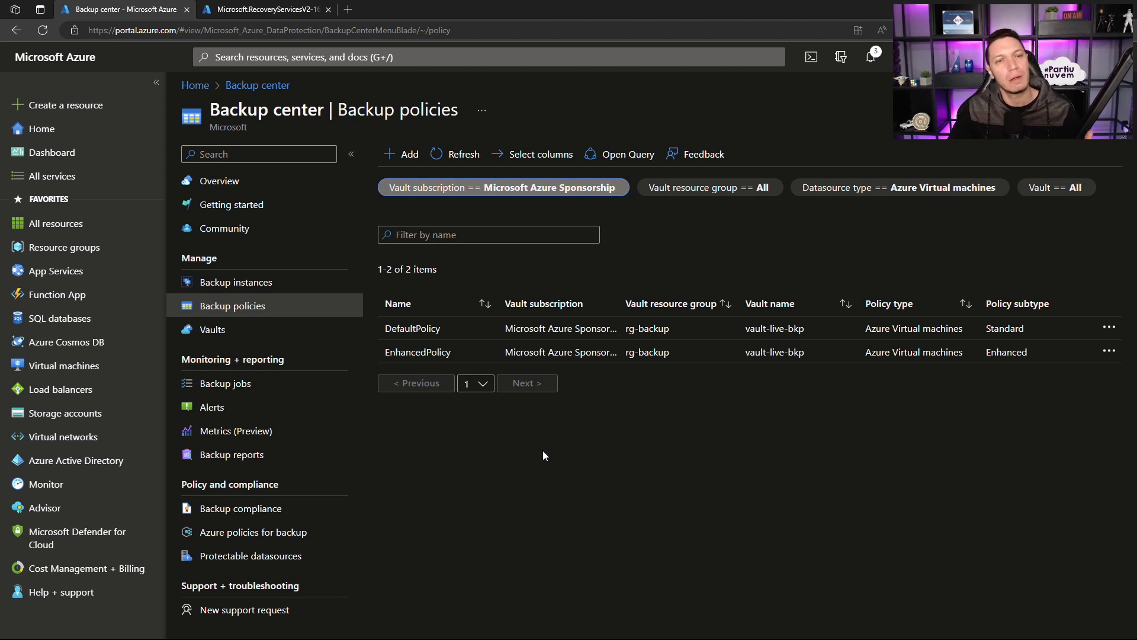
click(235, 329)
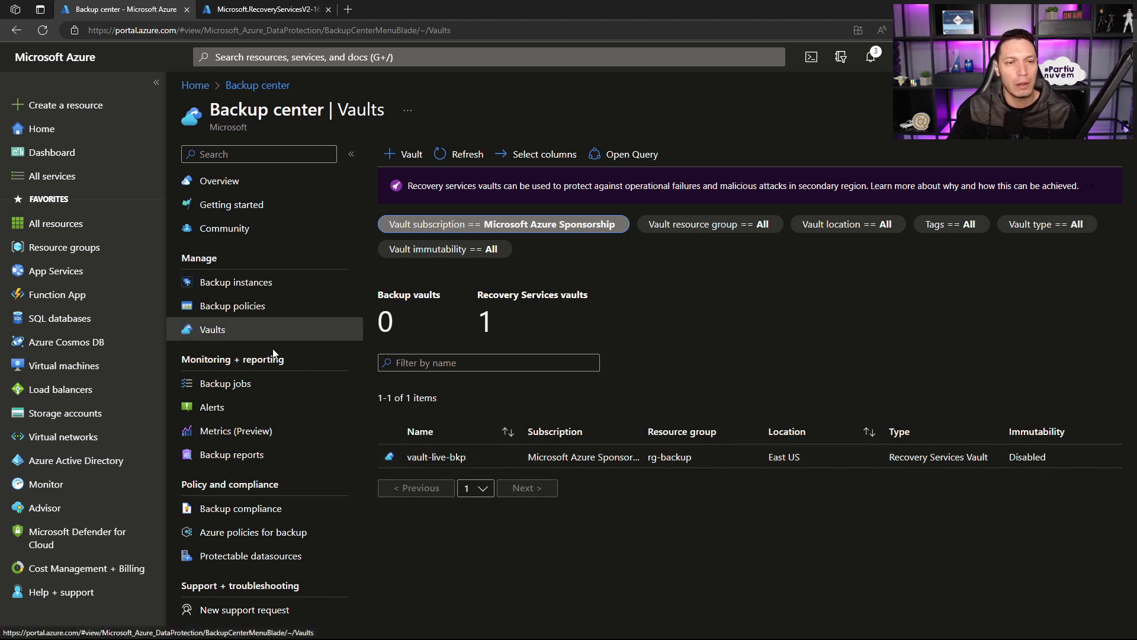
Step: Review the backup jobs and their available datasource types, leaving the filter on Azure Virtual machines
click(244, 383)
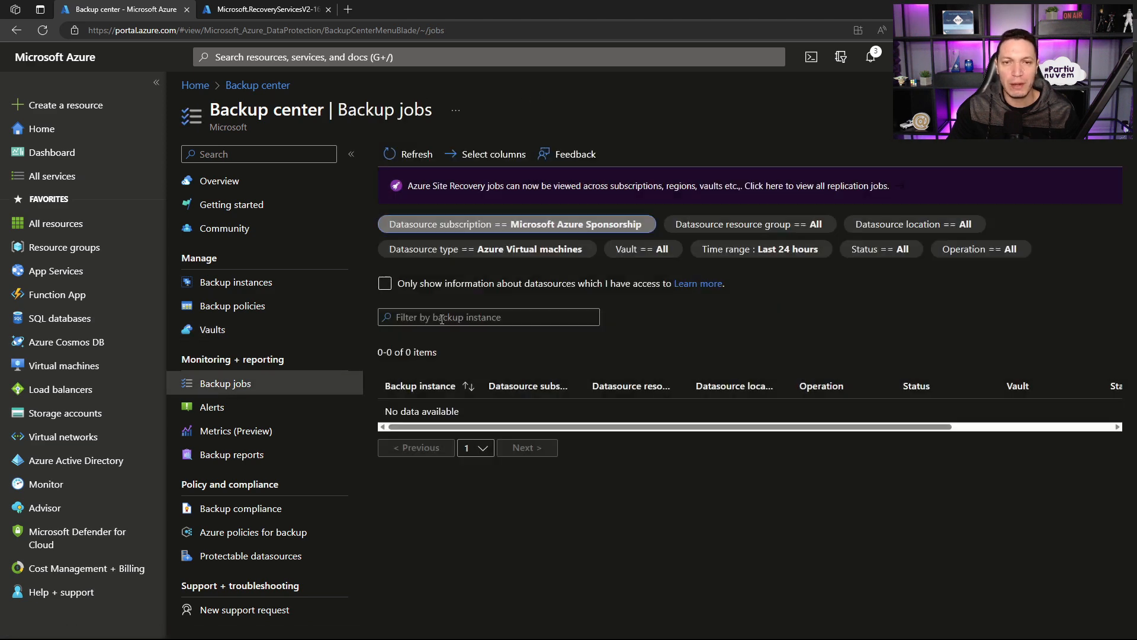
click(557, 255)
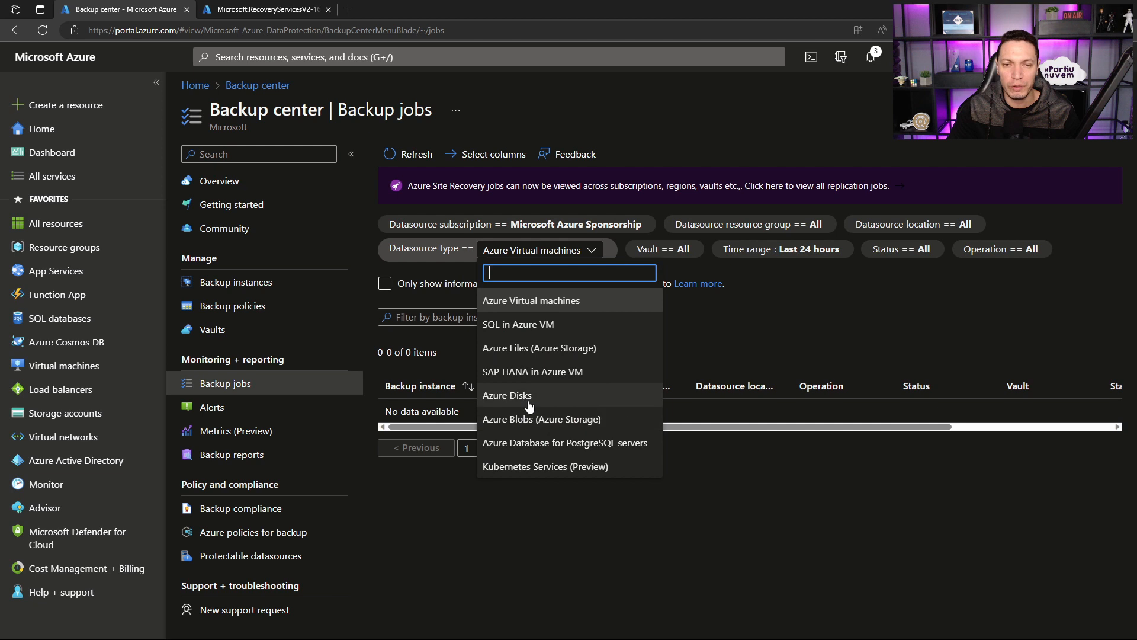
click(694, 450)
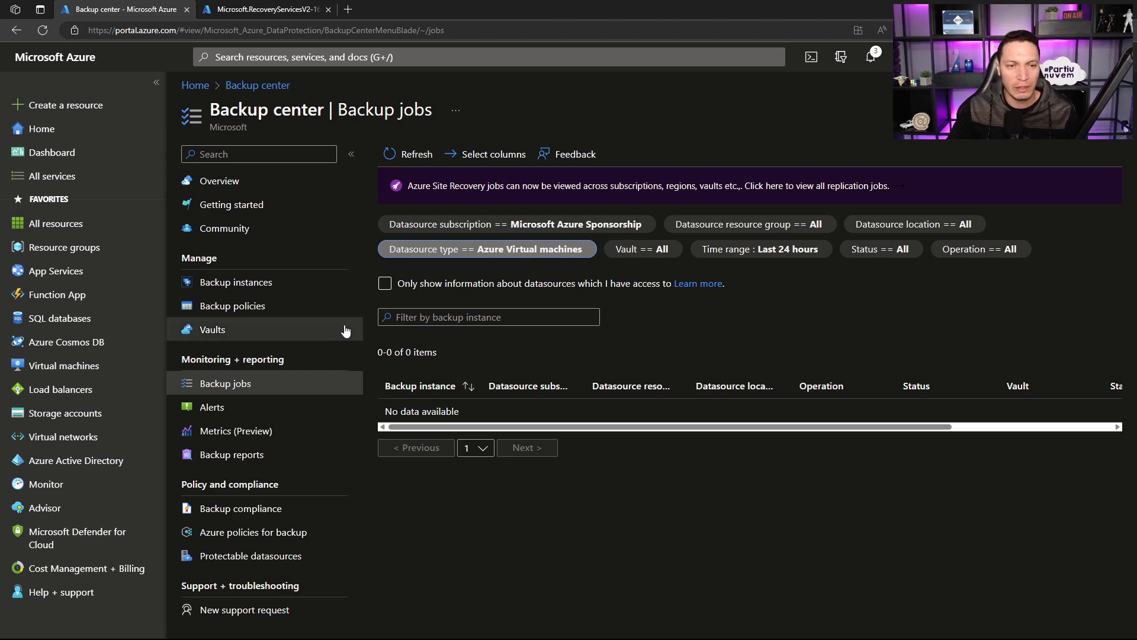
Step: Review the alerts, metrics and backup reports in Backup center, including the Log Analytics workspace choices for reports
click(217, 405)
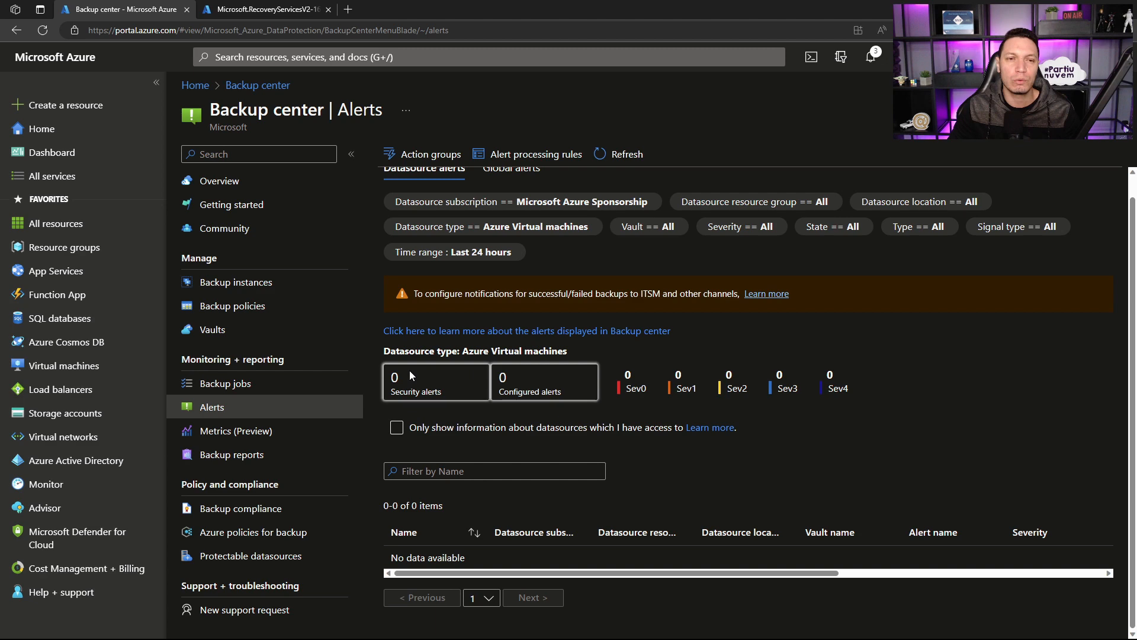
click(246, 431)
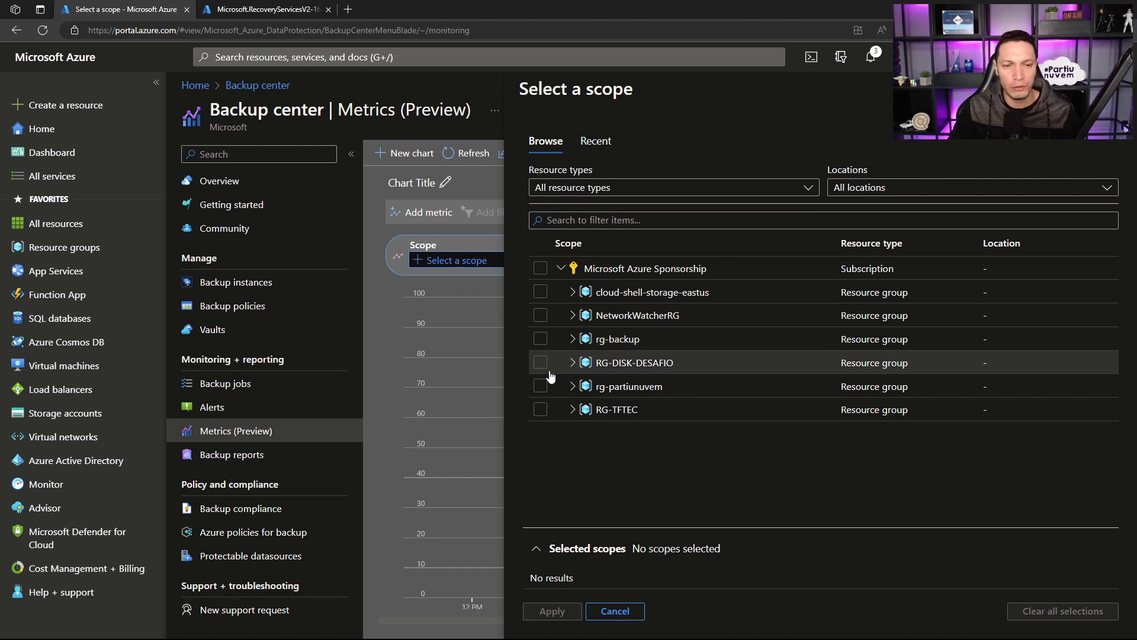
click(245, 458)
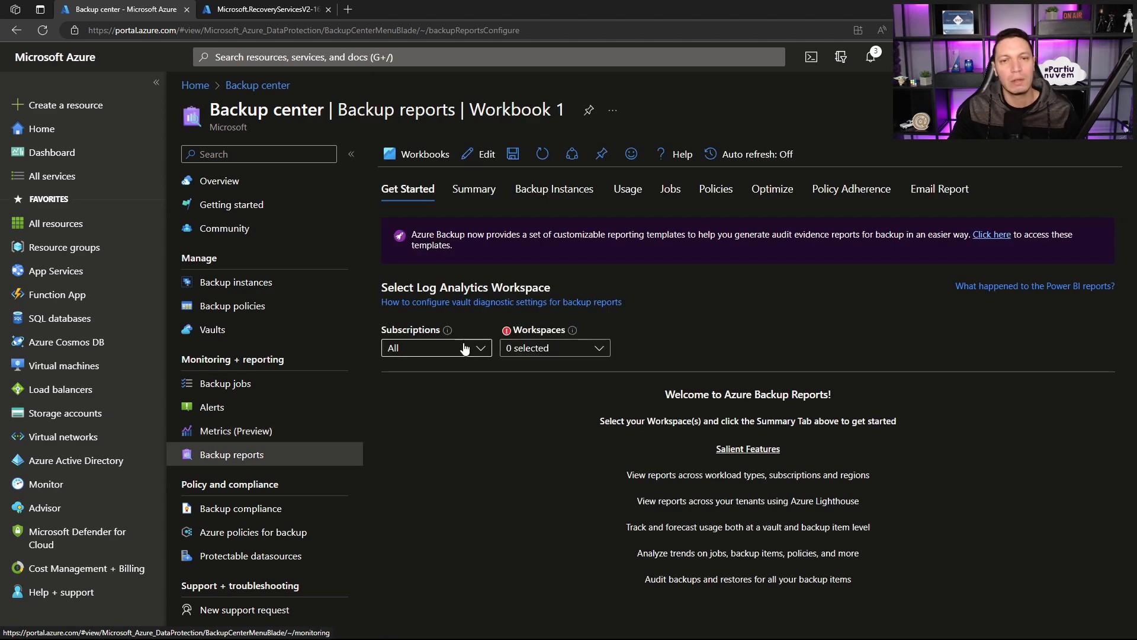
click(523, 353)
click(510, 413)
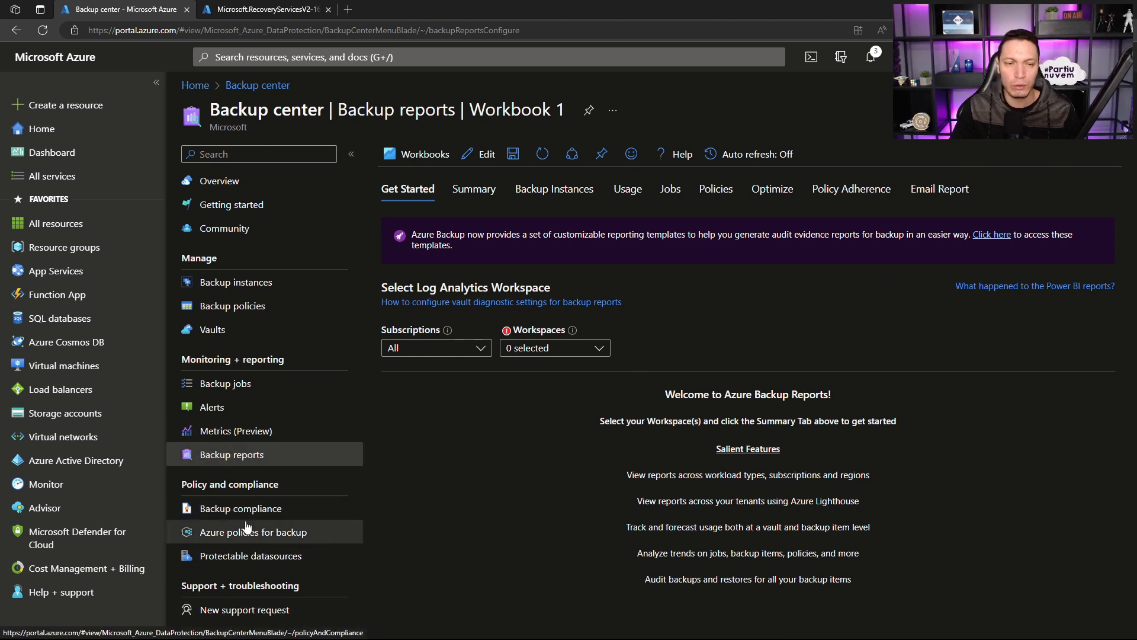
Step: View backup compliance and the Azure policies for backup, widening the Name column to read the policy names
click(222, 511)
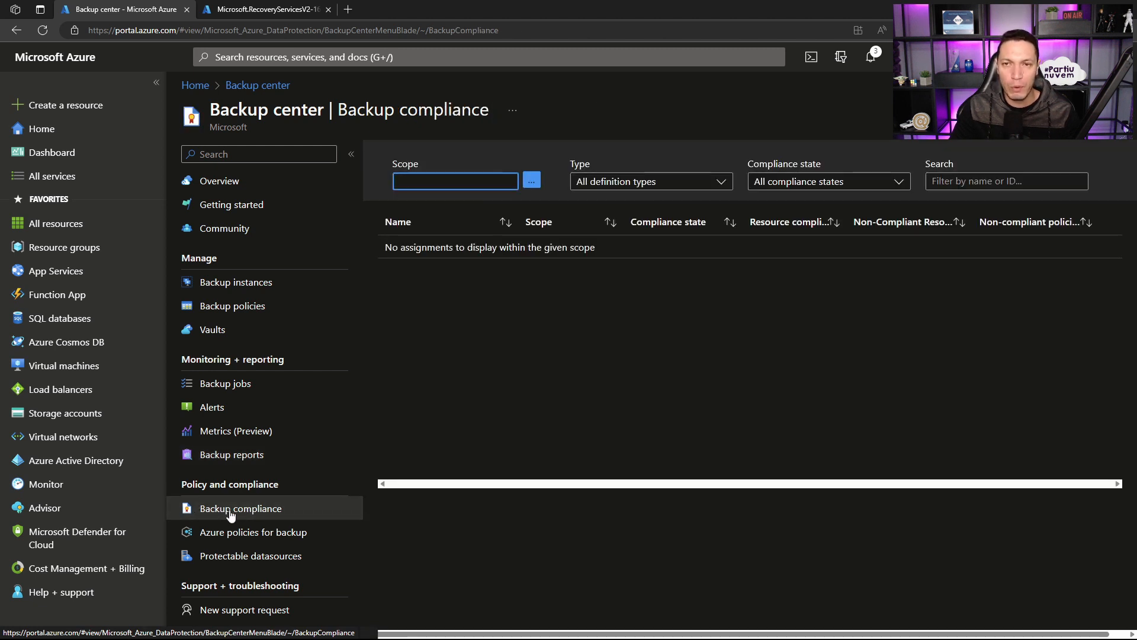
click(231, 533)
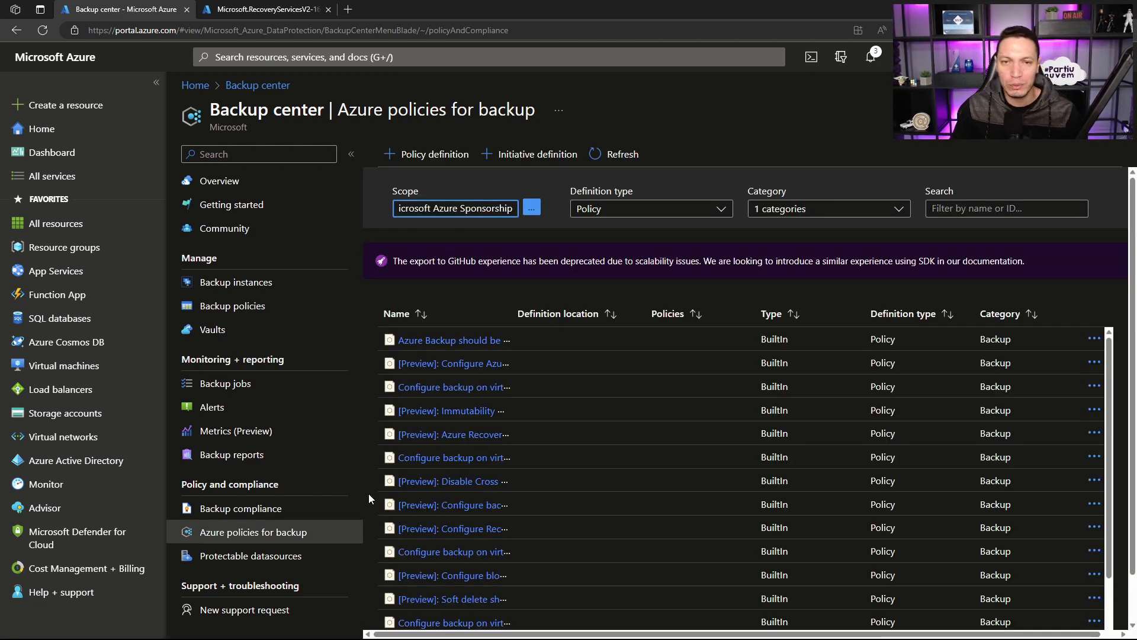
drag(511, 313, 647, 311)
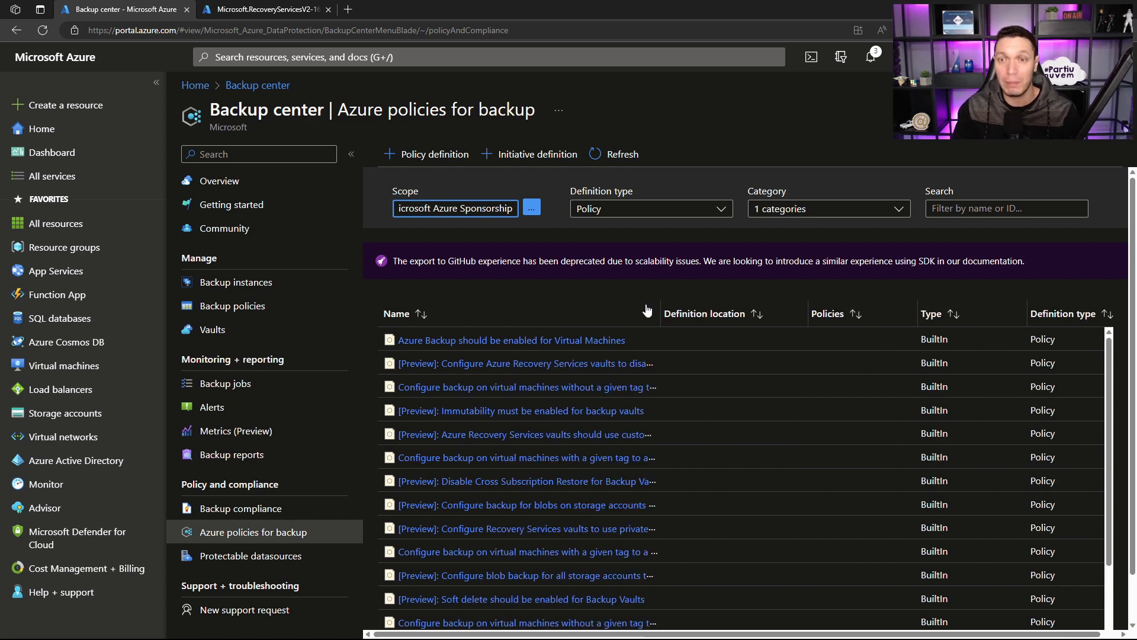
scroll(643, 310, down, 2)
scroll(641, 310, up, 3)
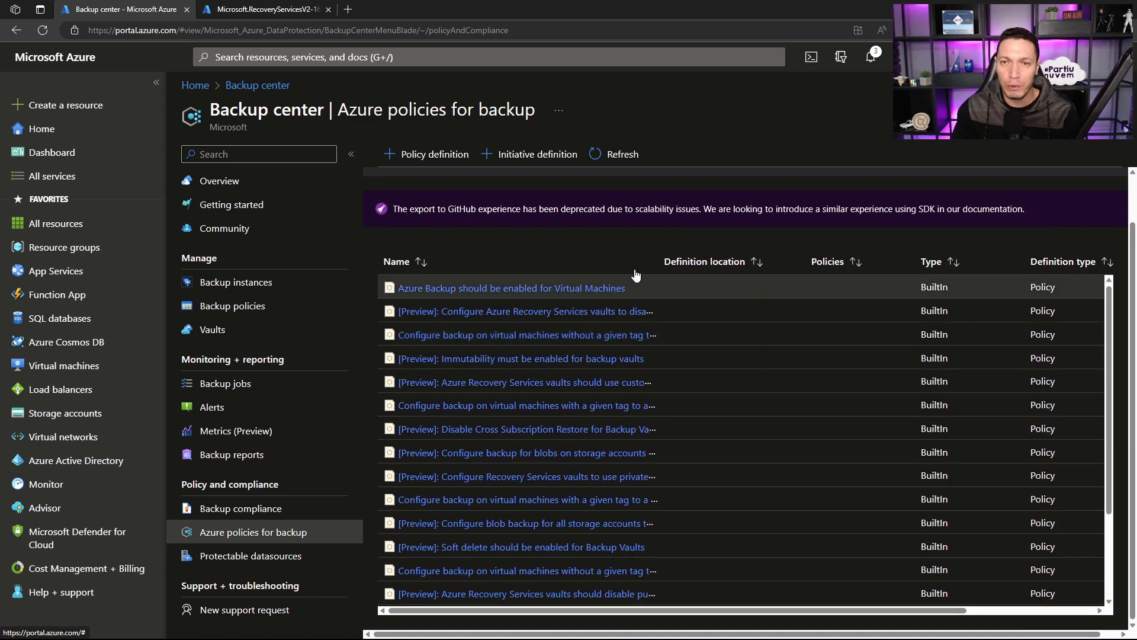
Step: Compare the Azure policies for backup by switching the definition type between Initiative and Policy, ending on Policy
click(644, 218)
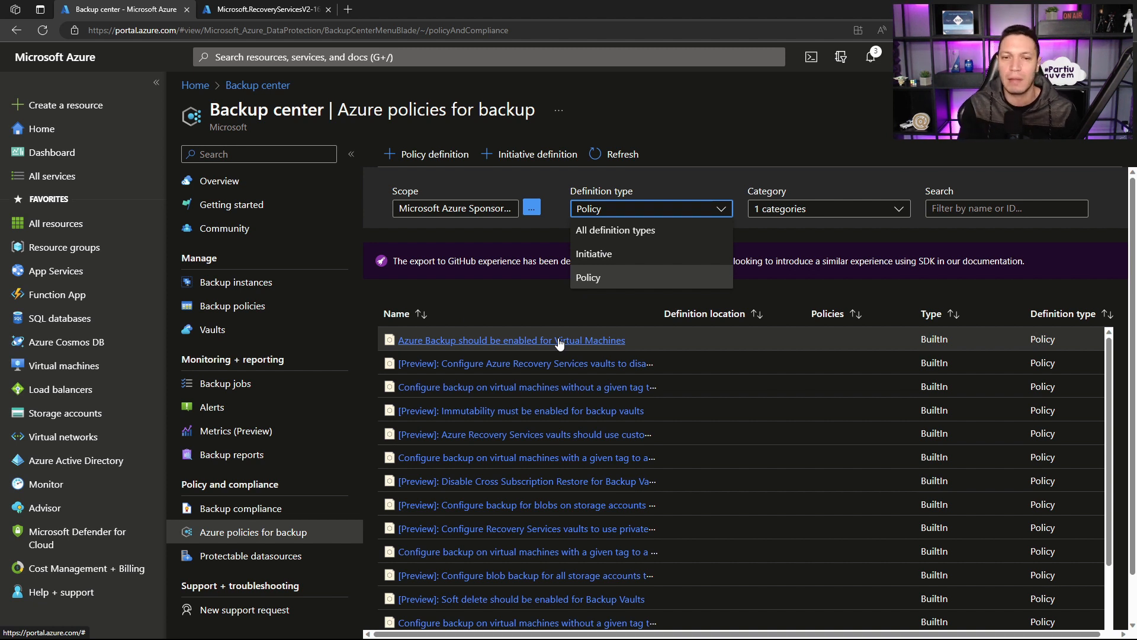
click(594, 254)
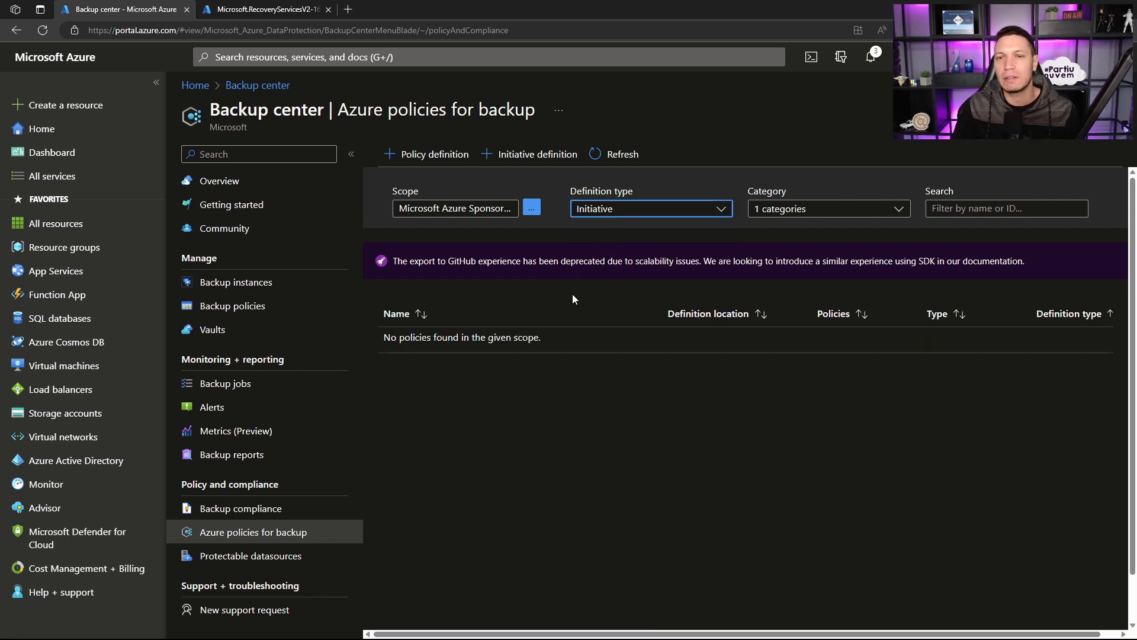
click(621, 212)
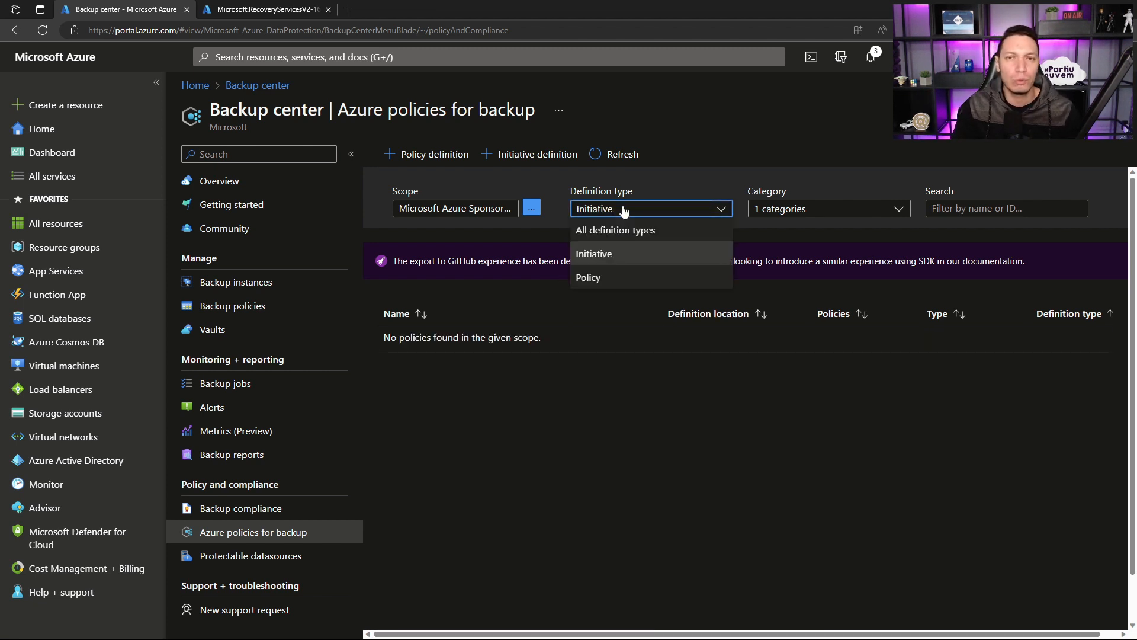
click(595, 276)
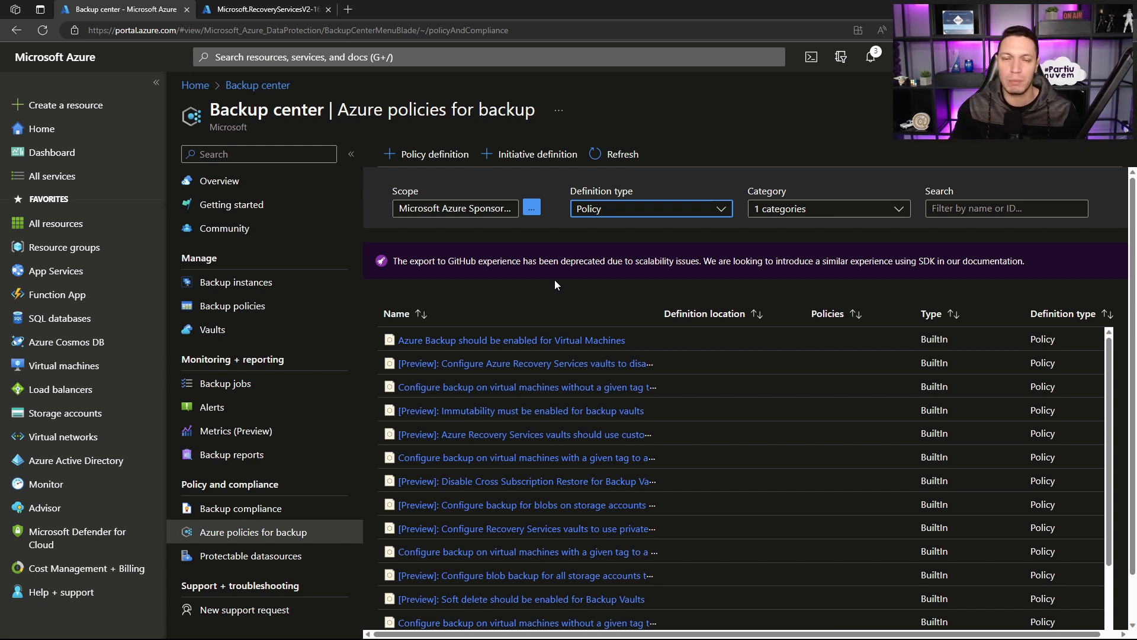
click(622, 209)
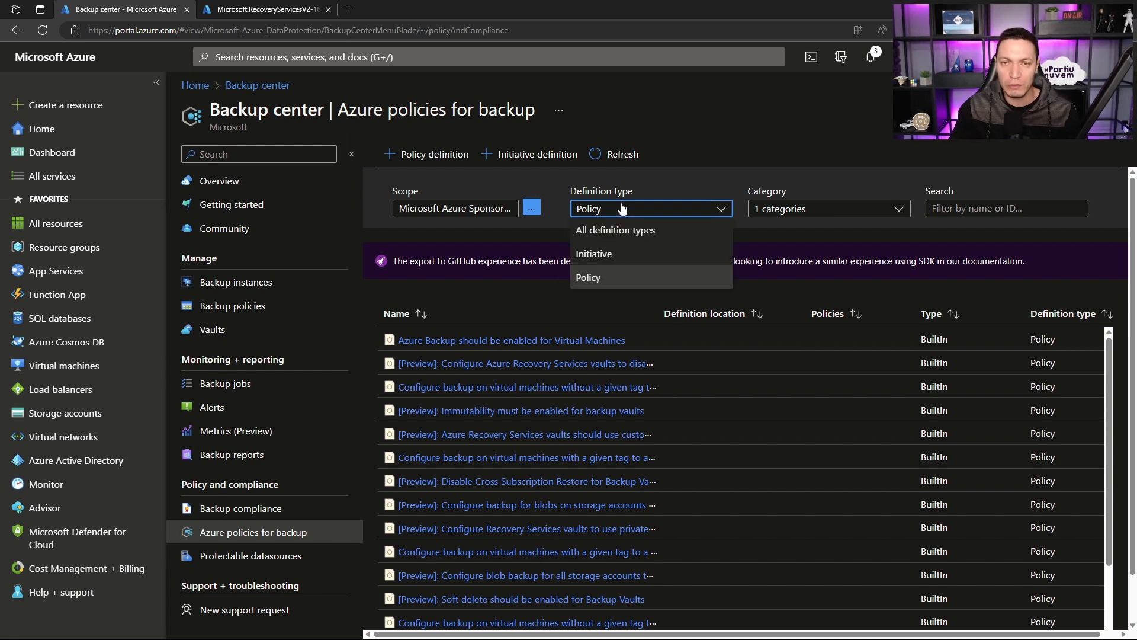
click(605, 254)
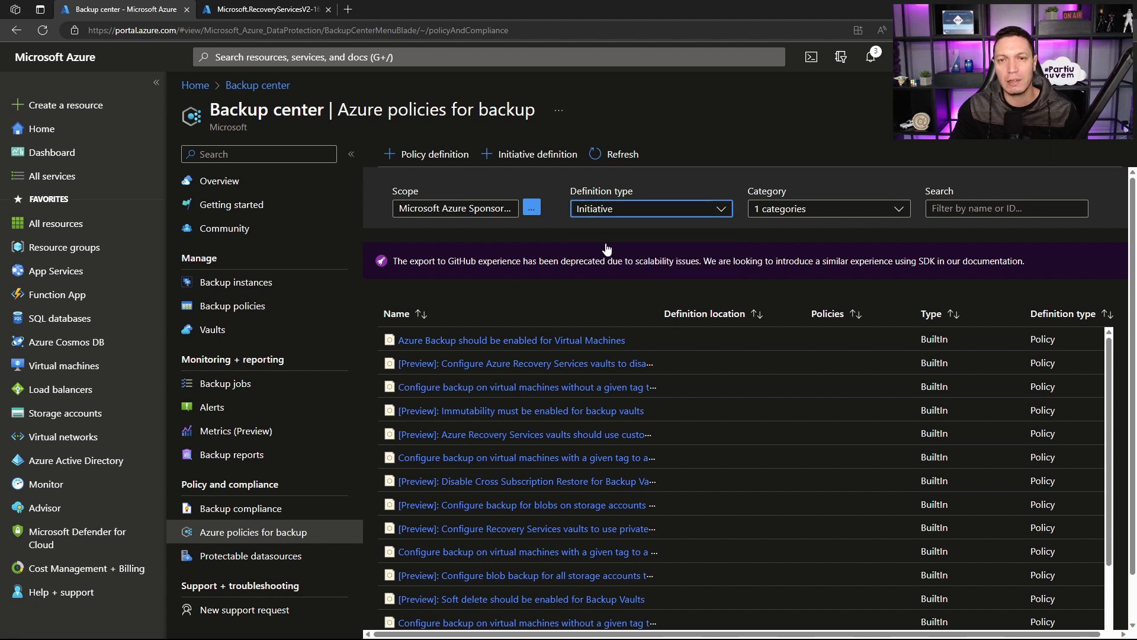
click(619, 209)
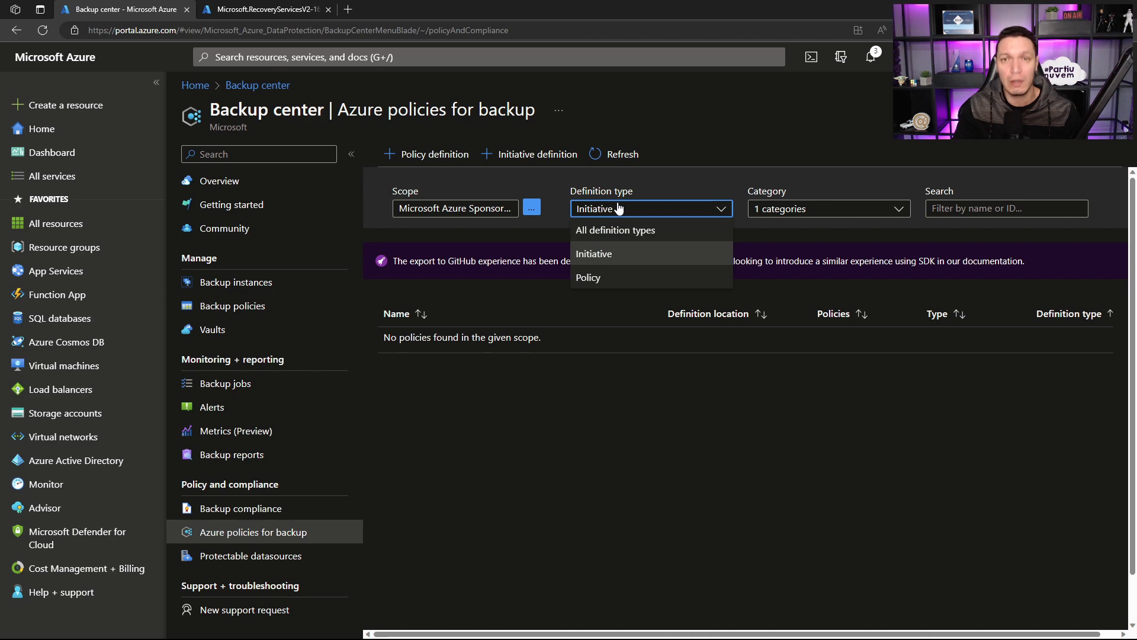
click(587, 279)
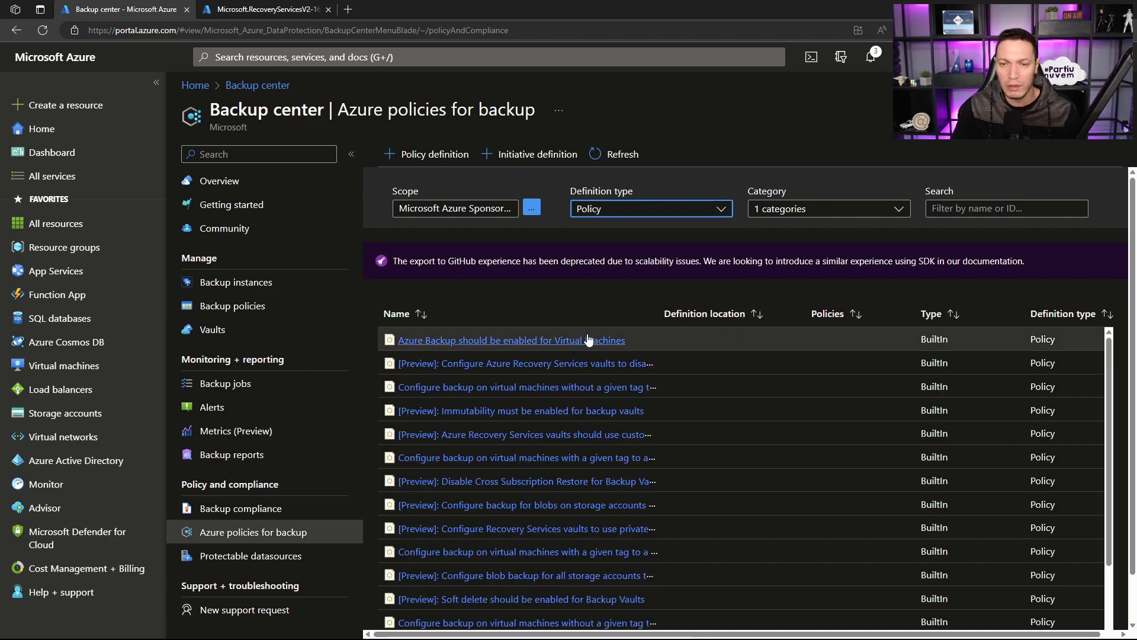
scroll(574, 356, down, 2)
scroll(533, 355, up, 2)
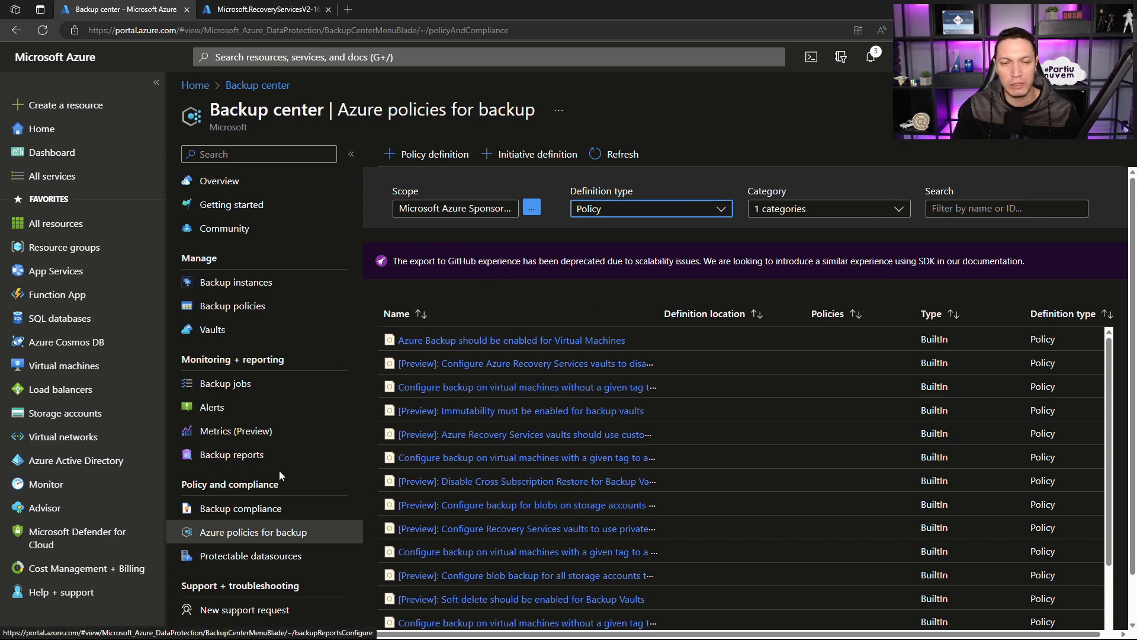
Step: Check backup compliance and the protectable datasources, including the actions offered for vm-adds01, and return to the Backup center overview
click(237, 514)
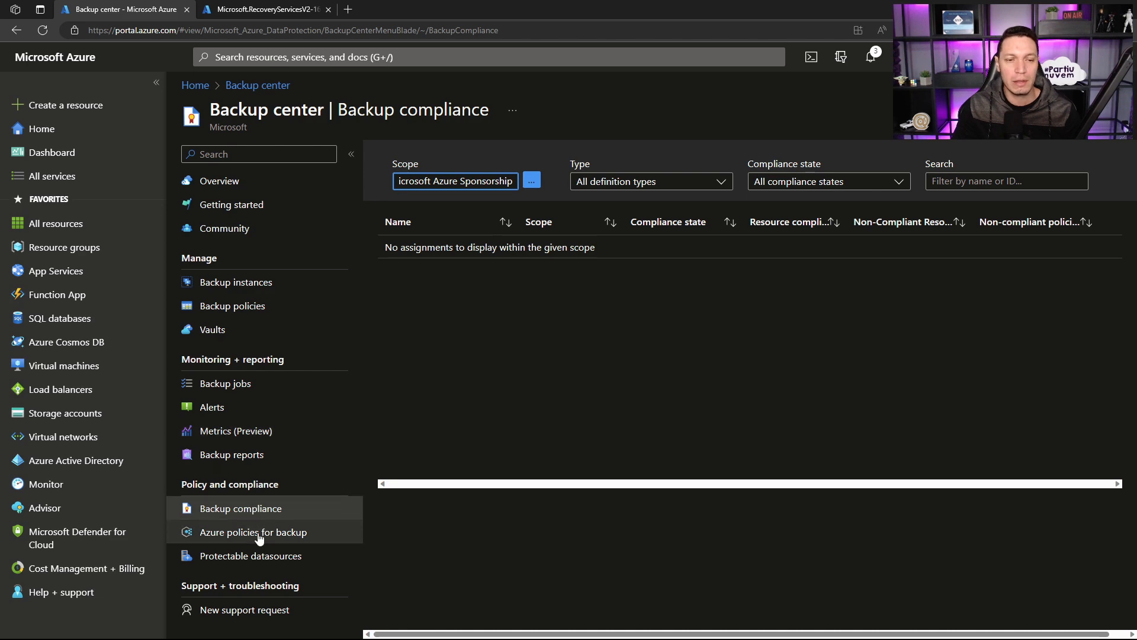
click(239, 555)
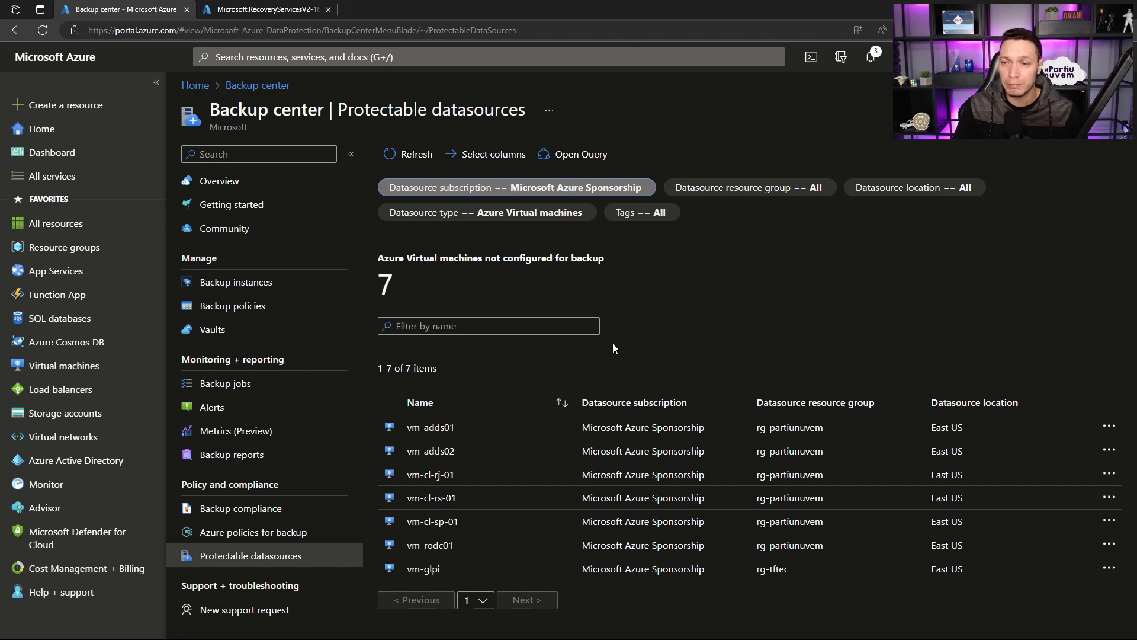
click(1106, 427)
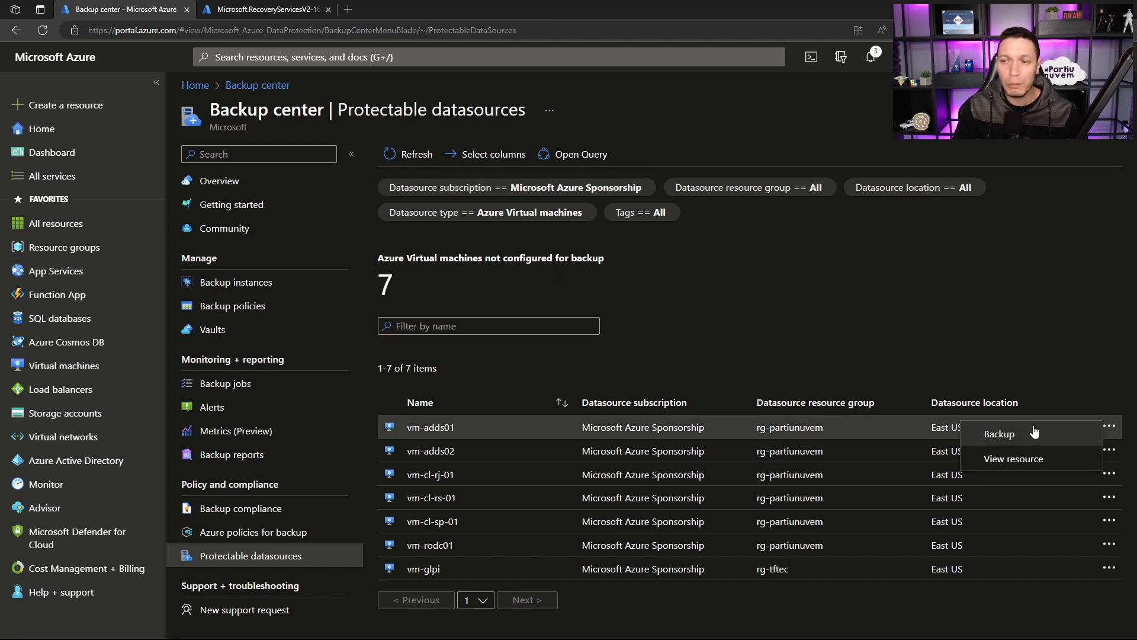
click(810, 349)
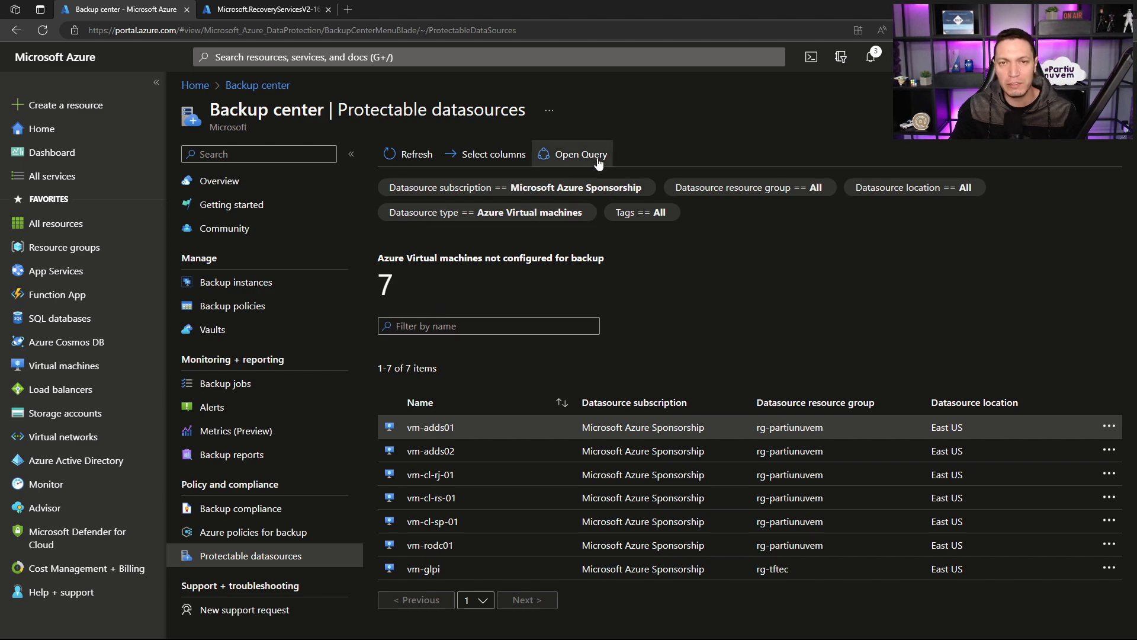
click(187, 185)
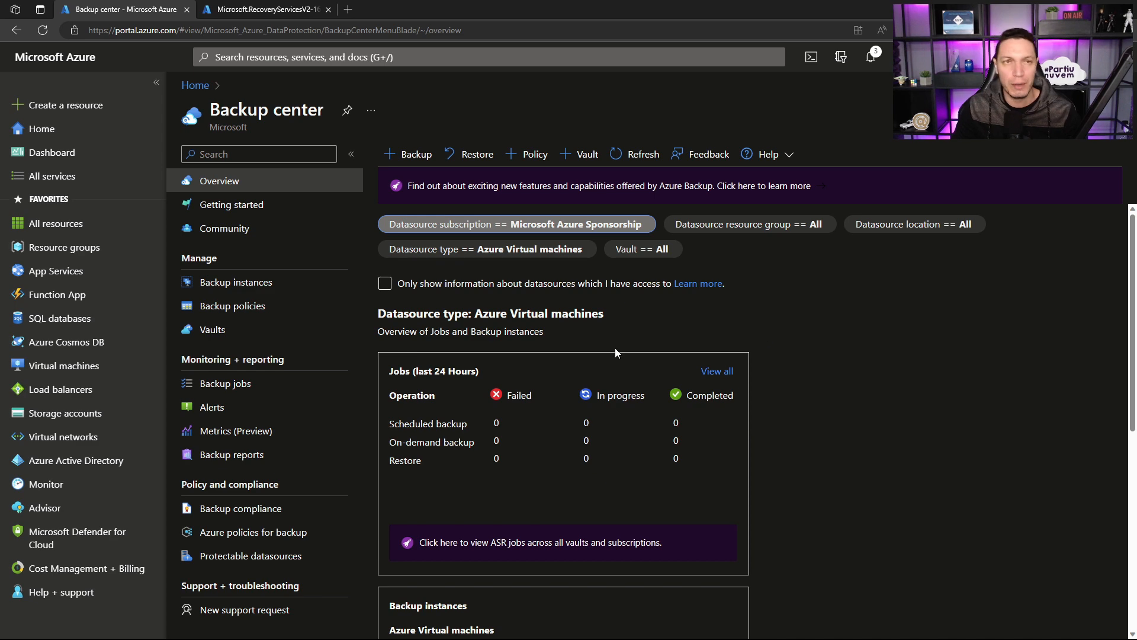
Step: Open the vault-live-bkp vault from its finished deployment and view its backup configuration and backup items
click(261, 10)
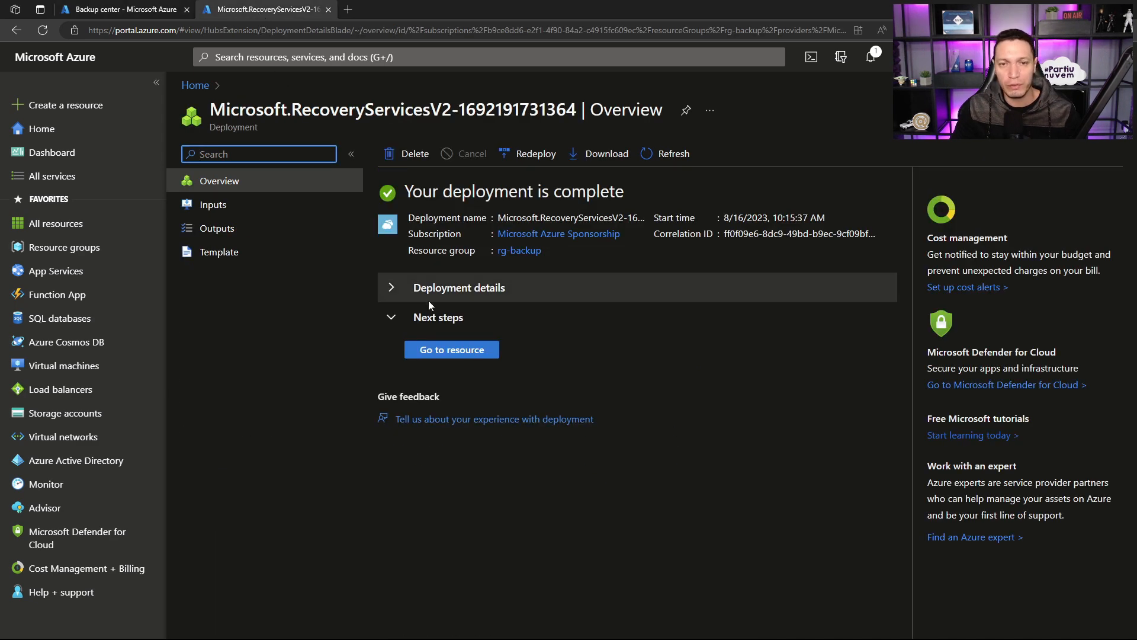
click(443, 353)
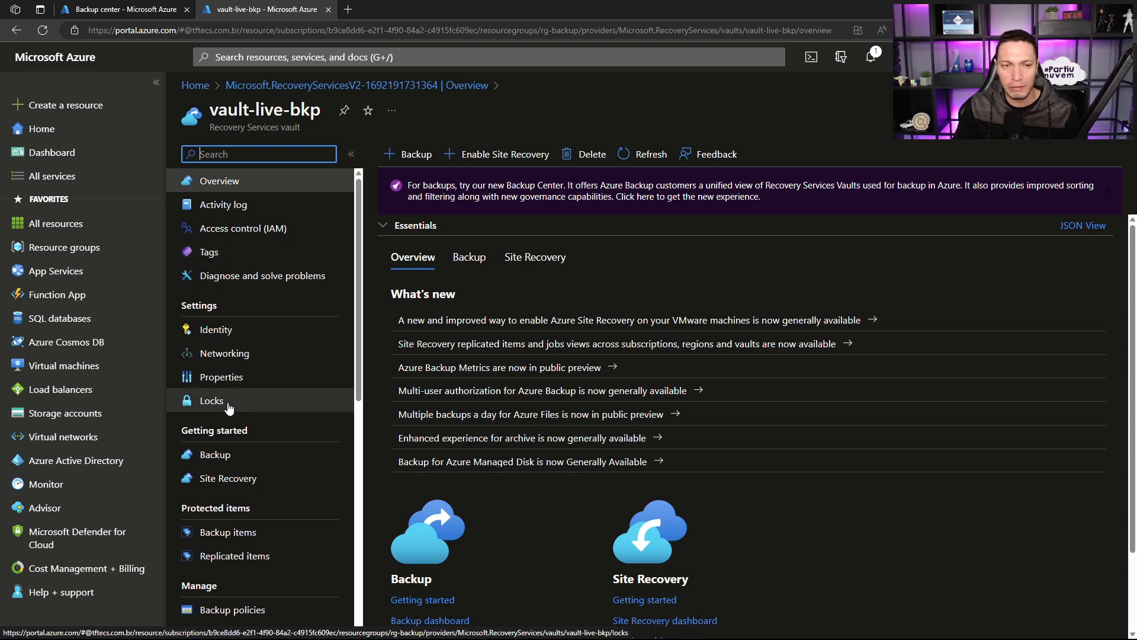
click(217, 458)
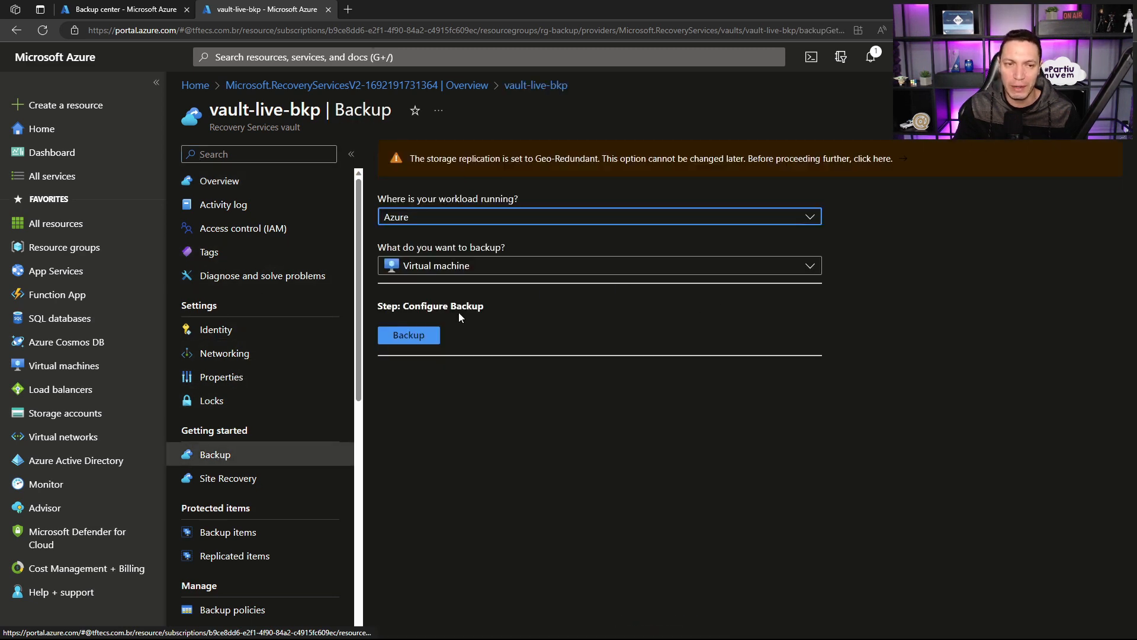
scroll(233, 420, down, 2)
click(228, 391)
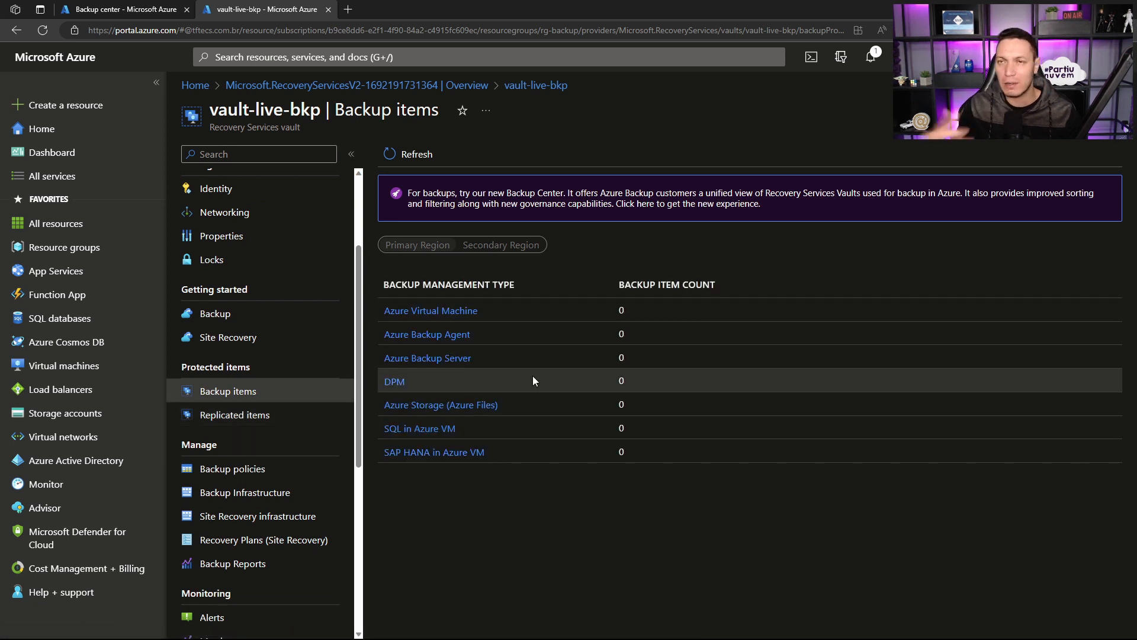
Step: View the backup policies of the vault-live-bkp vault and return to the vault's overview
click(241, 469)
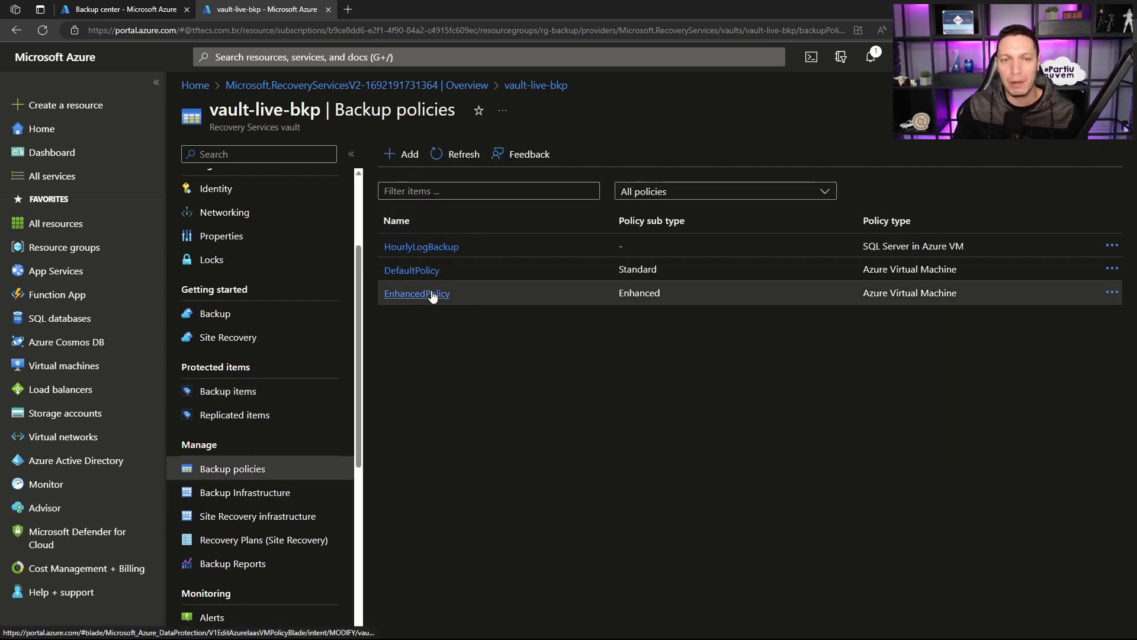
scroll(289, 352, up, 3)
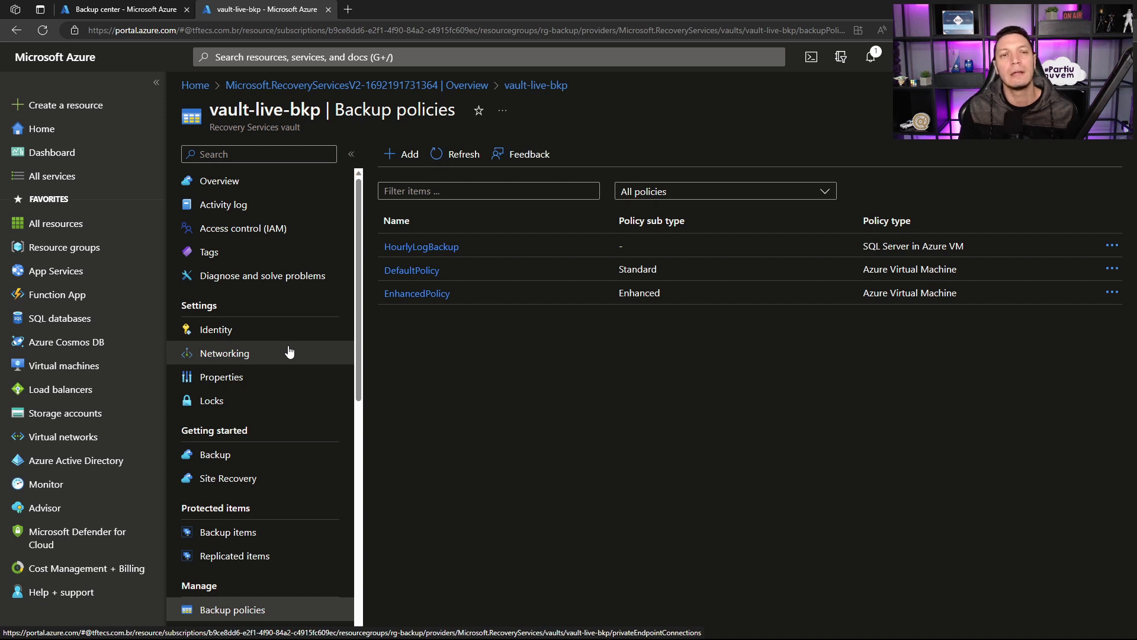
click(264, 184)
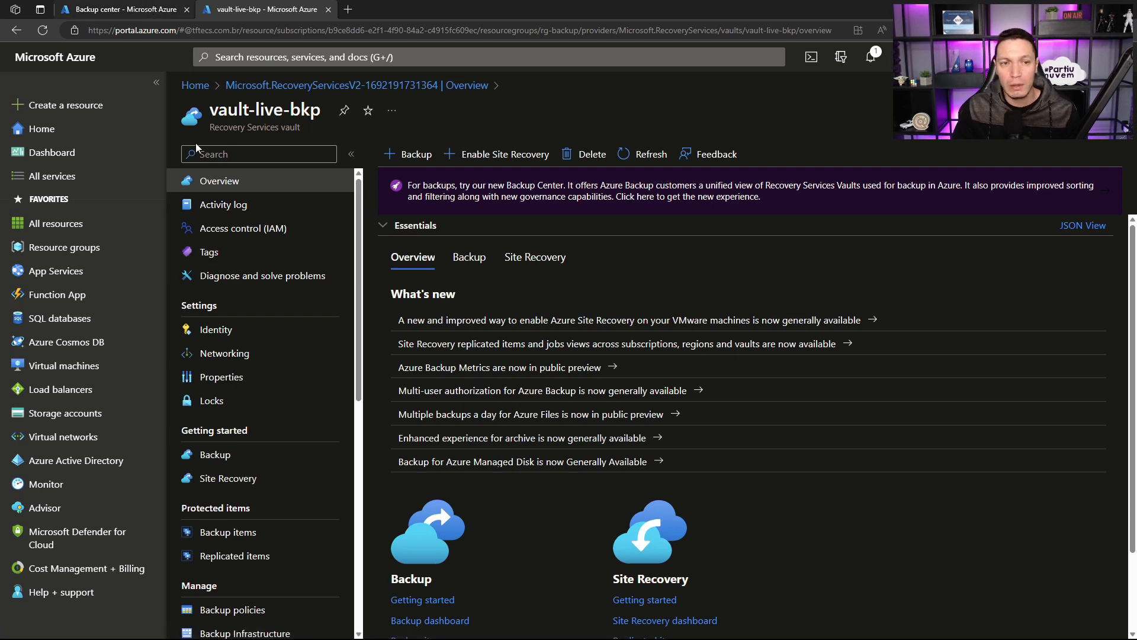
Step: Go back to Backup center, search for Log Analytics workspaces and start creating a new workspace
click(135, 10)
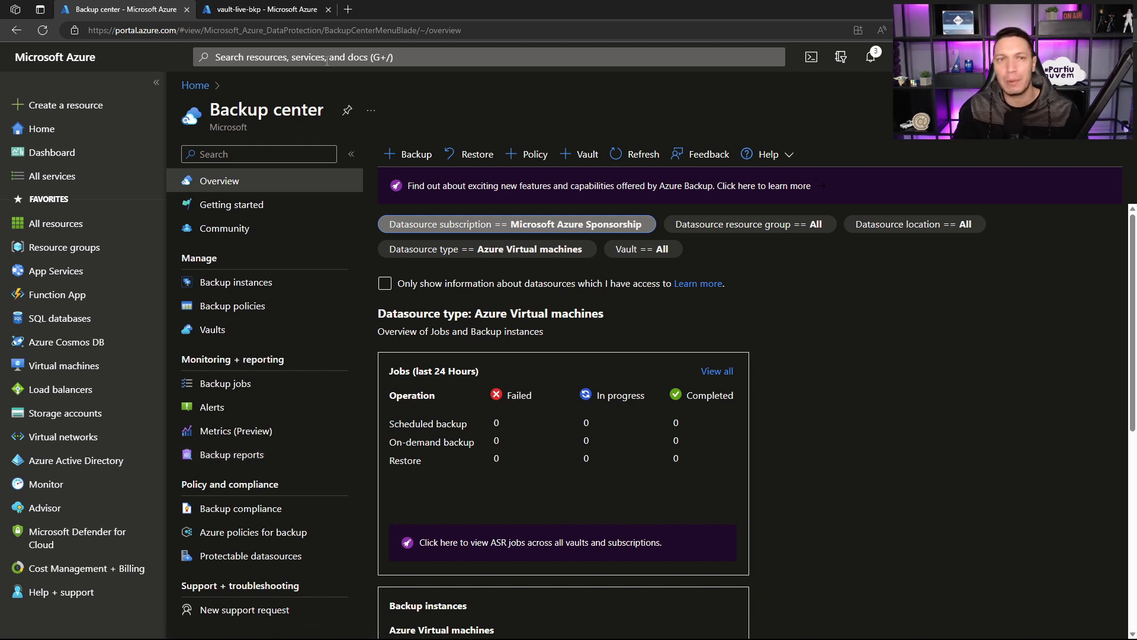
click(327, 58)
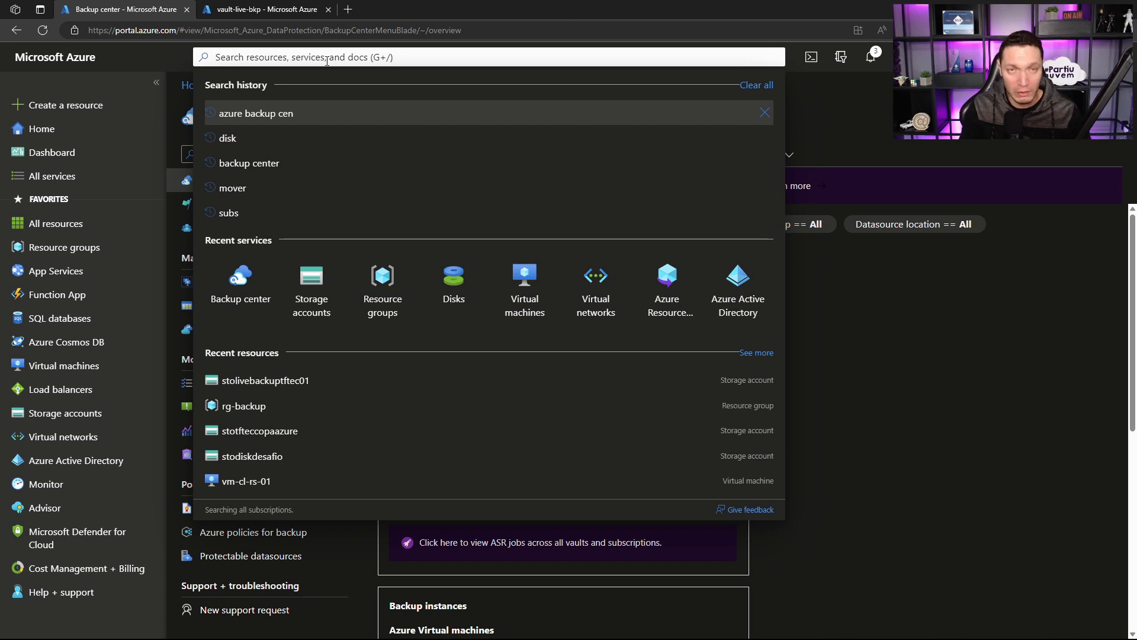
text(log a)
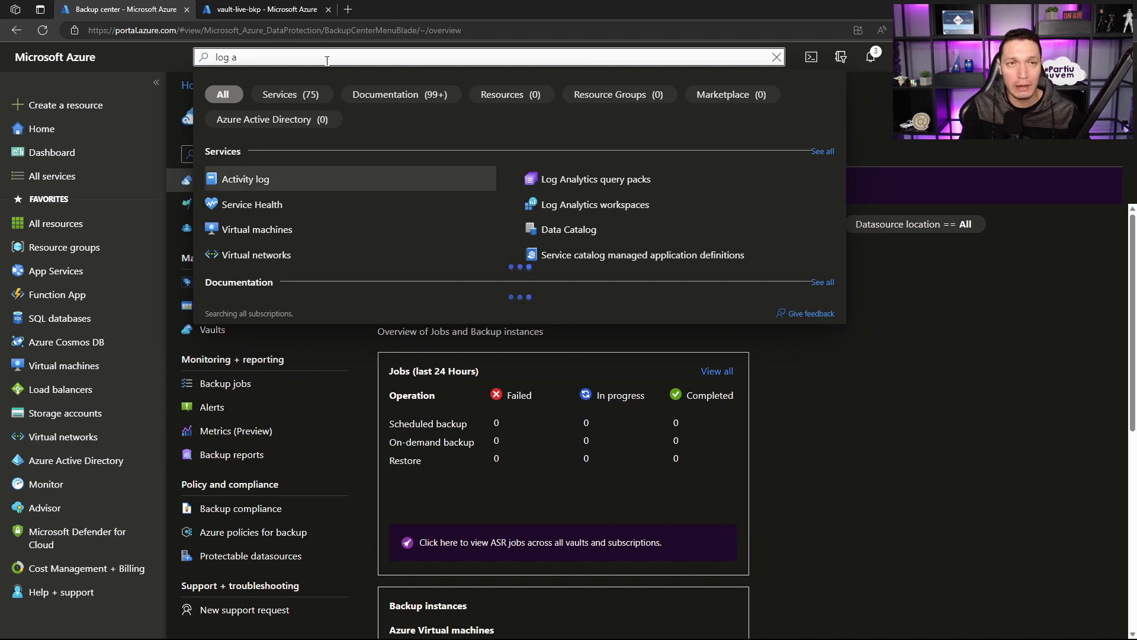
text(n)
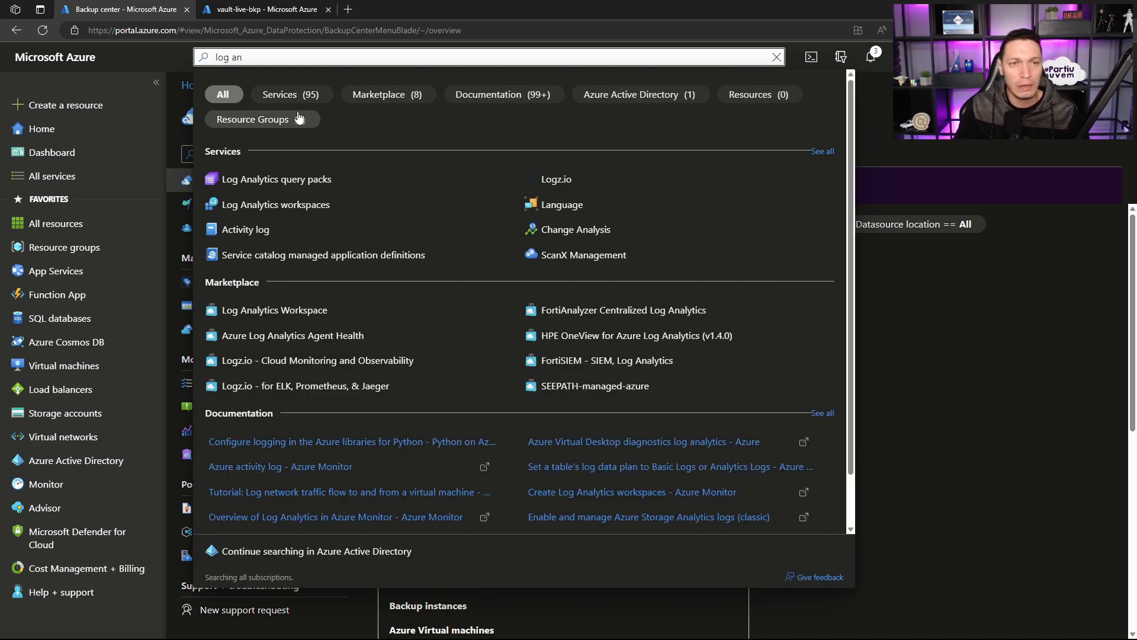
click(275, 204)
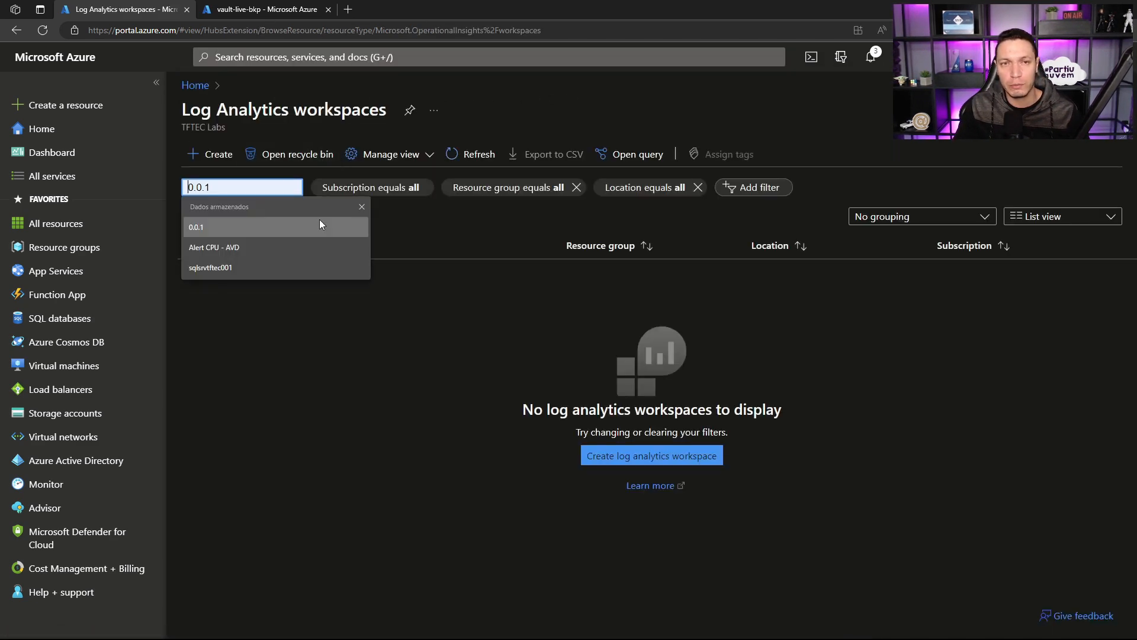
click(361, 326)
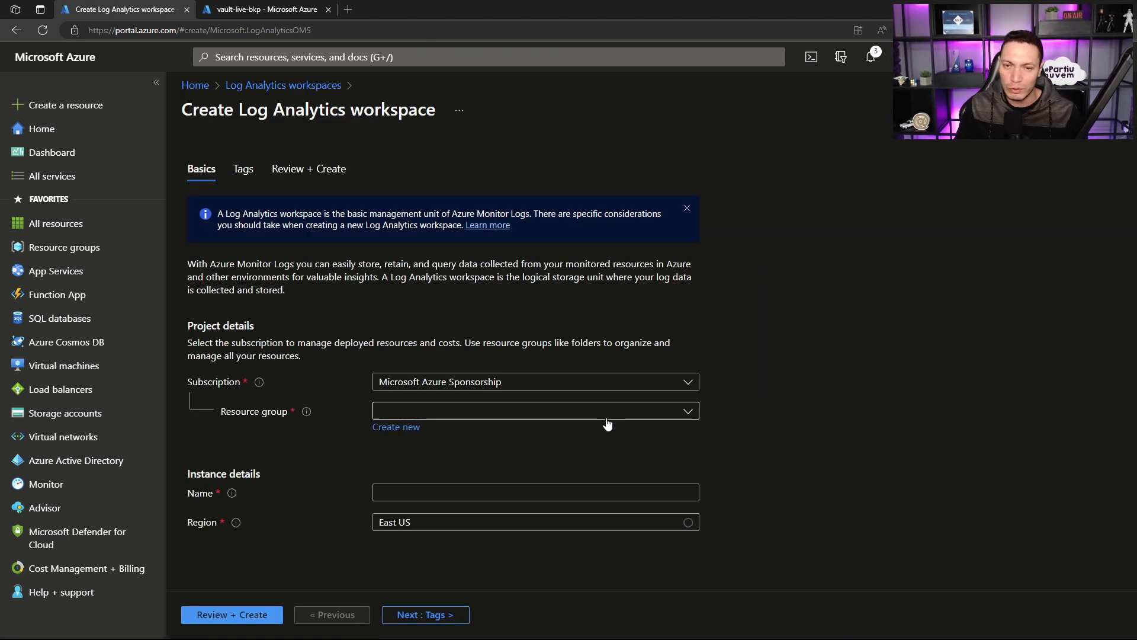
Step: Create the Log Analytics workspace wks-logs-bkp-live in resource group rg-backup, keeping the East US region
click(608, 415)
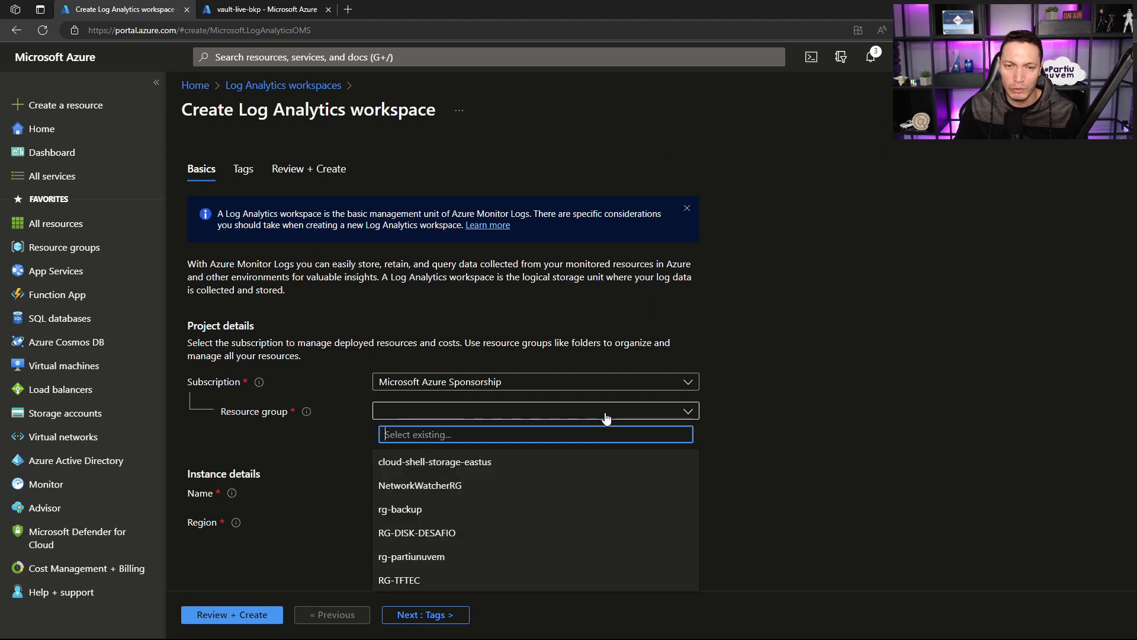
click(477, 510)
click(422, 492)
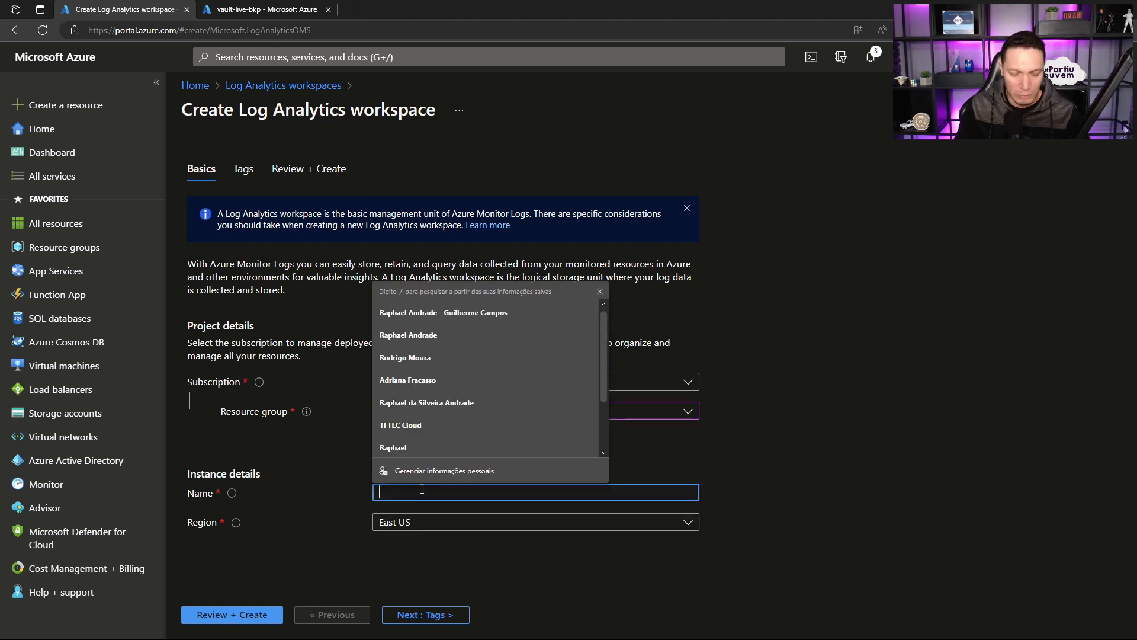
text(w)
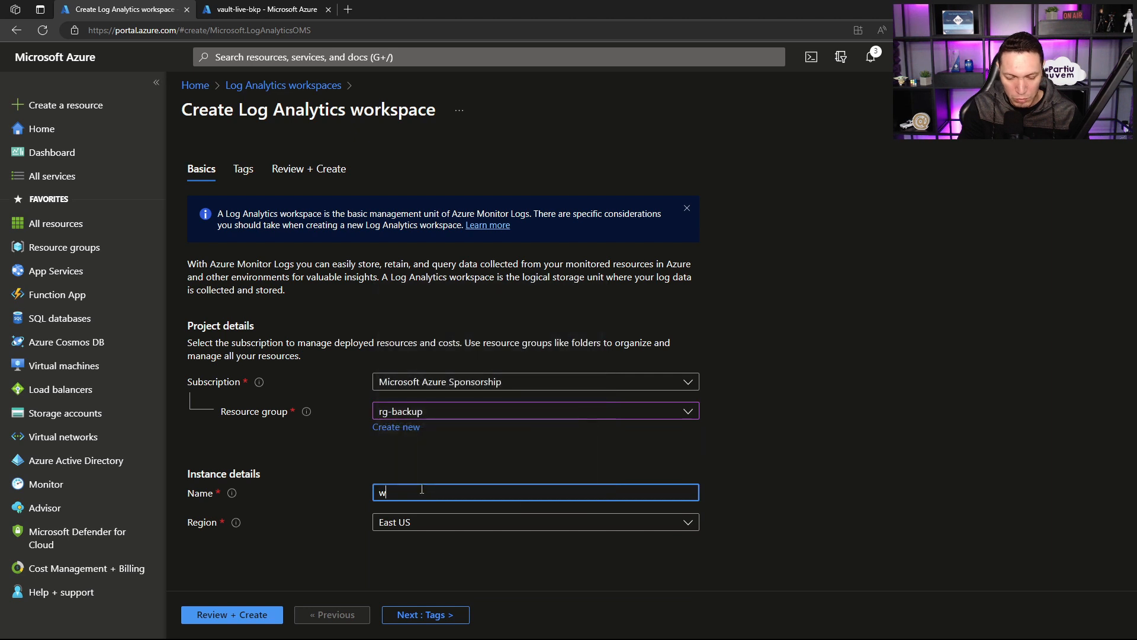
text(ks-log)
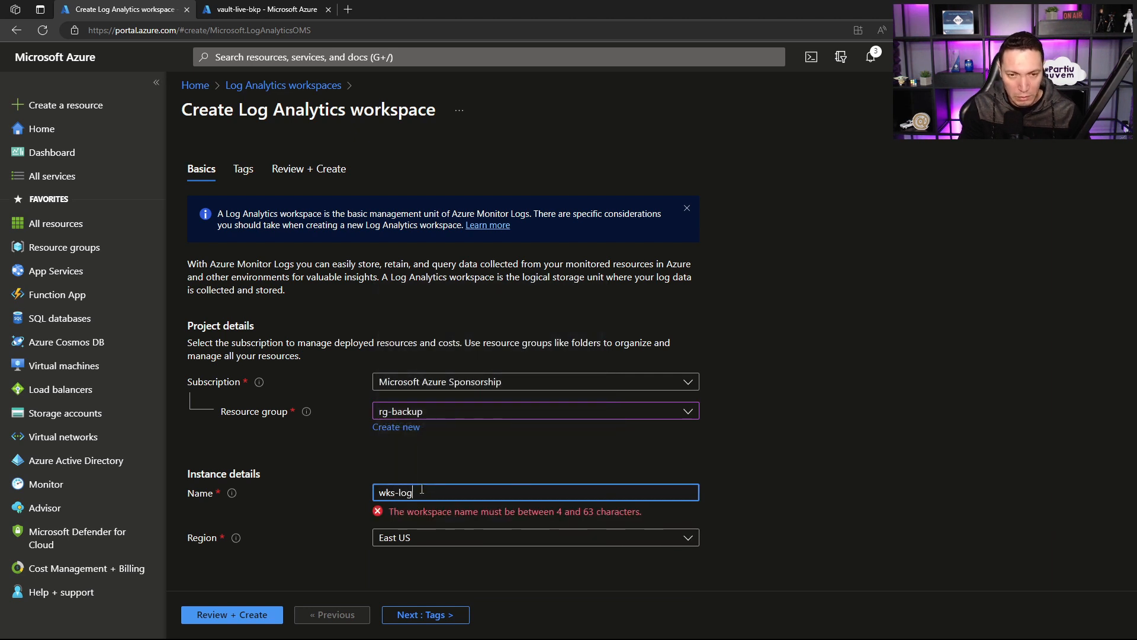
text(s-bkp)
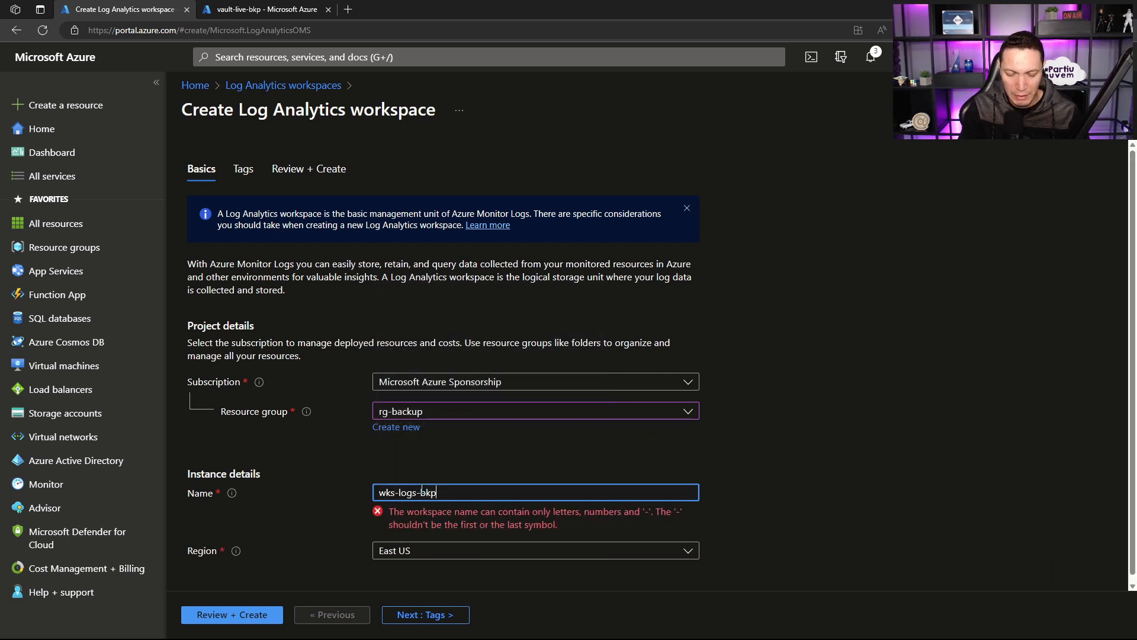
text(-live)
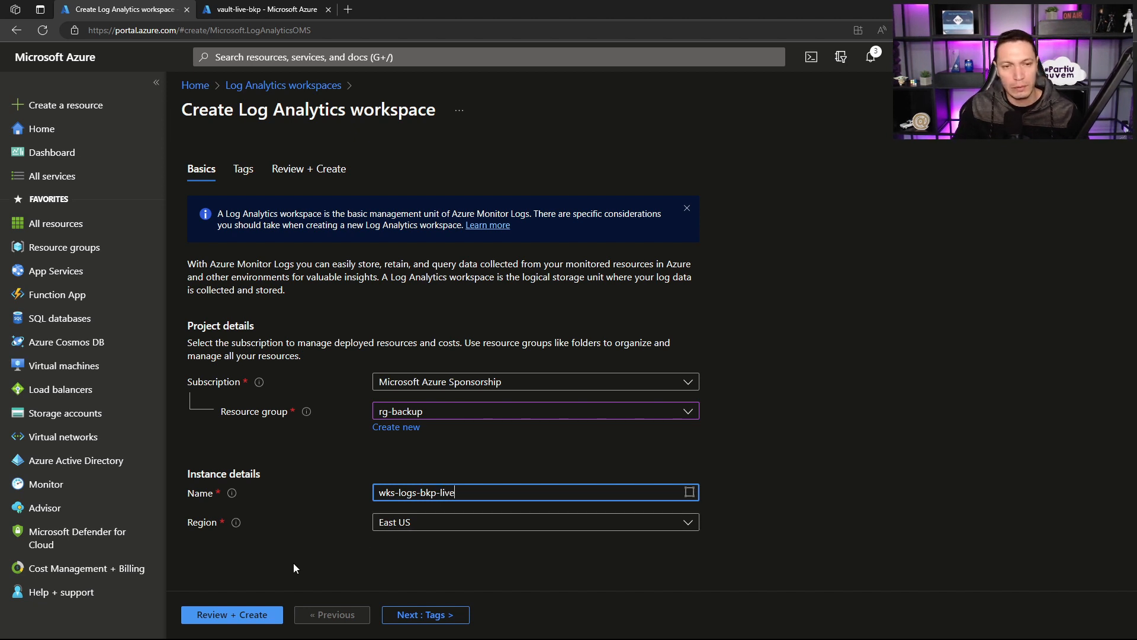
click(244, 616)
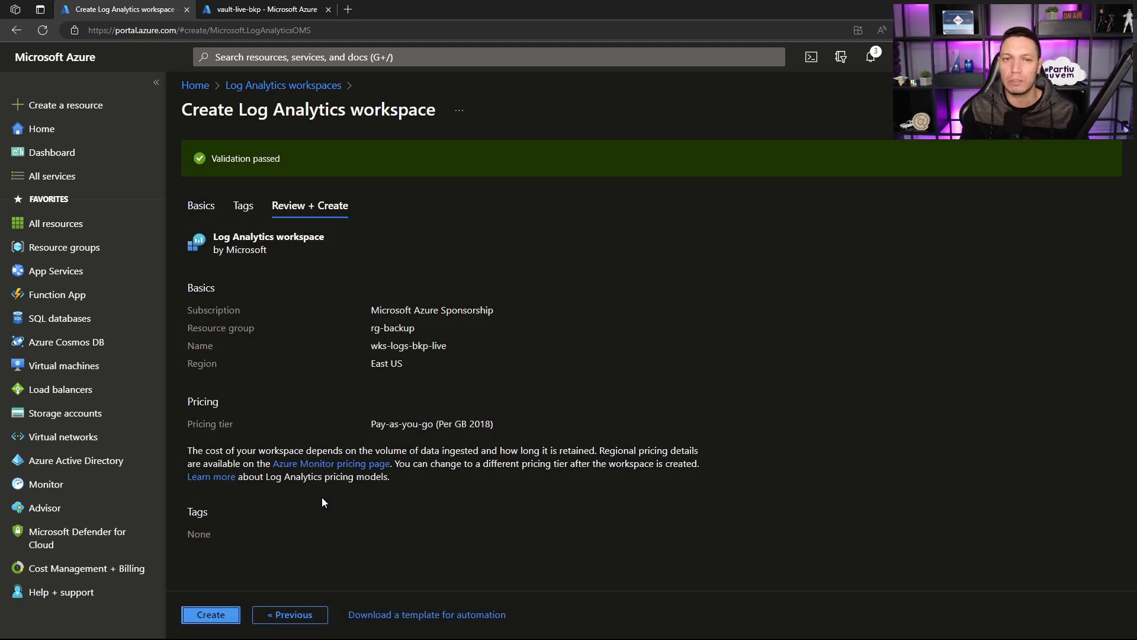
click(202, 615)
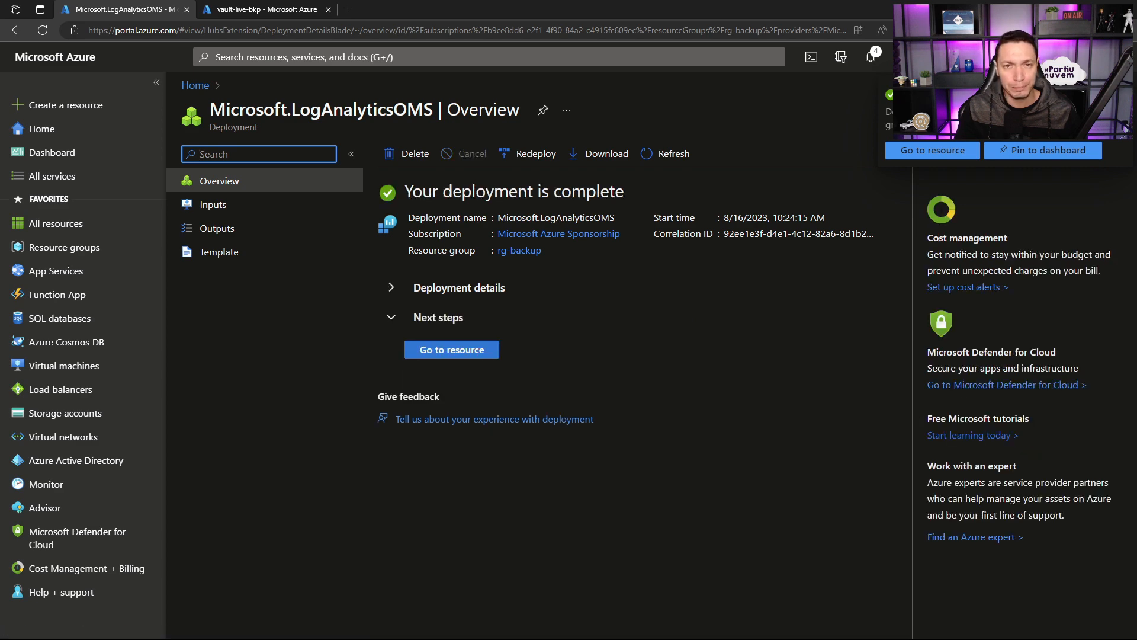
Step: Open the backup reports in Backup center and try to select a Log Analytics workspace for them
click(409, 64)
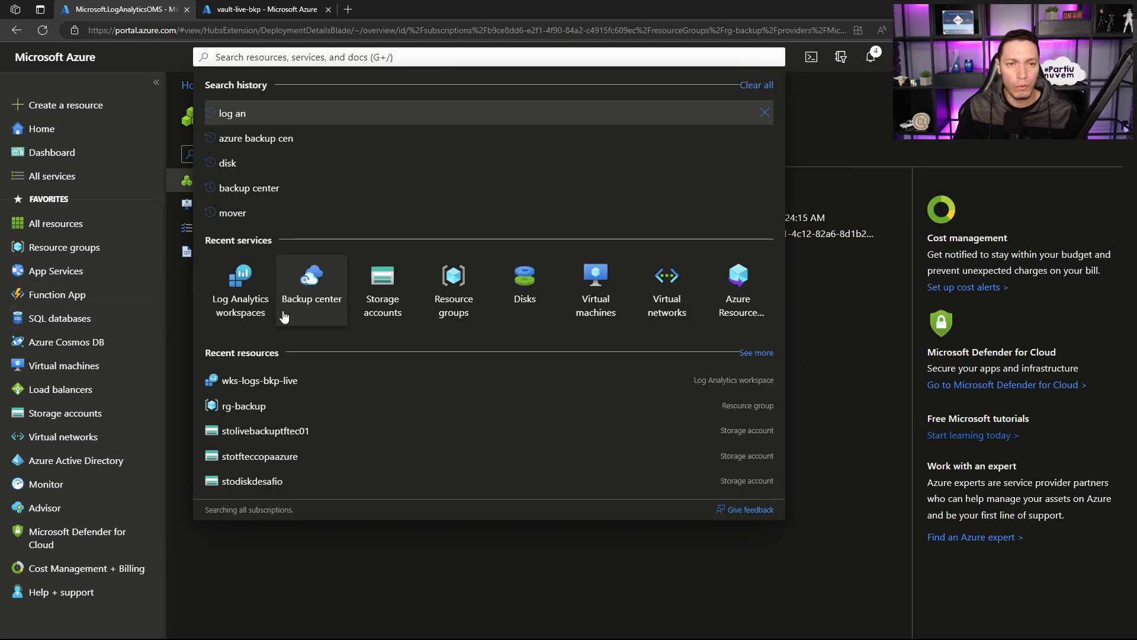
click(300, 283)
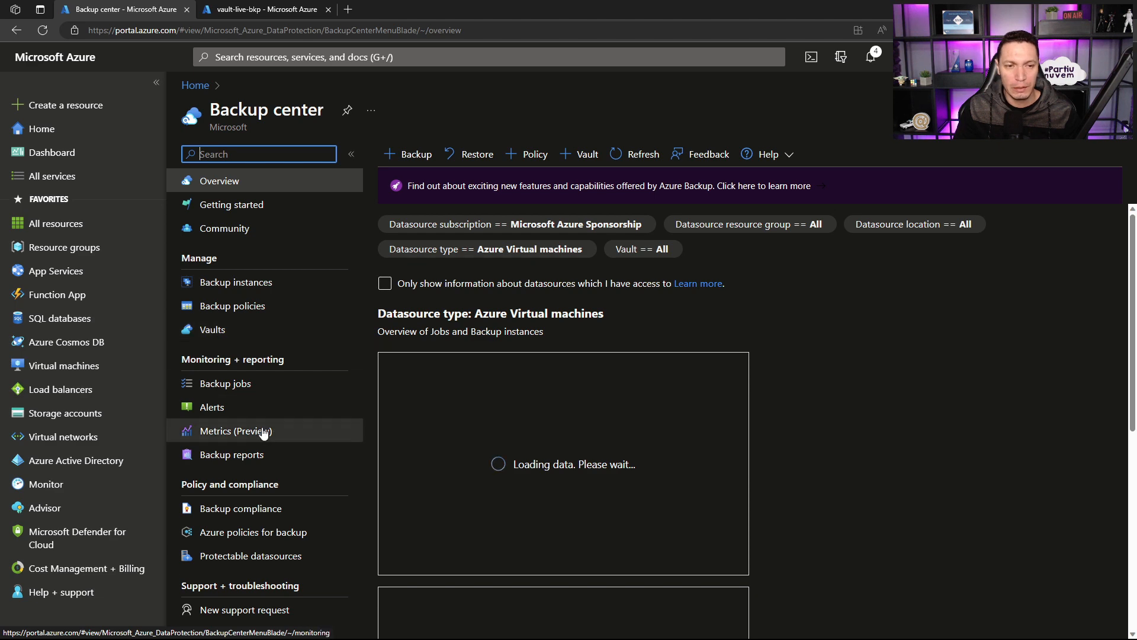
click(249, 454)
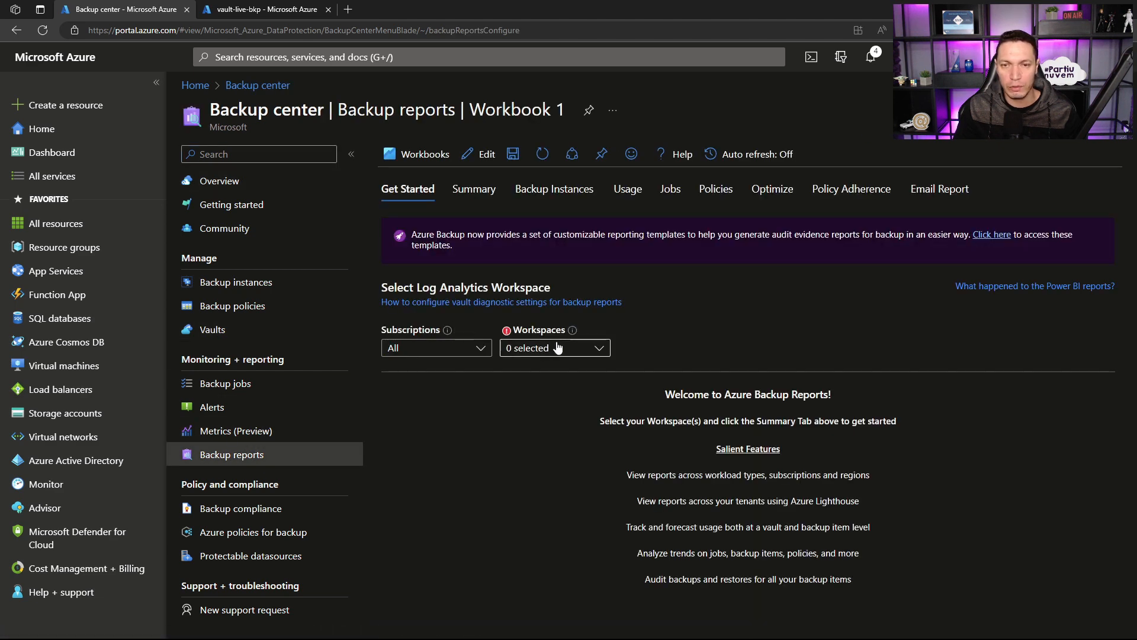
click(557, 349)
click(596, 319)
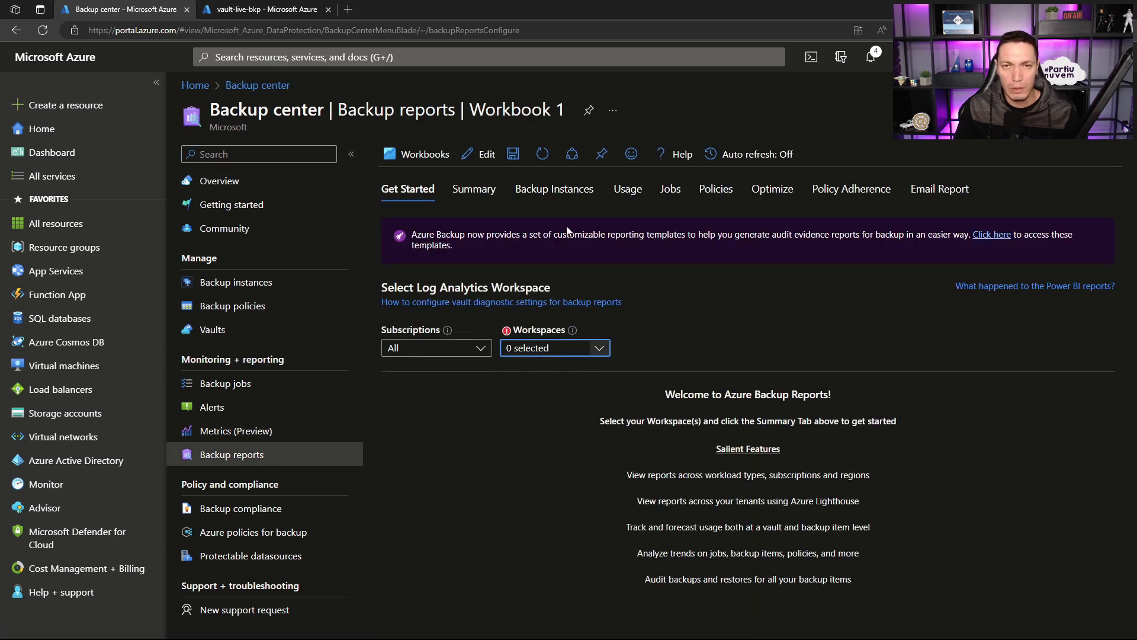
Step: Refresh the backup reports workbook and the whole page, trying the workspace selection again after each refresh
click(539, 154)
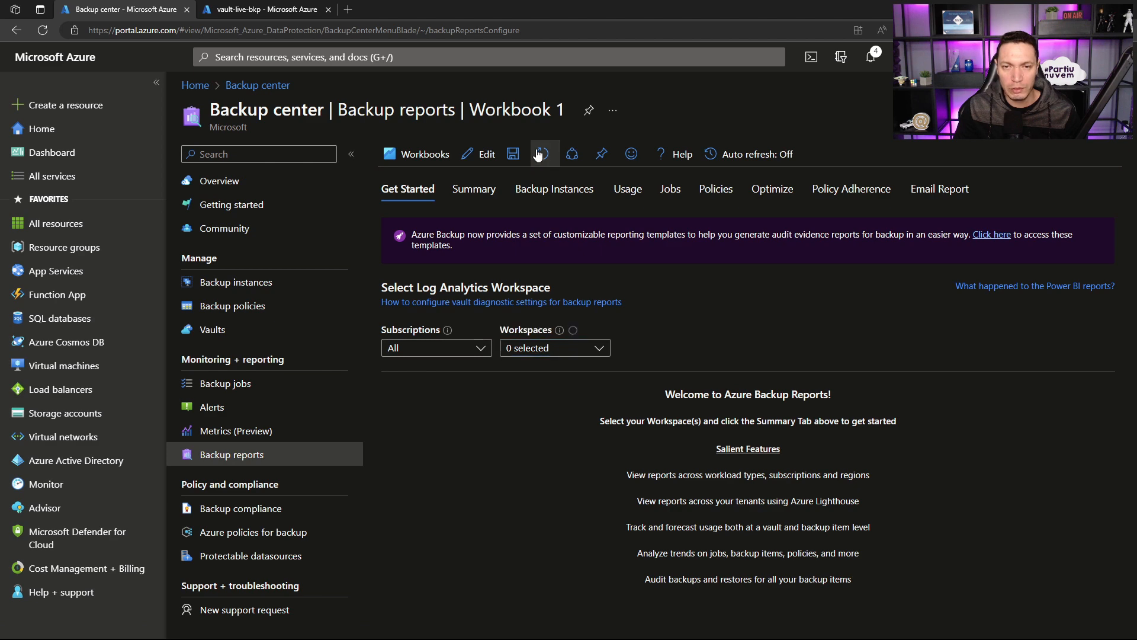
click(599, 349)
click(538, 421)
key(F5)
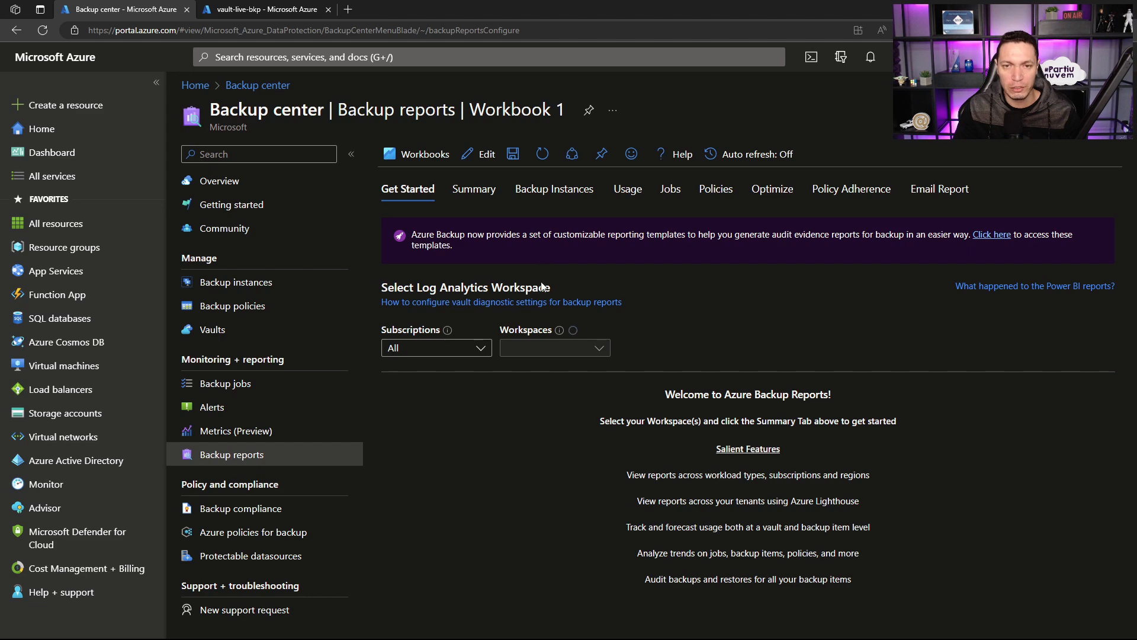
click(602, 348)
click(603, 349)
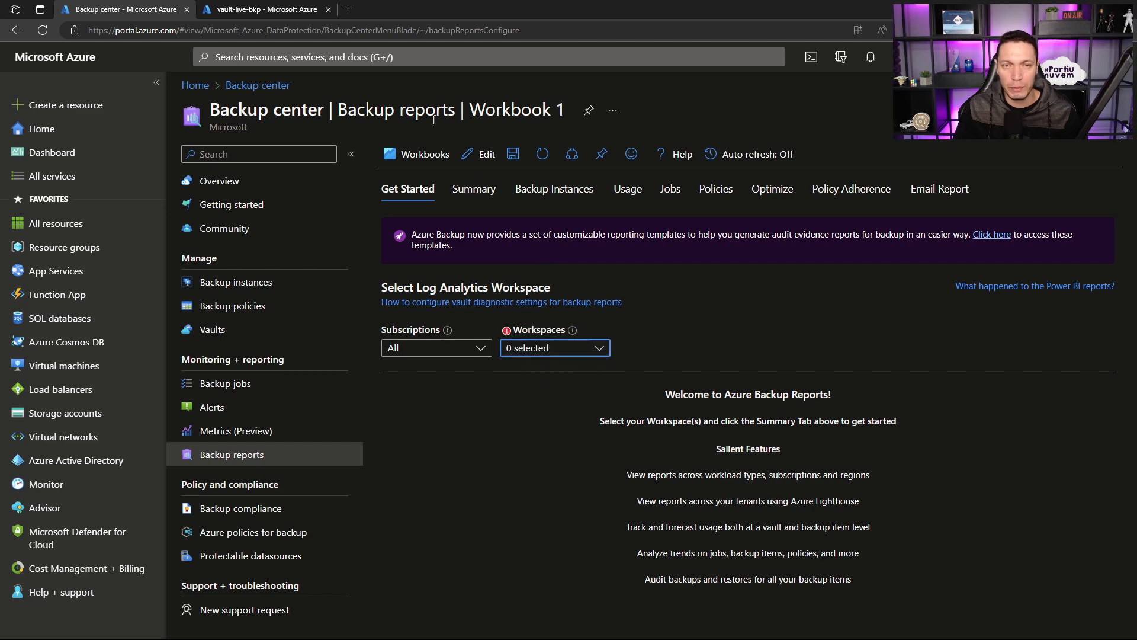
Step: Check the Log Analytics workspaces list, reopen Backup center's backup reports and select wks-logs-bkp-live as the reporting workspace
click(424, 57)
click(307, 270)
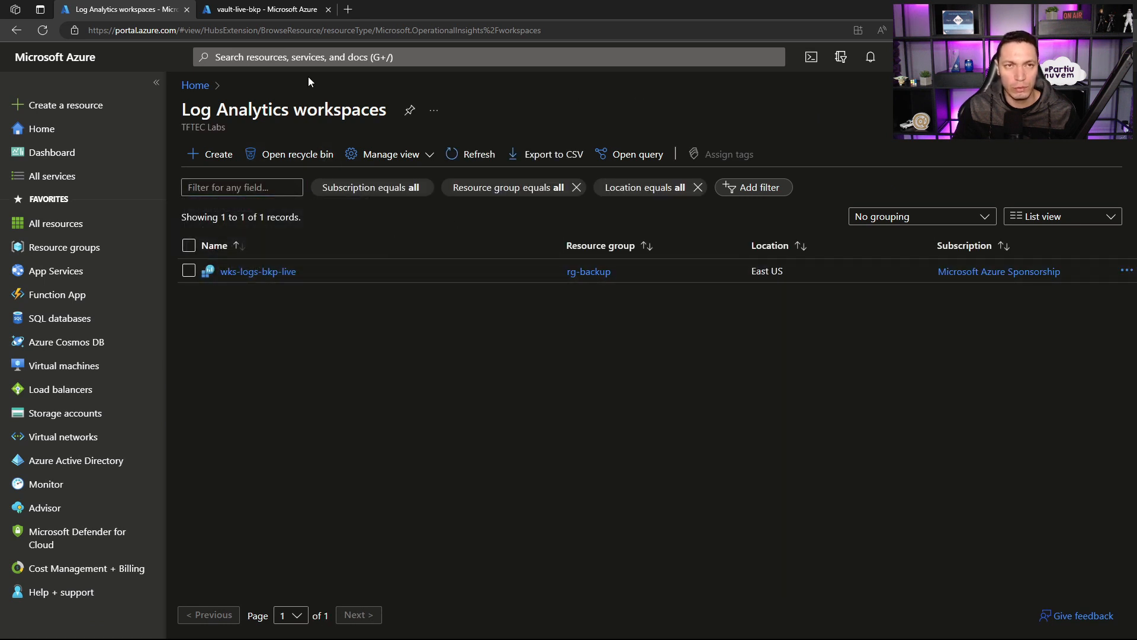
click(313, 55)
click(317, 274)
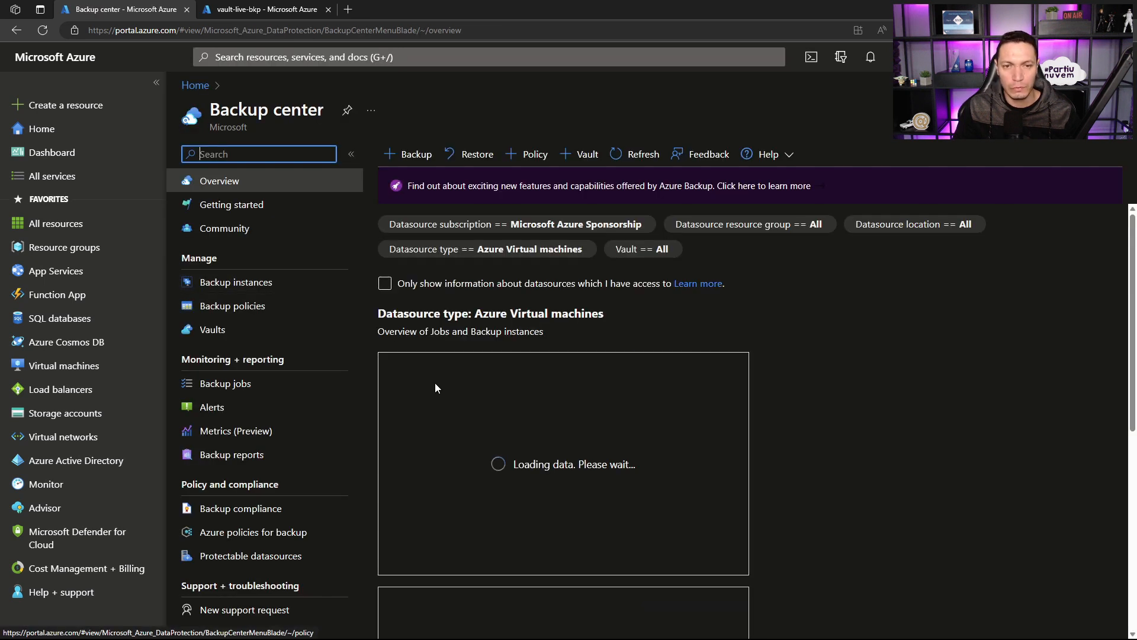
click(305, 454)
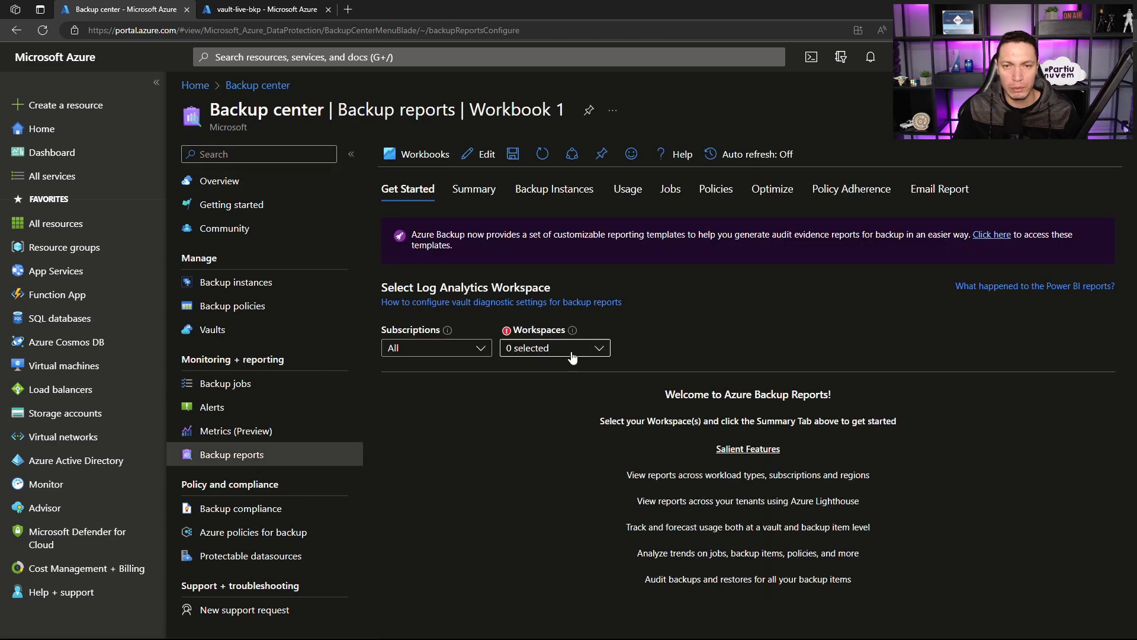
click(572, 355)
click(513, 369)
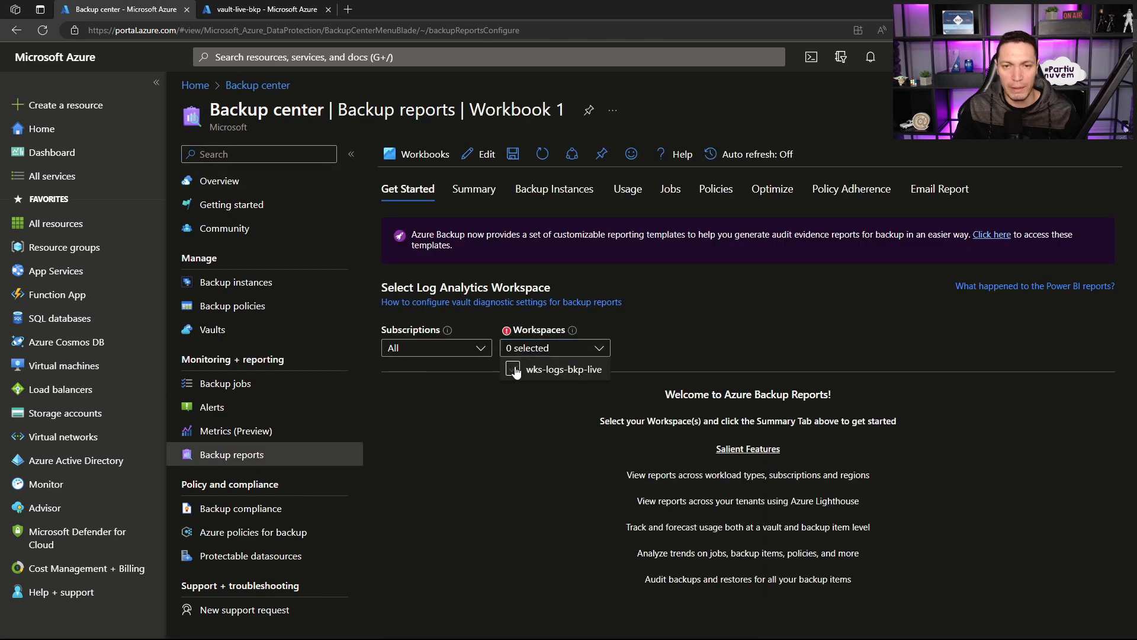
click(518, 420)
Step: Review the report filters of the backup reports, including the Exclude Legacy Table options
scroll(513, 397, down, 1)
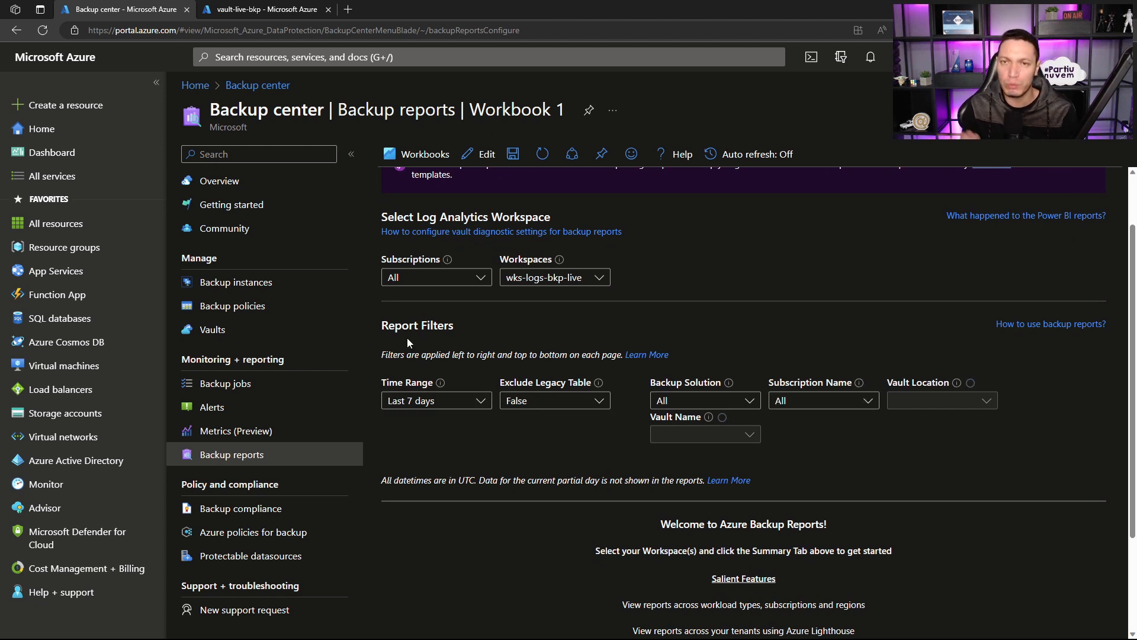
click(593, 406)
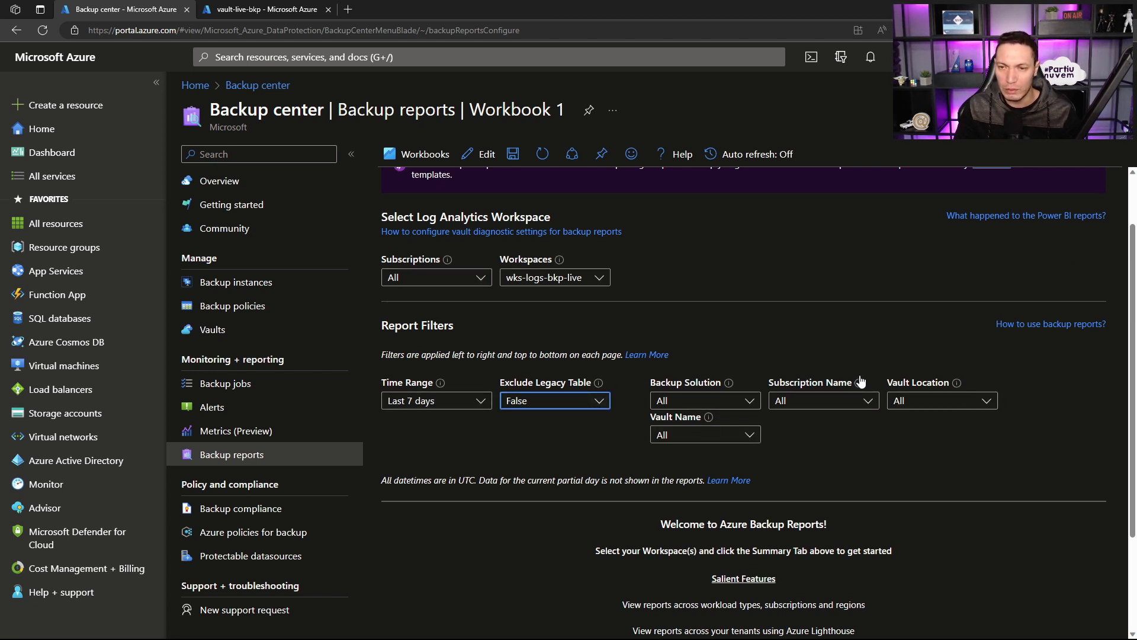
scroll(758, 399, down, 2)
scroll(759, 399, up, 3)
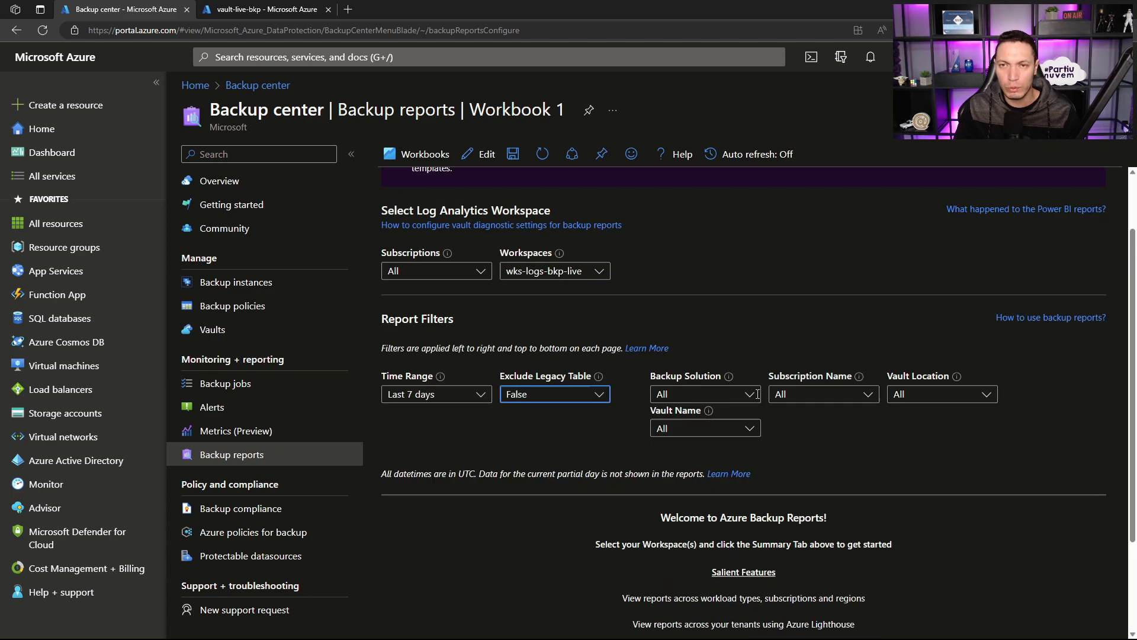
Step: Save the backup reports workbook as Report-BKP-Live in the rg-backup resource group
click(514, 154)
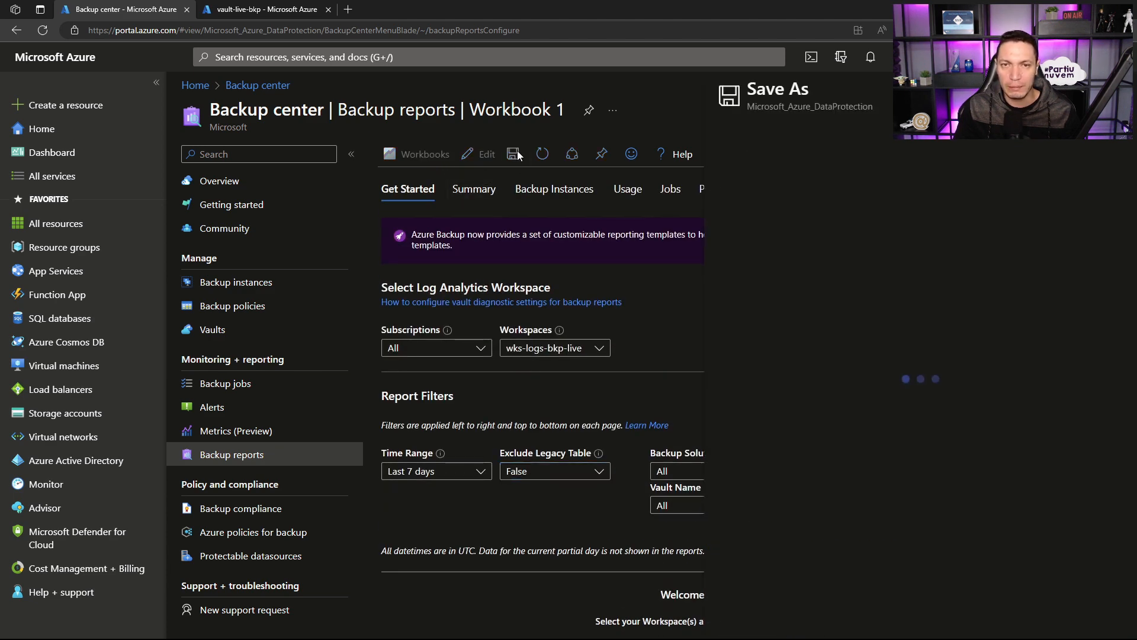
text(Report-BK)
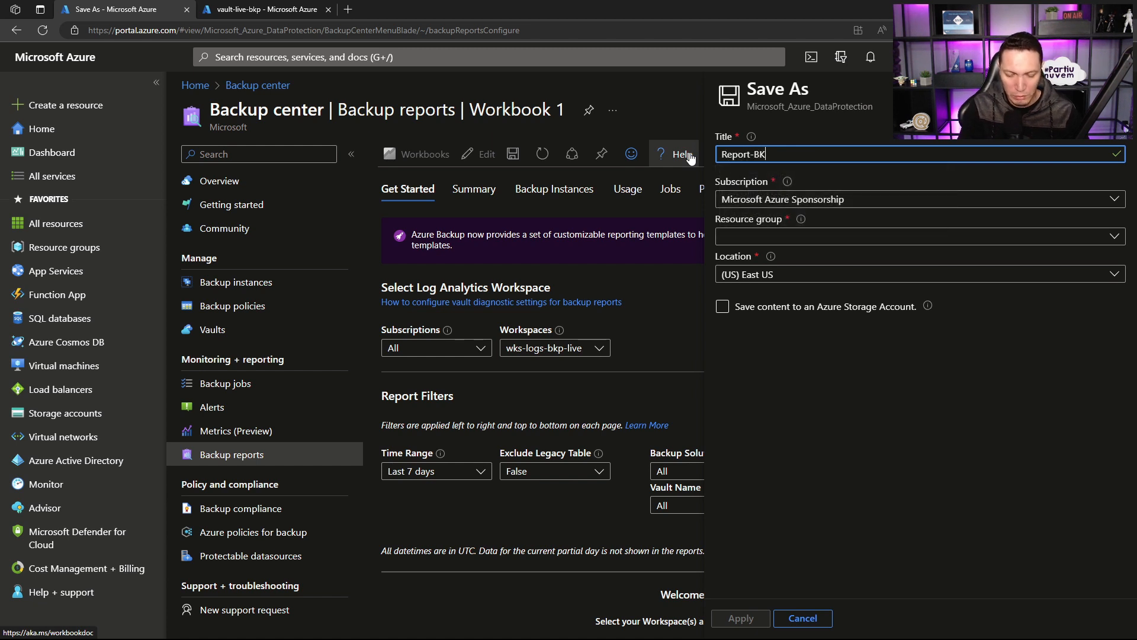
text(P-Live)
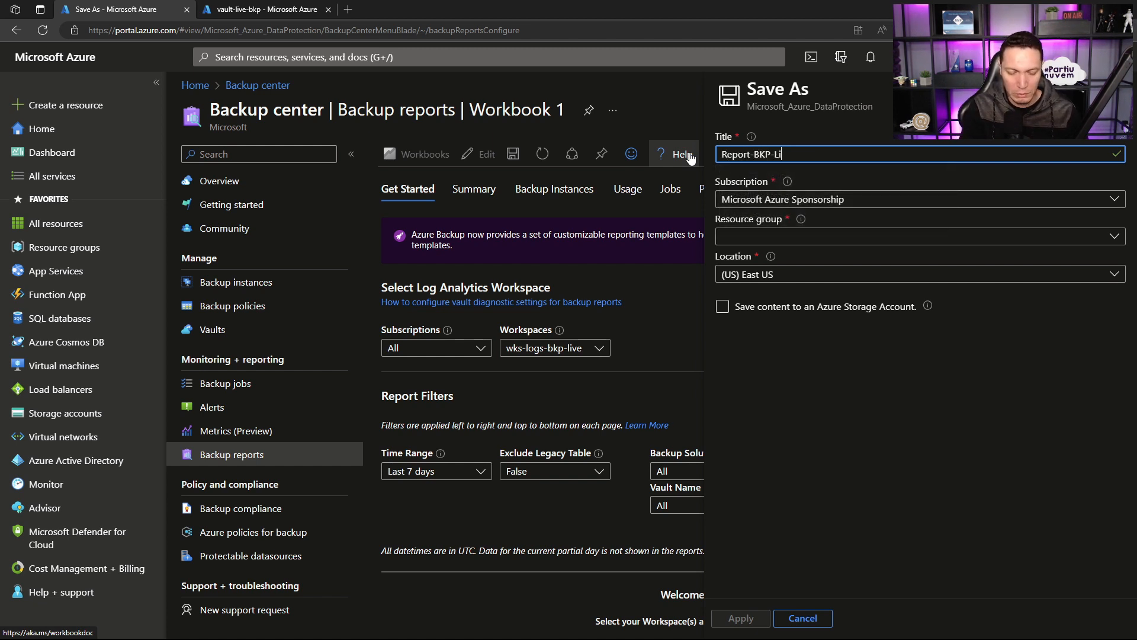
click(735, 235)
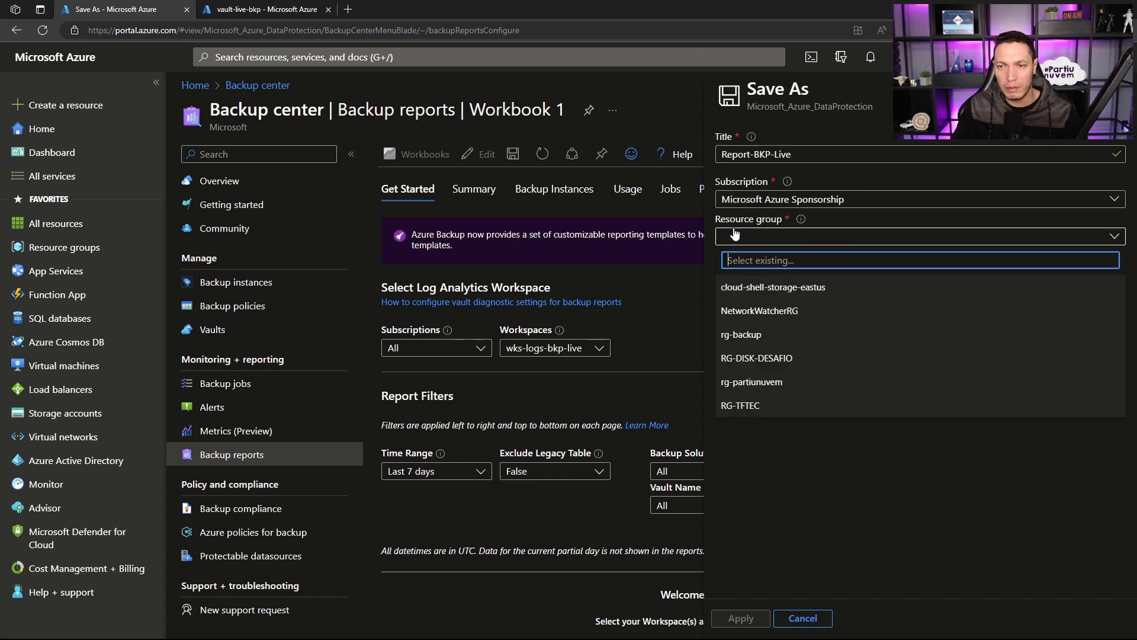
click(748, 335)
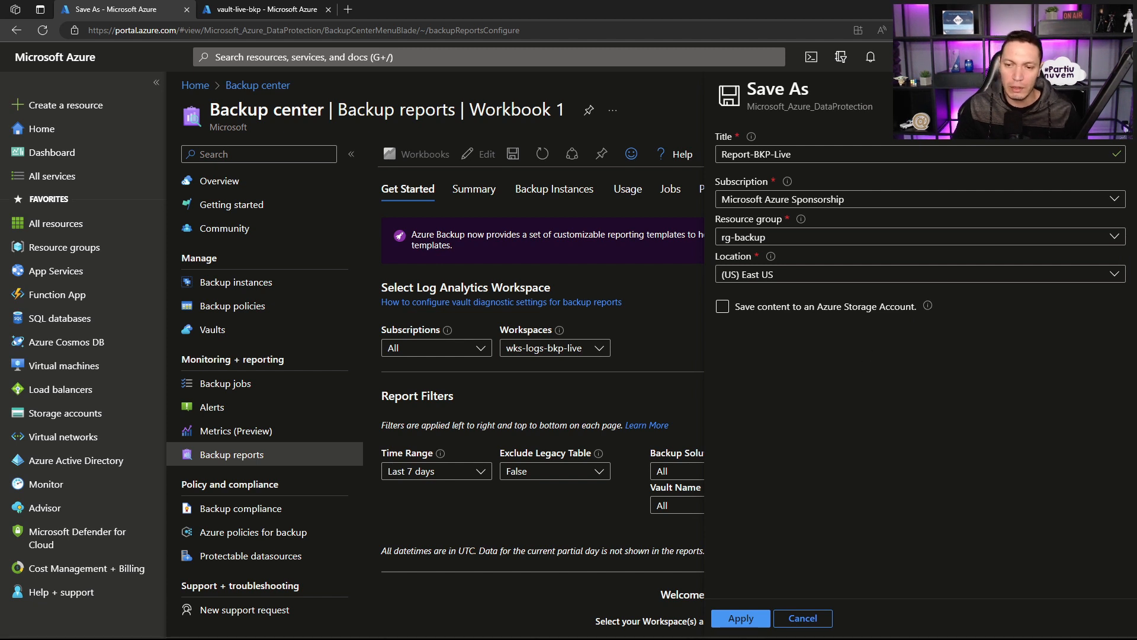
click(741, 618)
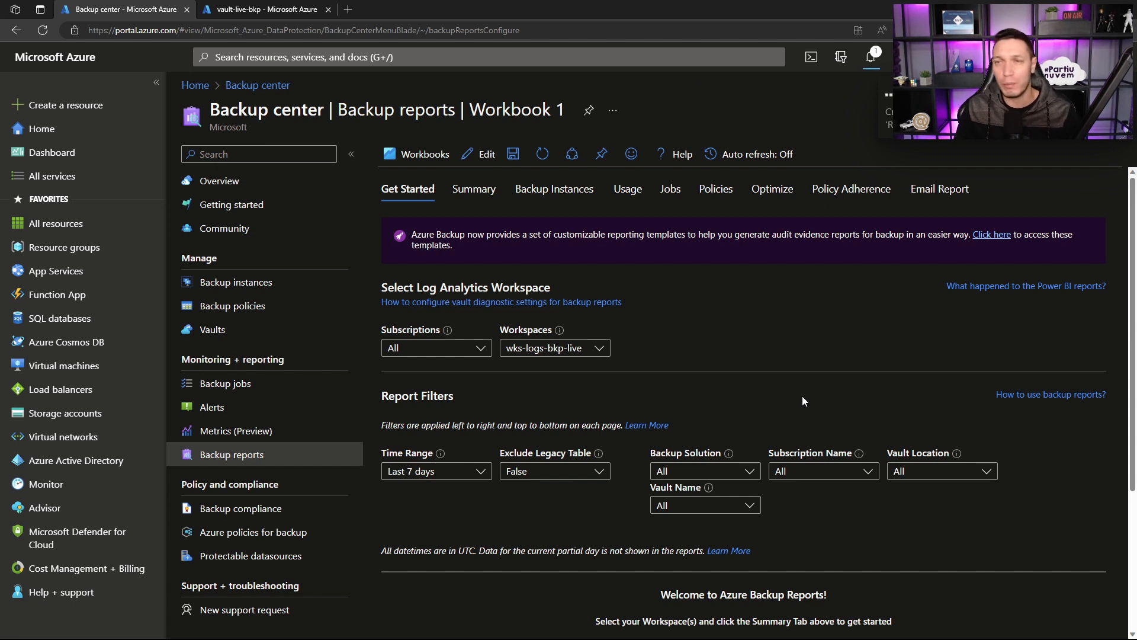
Step: Look through the Backup Instances and Usage reports of the workbook and return to its Get Started page
click(551, 200)
click(625, 196)
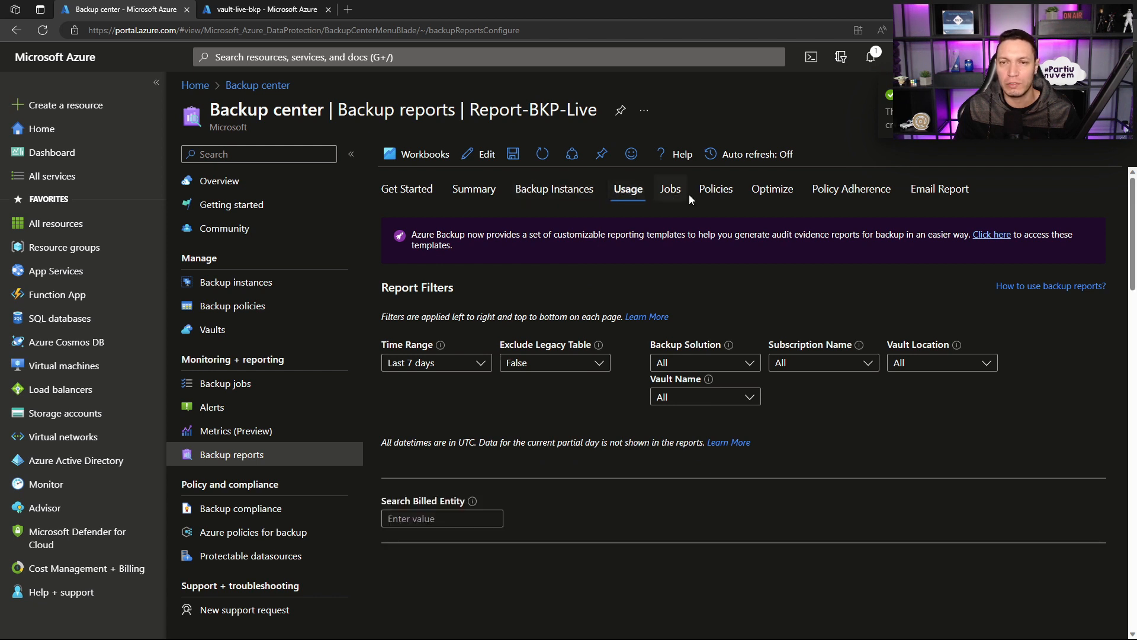
click(407, 189)
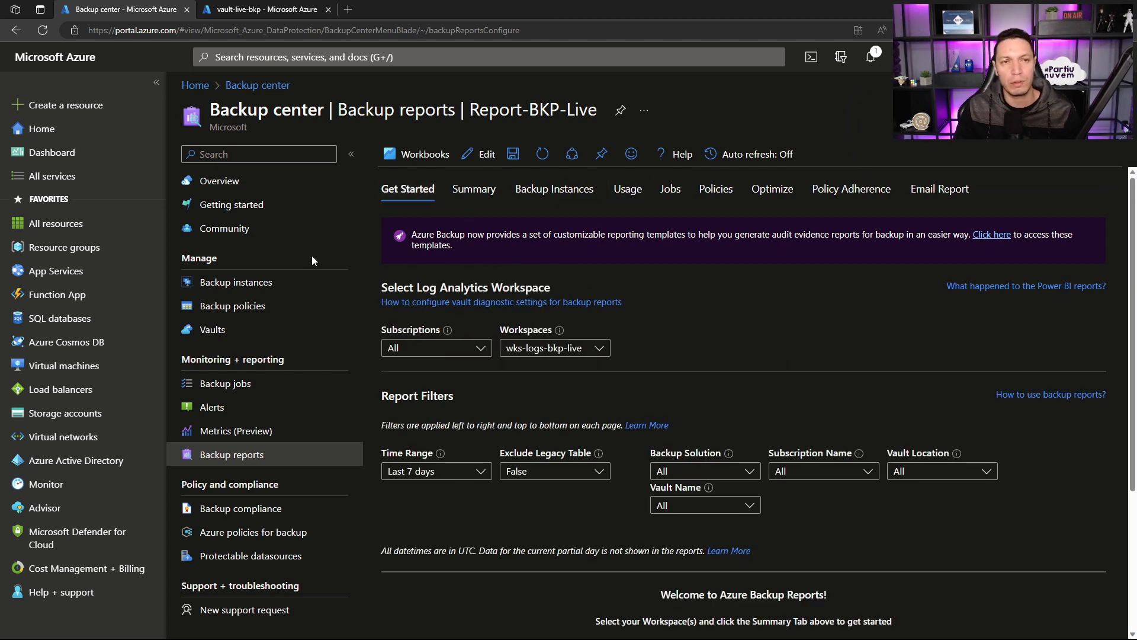
Step: Start a new backup configuration from Backup center's overview with Azure Virtual machines as the datasource type
click(305, 182)
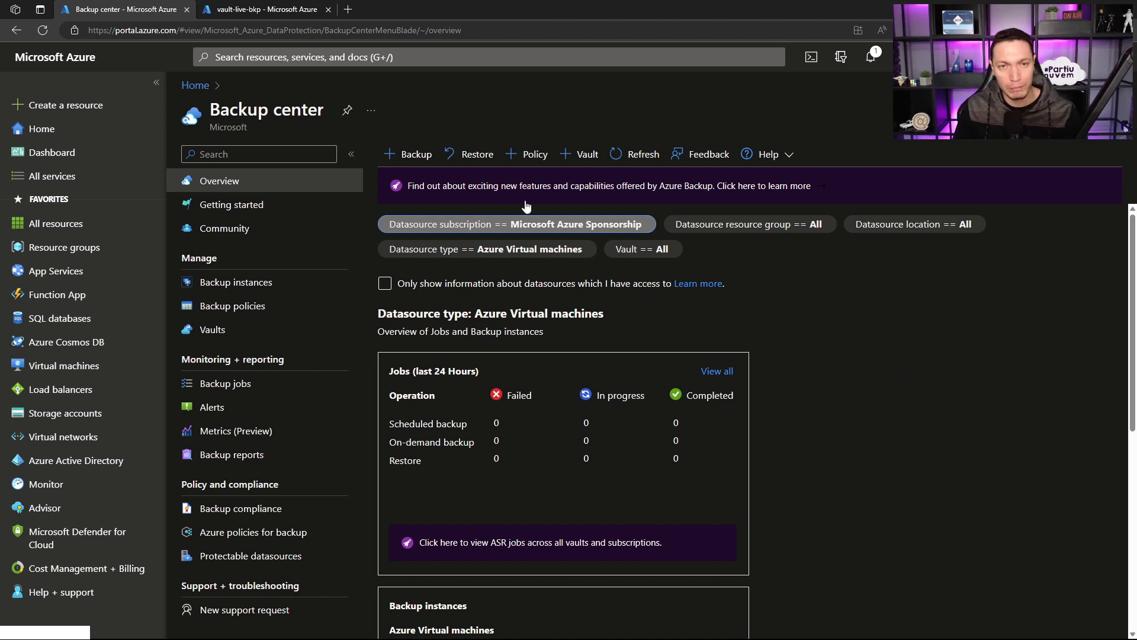
click(413, 154)
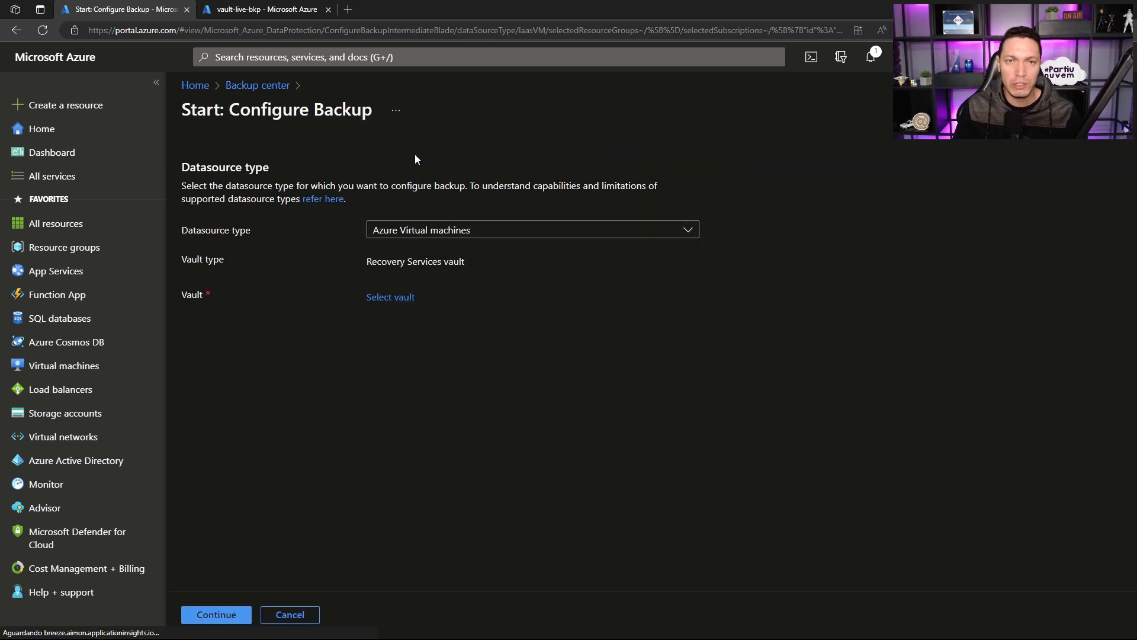
click(464, 231)
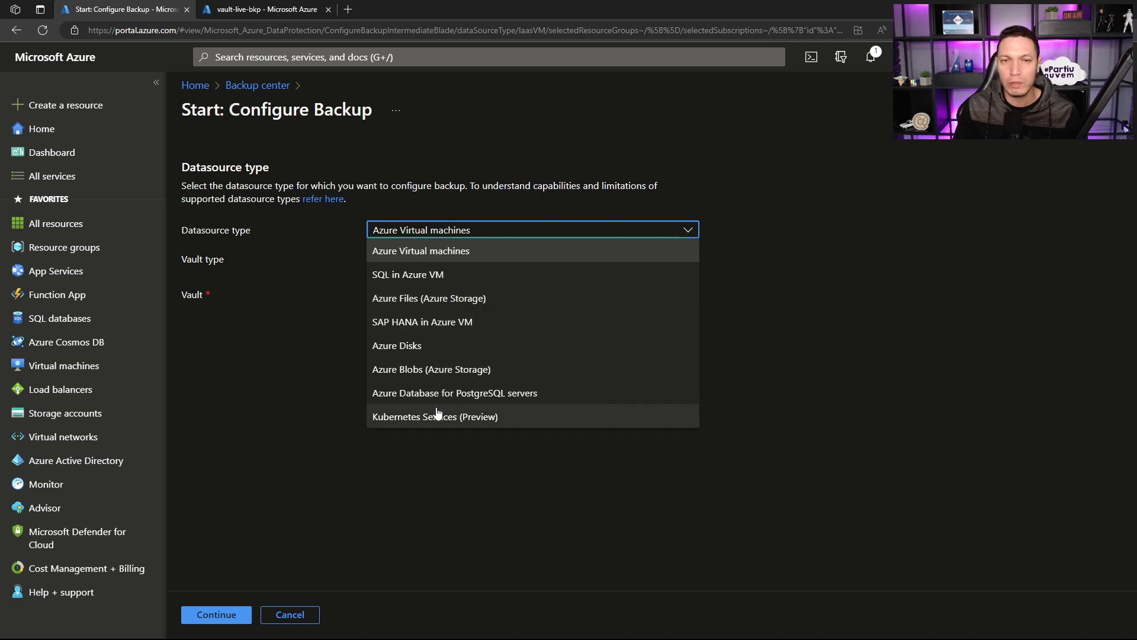
click(433, 256)
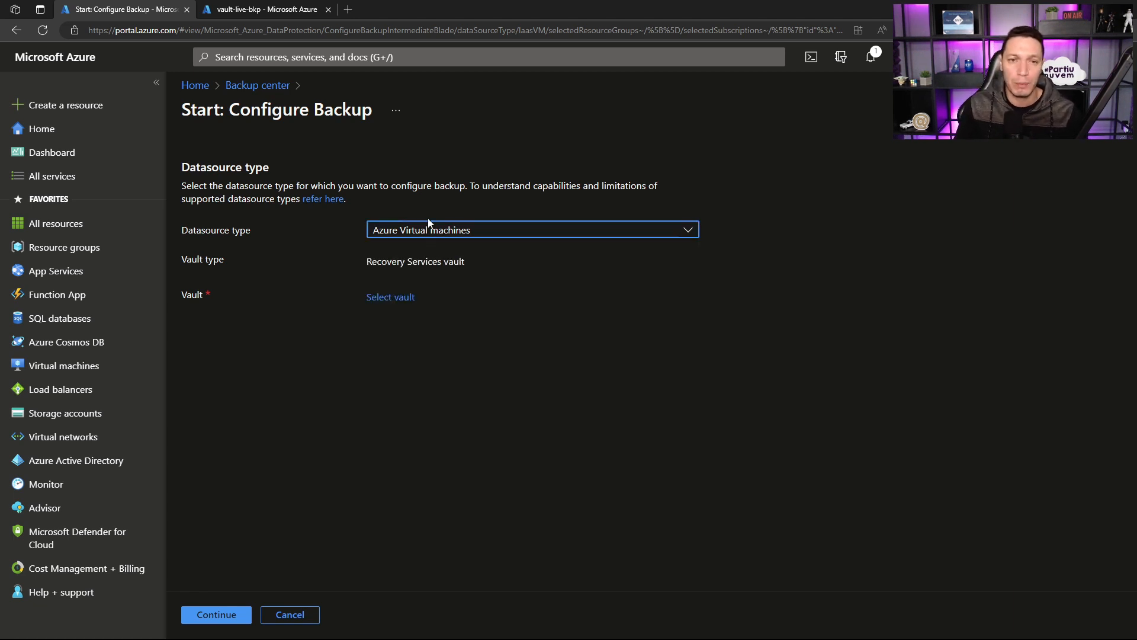
drag(366, 261, 466, 261)
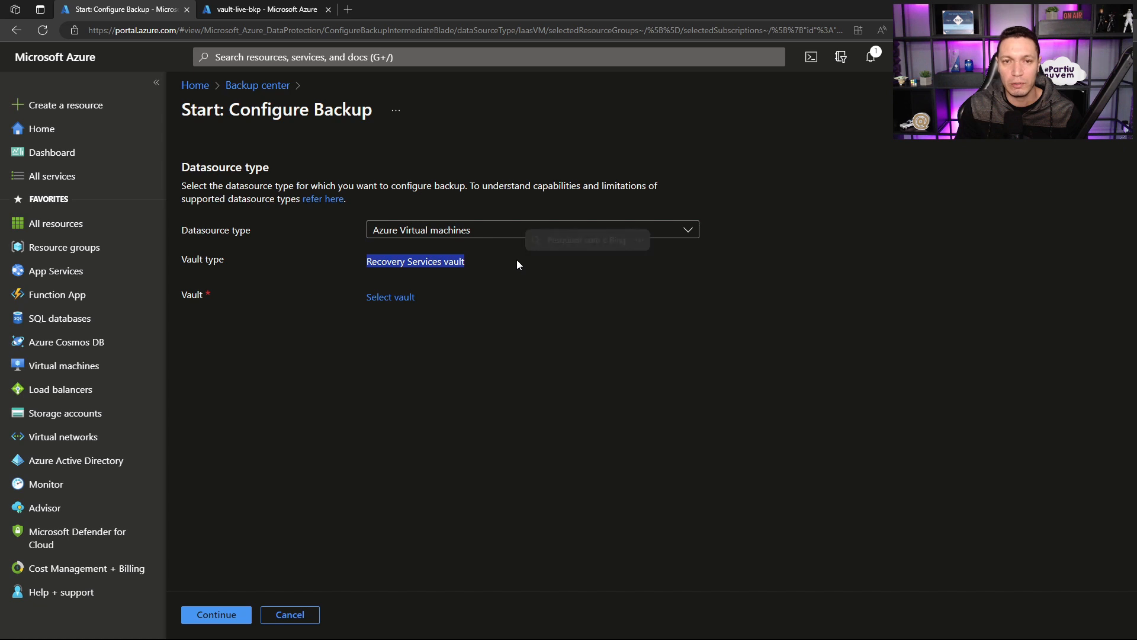
Step: Switch the datasource type to Azure Disks to check its vault type, and set it back to Azure Virtual machines
click(477, 231)
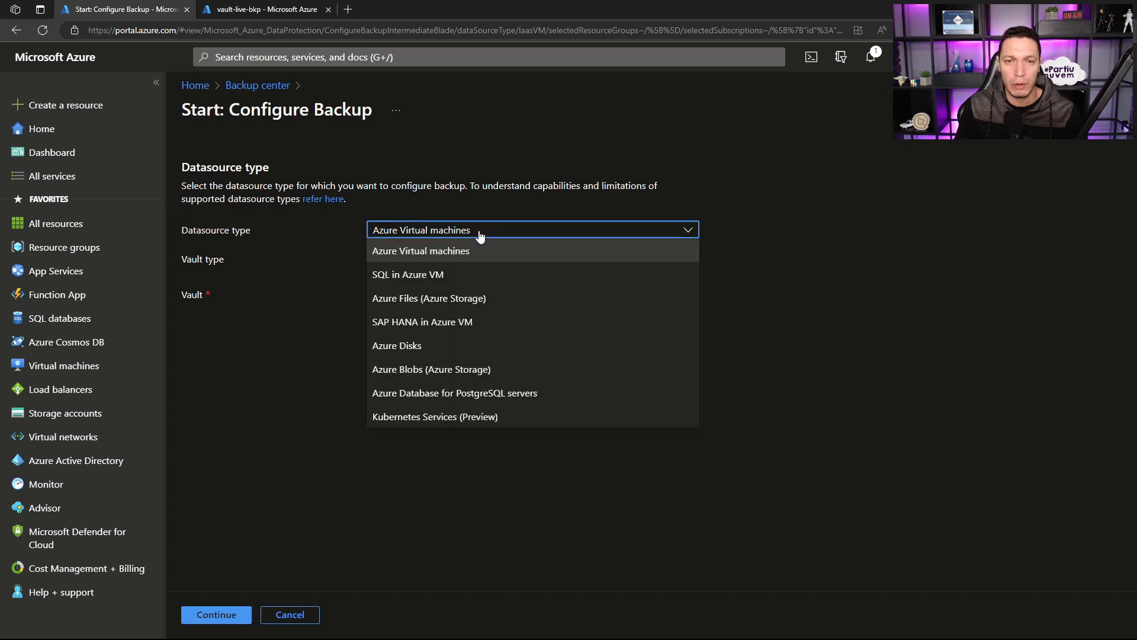
click(410, 343)
drag(363, 339, 421, 339)
click(435, 232)
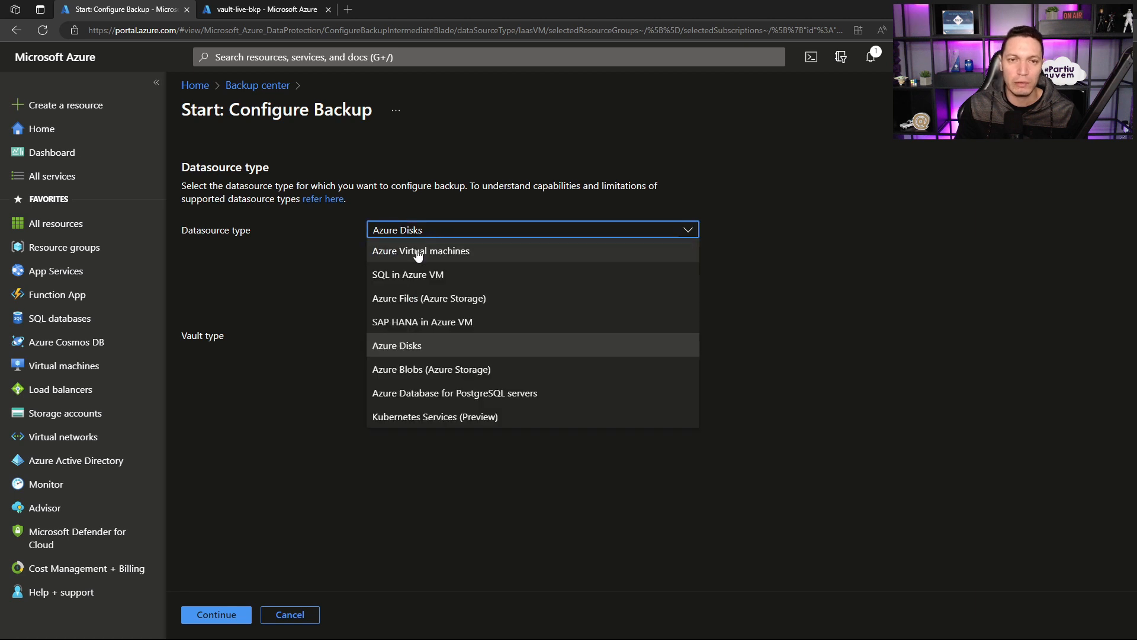
click(417, 251)
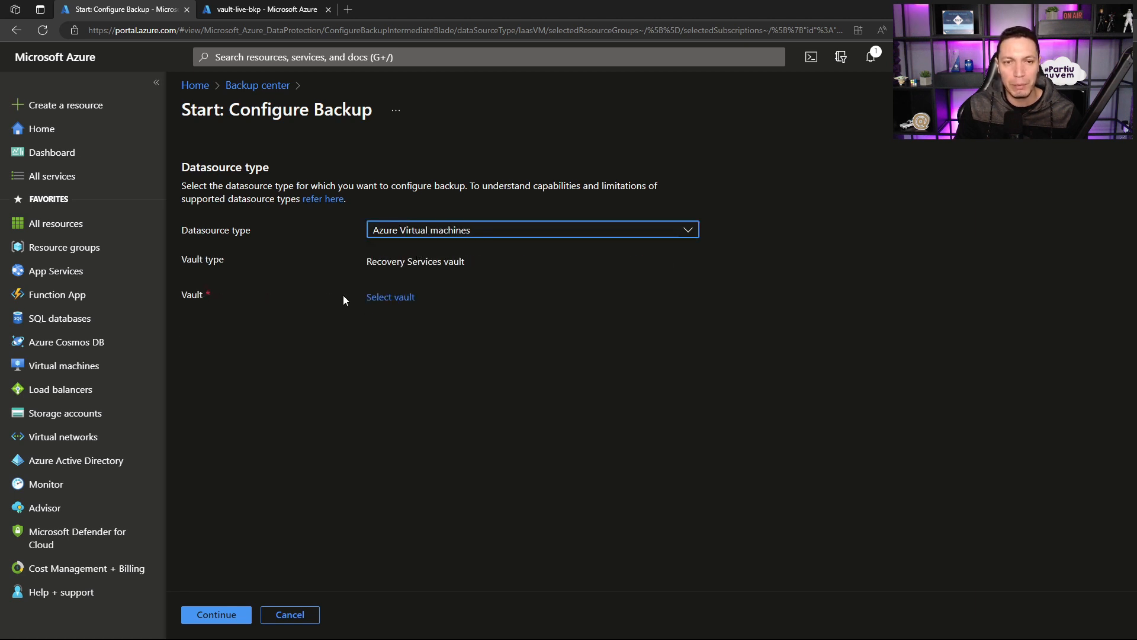
Step: Select vault-live-bkp as the Recovery Services vault and continue to the backup configuration
click(377, 298)
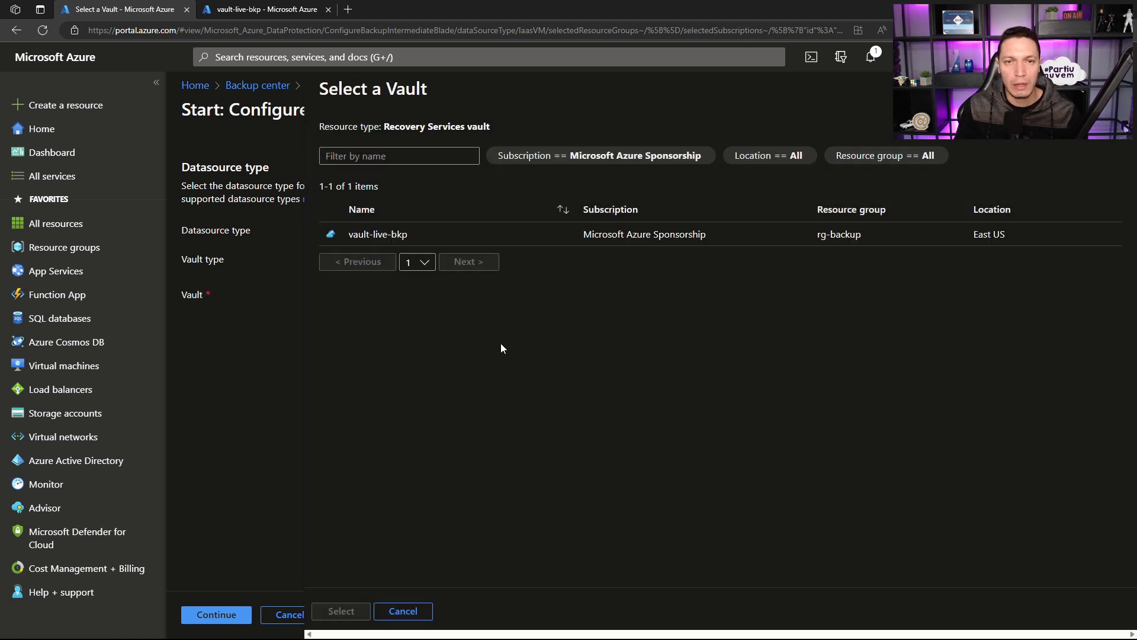
click(375, 240)
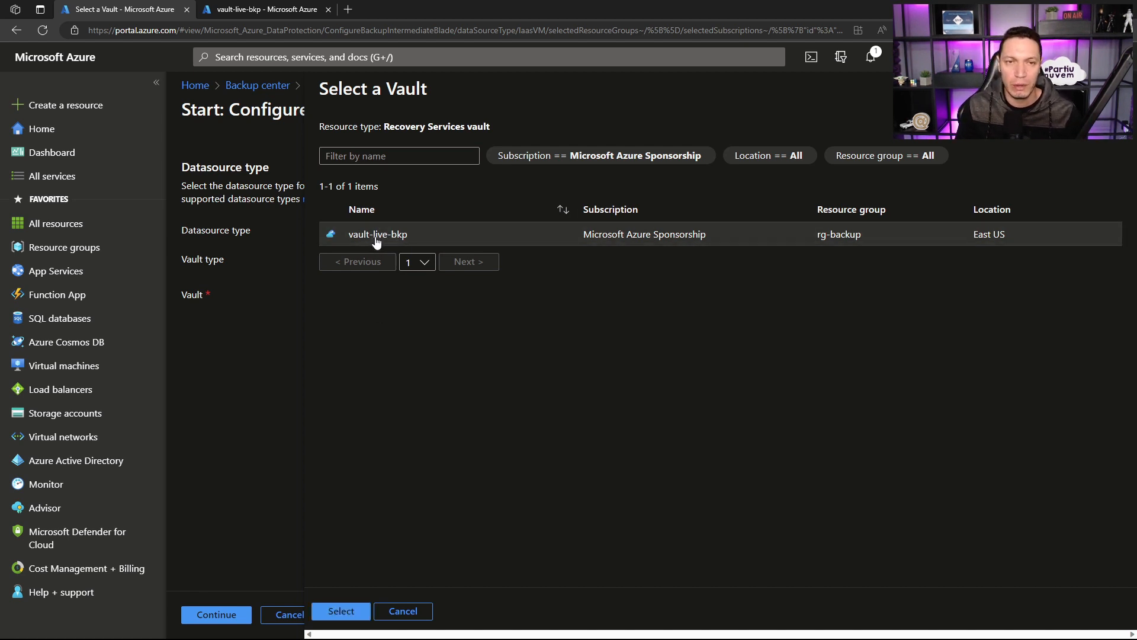
click(339, 611)
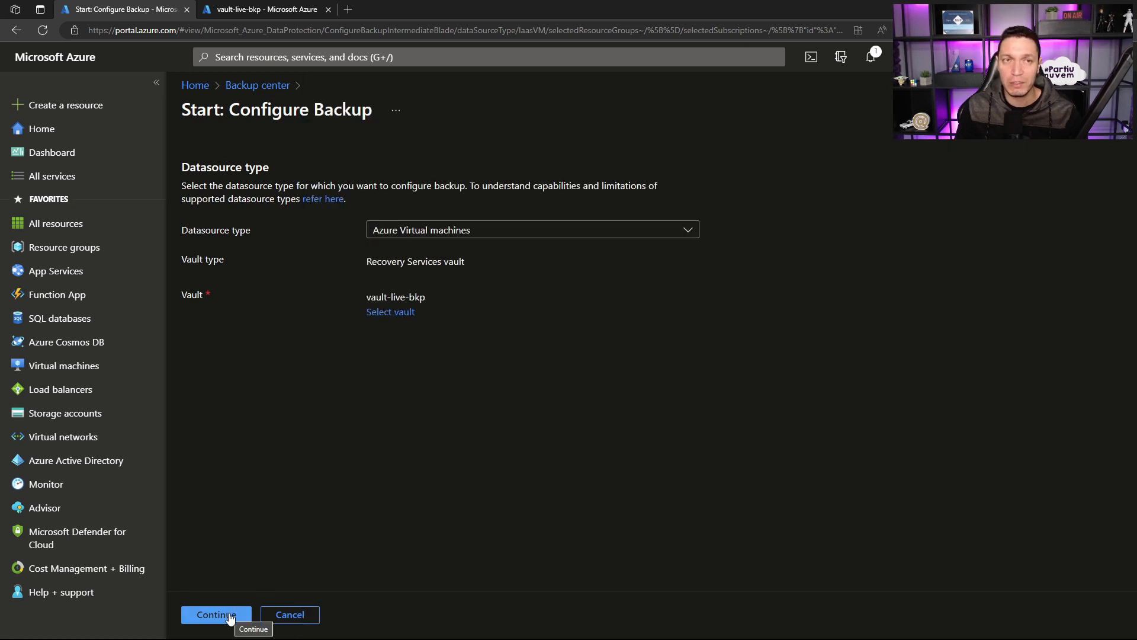
click(230, 618)
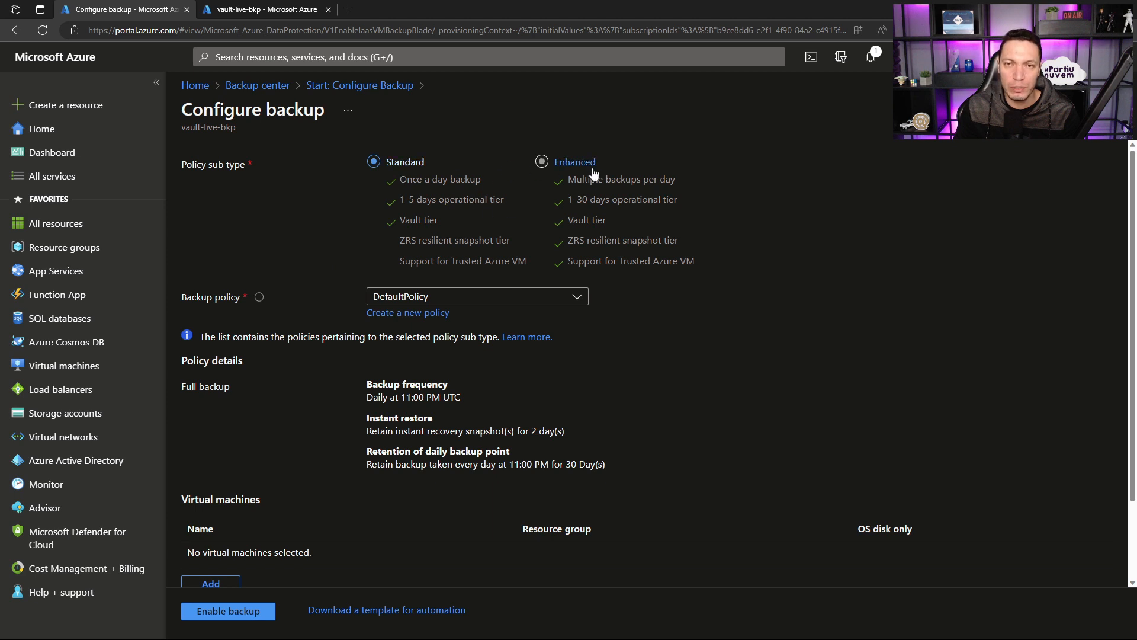
Step: Compare the Standard and Enhanced policy sub types, focusing on once-a-day versus multiple daily backups
drag(428, 164, 388, 161)
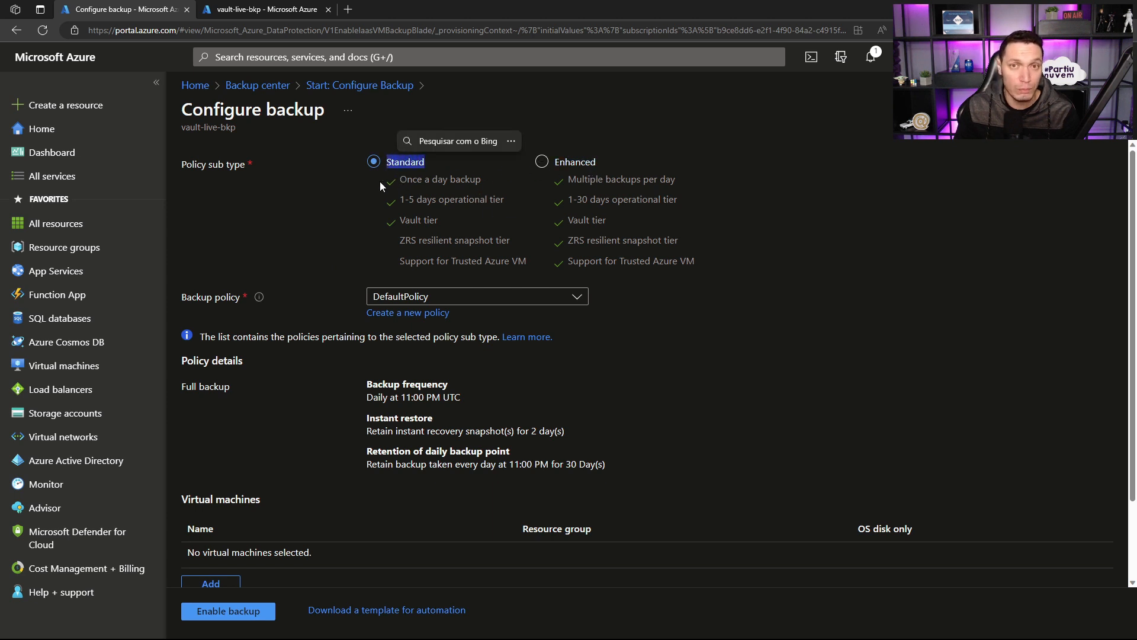
click(306, 190)
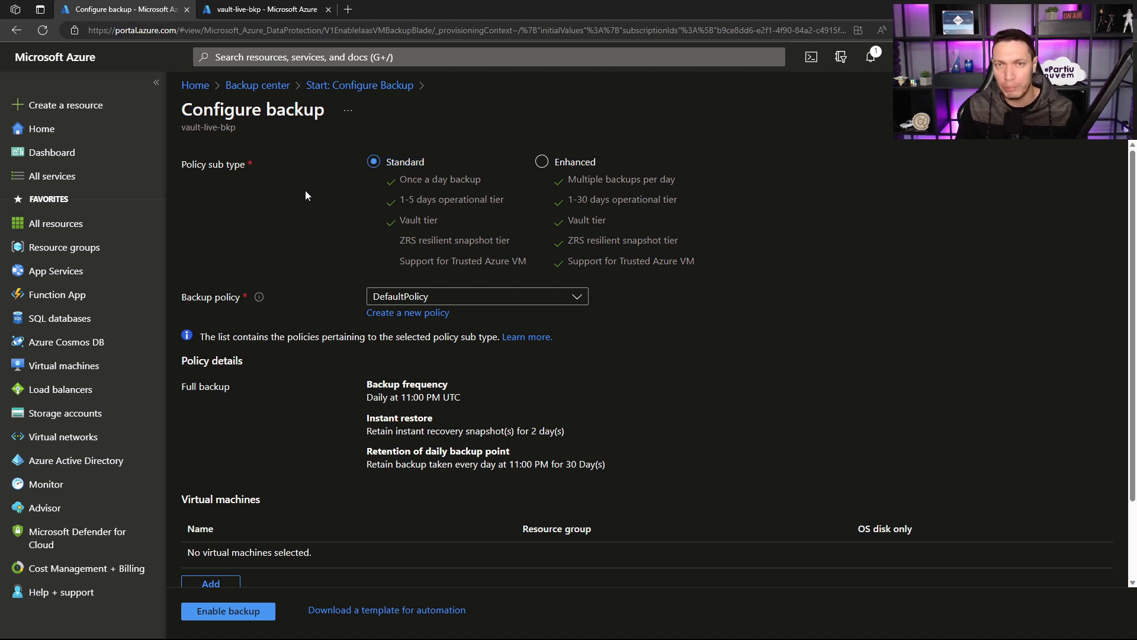
drag(605, 169, 552, 166)
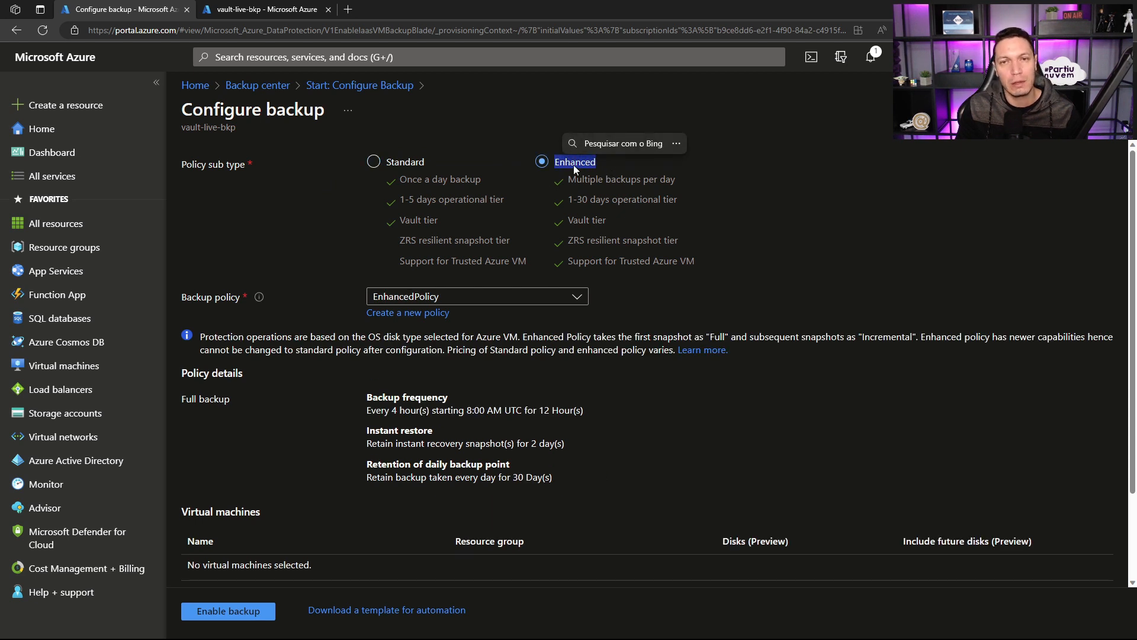
click(687, 209)
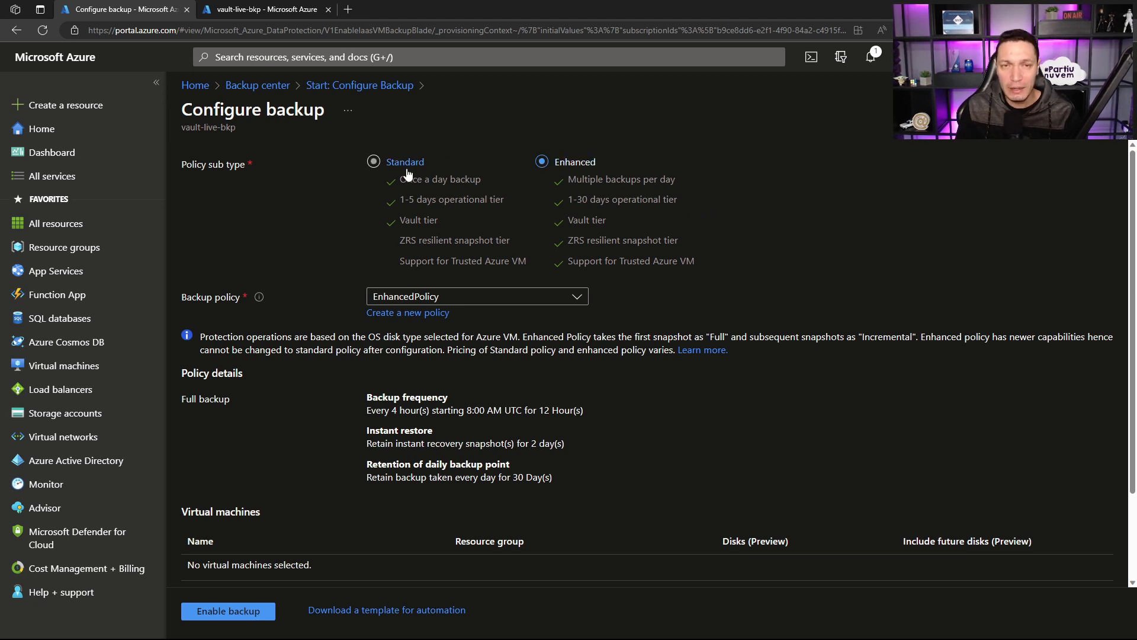
drag(676, 180, 567, 181)
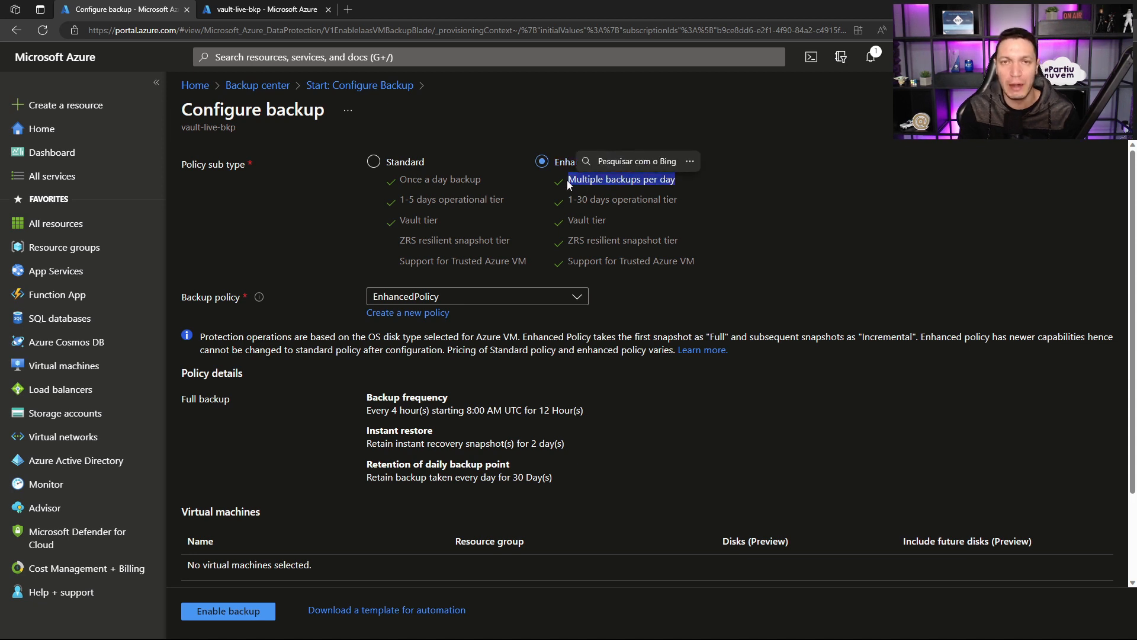
drag(483, 180, 404, 182)
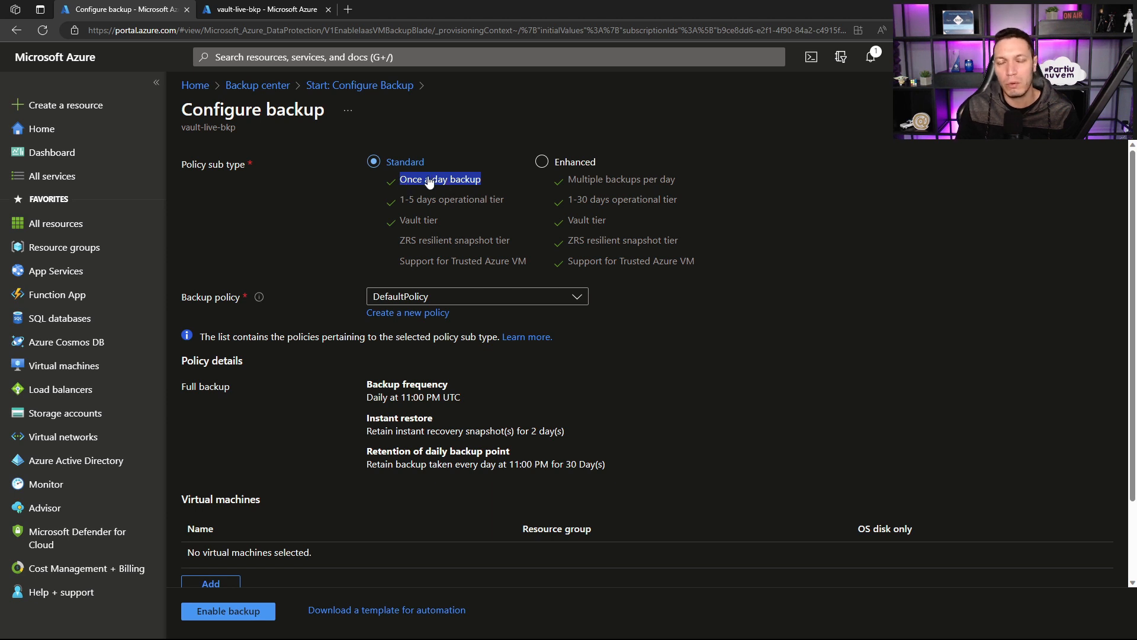
click(555, 169)
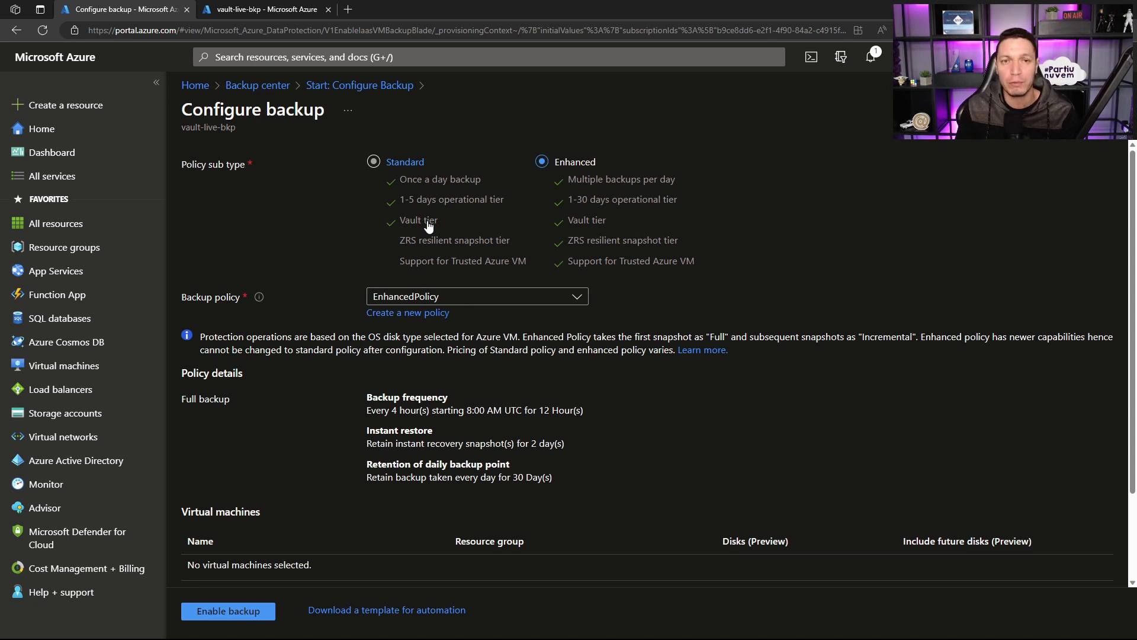
Step: Compare the operational tier days, ZRS resilient snapshot tier and Trusted Azure VM support of the Standard and Enhanced sub types
drag(504, 201, 398, 203)
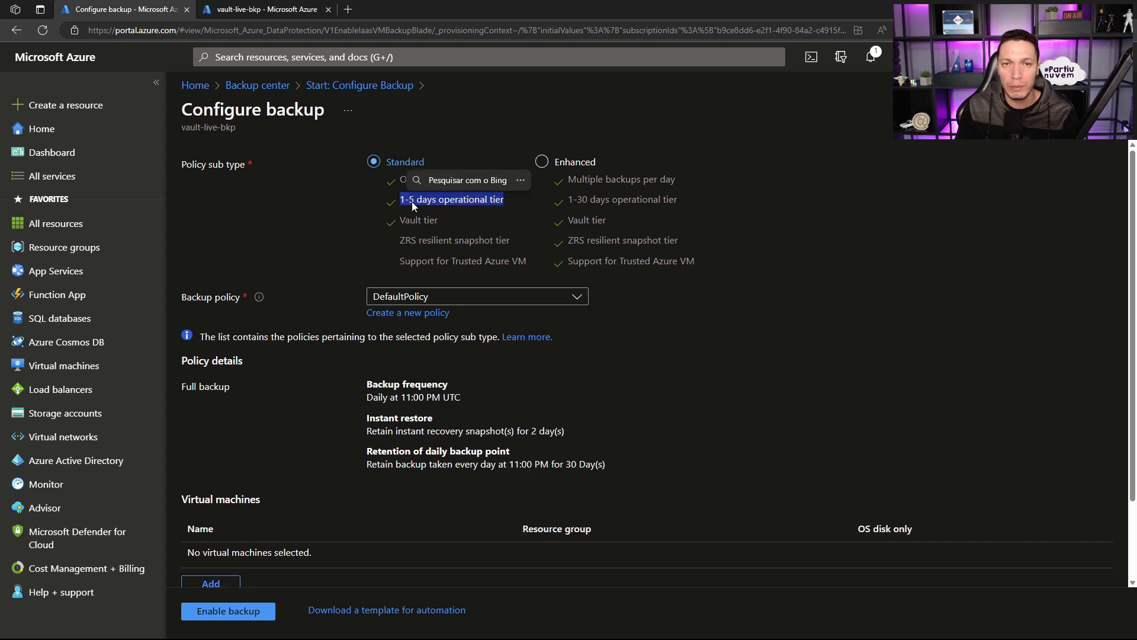
drag(690, 202, 558, 211)
click(558, 213)
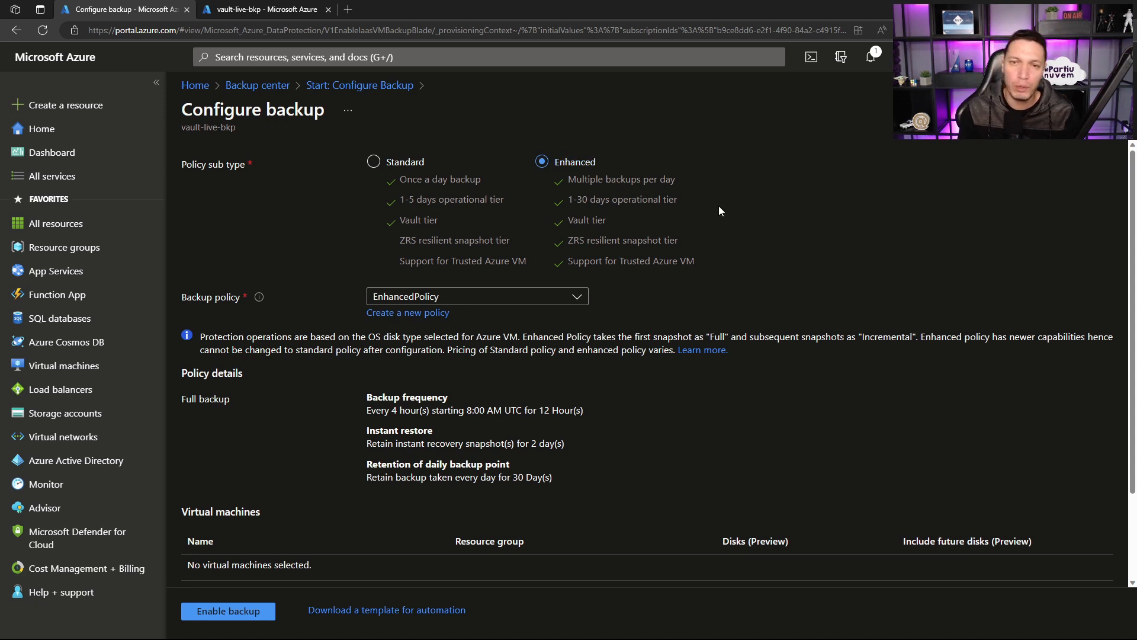
mouse_move(399, 240)
mouse_down()
mouse_move(511, 247)
mouse_move(396, 250)
mouse_up()
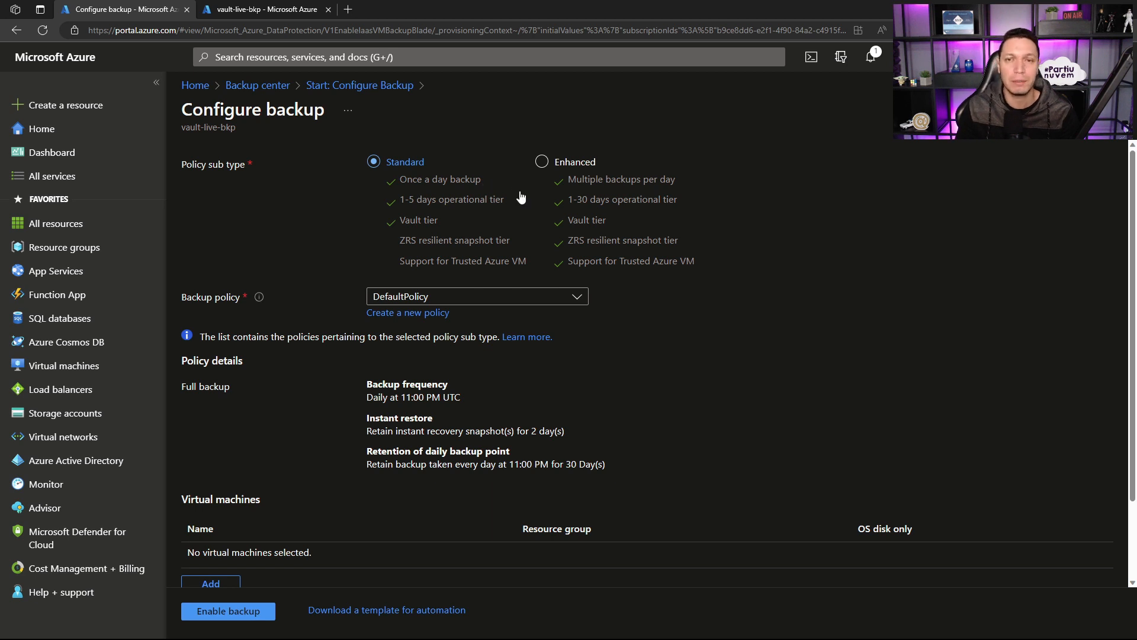
drag(568, 243, 684, 244)
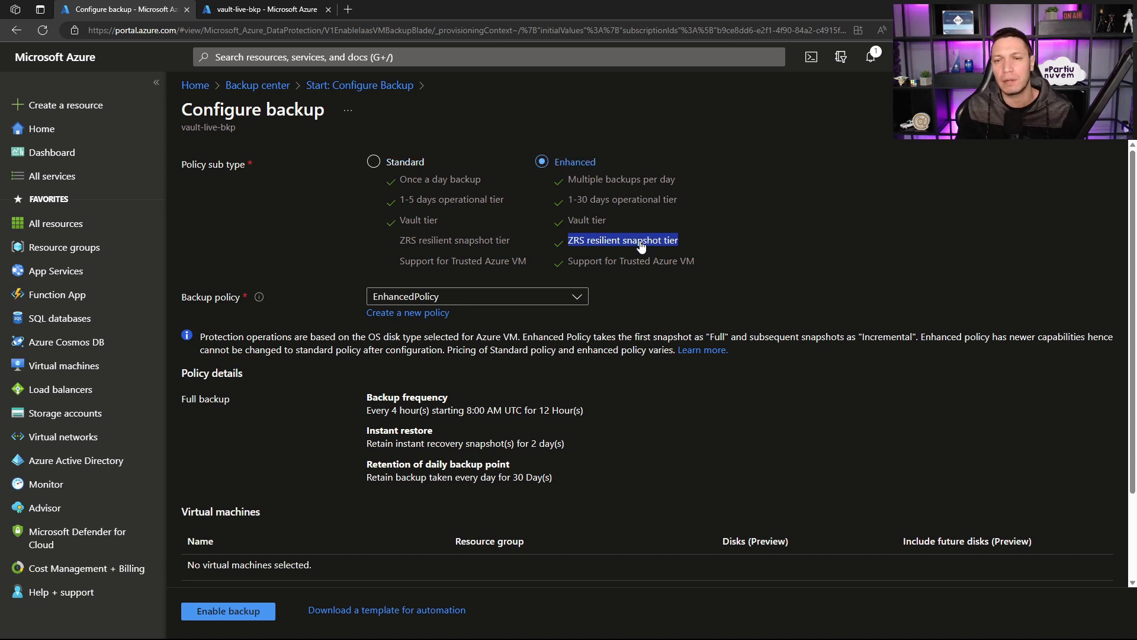
click(697, 268)
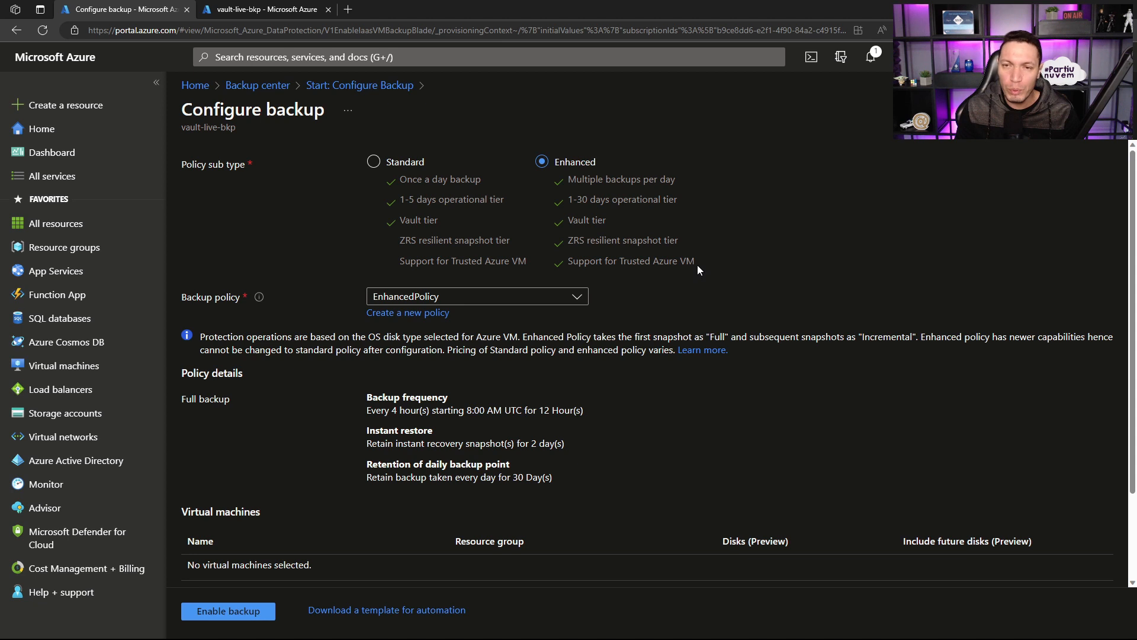
drag(698, 265, 570, 268)
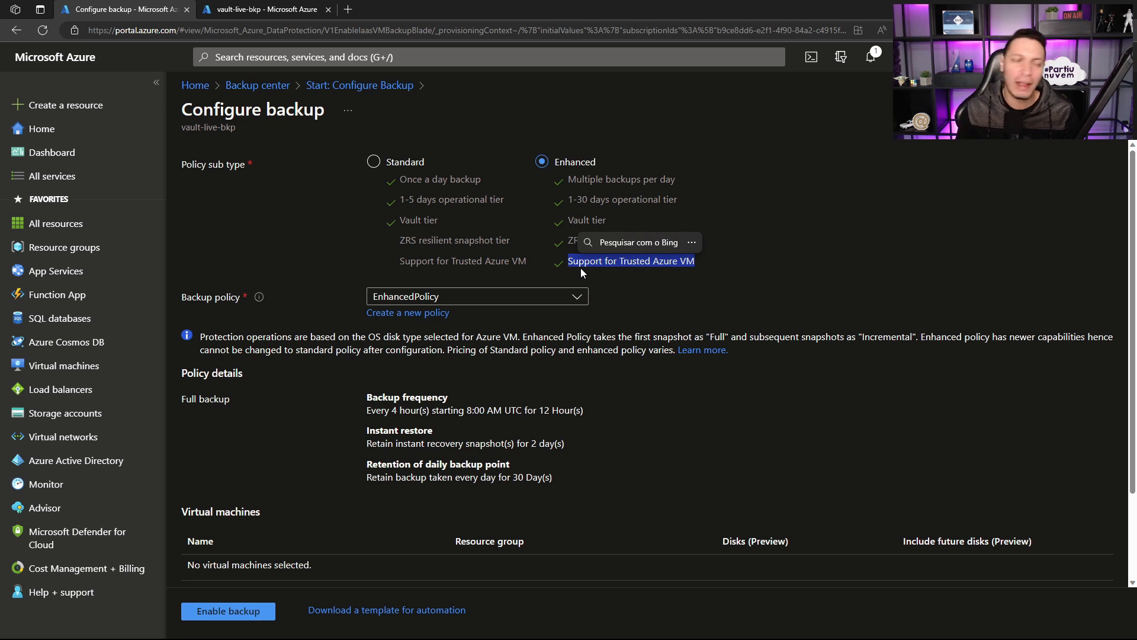
Step: Open the Virtual machines list in a new browser tab and switch to it
right_click(63, 373)
click(95, 380)
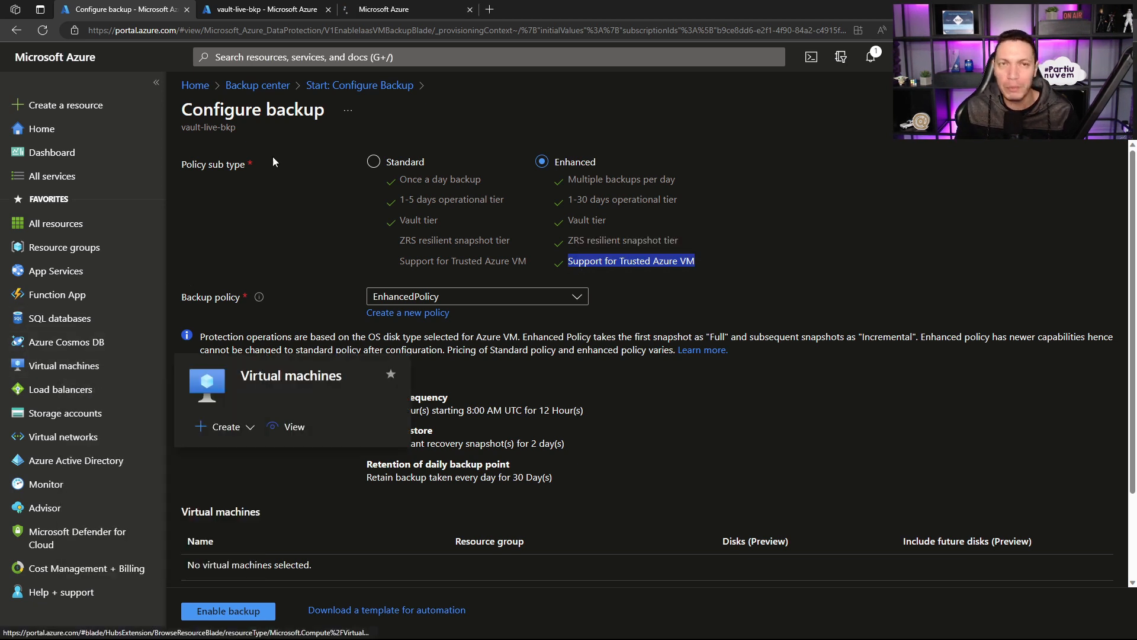
click(413, 9)
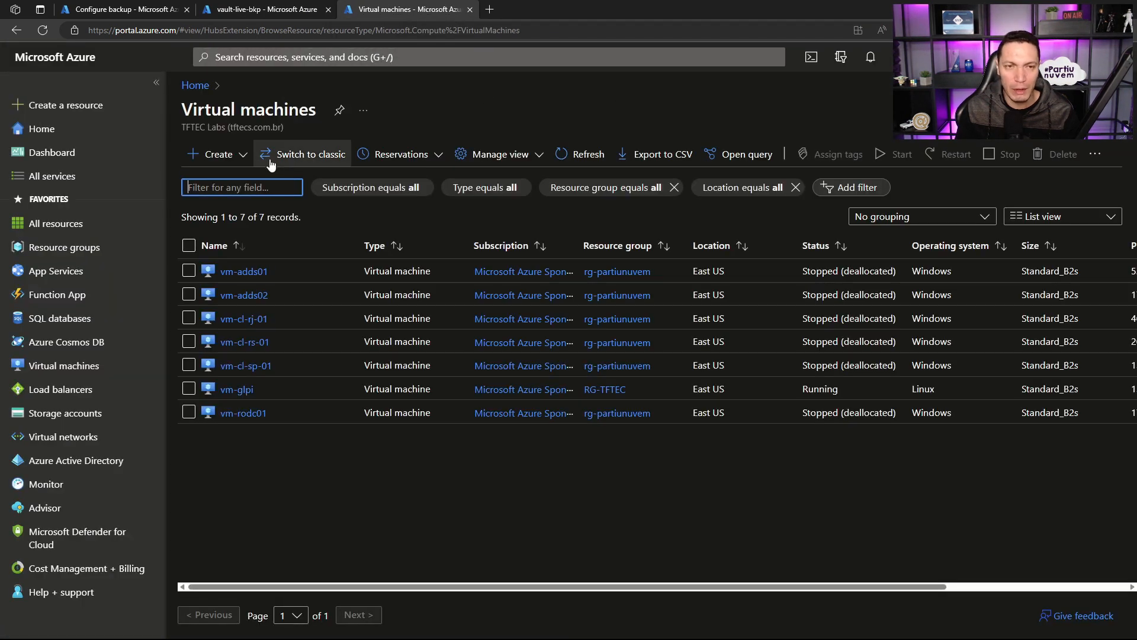
Step: Start creating an Azure virtual machine and examine the security type options, including Trusted launch virtual machines
click(243, 154)
click(242, 189)
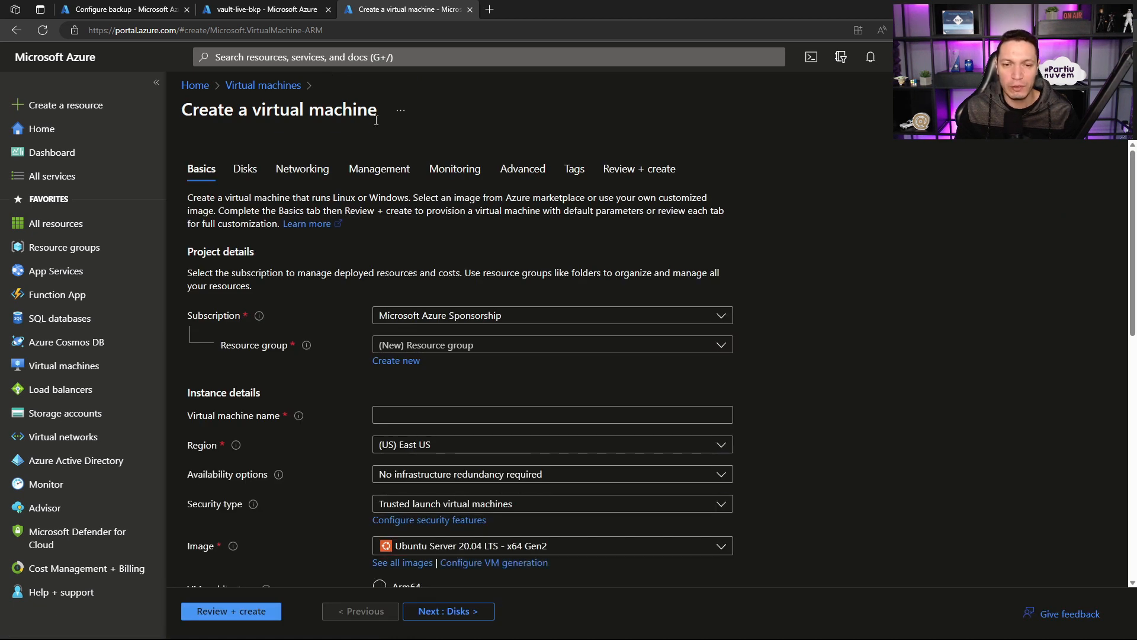
scroll(961, 290, down, 2)
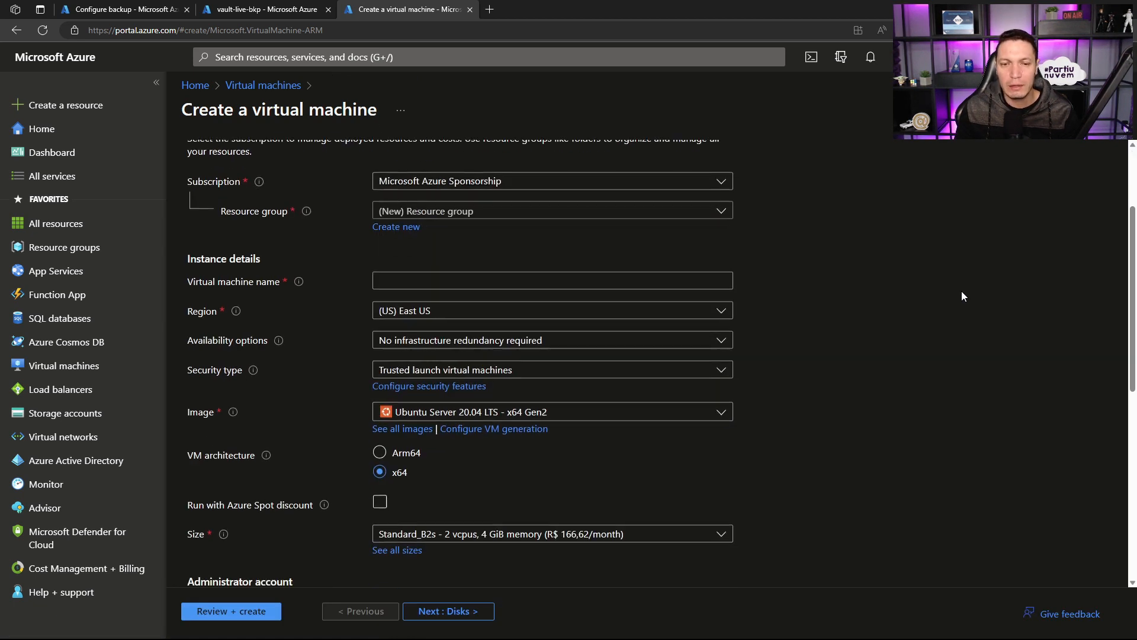
click(478, 372)
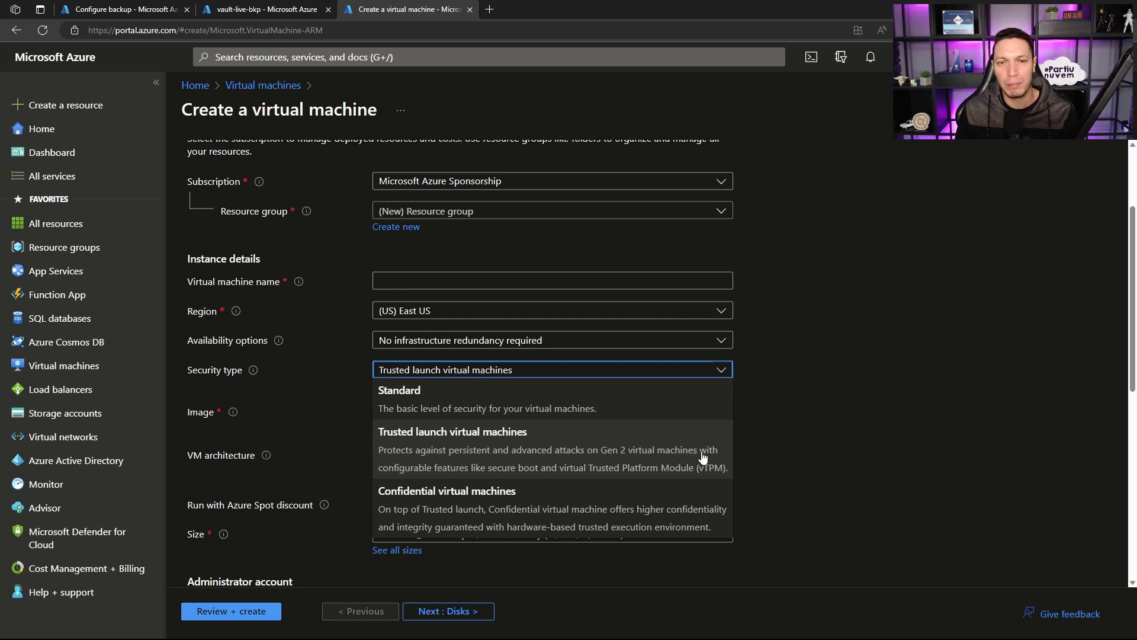
click(722, 449)
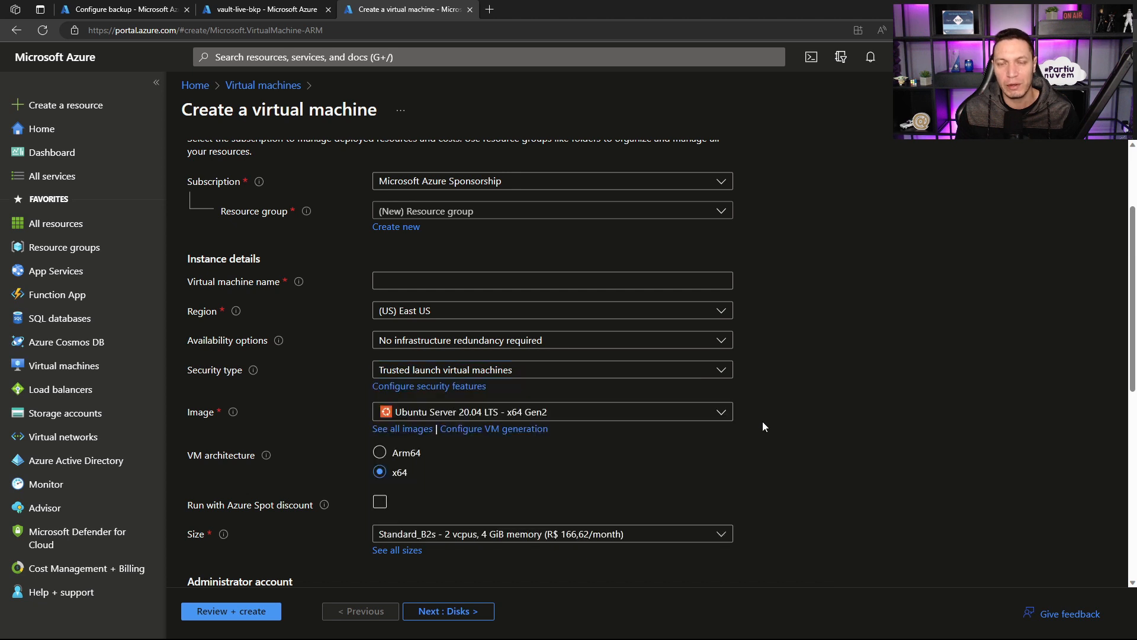
Step: Try the Standard security type for the new virtual machine and set it back to Trusted launch virtual machines
click(609, 367)
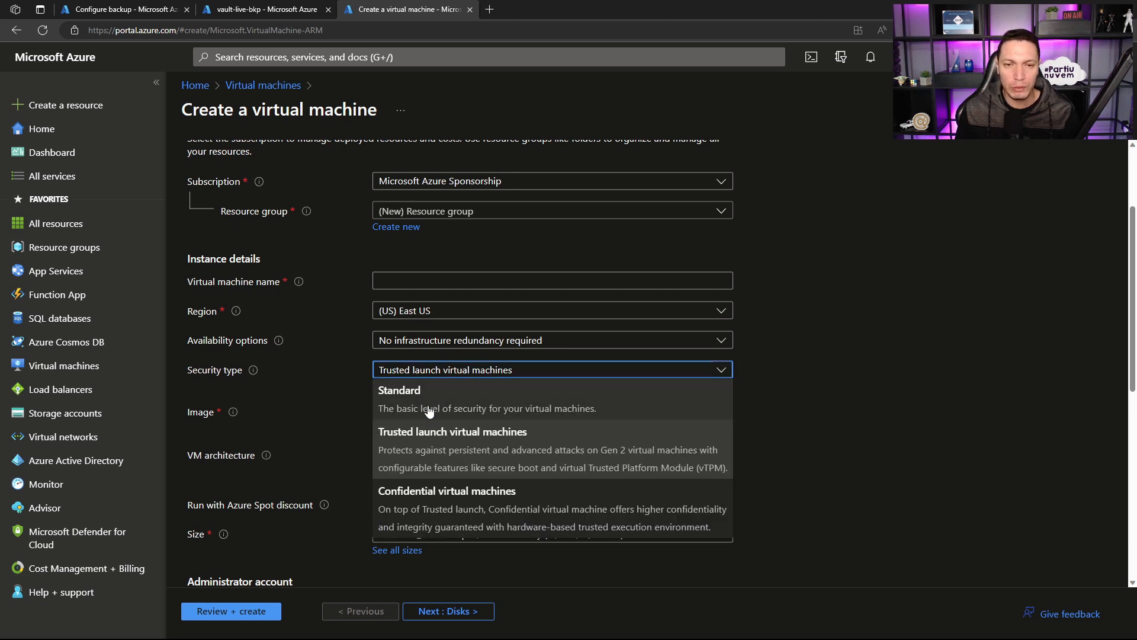
click(428, 408)
click(872, 392)
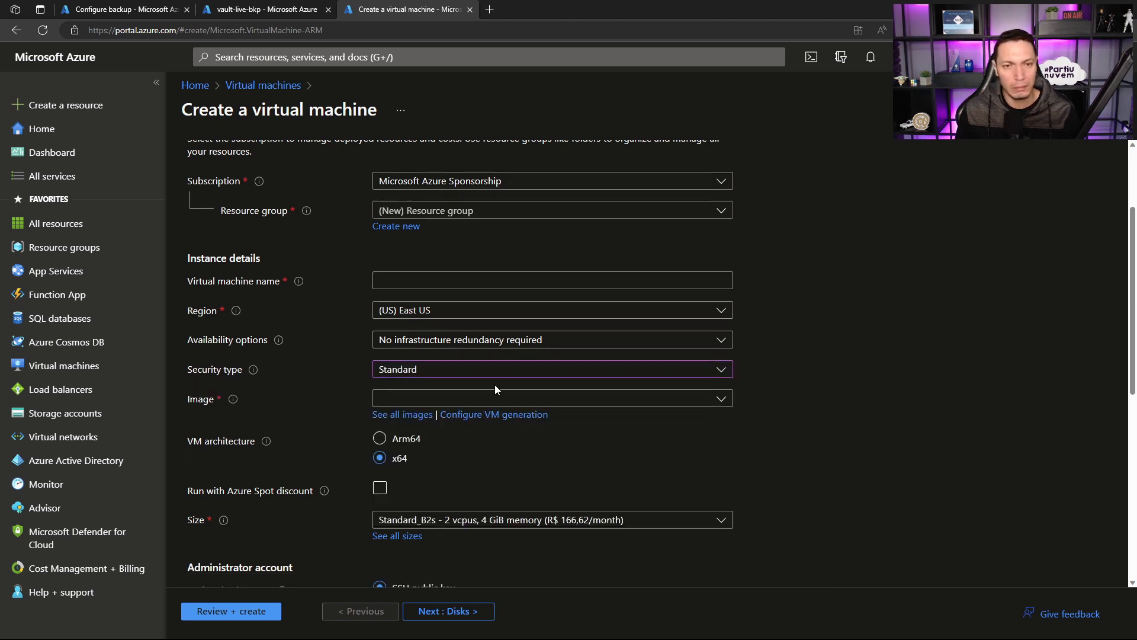
click(412, 373)
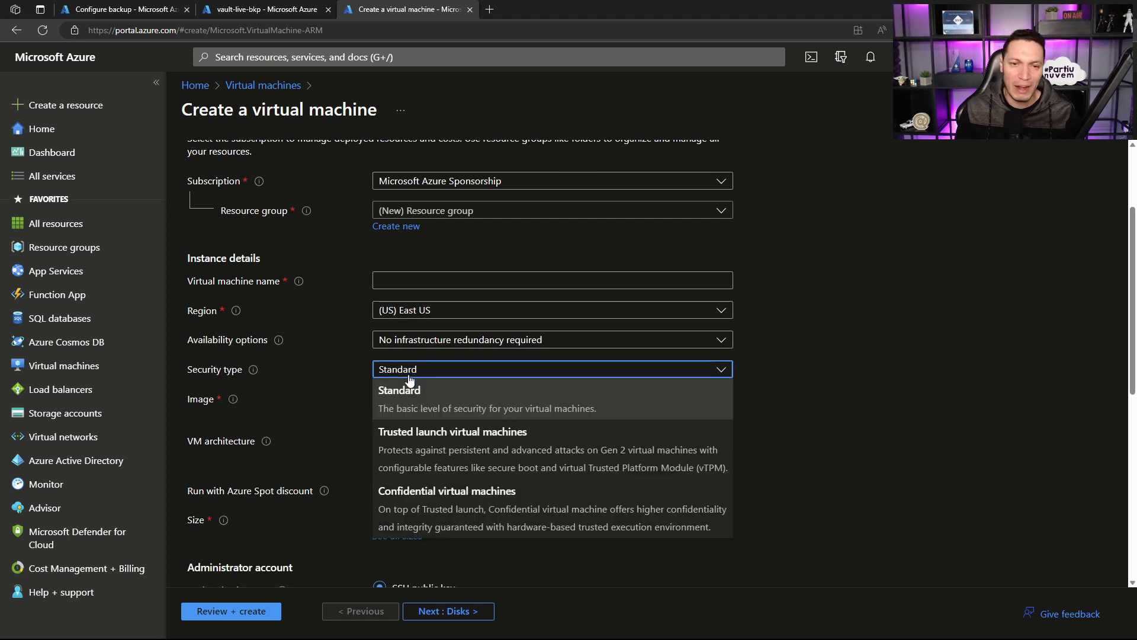
click(396, 446)
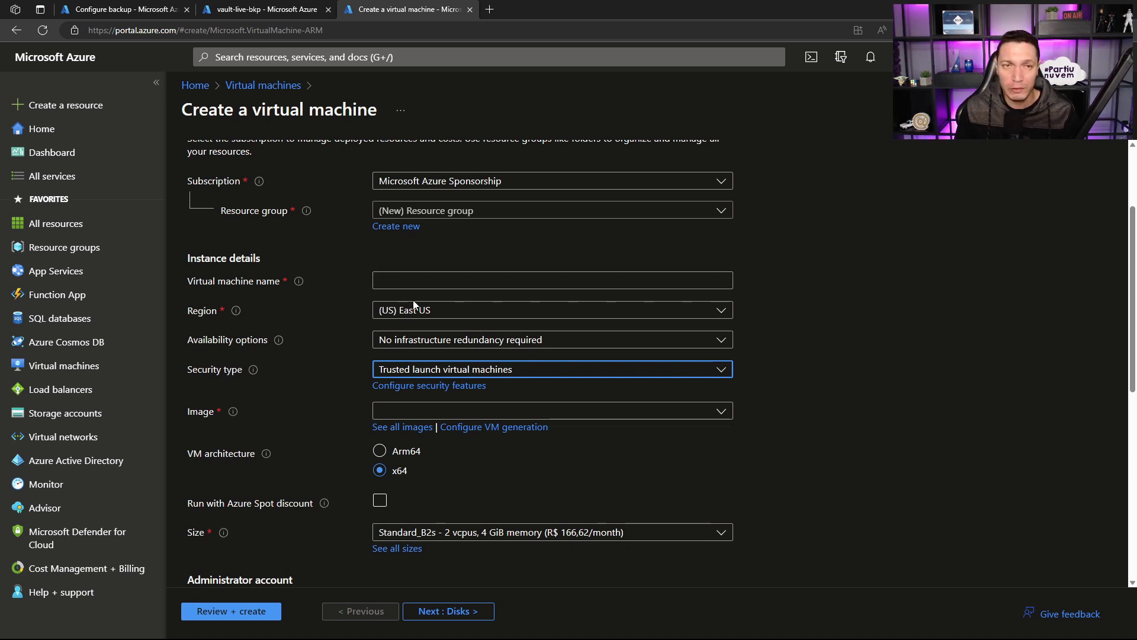
click(565, 372)
click(564, 372)
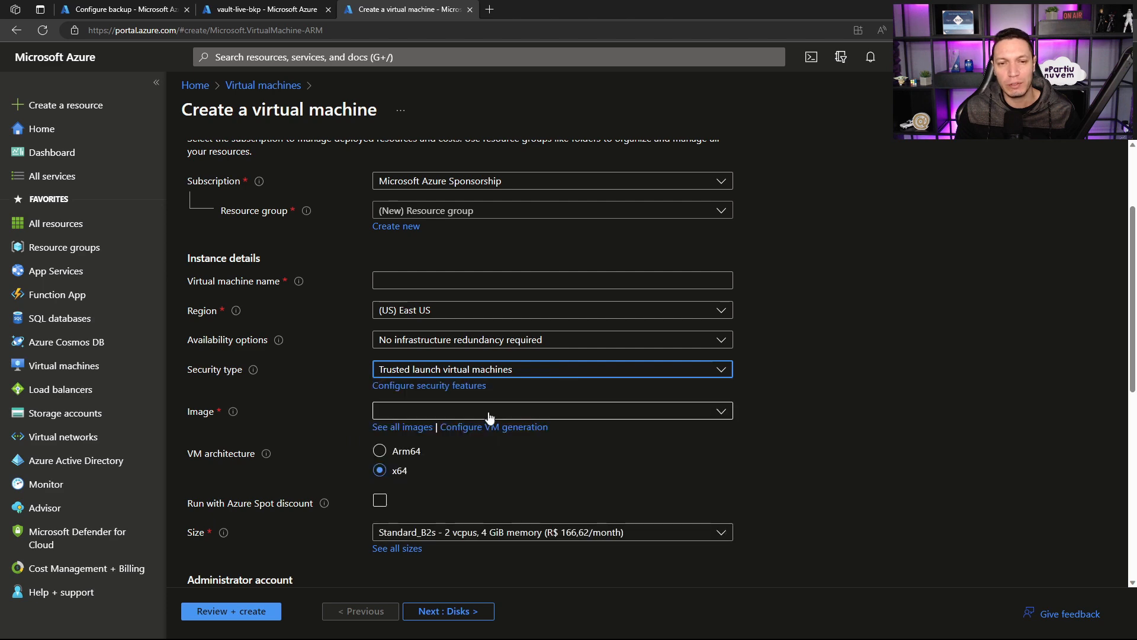
Step: Return to the Configure backup page and compare Trusted Azure VM support between the Enhanced and Standard policy sub types
click(260, 13)
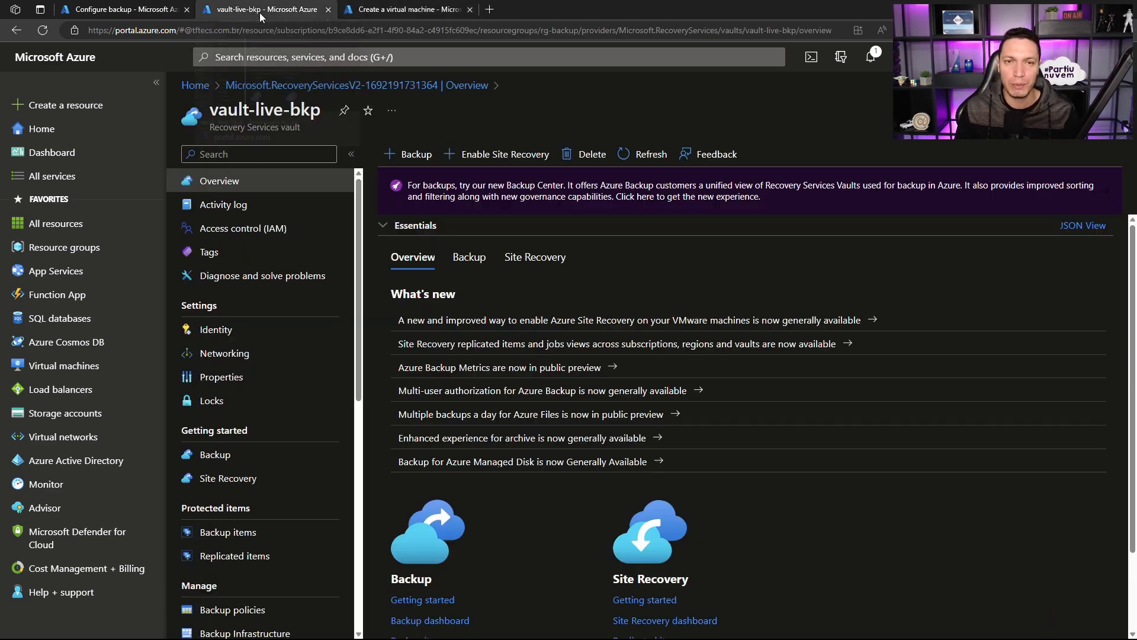
click(119, 8)
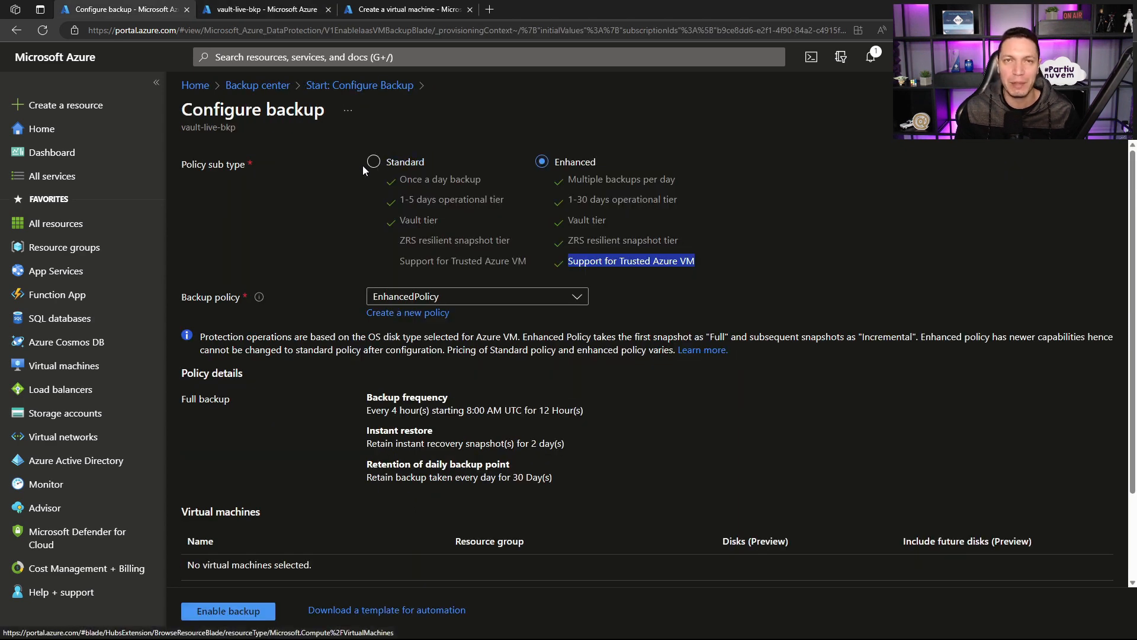
click(666, 240)
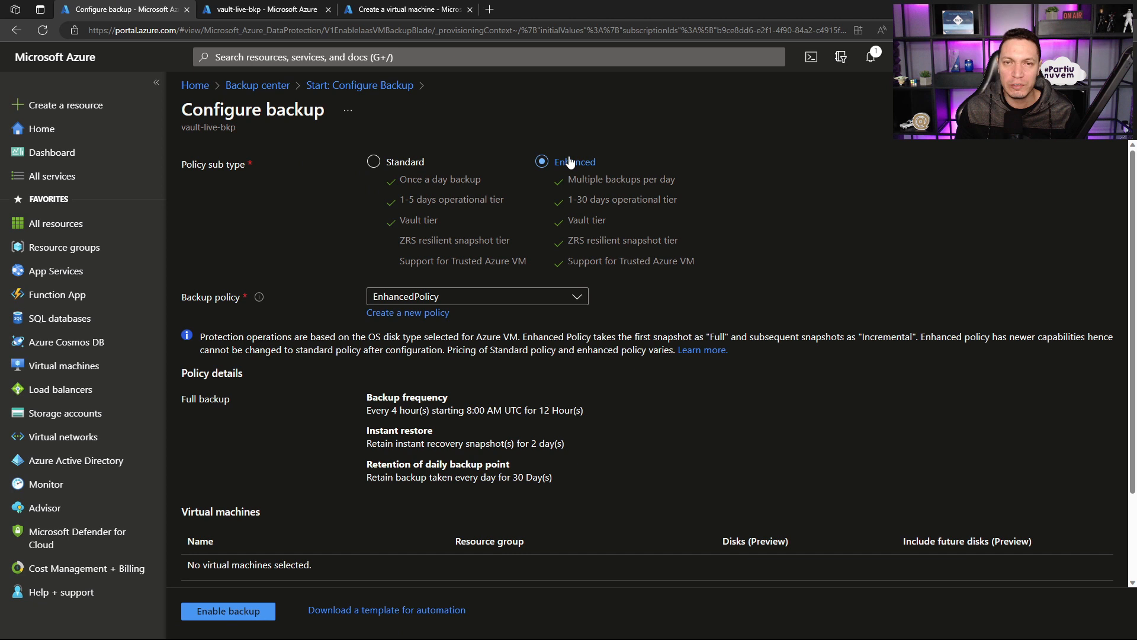
drag(695, 261, 651, 268)
click(620, 265)
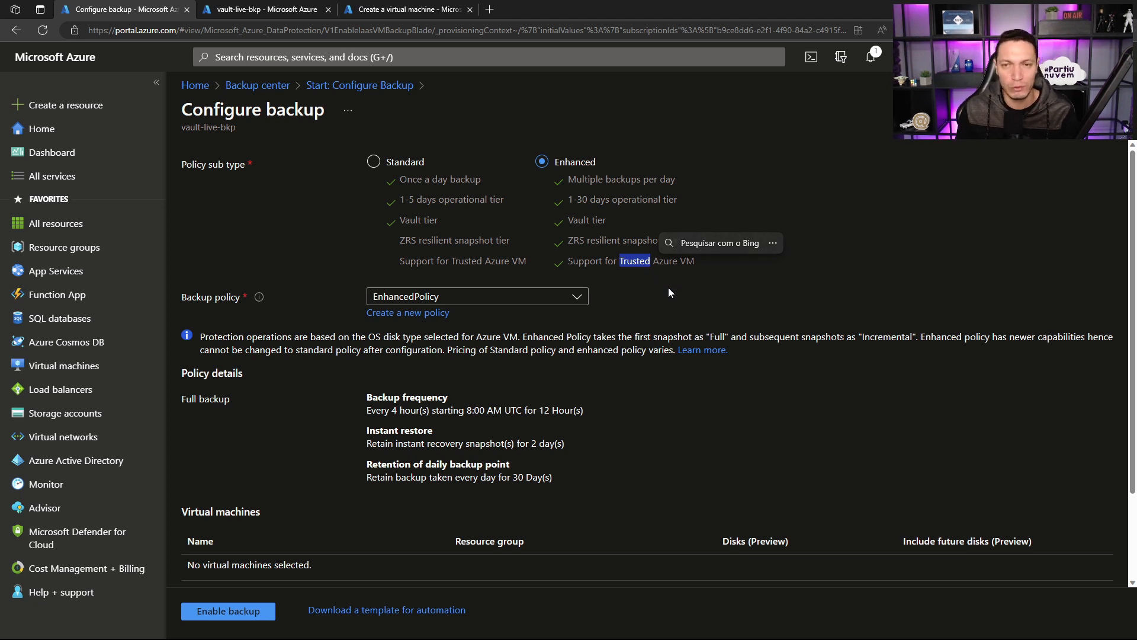
click(668, 287)
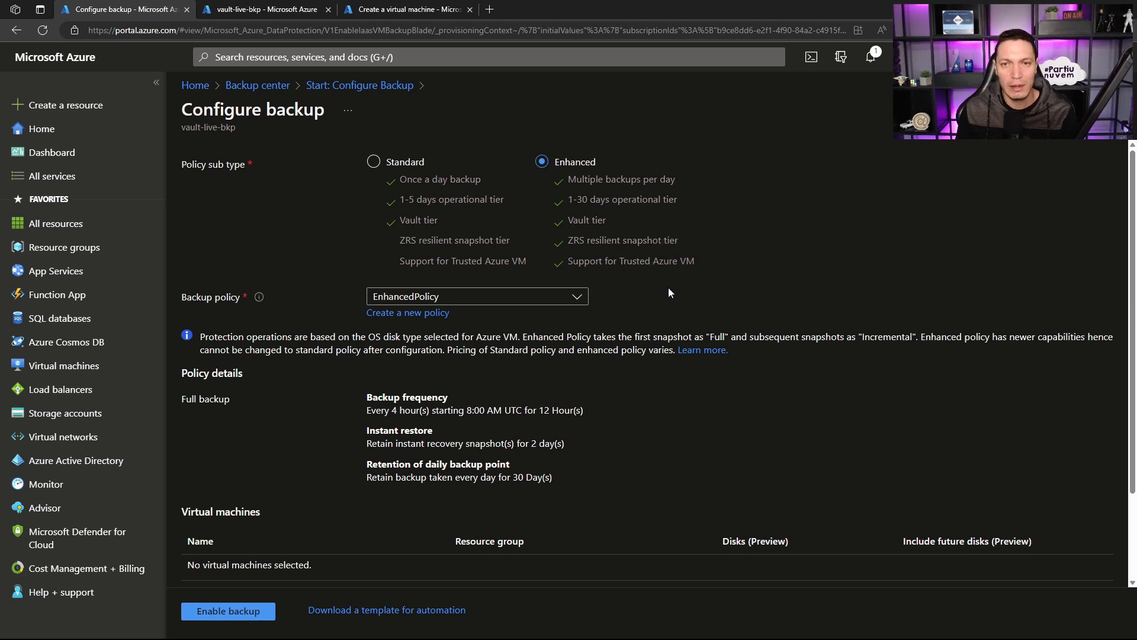
click(406, 163)
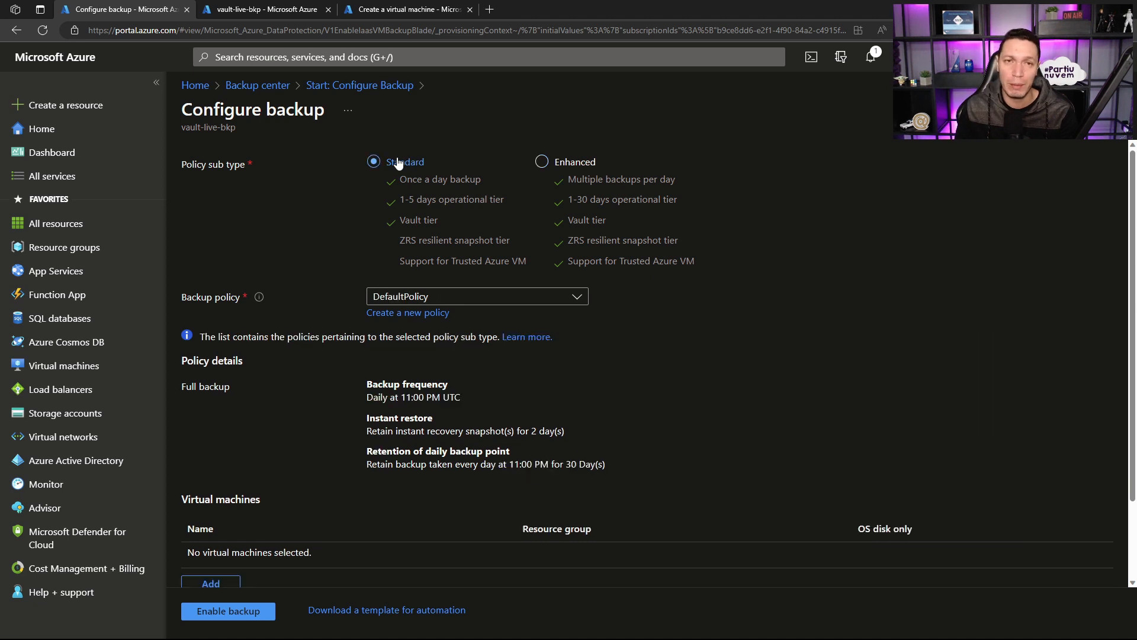
Step: Select the Enhanced policy sub type and begin a new backup policy named pol-daily-vms
click(543, 164)
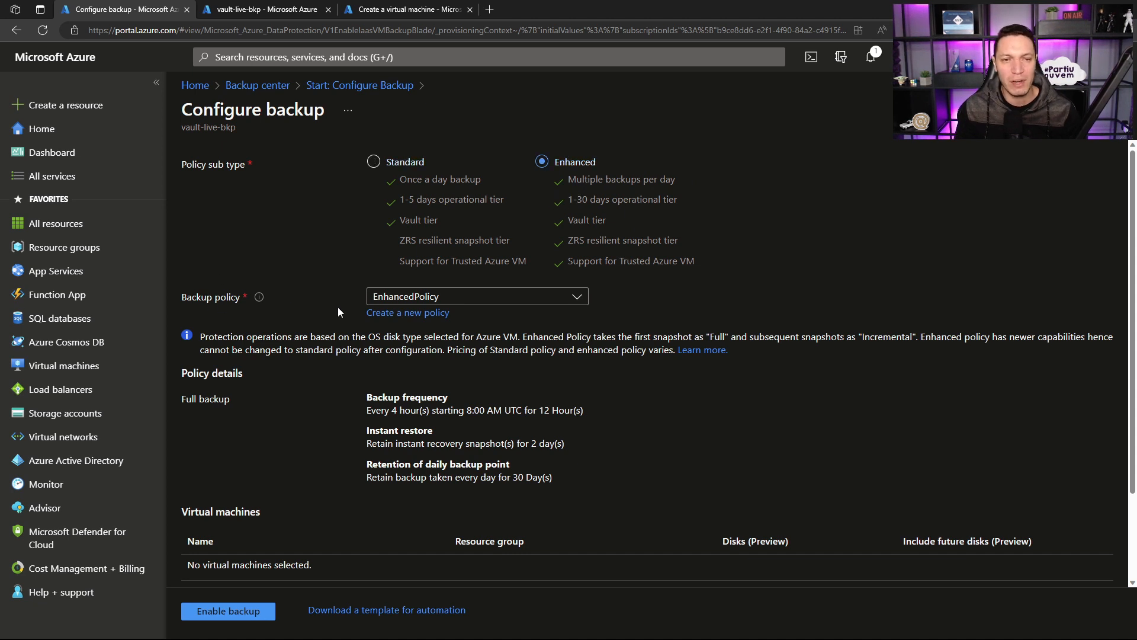
click(407, 312)
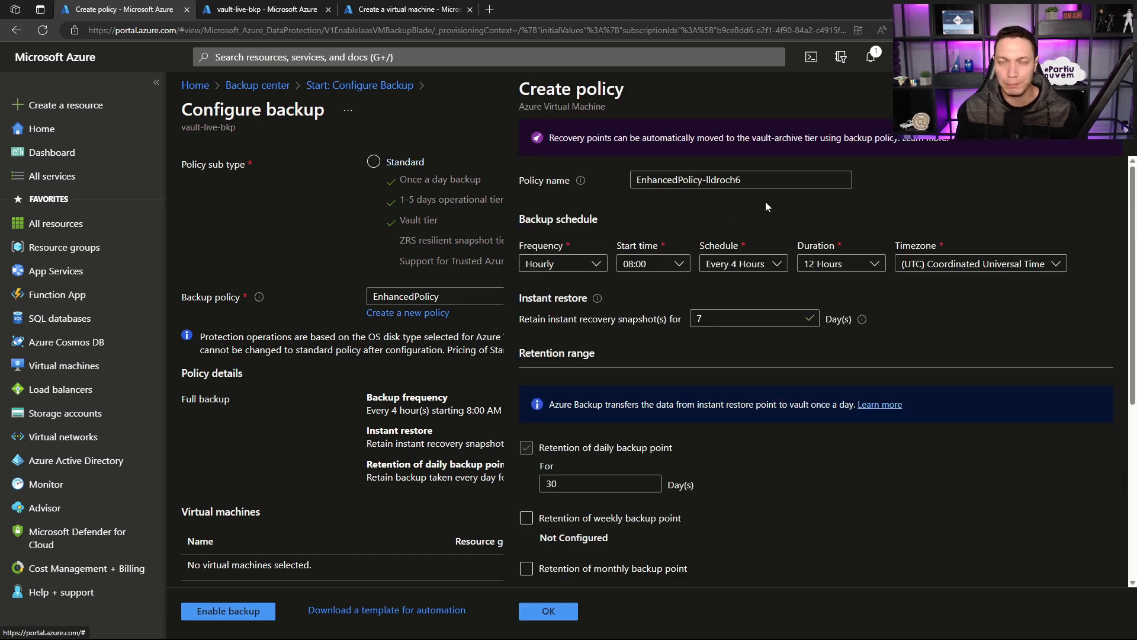
drag(742, 179, 452, 187)
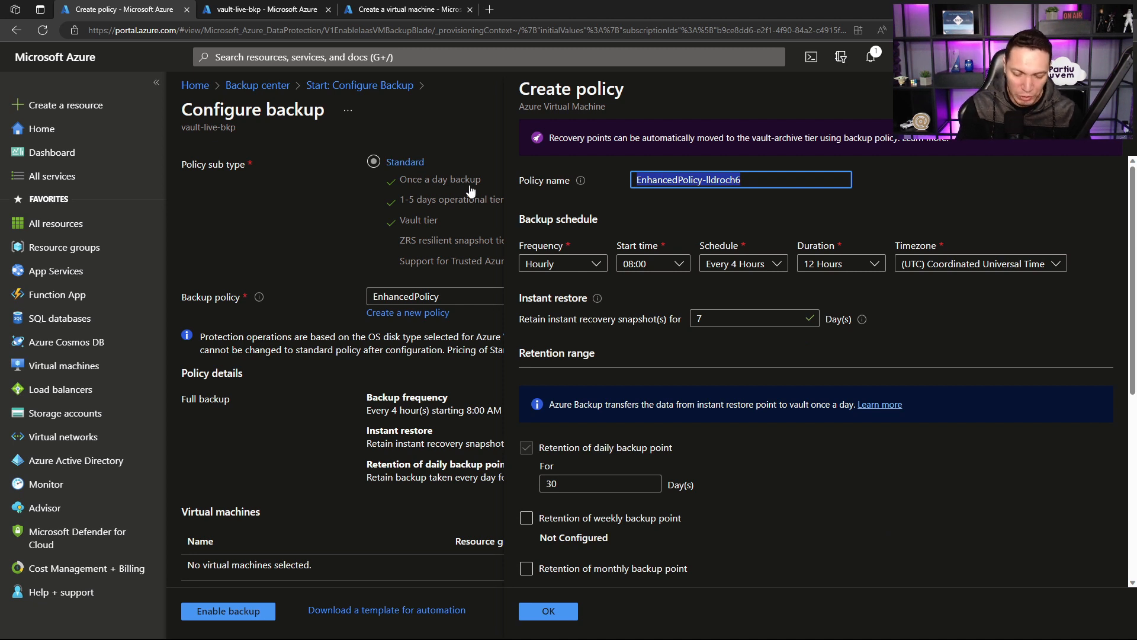
text(pol-daily)
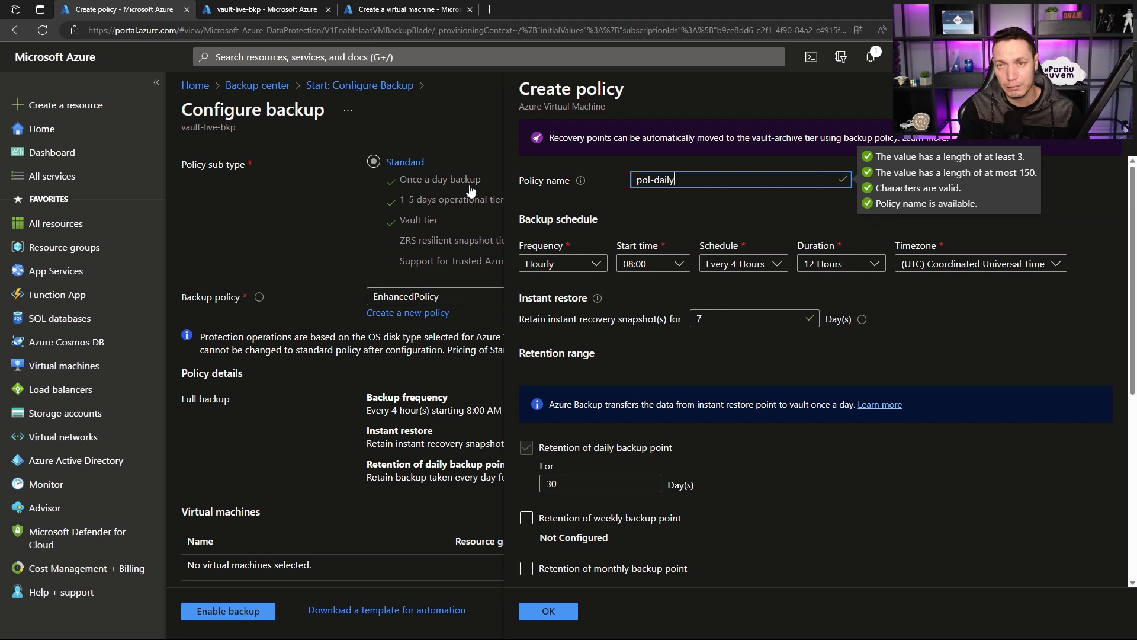
text(-vms)
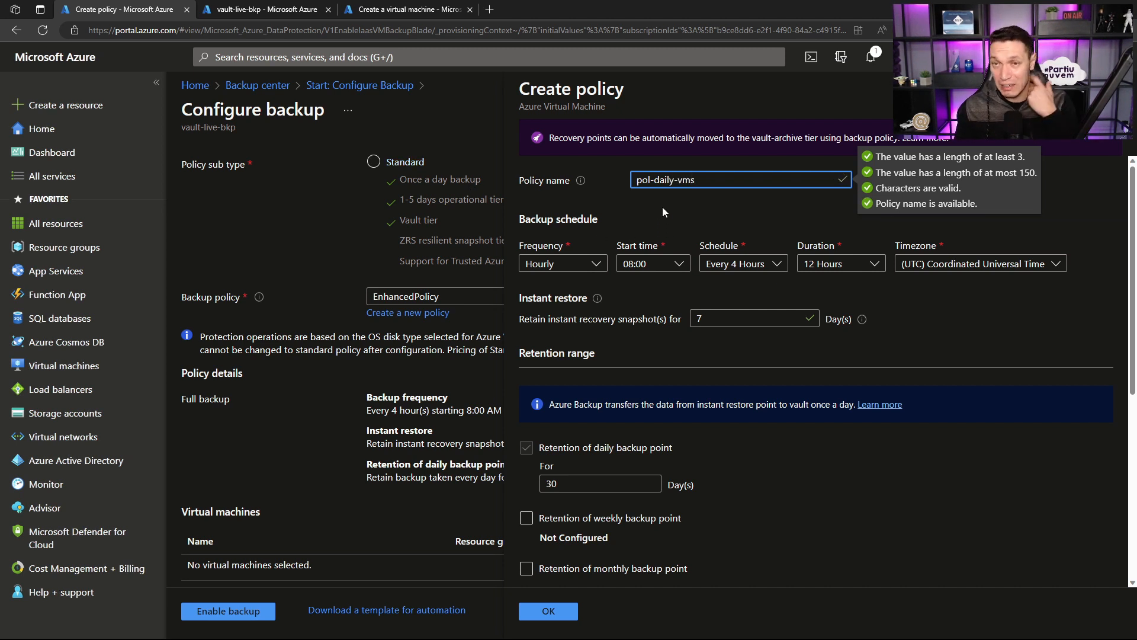
scroll(663, 208, down, 2)
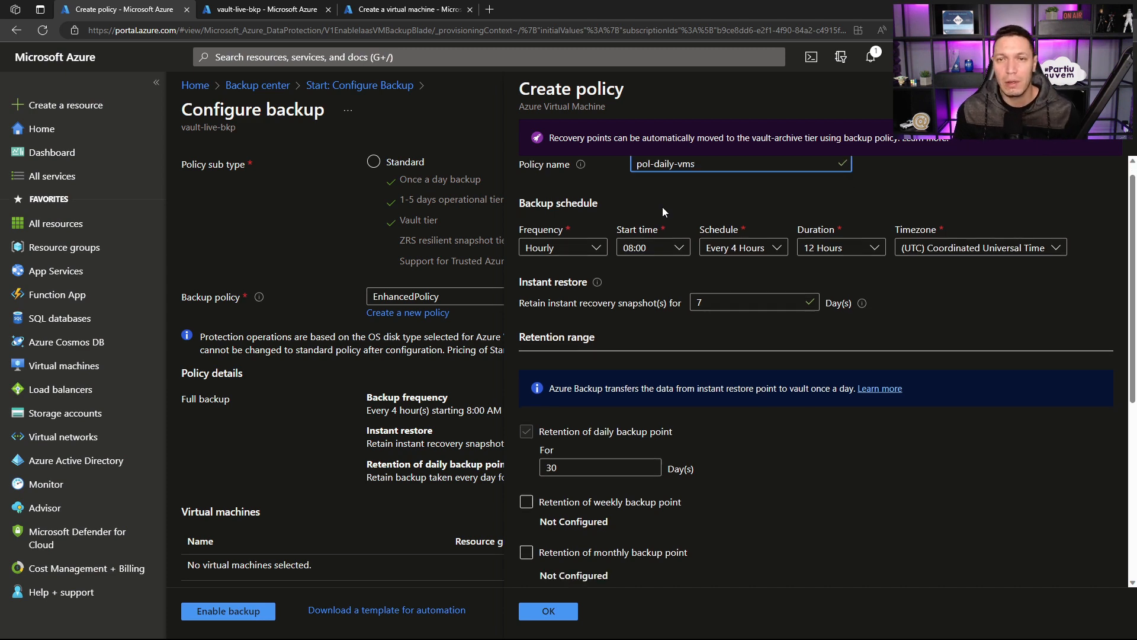
scroll(663, 208, up, 2)
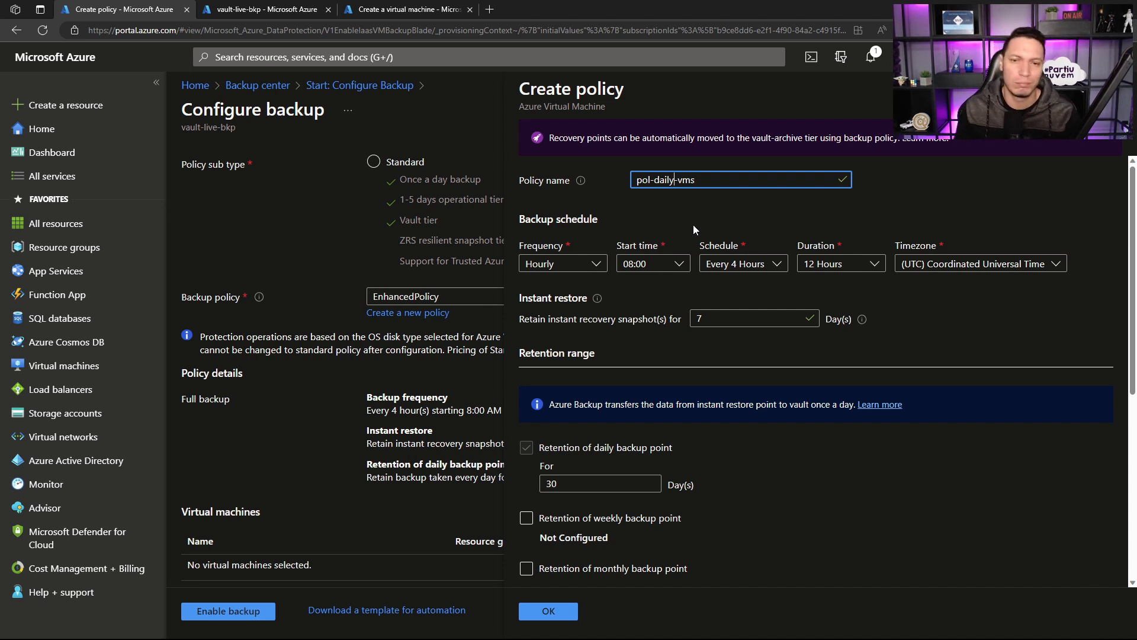
click(666, 205)
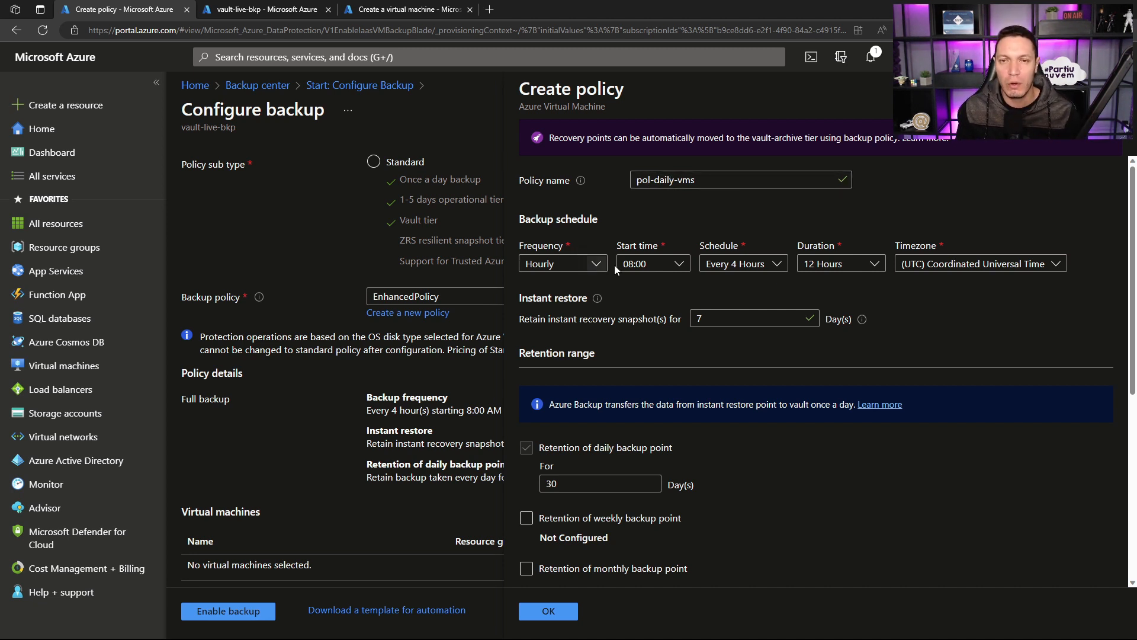
Step: Keep the backup frequency Hourly with an Every 4 Hours schedule and set the start time to 11:00
click(594, 264)
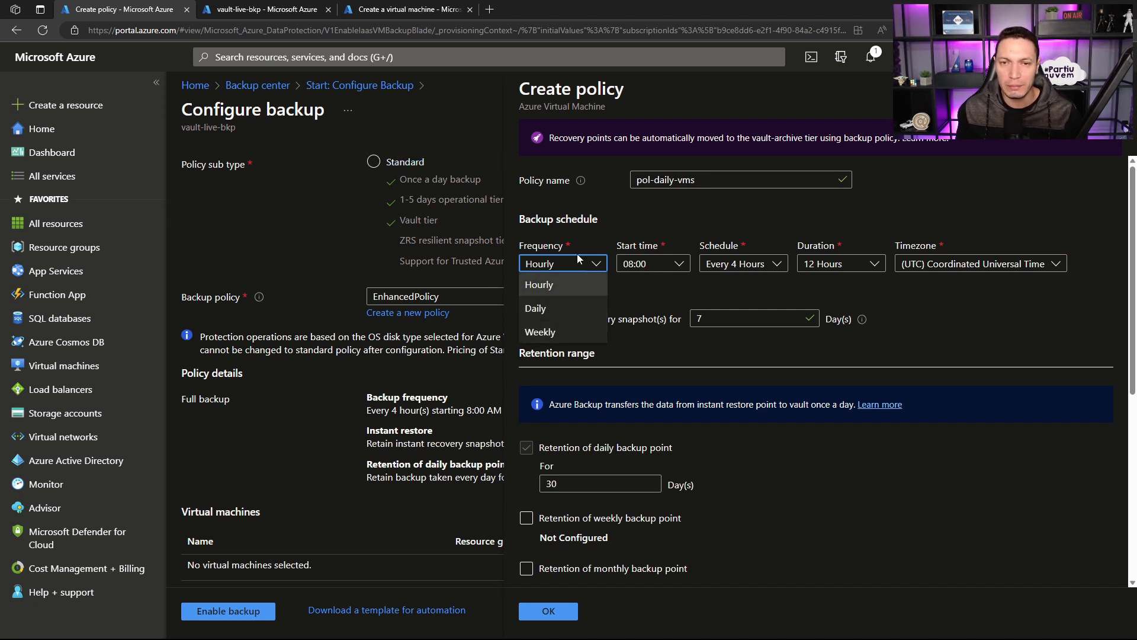
click(574, 274)
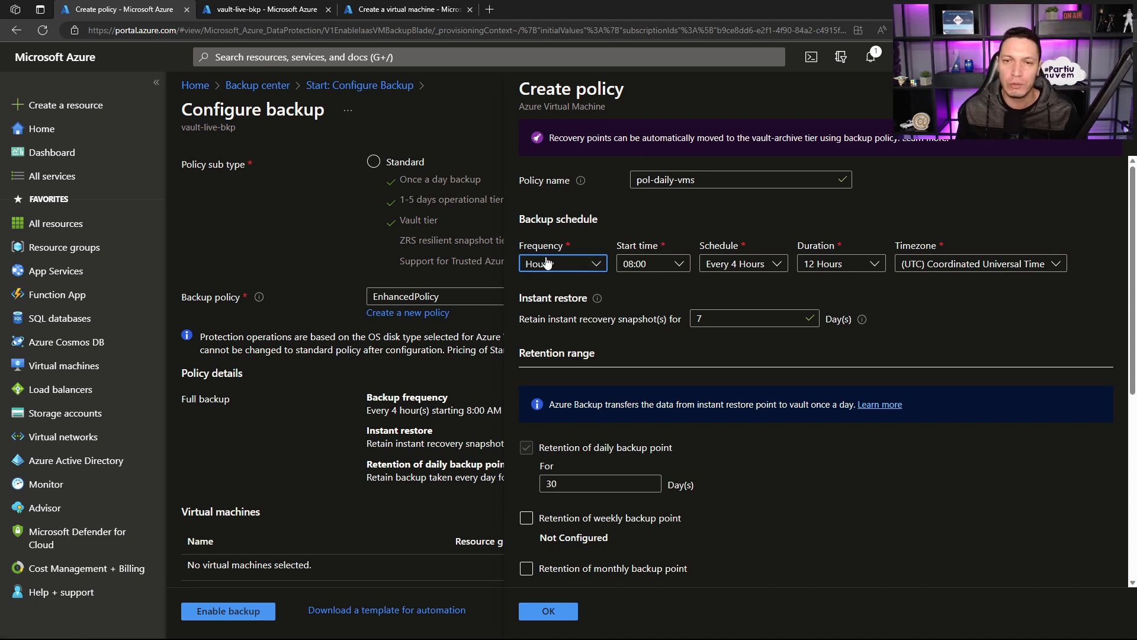
click(680, 265)
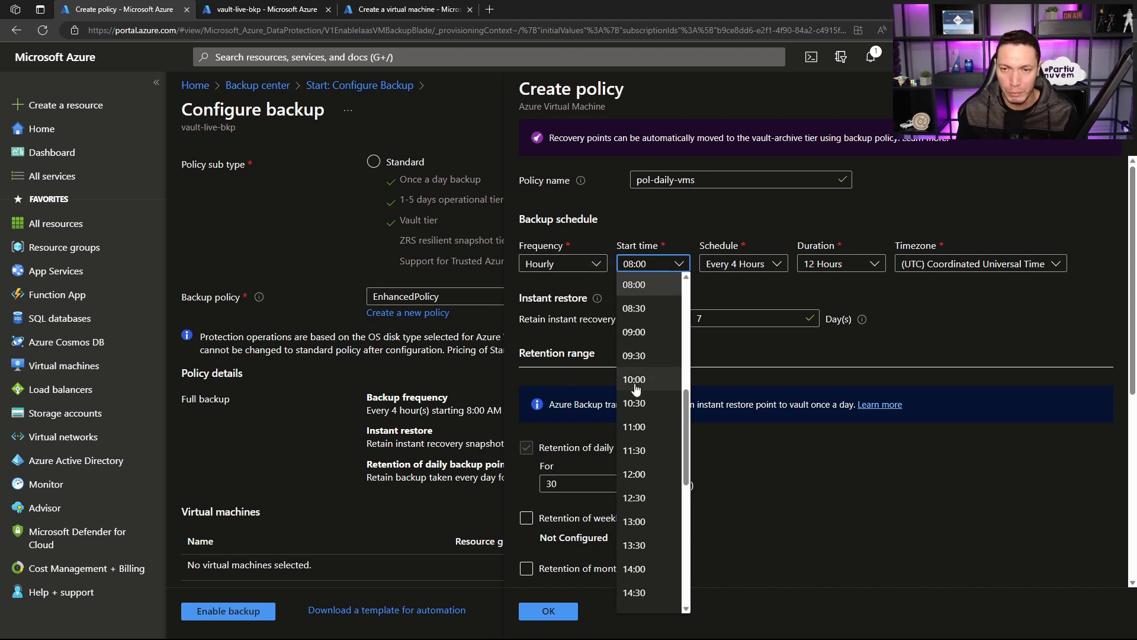
click(634, 424)
click(729, 270)
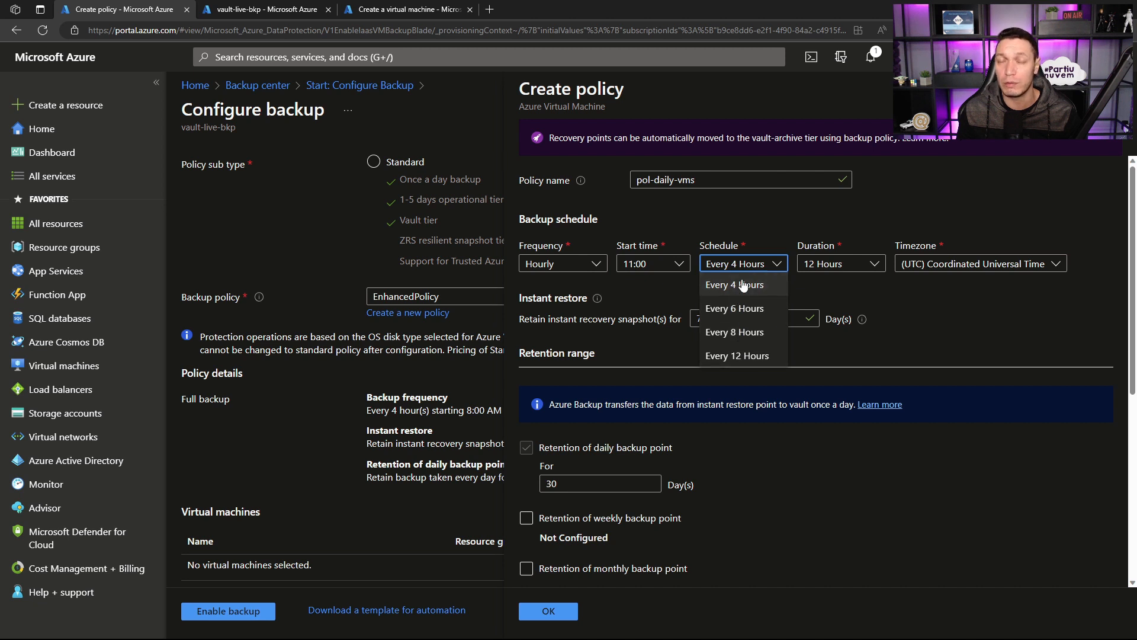
click(865, 286)
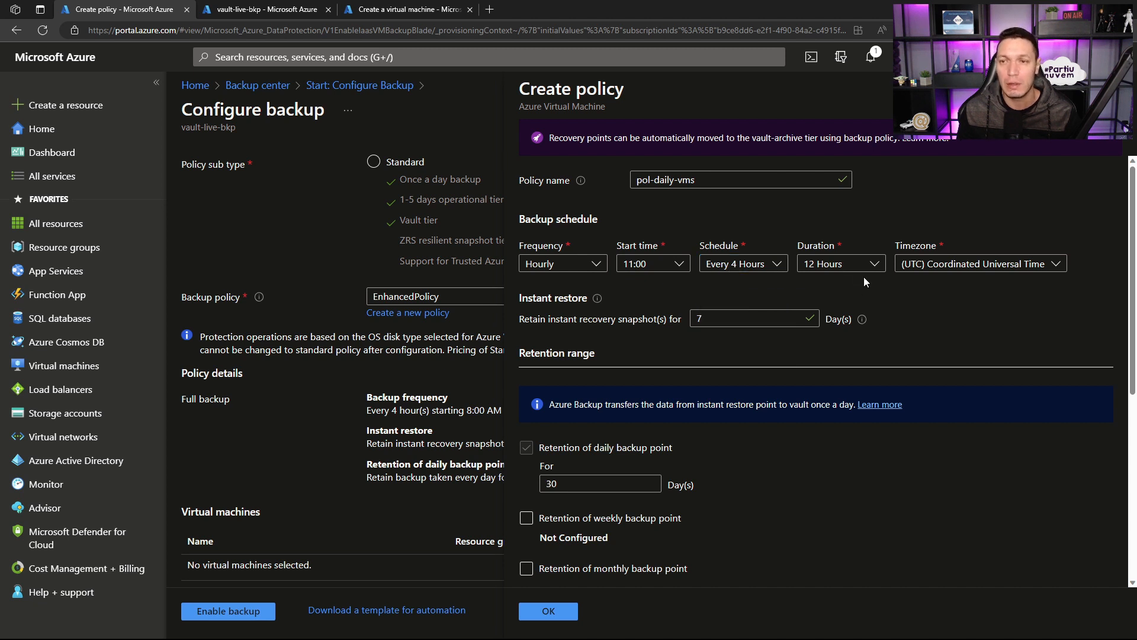
Step: Set the backup schedule's duration to 4 Hours and its timezone to (UTC-03:00) Brasilia
click(862, 266)
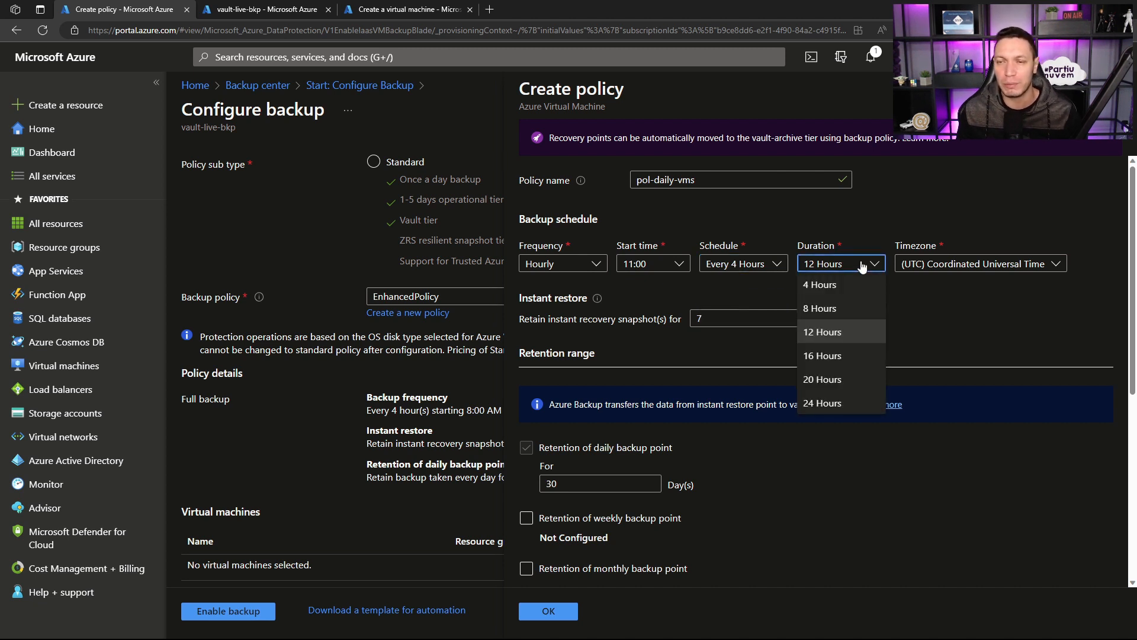
click(856, 234)
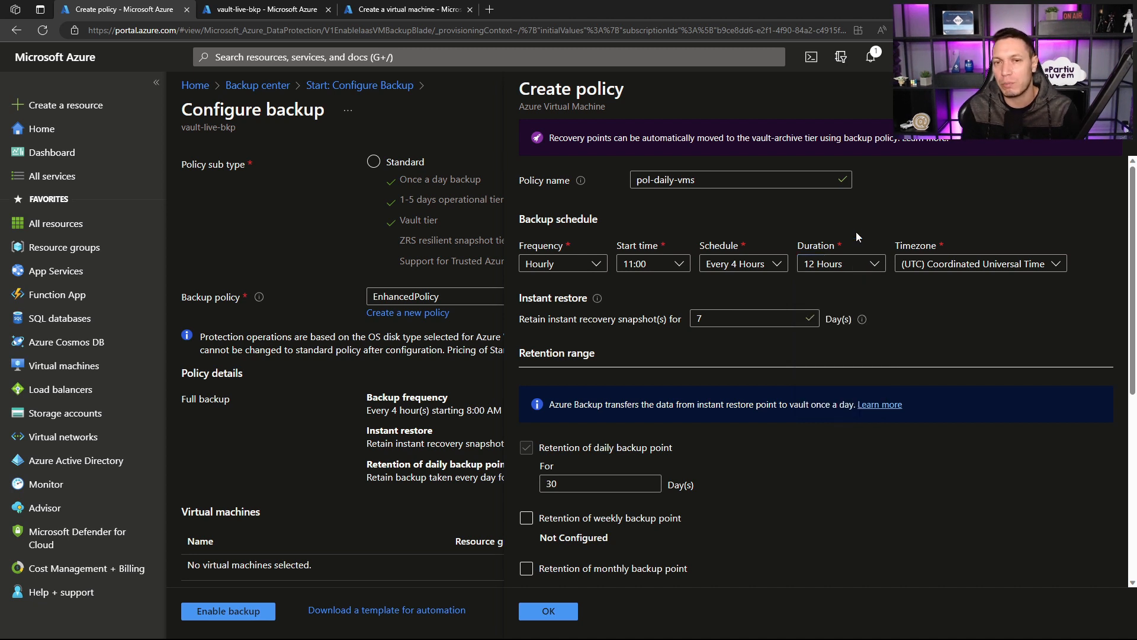
click(859, 264)
click(858, 284)
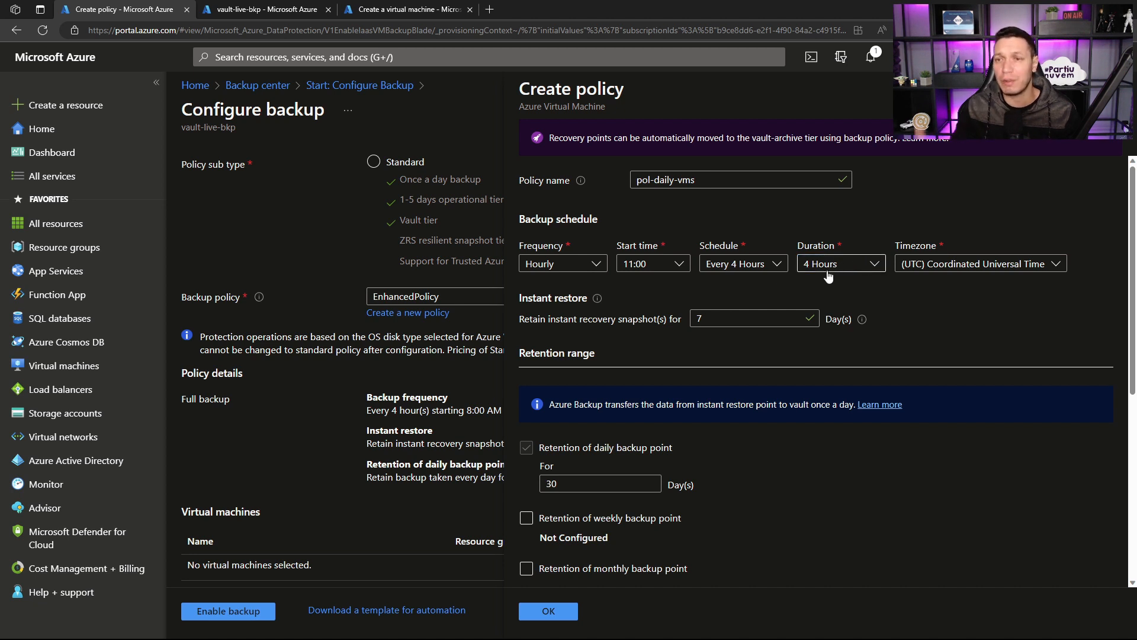
click(945, 270)
scroll(932, 355, up, 15)
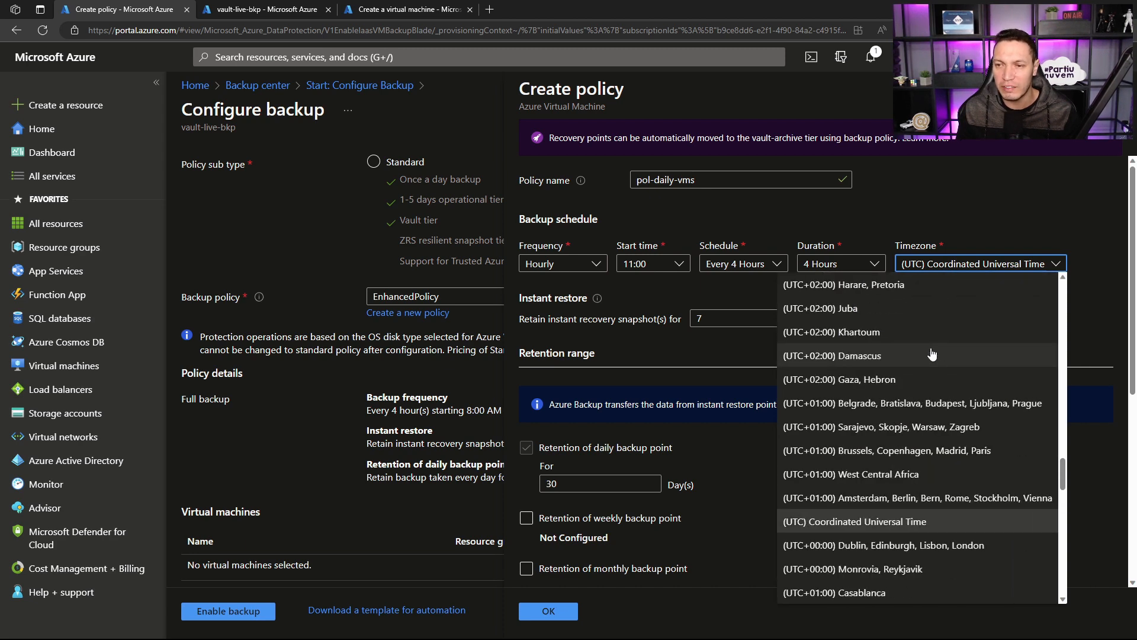
scroll(917, 368, down, 12)
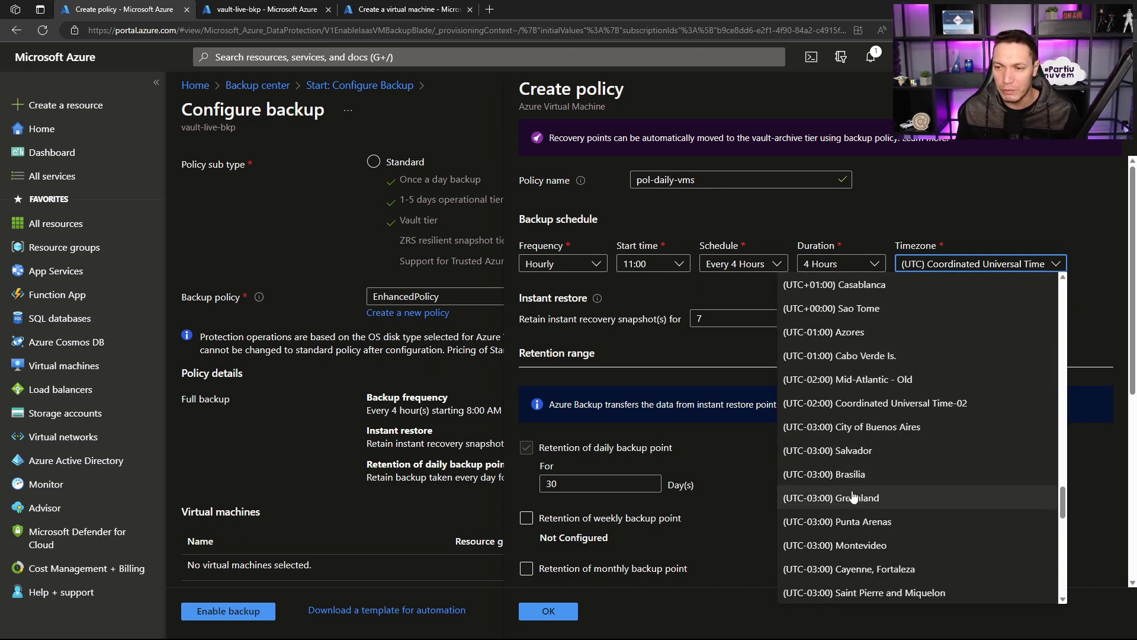
click(866, 474)
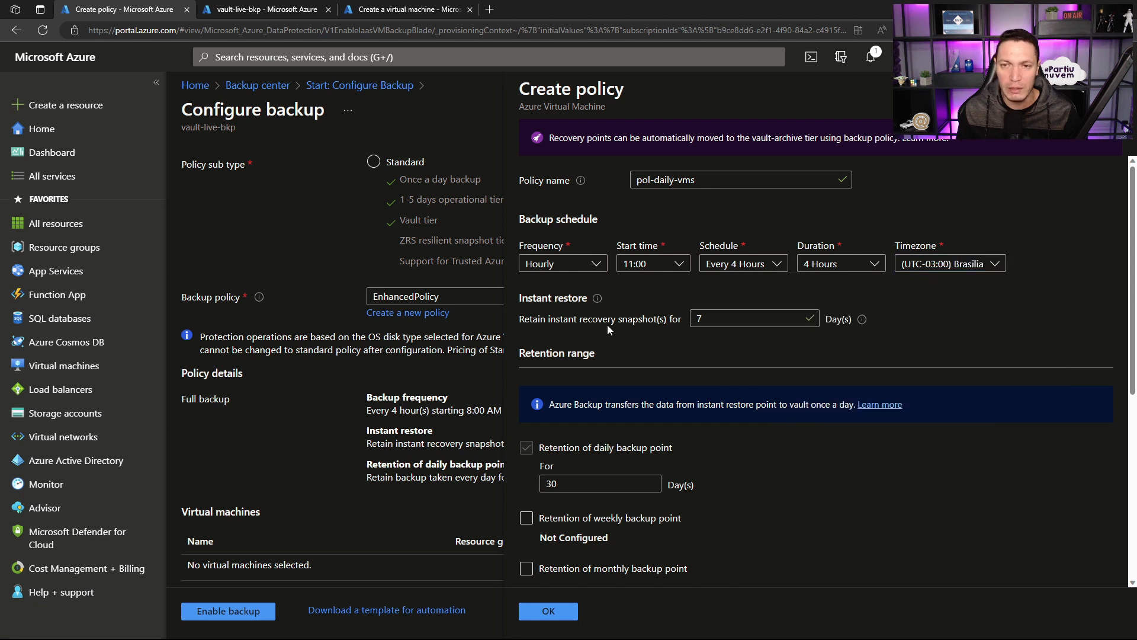
Step: Set the instant restore retention of recovery snapshots to 7 days
double_click(689, 319)
click(700, 320)
key(BackSpace)
text(7)
scroll(686, 341, down, 3)
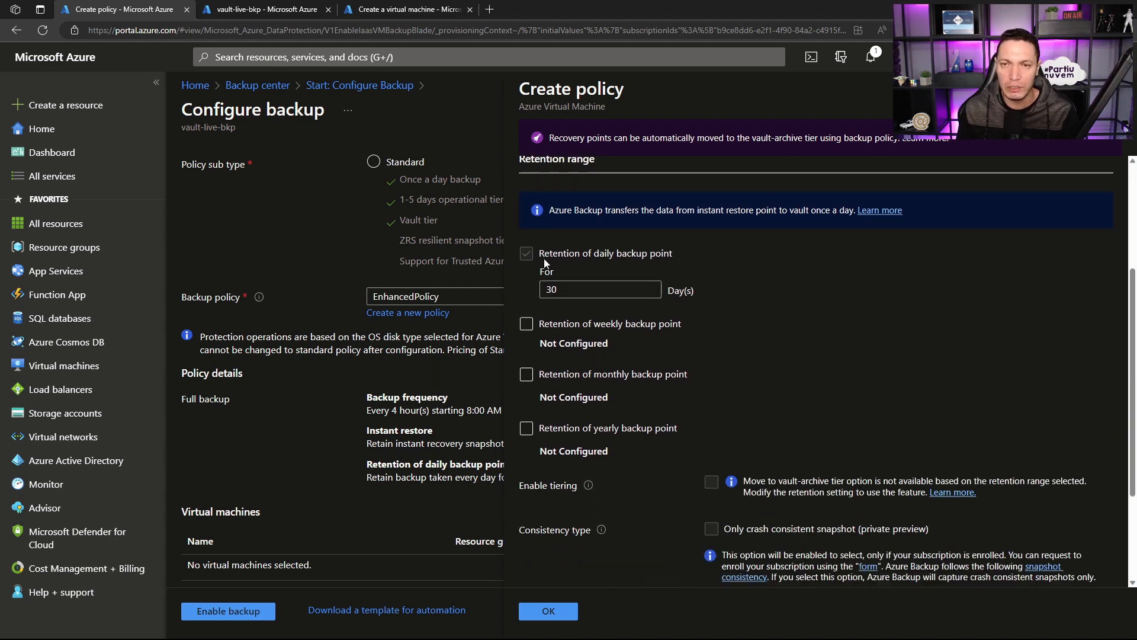
Step: Try the weekly, monthly and yearly backup point retention options, then clear all three again
scroll(628, 287, up, 5)
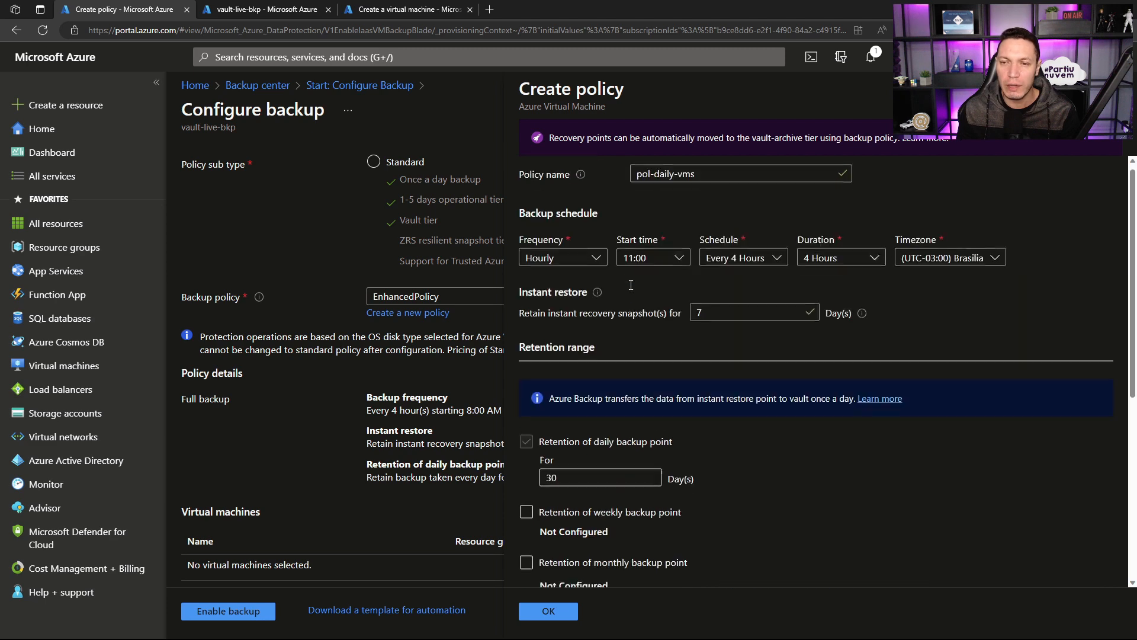
scroll(611, 221, down, 3)
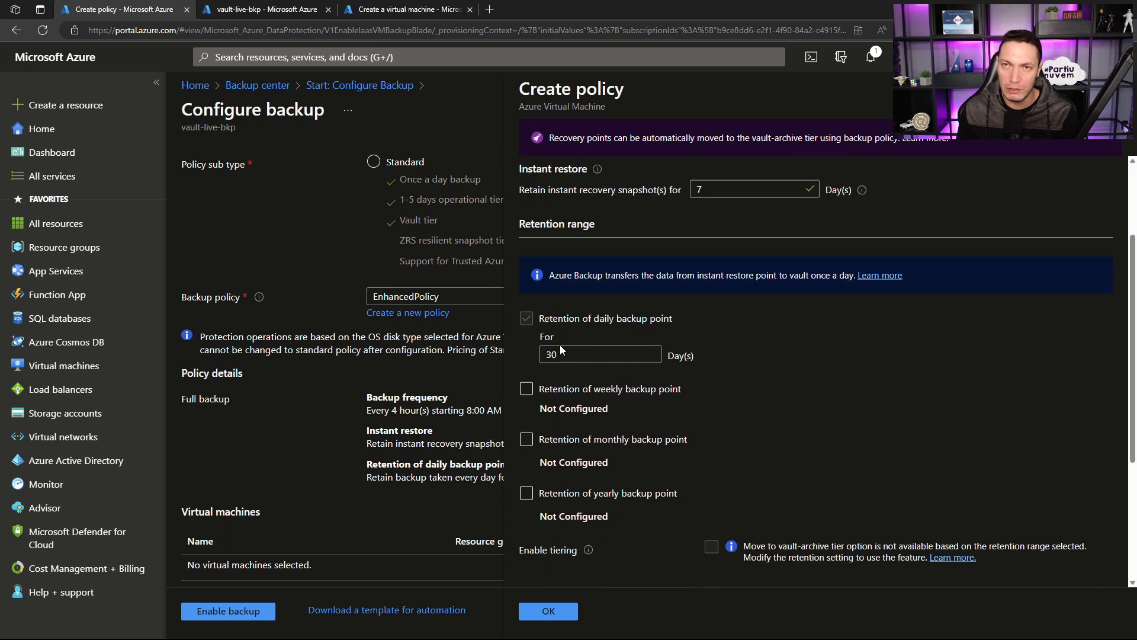
click(529, 392)
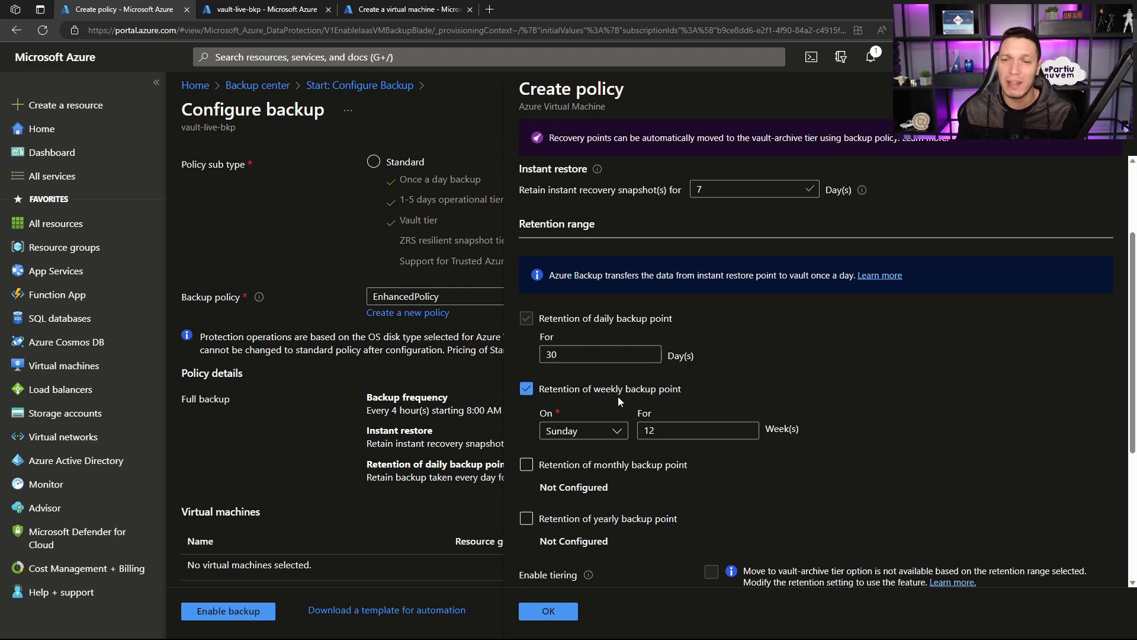
scroll(529, 365, down, 2)
click(528, 342)
click(527, 343)
click(527, 390)
click(527, 390)
click(527, 259)
scroll(610, 247, up, 2)
scroll(610, 237, up, 2)
scroll(607, 305, down, 1)
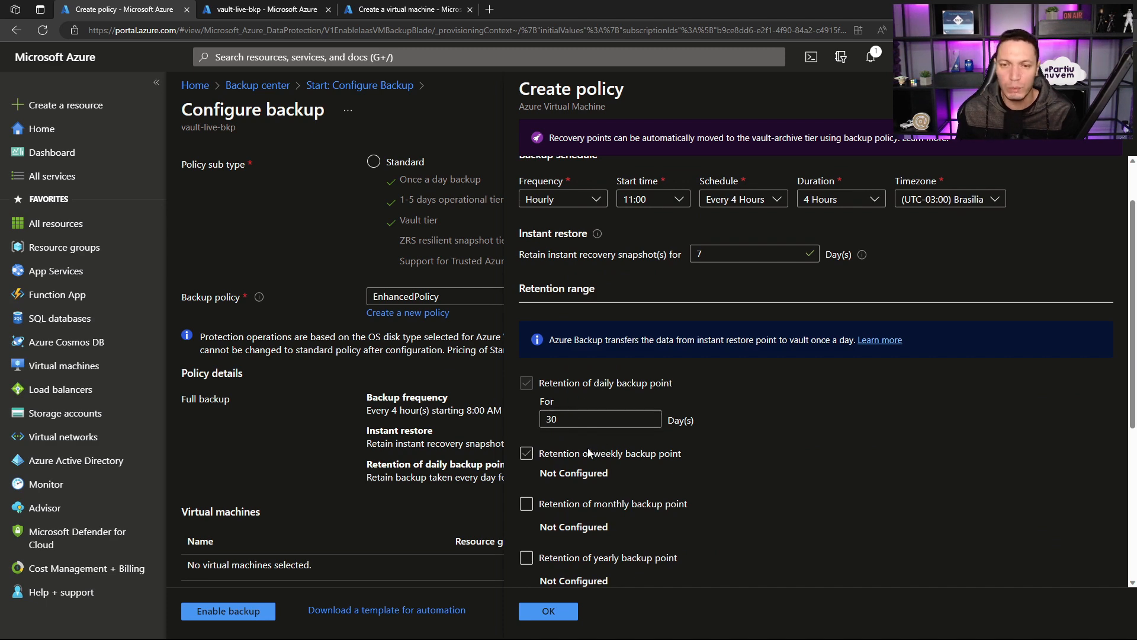
click(537, 451)
Step: Create the pol-daily-vms policy, keeping daily backup points for 30 days and no weekly, monthly or yearly retention
scroll(811, 429, down, 3)
scroll(652, 261, up, 4)
scroll(631, 232, up, 1)
scroll(631, 234, down, 3)
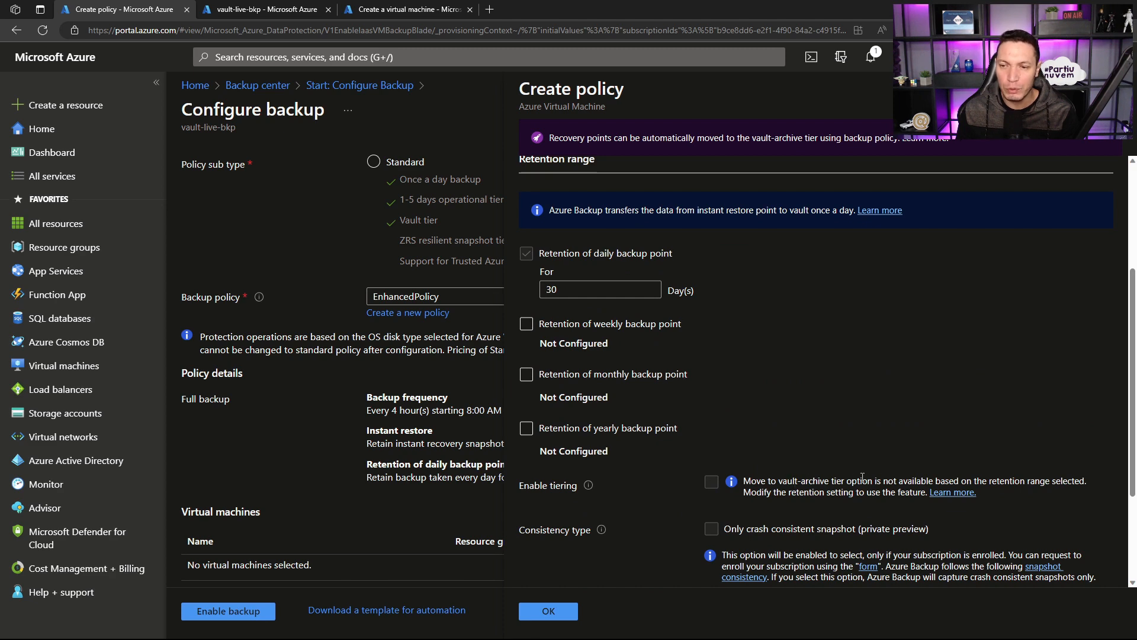
scroll(902, 442, down, 1)
scroll(616, 460, down, 2)
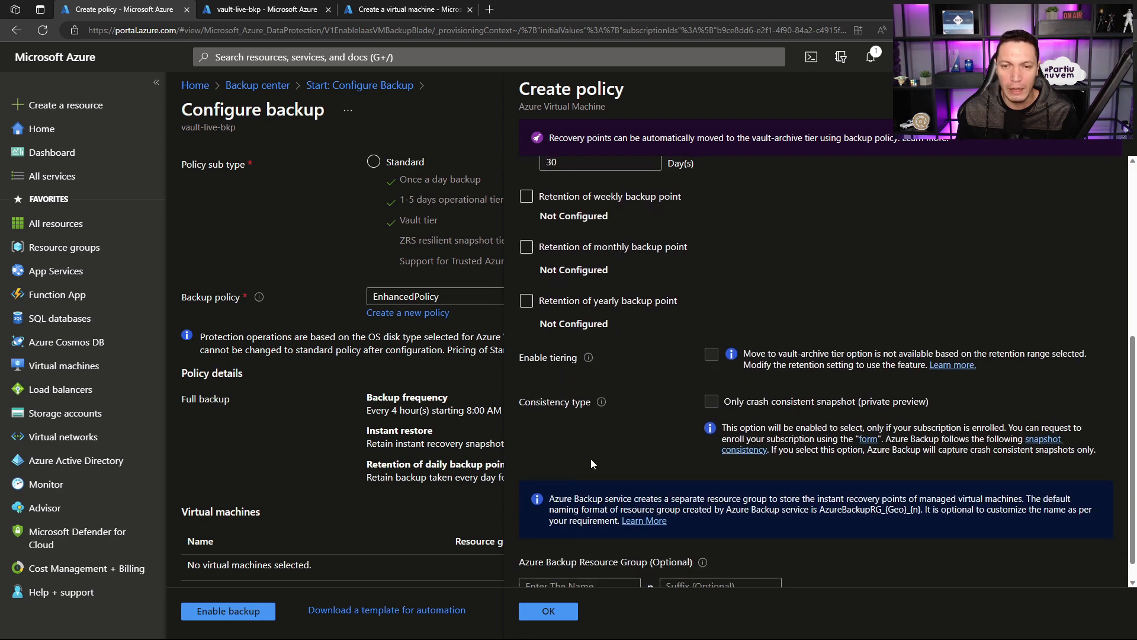
scroll(641, 335, up, 5)
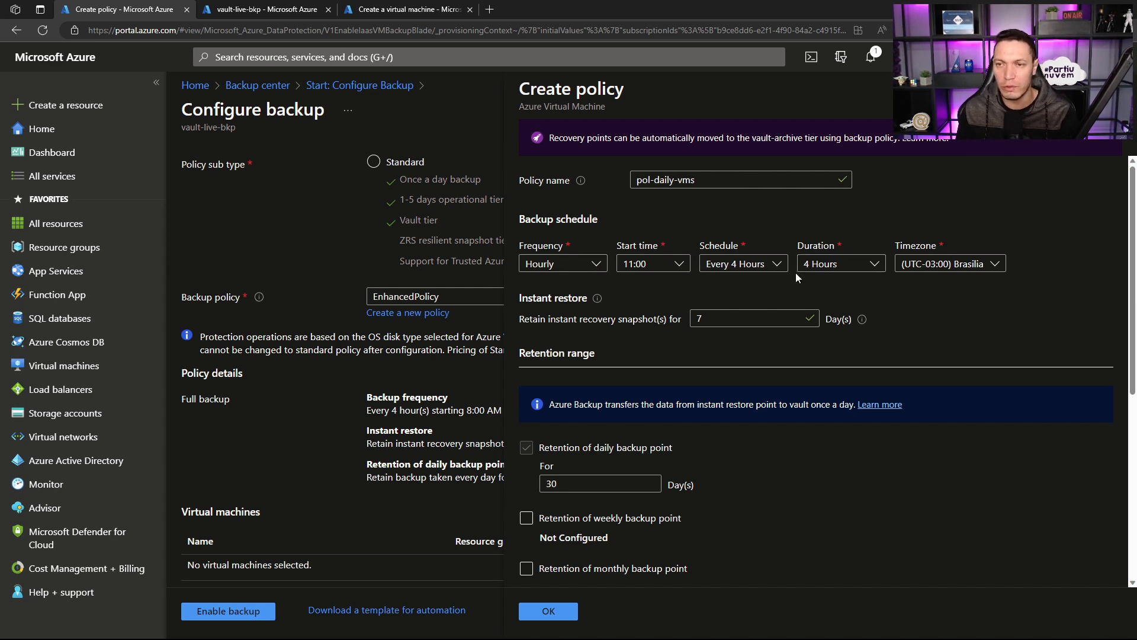
scroll(568, 397, down, 1)
scroll(570, 403, down, 4)
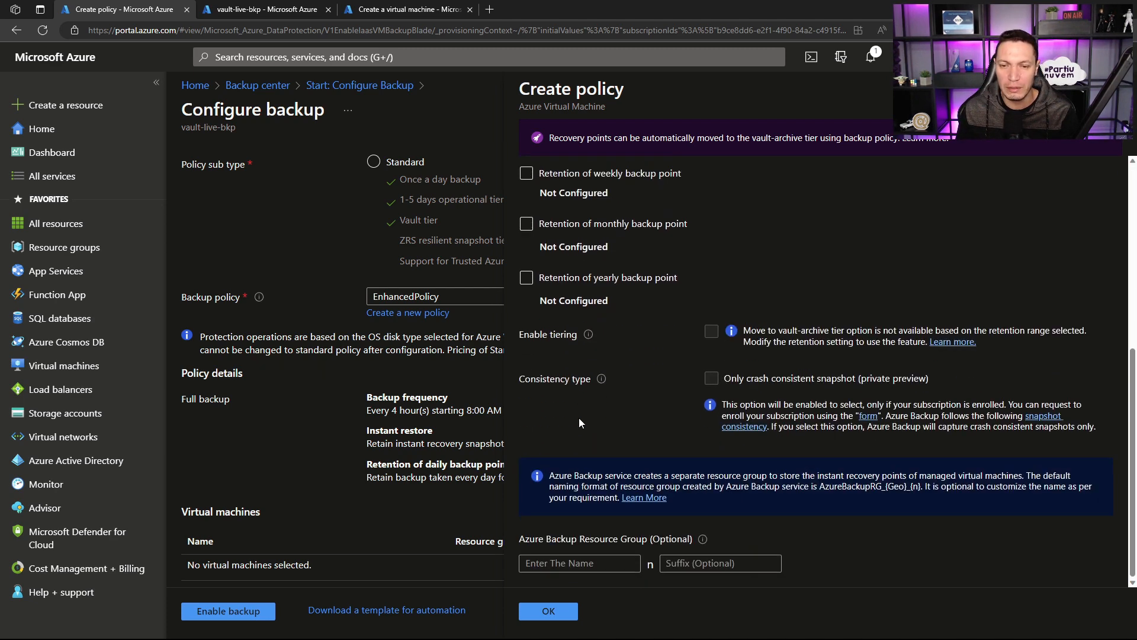
click(549, 612)
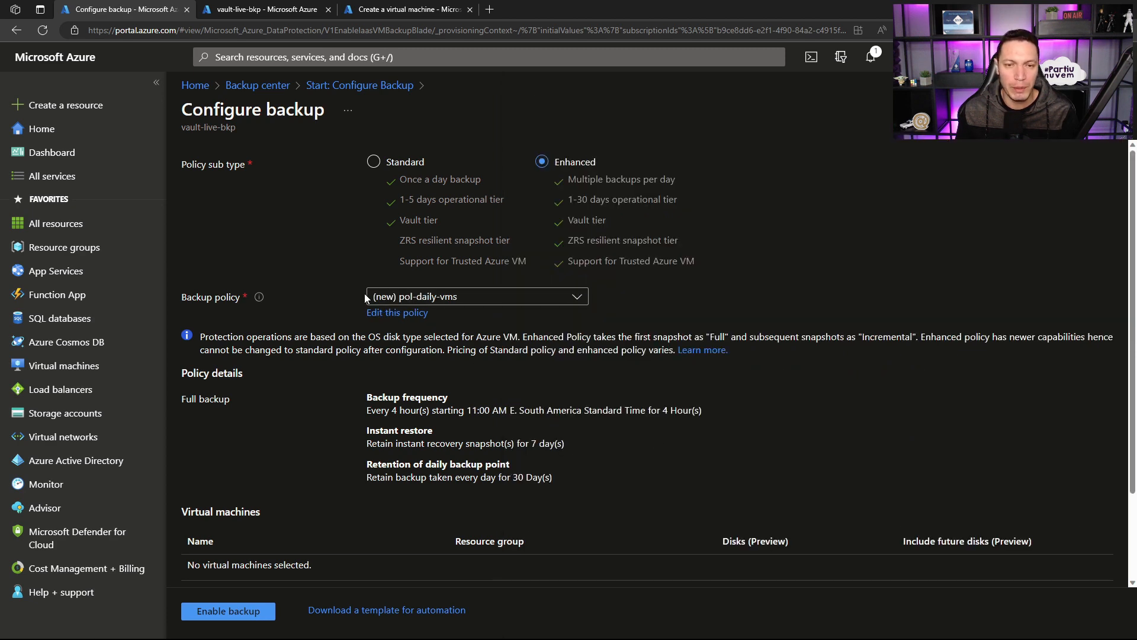
Step: Review the new policy's details for backup frequency, instant restore and daily backup point retention
scroll(314, 282, down, 2)
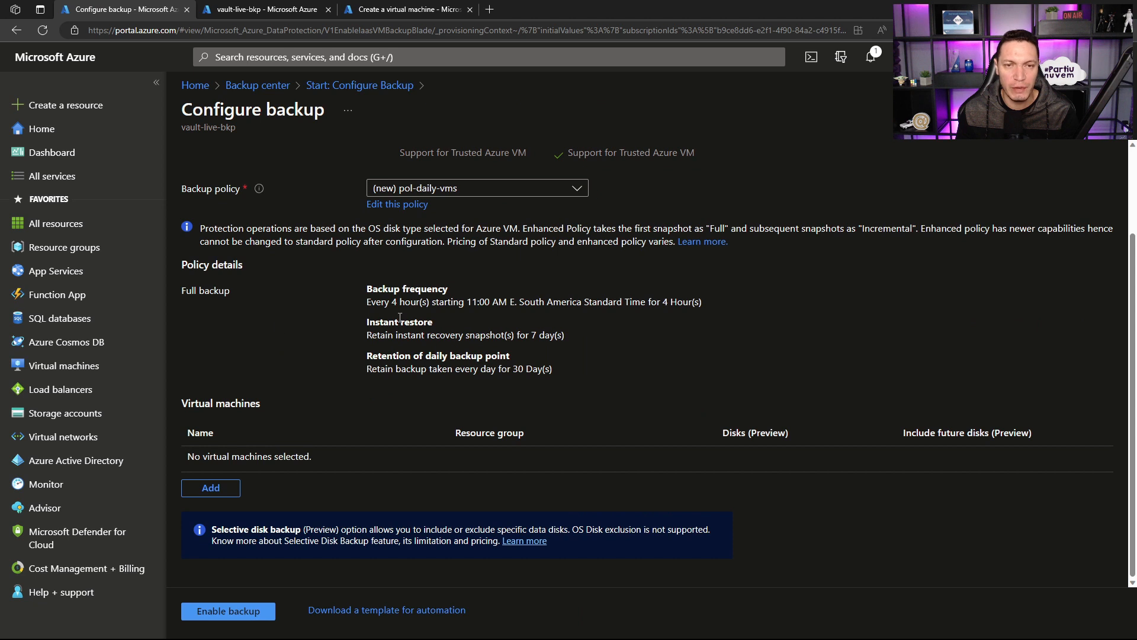
drag(240, 291, 558, 372)
click(219, 306)
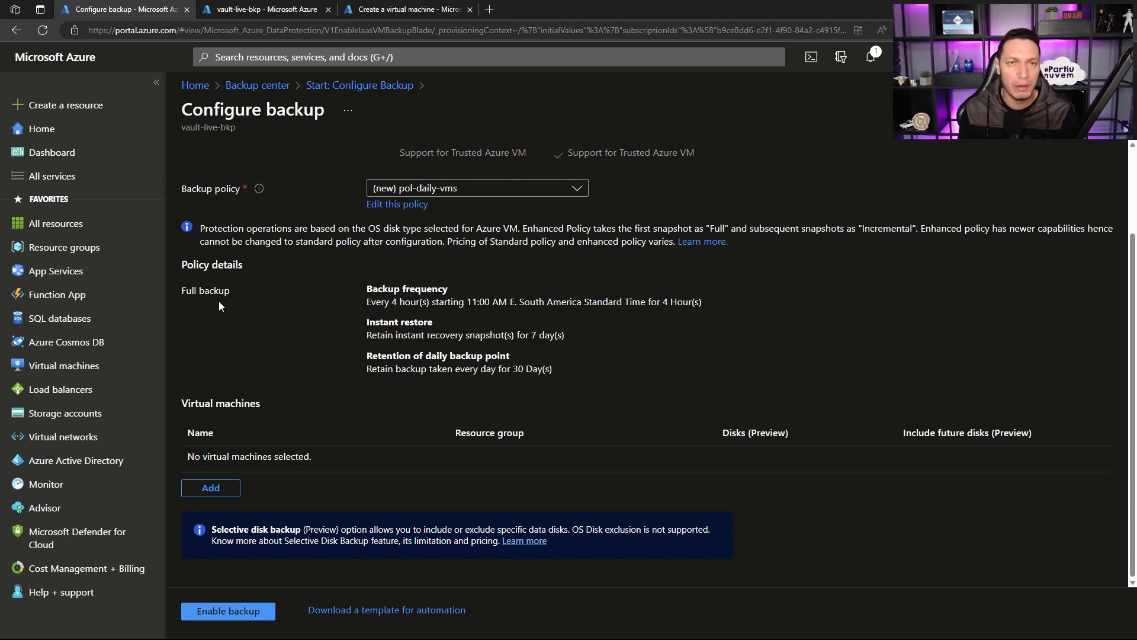
drag(546, 367, 360, 276)
click(356, 304)
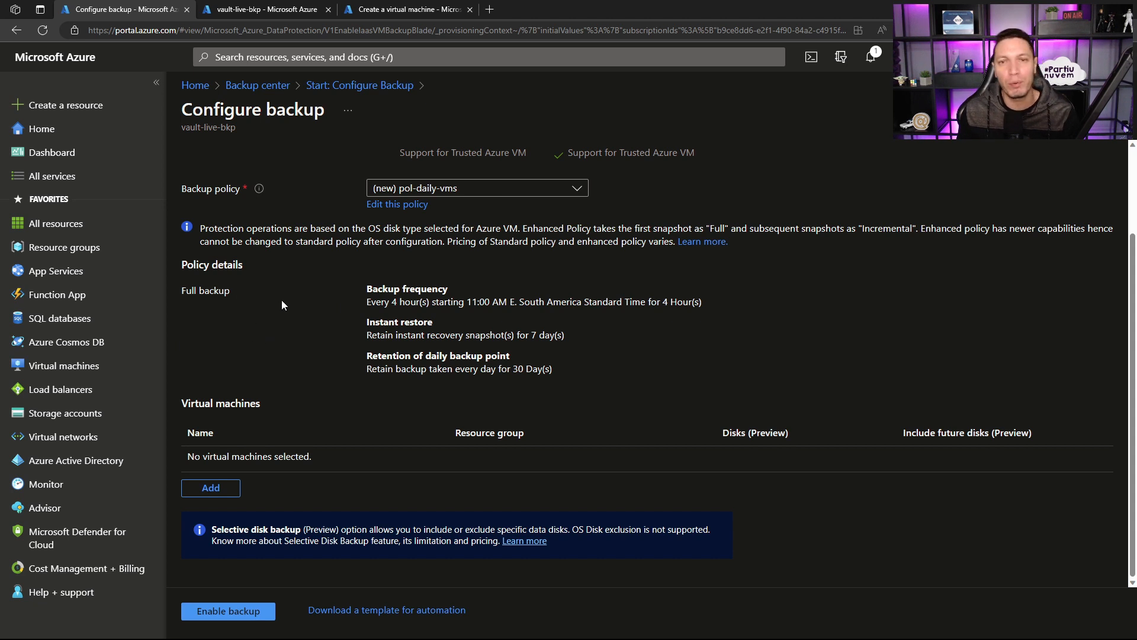
drag(365, 289, 569, 383)
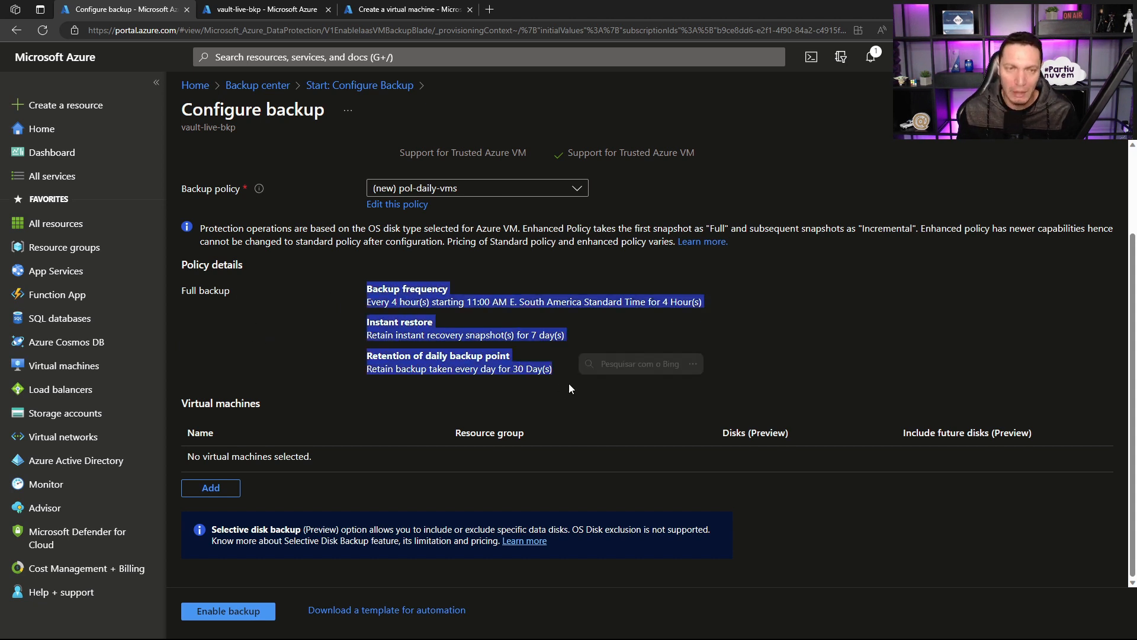
click(372, 317)
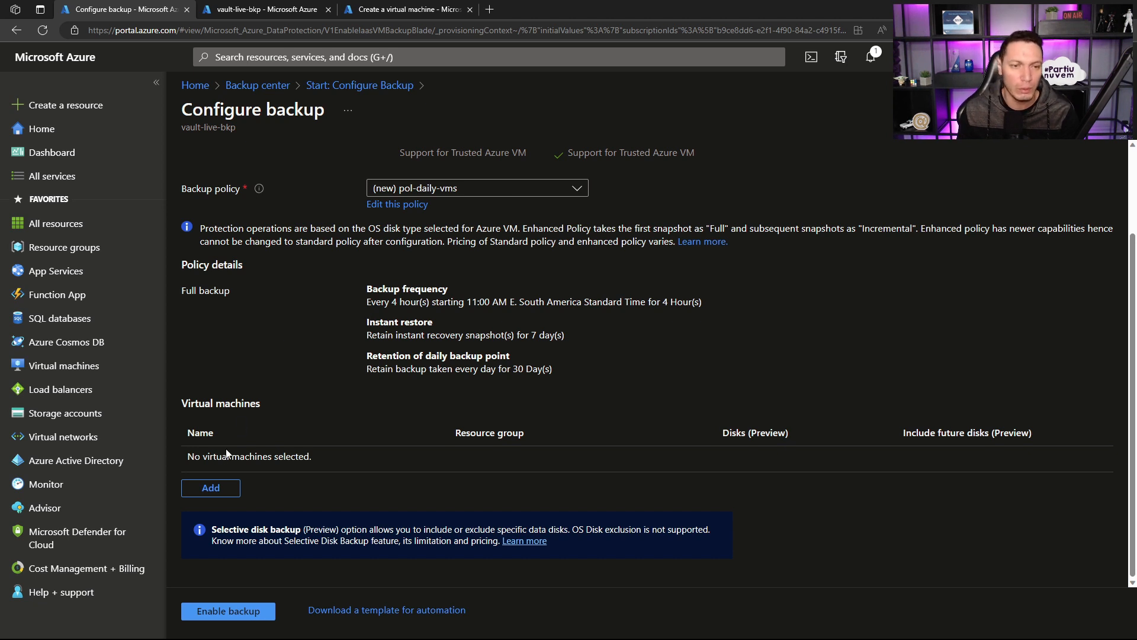
Step: Add the virtual machine vm-adds02 to the backup configuration
click(213, 487)
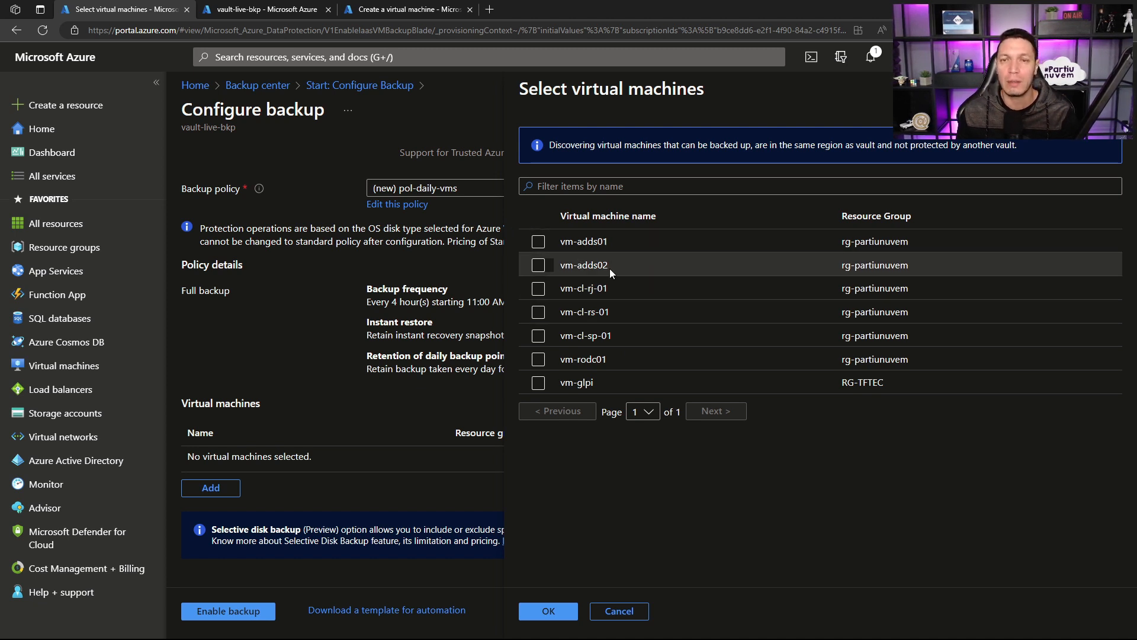
click(554, 270)
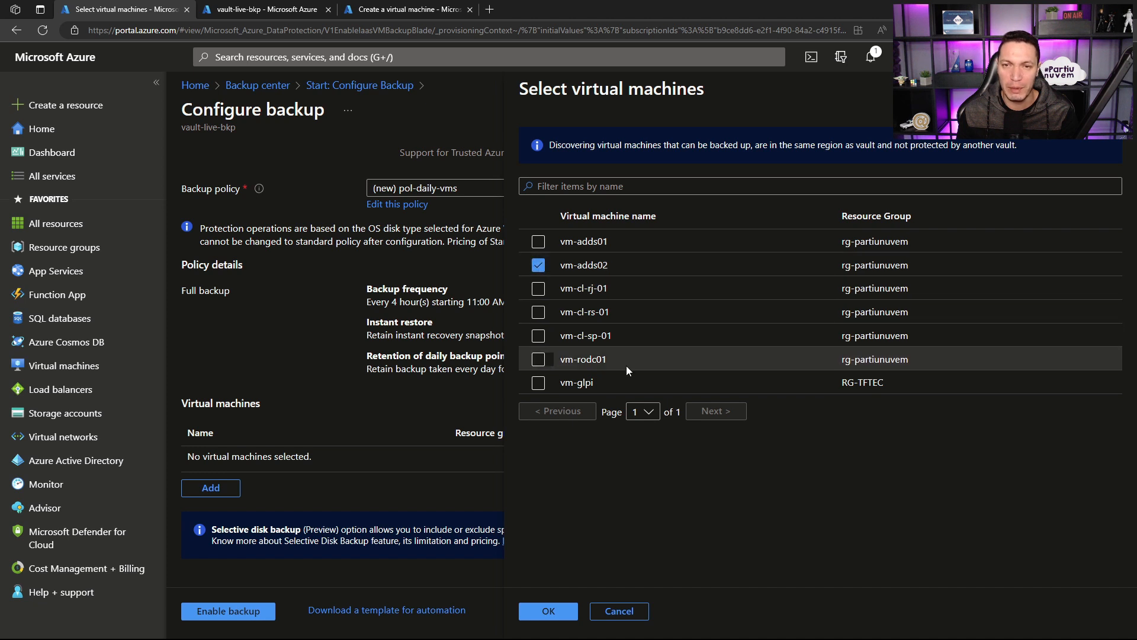
click(548, 613)
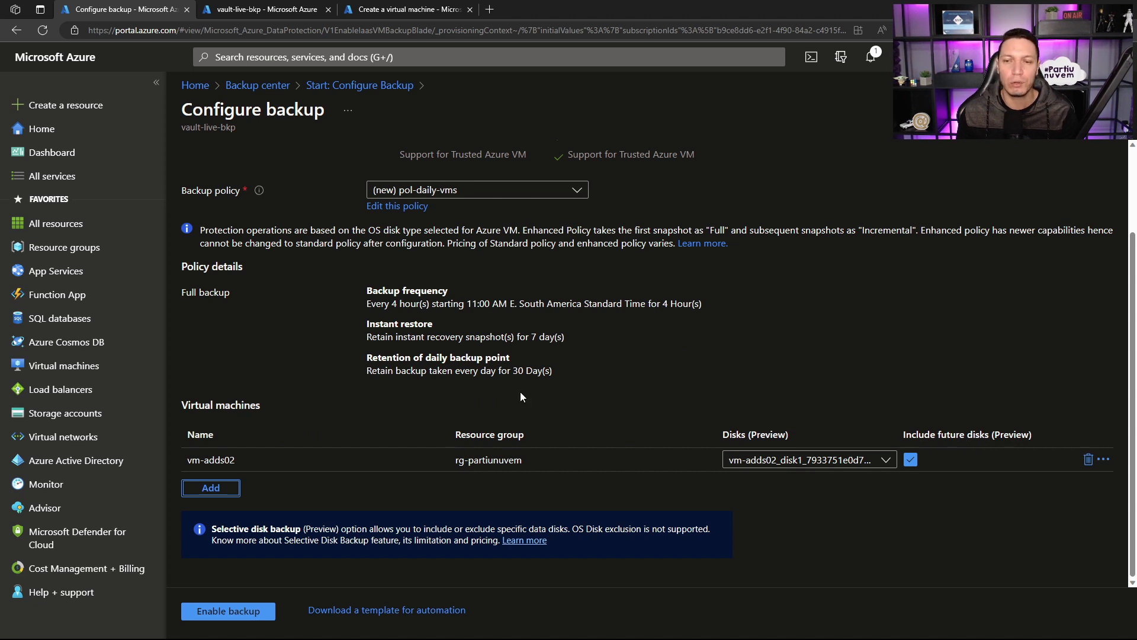
Step: Check which disks are included for vm-adds02 and enable the backup
click(806, 460)
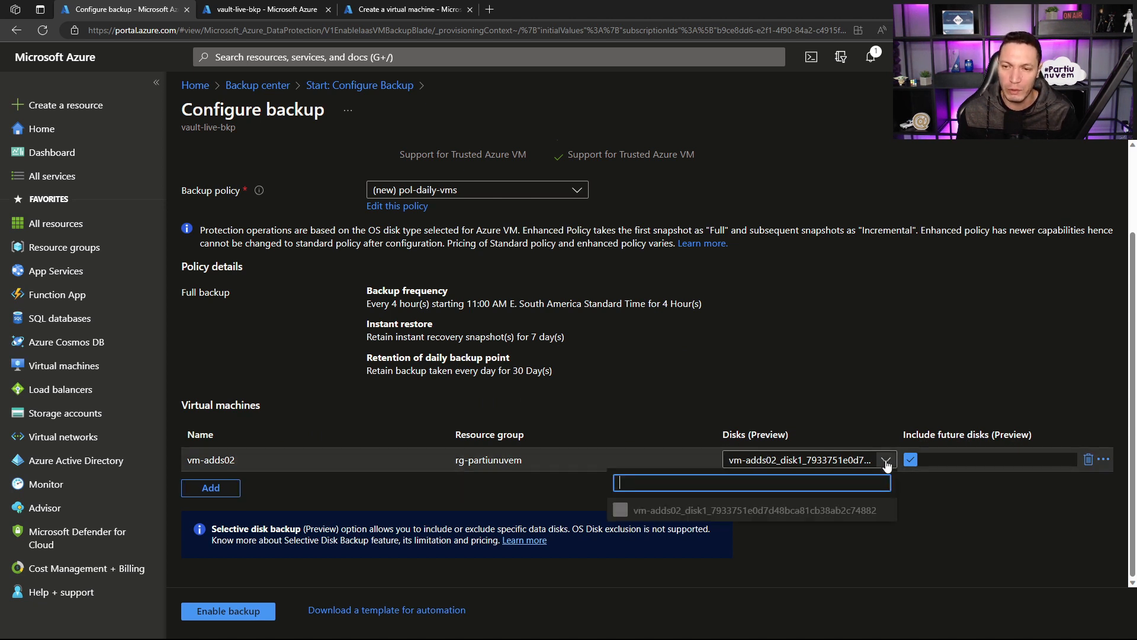
click(807, 407)
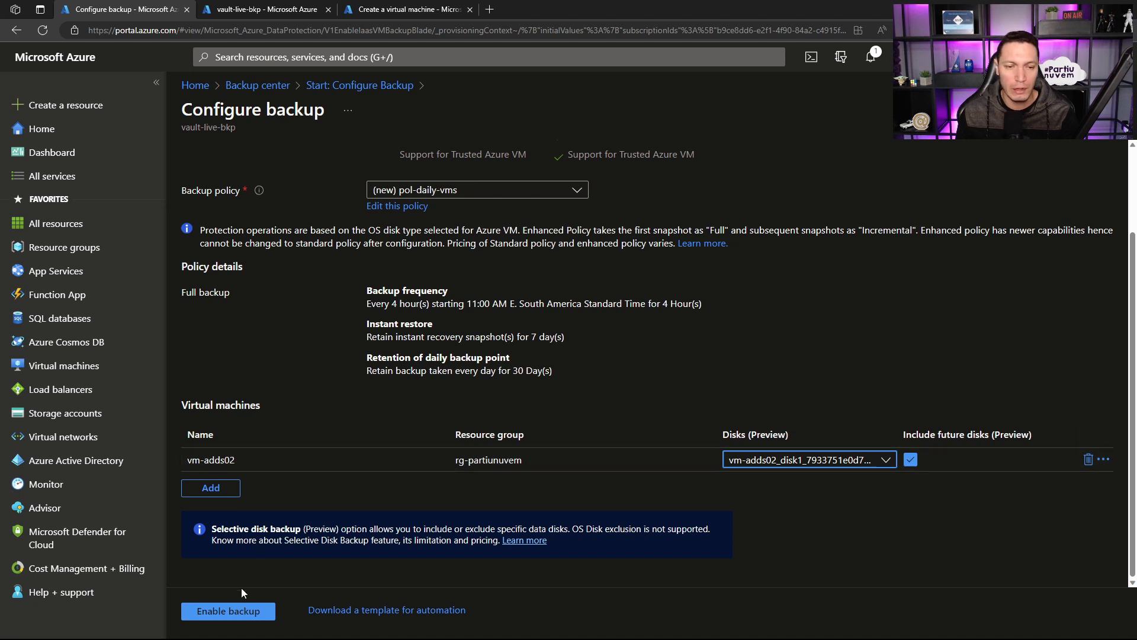
click(237, 611)
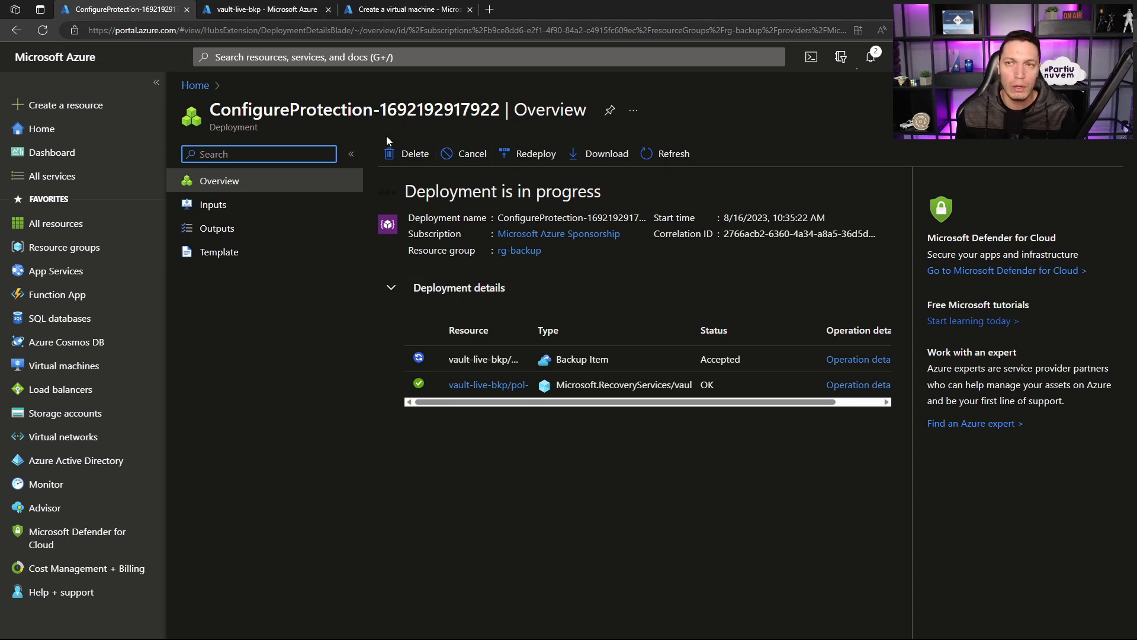
Step: Search for backup from the browser tab showing vault-live-bkp and open the Backup center
click(255, 13)
click(300, 55)
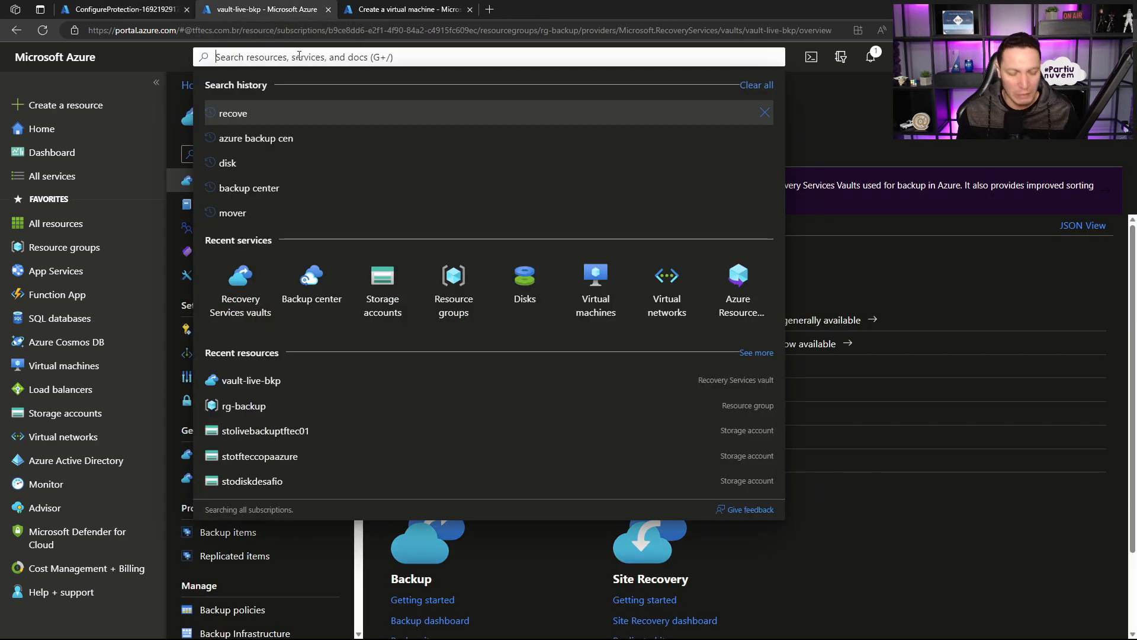
text(ce)
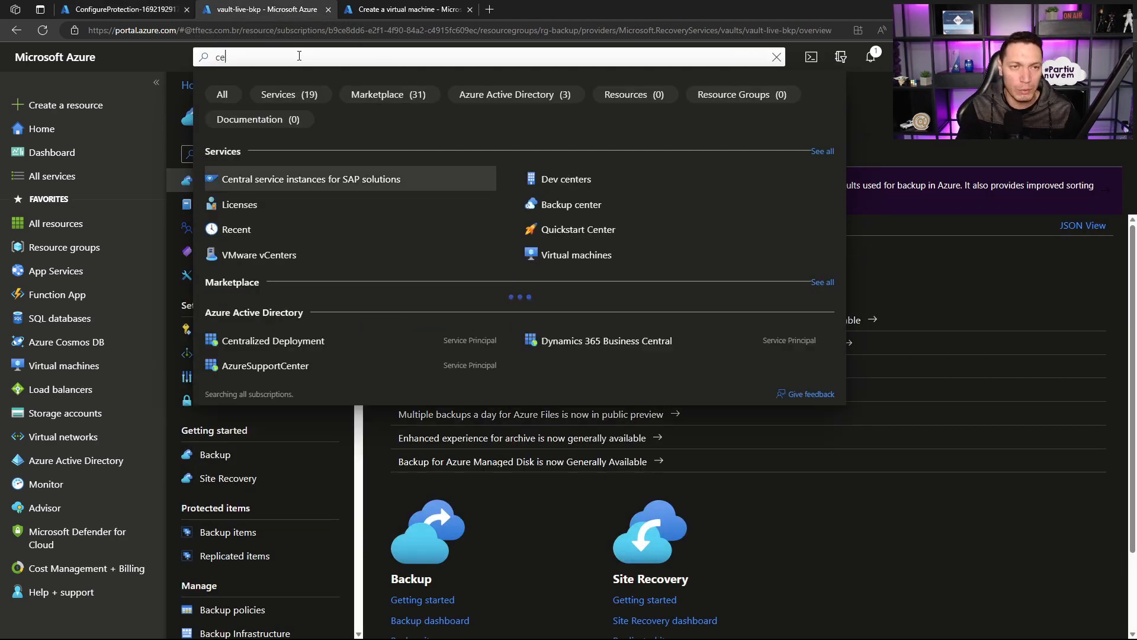
key(BackSpace)
key(BackSpace)
text(backup)
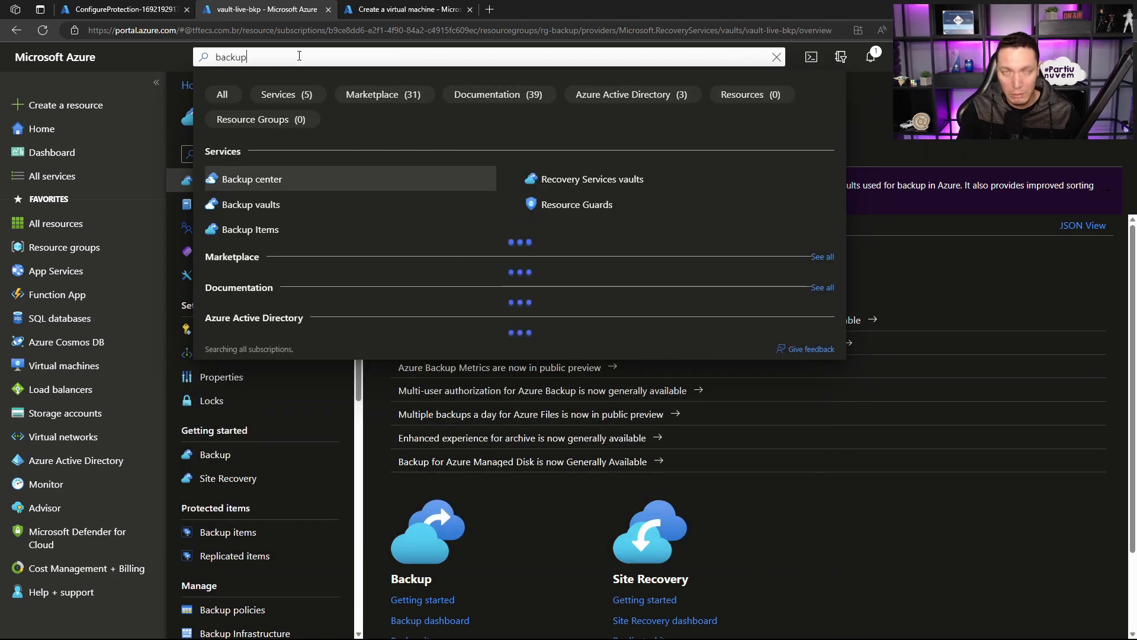
click(256, 180)
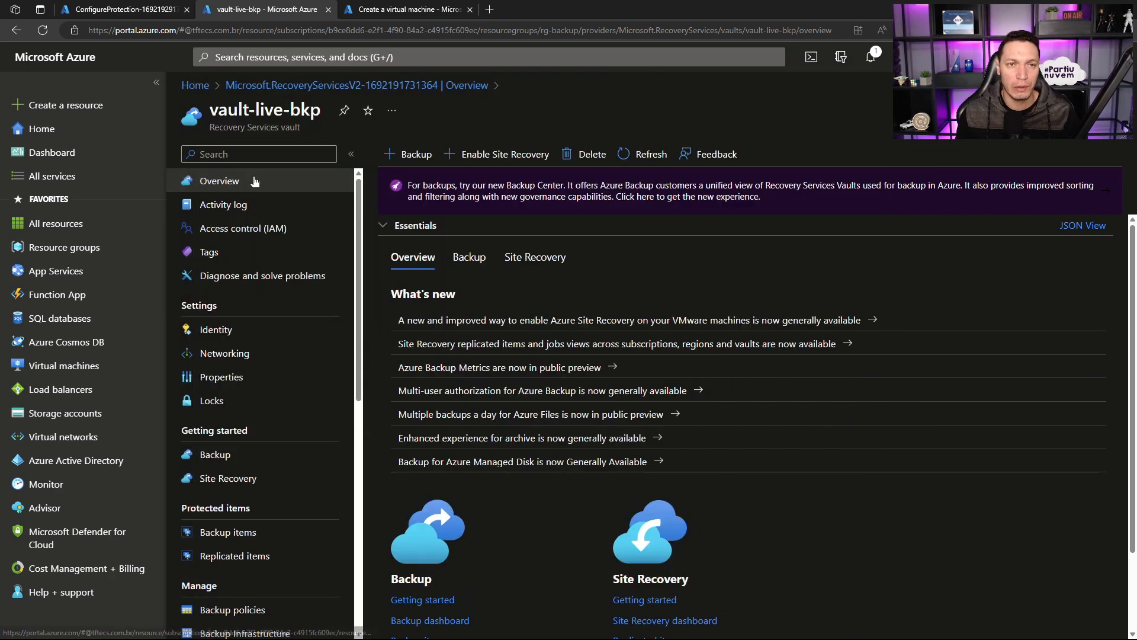
Step: Check the portal notifications and the progress of the backup protection deployment, then return to the Backup center
click(871, 58)
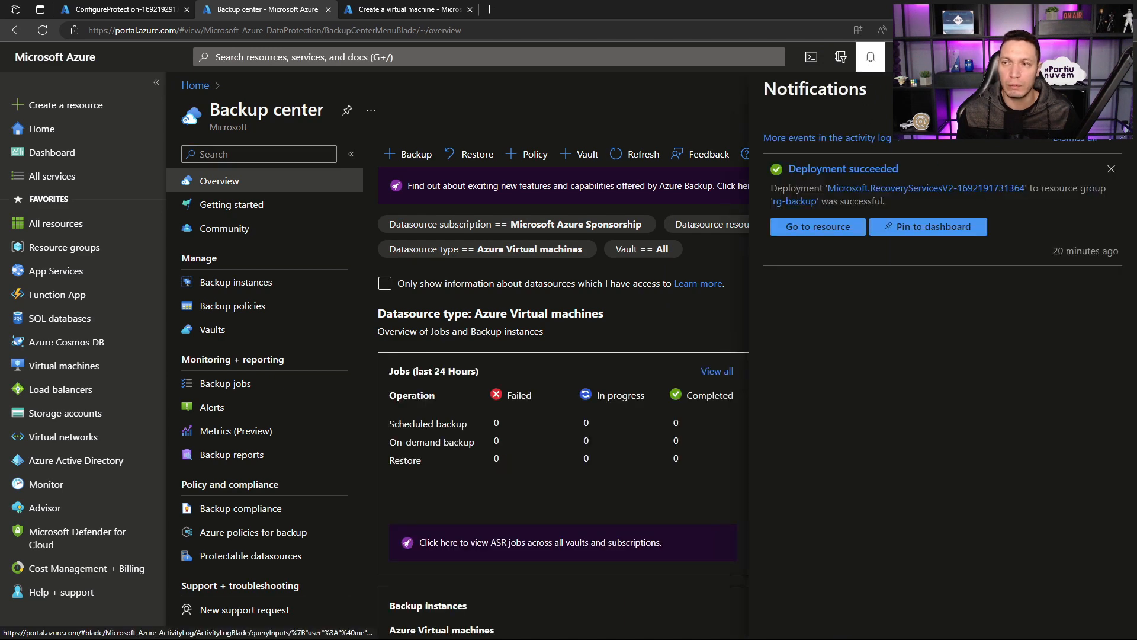
click(130, 9)
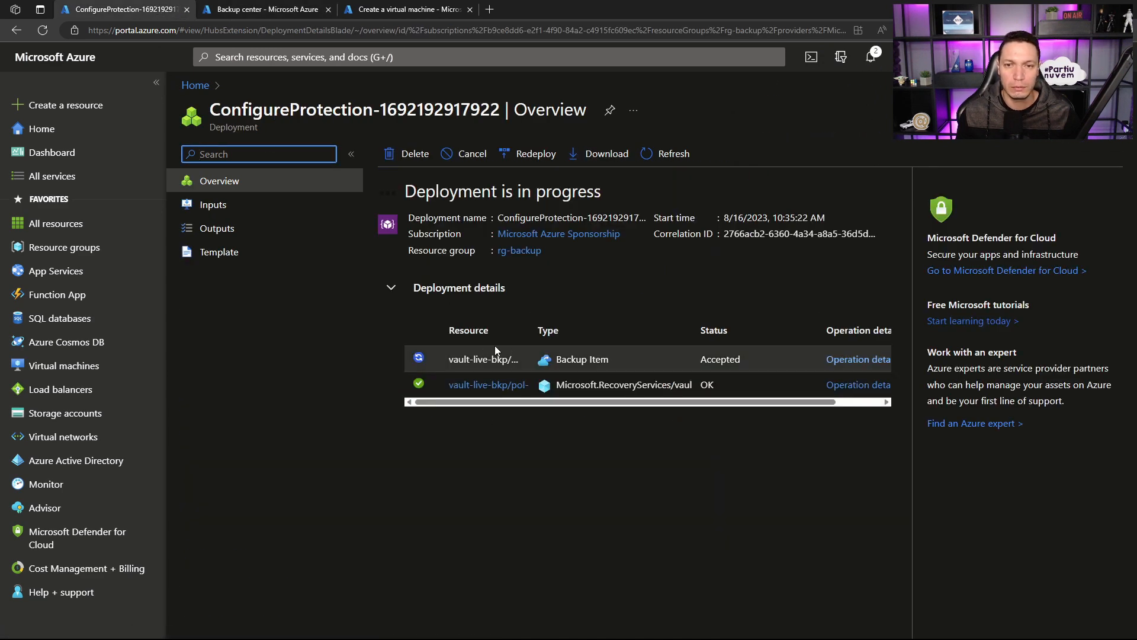
click(277, 10)
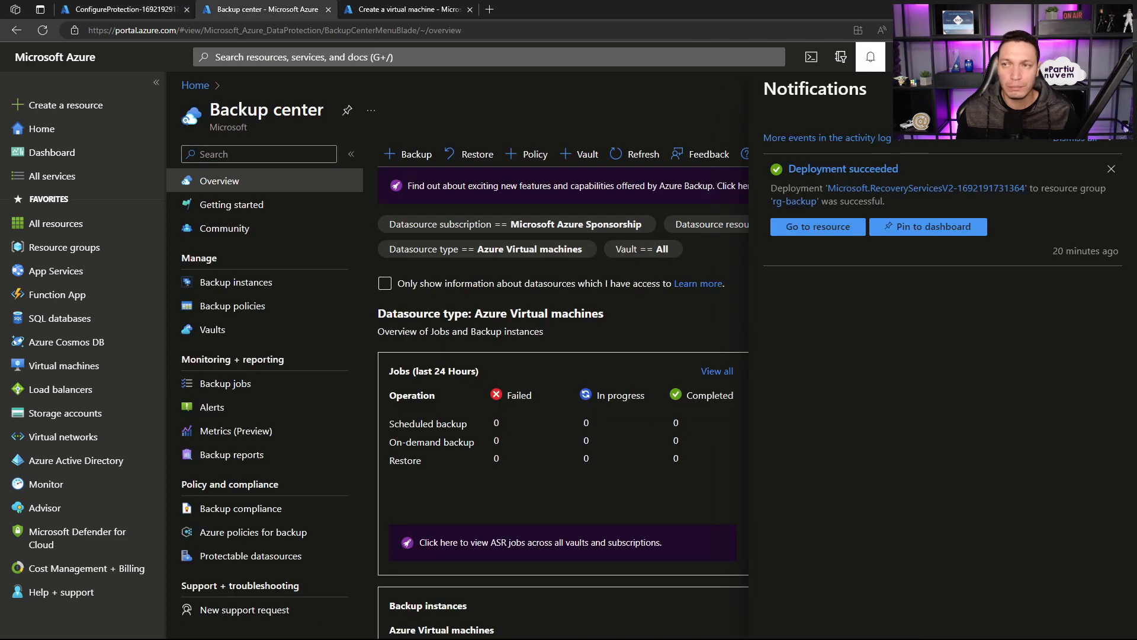
click(1111, 89)
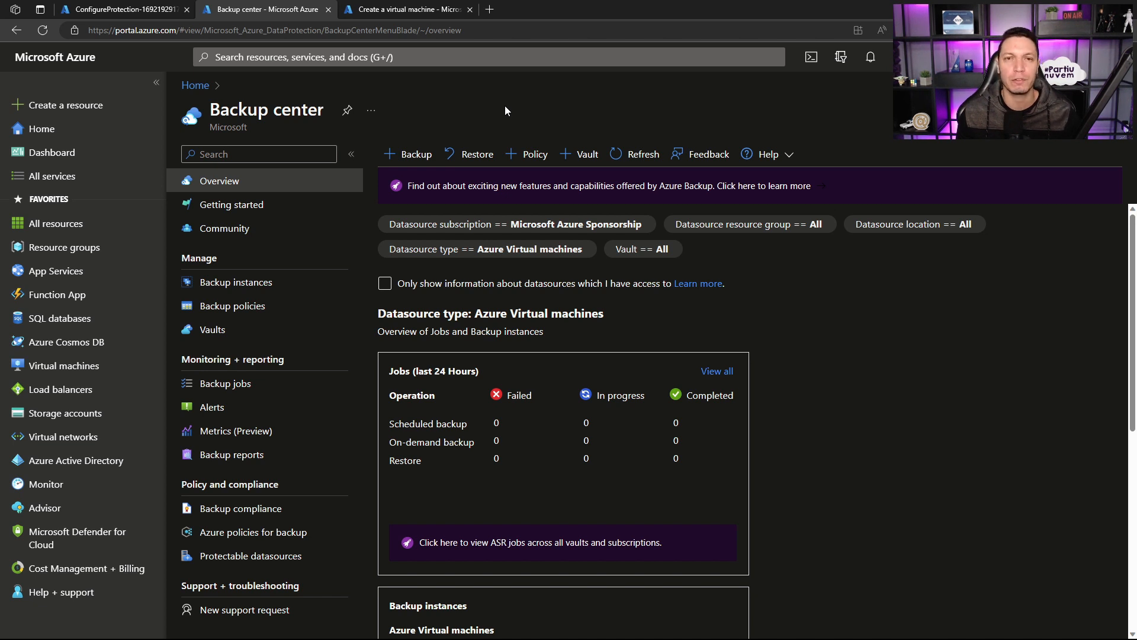
Step: Start configuring another backup with Azure Disks as the datasource type and read its description
click(410, 153)
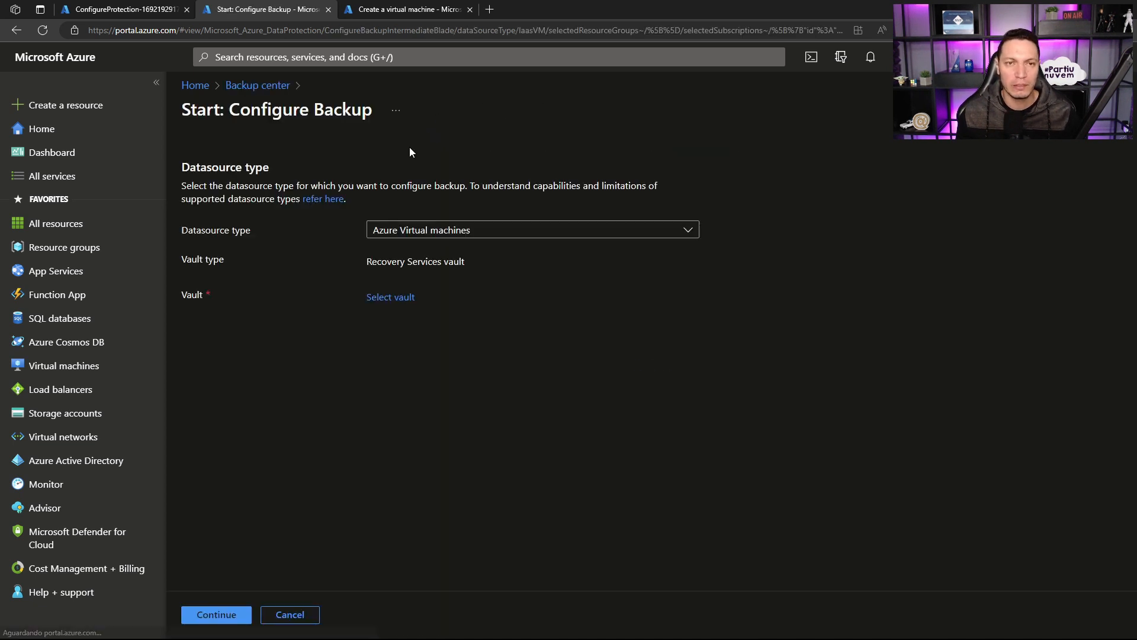
click(454, 232)
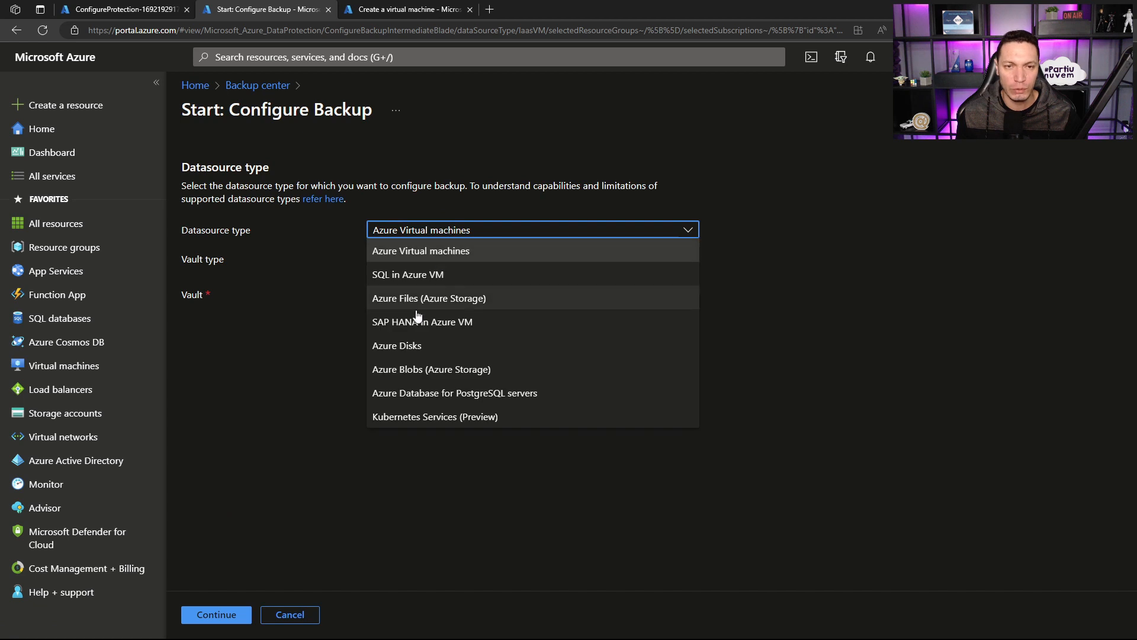
click(440, 340)
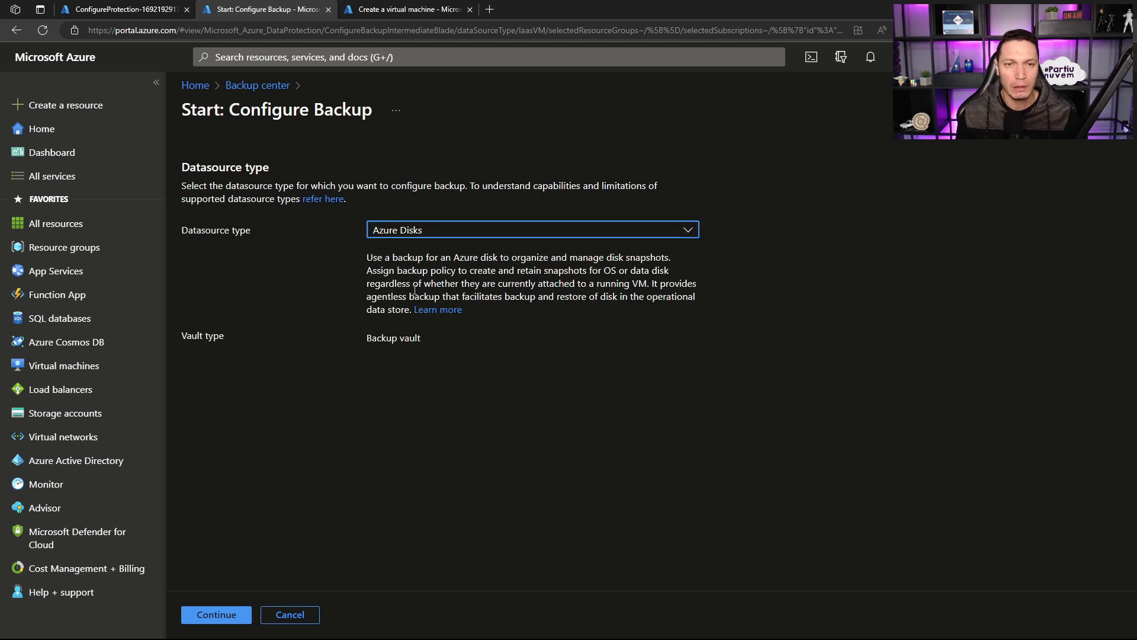
drag(374, 262, 668, 274)
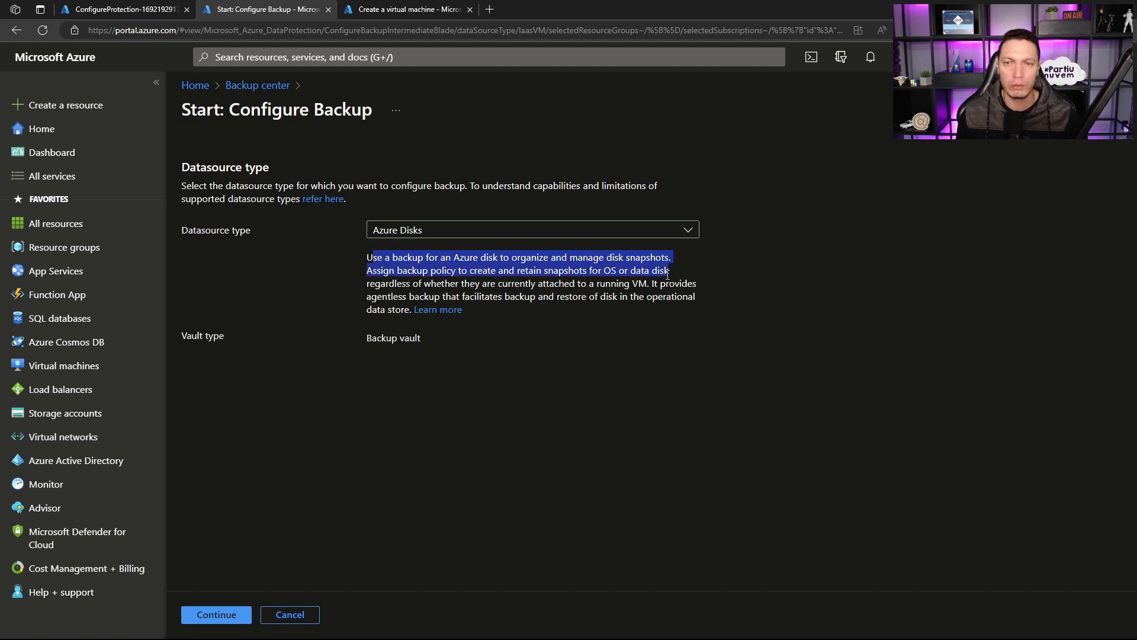
click(654, 305)
Step: Search for disk from the browser tab with the unfinished virtual machine, discard its edits and view the Disks list
click(409, 9)
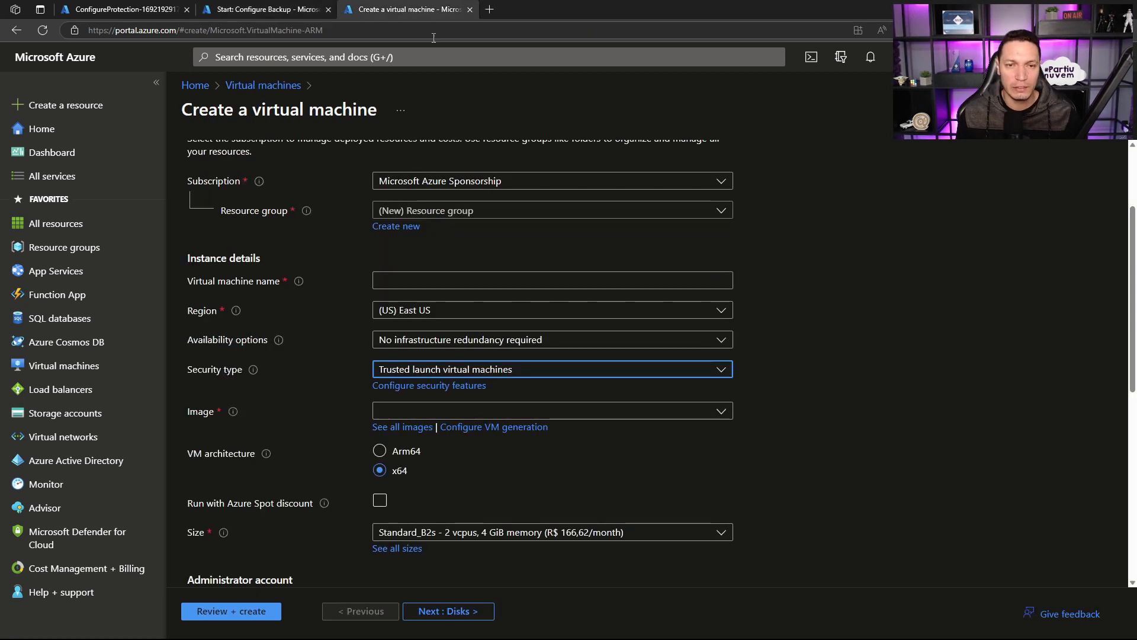
click(371, 56)
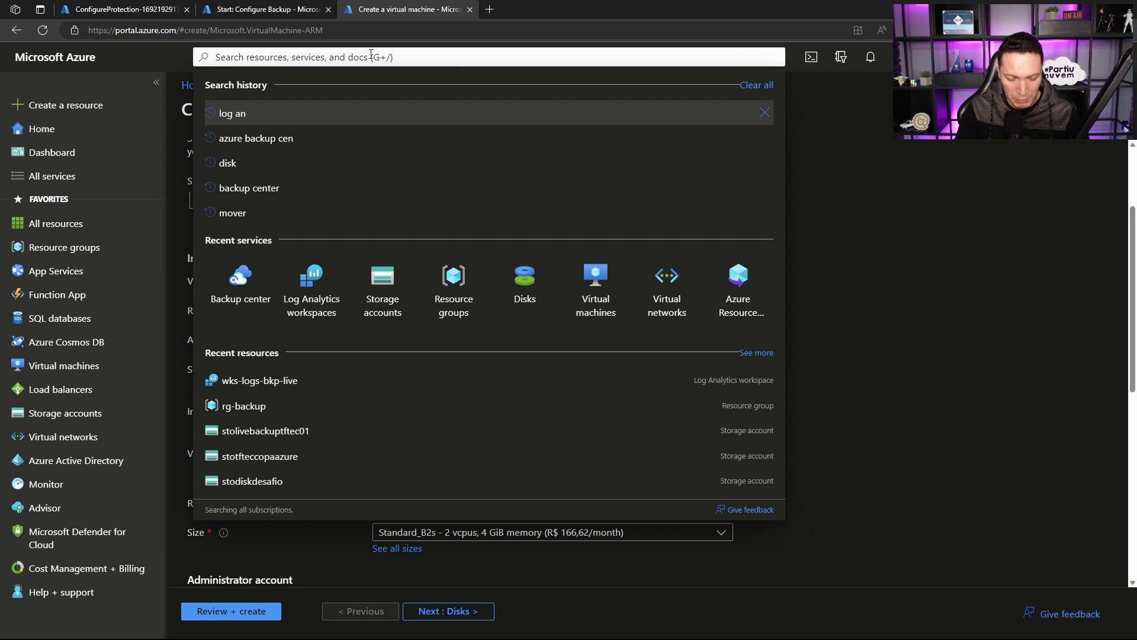
text(disk)
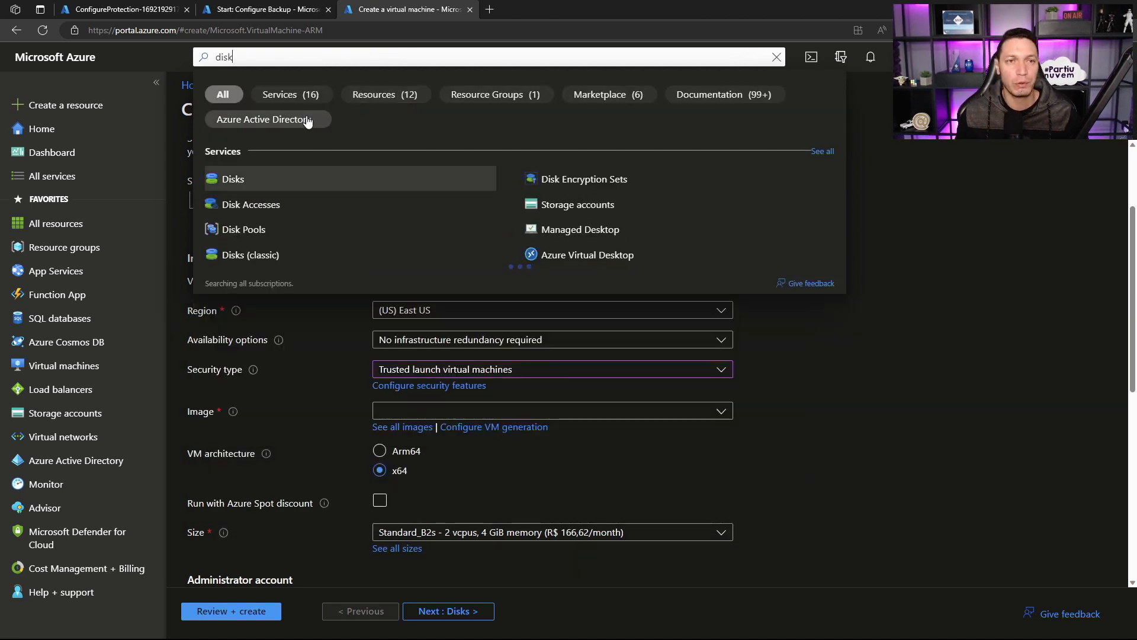
click(245, 171)
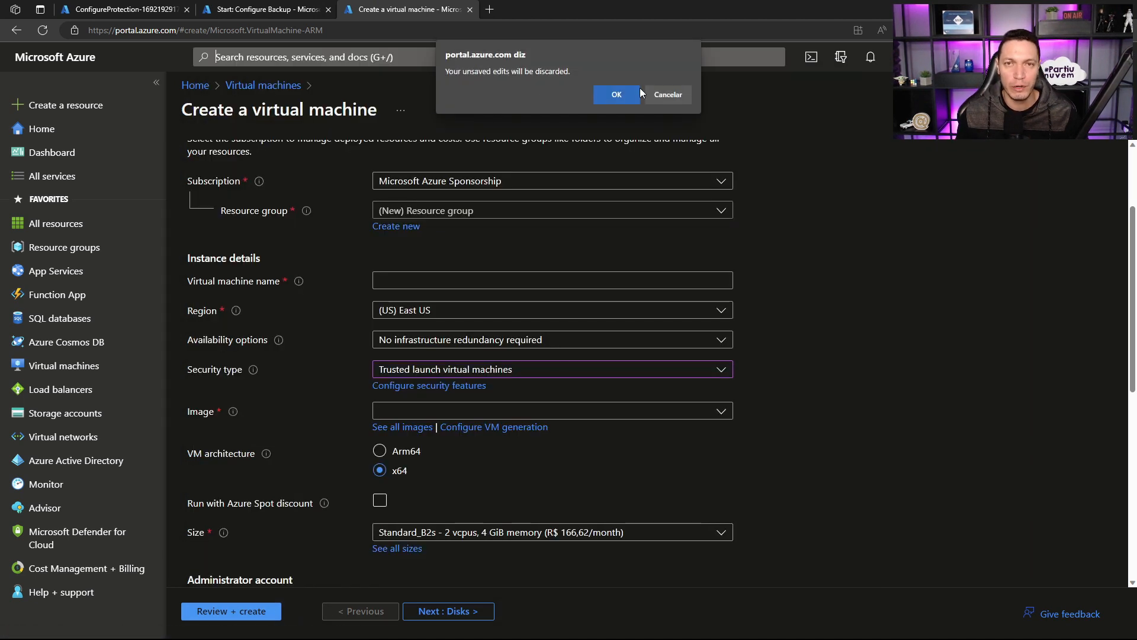
click(616, 94)
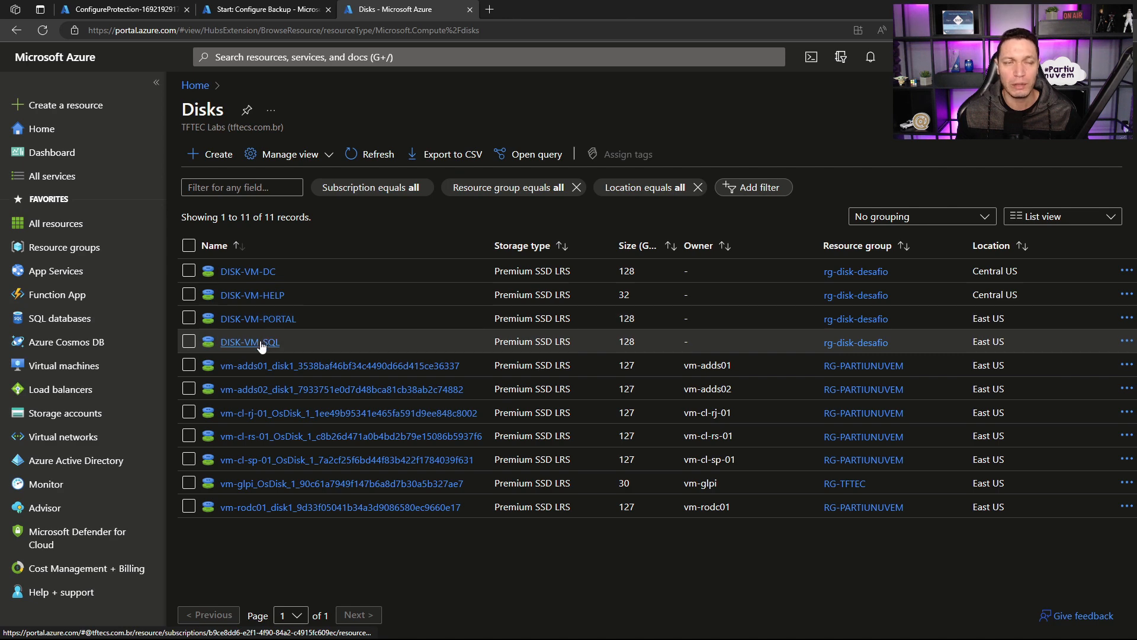
Step: Return to the Azure Disks backup setup, continue to its configuration and check which Backup vaults can be selected
click(258, 6)
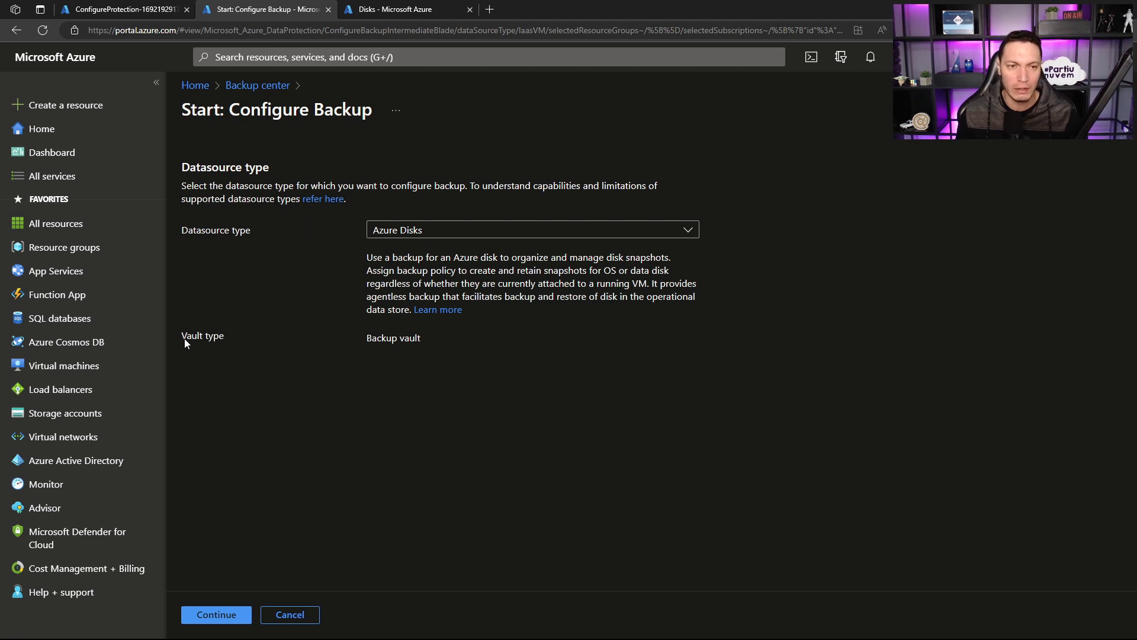
drag(388, 339, 418, 340)
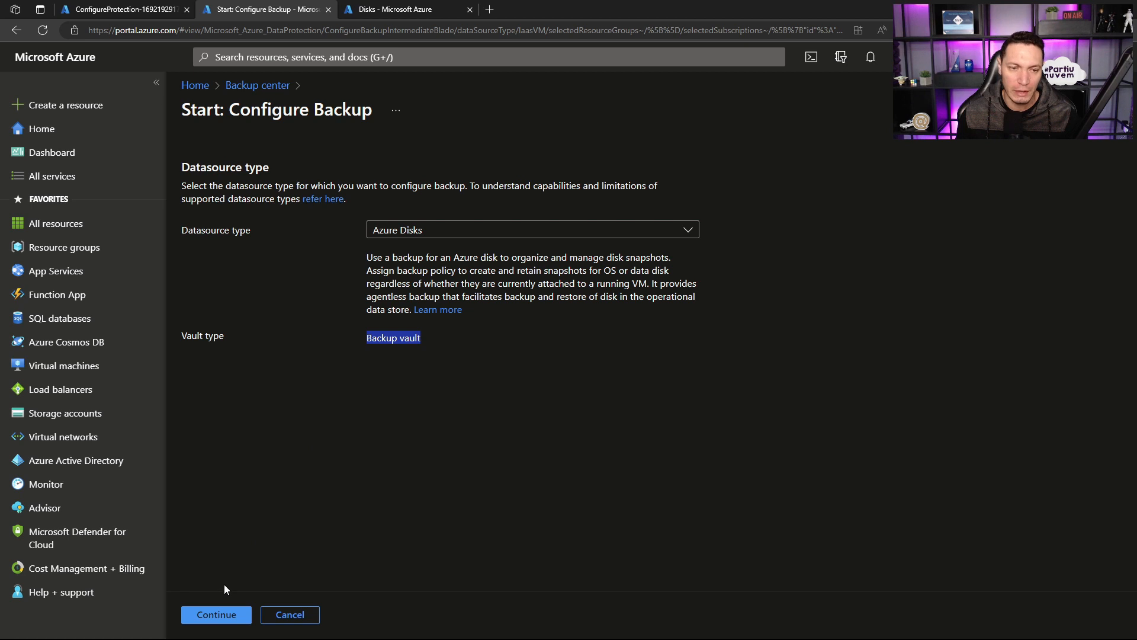
click(229, 614)
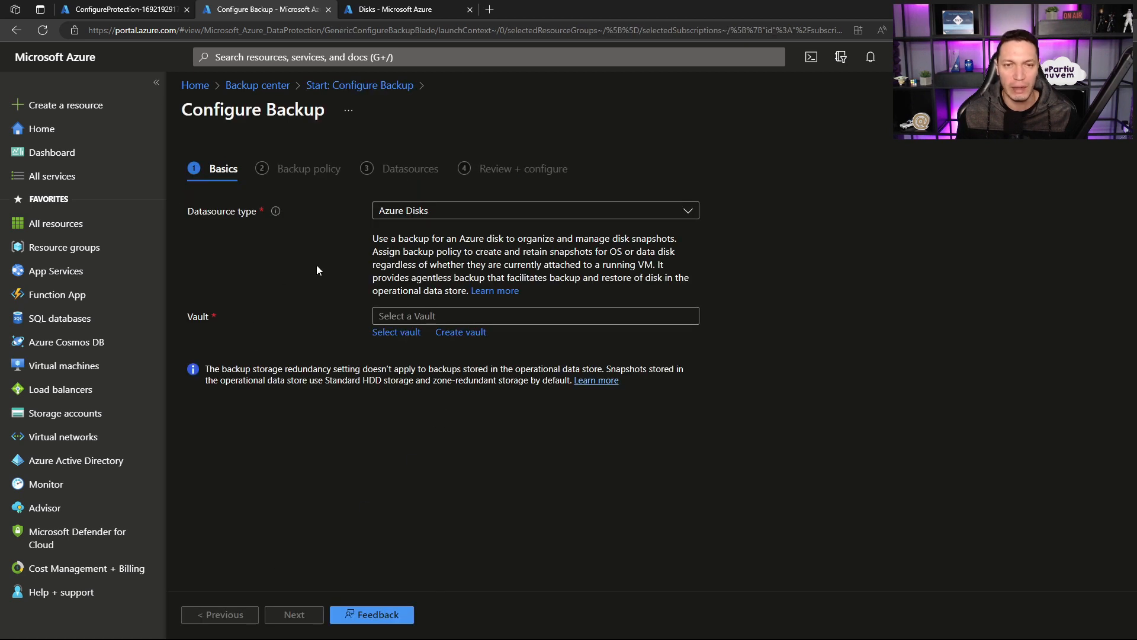
click(540, 317)
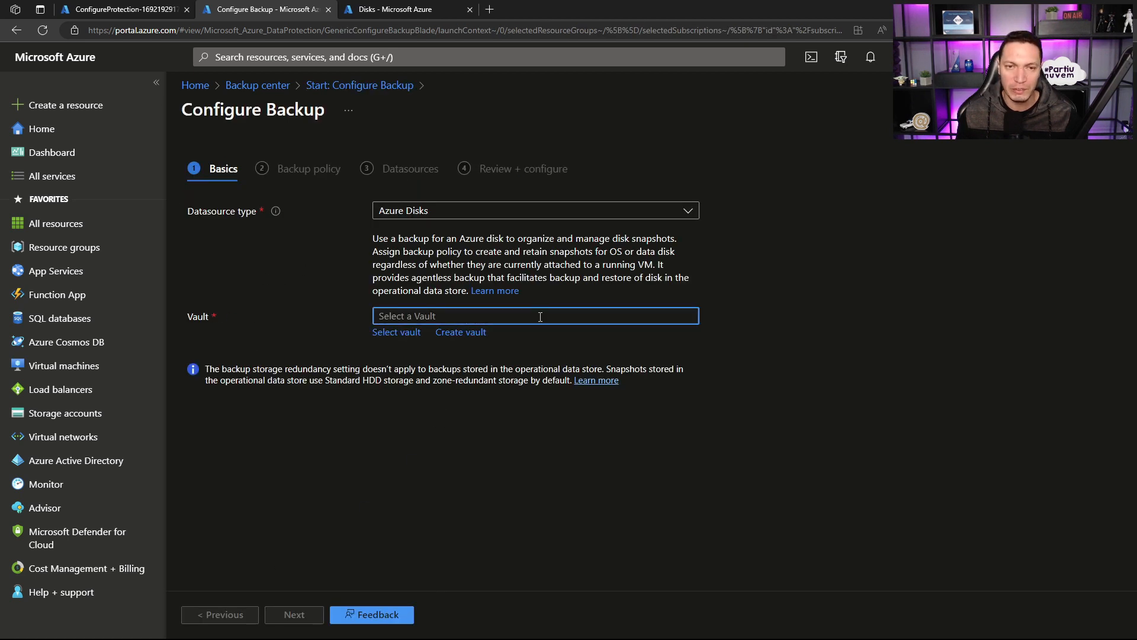
click(388, 332)
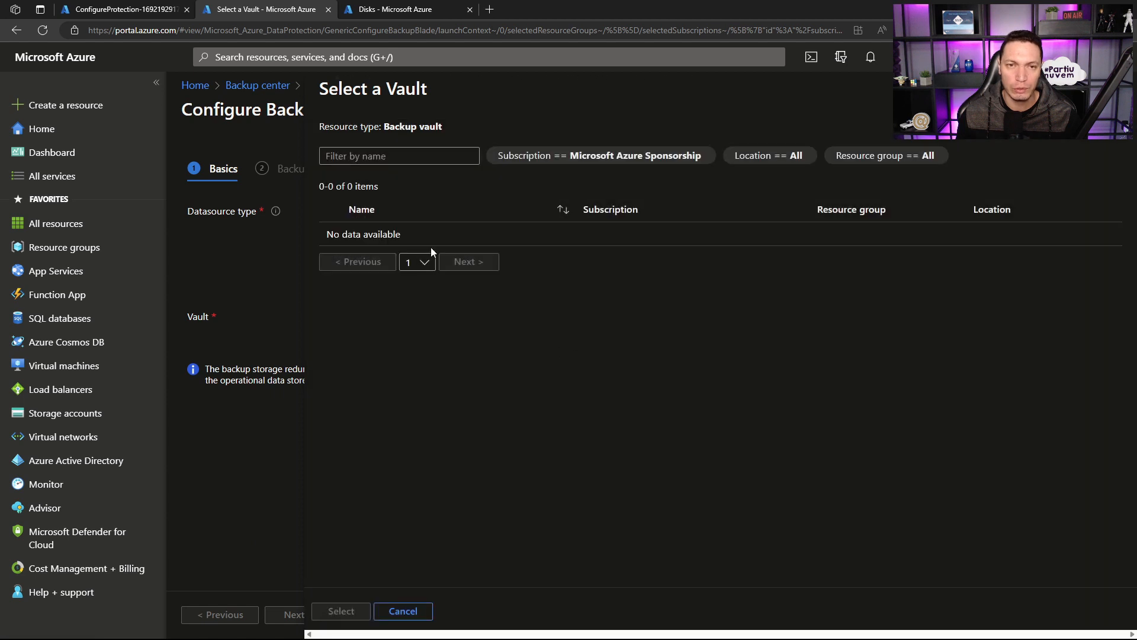
click(1121, 89)
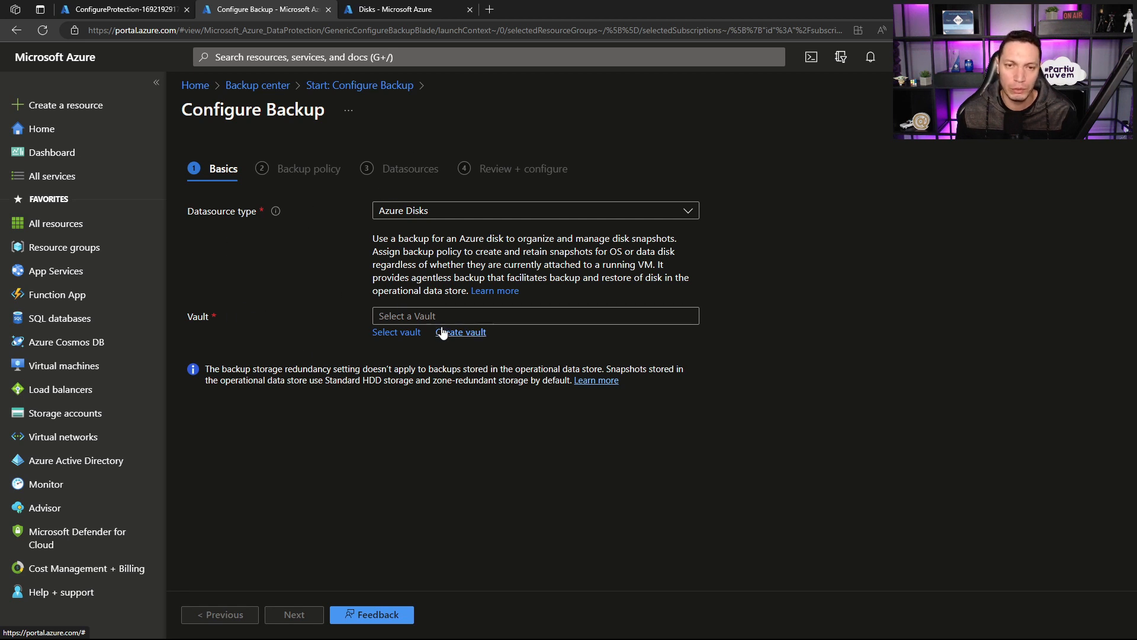
Step: Start a new Backup vault named vaut-bkp-disks in resource group rg-backup with Locally-redundant backup storage
click(462, 333)
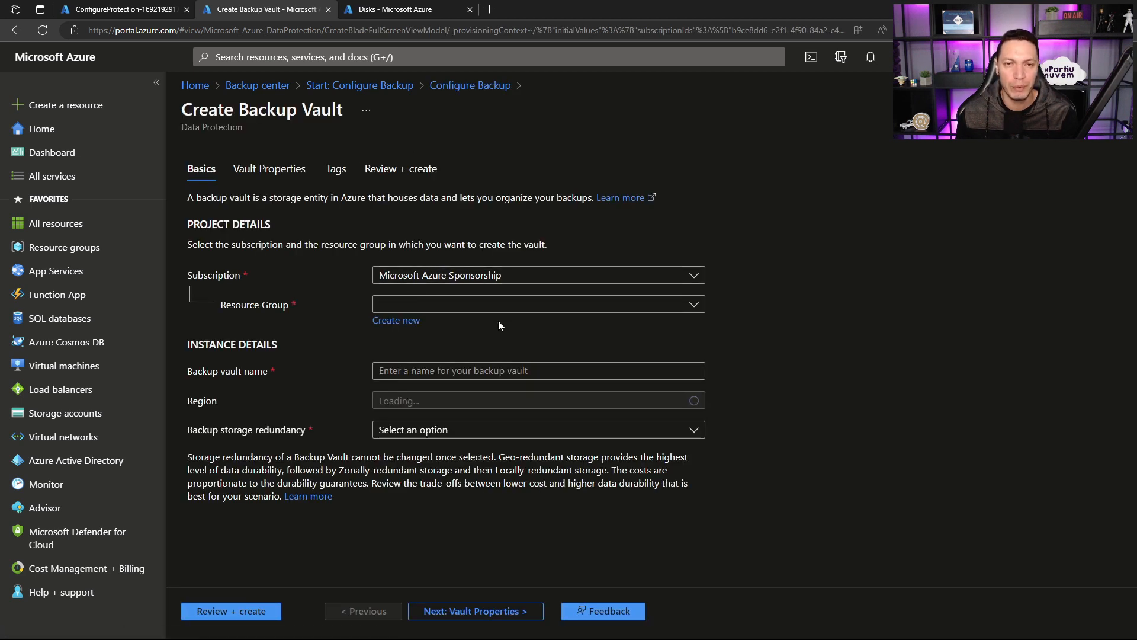
click(501, 309)
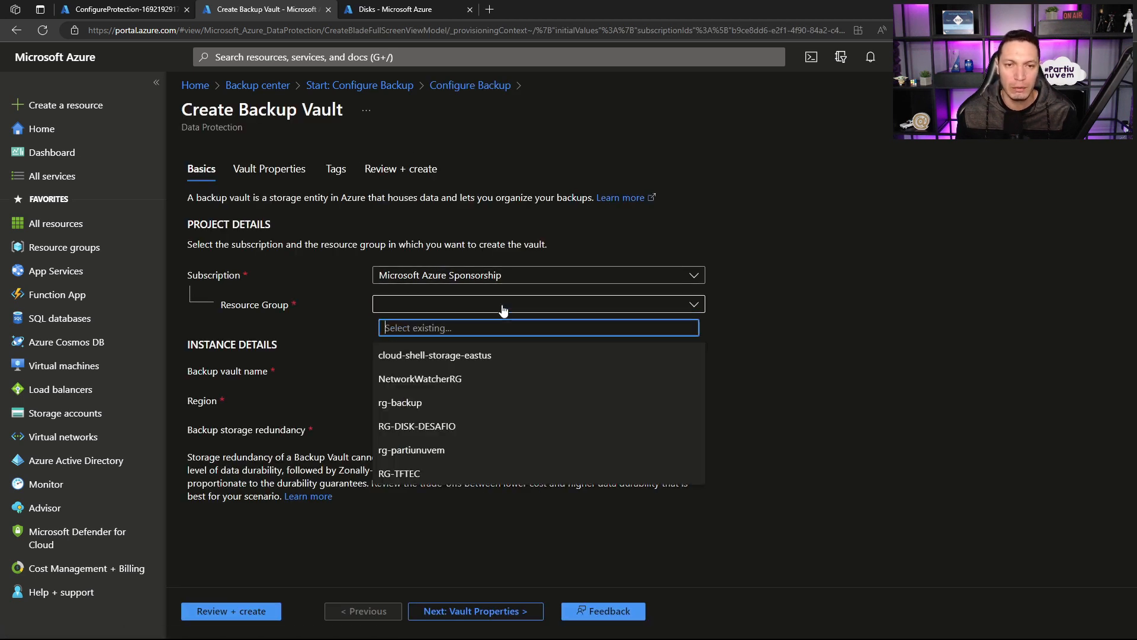
click(409, 400)
click(417, 369)
text(va)
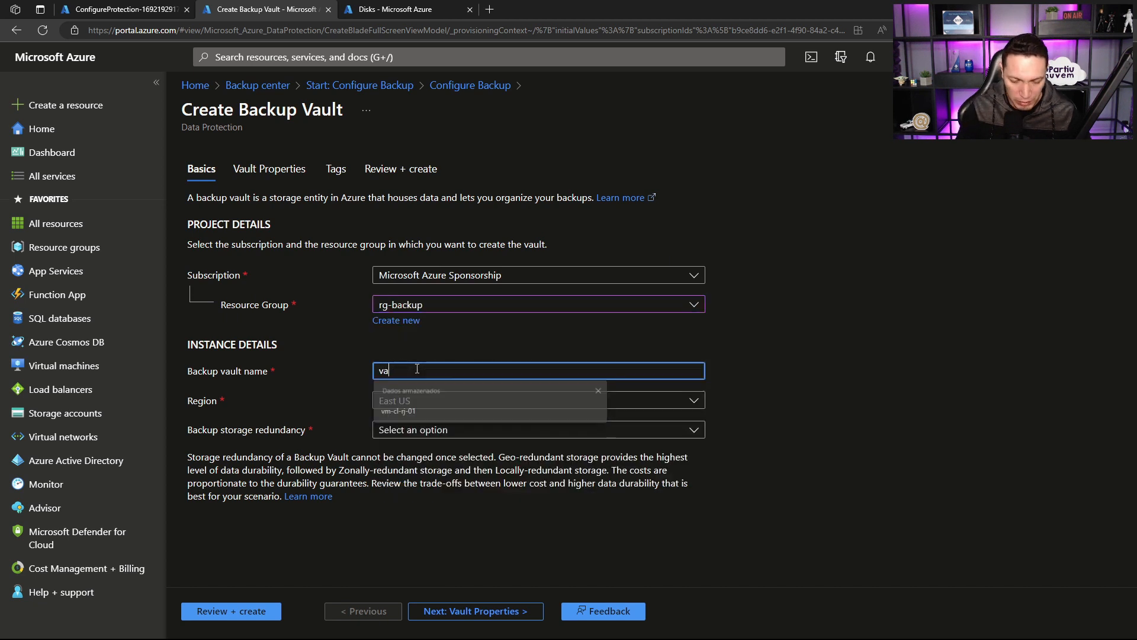
text(ut-b)
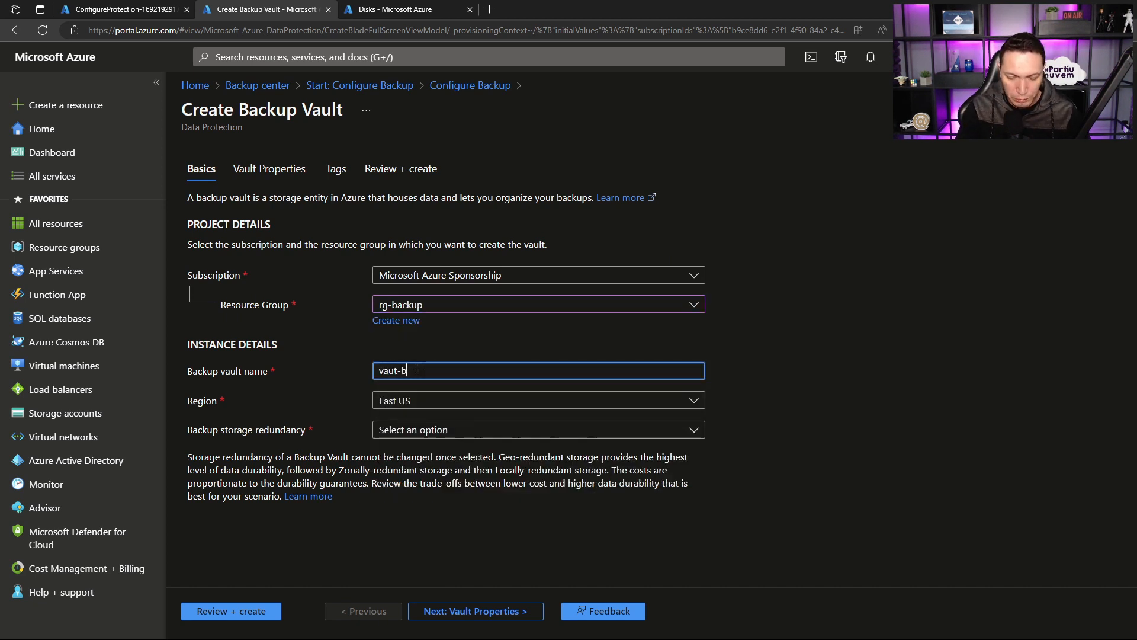
text(kp-disks)
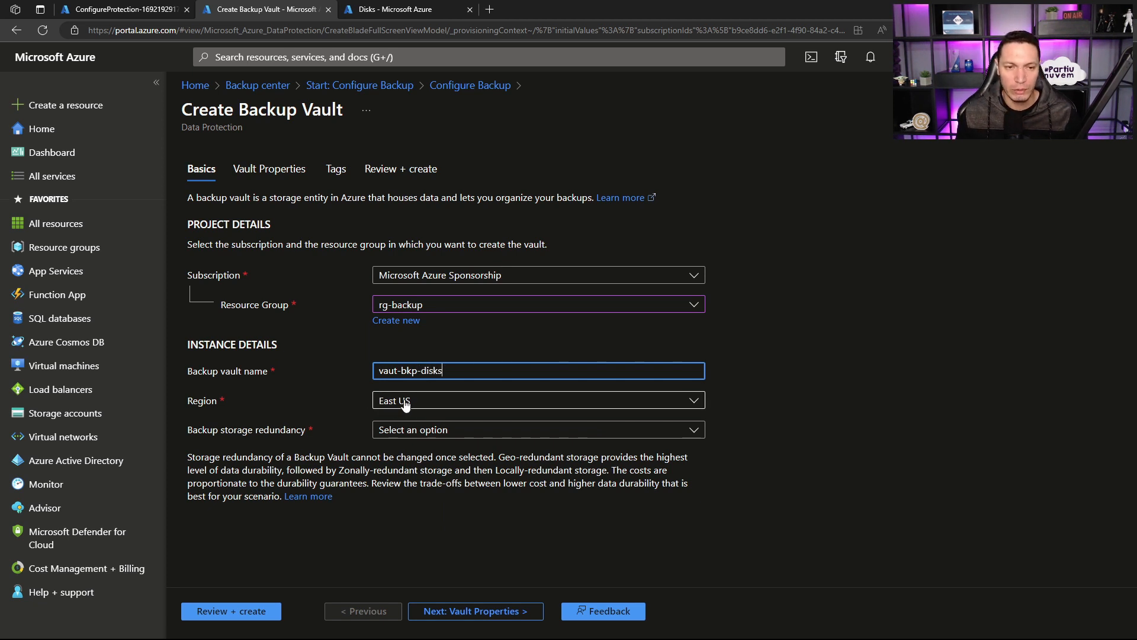
click(414, 432)
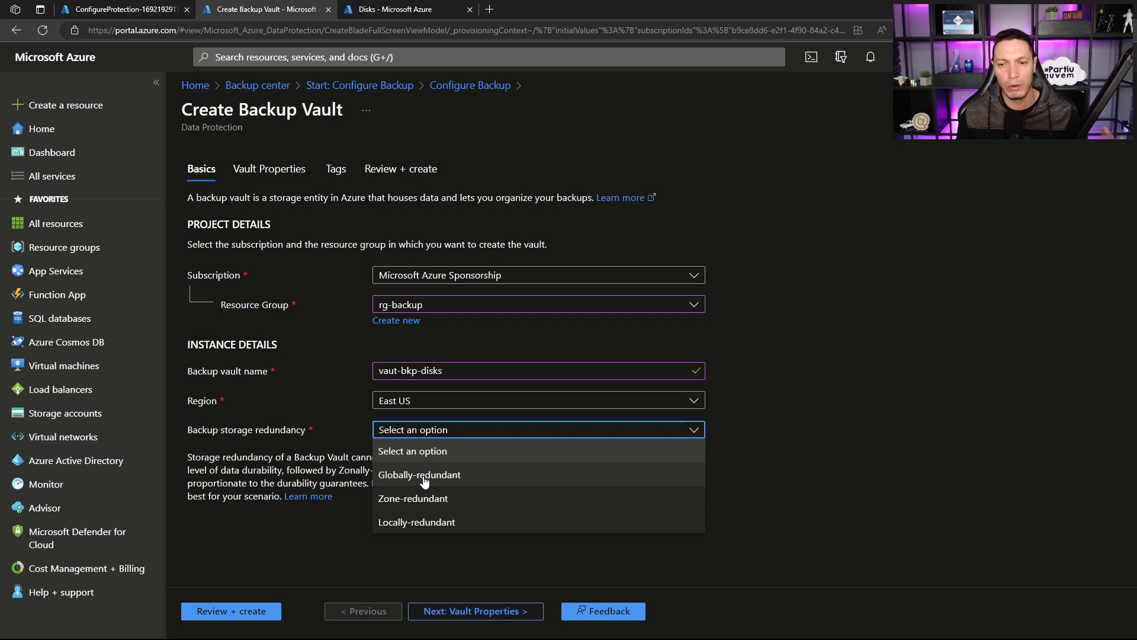
click(419, 522)
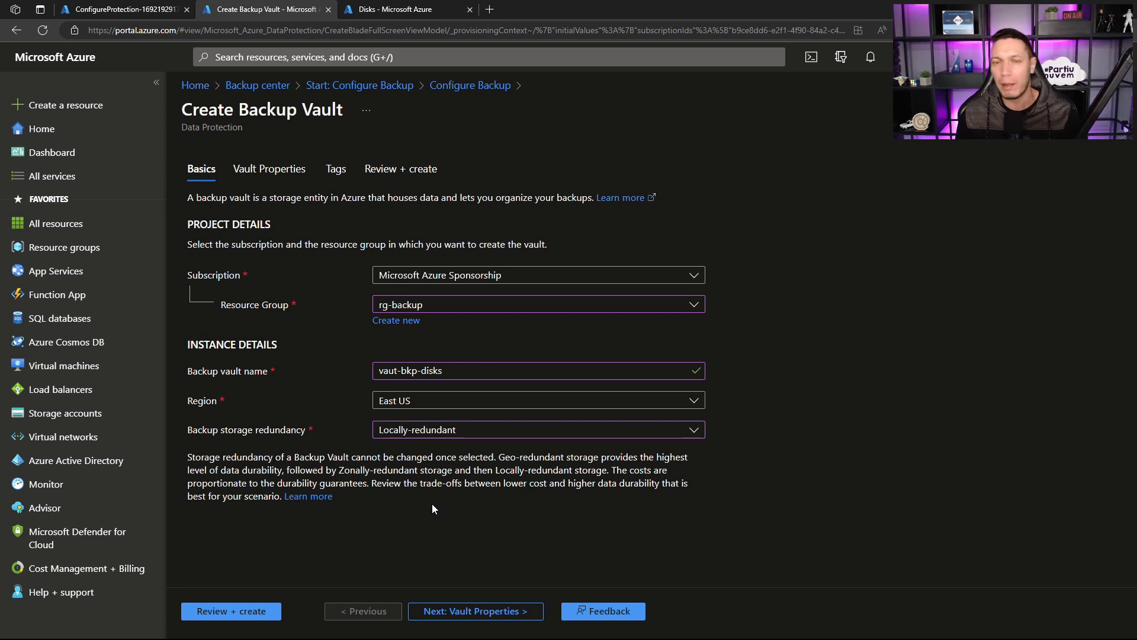
Step: Proceed to the vault properties and read the description of the immutability option
click(477, 611)
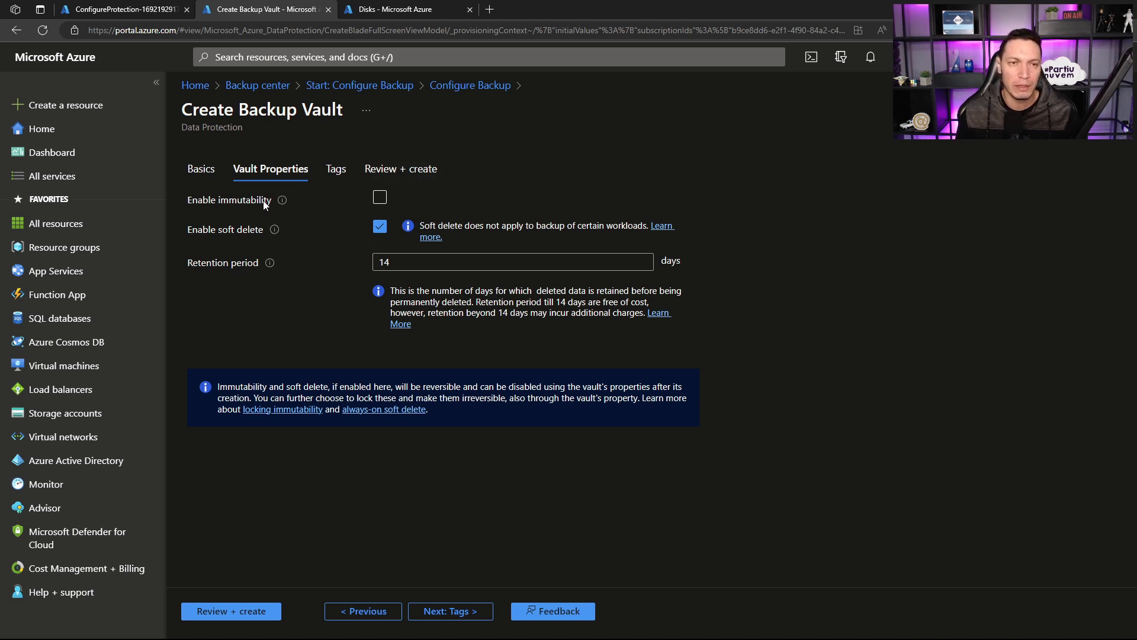
mouse_move(279, 201)
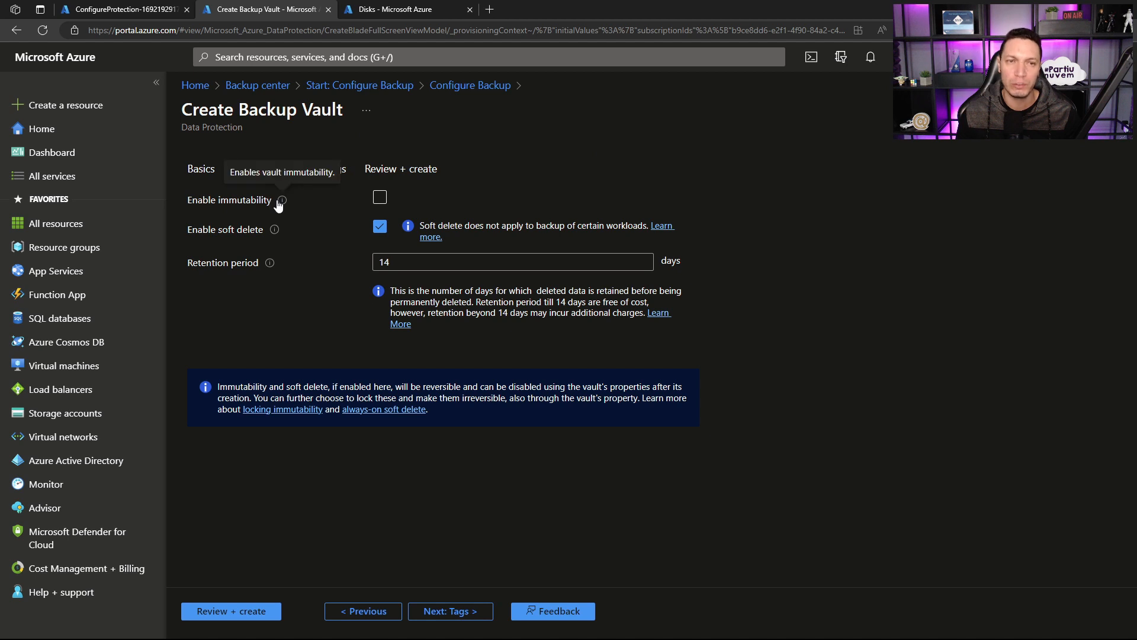
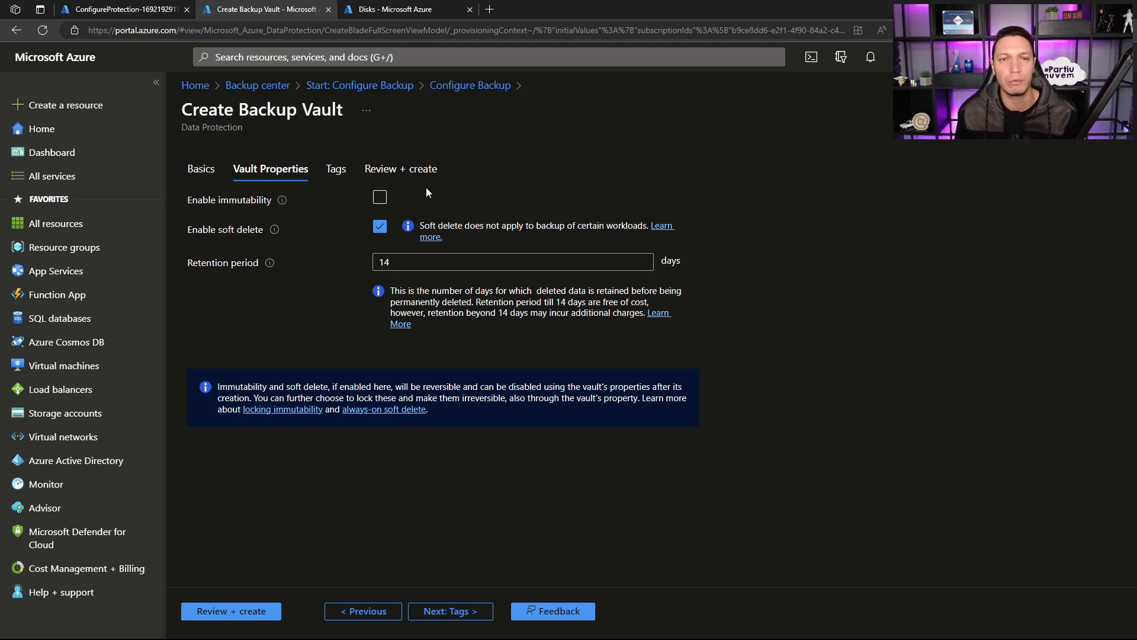
Step: Try out the immutability option, leave it disabled with soft delete on, skip the tags and create the Backup vault vaut-bkp-disks
click(382, 199)
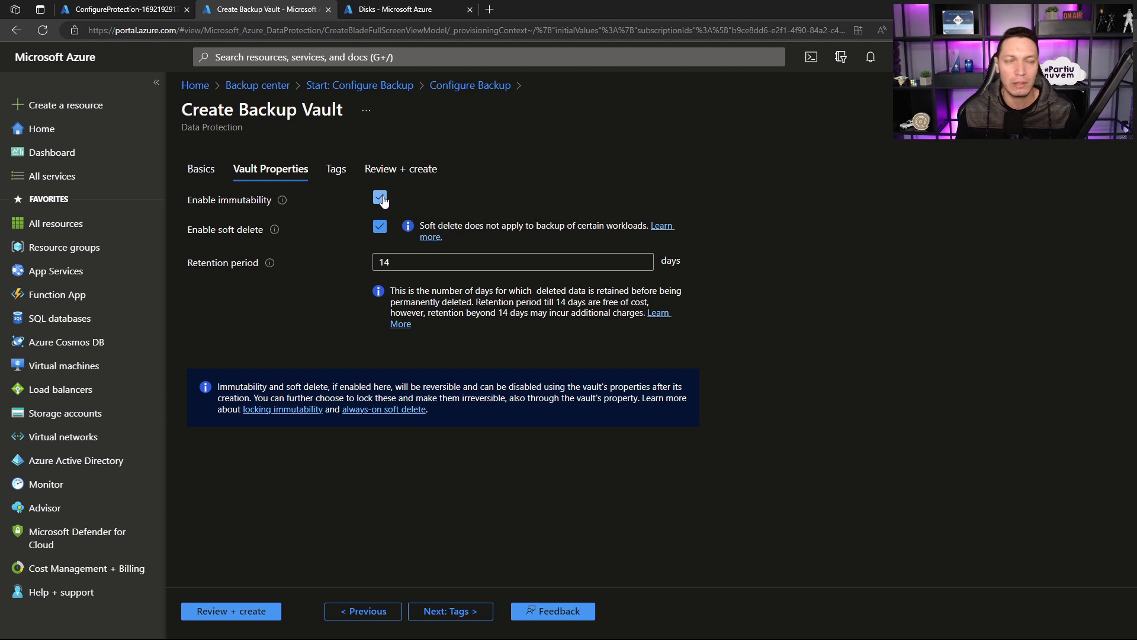
click(381, 199)
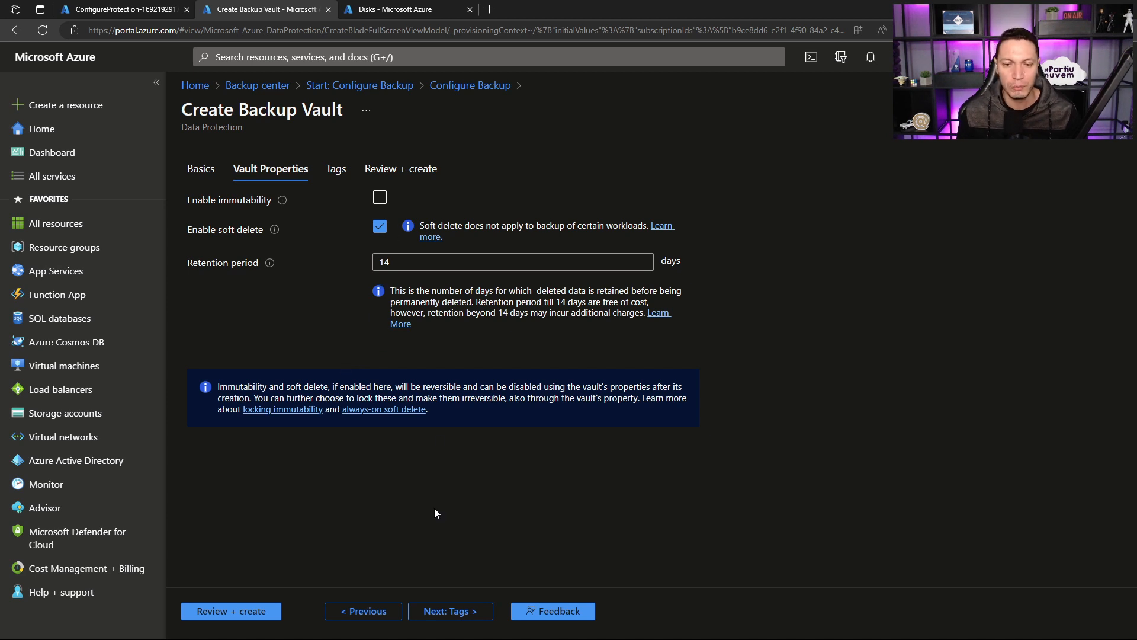
click(446, 612)
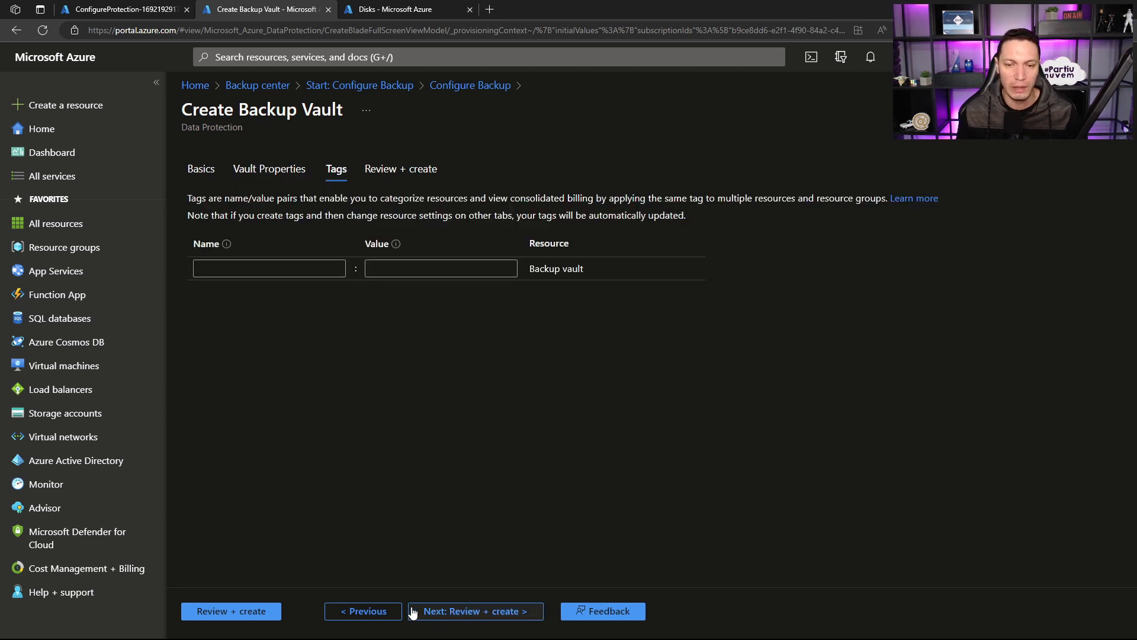
click(273, 616)
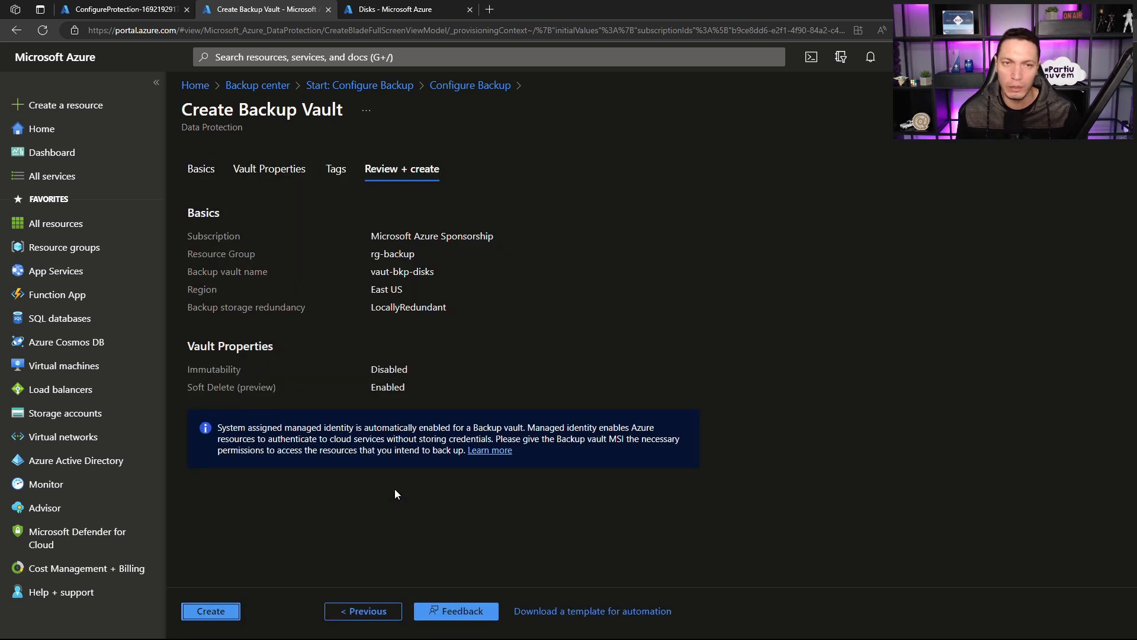
click(215, 611)
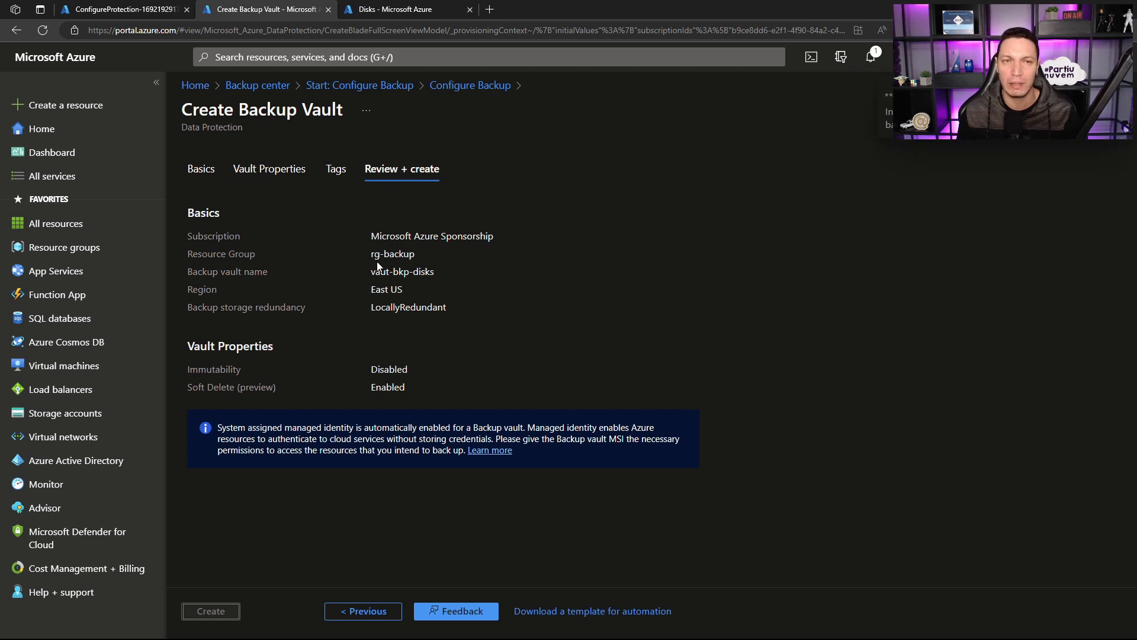
Step: Check the last backup status of vm-adds02 in vault-live-bkp's backup items, and view the Virtual machines list in the Disks browser tab
click(98, 8)
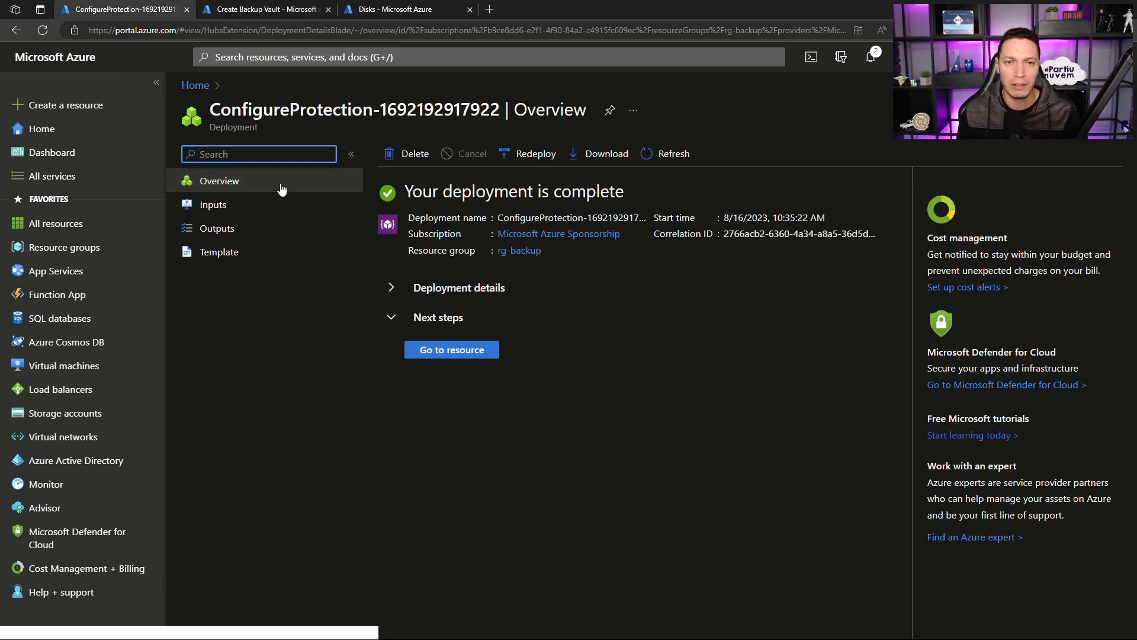
click(440, 349)
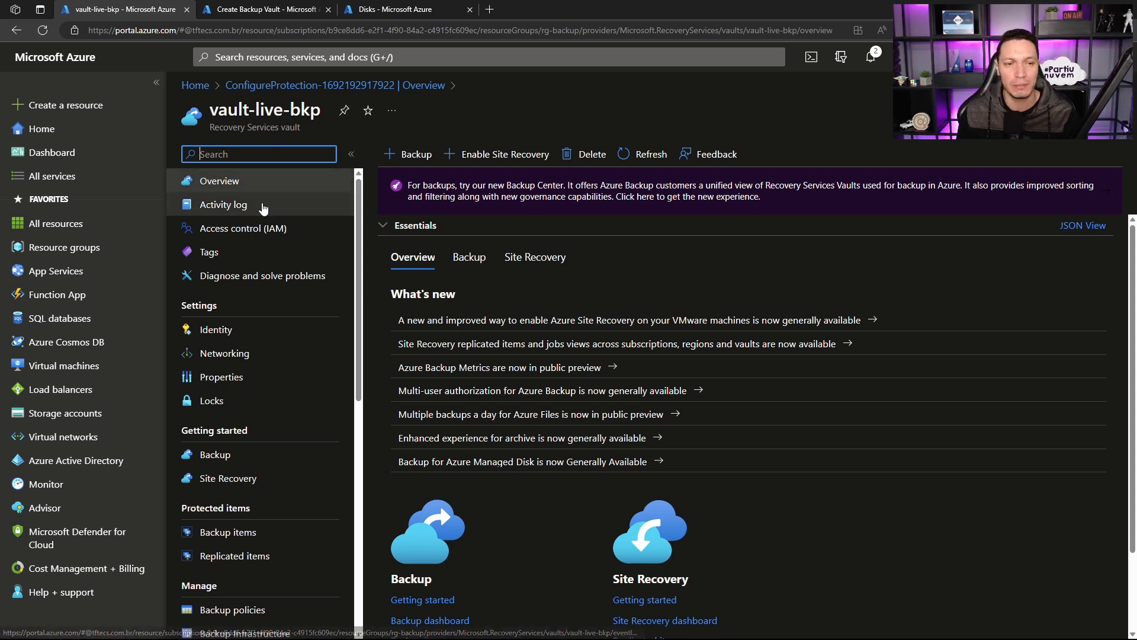
click(223, 531)
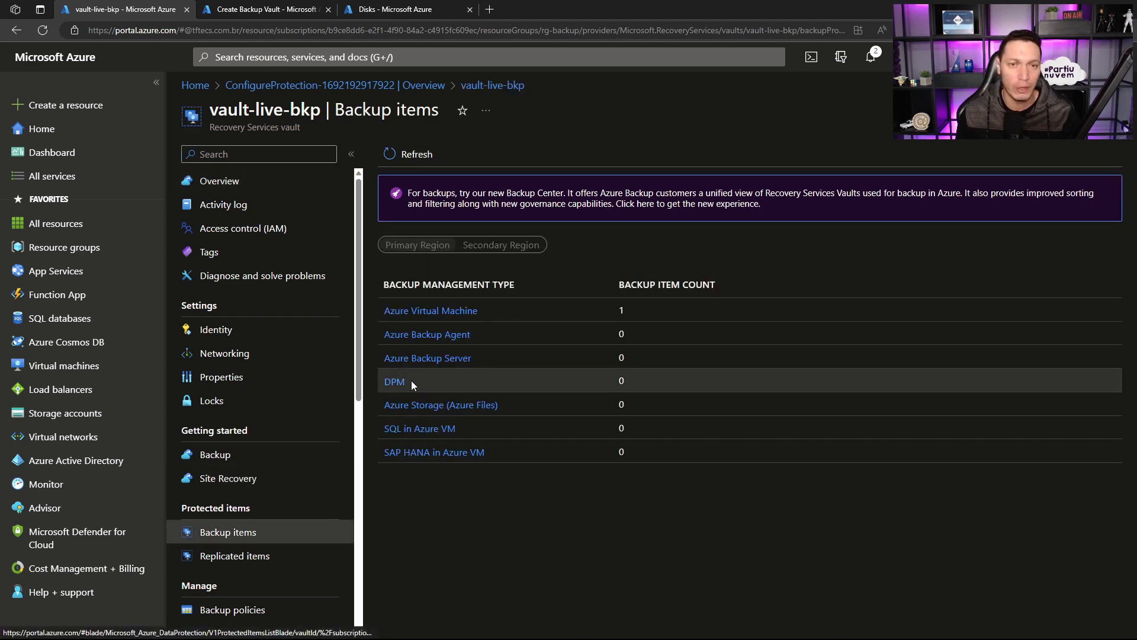
click(413, 311)
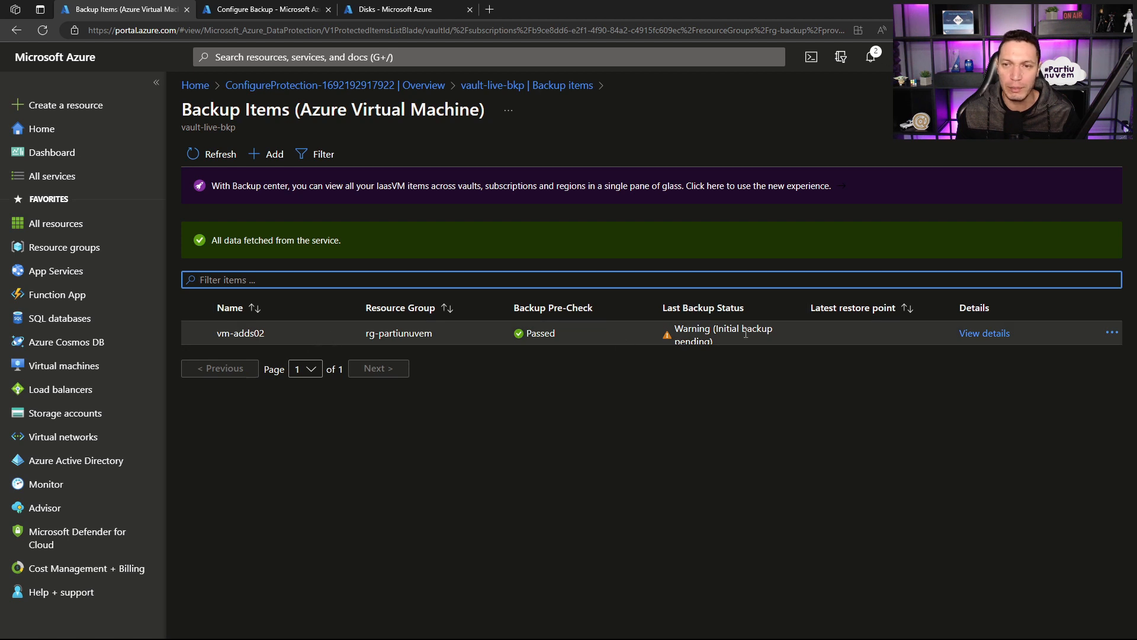
click(676, 329)
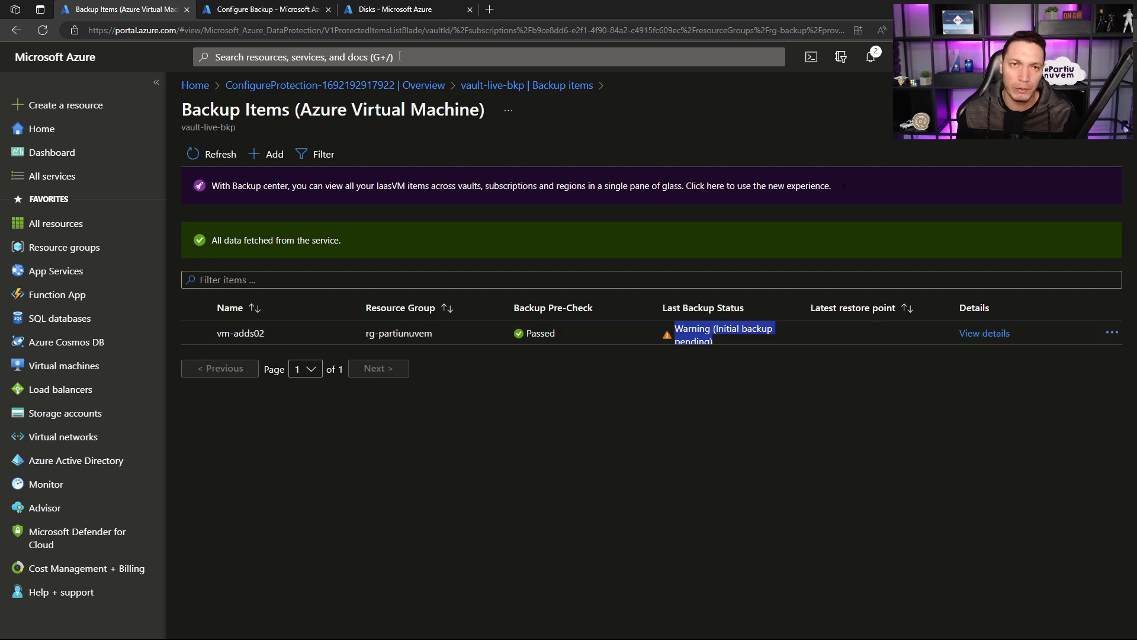
click(389, 10)
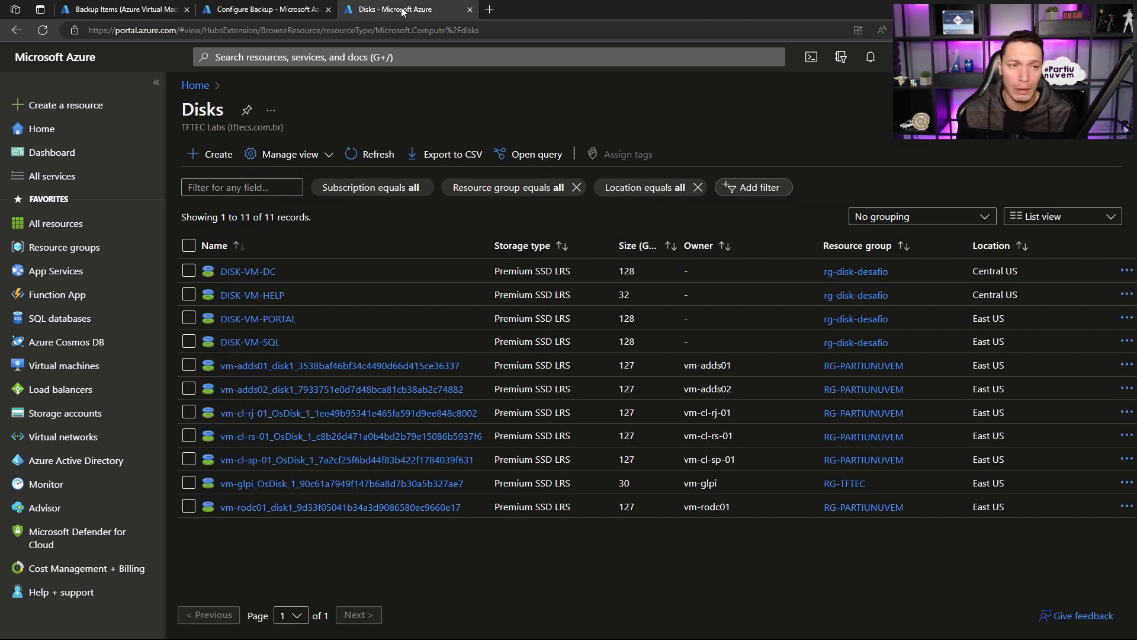
click(59, 365)
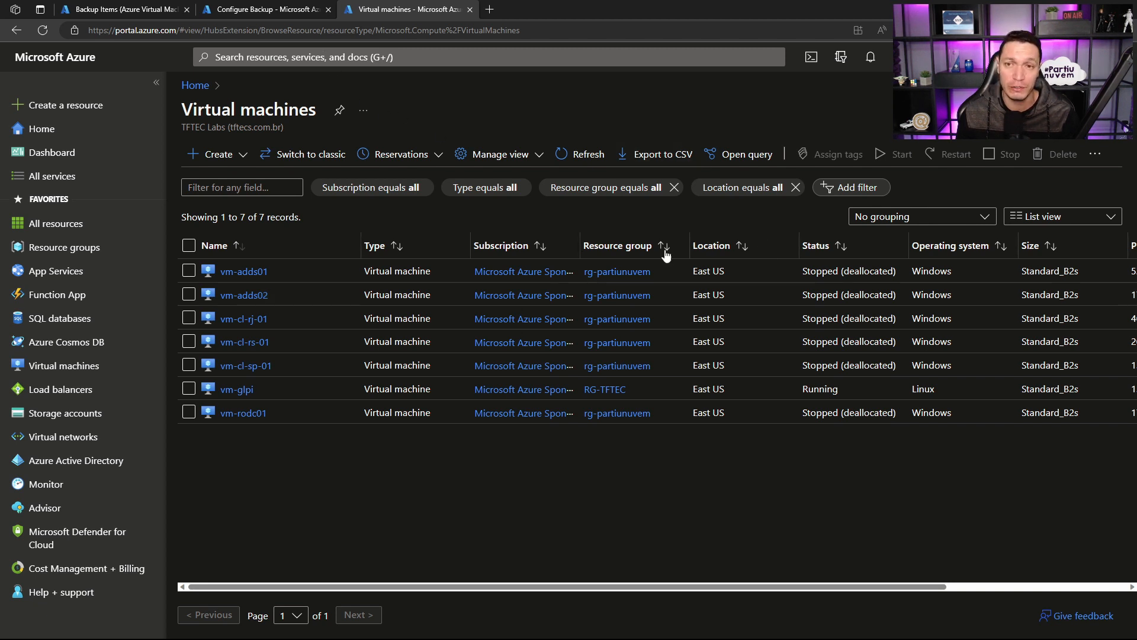
Step: Return to the backup items browser tab, switch to Backup center and examine the backup instance of vm-adds02
click(124, 9)
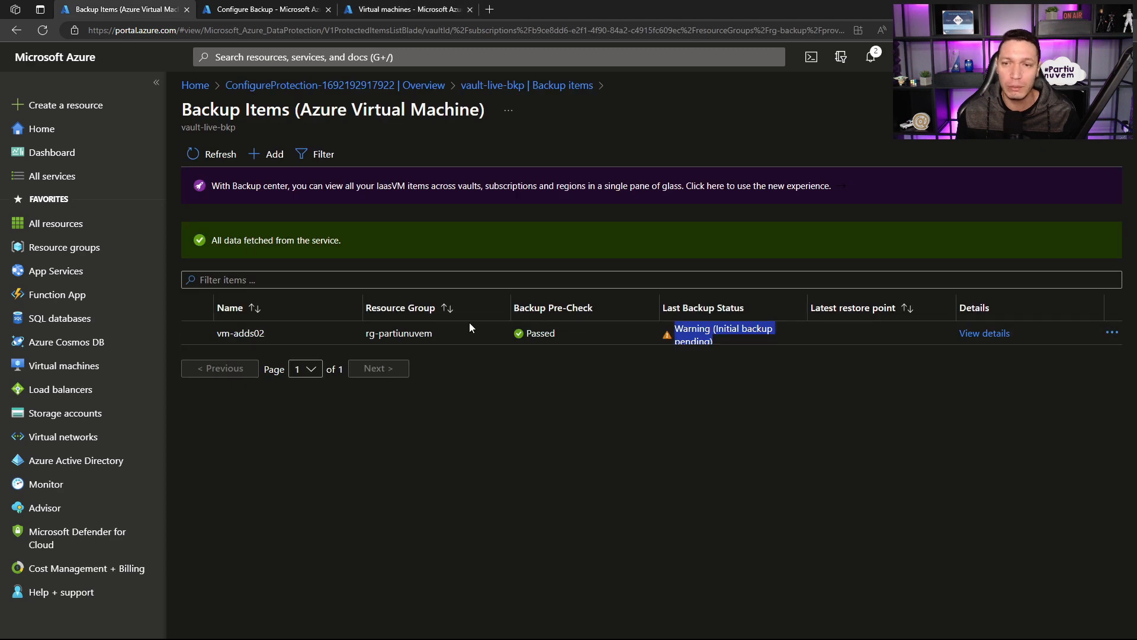
click(302, 58)
click(240, 282)
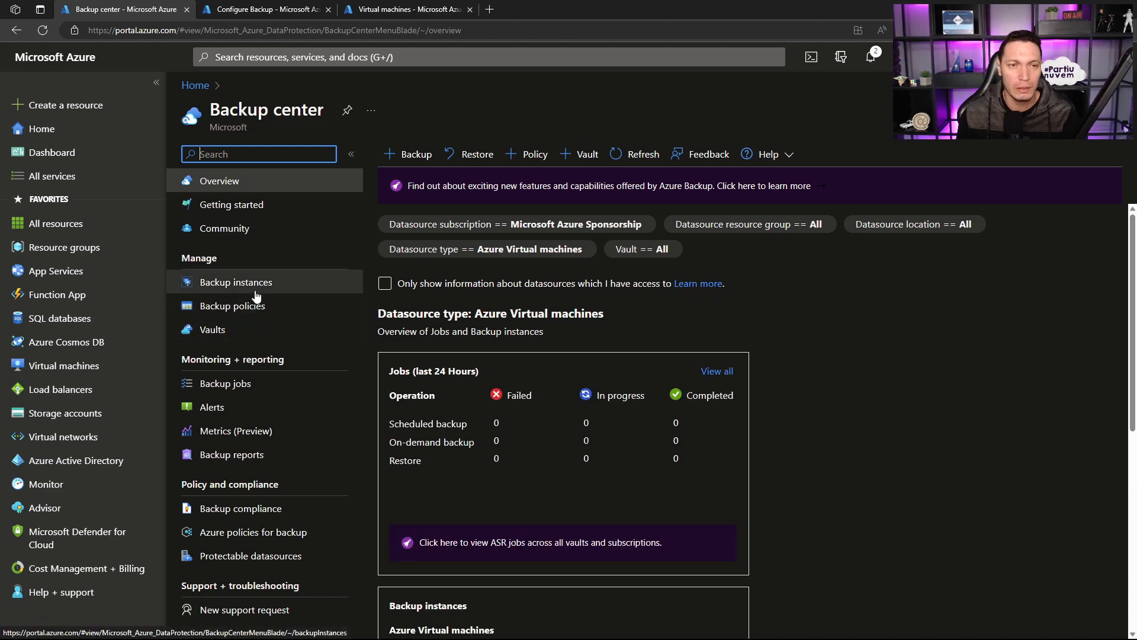
click(240, 286)
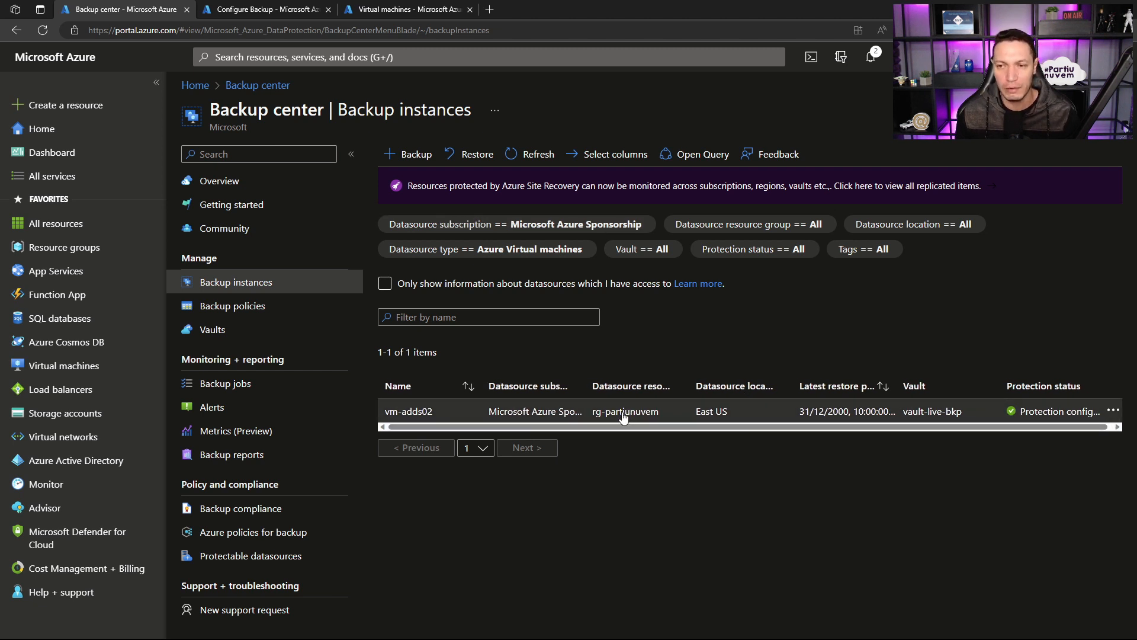
drag(632, 425, 718, 426)
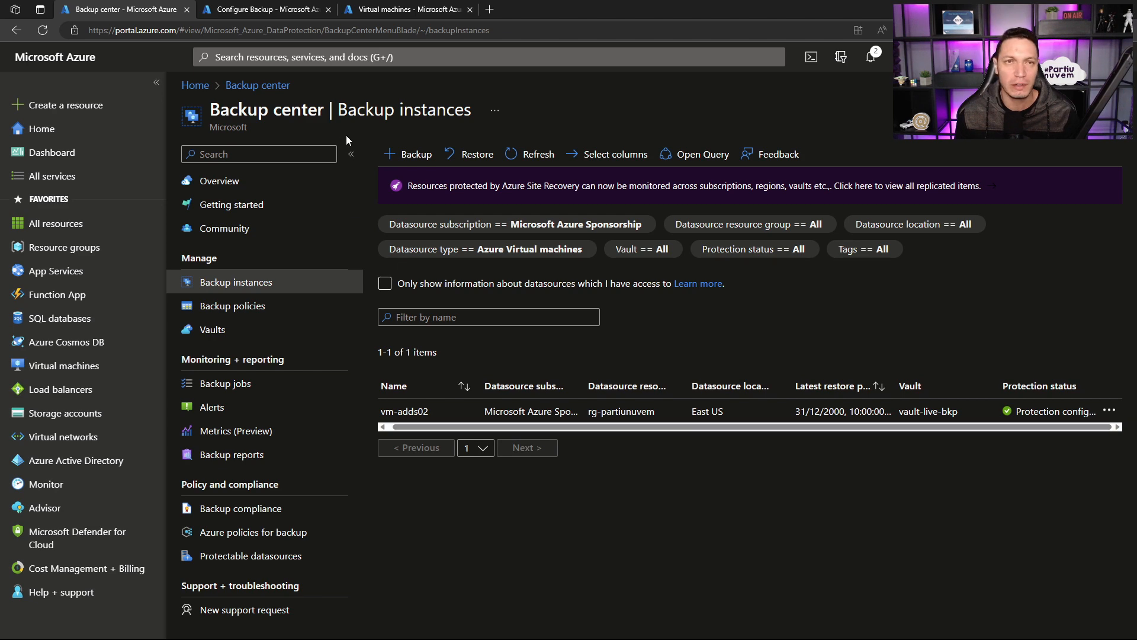
Step: Return to the Azure Disks backup configuration, continue to the backup policy and start a new policy named pol-disks
click(291, 7)
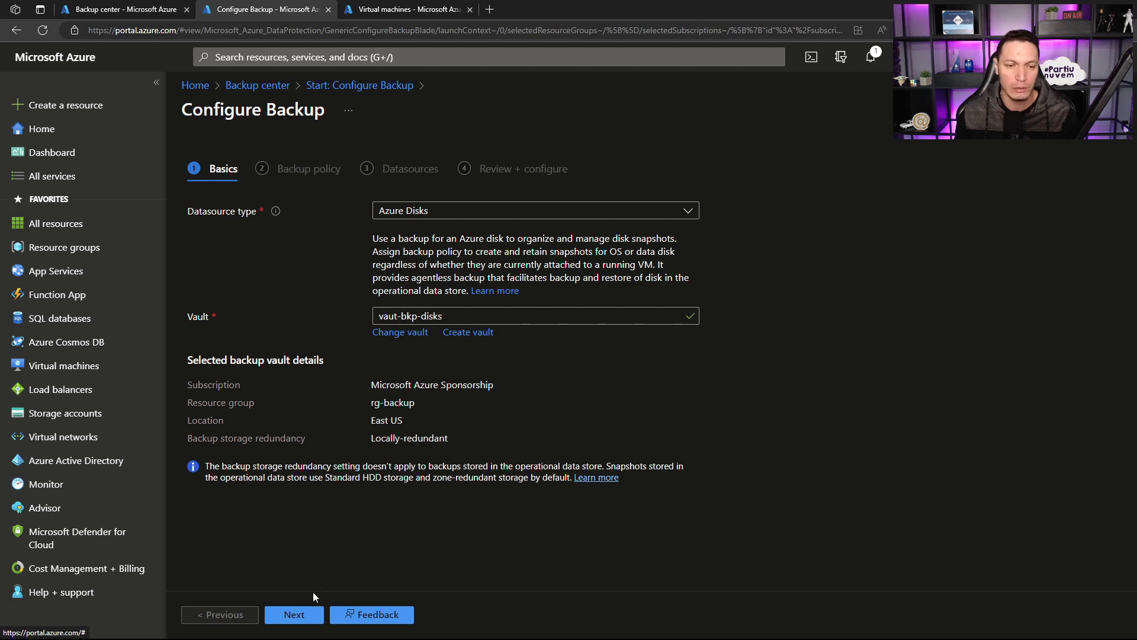
click(295, 615)
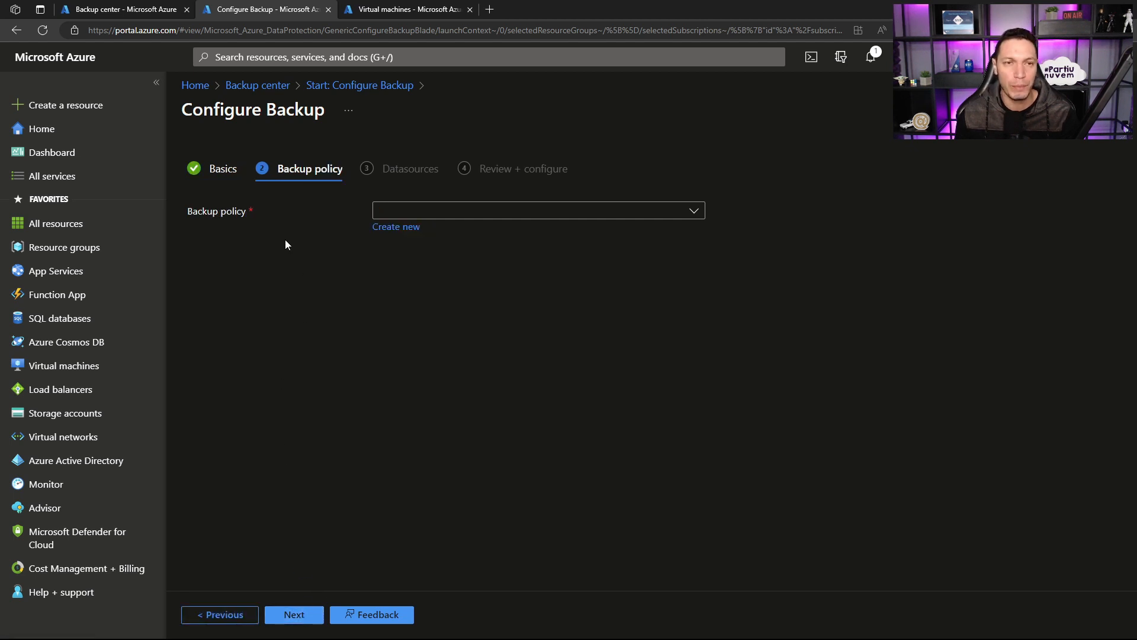
click(390, 227)
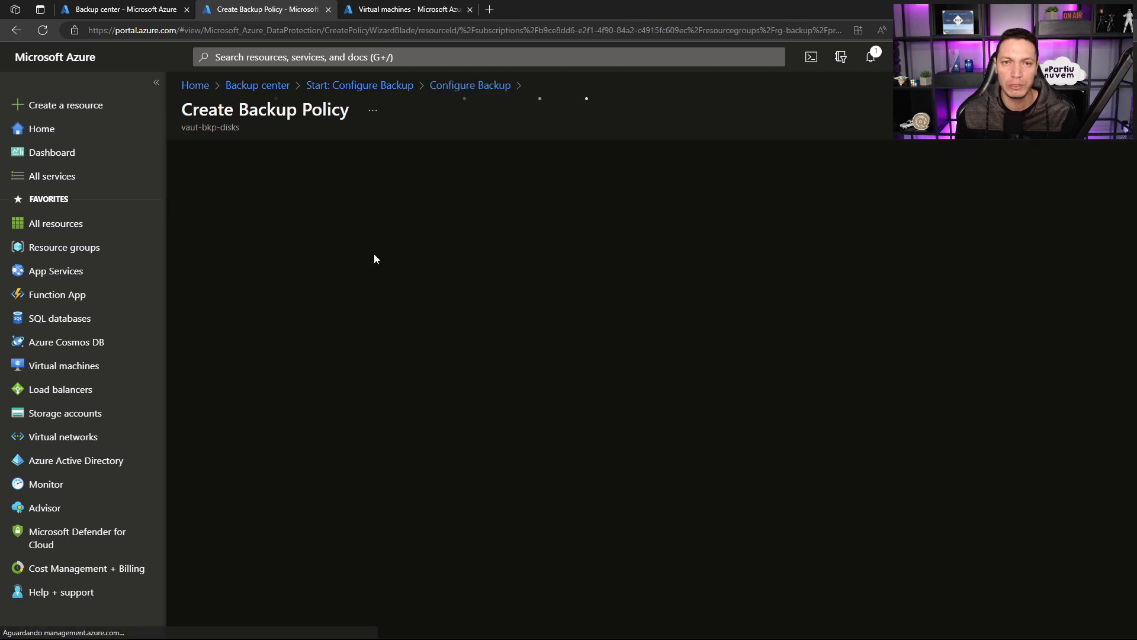
click(391, 212)
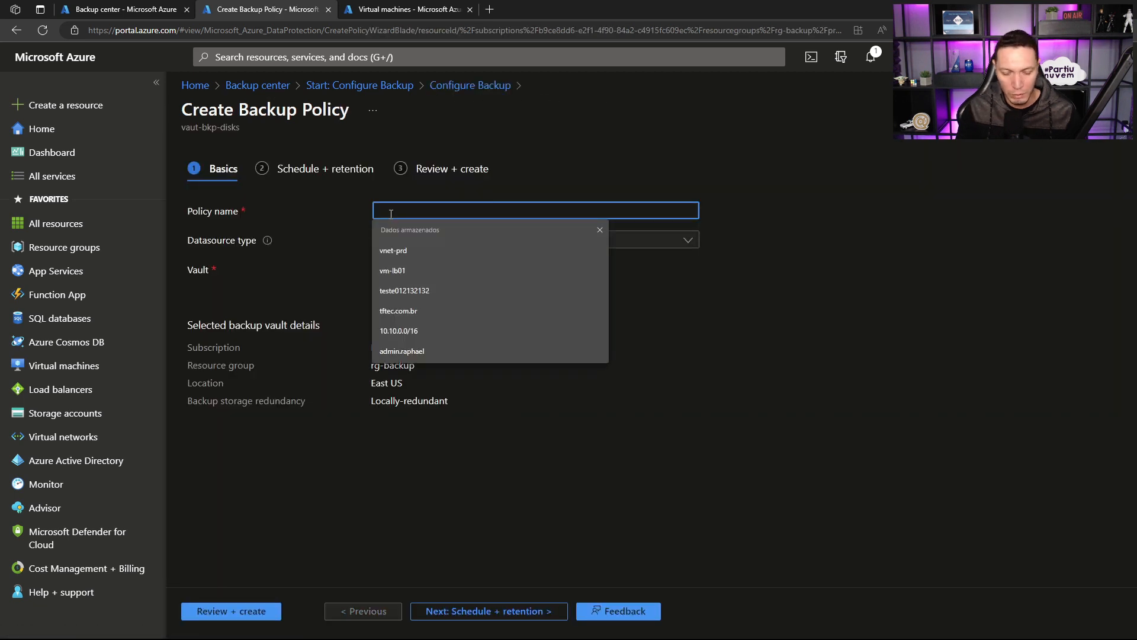
text(pol-d)
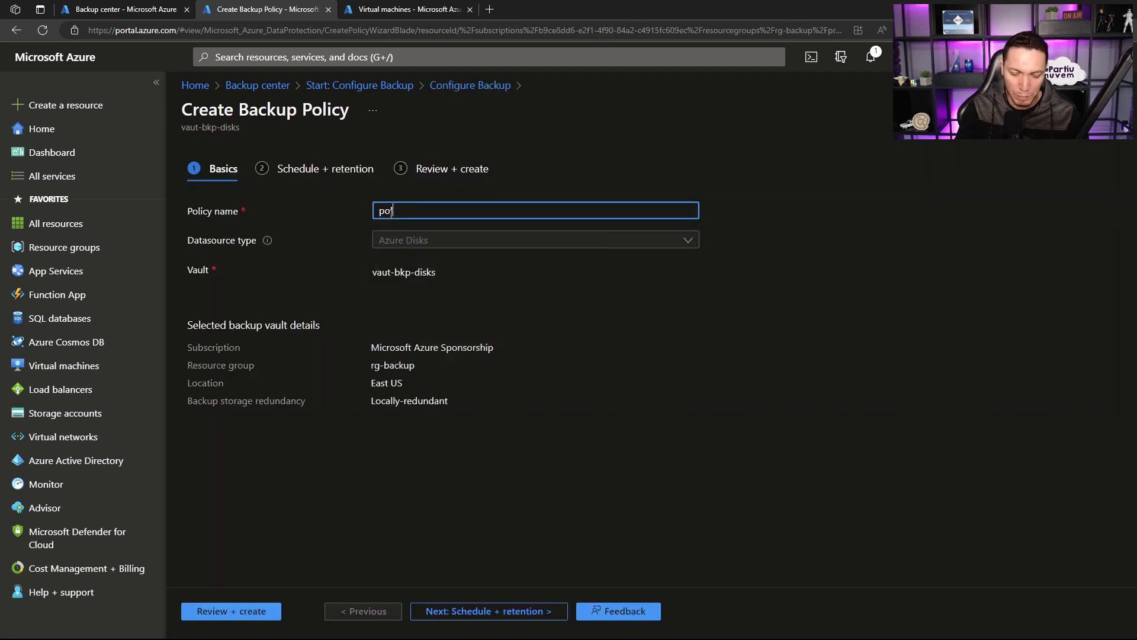
key(BackSpace)
key(BackSpace)
text(-)
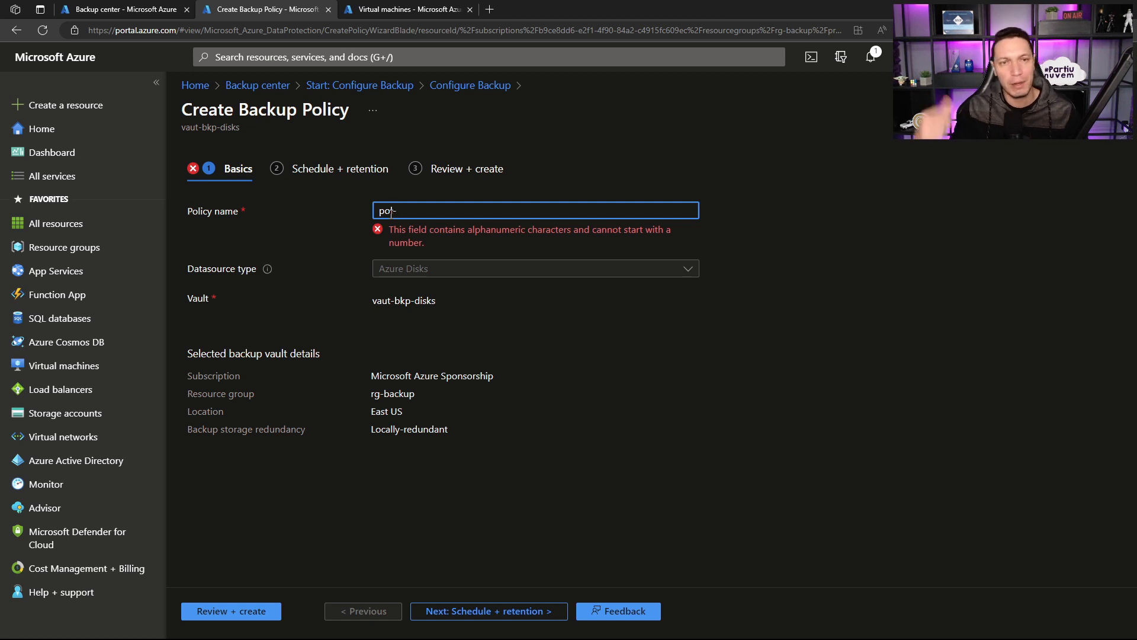
text(disks)
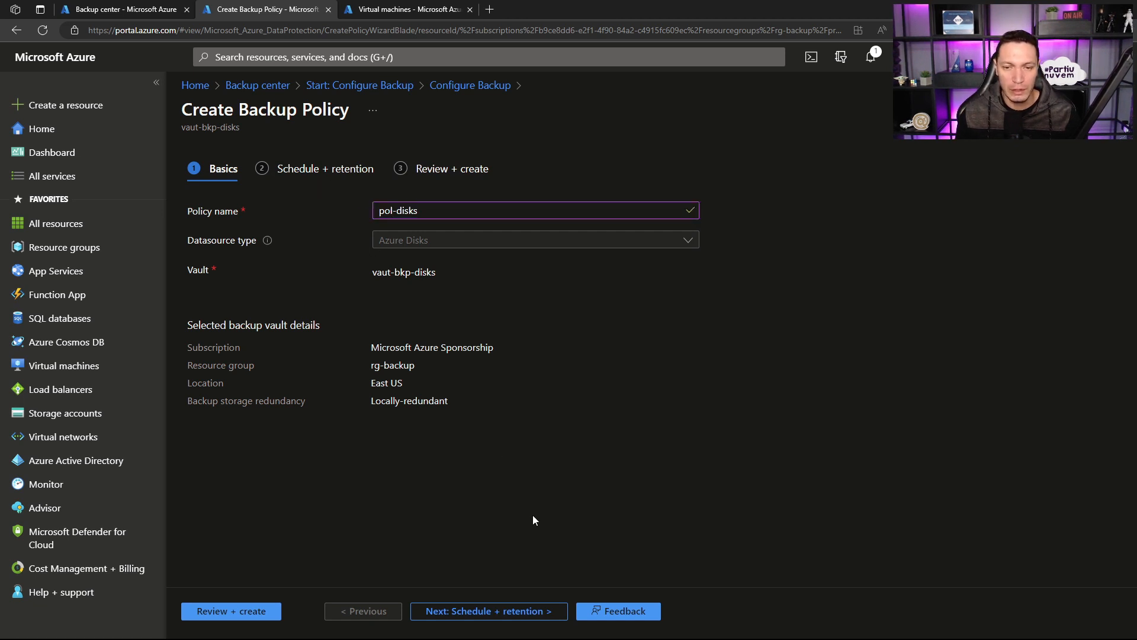
Step: Proceed to the policy's schedule and retention, check the hourly intervals on offer and set the backup frequency to Daily
click(501, 611)
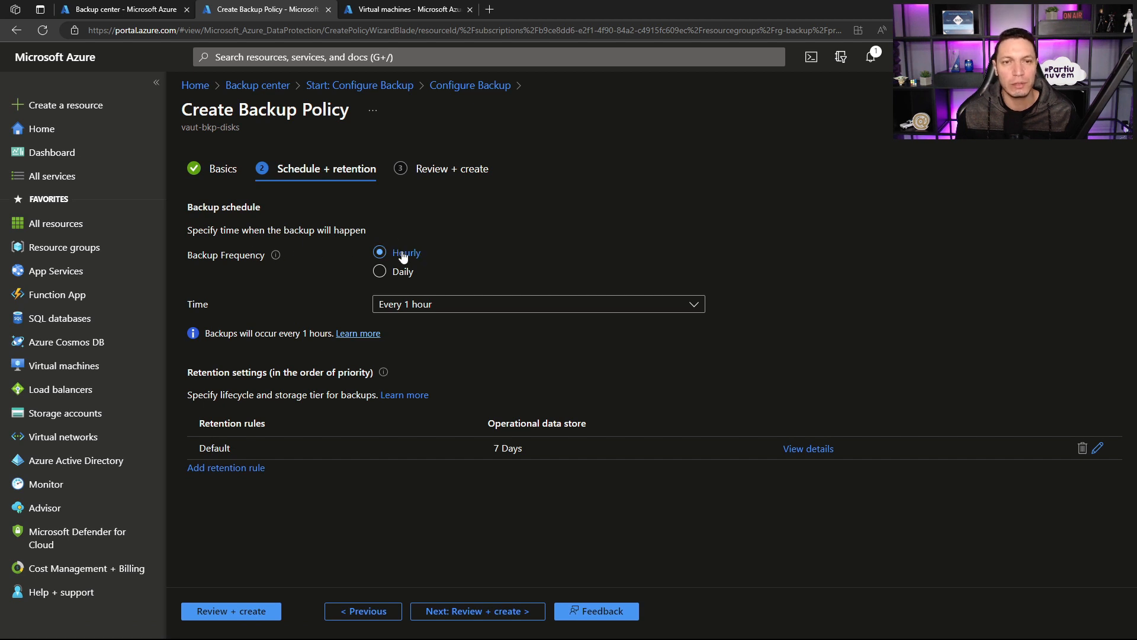
click(430, 305)
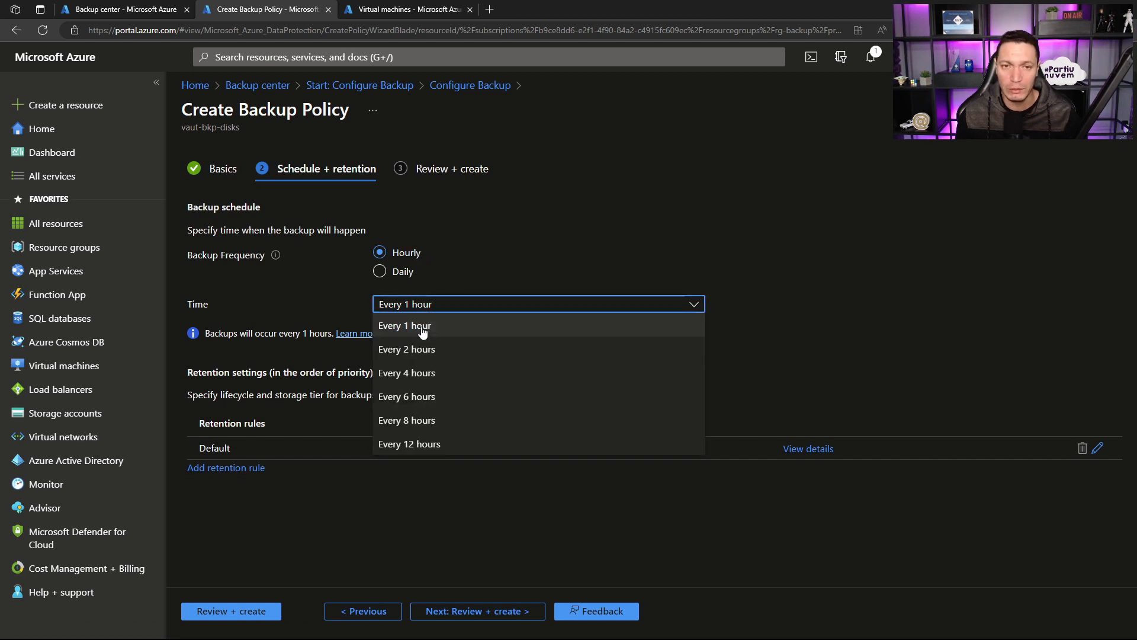
click(414, 326)
click(406, 273)
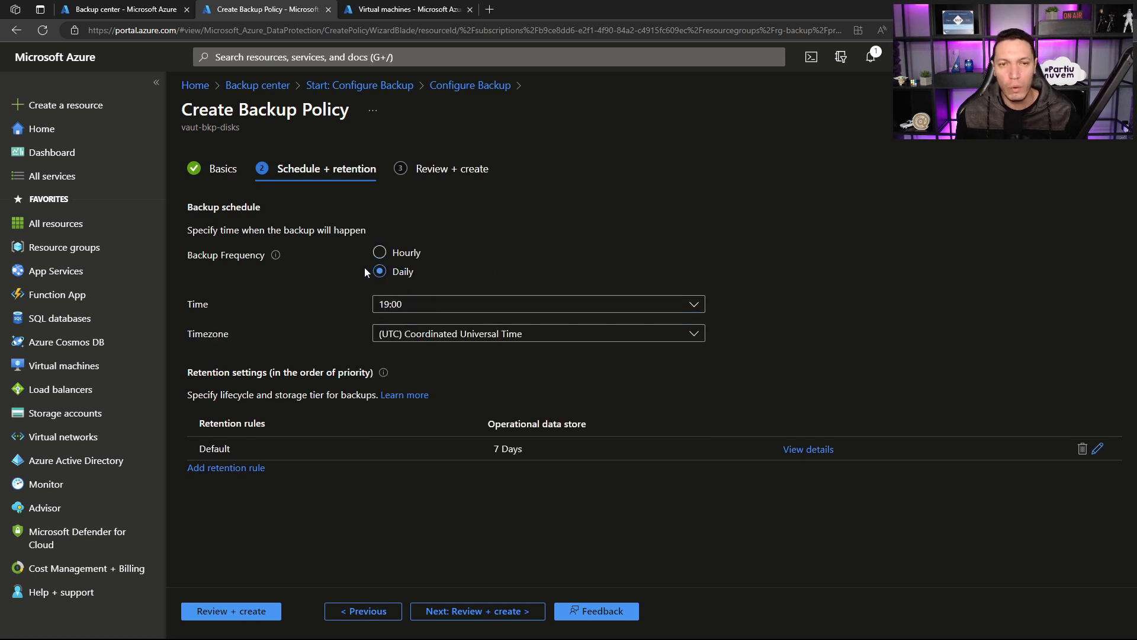
Step: Set the daily backup time to 11:00 and the timezone to (UTC-03:00) Brasilia
click(385, 306)
click(385, 305)
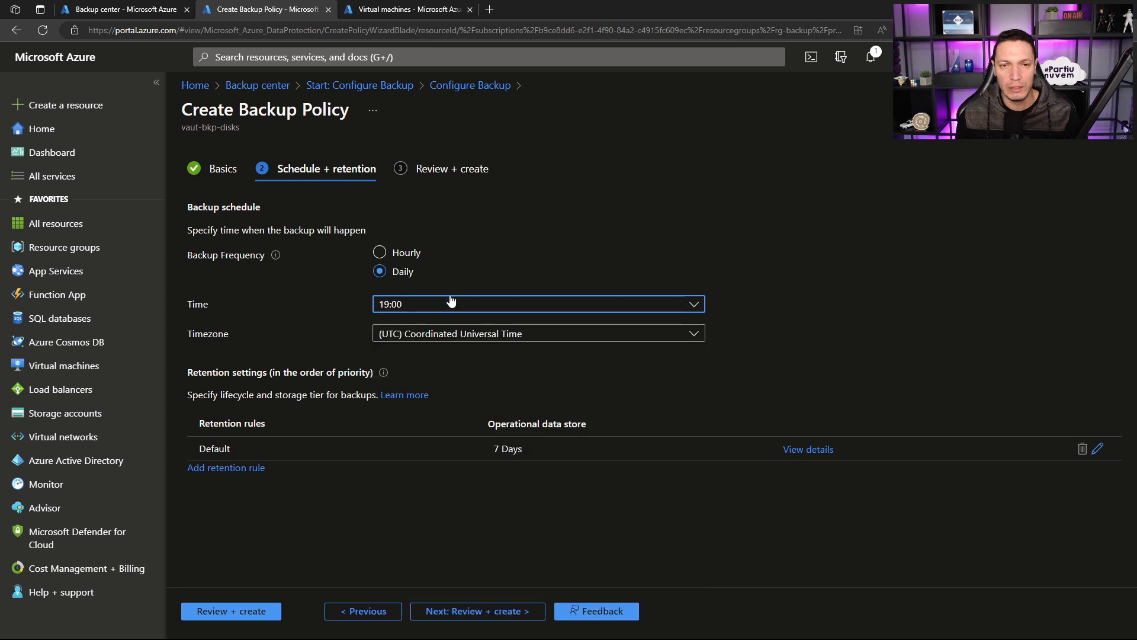
click(436, 309)
scroll(439, 350, up, 10)
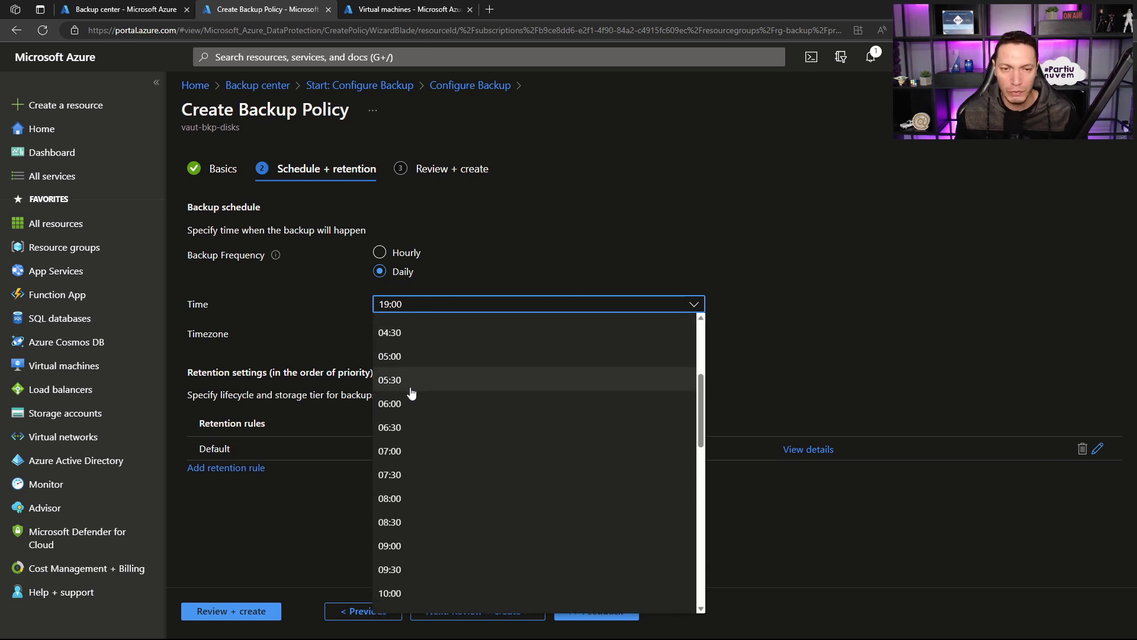
scroll(407, 431, down, 1)
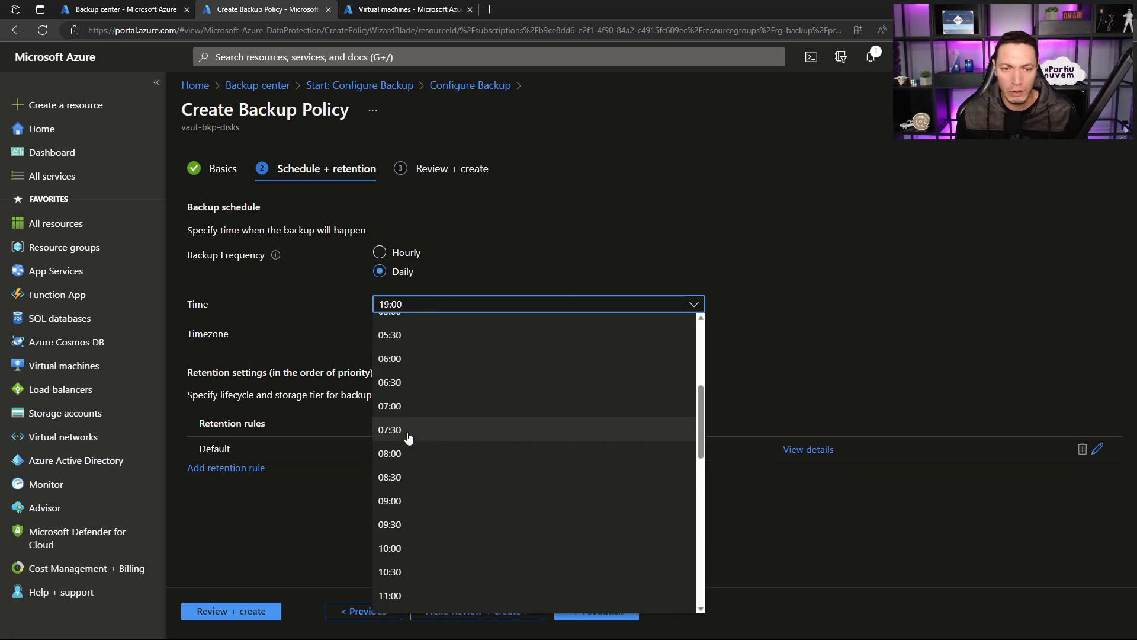
click(392, 596)
click(506, 336)
scroll(495, 367, down, 3)
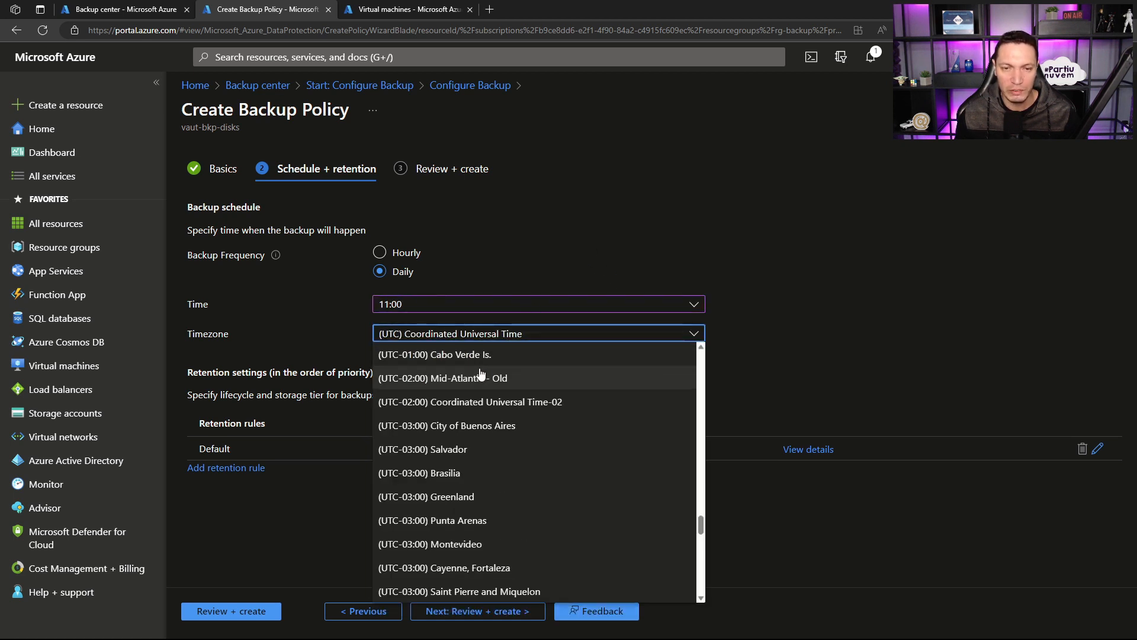
click(445, 472)
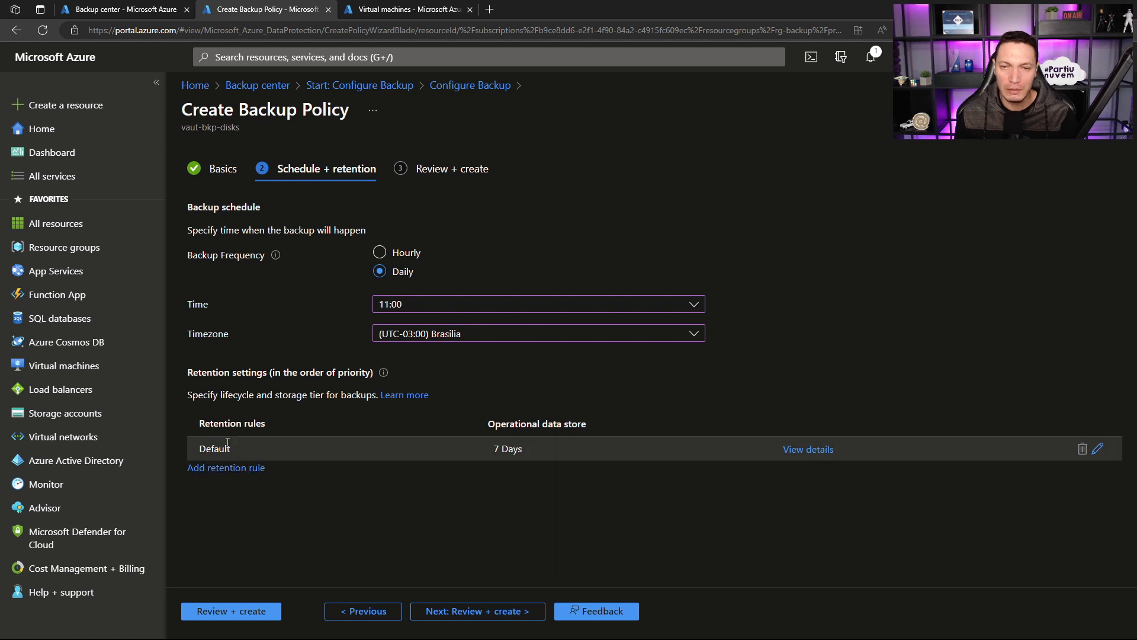
Step: Inspect the retention duration of the Default retention rule and close it without saving changes
click(1098, 448)
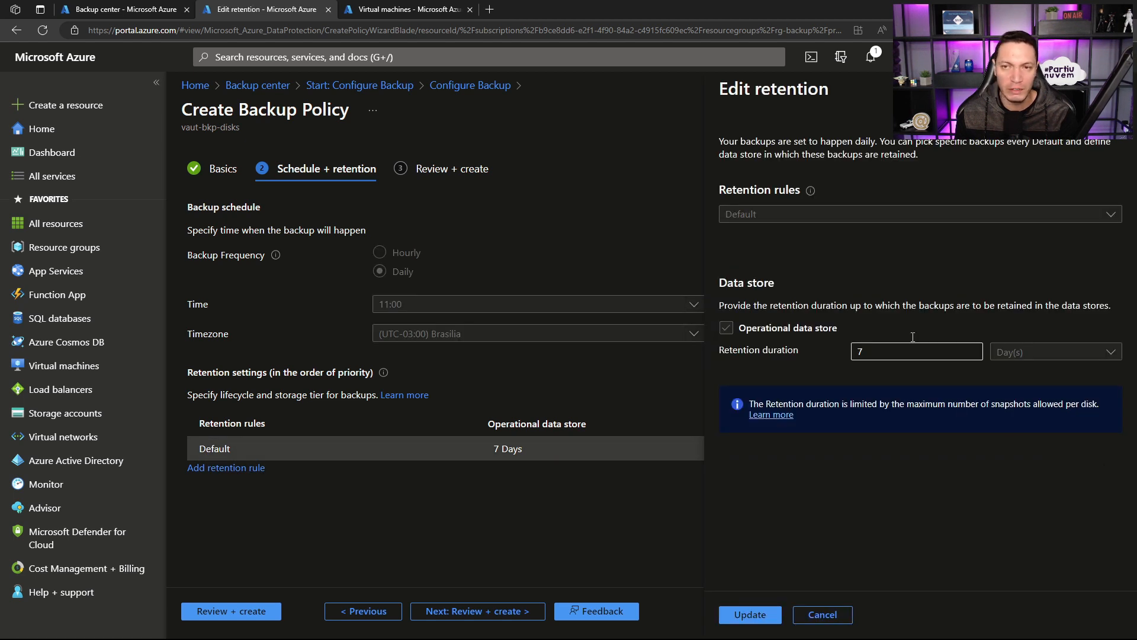
click(861, 352)
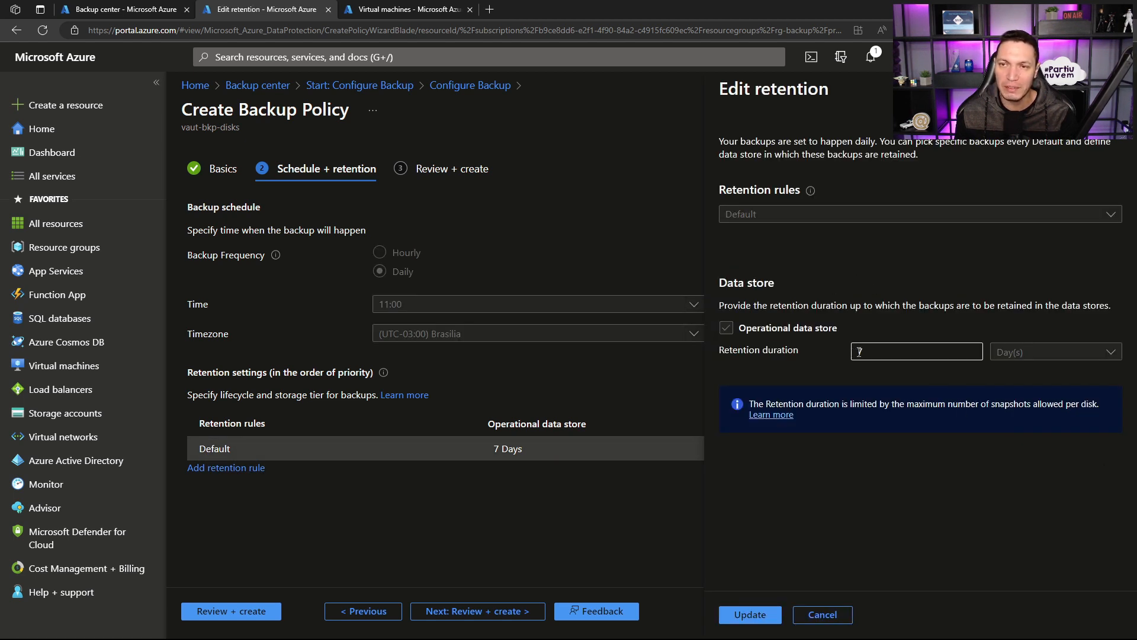
key(Escape)
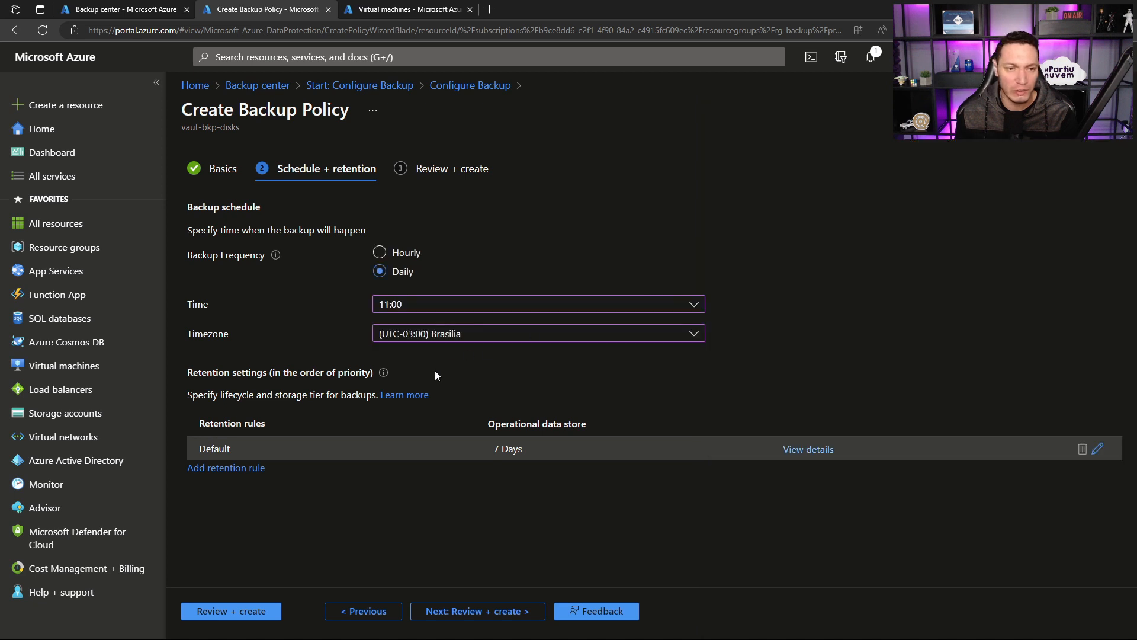
Step: Examine the weekly retention rule options for the policy, including the retention duration, and close them without adding a rule
click(213, 468)
click(897, 382)
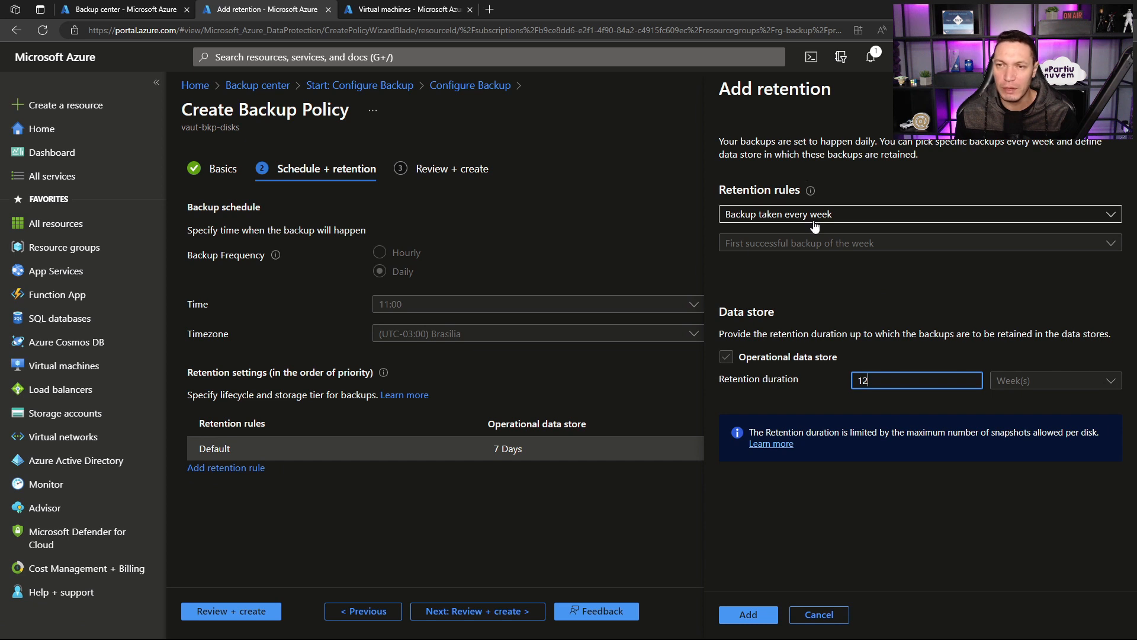
click(780, 215)
click(778, 236)
drag(877, 380, 833, 380)
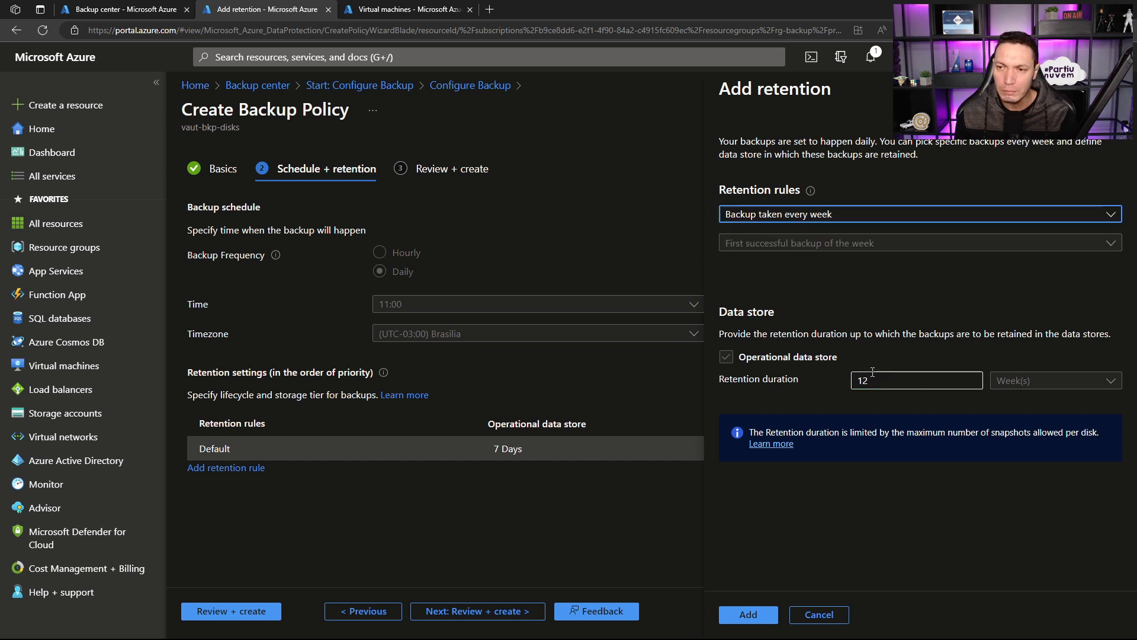
click(735, 357)
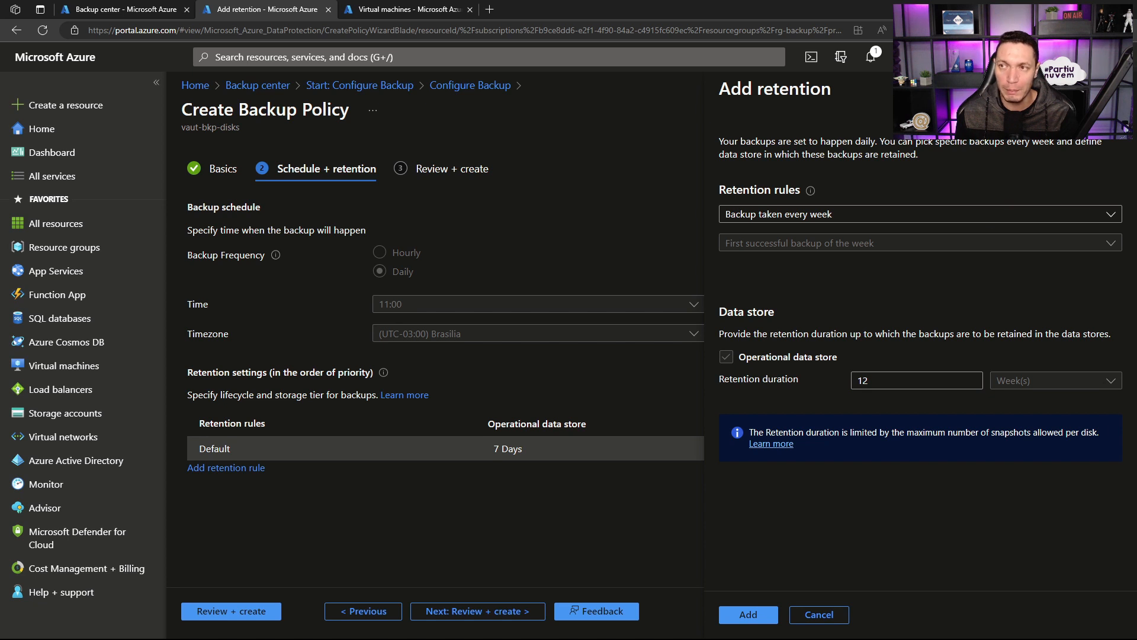
click(1119, 89)
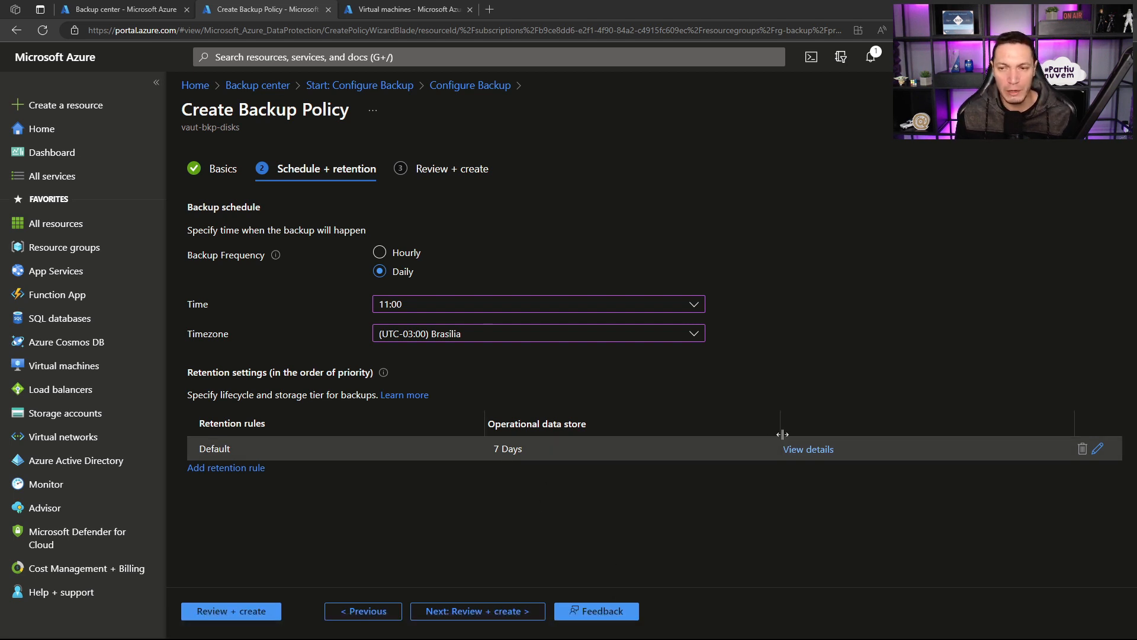
Step: Check the details of the Default retention rule, proceed to the review and create the pol-disks backup policy
click(800, 448)
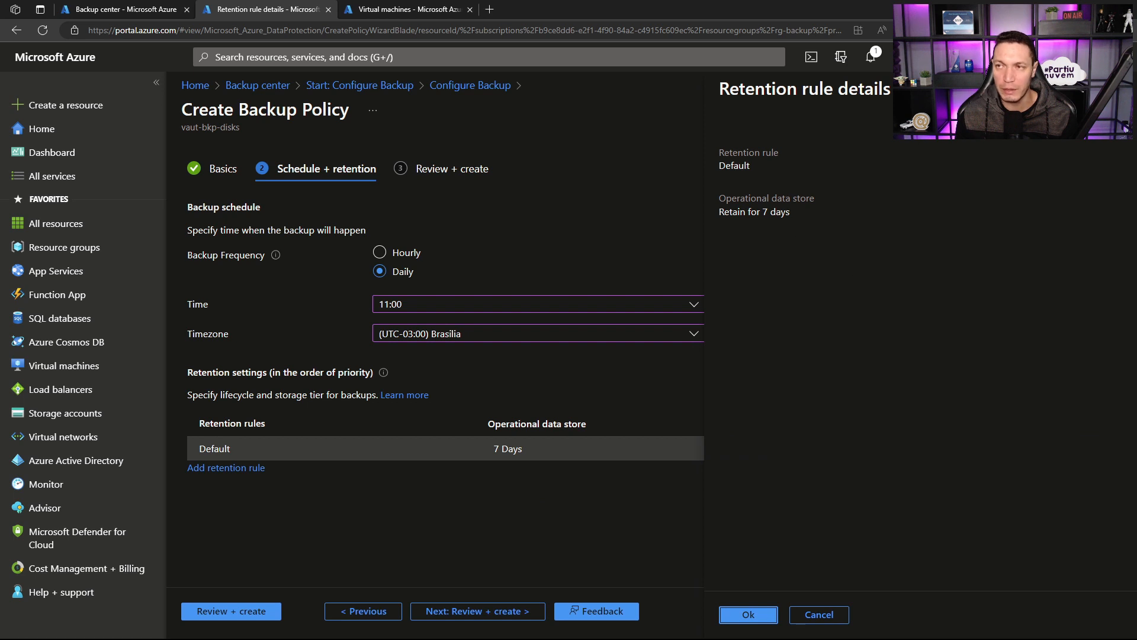
key(Return)
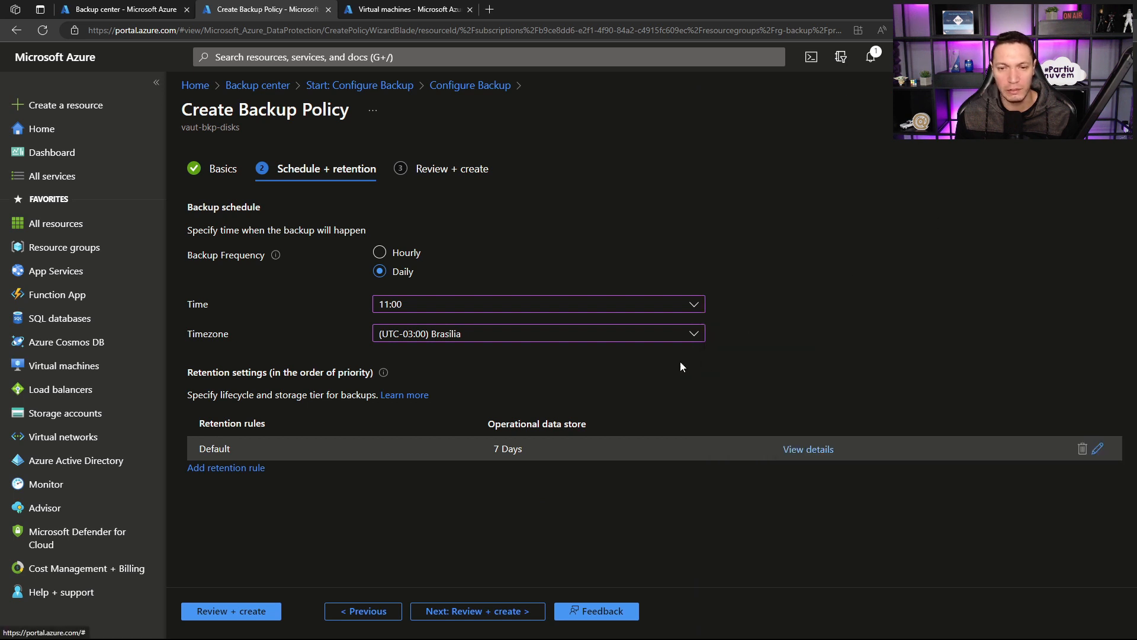
click(479, 611)
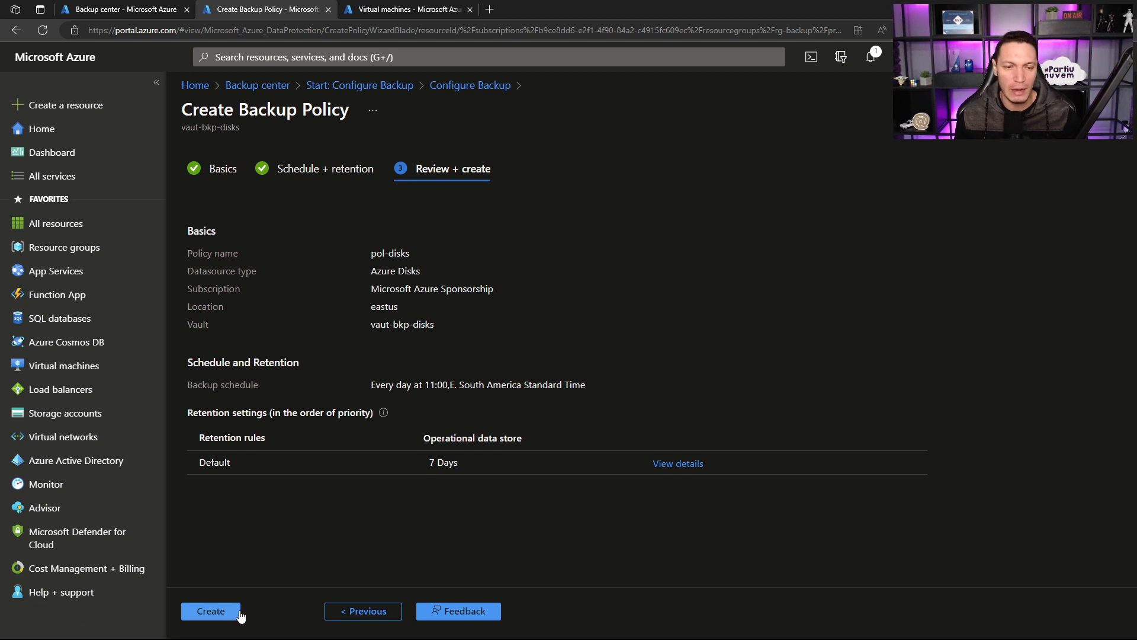
click(211, 611)
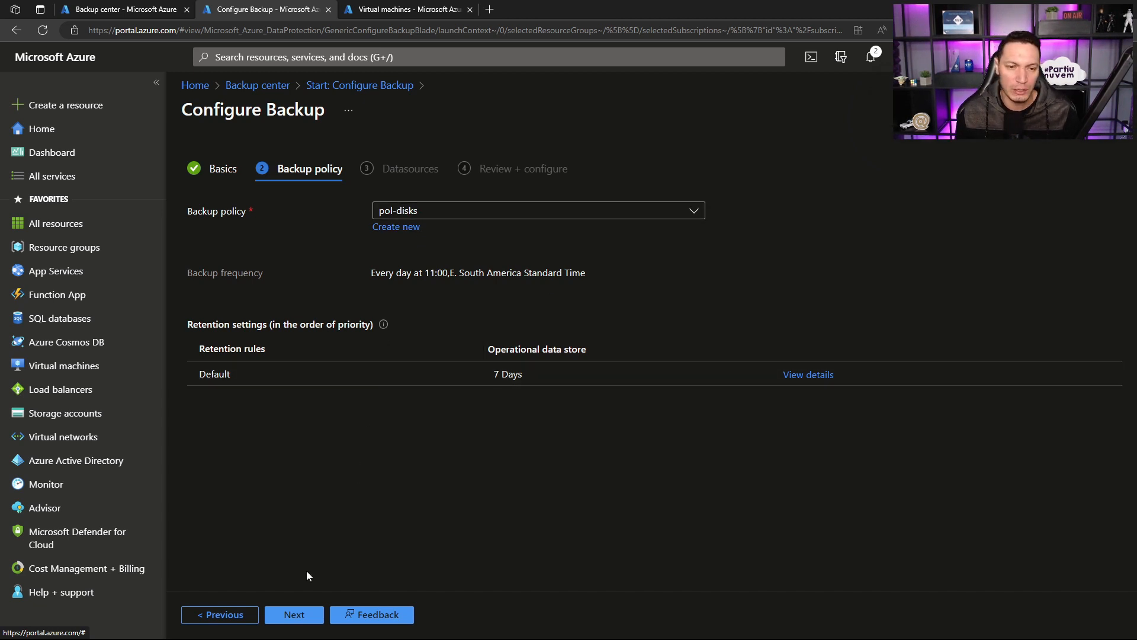
Step: Continue to the datasources with the pol-disks policy and add the disk DISK-VM-SQL as the resource to back up
click(298, 614)
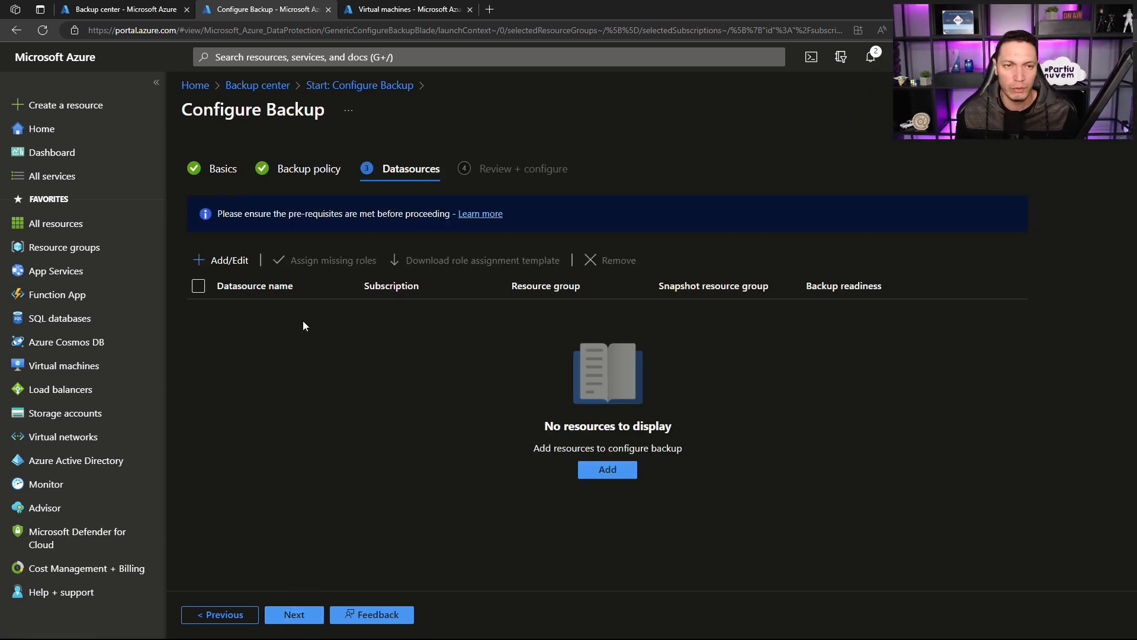
click(230, 264)
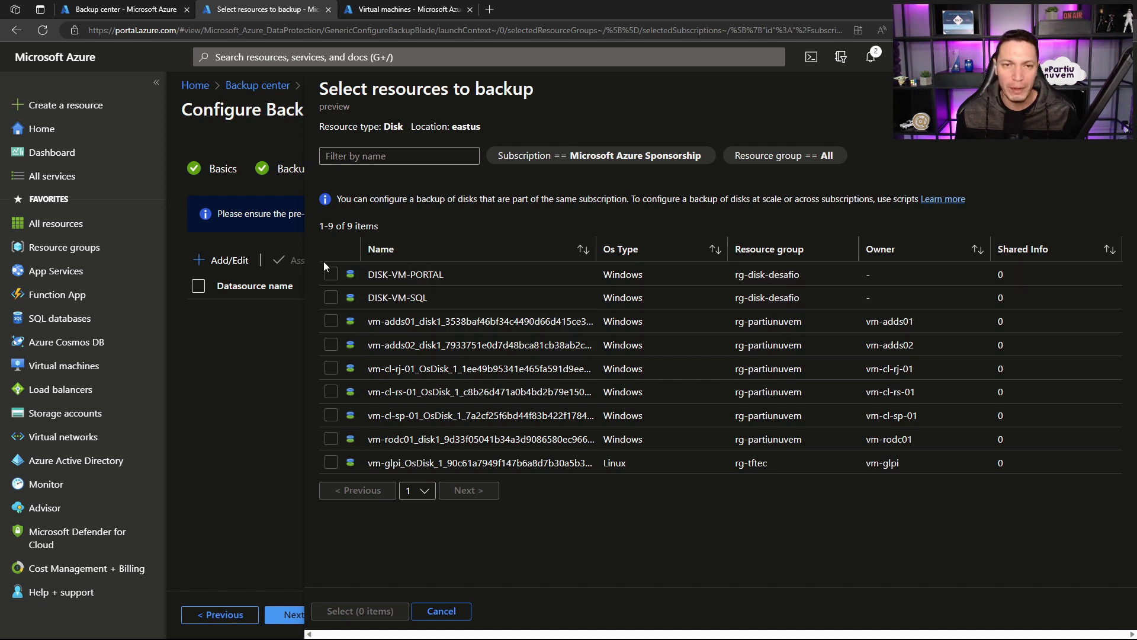
click(331, 298)
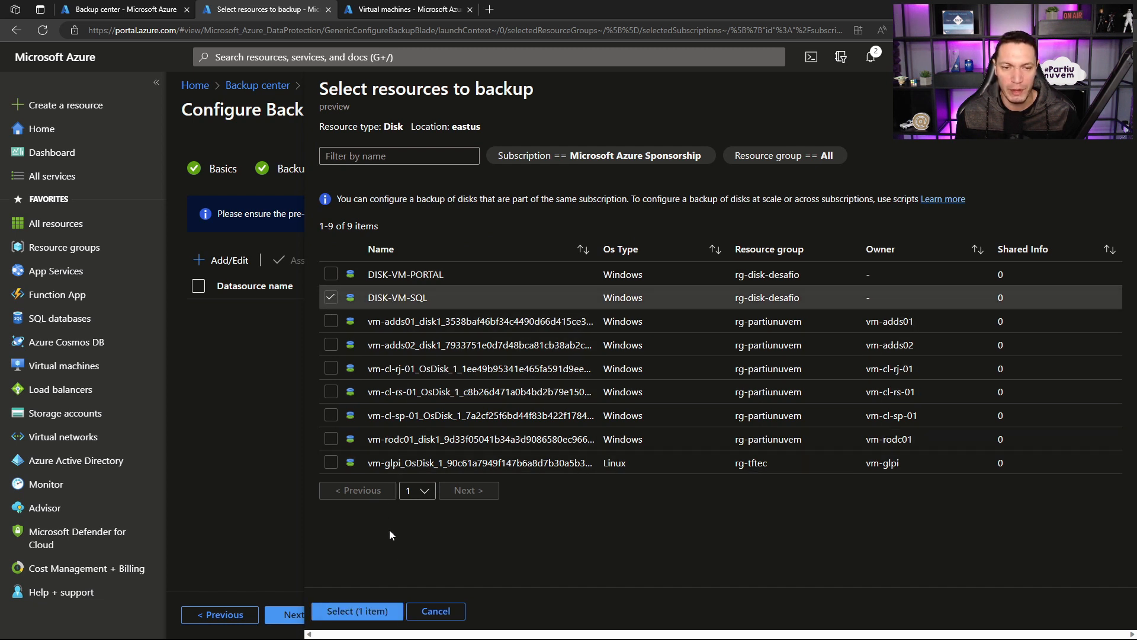
click(375, 610)
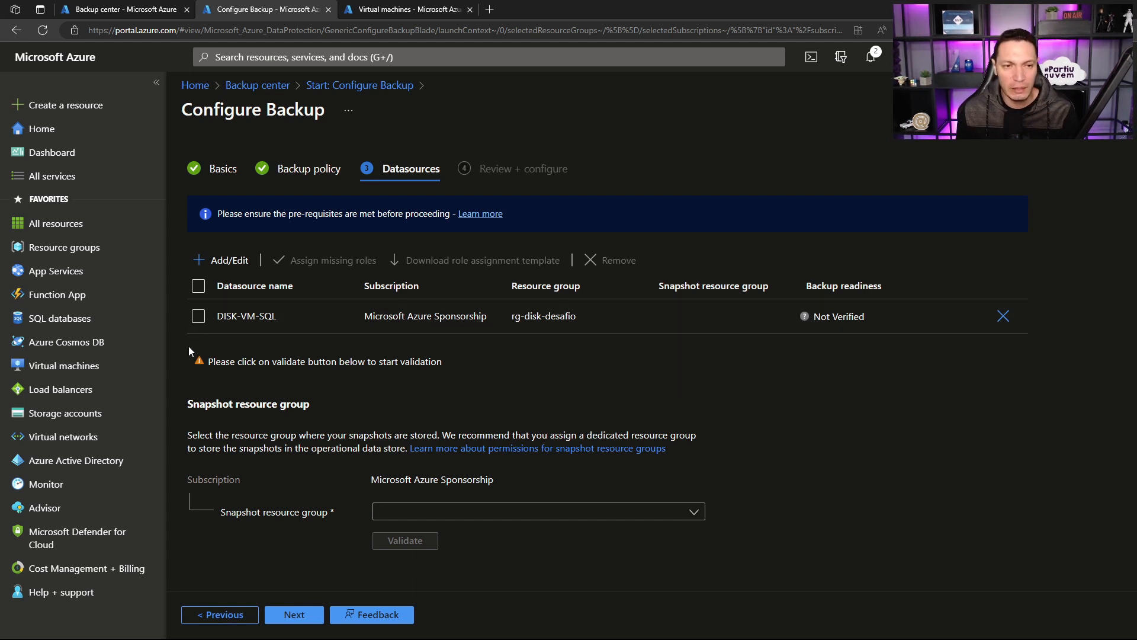
Step: Mark DISK-VM-SQL, set its snapshot resource group to rg-backup and validate its backup readiness
drag(208, 362, 466, 359)
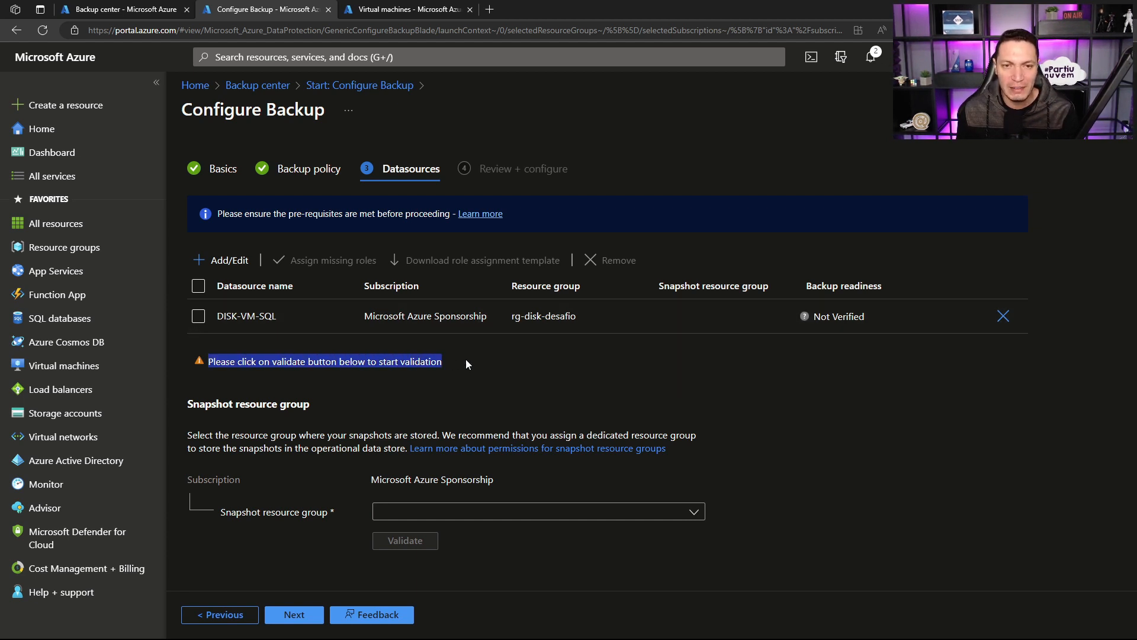
click(465, 371)
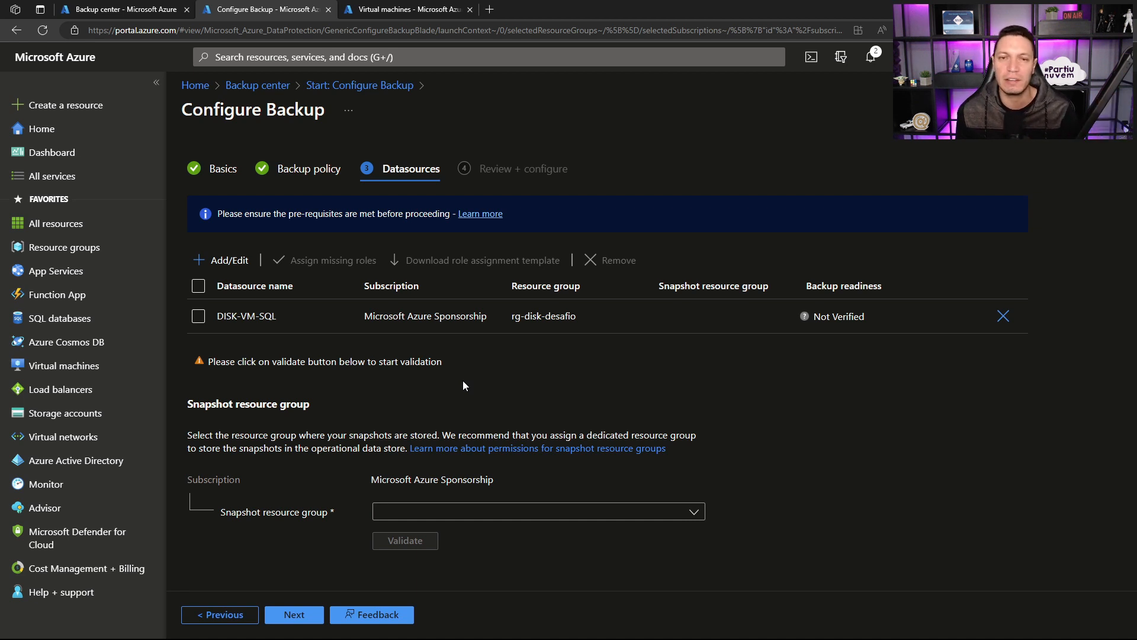
click(200, 317)
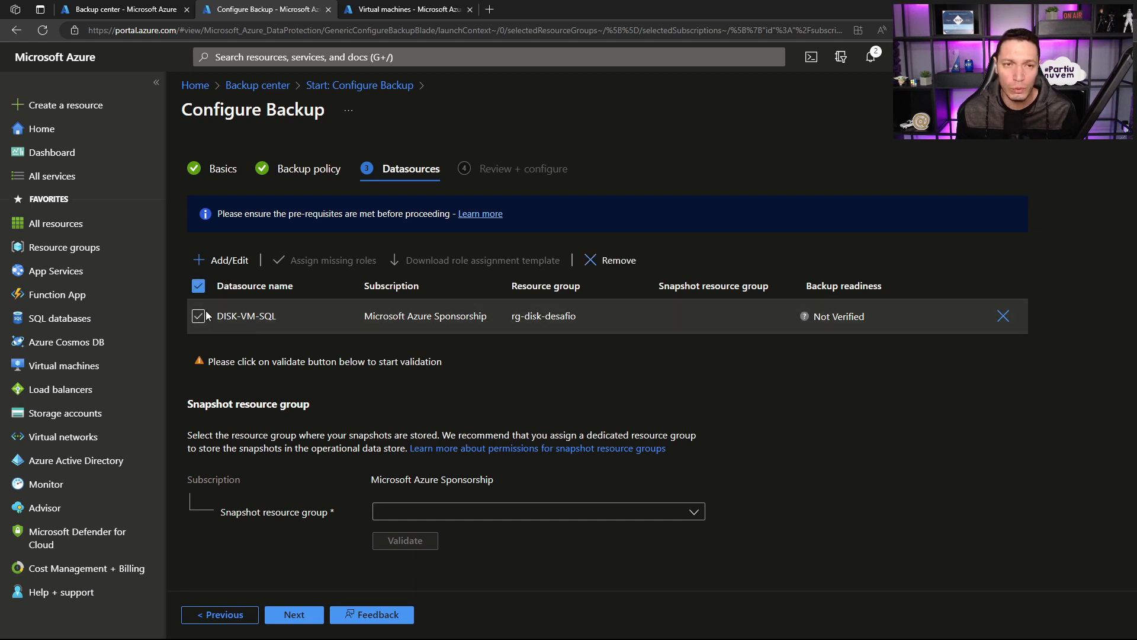
click(524, 512)
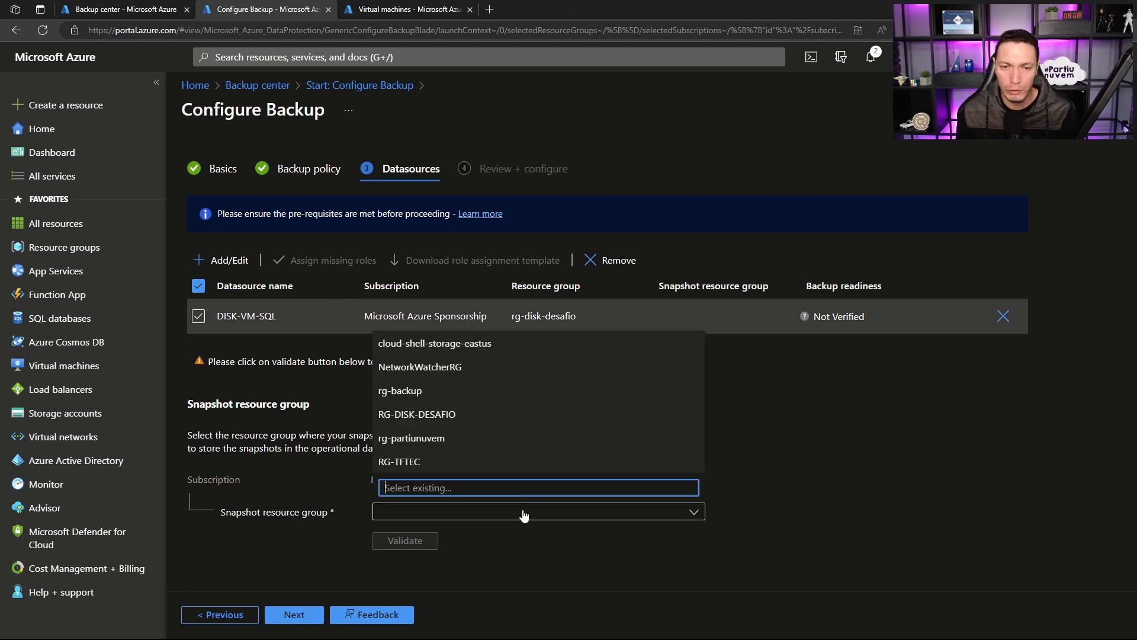
click(405, 390)
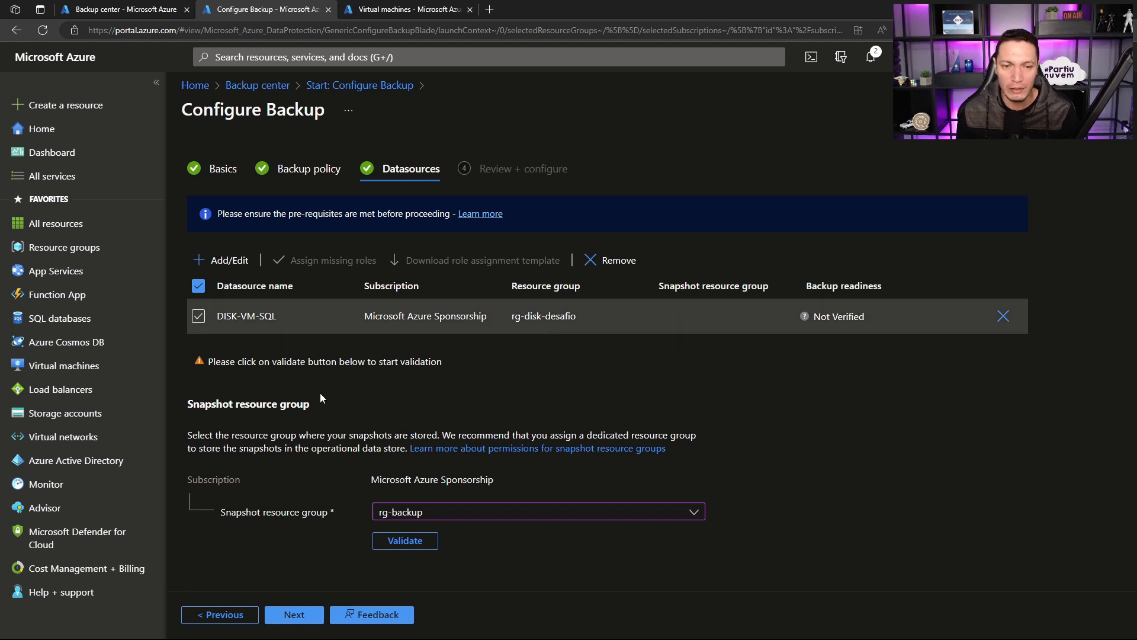
click(403, 540)
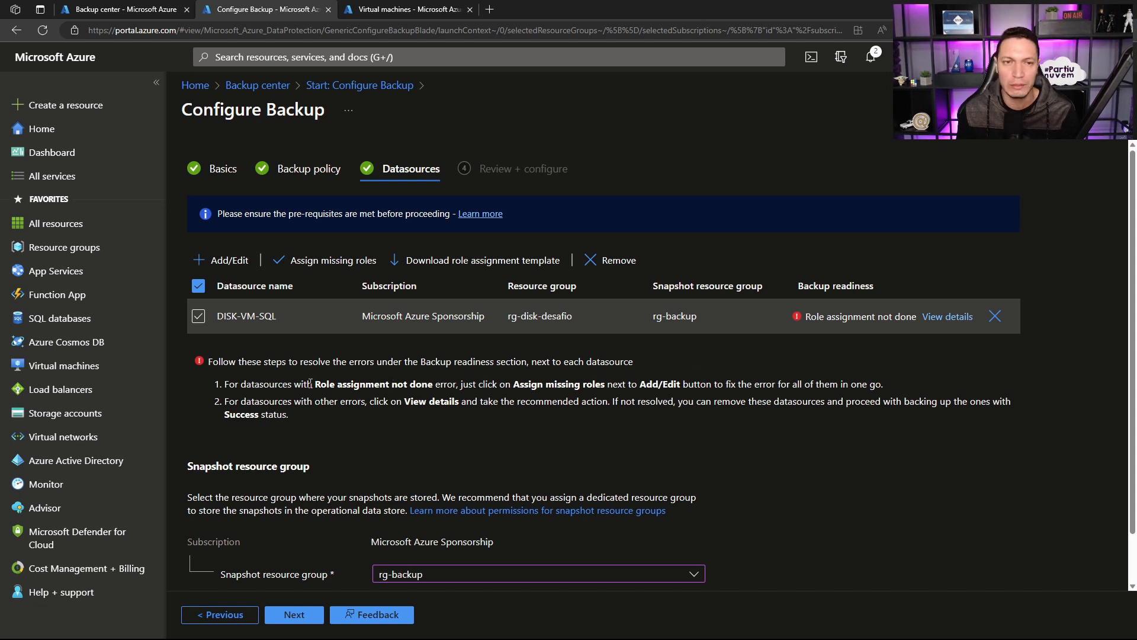
Step: Read the backup readiness error details for DISK-VM-SQL, including the recommended permissions, and close them
drag(224, 384, 435, 386)
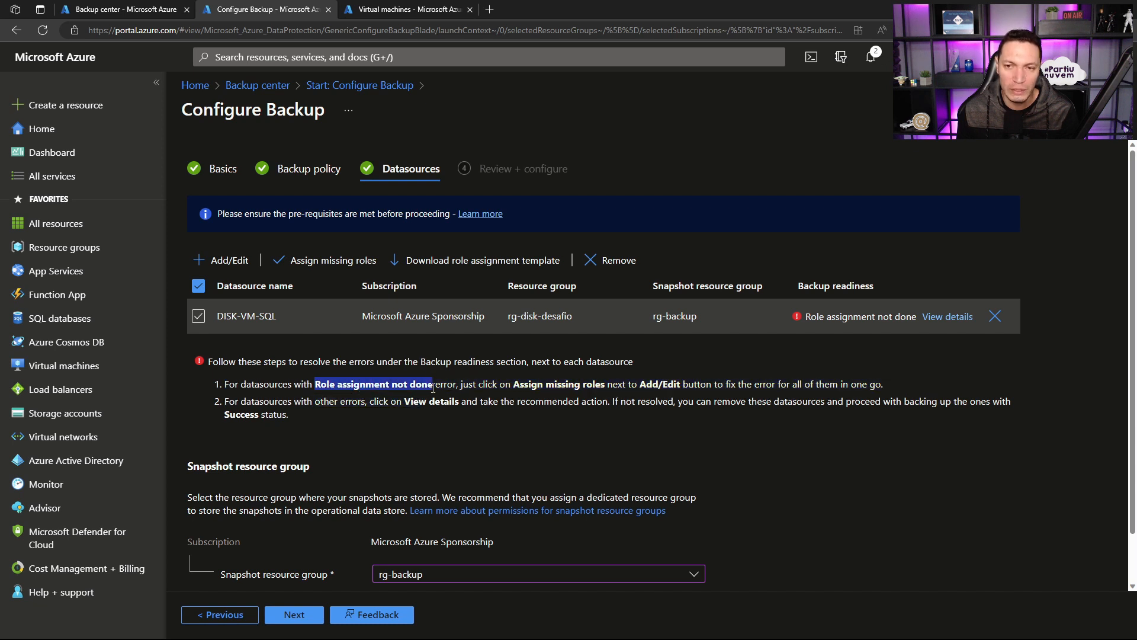
click(388, 407)
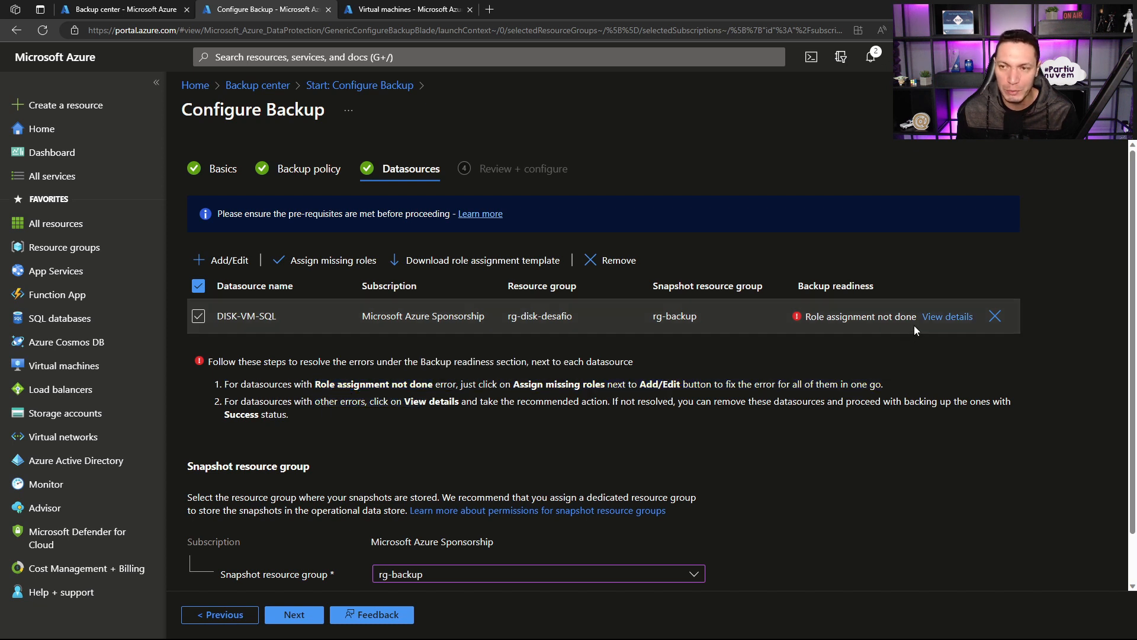
click(934, 319)
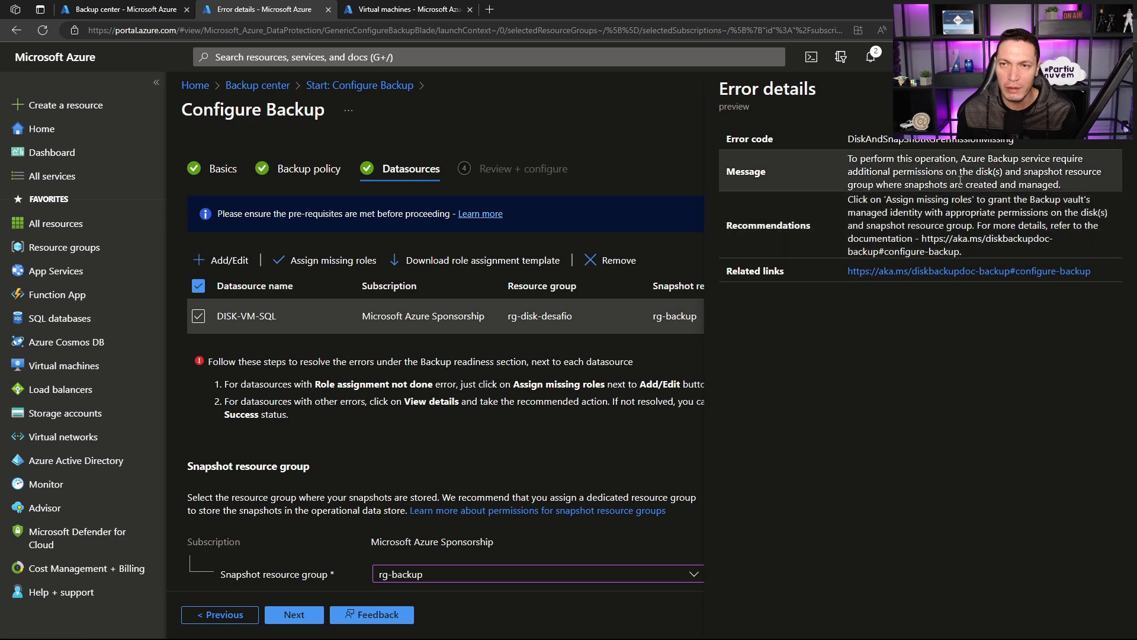
drag(931, 198, 1053, 203)
click(1061, 228)
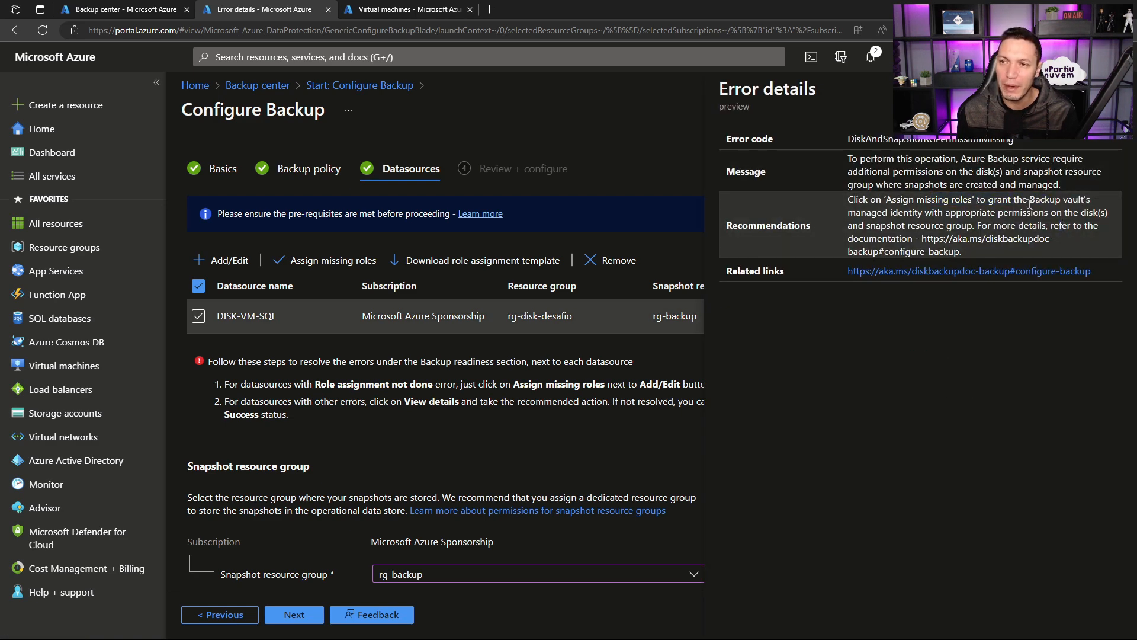
drag(848, 212, 1066, 215)
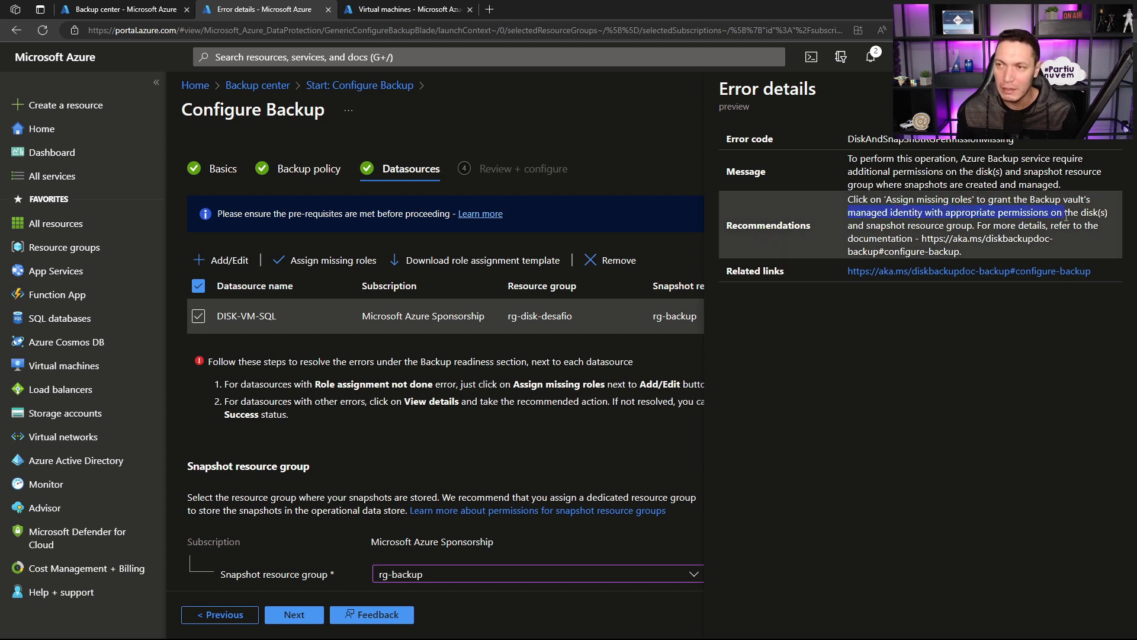
drag(857, 226, 857, 226)
click(870, 226)
drag(944, 226, 977, 227)
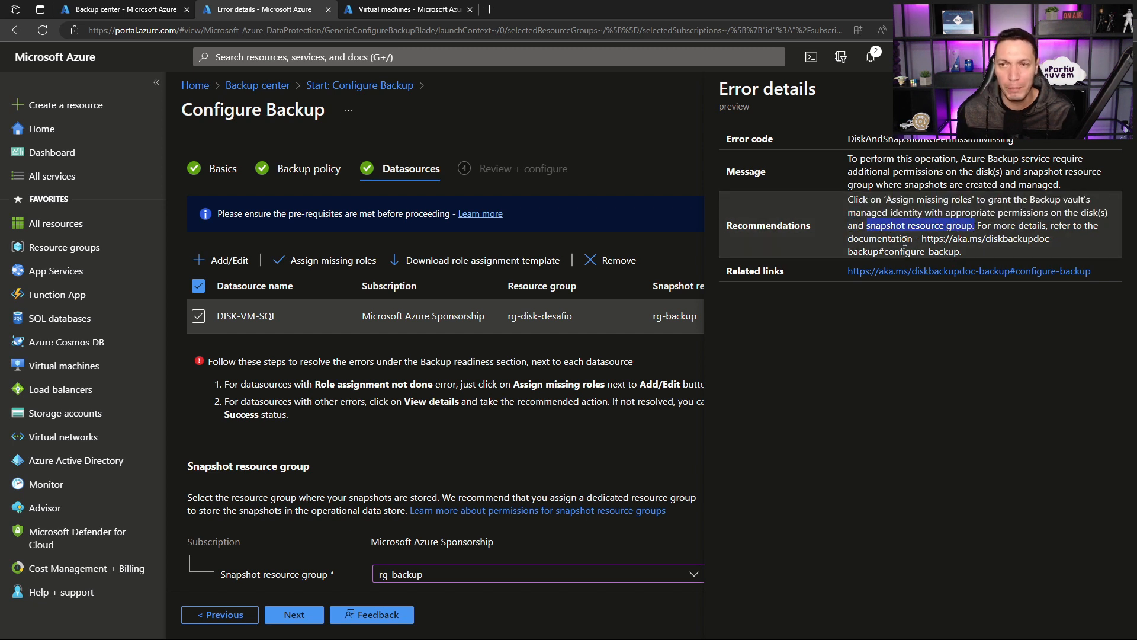
click(1121, 88)
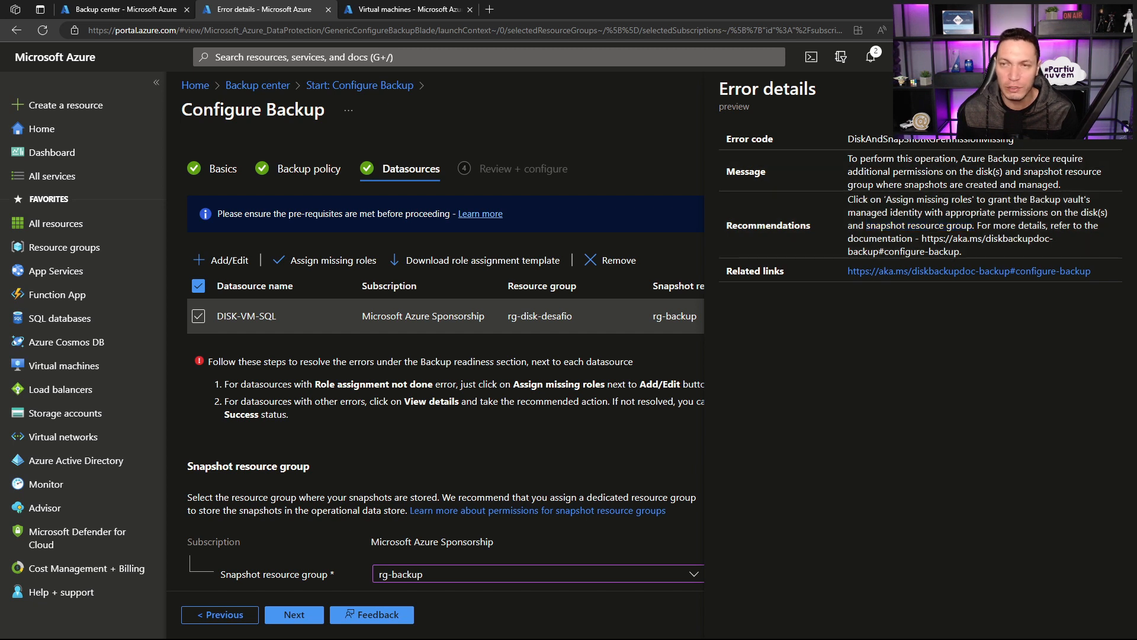
click(1121, 88)
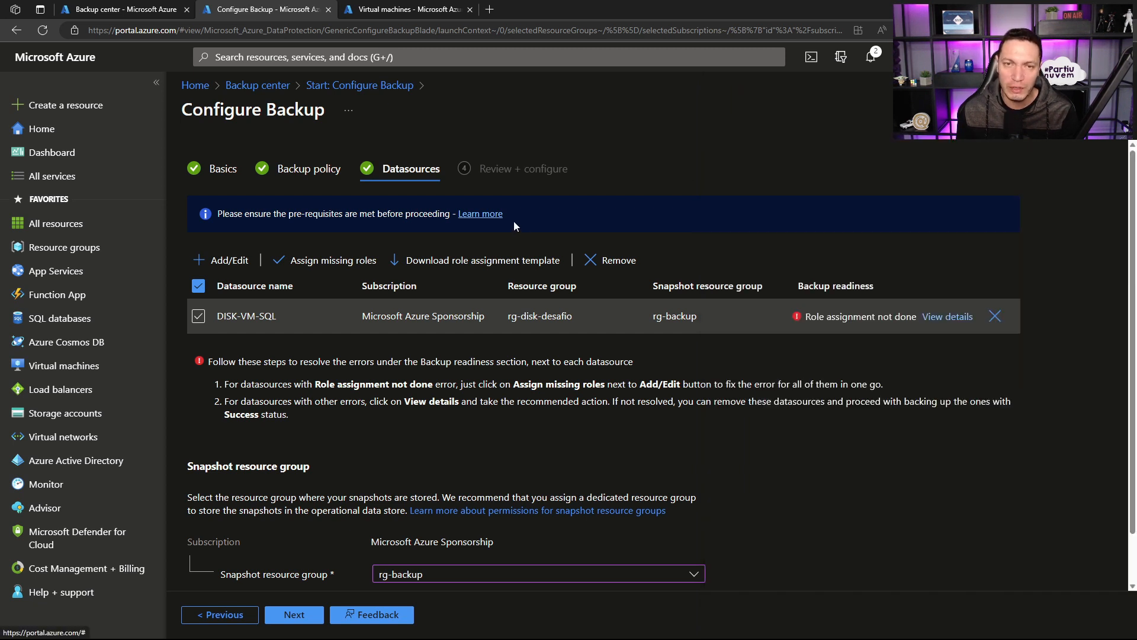
Step: Assign the missing roles for DISK-VM-SQL, continue to the review and submit the disk's backup configuration
click(317, 262)
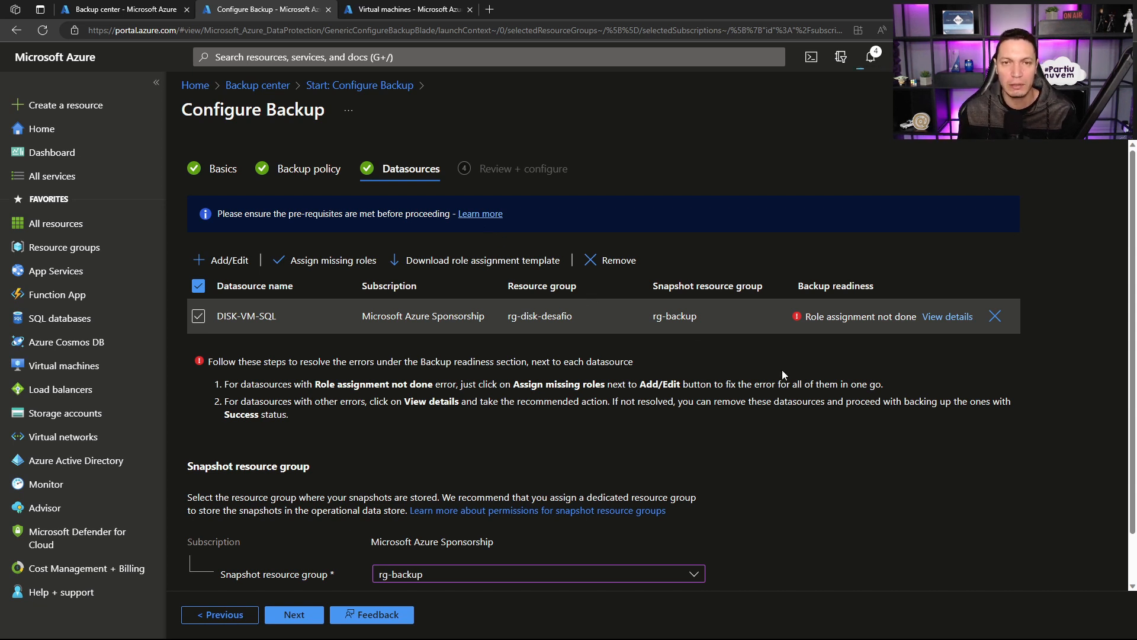
scroll(782, 369, down, 1)
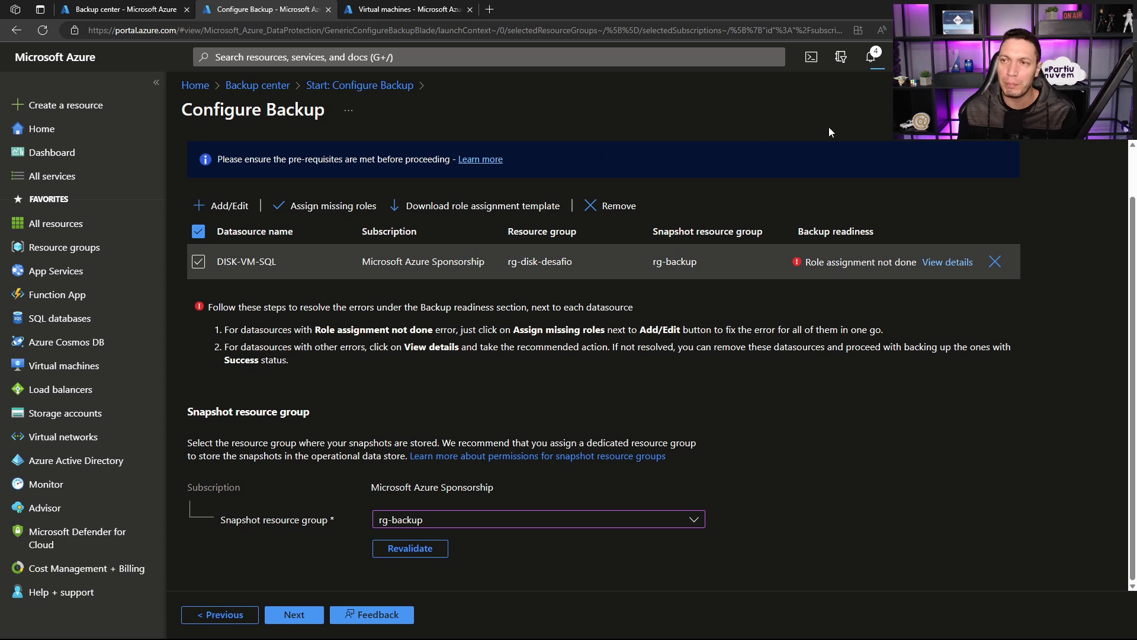
click(321, 202)
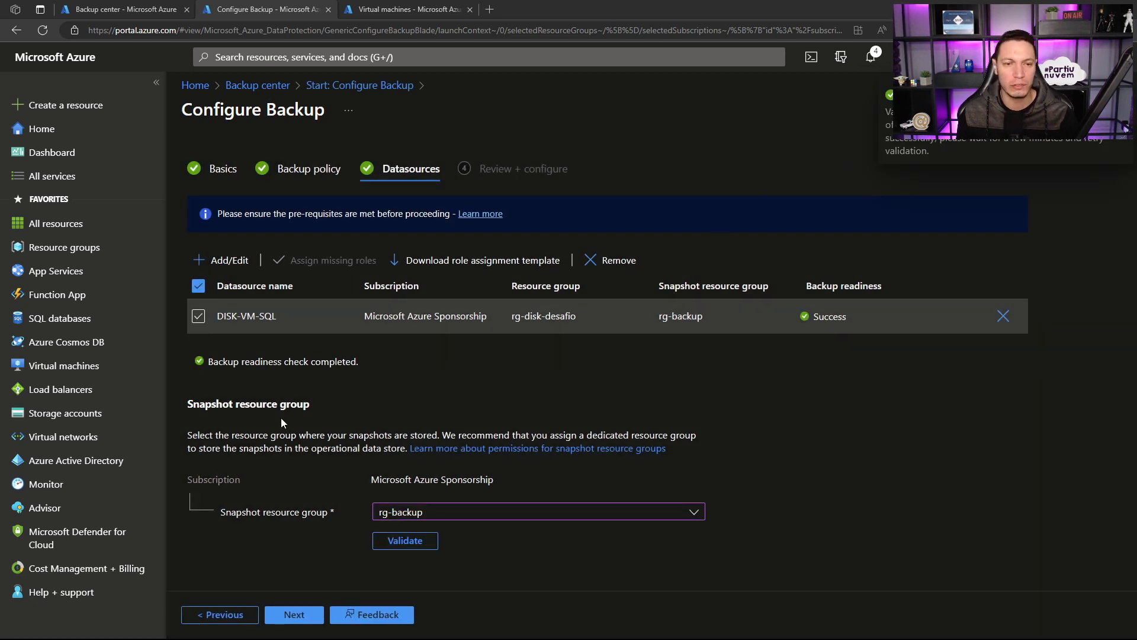
click(294, 615)
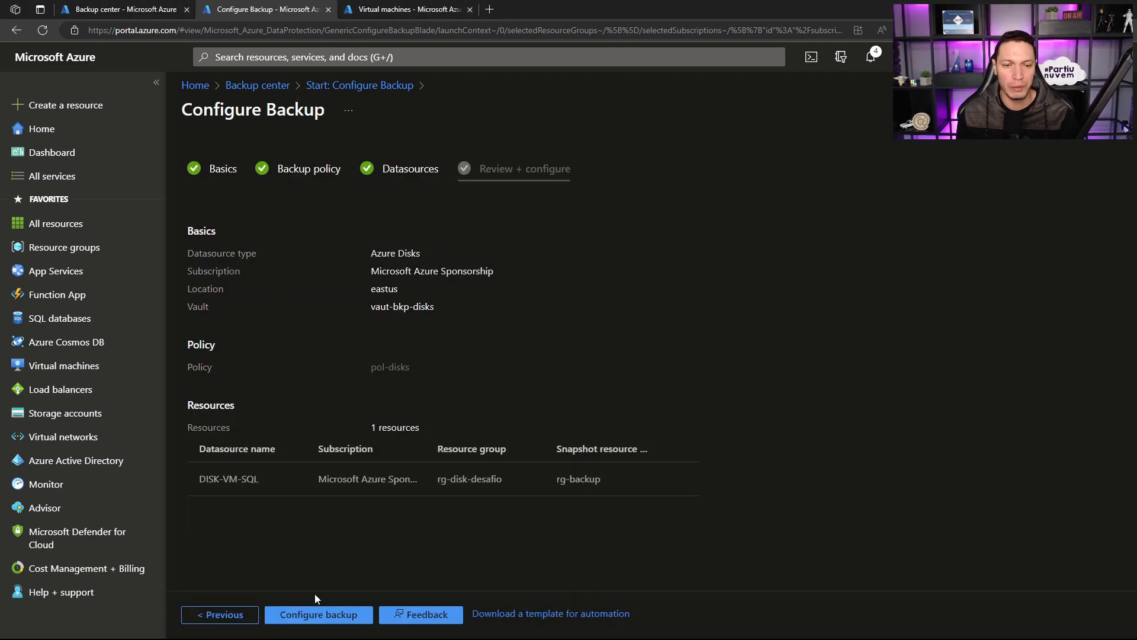
click(308, 614)
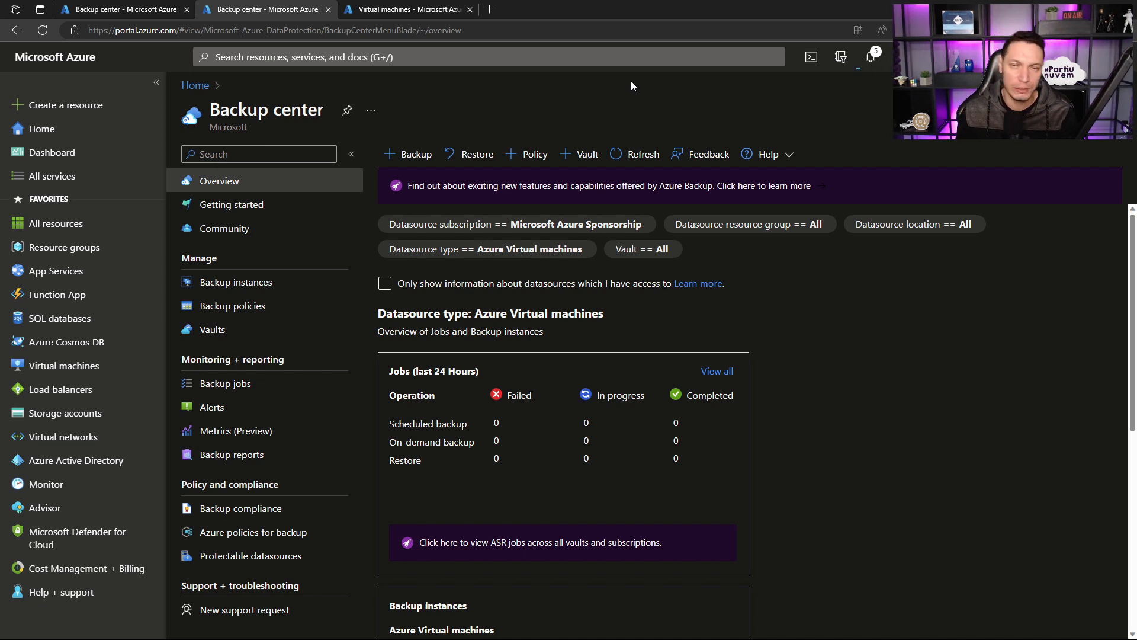
Step: Switch to the Virtual machines browser tab, go to the storage accounts there and open stolivebackuptftec01
click(368, 9)
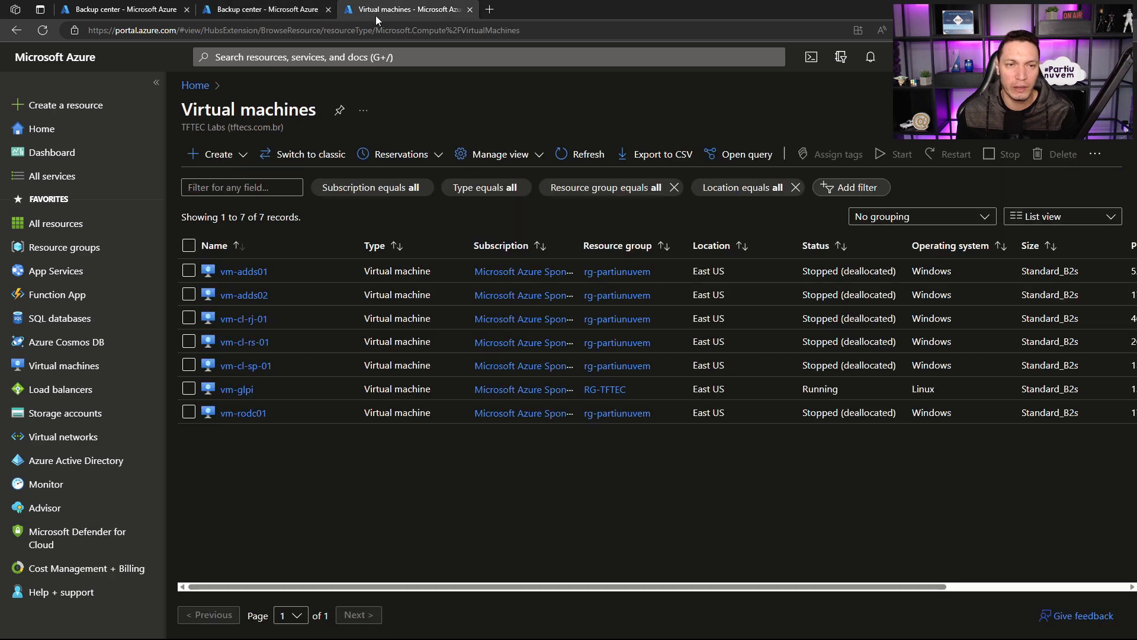
click(66, 413)
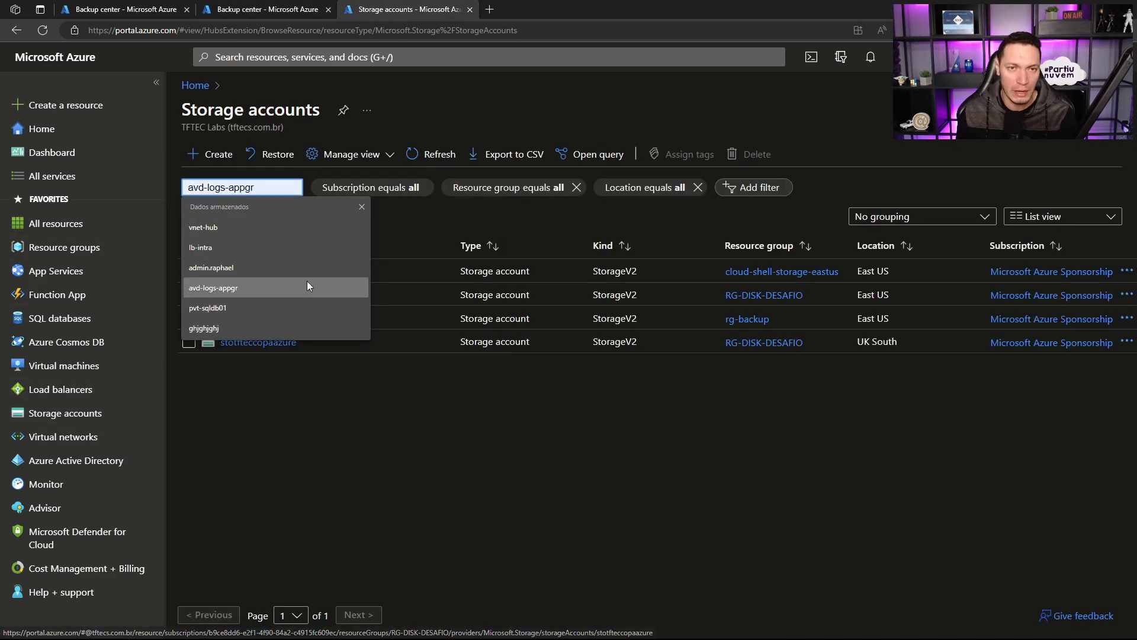
click(362, 206)
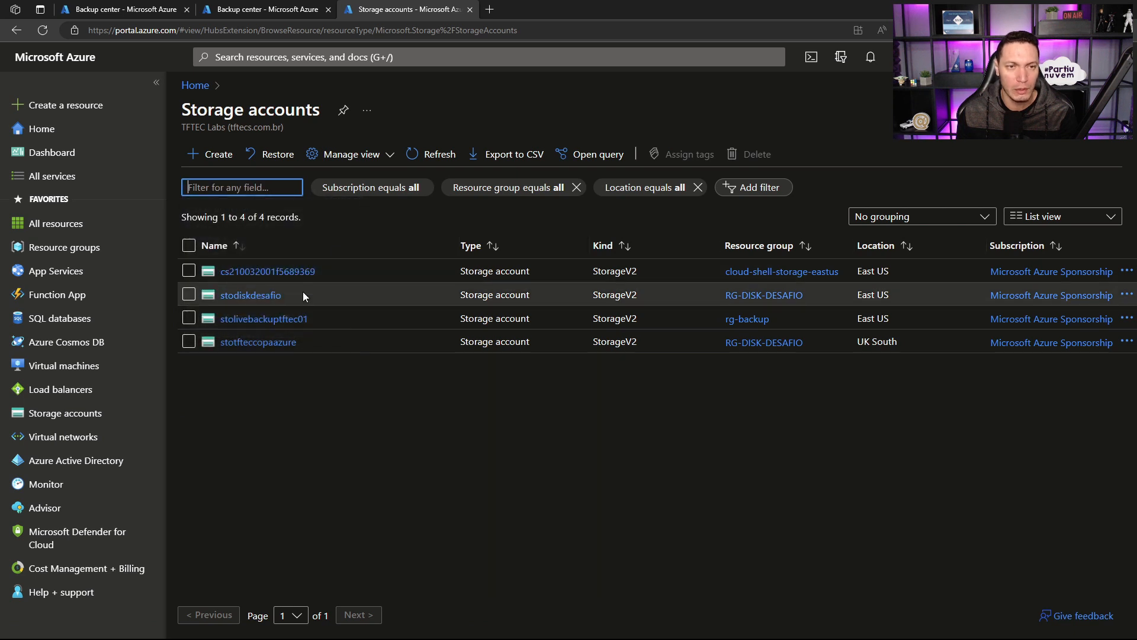
click(256, 320)
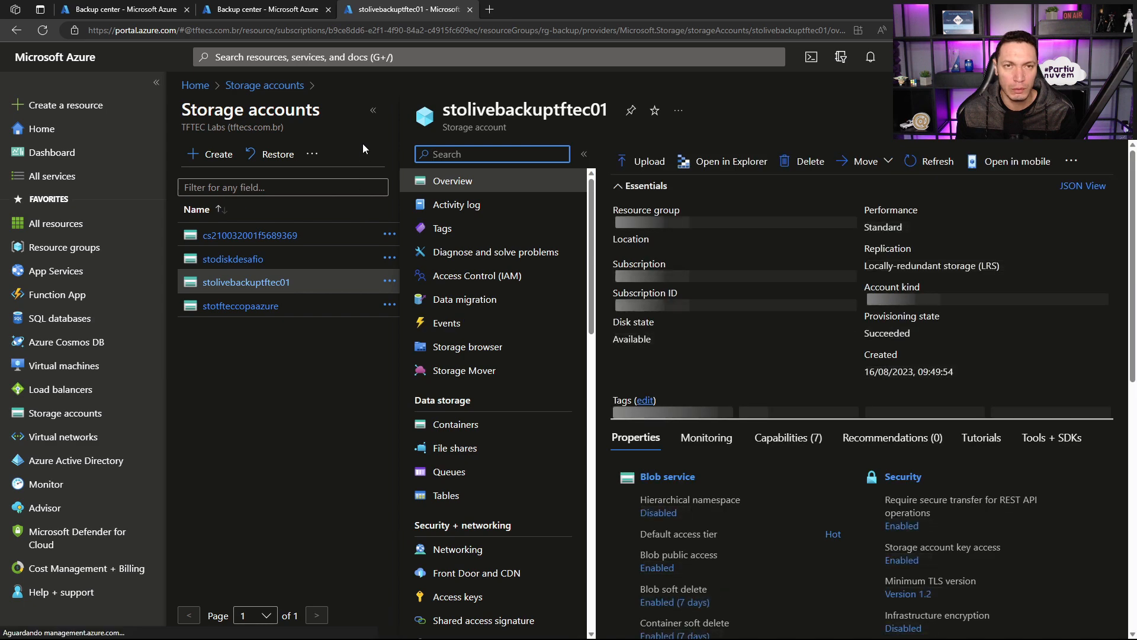
Step: Upload file01.txt and file02.txt to the live container of stolivebackuptftec01 and close the upload pane
click(373, 110)
click(261, 424)
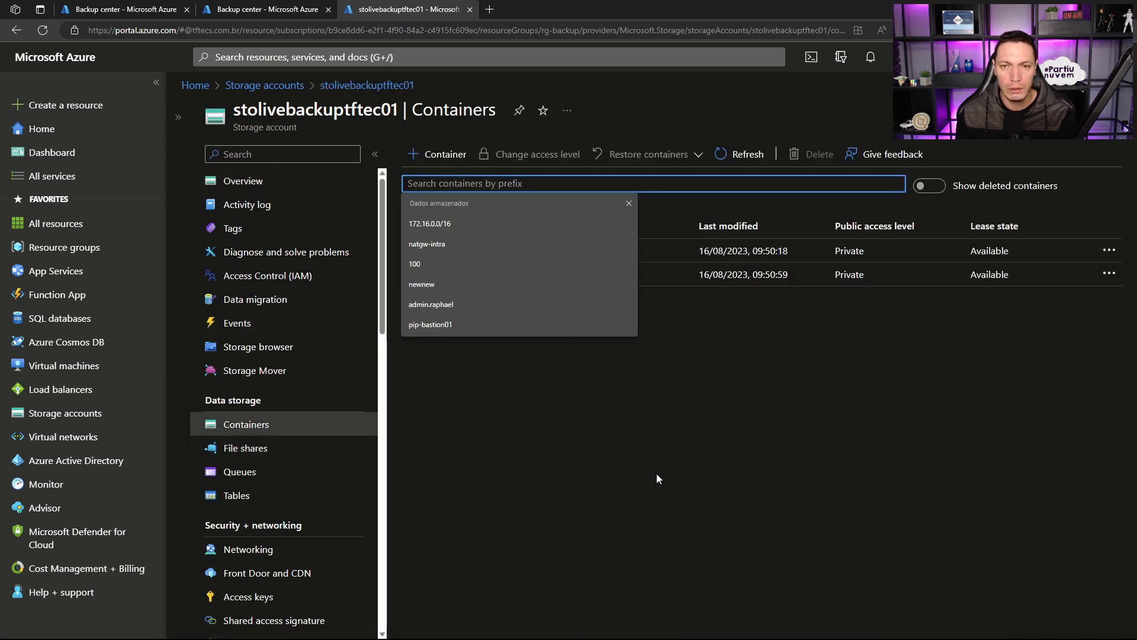
click(432, 275)
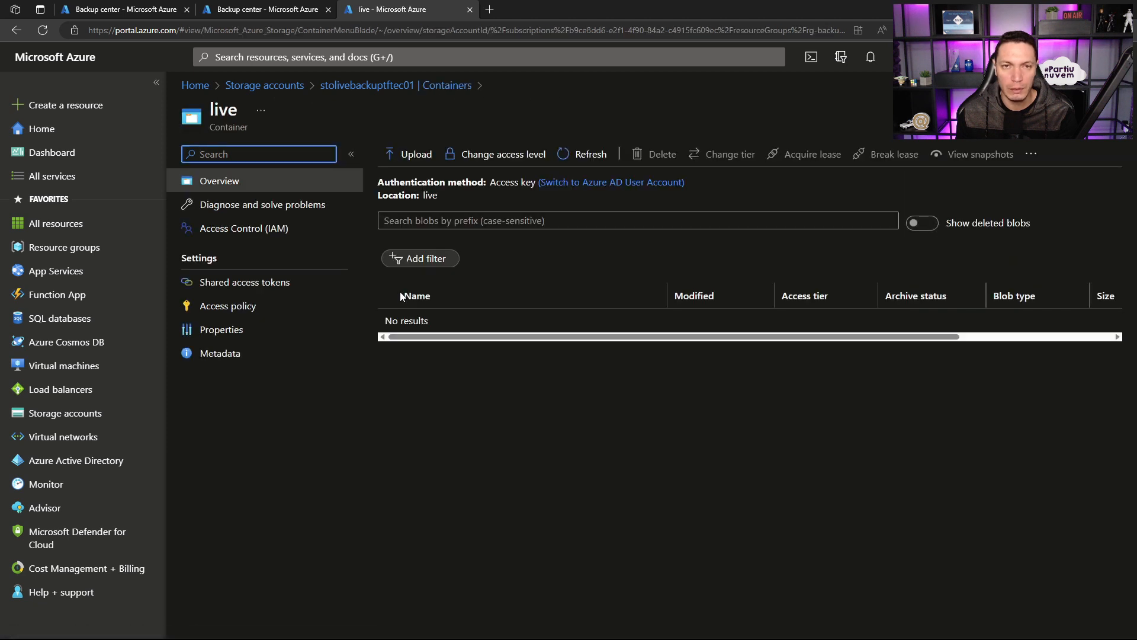
click(413, 156)
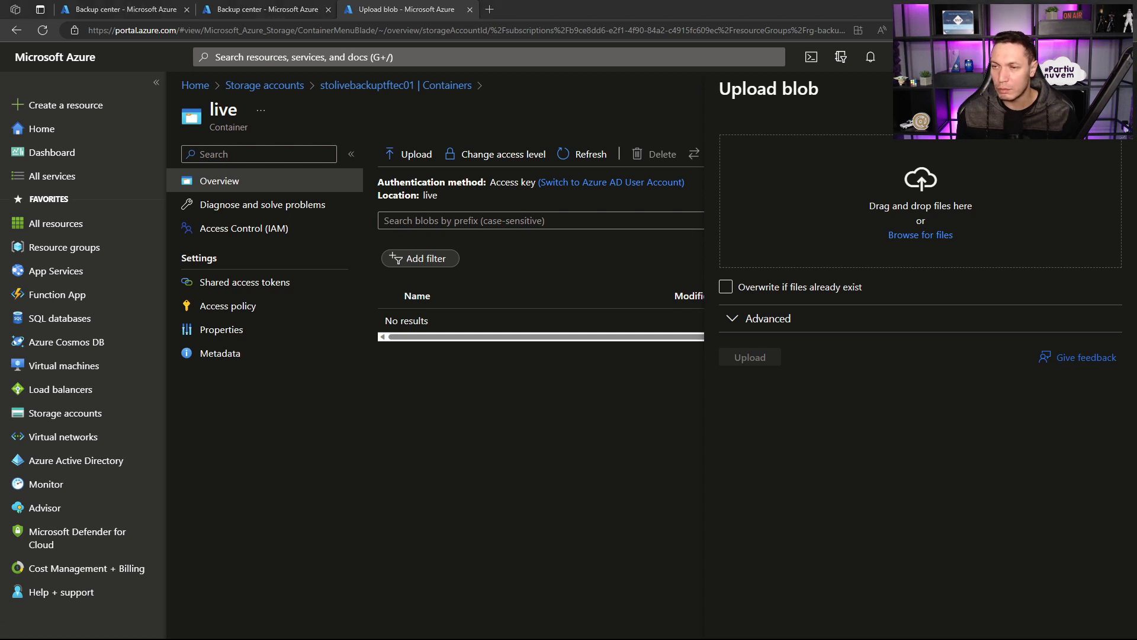
drag(1135, 255, 893, 231)
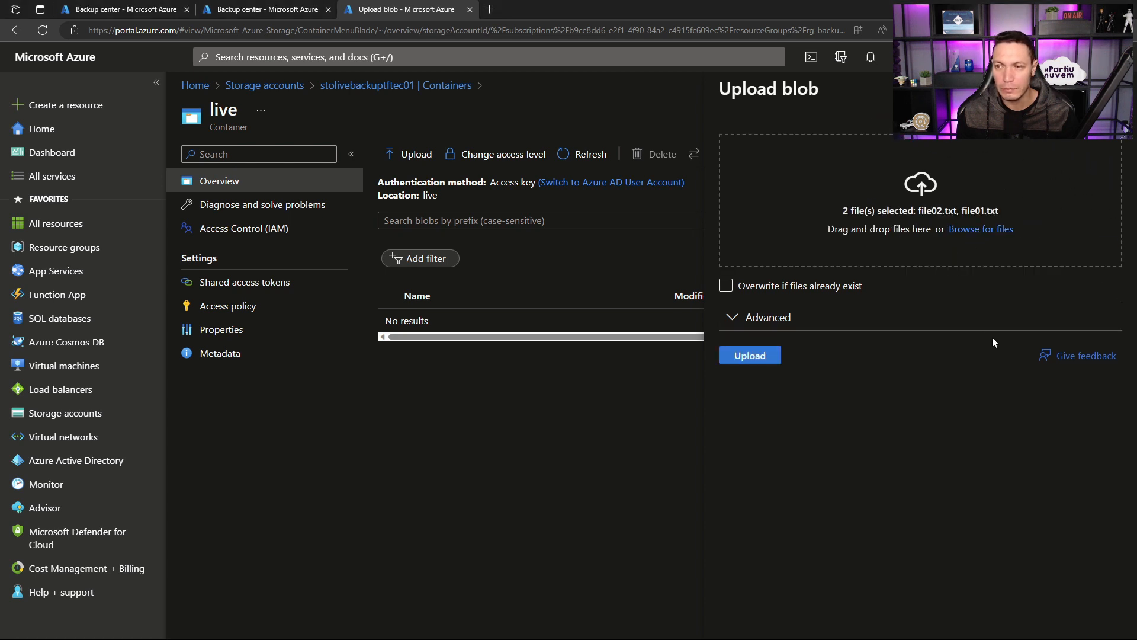
click(763, 355)
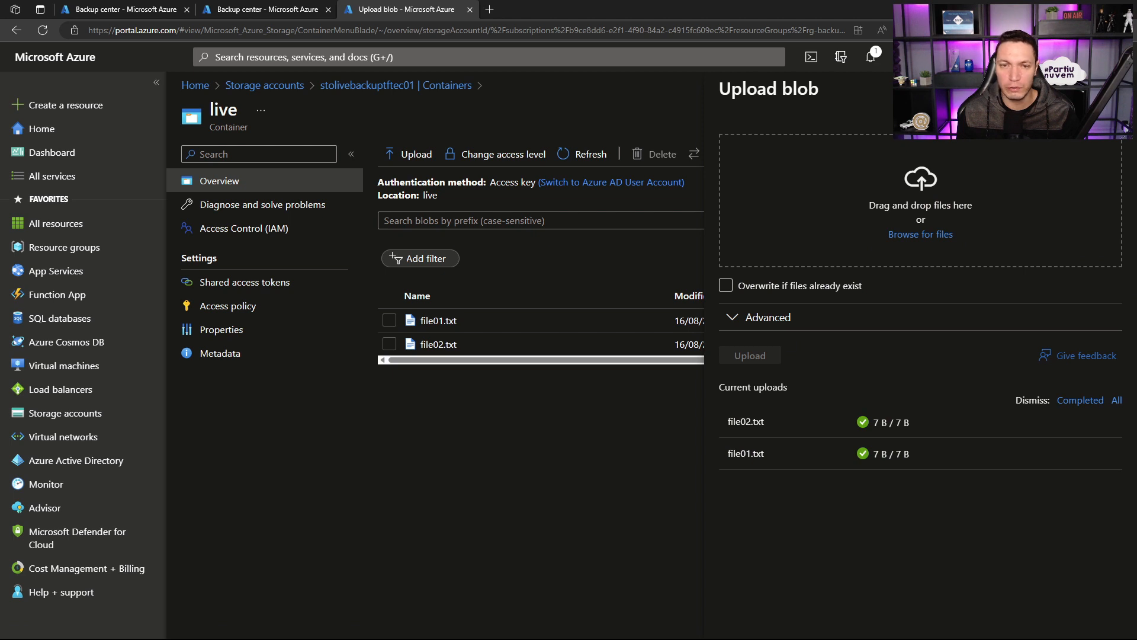
click(1115, 88)
Step: Examine the text of file01.txt and file02.txt, and check file02.txt for previous versions and snapshots
click(433, 323)
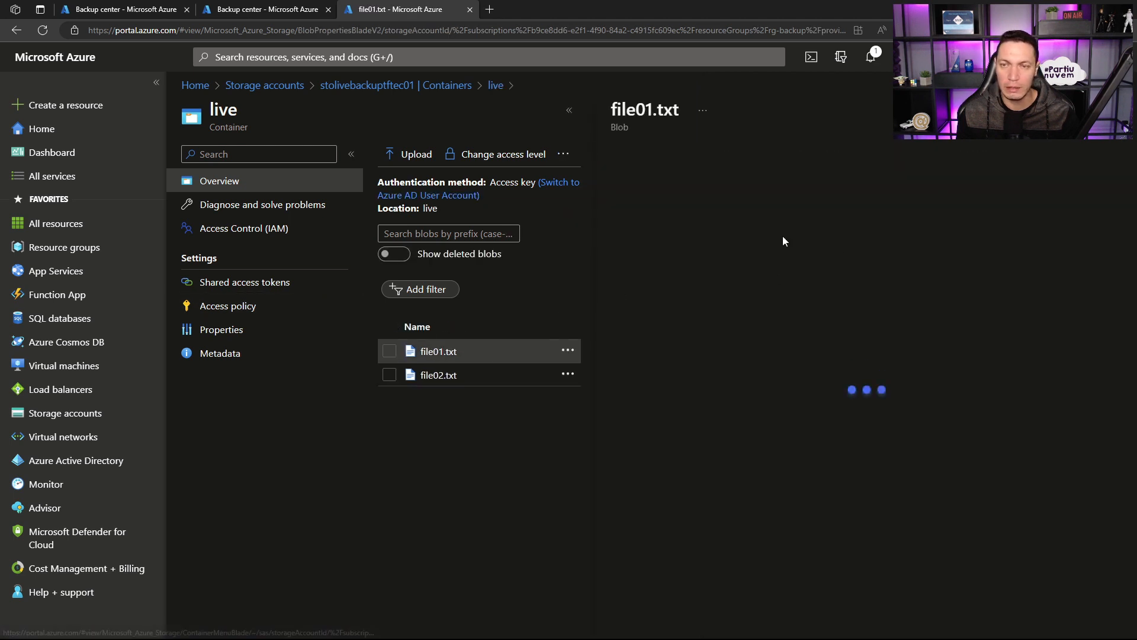
click(814, 193)
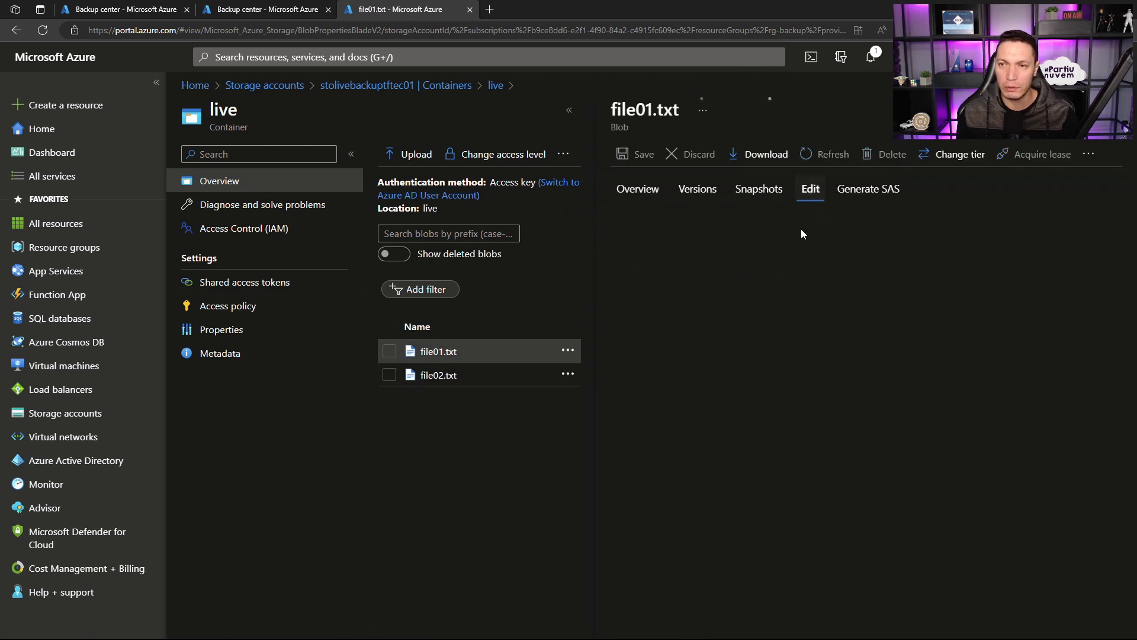
click(437, 375)
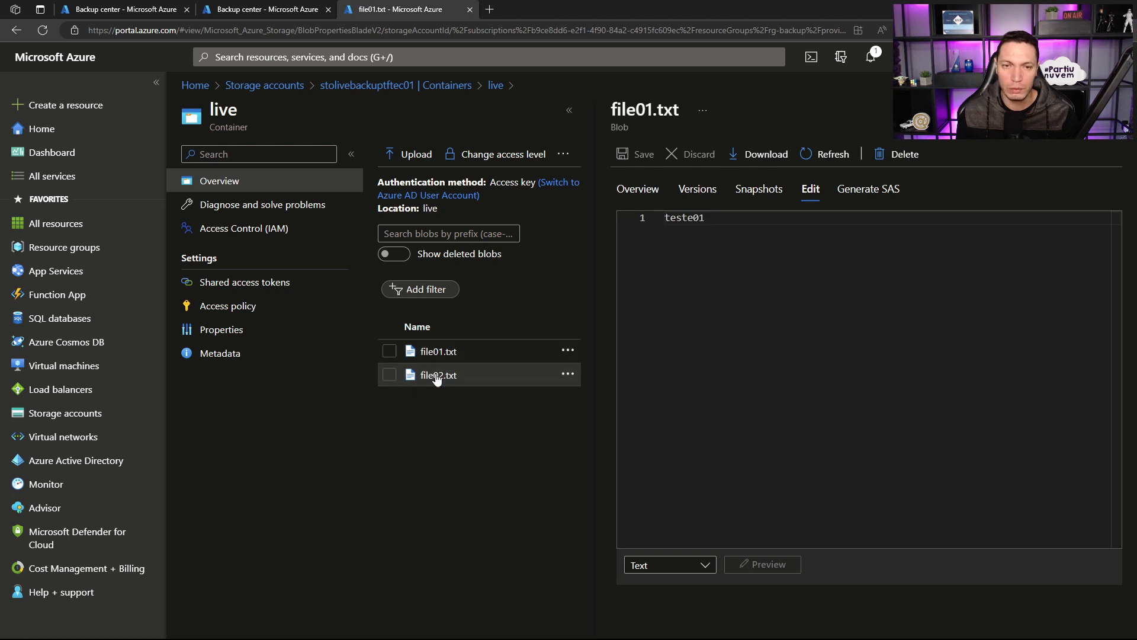
click(810, 189)
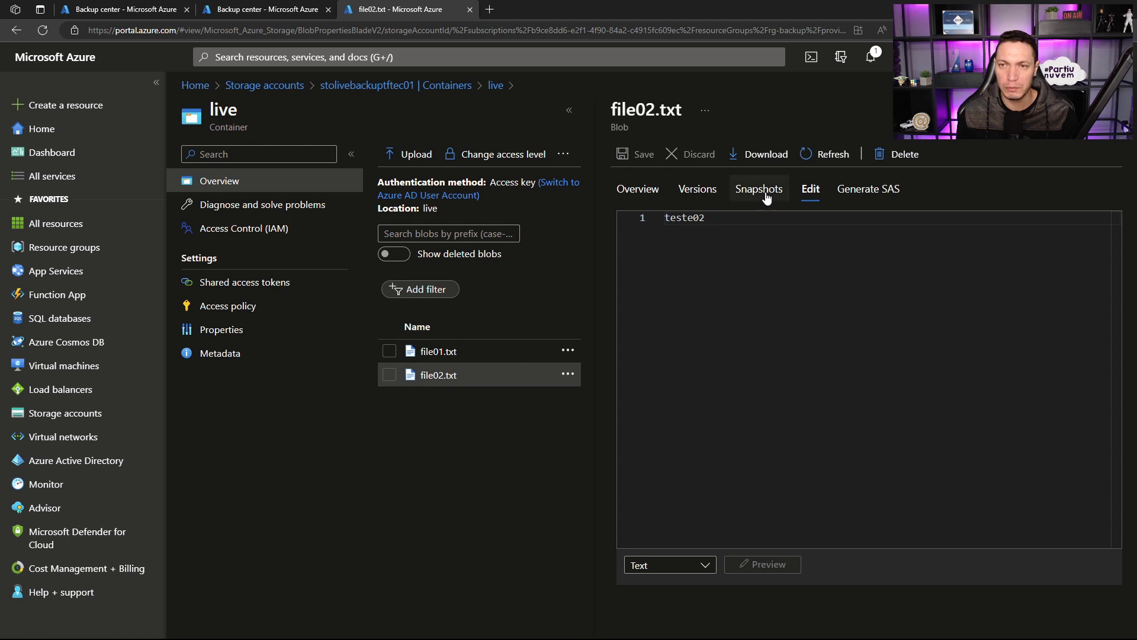
click(700, 191)
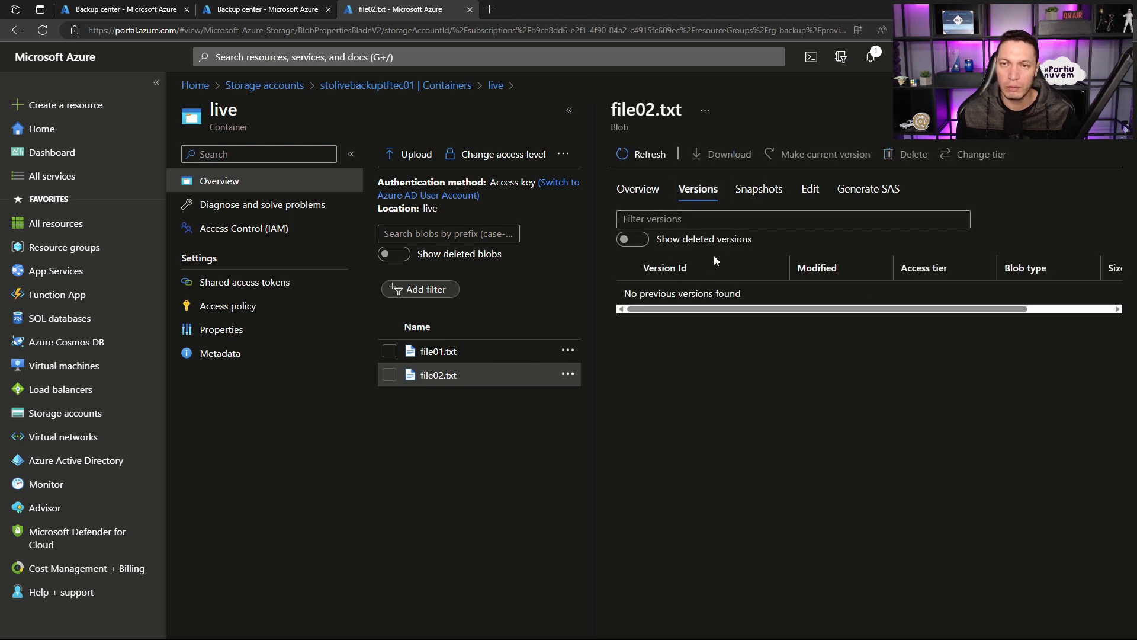
click(758, 189)
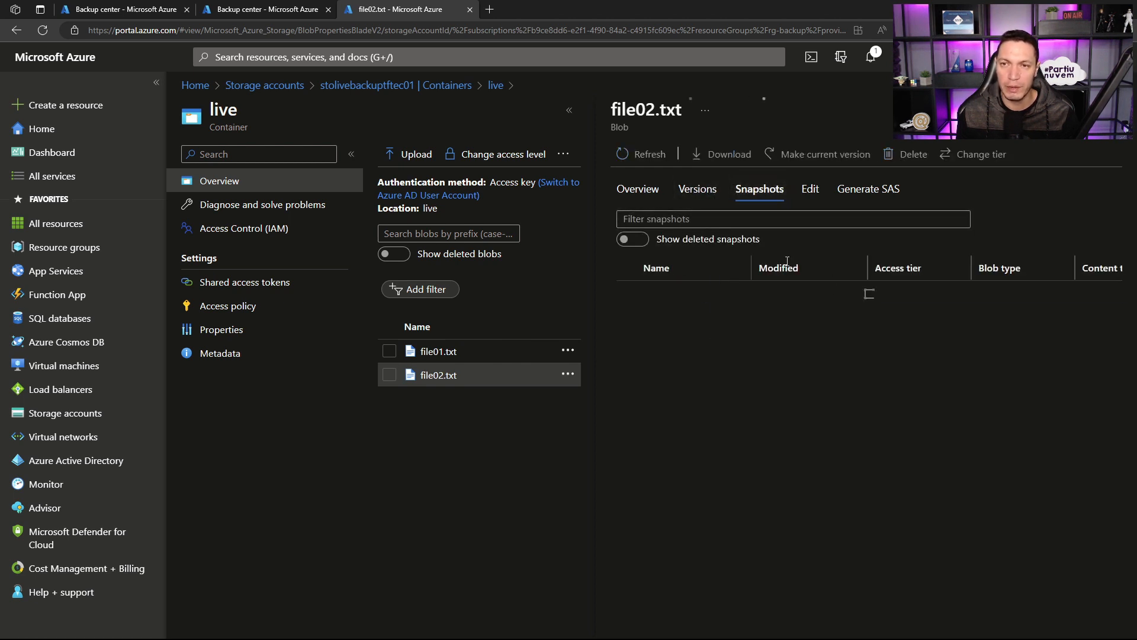
click(639, 191)
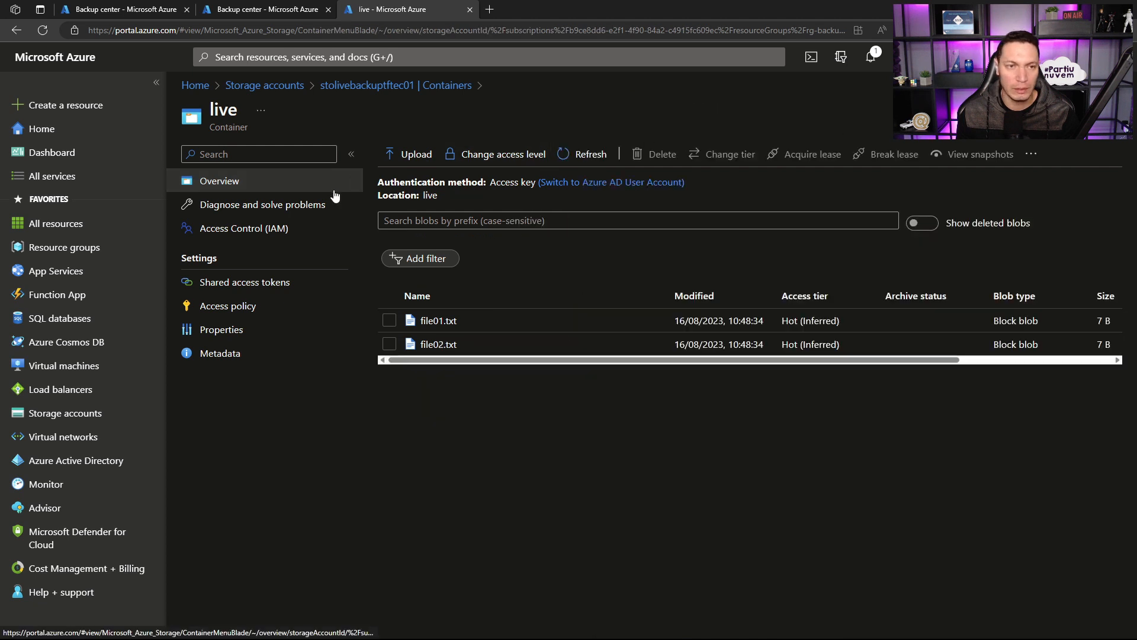
Step: Examine the storage account's data protection options for recovery, blob versioning and change feed, and return to its overview
click(415, 86)
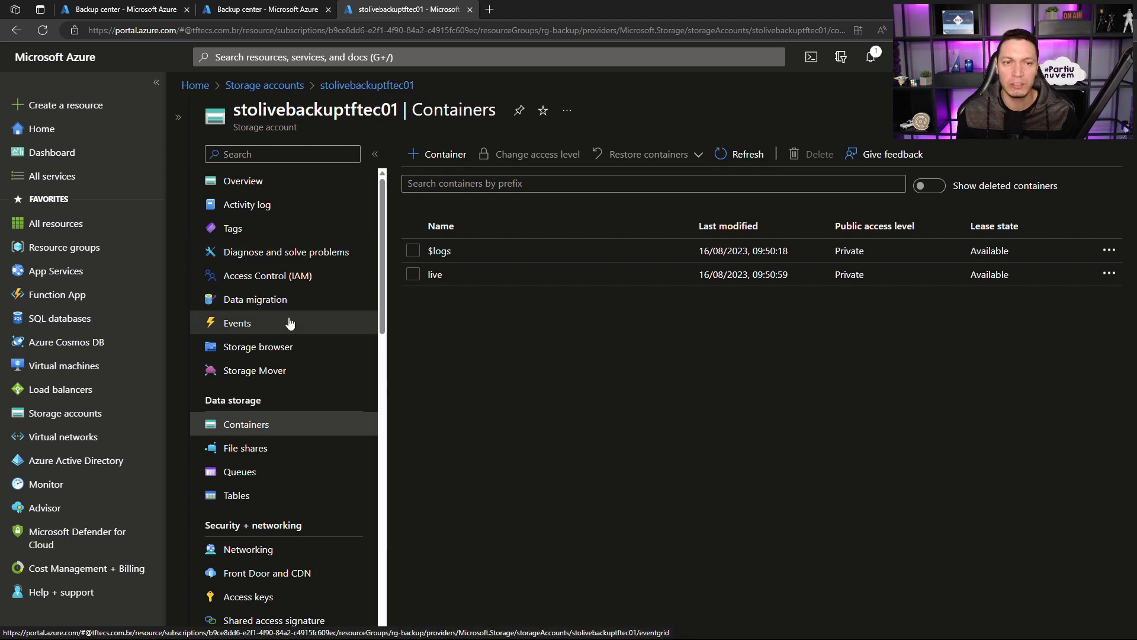
scroll(291, 314, down, 1)
scroll(330, 286, down, 3)
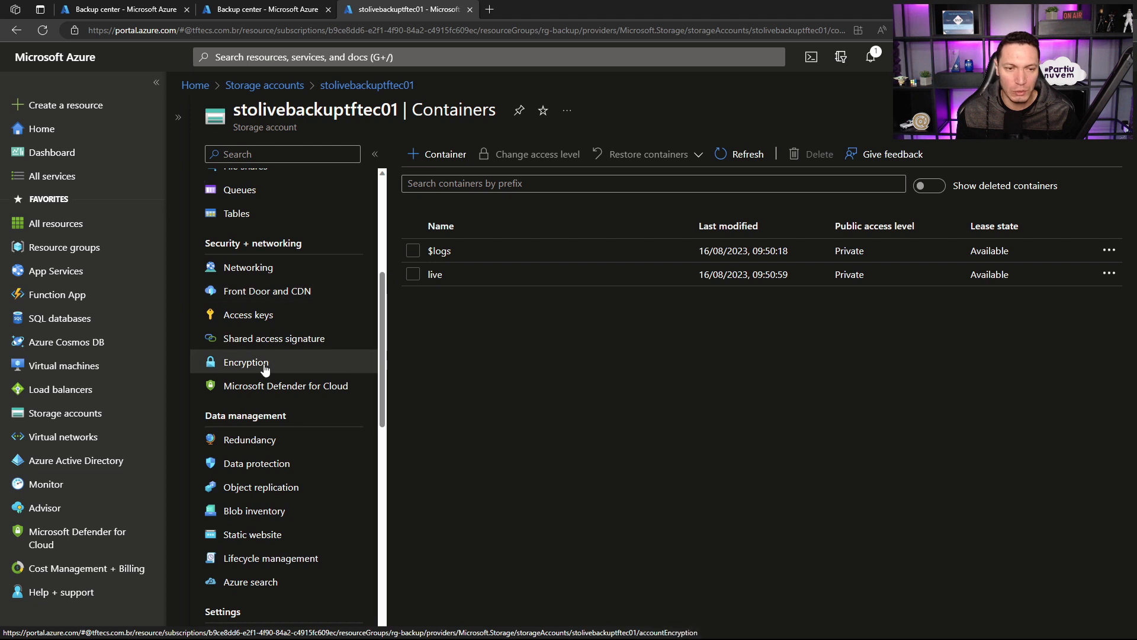
click(308, 471)
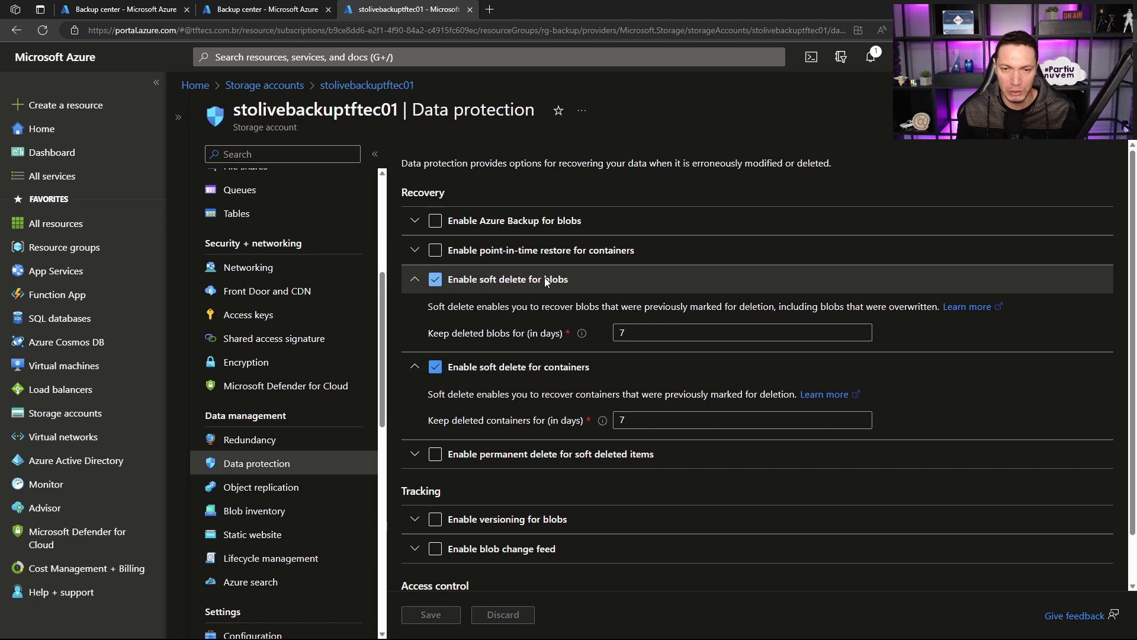
scroll(545, 277, down, 1)
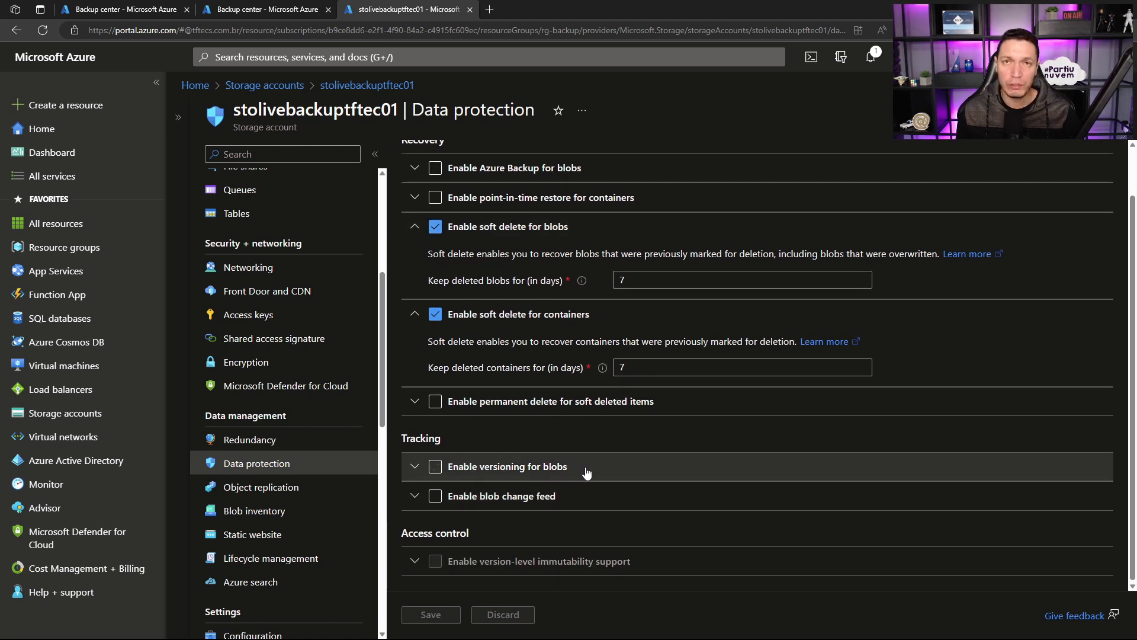
click(490, 501)
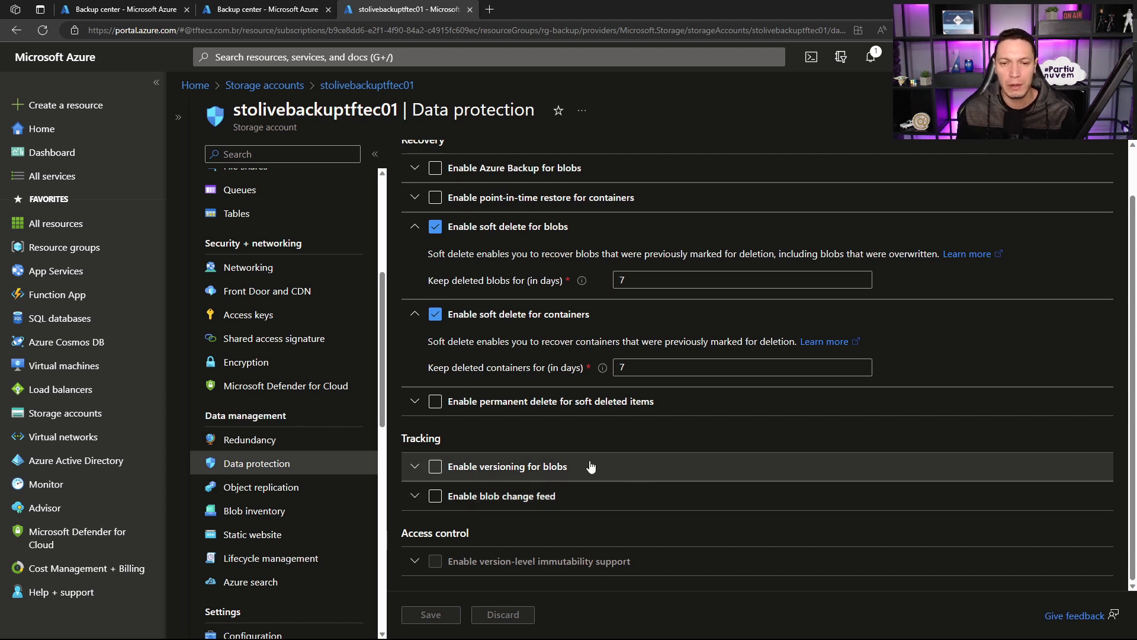
click(505, 501)
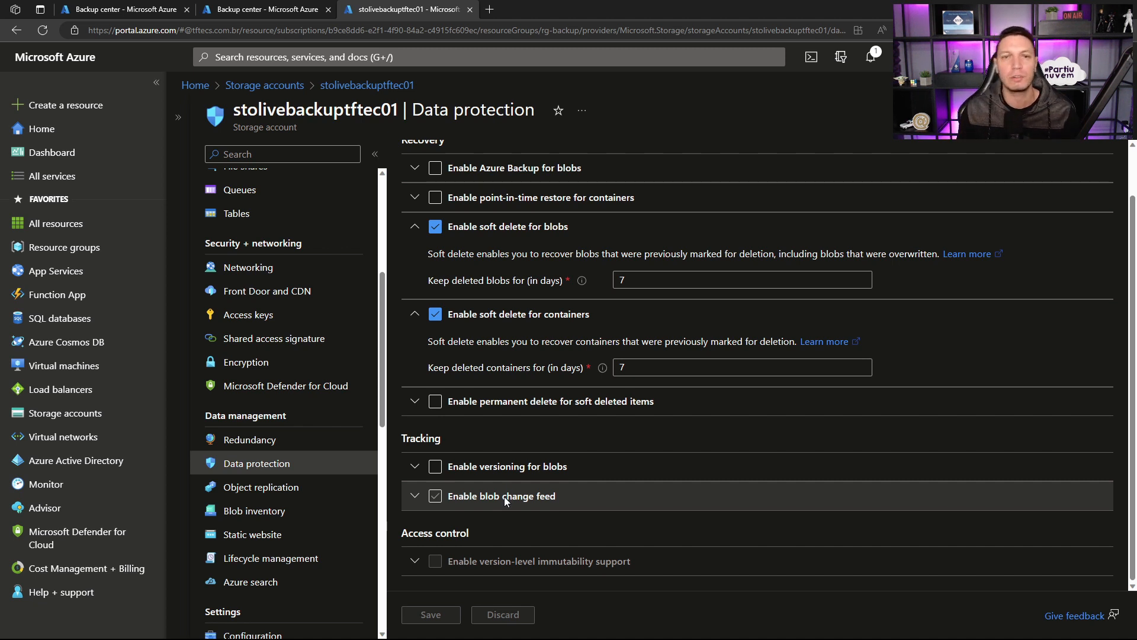
click(505, 500)
scroll(504, 497, up, 1)
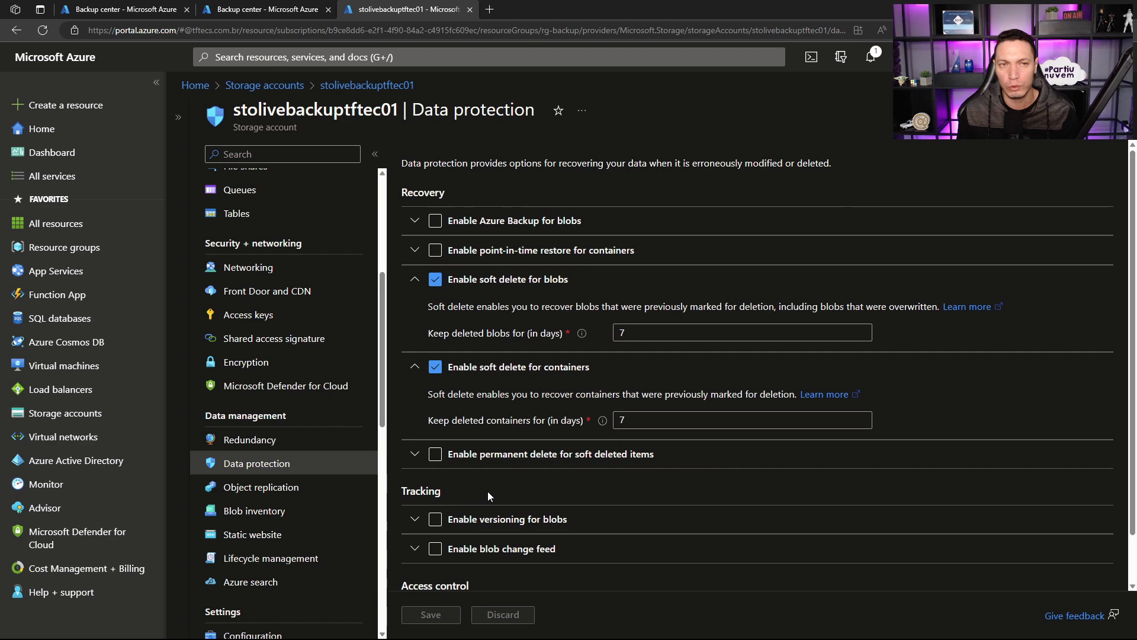
scroll(318, 297, up, 5)
click(262, 183)
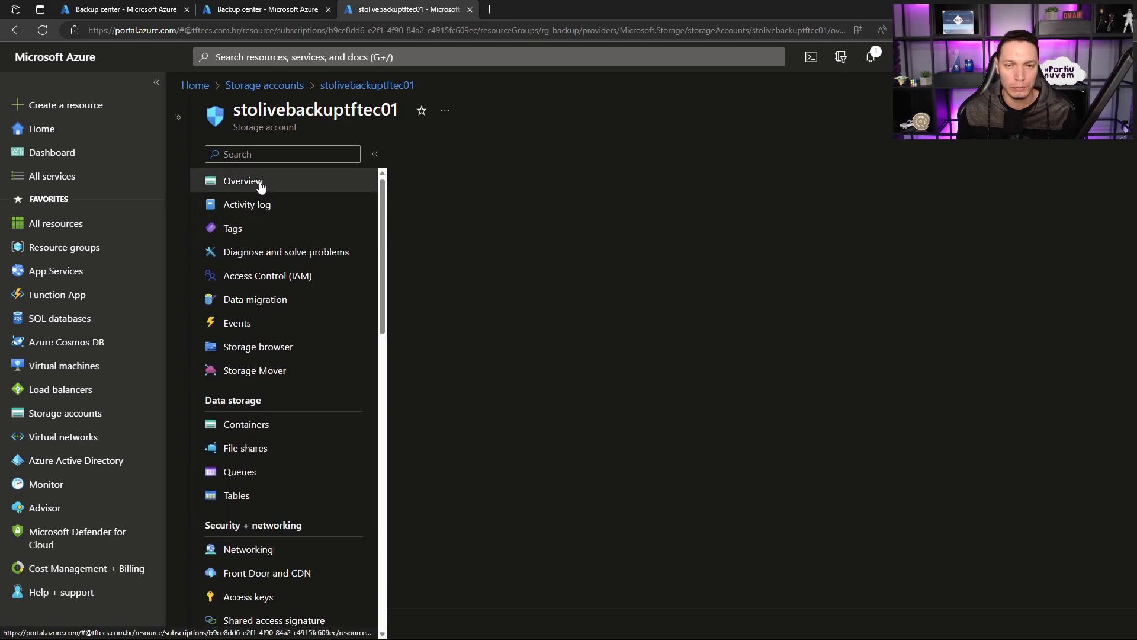
Step: Switch to the Backup center browser tab and start configuring a backup with Azure Blobs (Azure Storage) as the datasource type
click(132, 9)
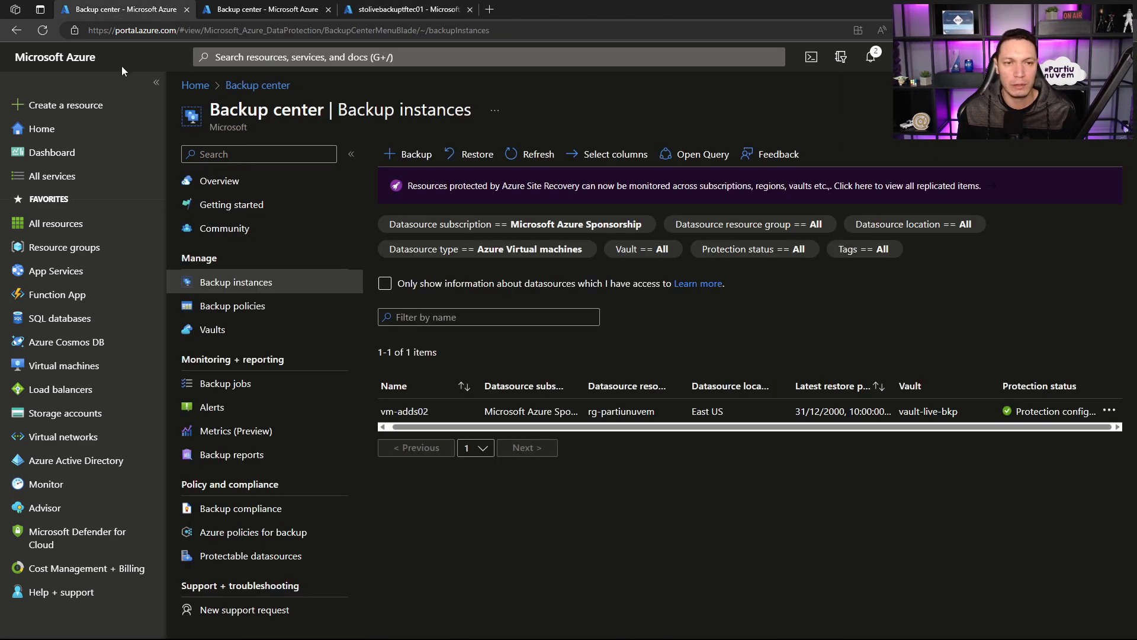
click(412, 154)
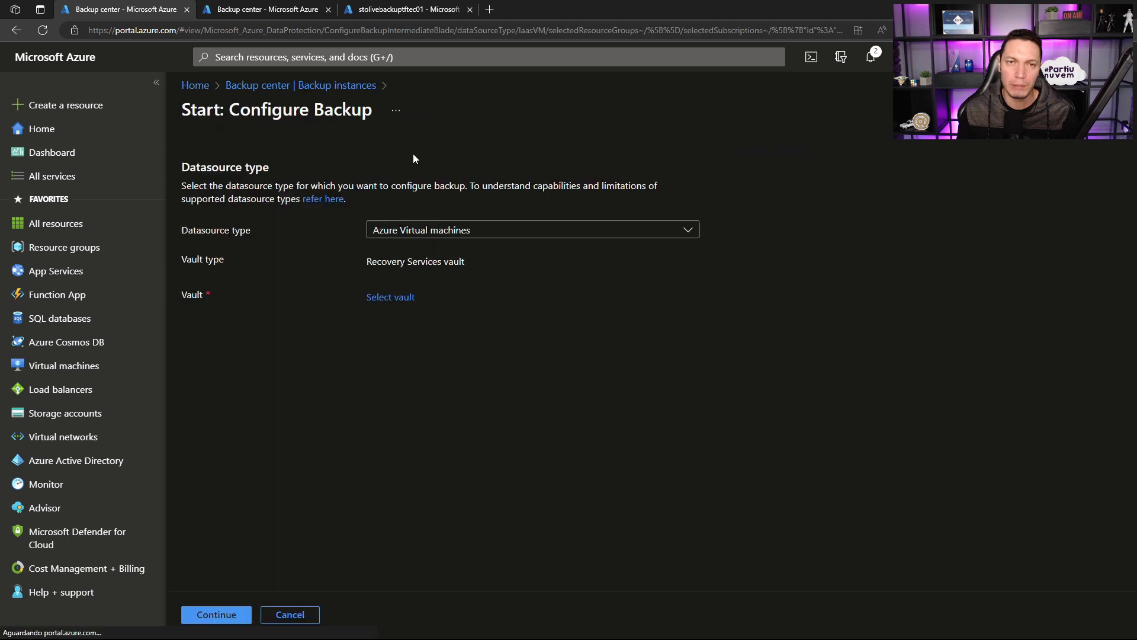
click(443, 229)
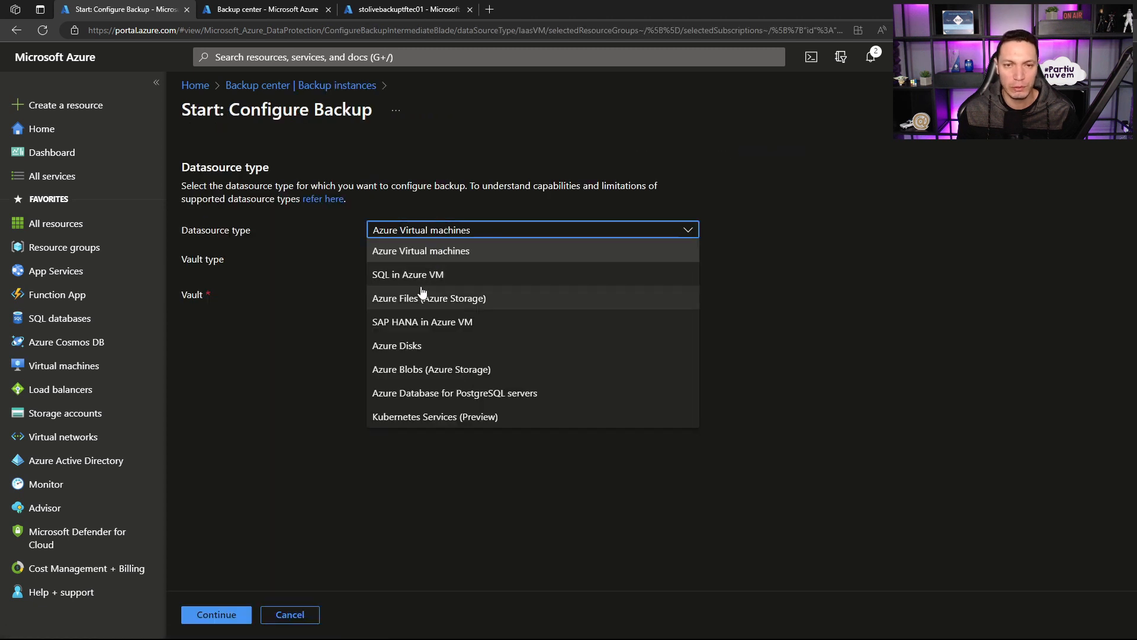
click(420, 366)
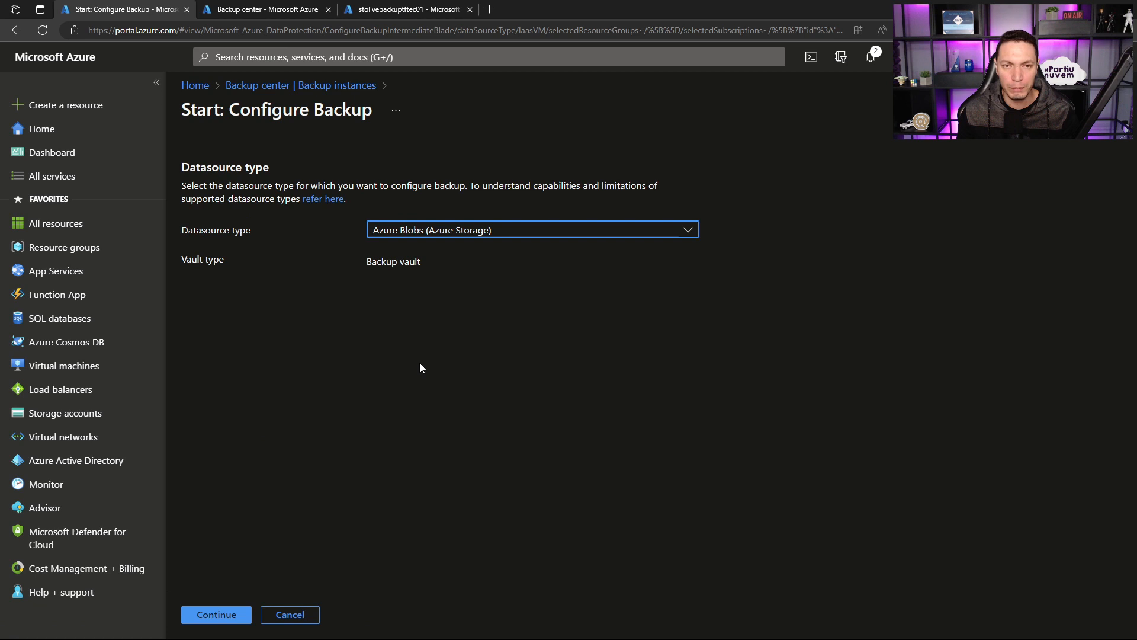
click(234, 616)
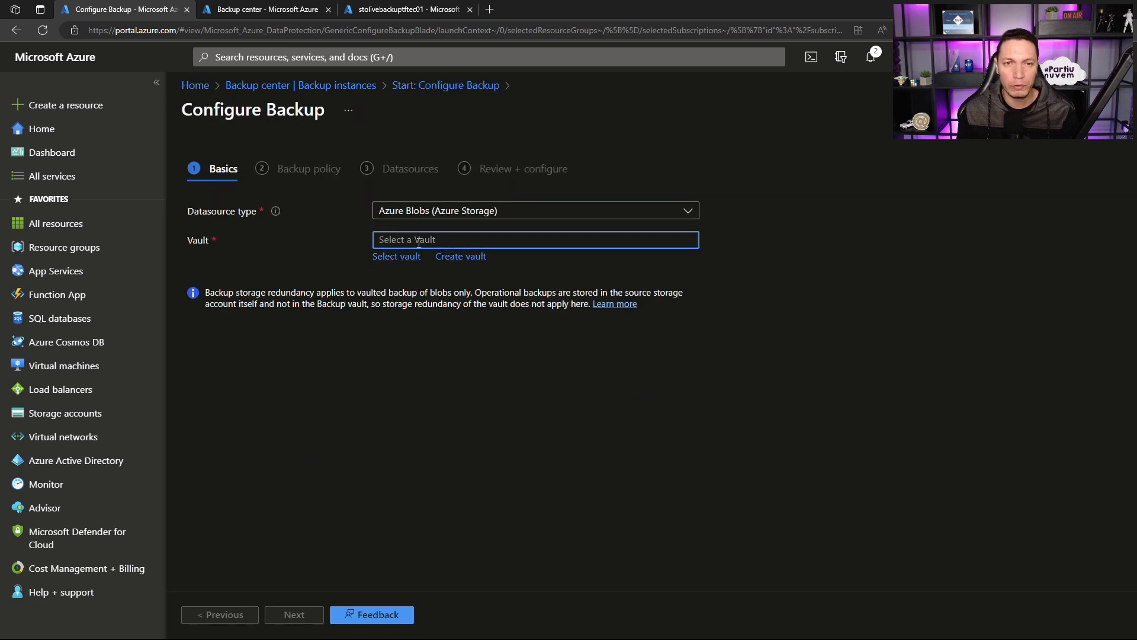
Step: Select vaut-bkp-disks as the vault for the blob backup and continue to the backup policy
click(401, 255)
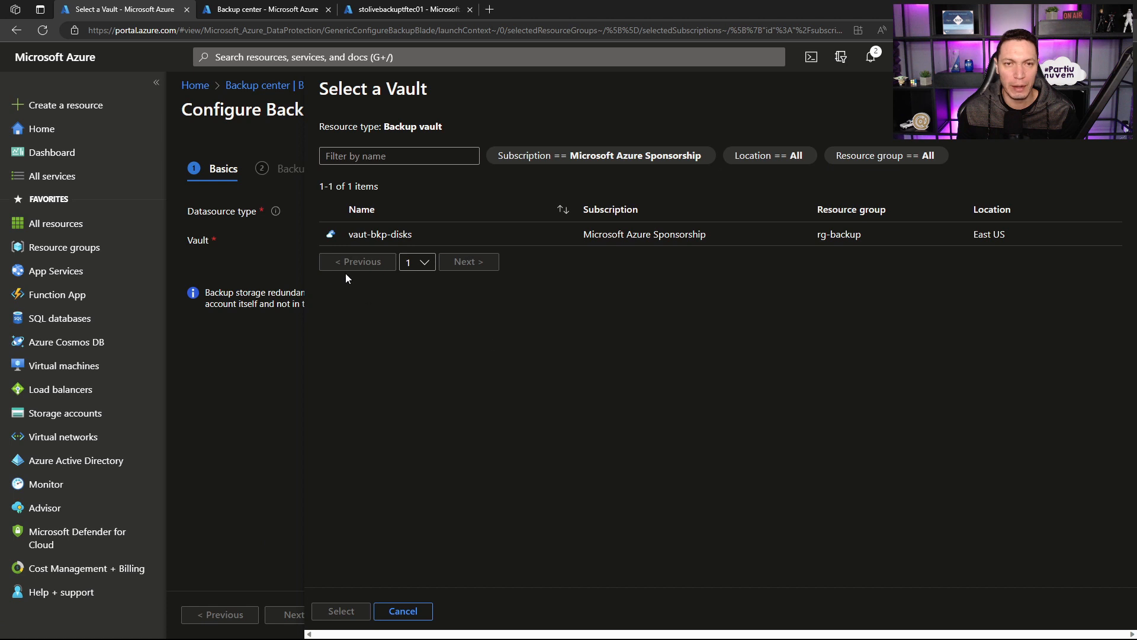
click(354, 234)
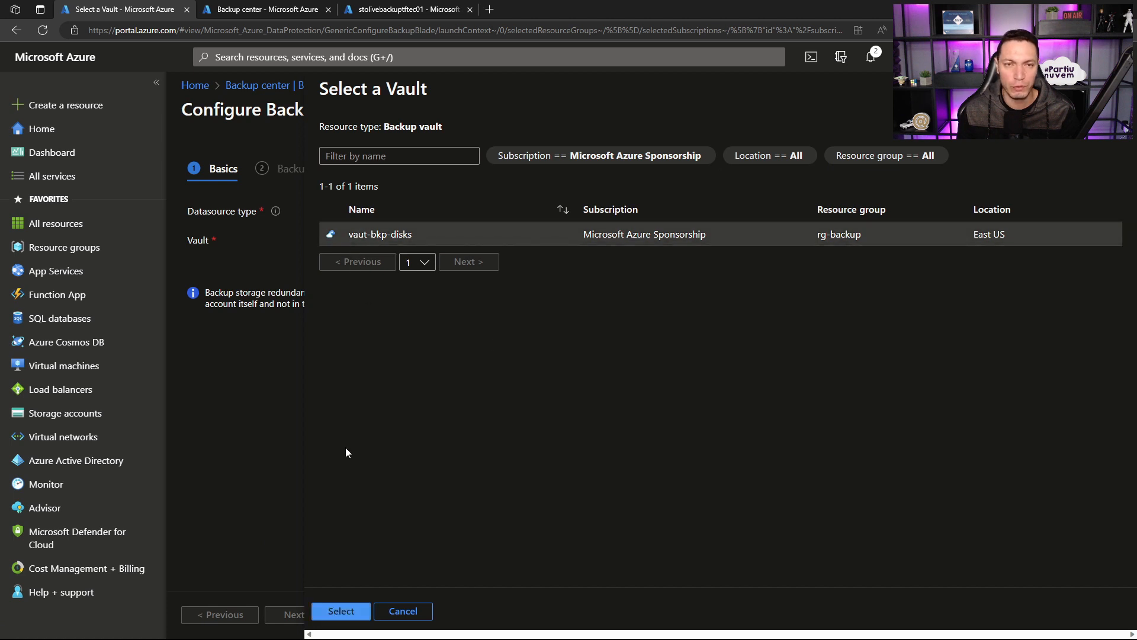
click(342, 611)
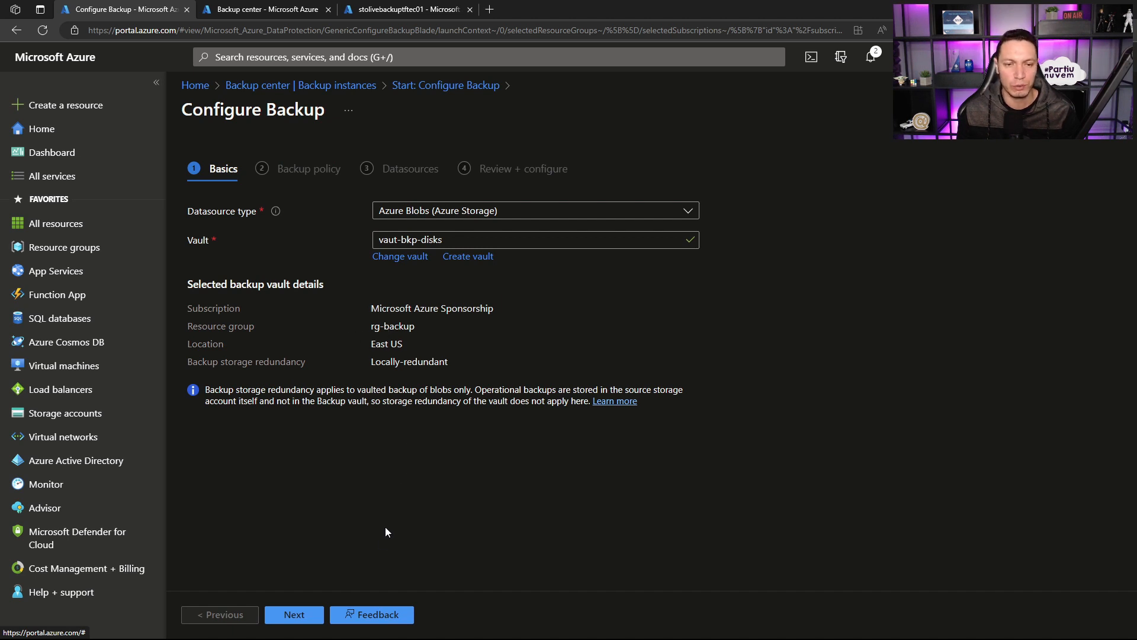
click(313, 601)
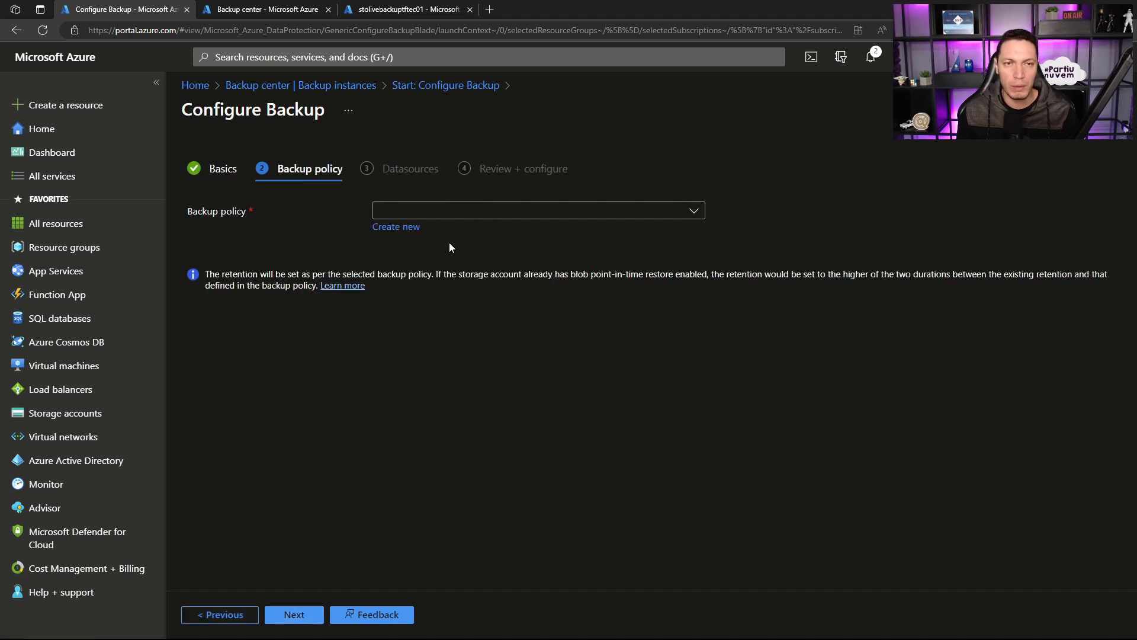
Step: Start a new backup policy named pol-daily-blobs and continue to its schedule and retention settings
click(409, 228)
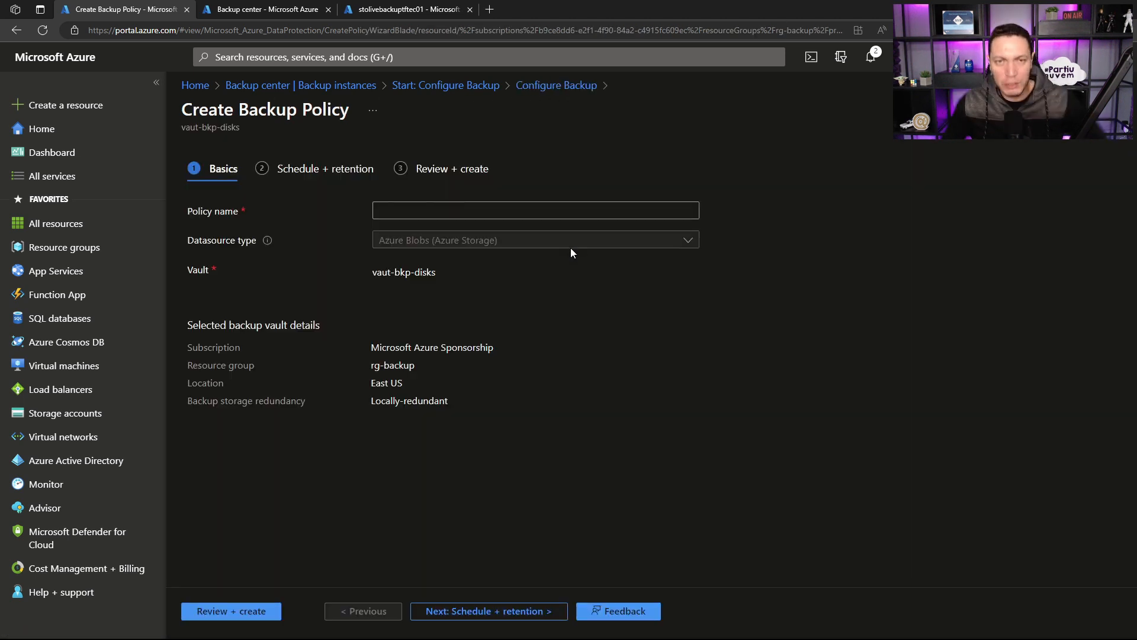
click(567, 208)
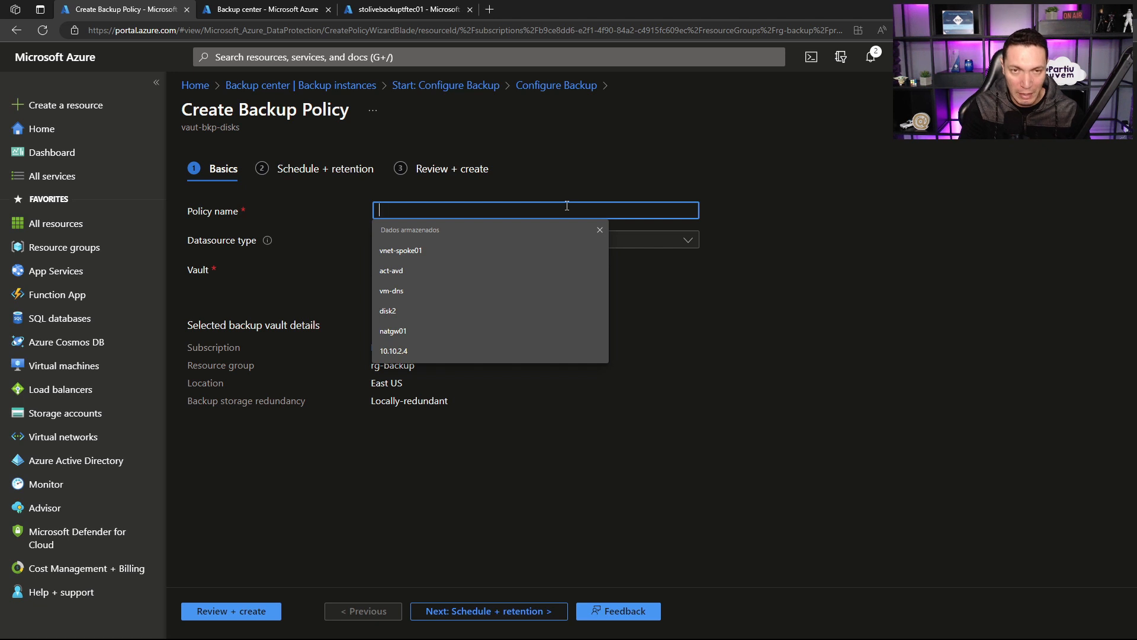
text(pol-dai)
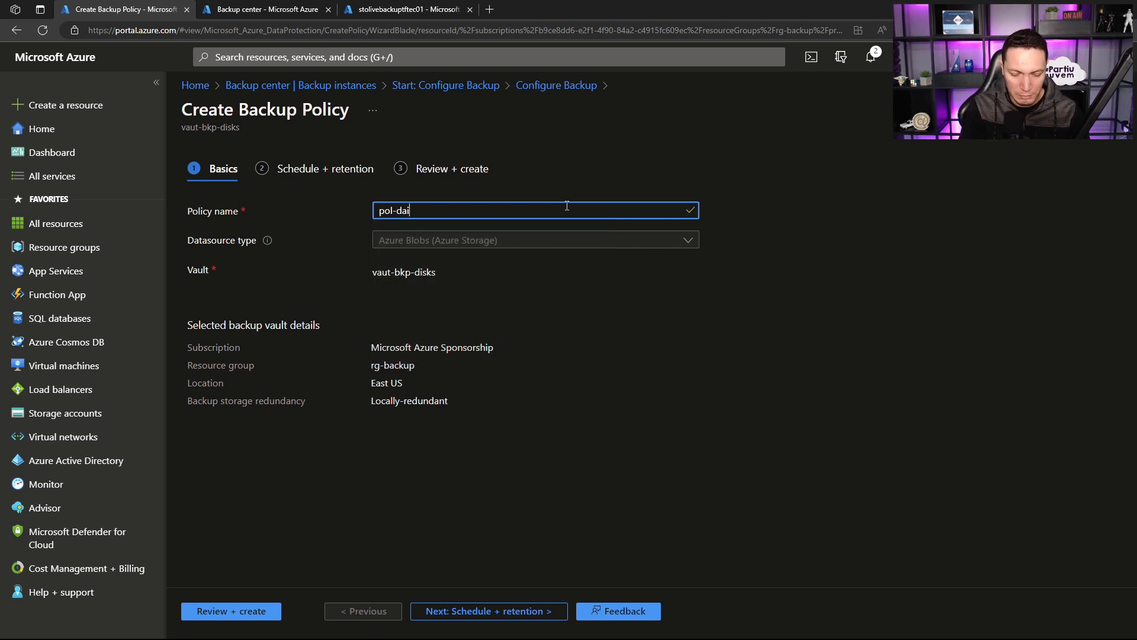
text(ly-blobs)
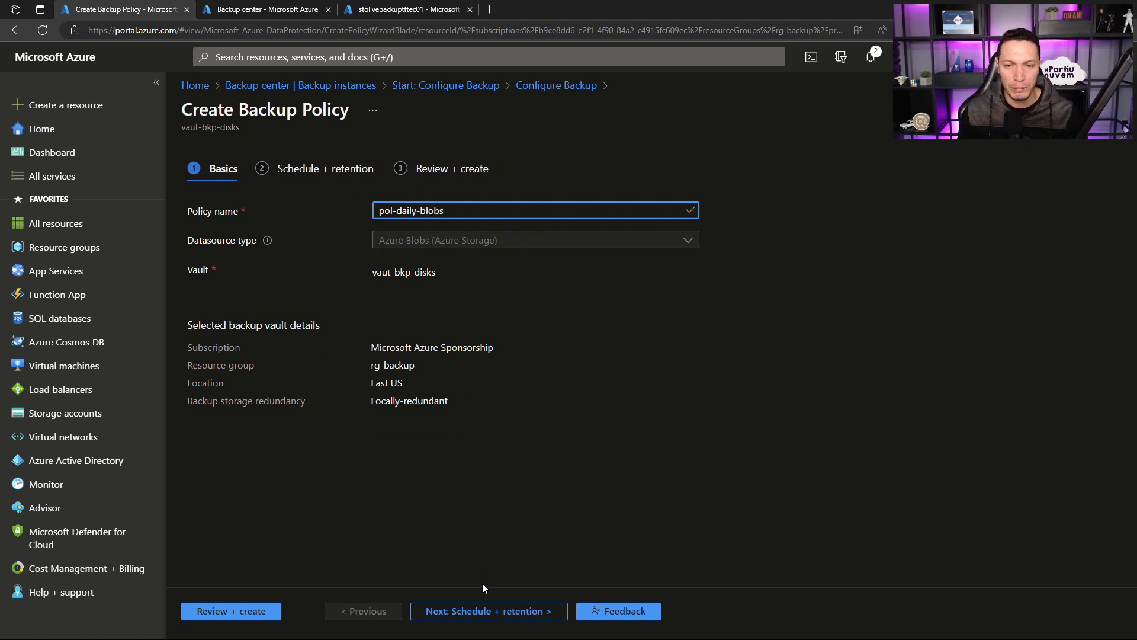
click(477, 610)
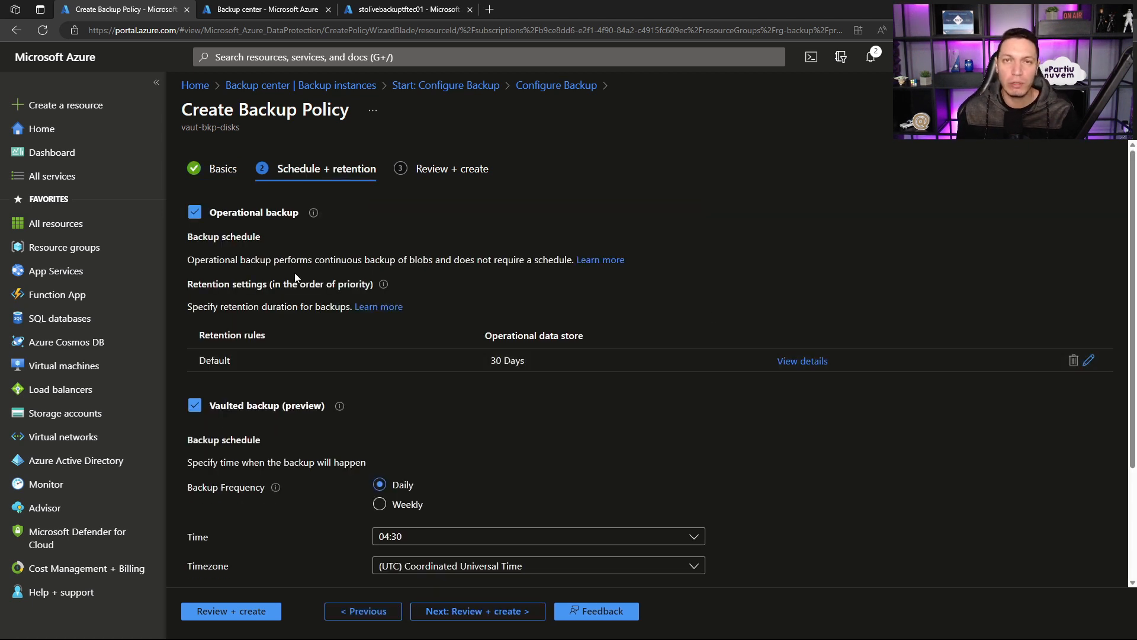
scroll(290, 286, down, 1)
scroll(291, 286, up, 1)
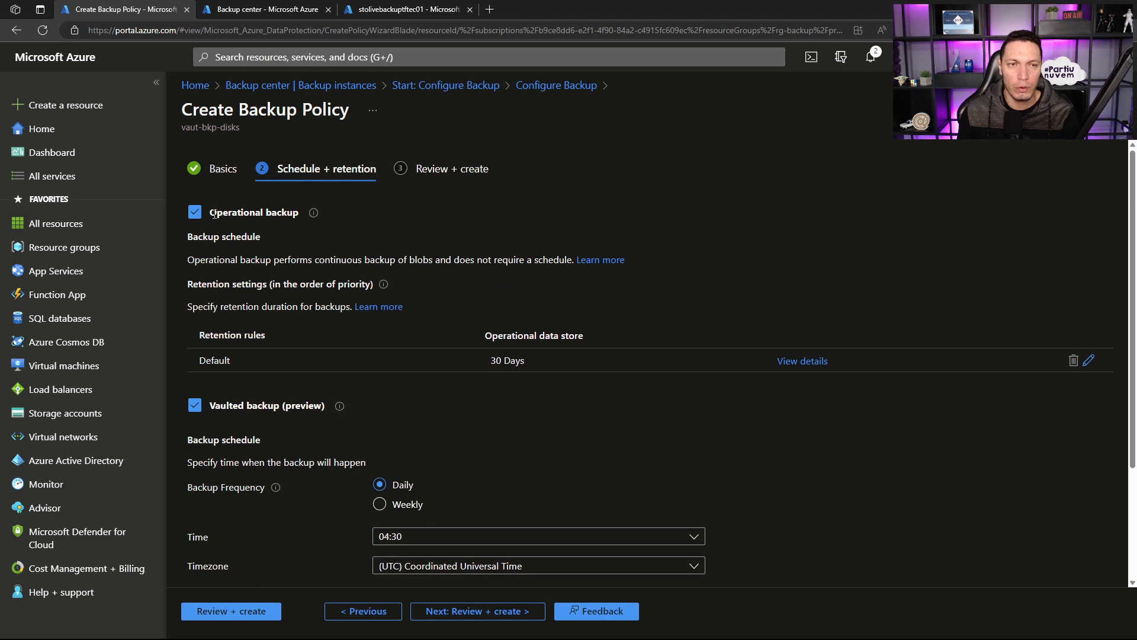
Step: Examine the operational backup and vaulted backup (preview) options in the policy's schedule and retention settings
drag(210, 212, 299, 211)
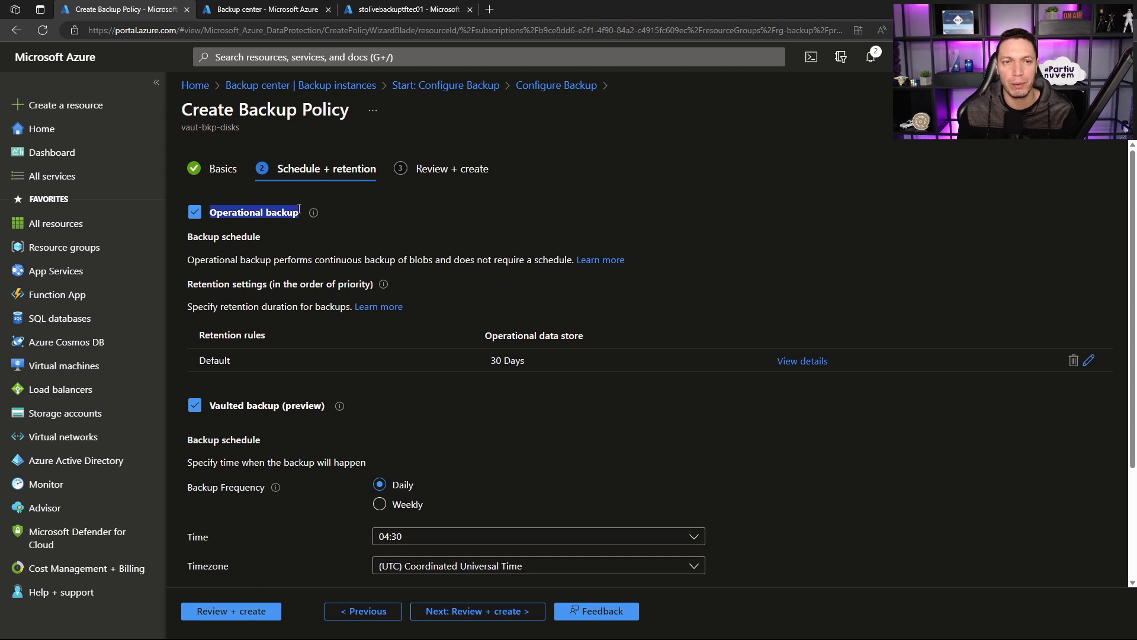
drag(216, 406, 292, 408)
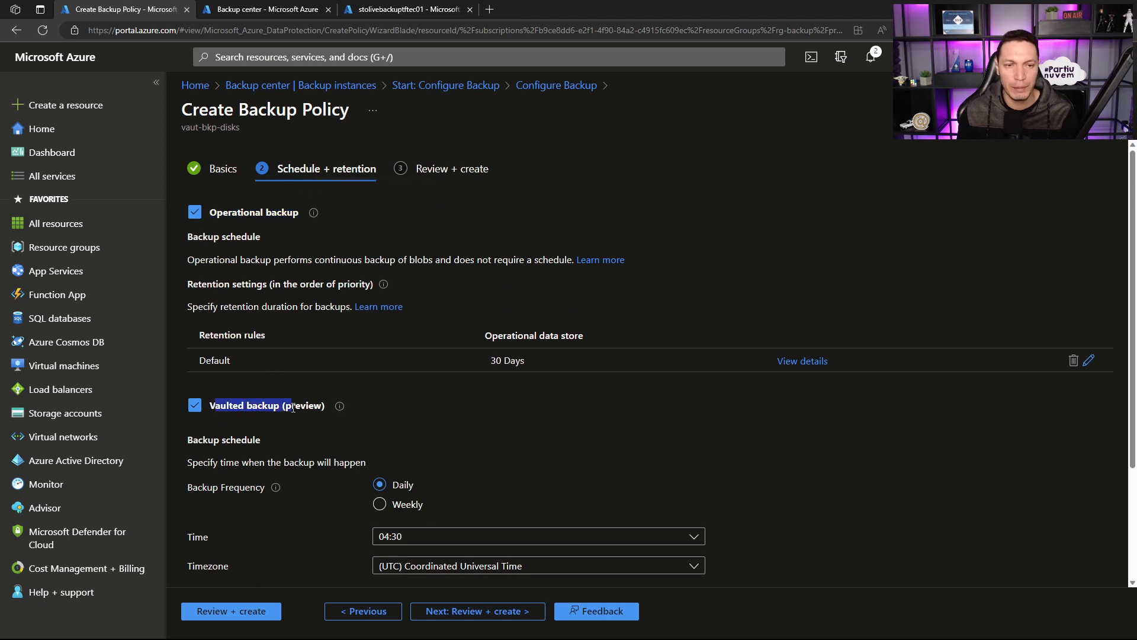
click(562, 422)
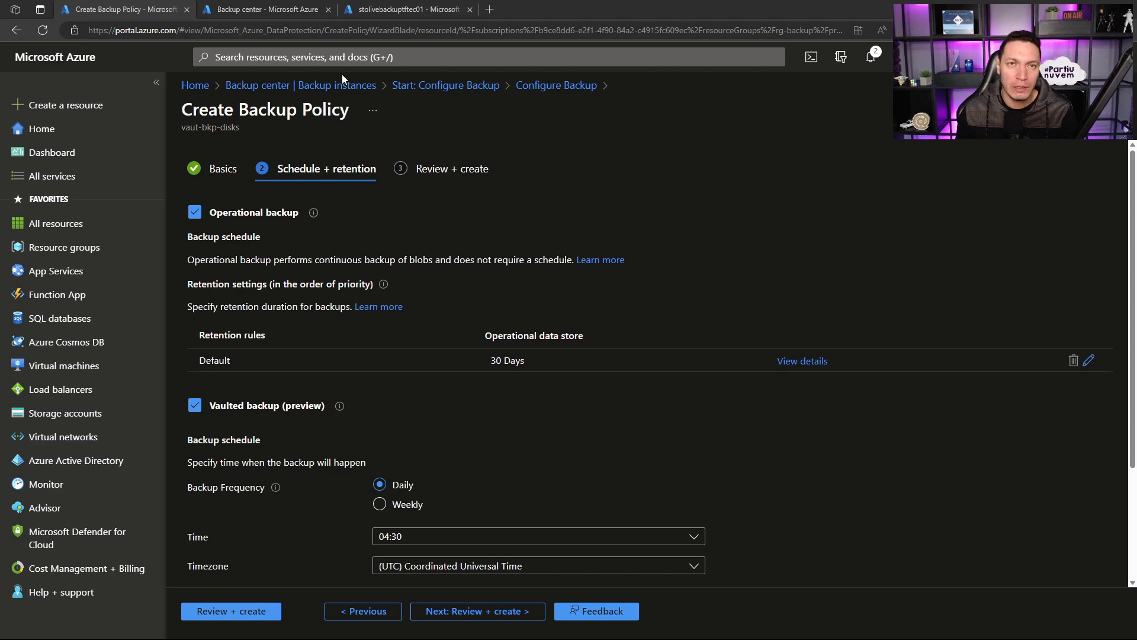
Step: Review the data protection settings of stolivebackuptftec01 in its browser tab, including blob versioning, and return to the backup policy tab
click(364, 11)
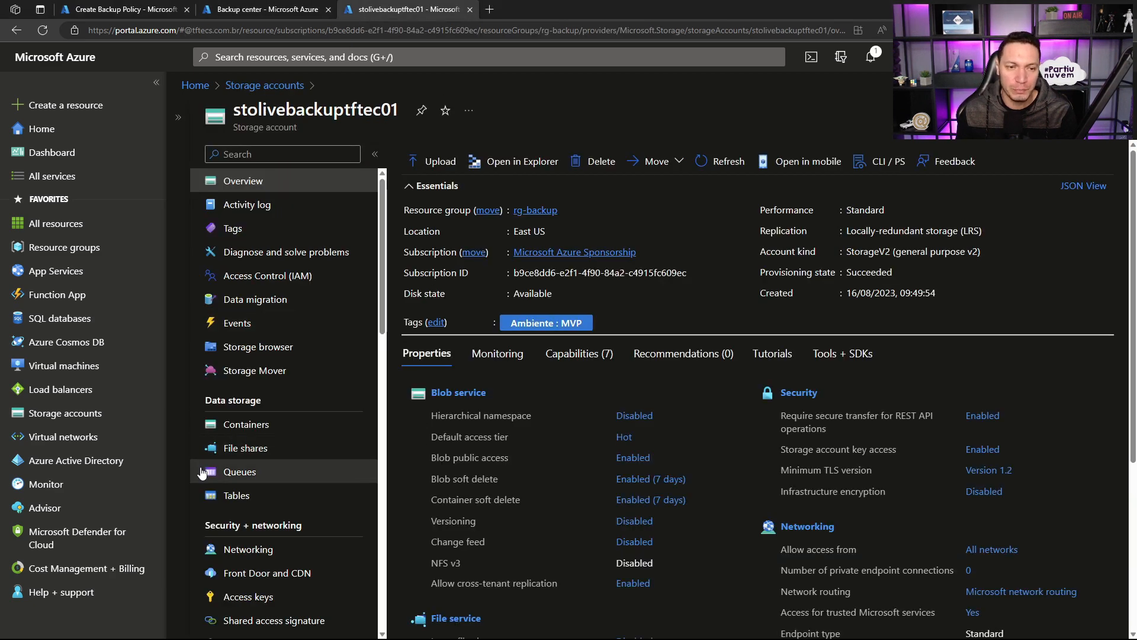
scroll(225, 468, down, 3)
click(255, 463)
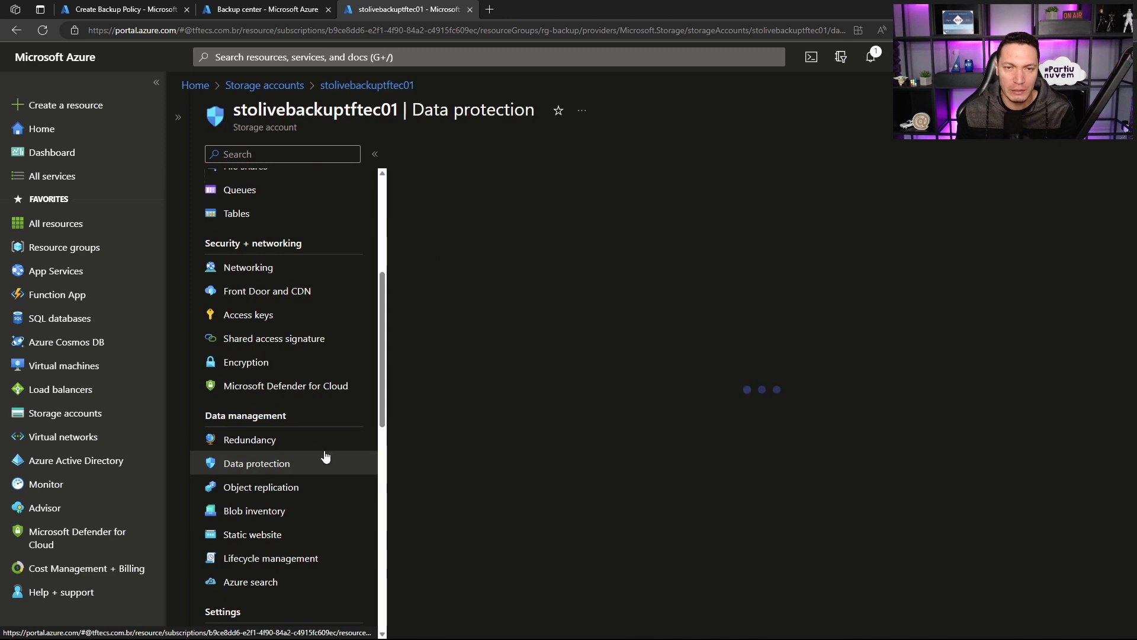
scroll(571, 314, down, 1)
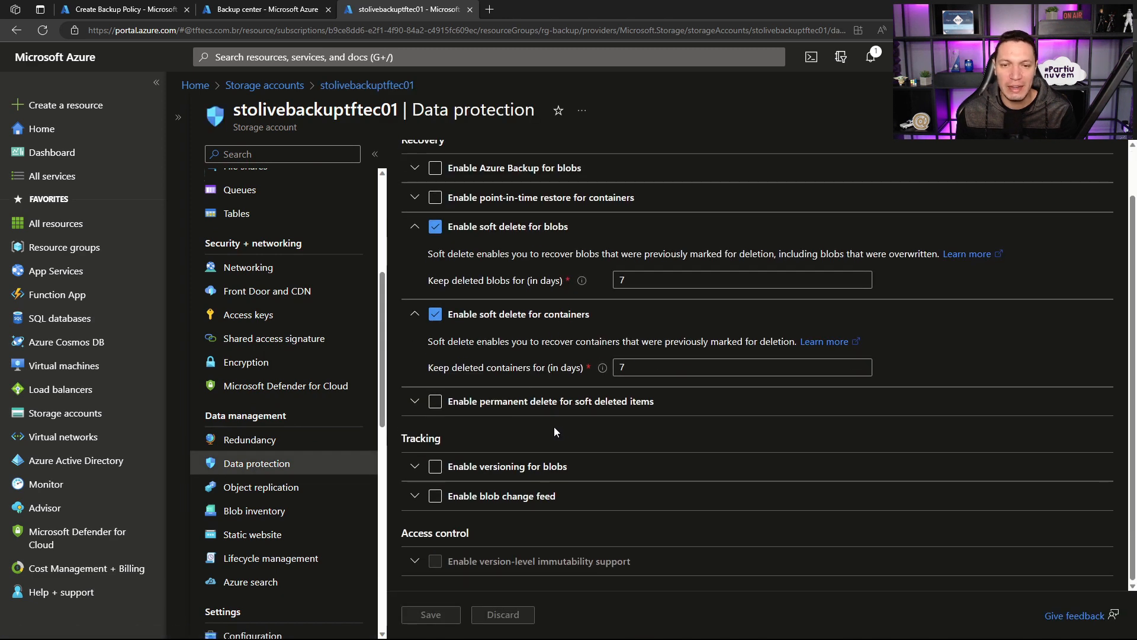
click(484, 466)
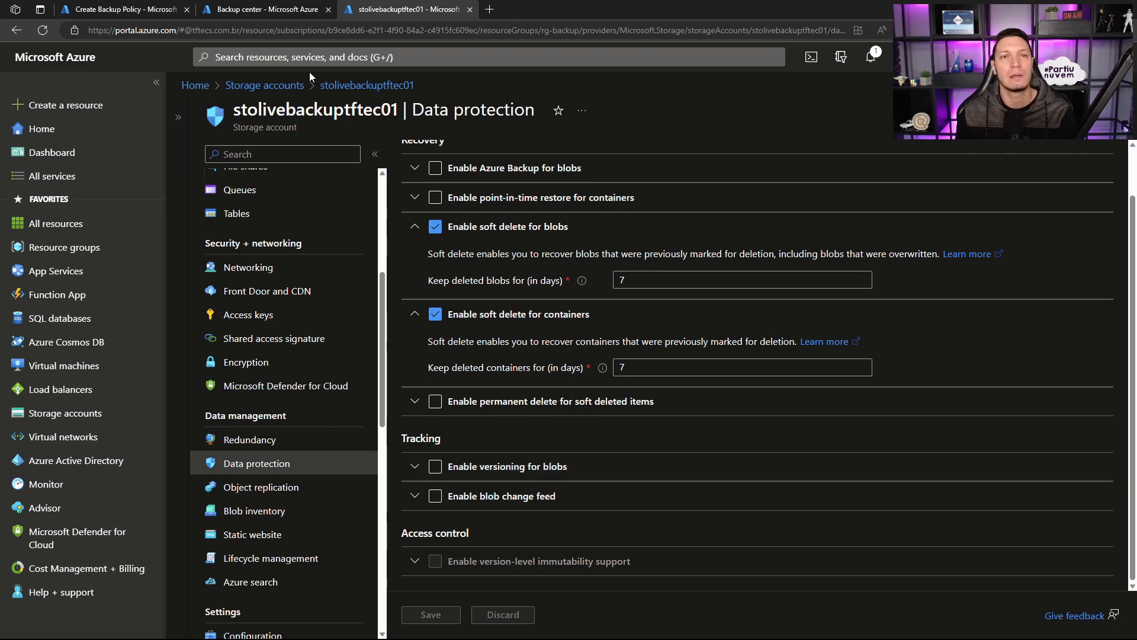
click(276, 10)
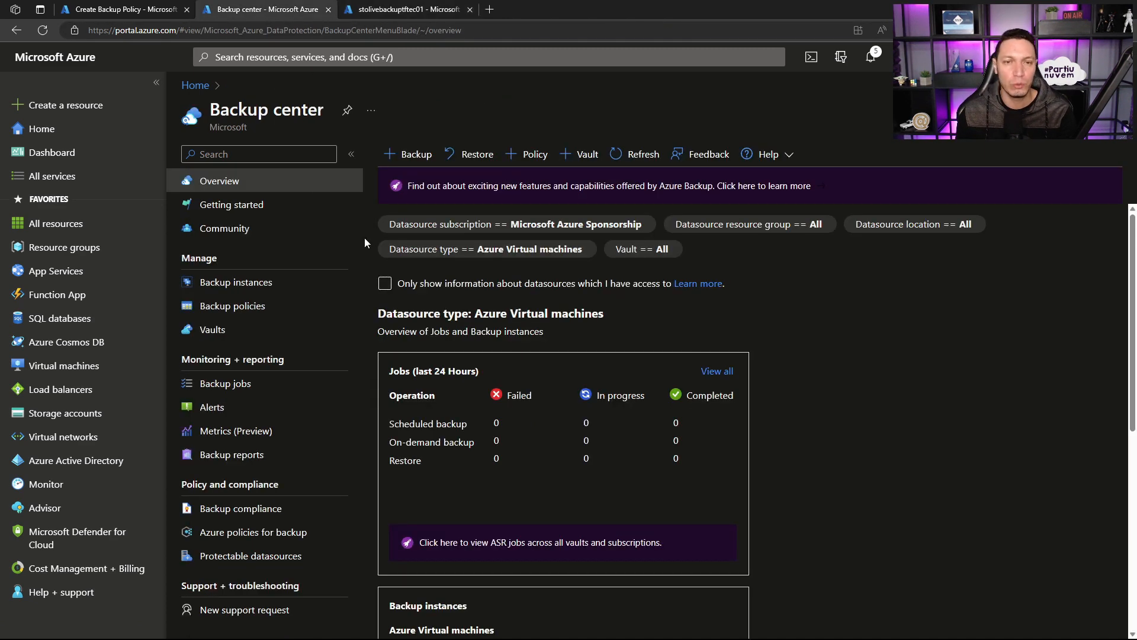
click(125, 10)
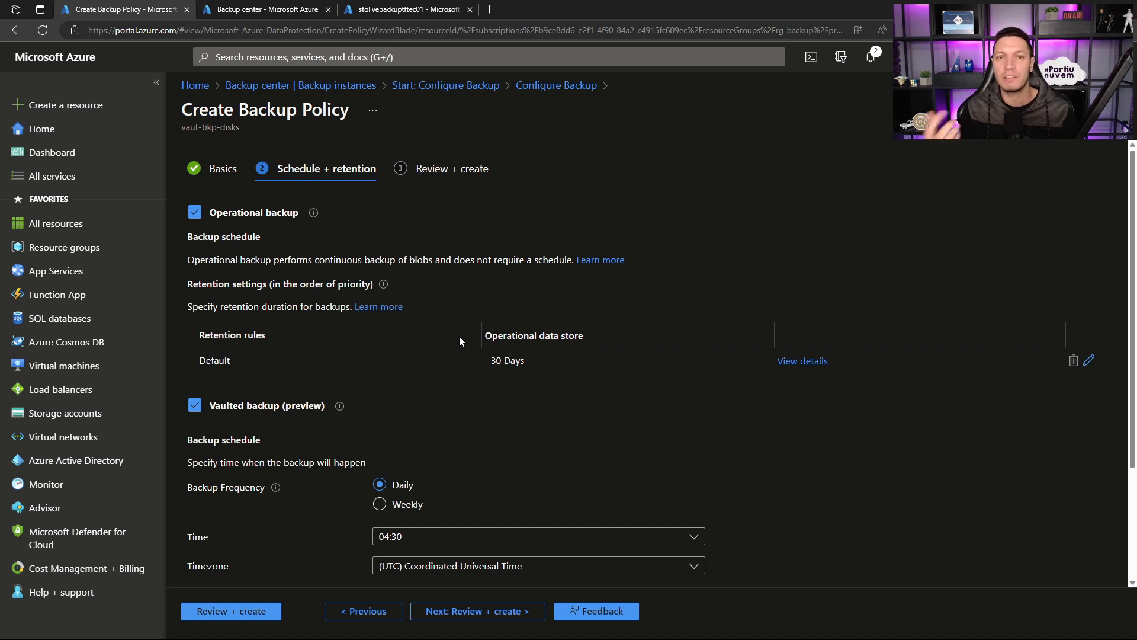
Step: Schedule the daily vaulted backup at 11:00 in the (UTC-03:00) Brasilia timezone
scroll(343, 351, down, 1)
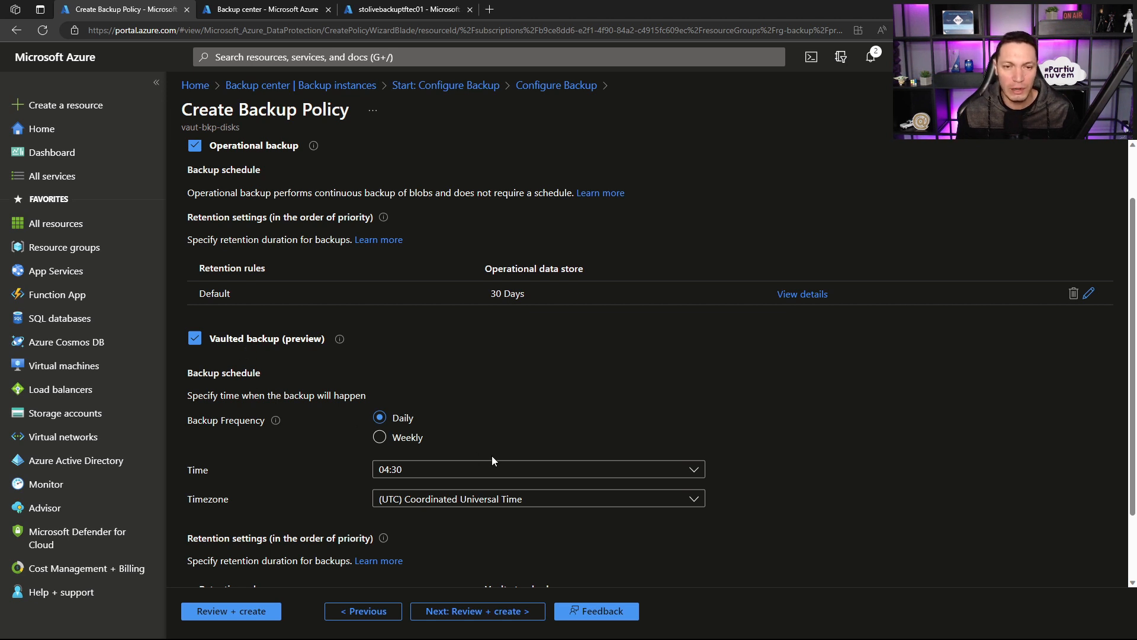
click(530, 470)
scroll(414, 370, down, 3)
click(399, 346)
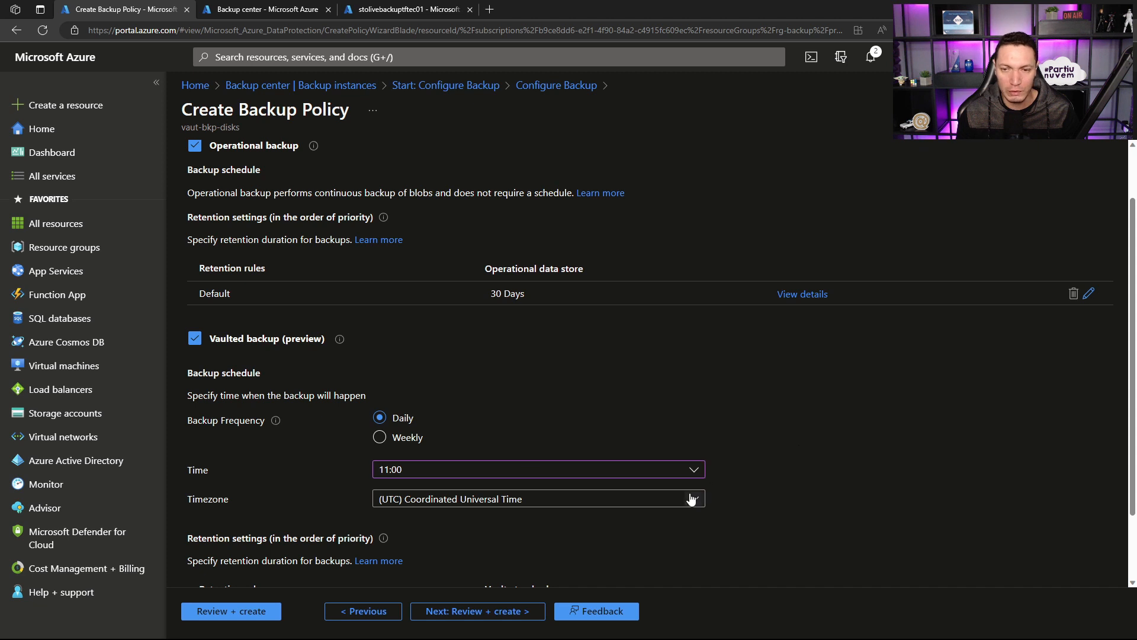
click(691, 500)
scroll(534, 384, down, 2)
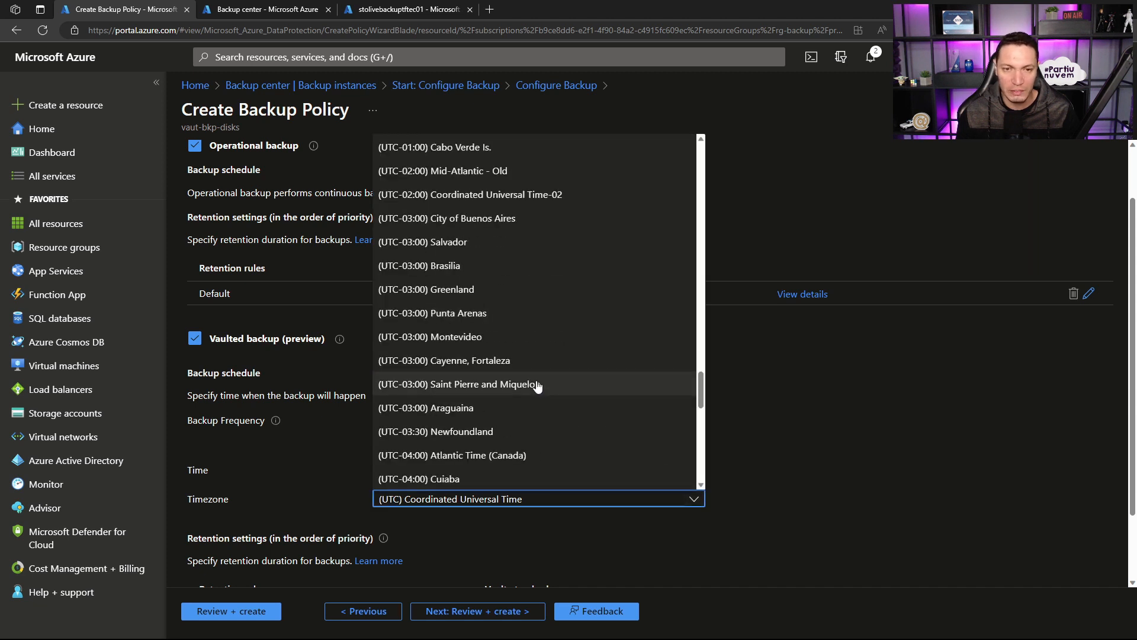
click(442, 267)
scroll(821, 484, down, 1)
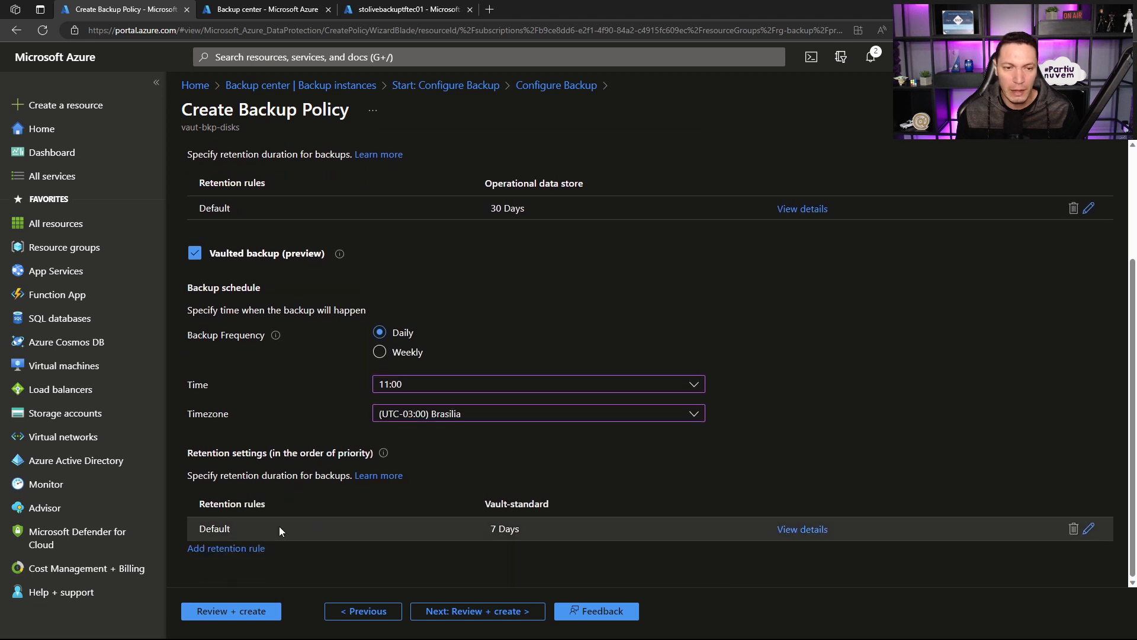
Step: Try week and year units for the default vault-standard retention duration, restore days and cancel the edit
click(1090, 529)
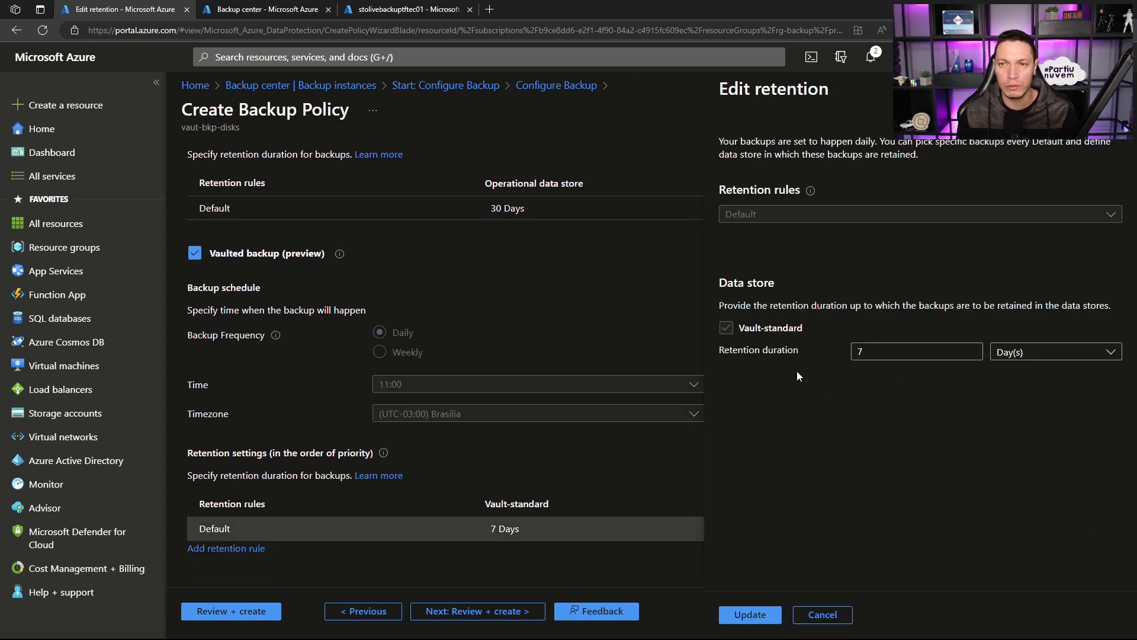
click(915, 355)
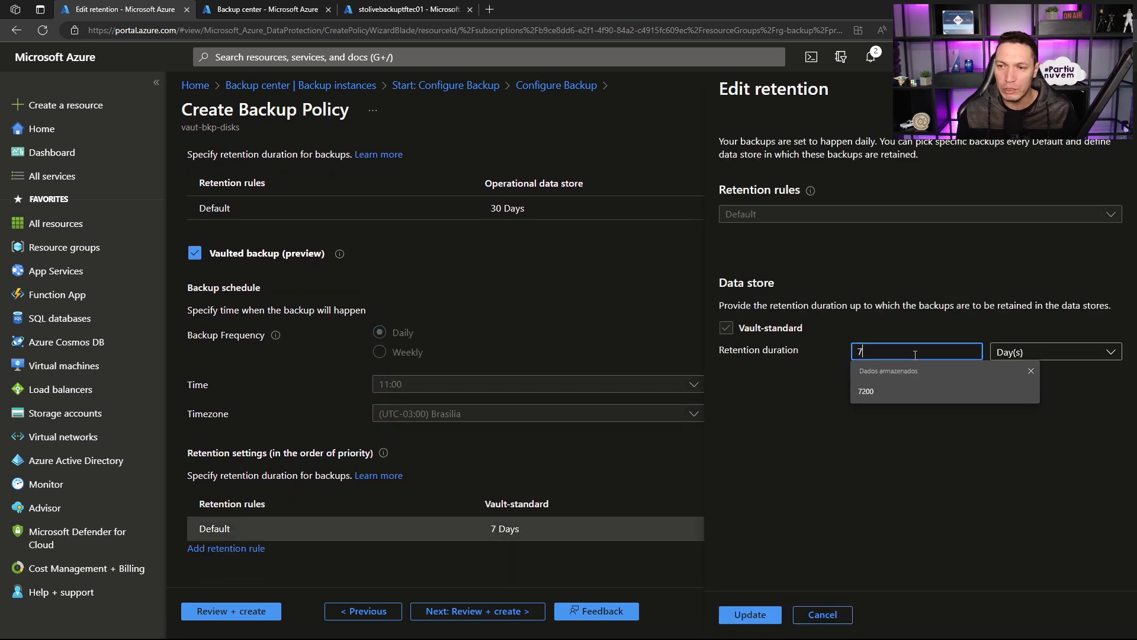
click(1010, 352)
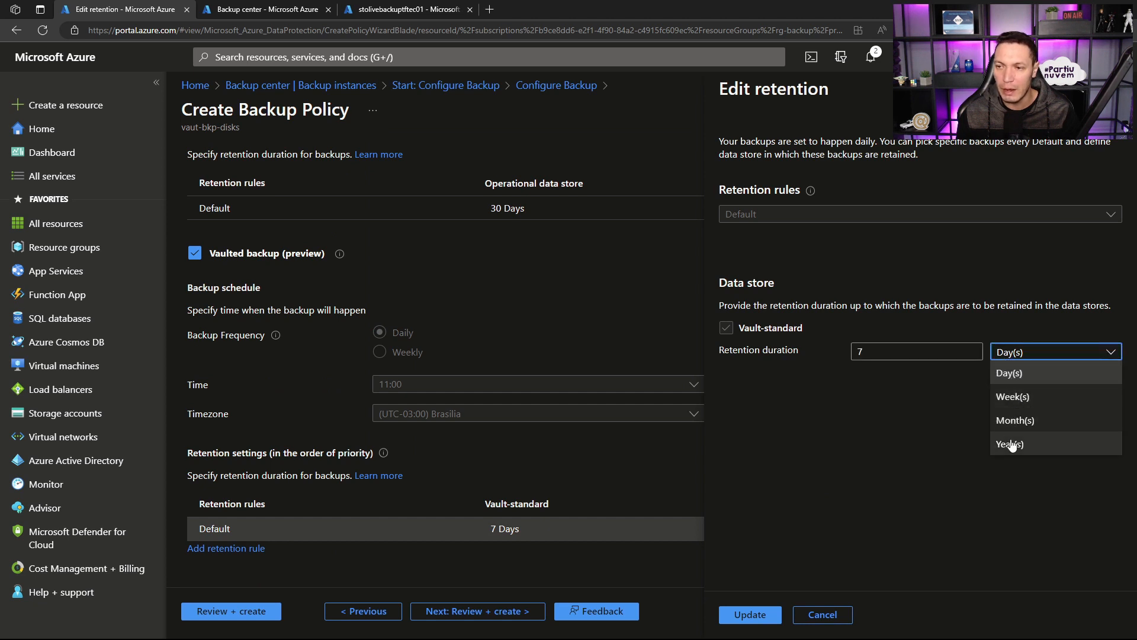
click(1010, 398)
click(860, 353)
click(1010, 353)
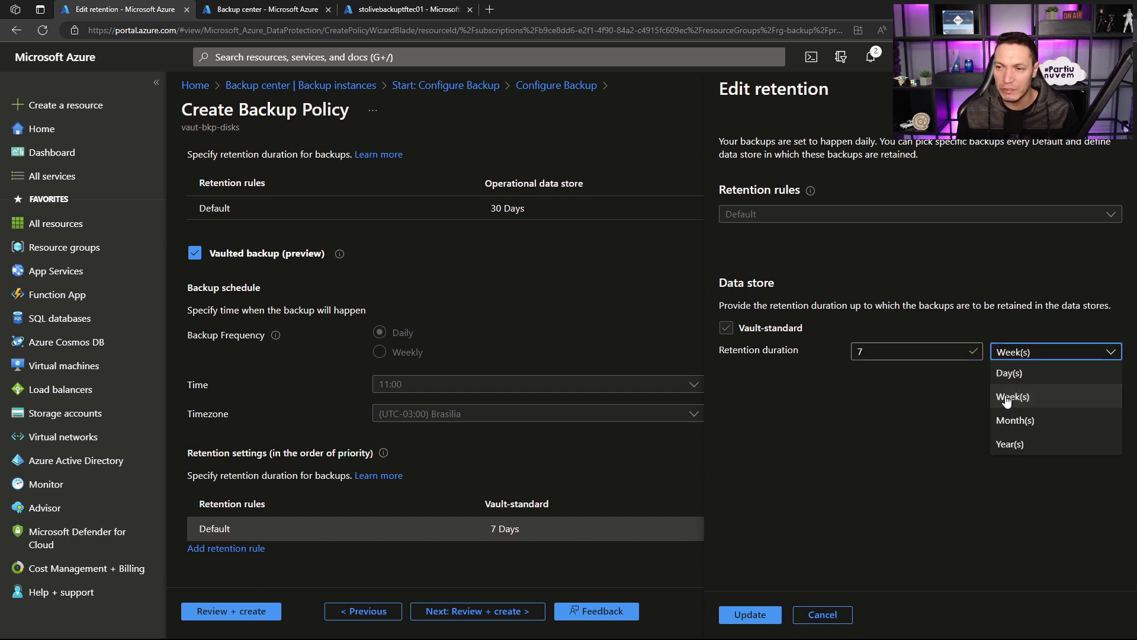
click(1010, 443)
click(1016, 353)
click(1019, 372)
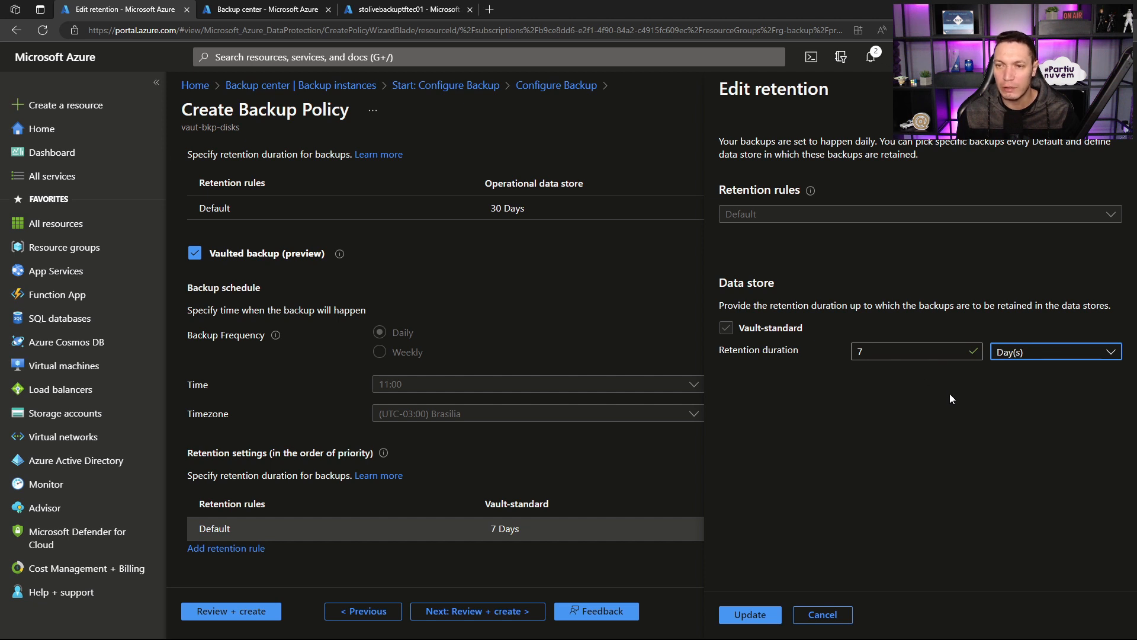
click(832, 613)
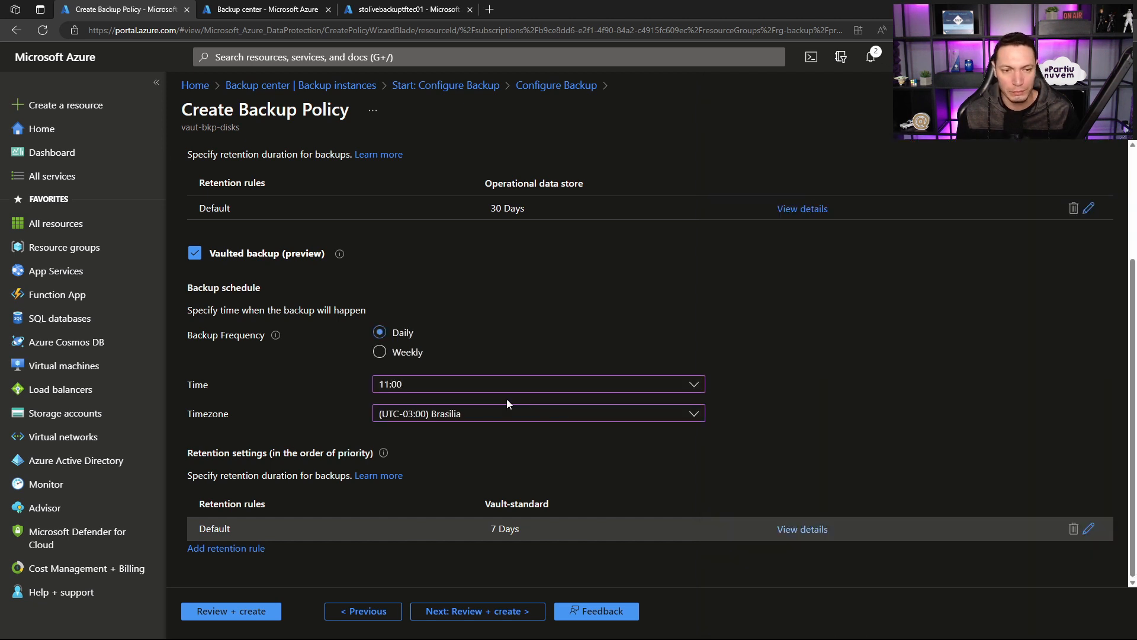
Step: Try weekly and monthly backup options in an additional vaulted retention rule and cancel without adding it
click(240, 547)
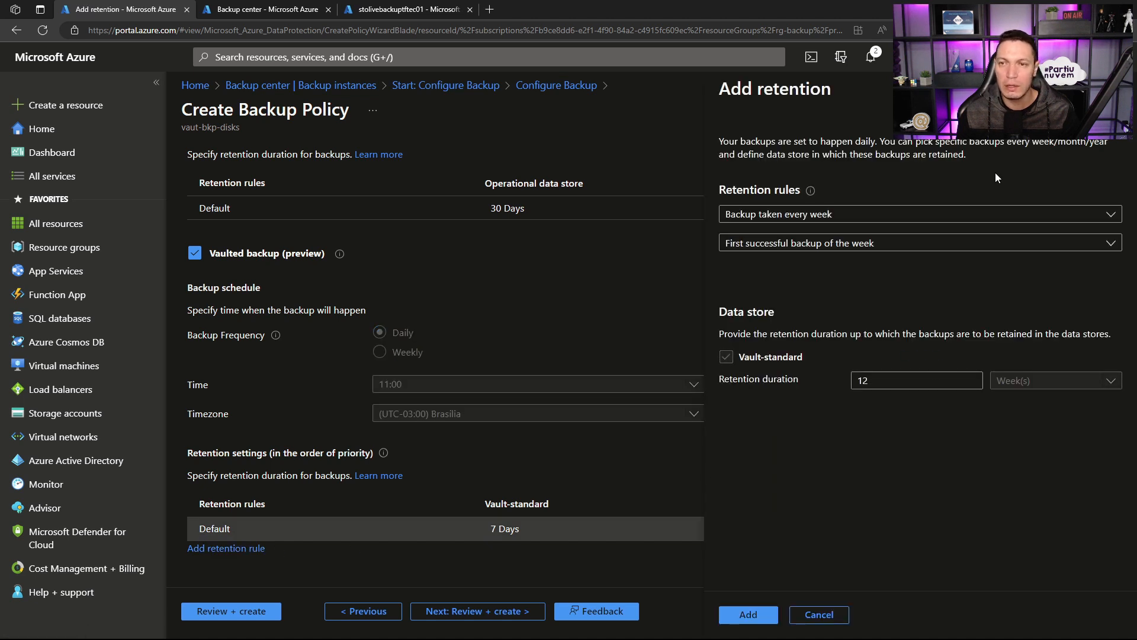
click(1005, 216)
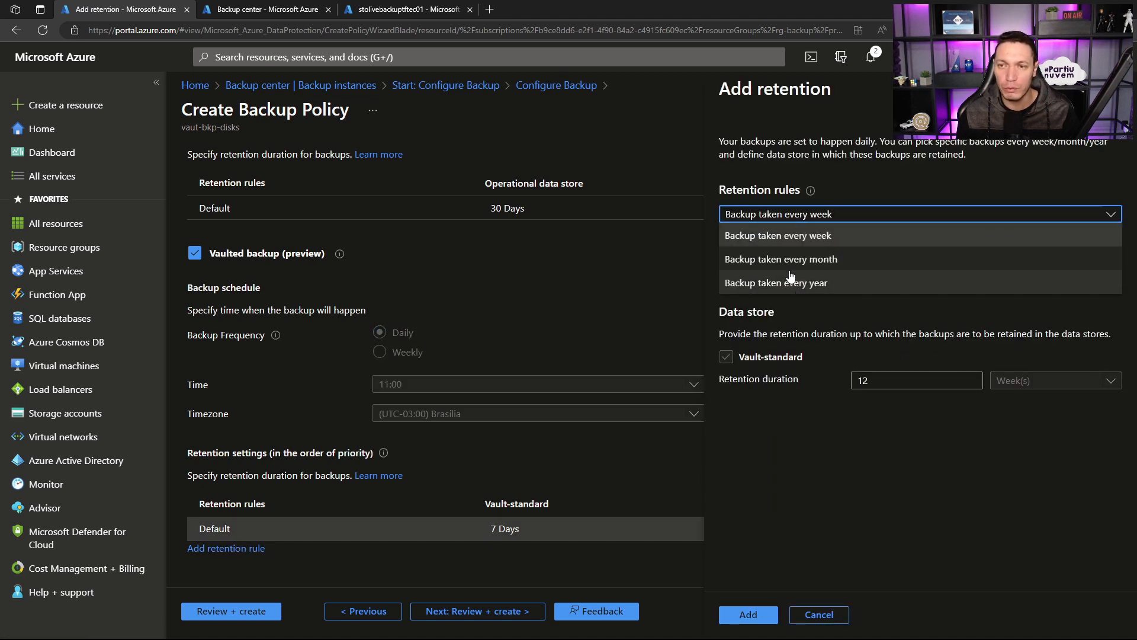
click(794, 236)
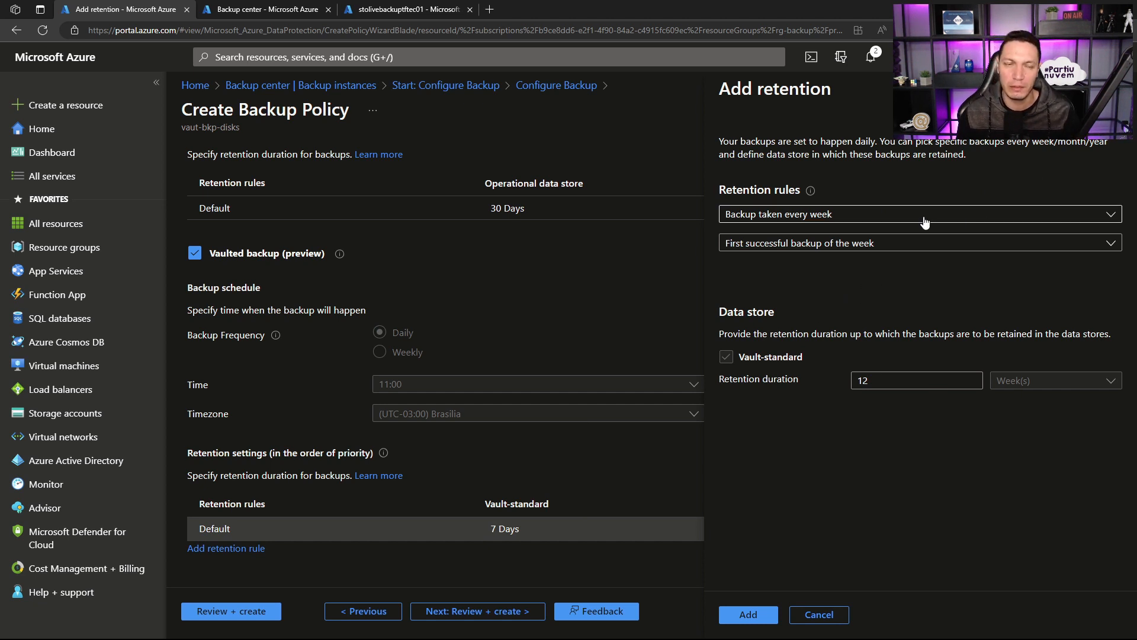
click(847, 244)
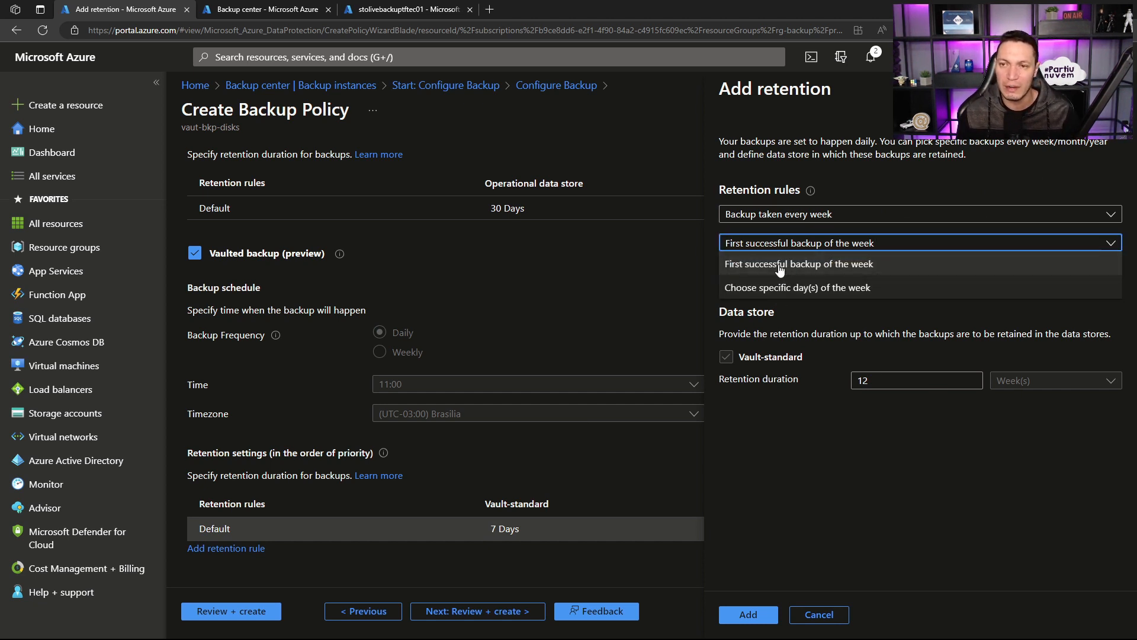
click(829, 264)
click(821, 216)
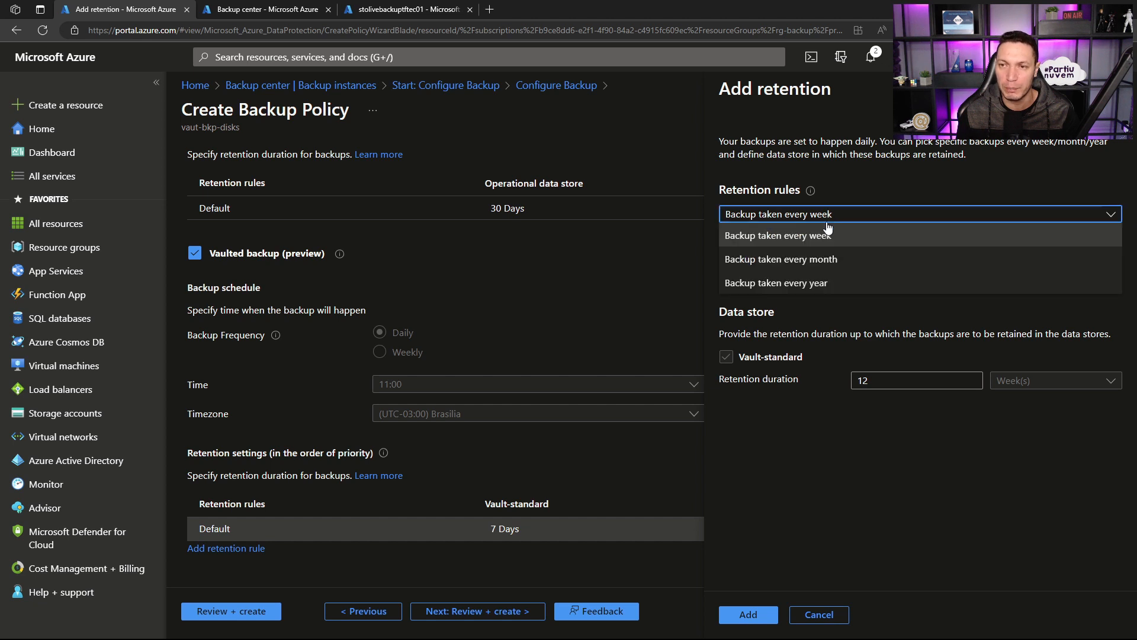
click(793, 258)
click(807, 245)
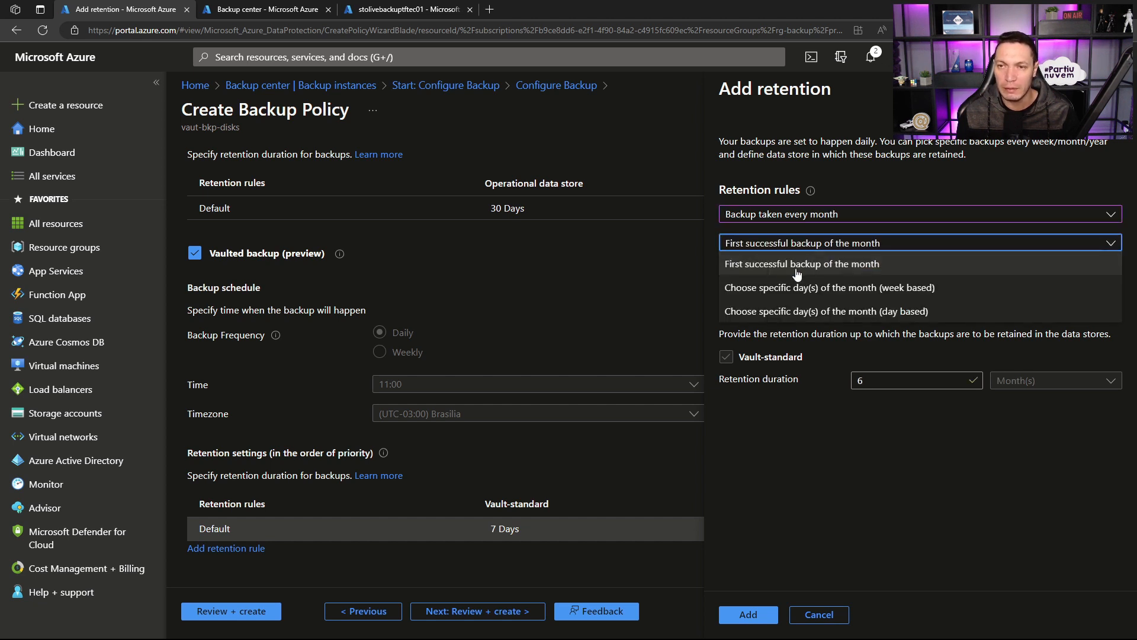
click(850, 362)
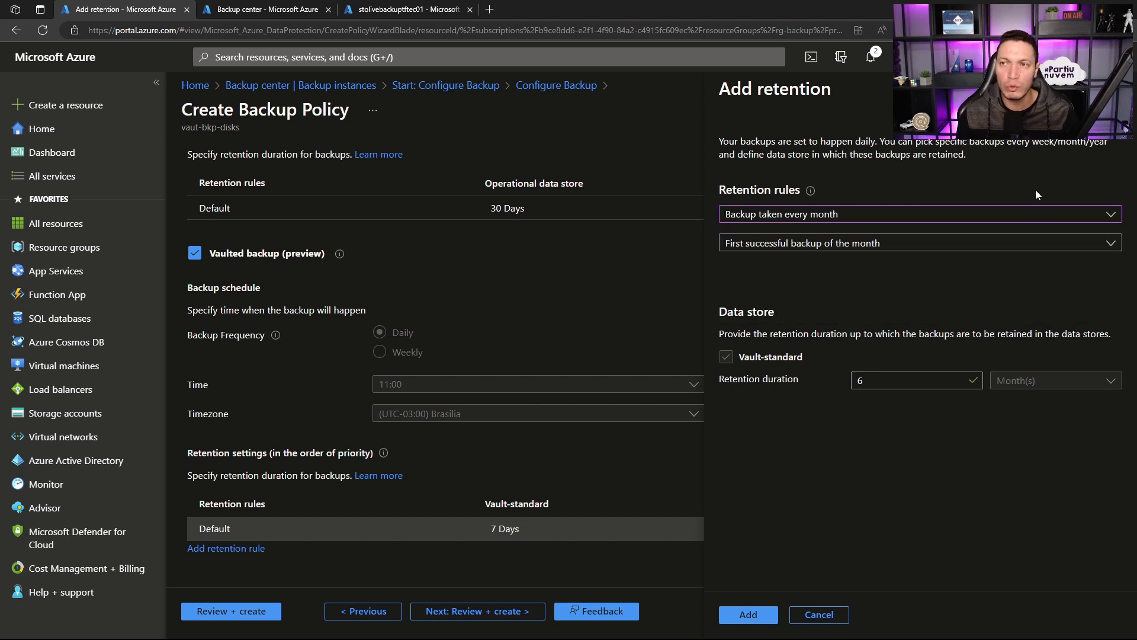
click(1119, 89)
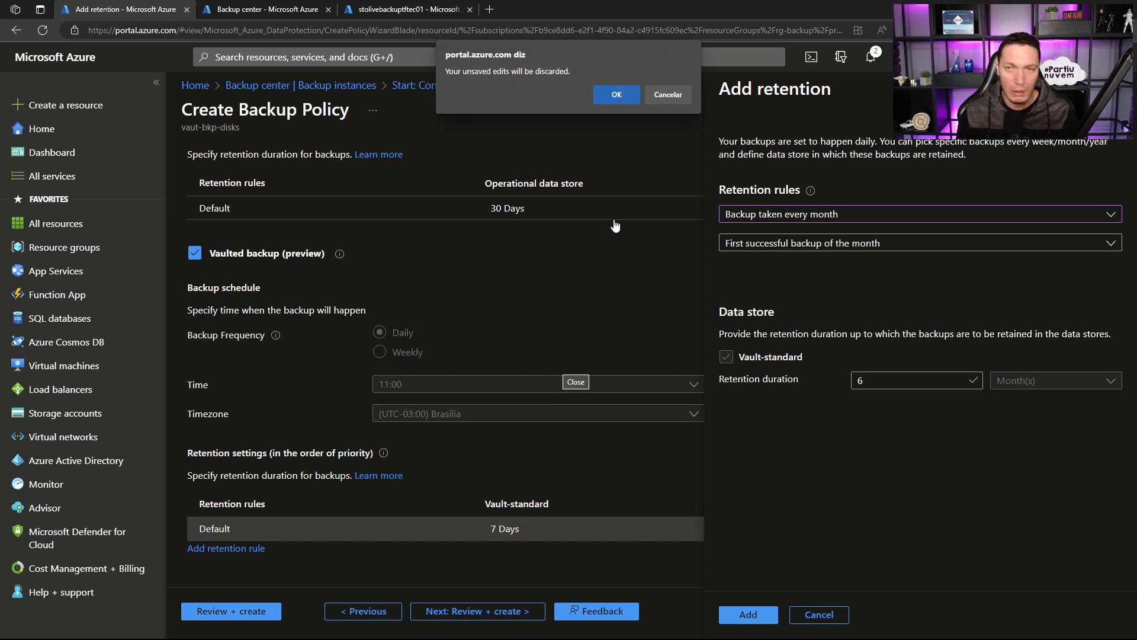
click(686, 99)
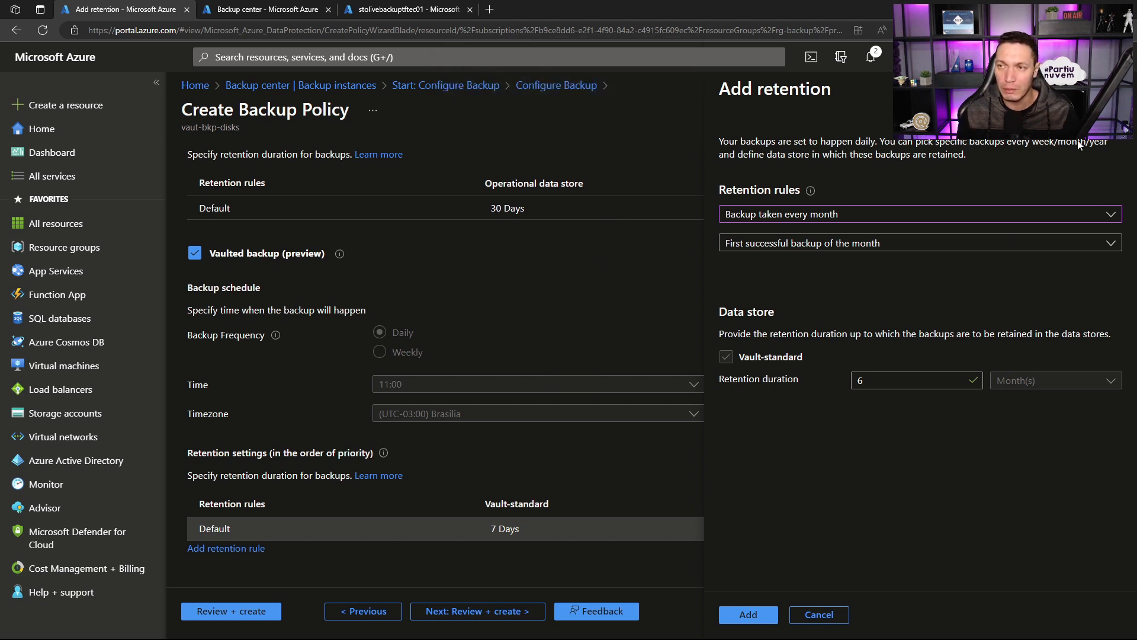
click(819, 615)
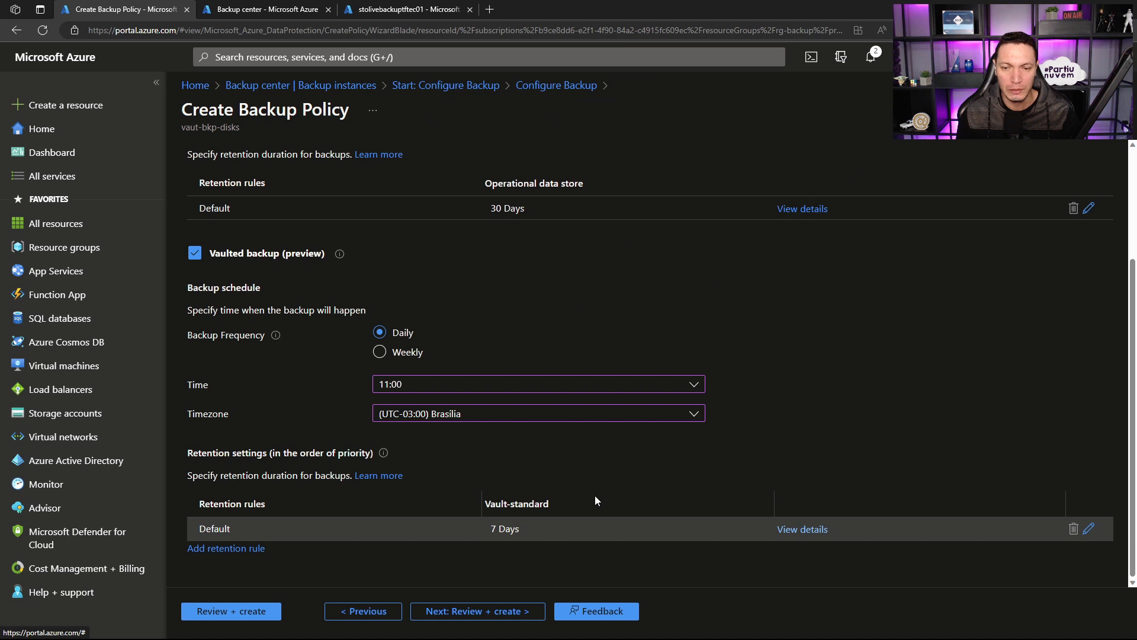
Step: Review the summary of pol-daily-blobs and create the policy
click(463, 611)
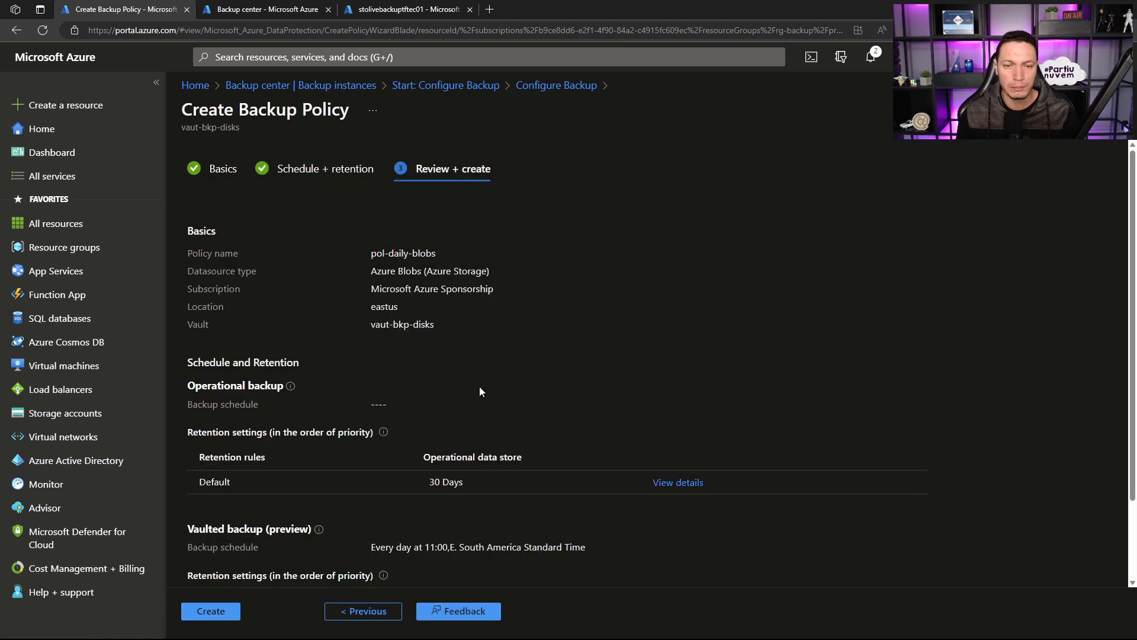
scroll(420, 433, down, 3)
click(221, 612)
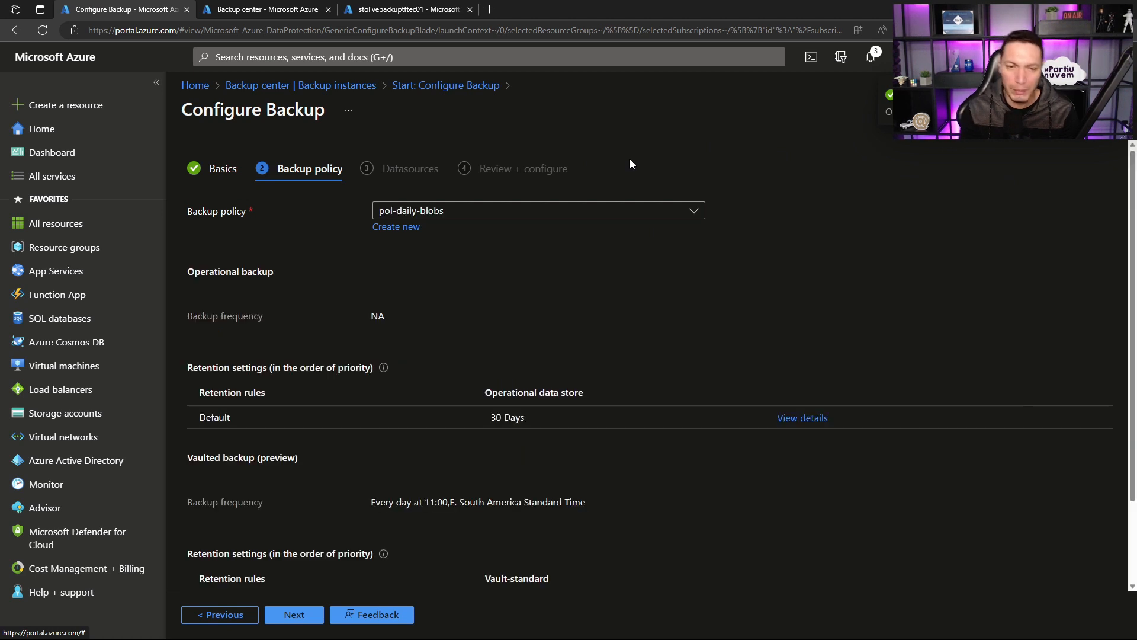
Step: Continue to the datasources with pol-daily-blobs and add storage account stolivebackuptftec01 as the resource to back up
scroll(623, 173, down, 2)
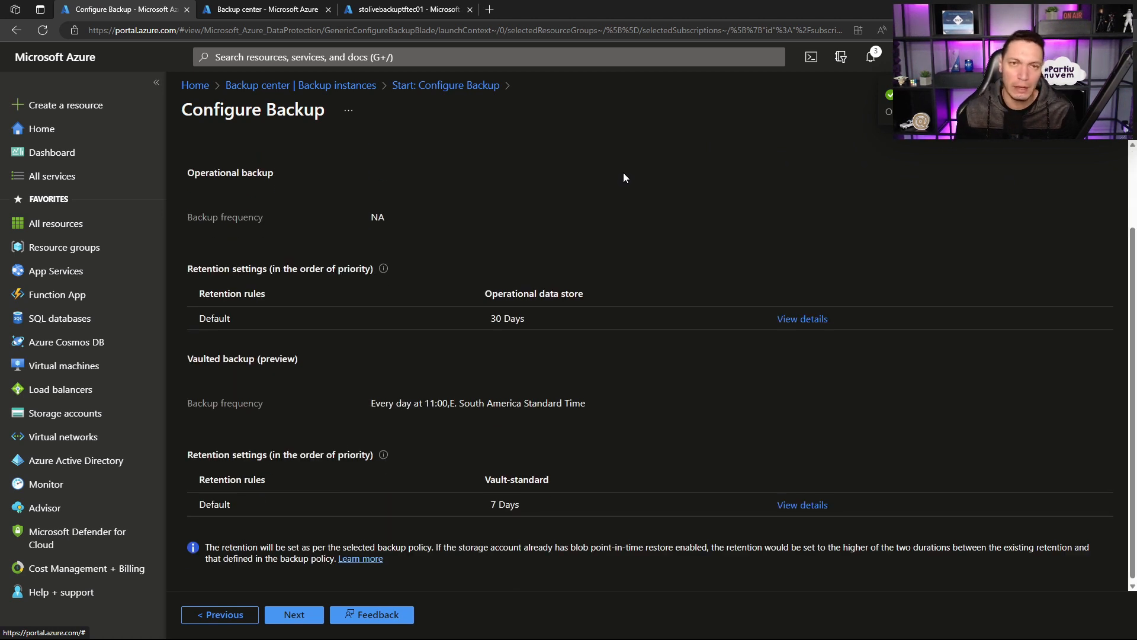
click(293, 614)
click(219, 311)
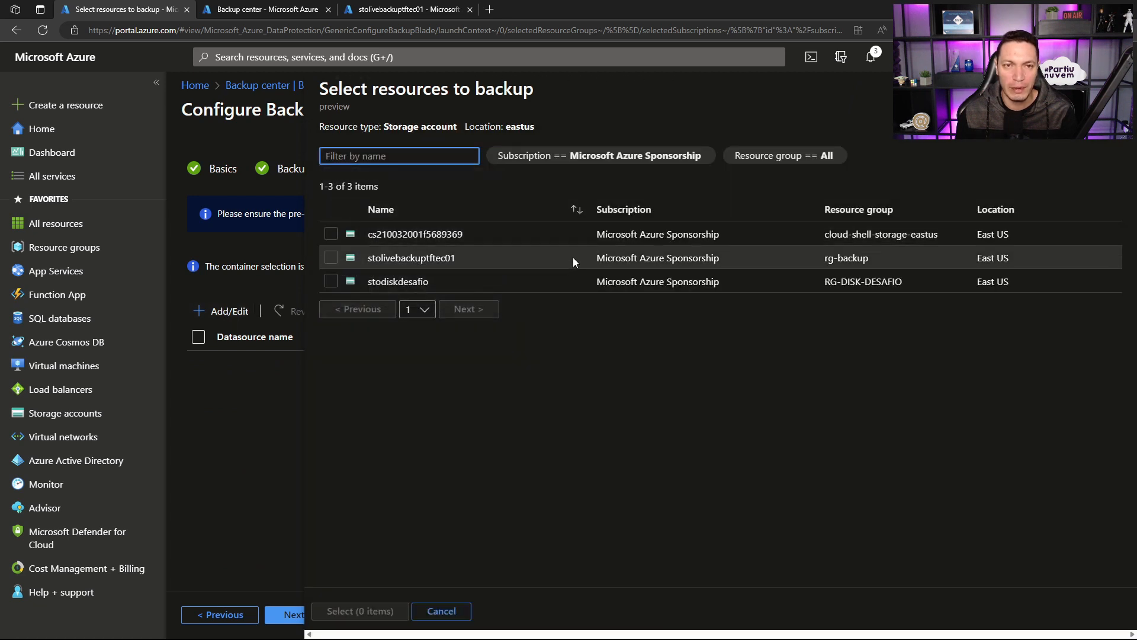
click(330, 257)
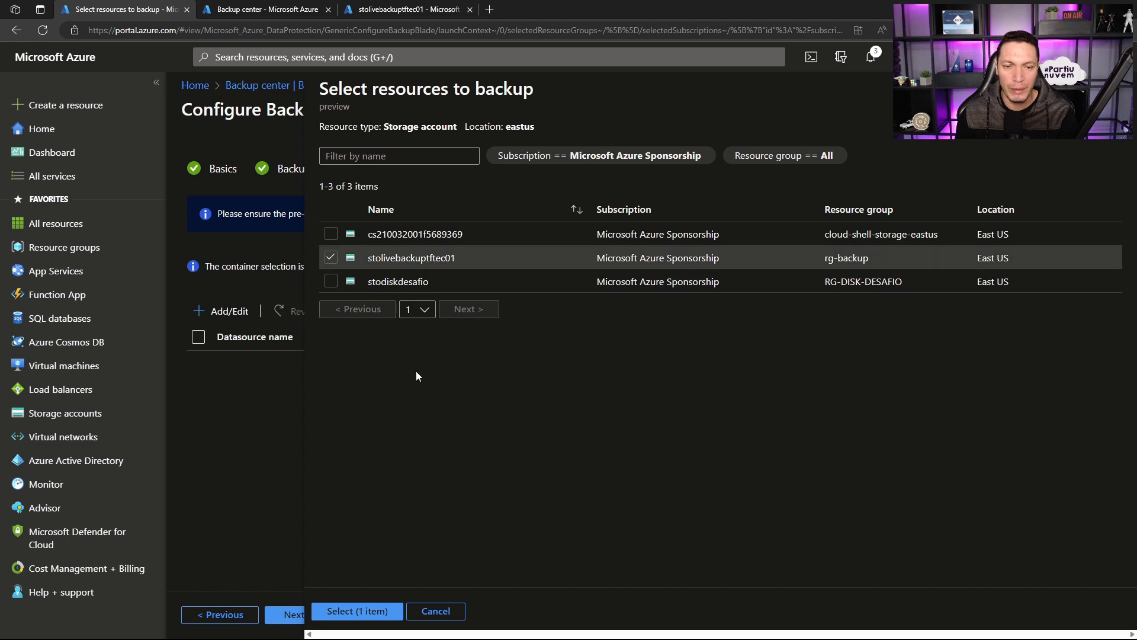
click(358, 611)
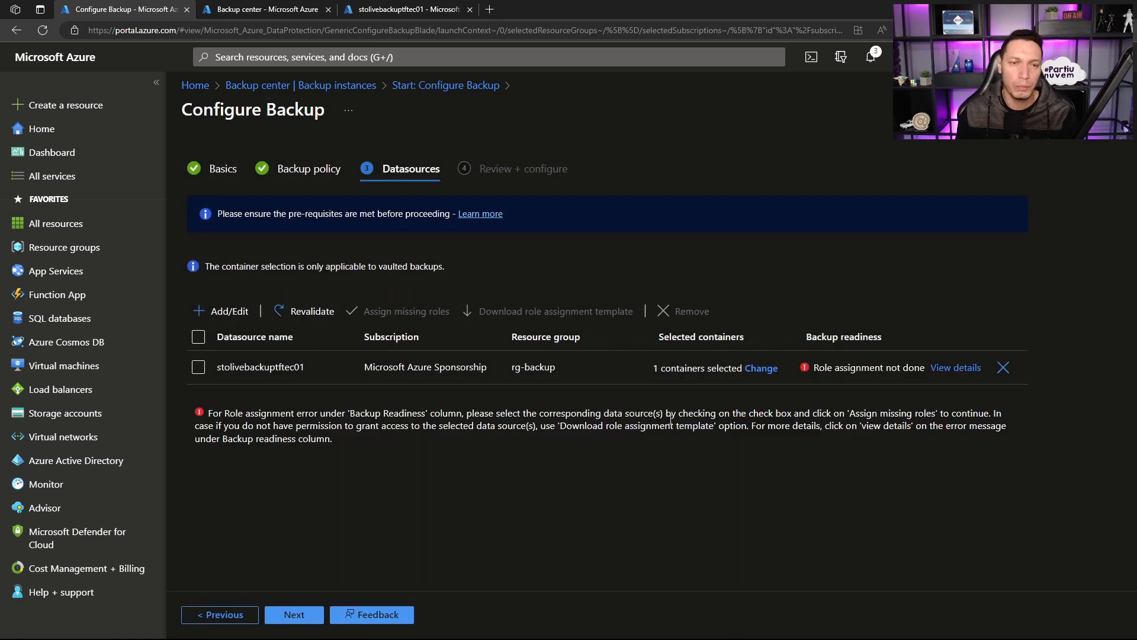
Step: Assign the missing backup roles to storage account stolivebackuptftec01 with the scope set to Resource
click(199, 368)
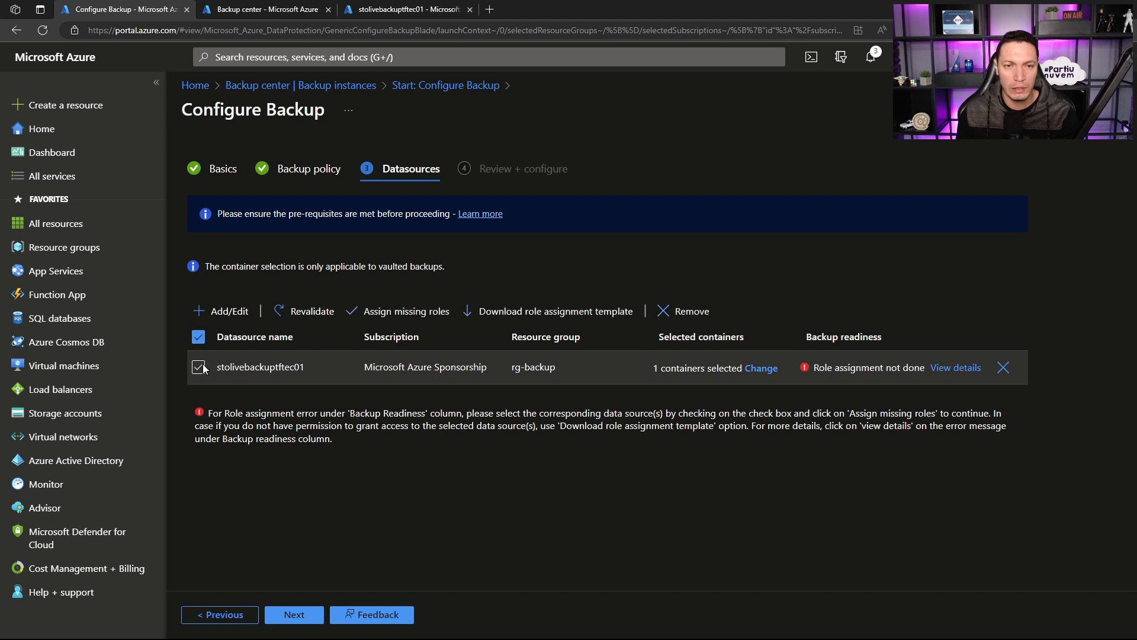
click(419, 314)
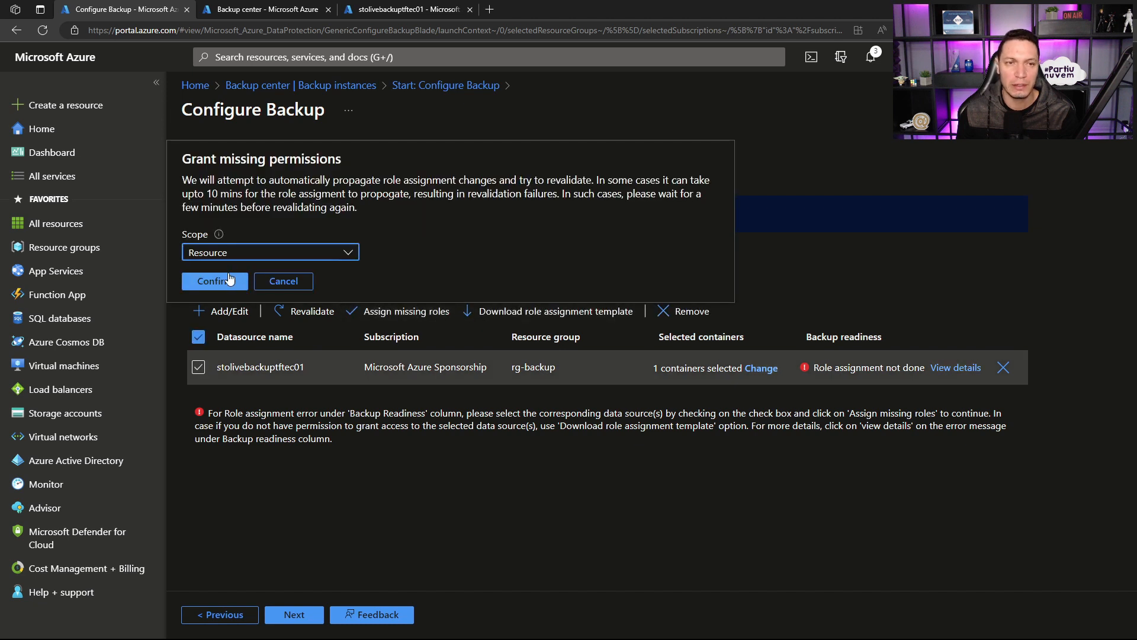
click(285, 253)
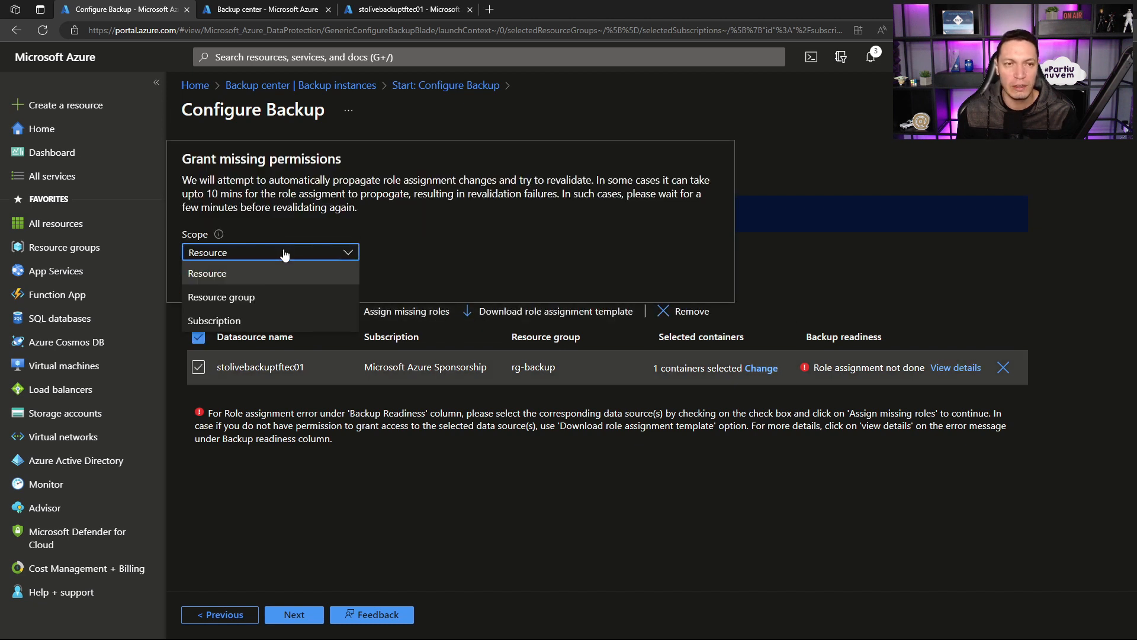
click(285, 253)
click(283, 253)
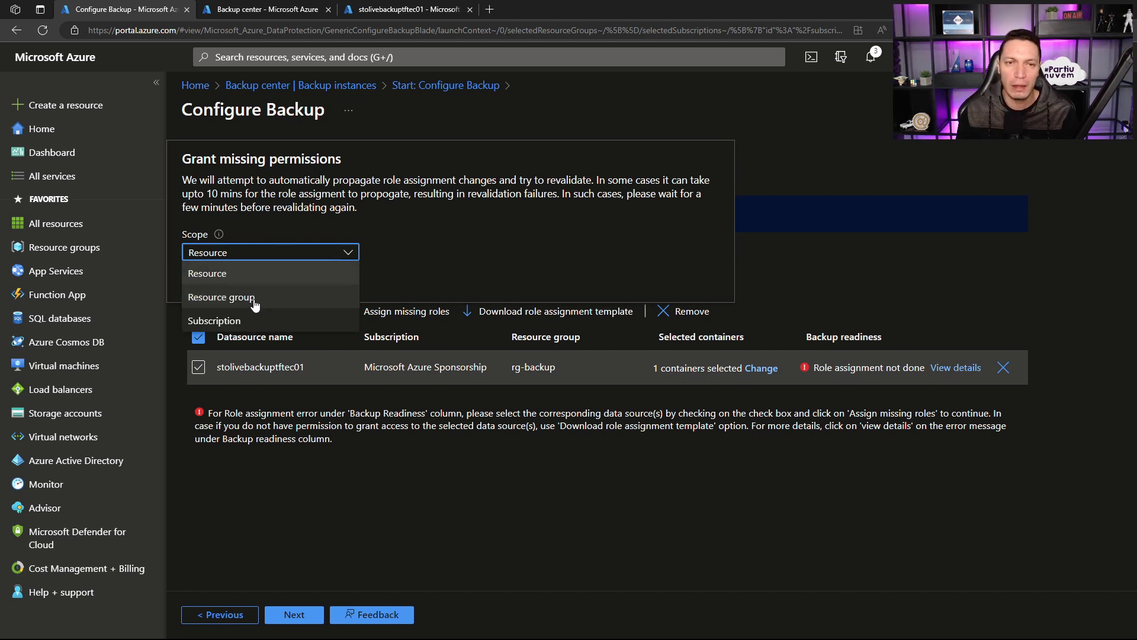
click(432, 255)
click(215, 282)
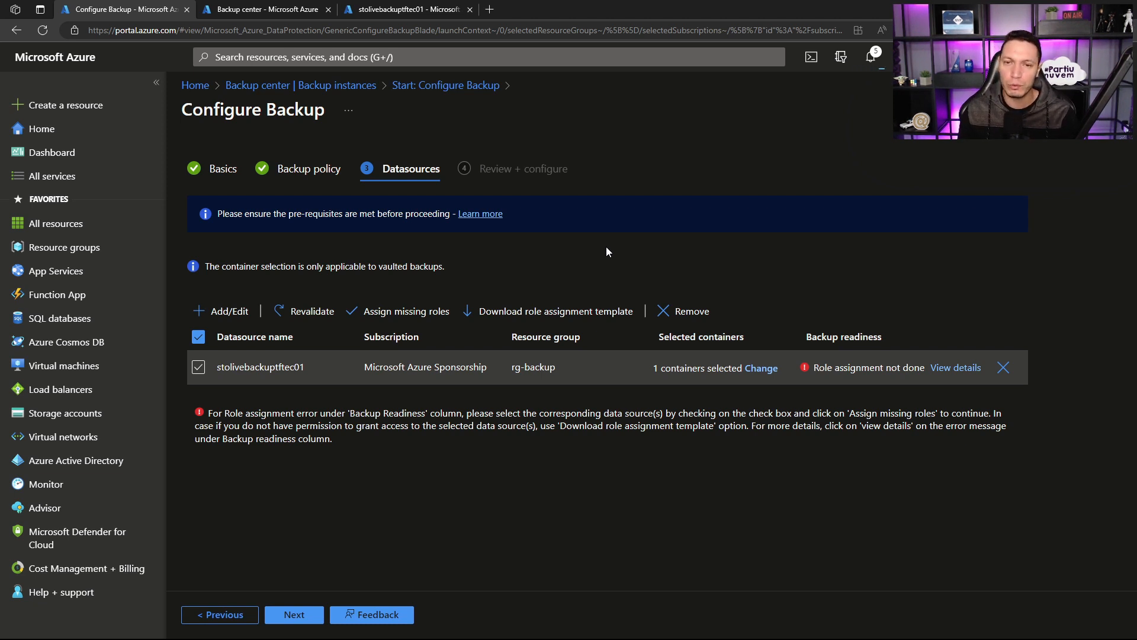
Step: Check the role assignment notifications and submit the blob backup configuration for stolivebackuptftec01 with policy pol-daily-blobs
click(871, 59)
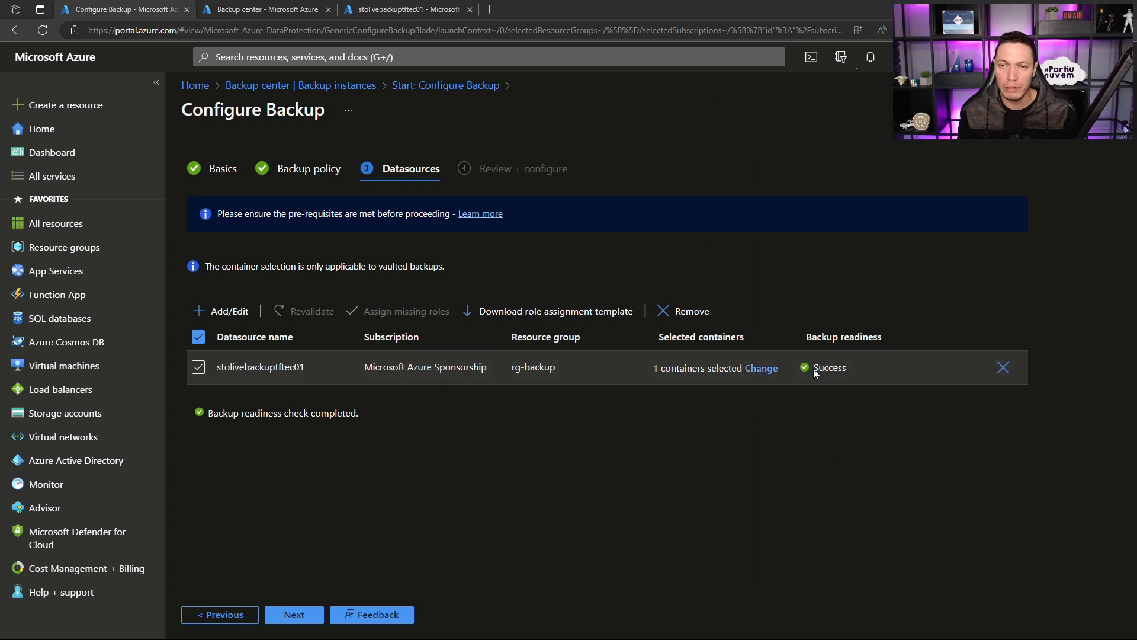
click(294, 616)
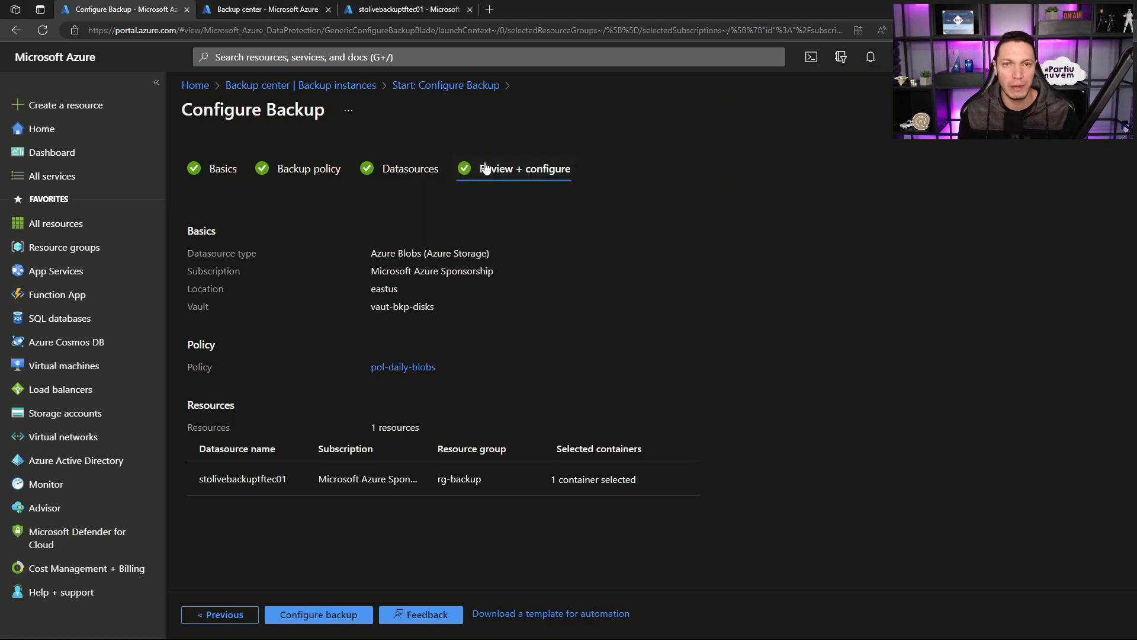
click(309, 616)
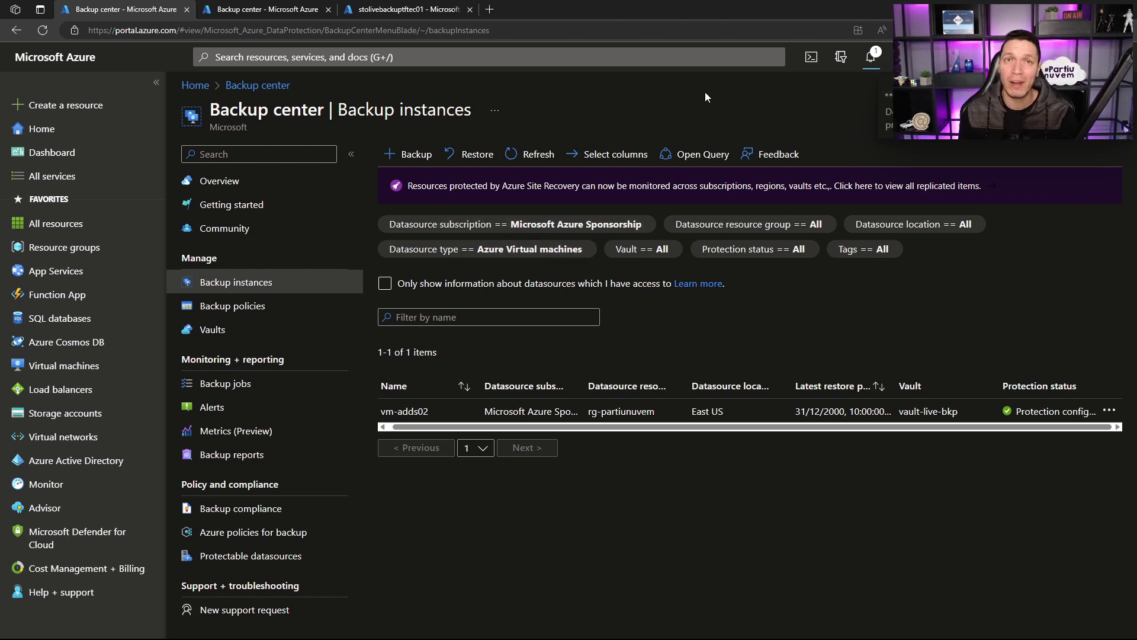
Step: Check the backup jobs filtered by datasource type Azure Disks and by Azure Blobs (Azure Storage)
click(216, 405)
click(220, 385)
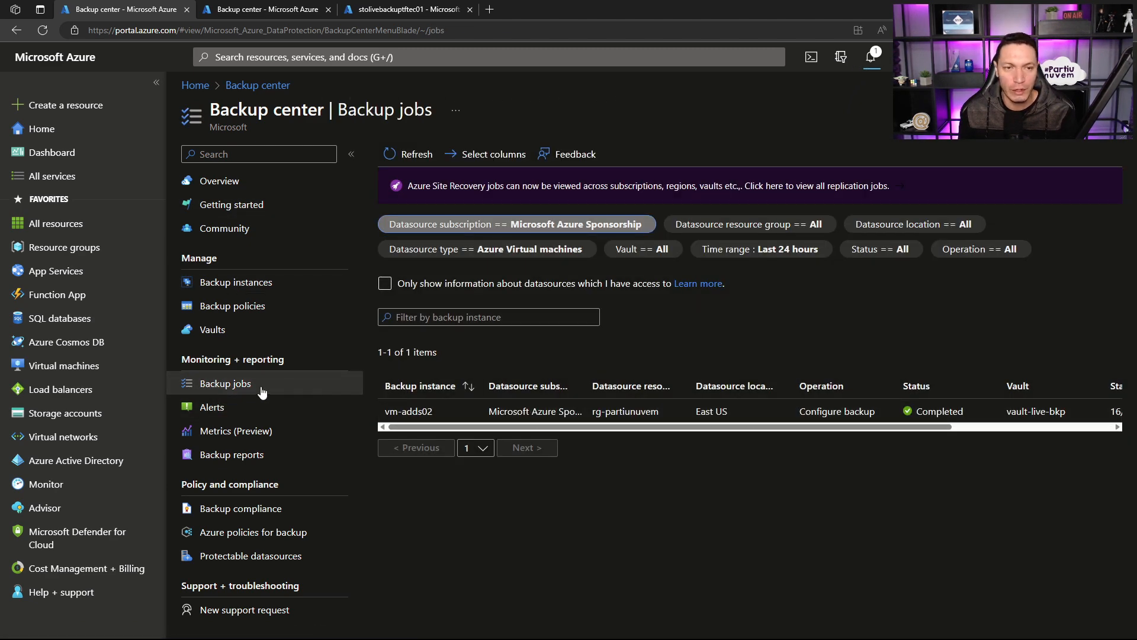
click(482, 251)
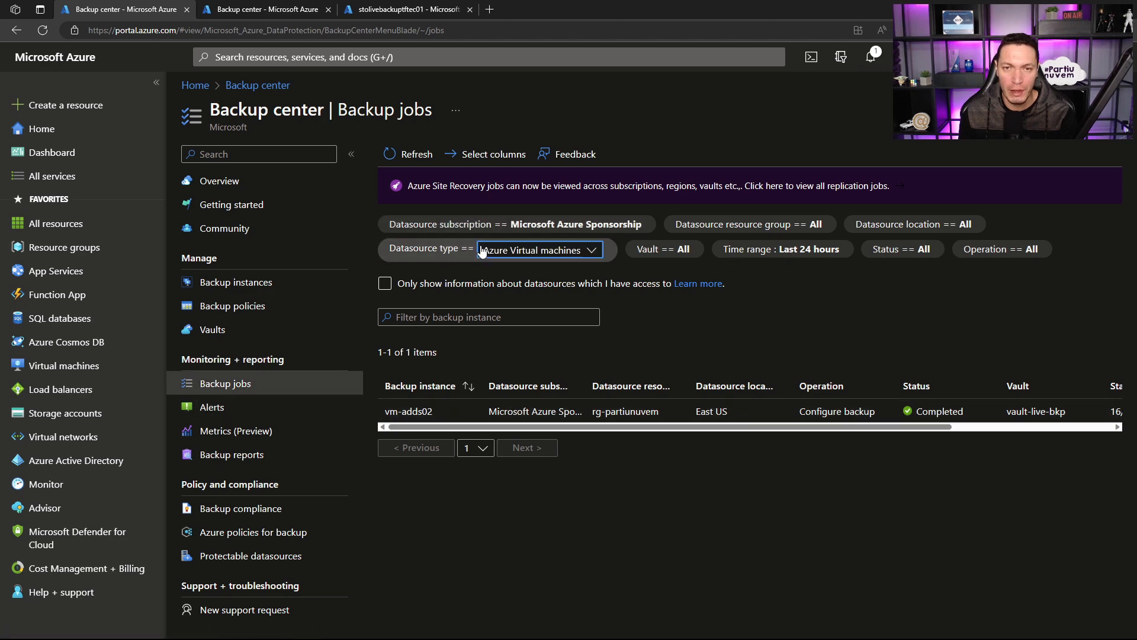
click(502, 254)
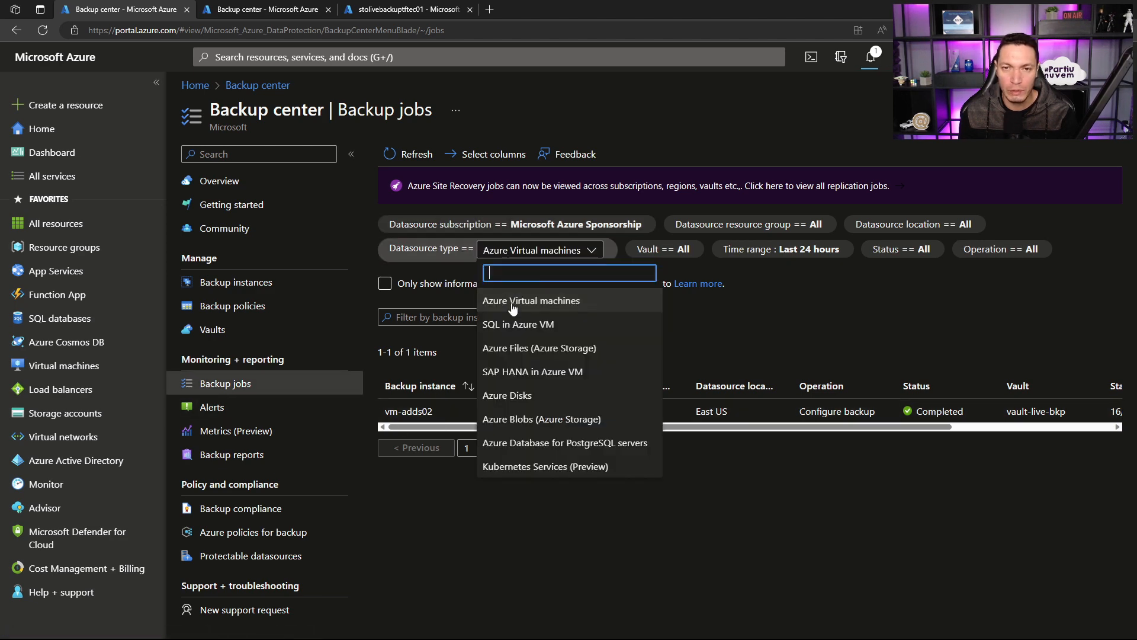
click(509, 394)
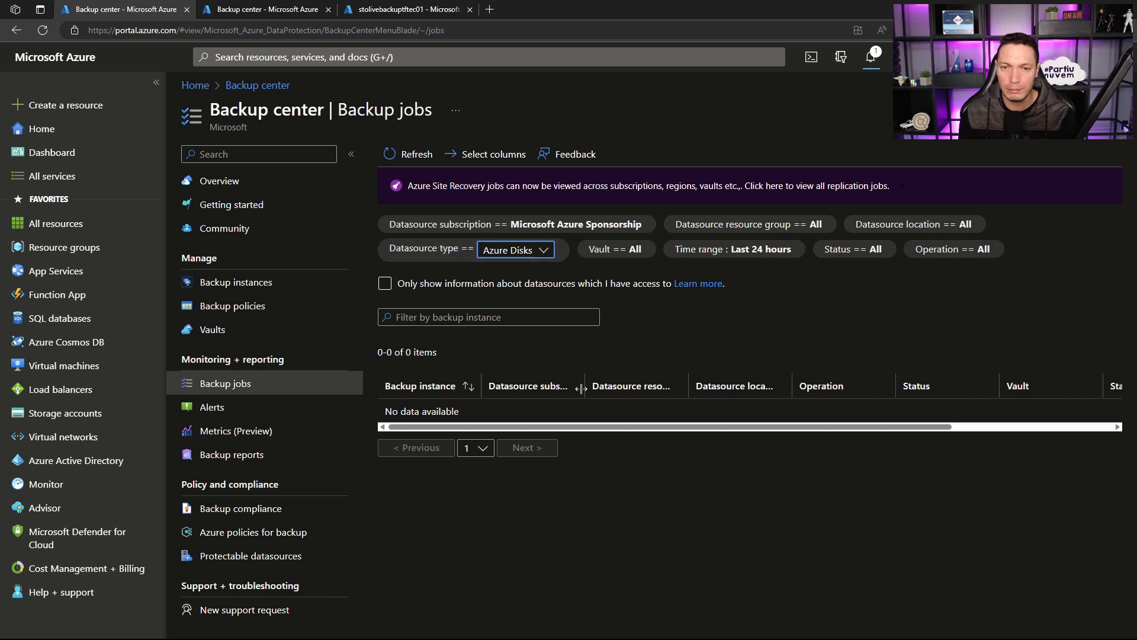
click(524, 251)
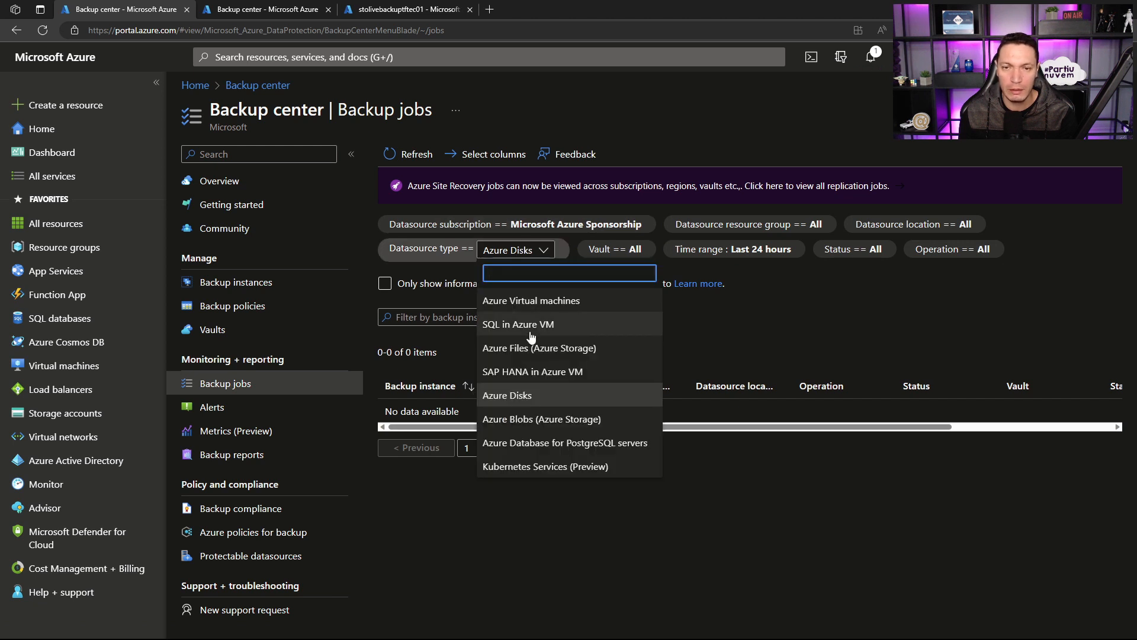
click(527, 420)
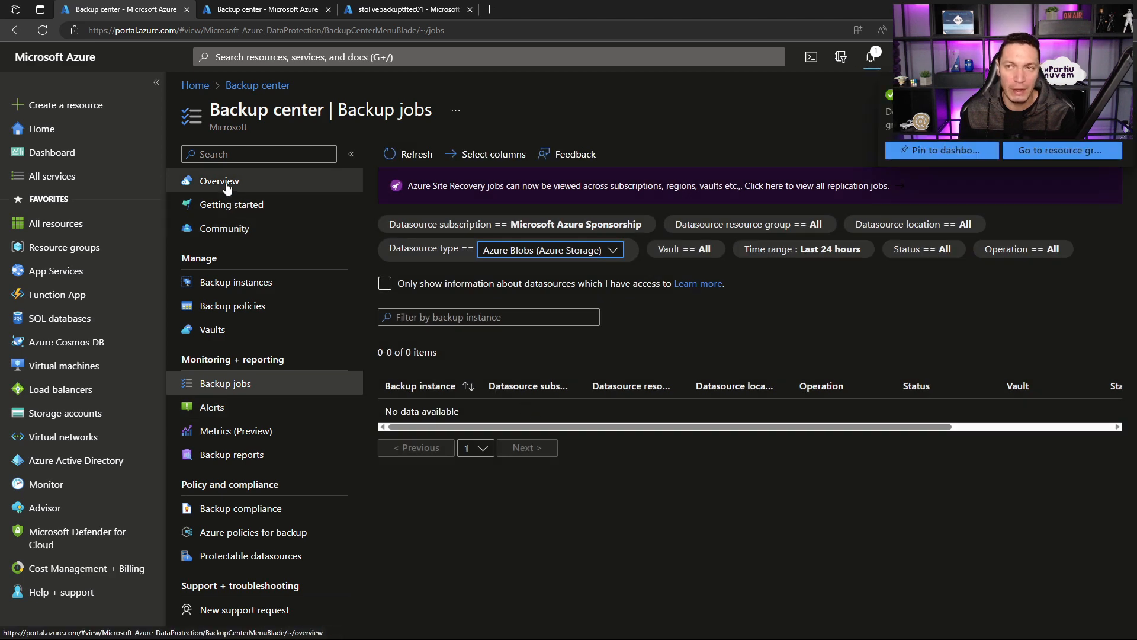
Step: Return to the Backup center overview and review the last 24 hours of jobs for Azure Virtual machines
click(227, 187)
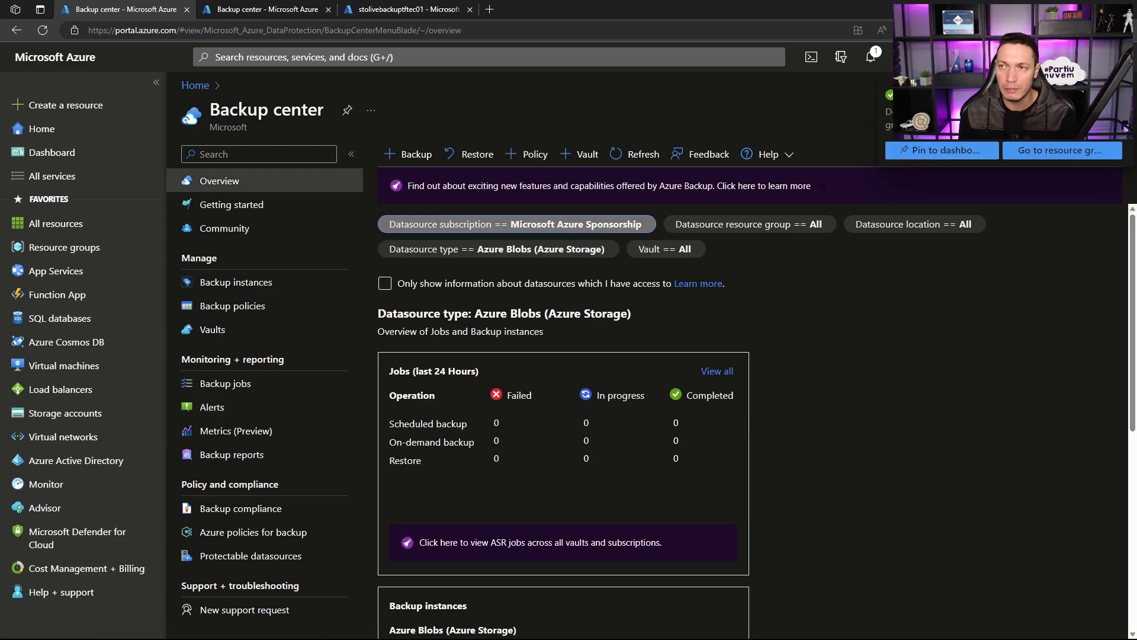
click(551, 251)
click(933, 366)
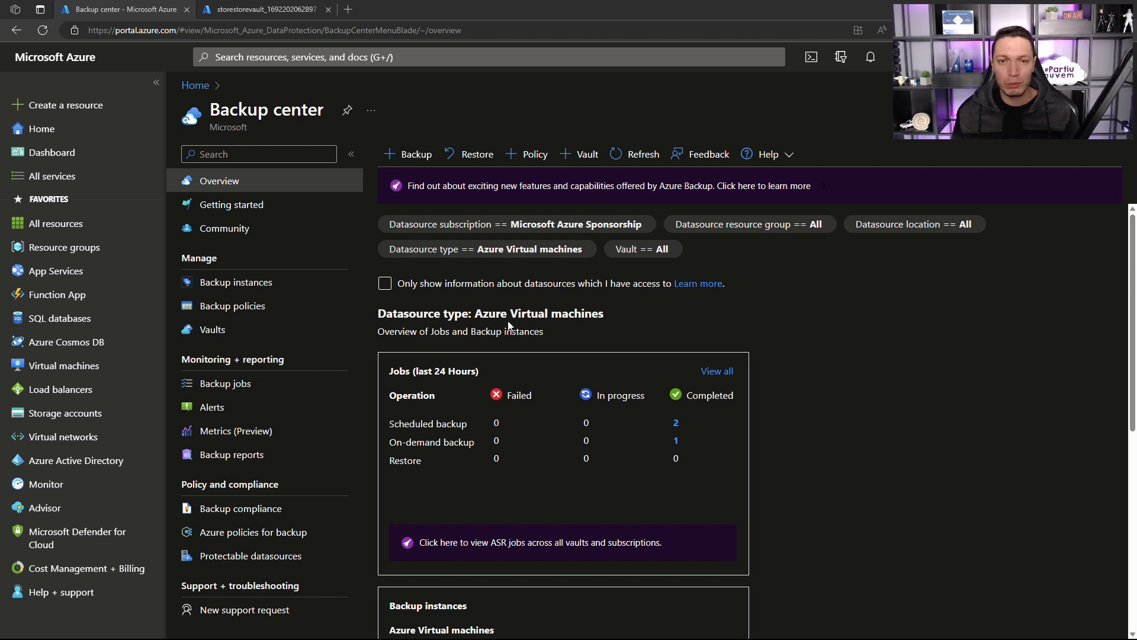
drag(480, 312, 608, 317)
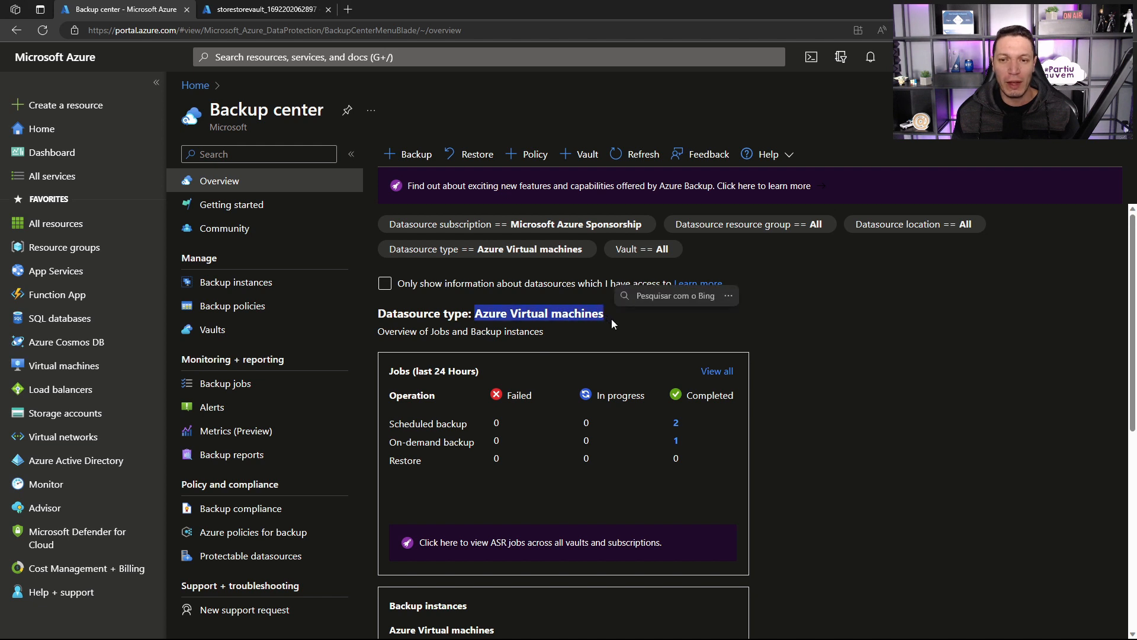
click(925, 475)
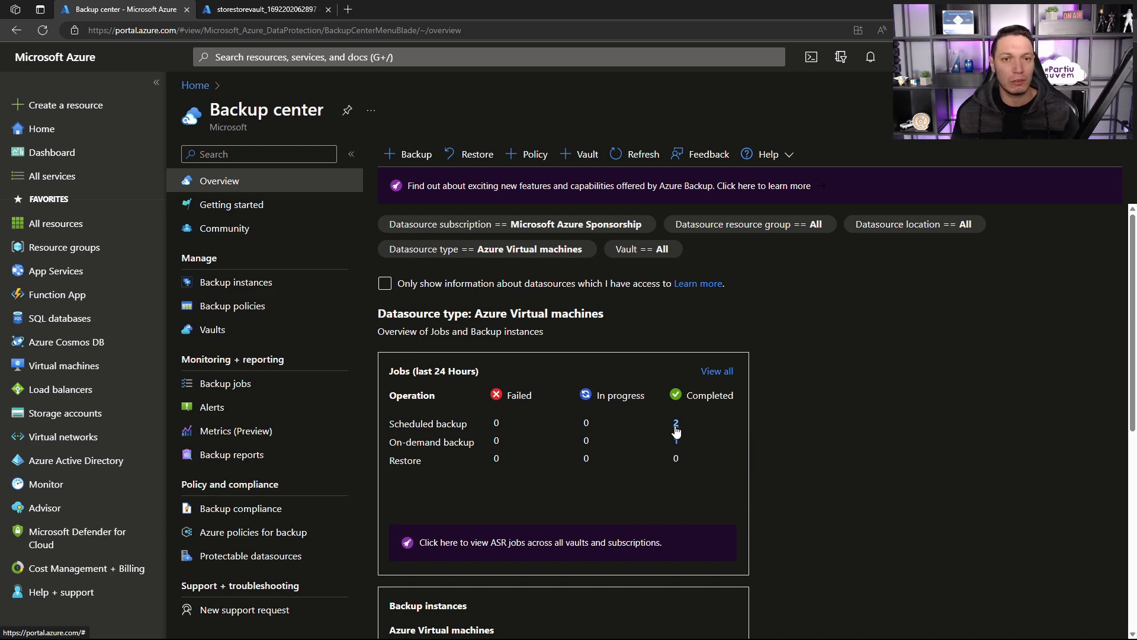
Step: Filter the backup jobs by Azure Virtual machines and examine their operation, status, start time and duration
click(236, 382)
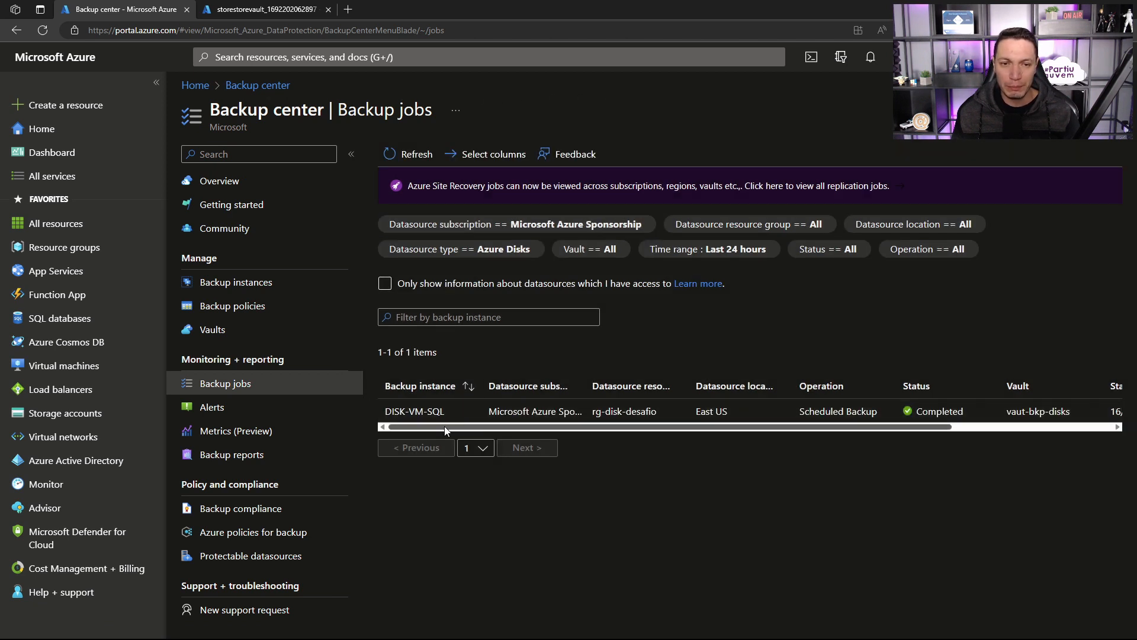
click(519, 249)
click(515, 250)
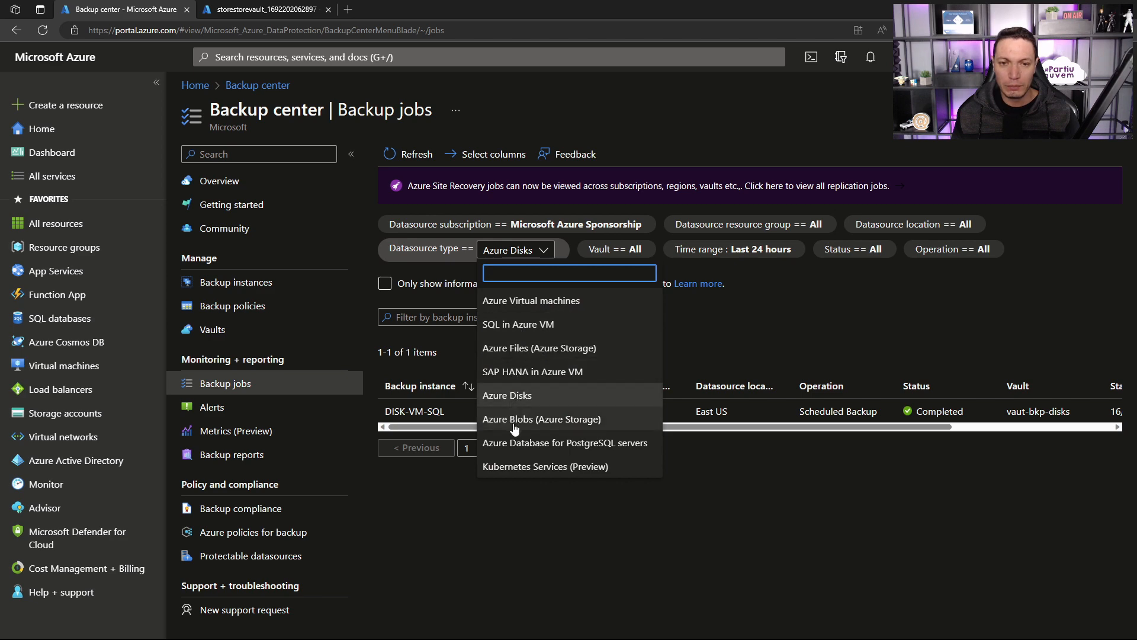
click(524, 302)
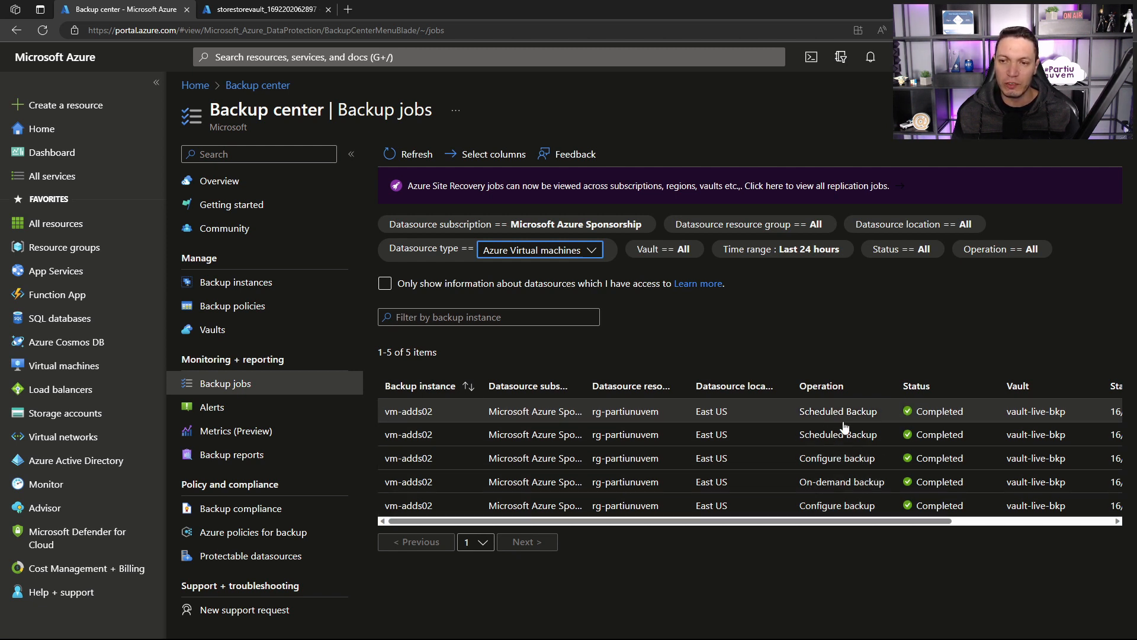
drag(835, 519, 975, 520)
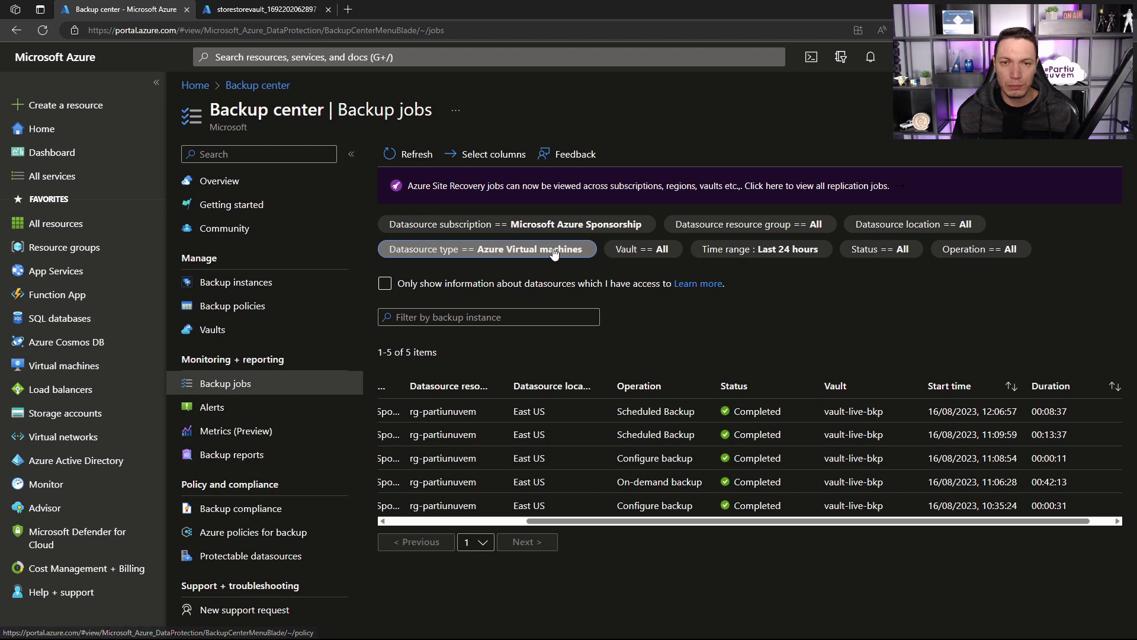
Step: Review the jobs, backup instances and active alerts for Azure Virtual machines in the Backup center overview
click(204, 181)
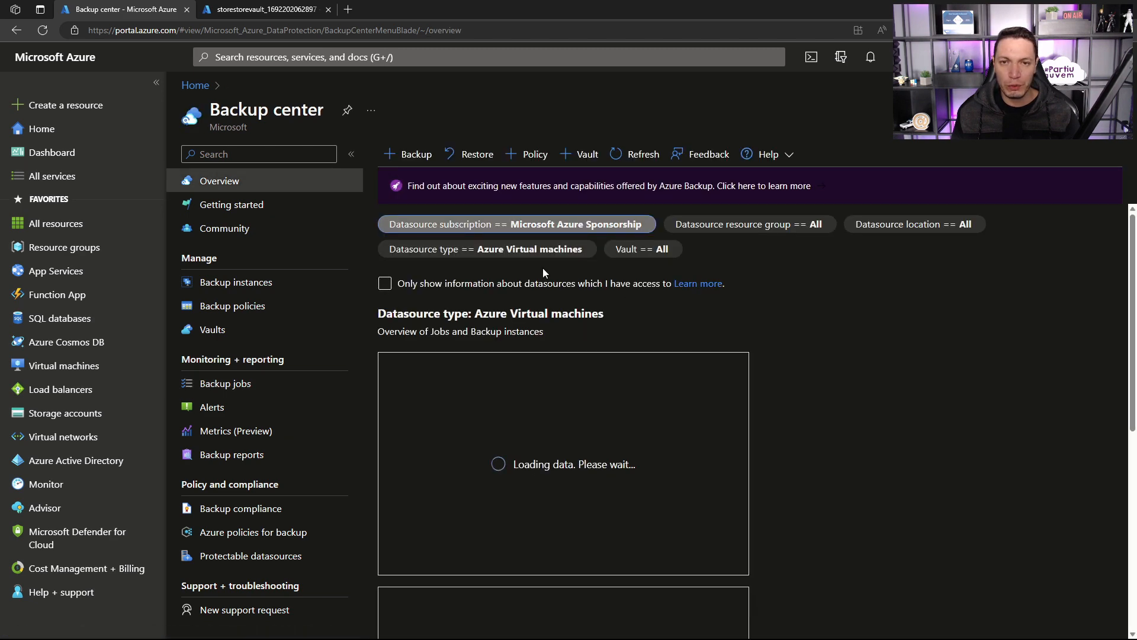
scroll(602, 423, down, 3)
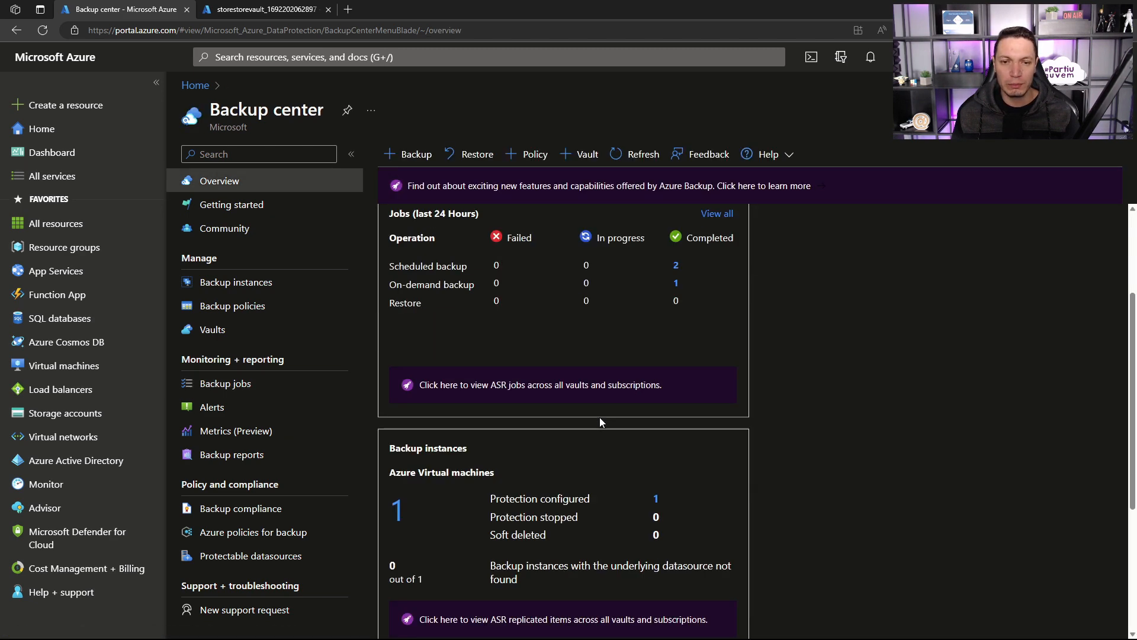
scroll(600, 422, down, 2)
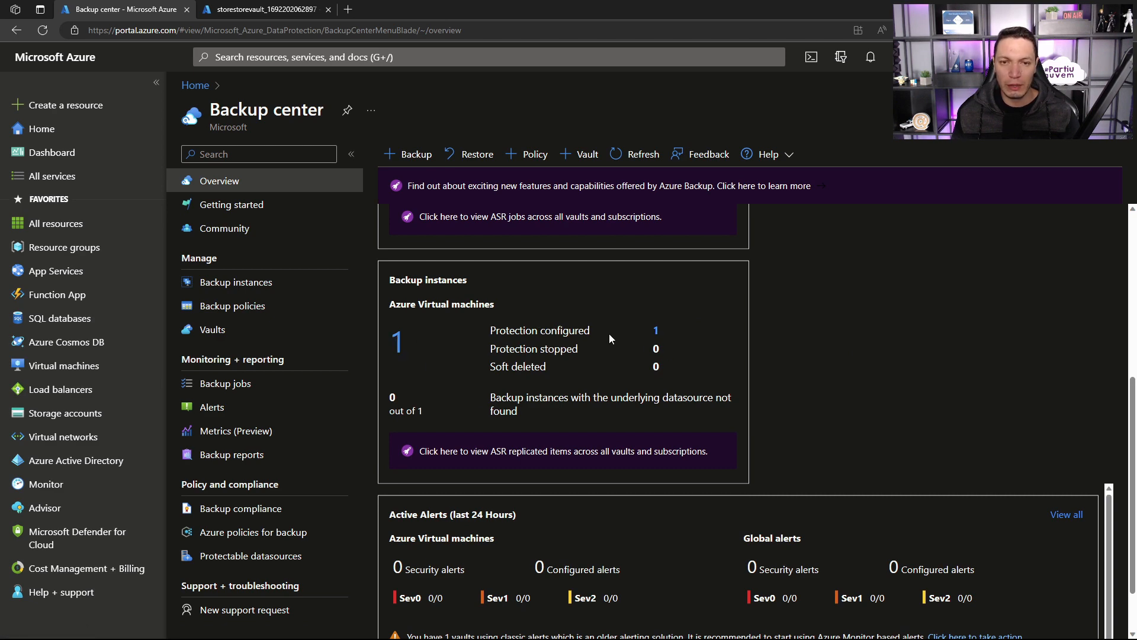
scroll(659, 344, up, 5)
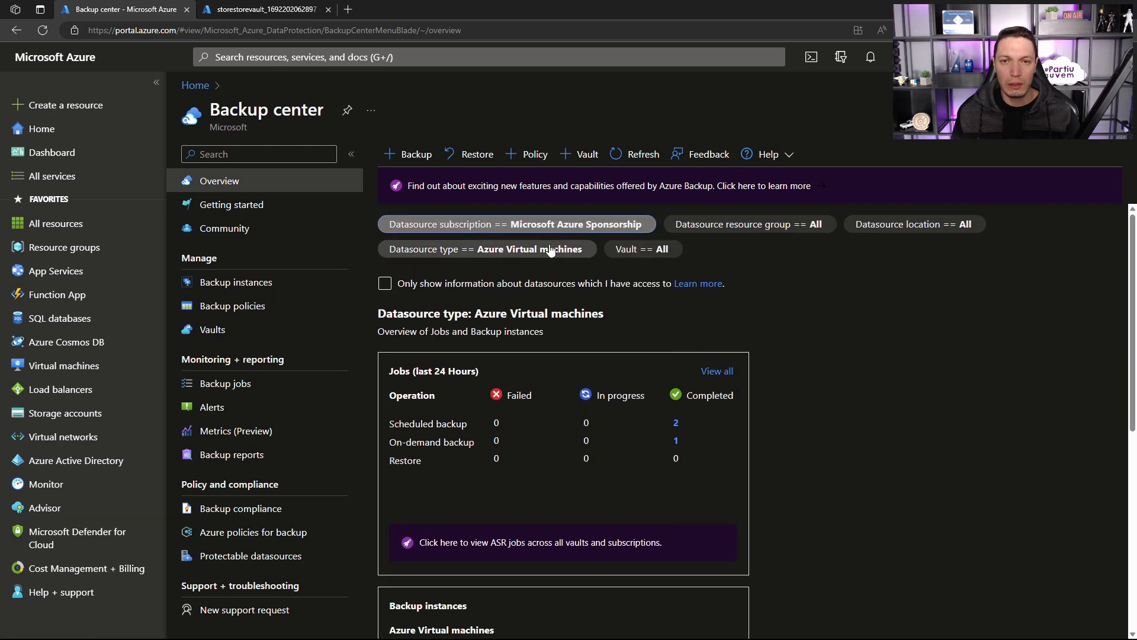
Step: Filter the overview by Azure Disks and examine the start time and duration of the disk backup jobs
click(552, 249)
click(551, 252)
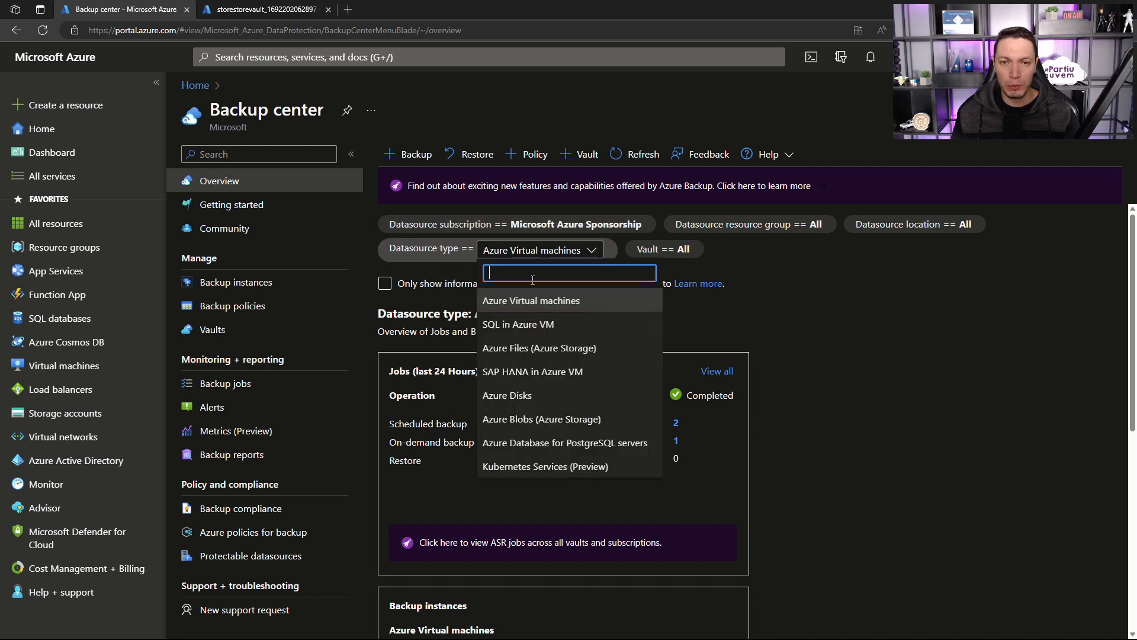
click(516, 395)
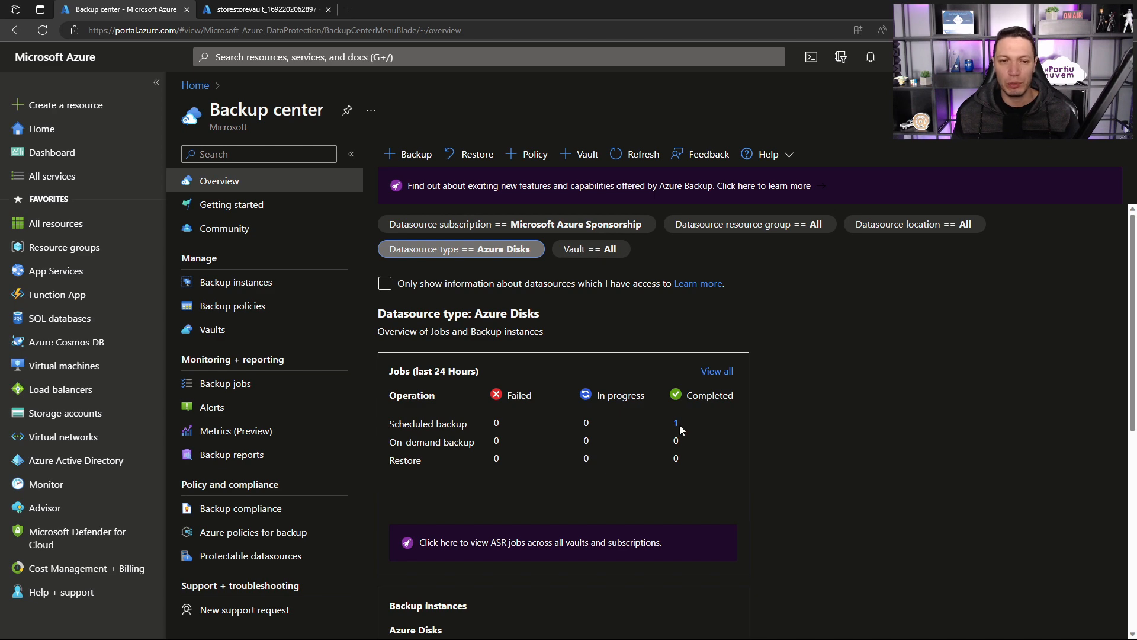
click(271, 384)
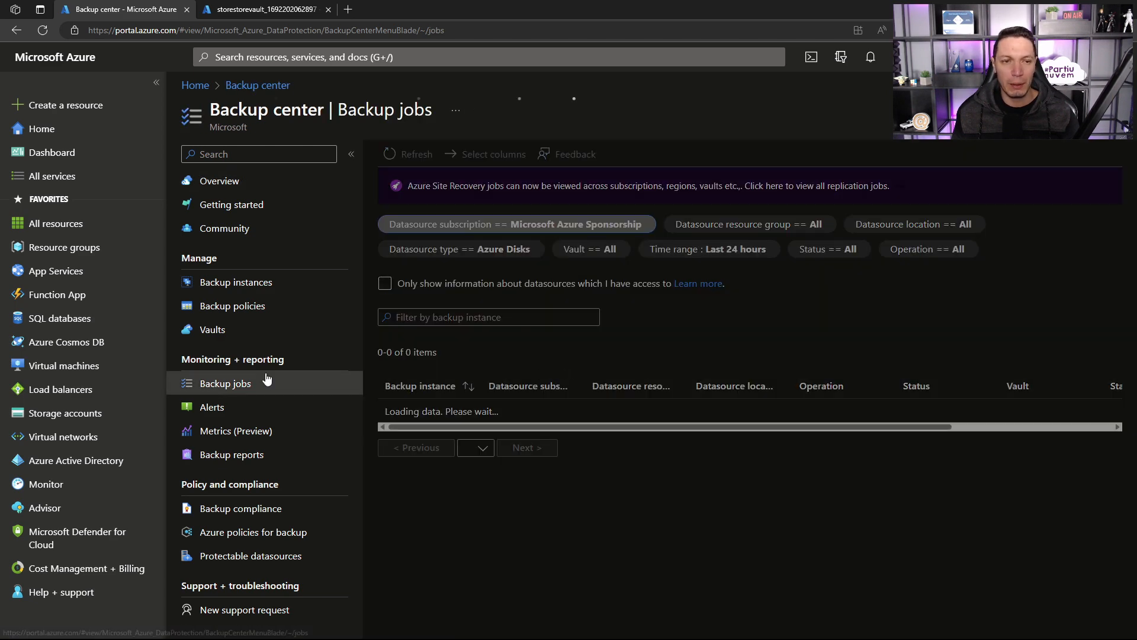
drag(731, 427, 904, 429)
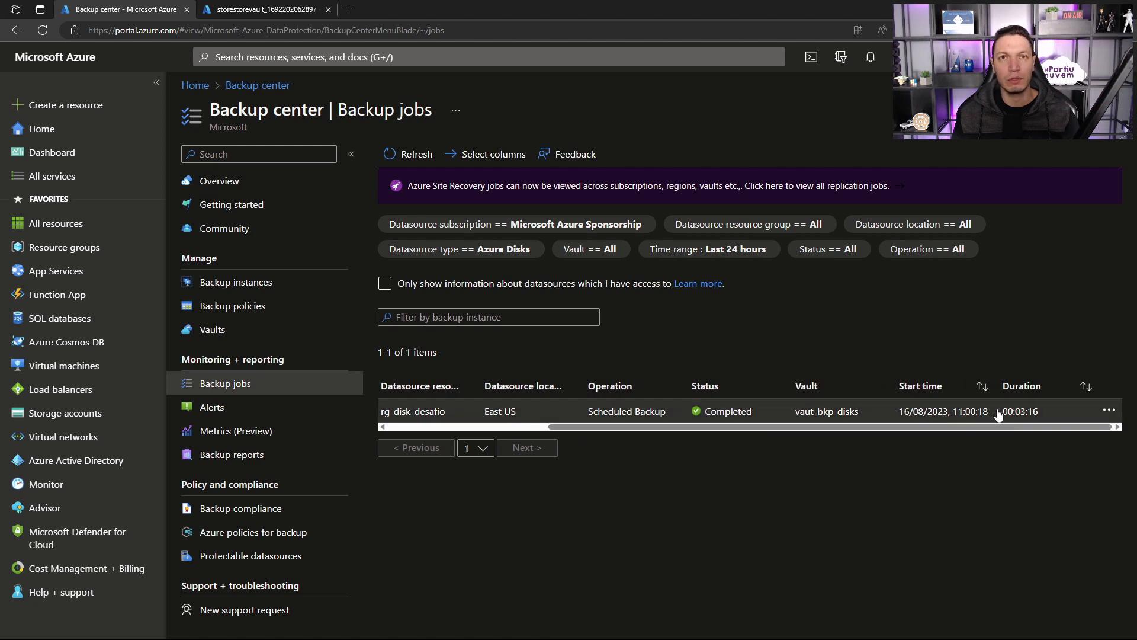
Step: Filter the overview by Azure Blobs (Azure Storage) and examine the blob backup jobs' status, start time and duration
click(232, 189)
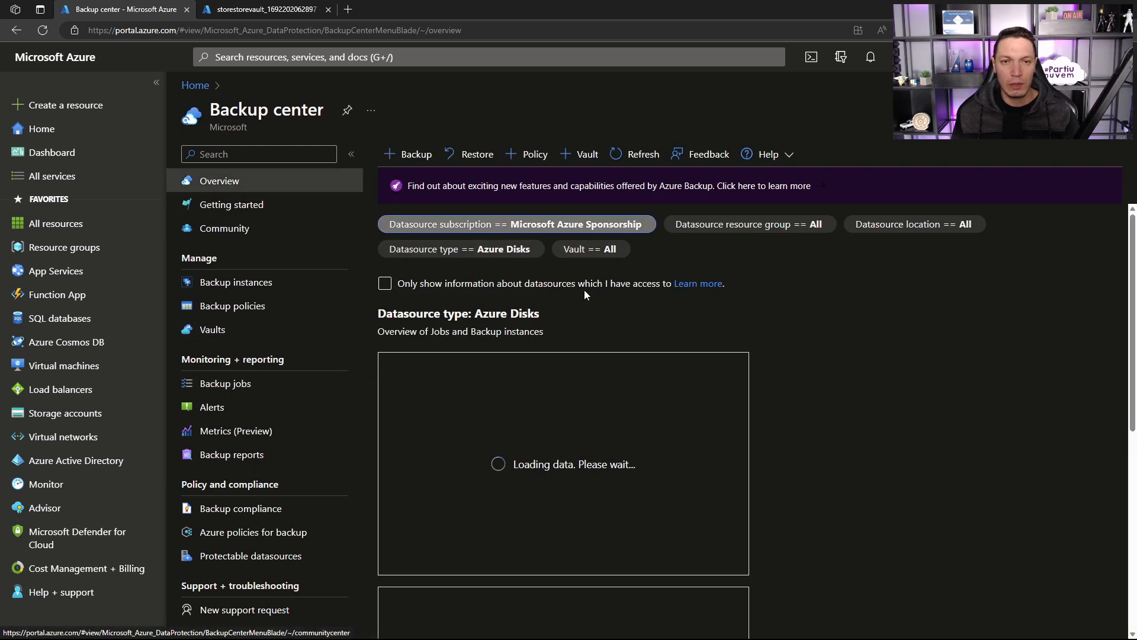
click(499, 248)
click(500, 251)
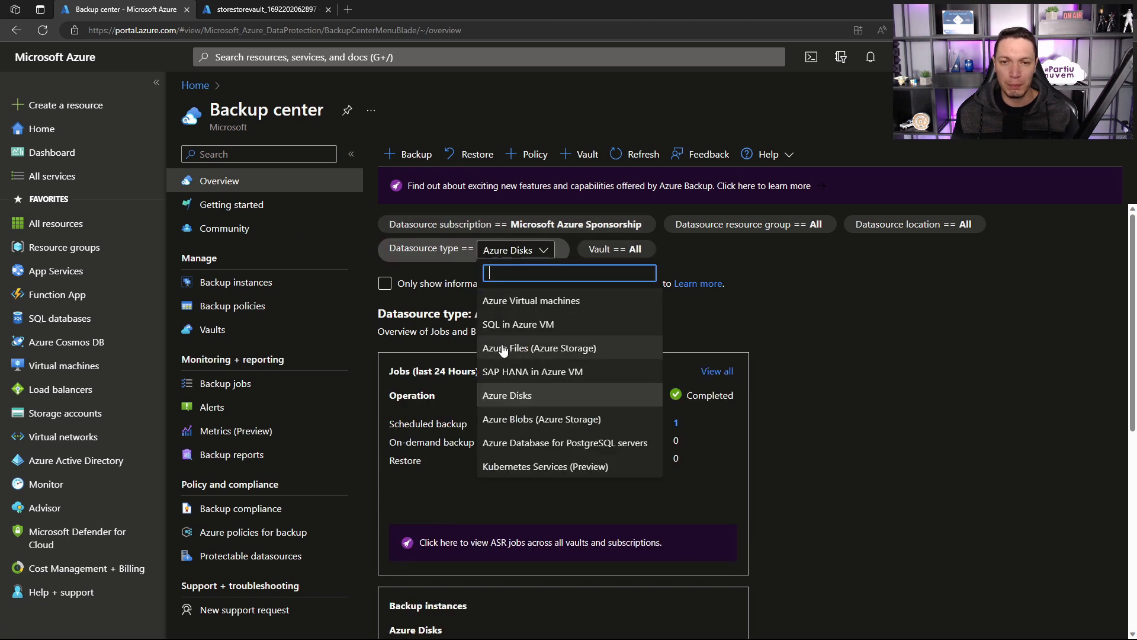
click(512, 417)
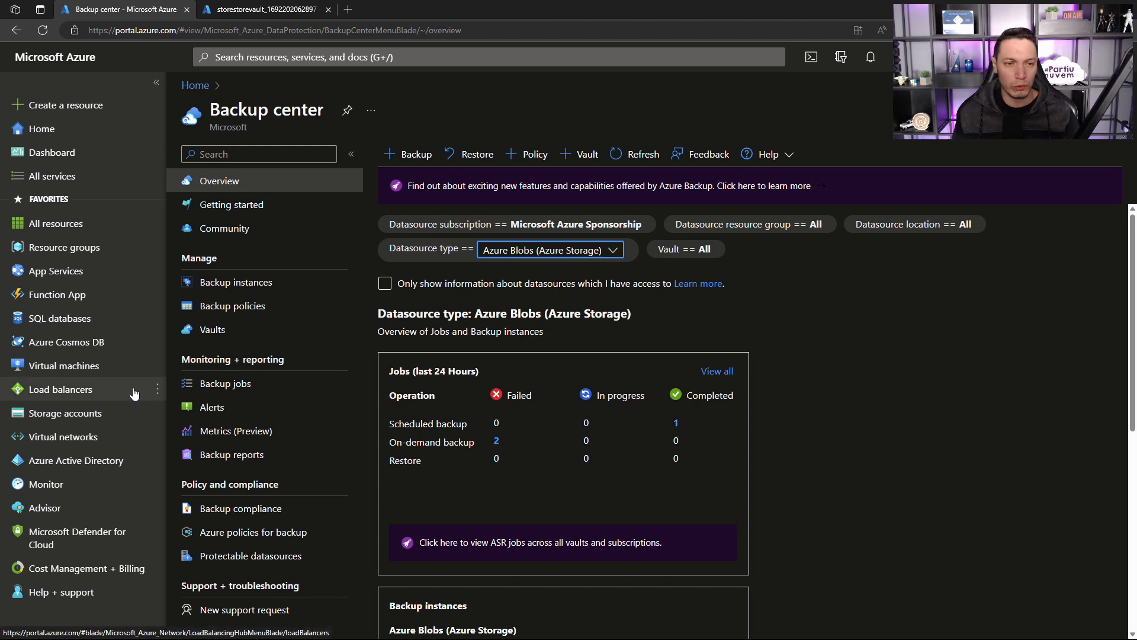
click(198, 384)
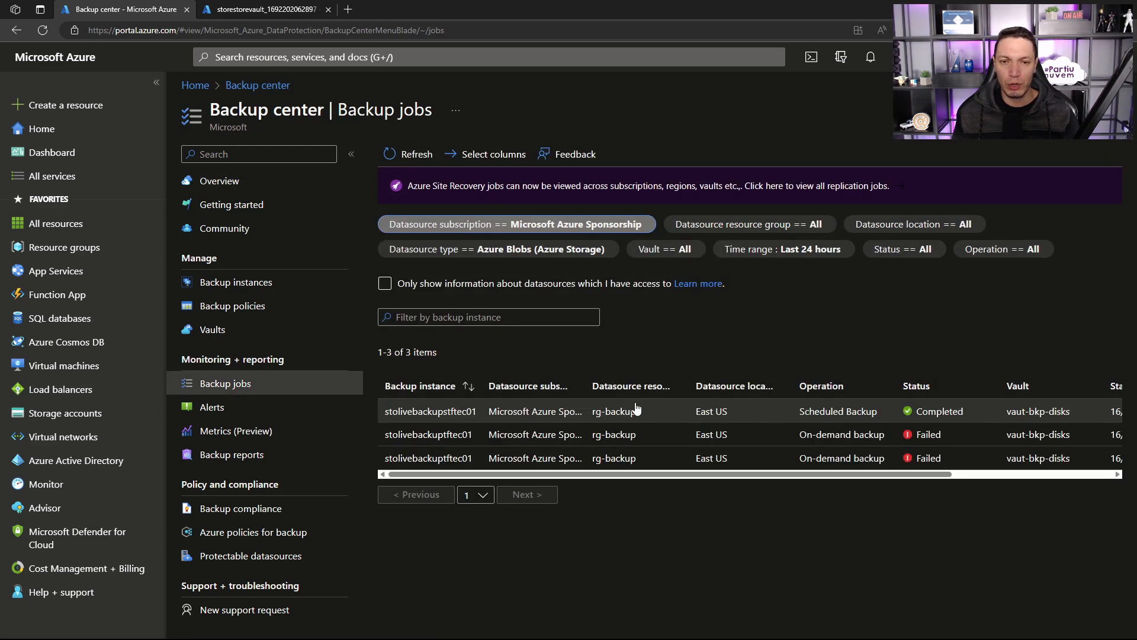
drag(714, 474, 895, 471)
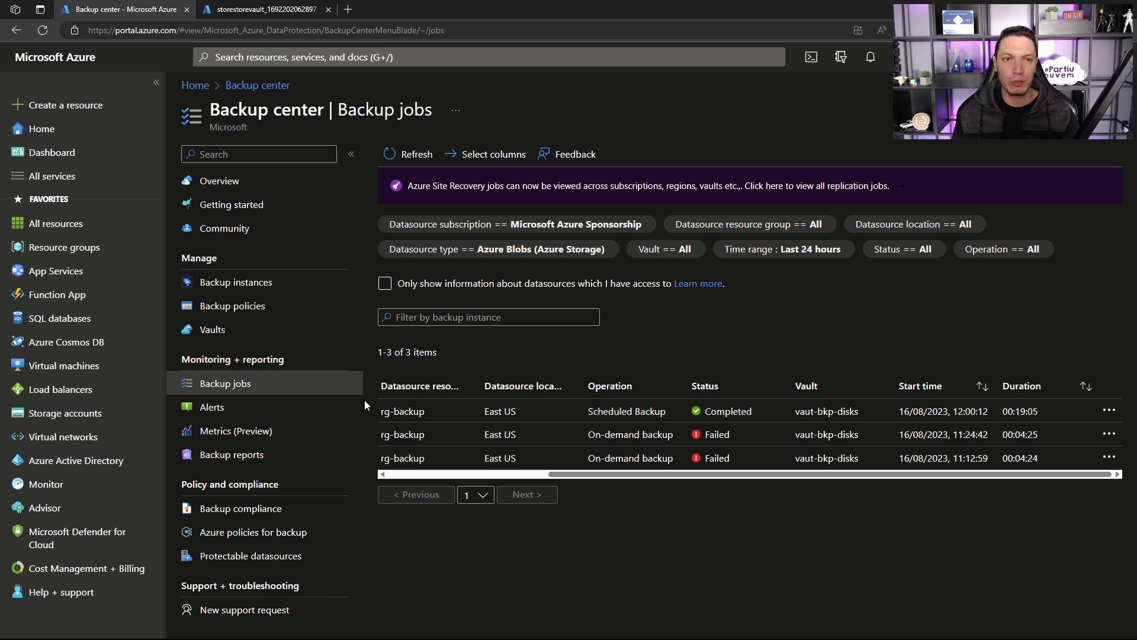
Step: Open the live container of storage account stolivebackupstftec01 and look at its blobs
click(218, 183)
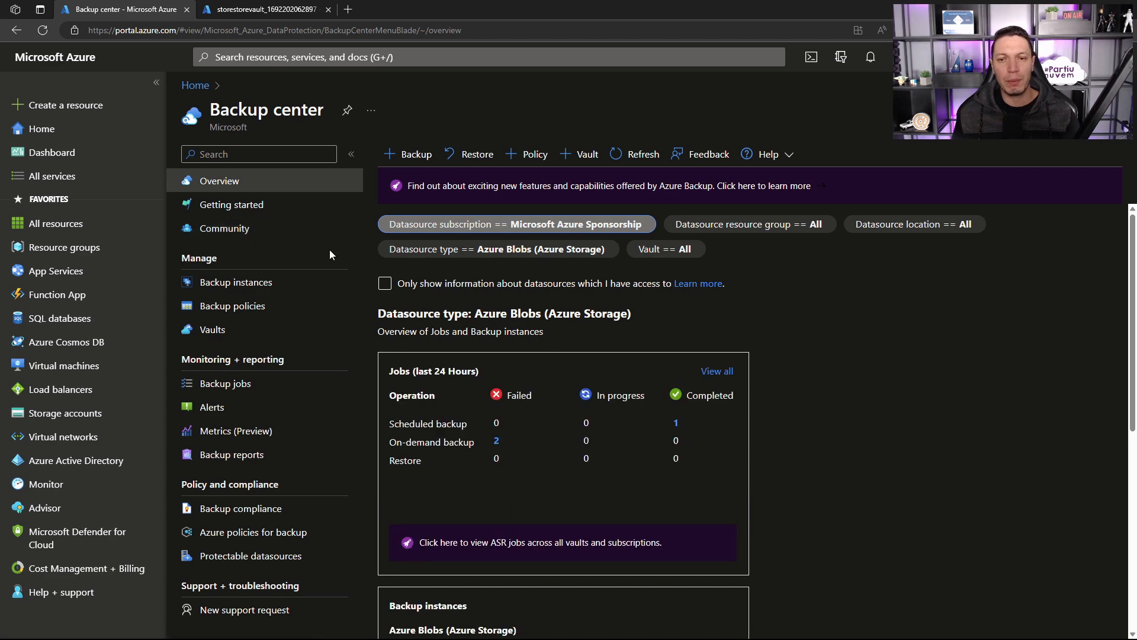
click(264, 9)
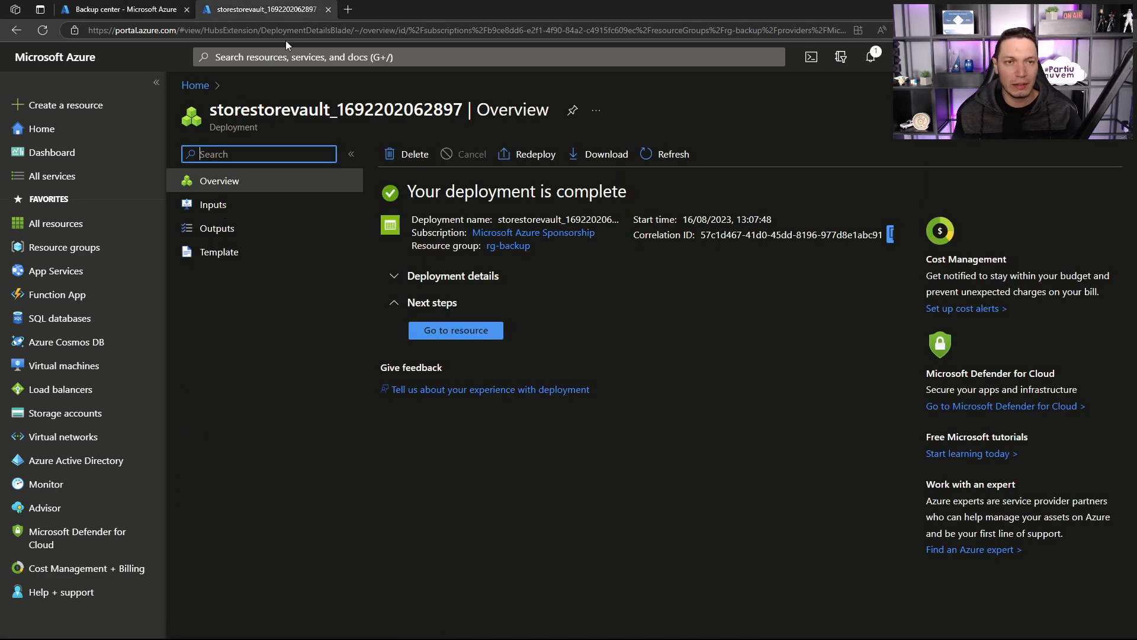
click(299, 55)
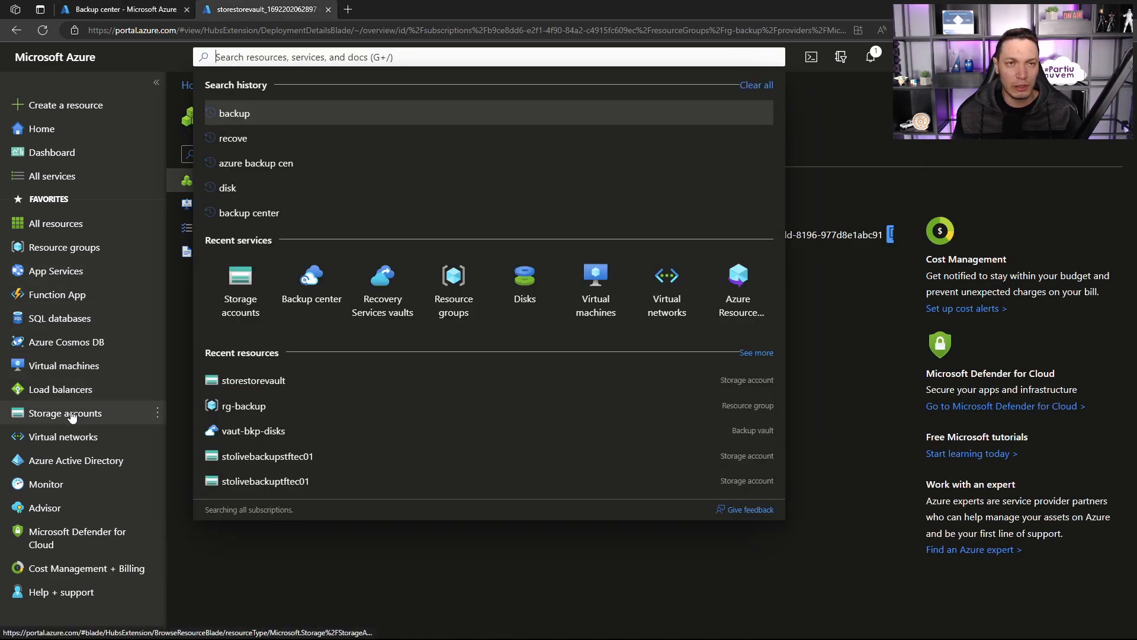
click(234, 287)
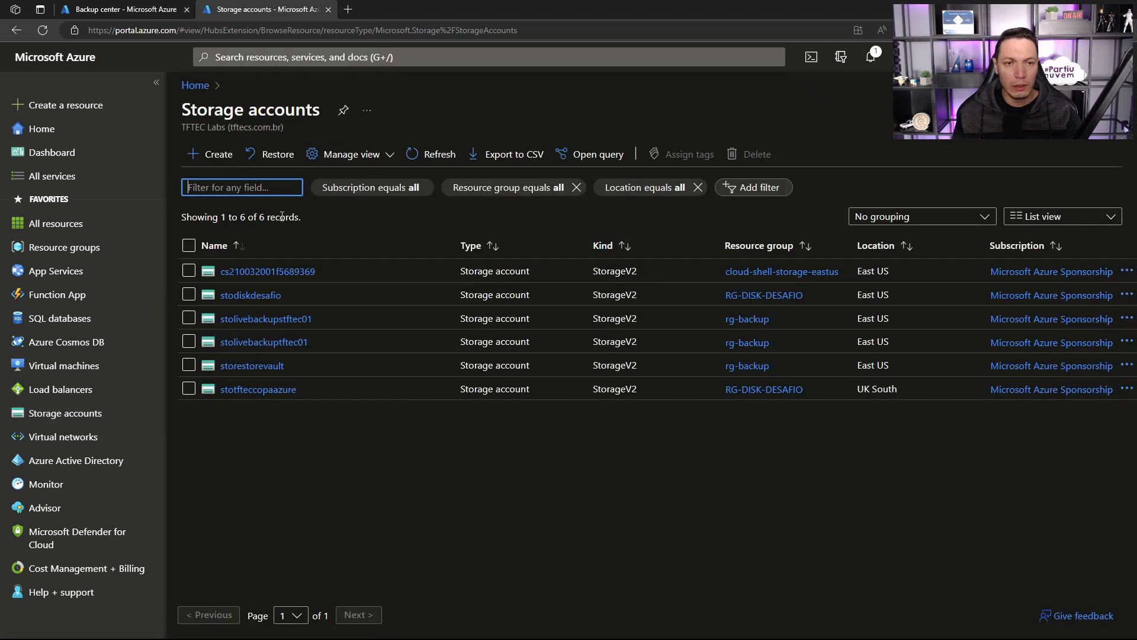
click(265, 319)
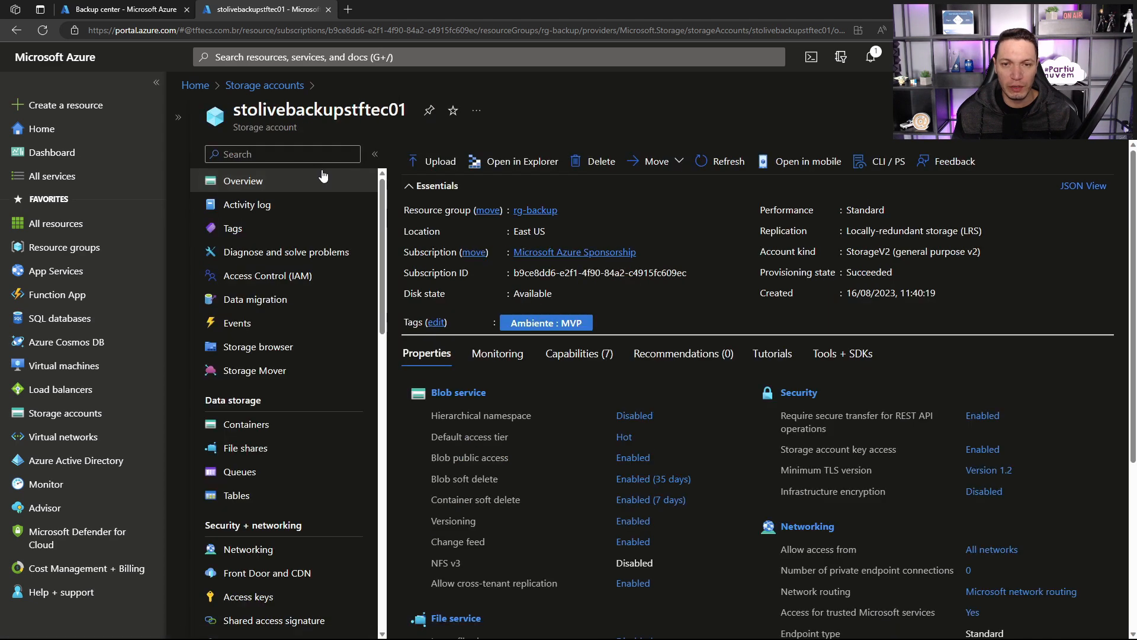
click(248, 424)
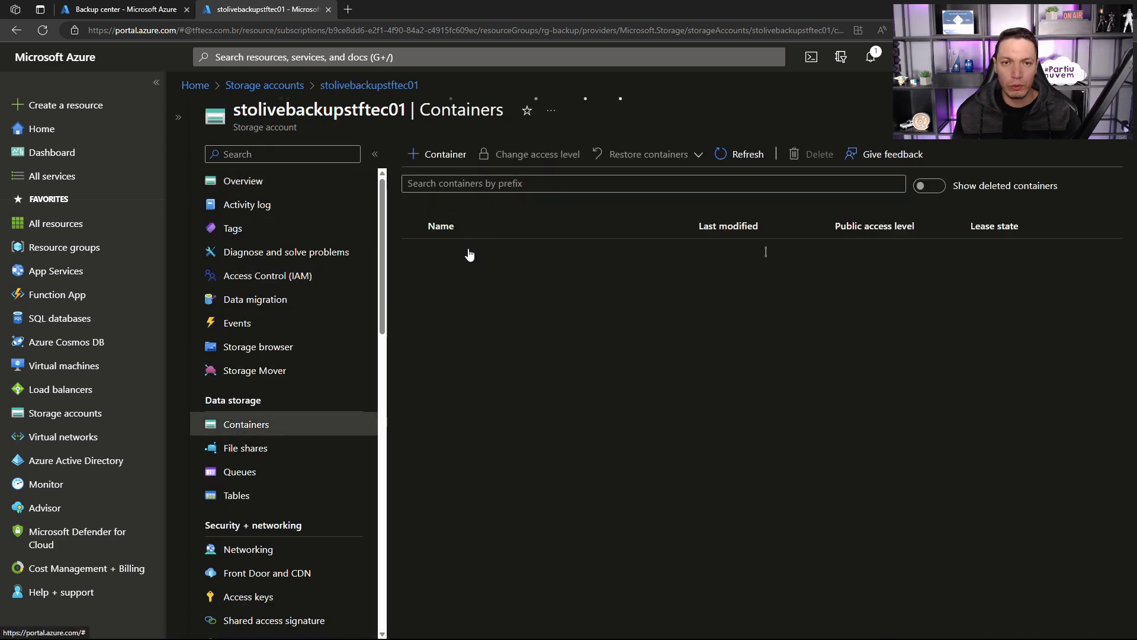
click(441, 298)
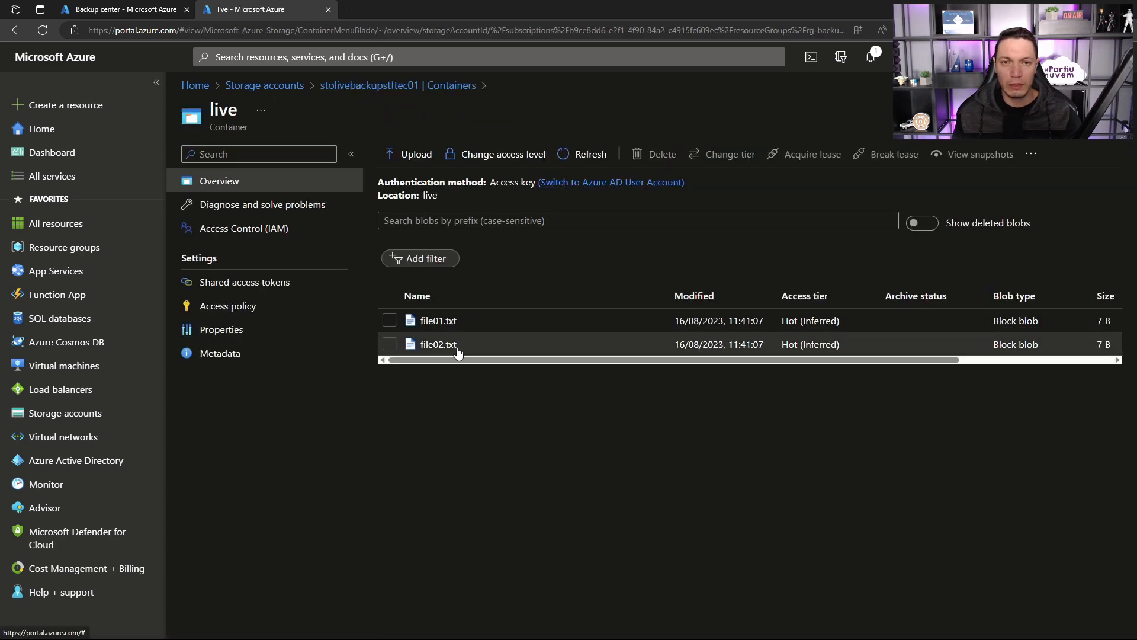
Step: Examine the data protection settings of stolivebackupstftec01, covering blob backup, point-in-time restore, soft delete, versioning and change feed
click(449, 86)
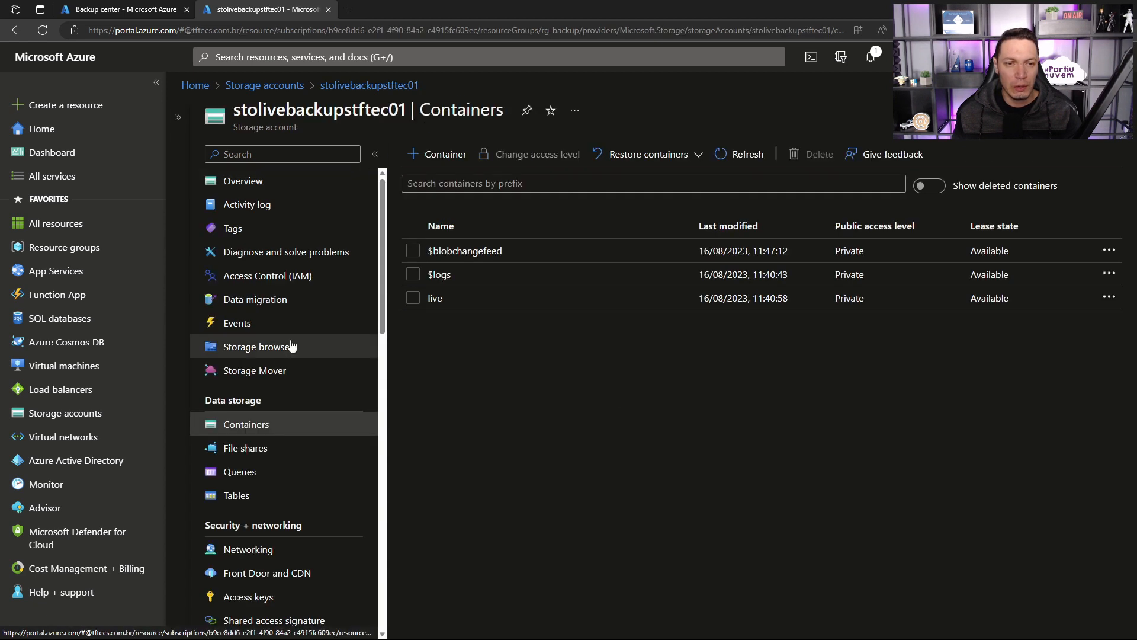
scroll(270, 432, down, 5)
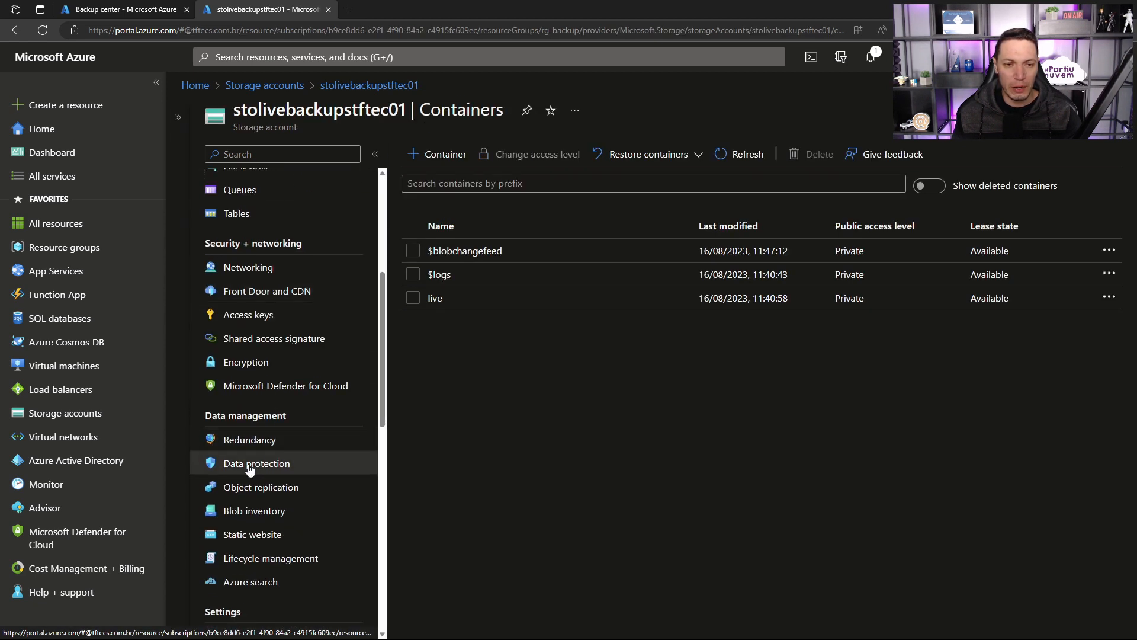
click(249, 468)
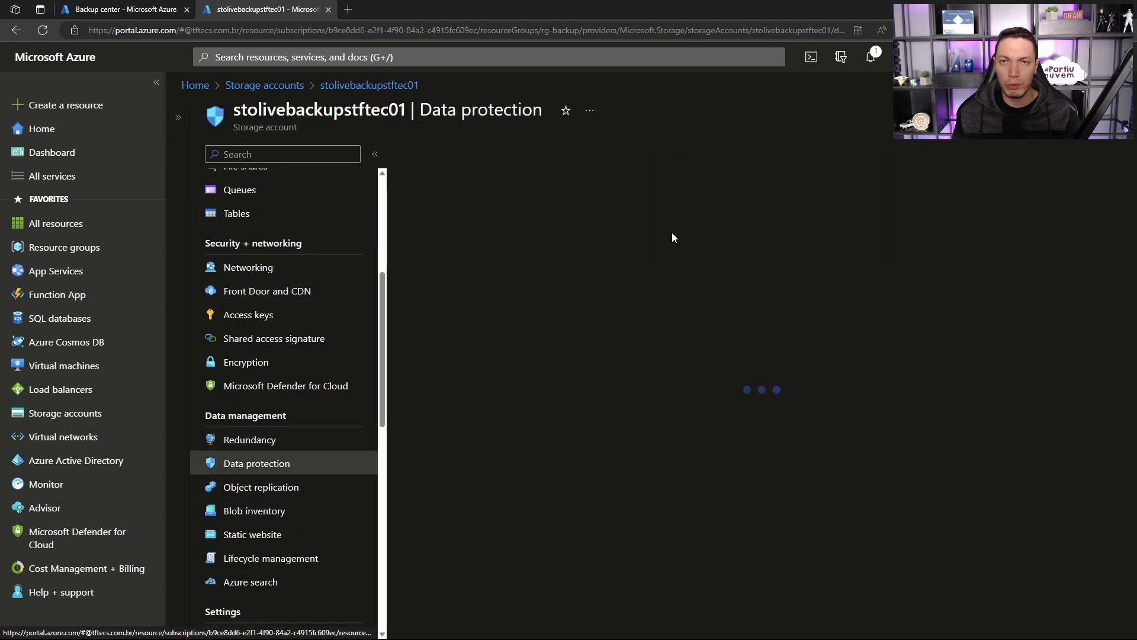
scroll(673, 237, down, 7)
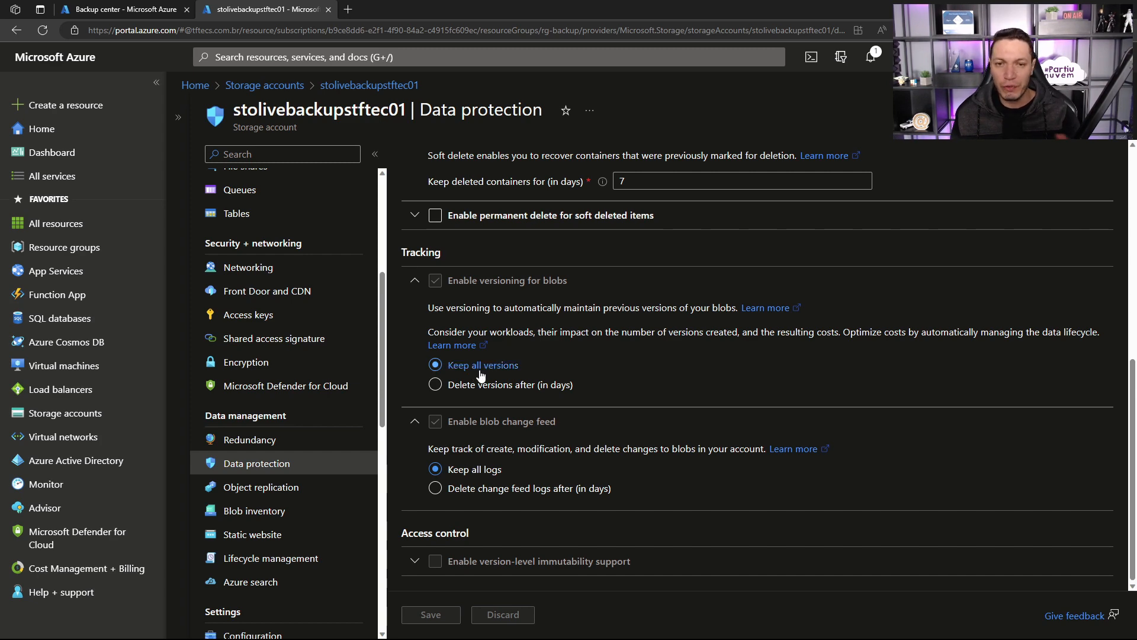
scroll(568, 324, up, 6)
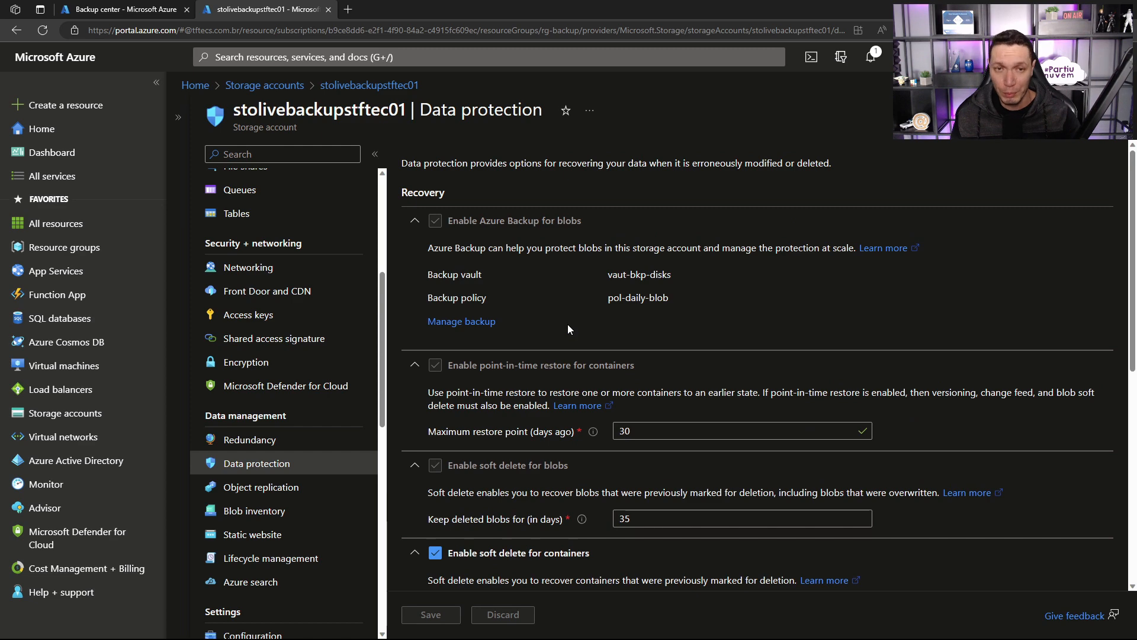
scroll(252, 298, up, 4)
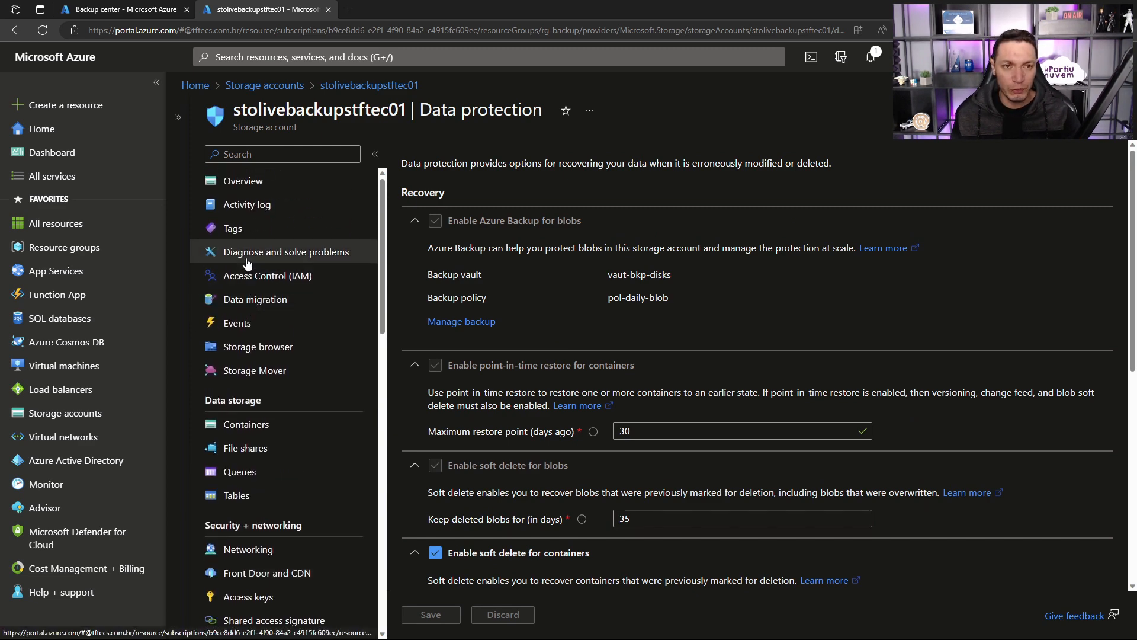
Step: Open file01.txt in the live container and check its previous versions
click(246, 424)
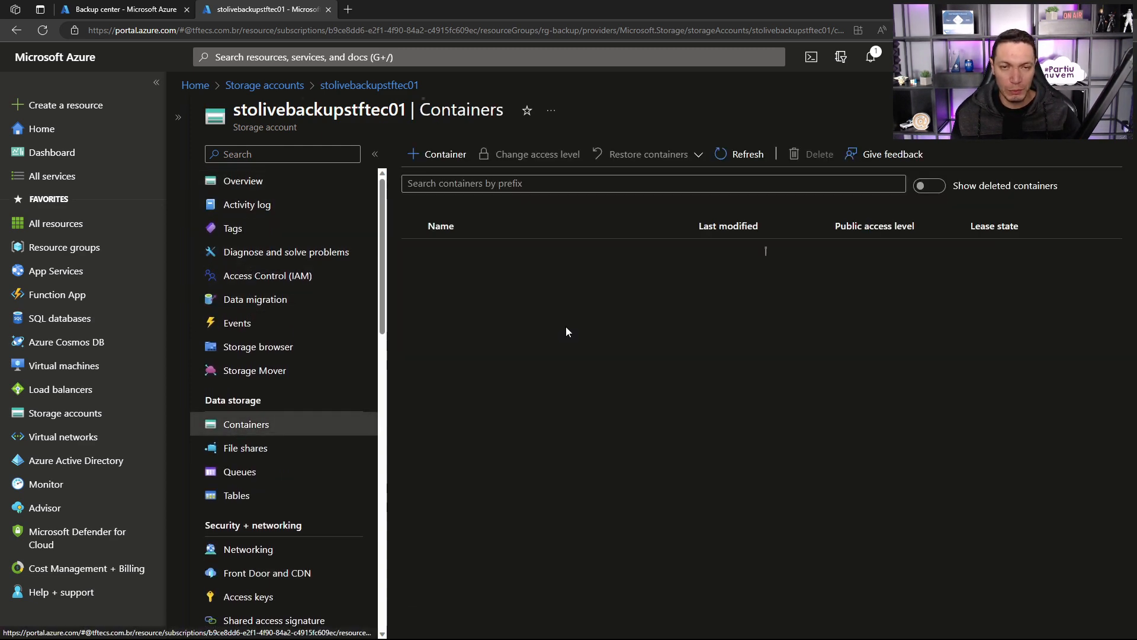
click(436, 298)
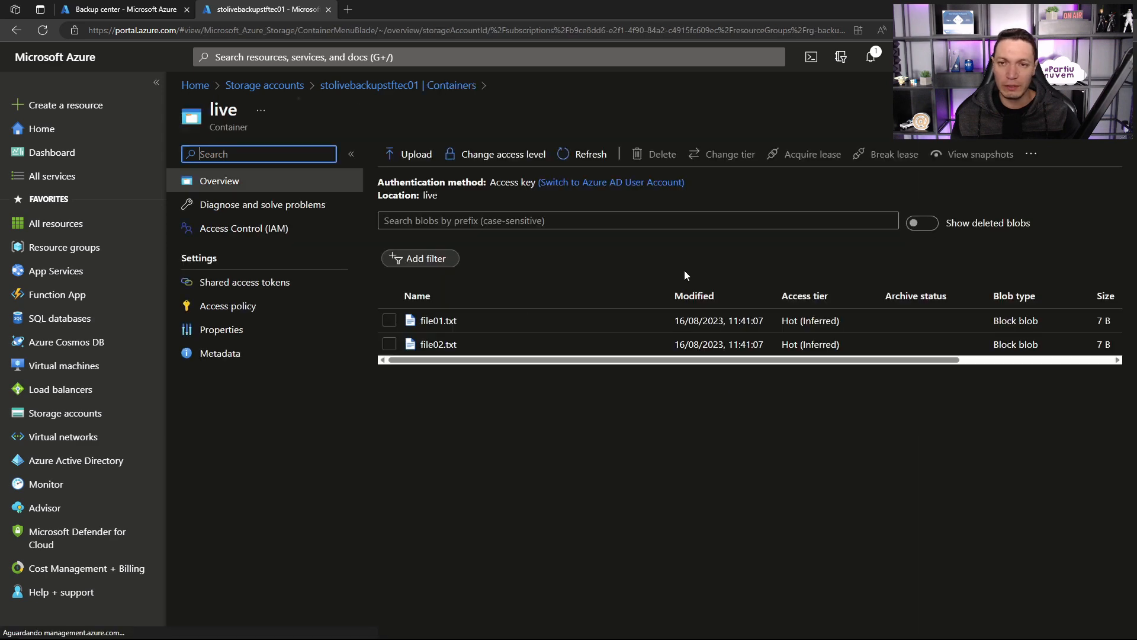
click(447, 322)
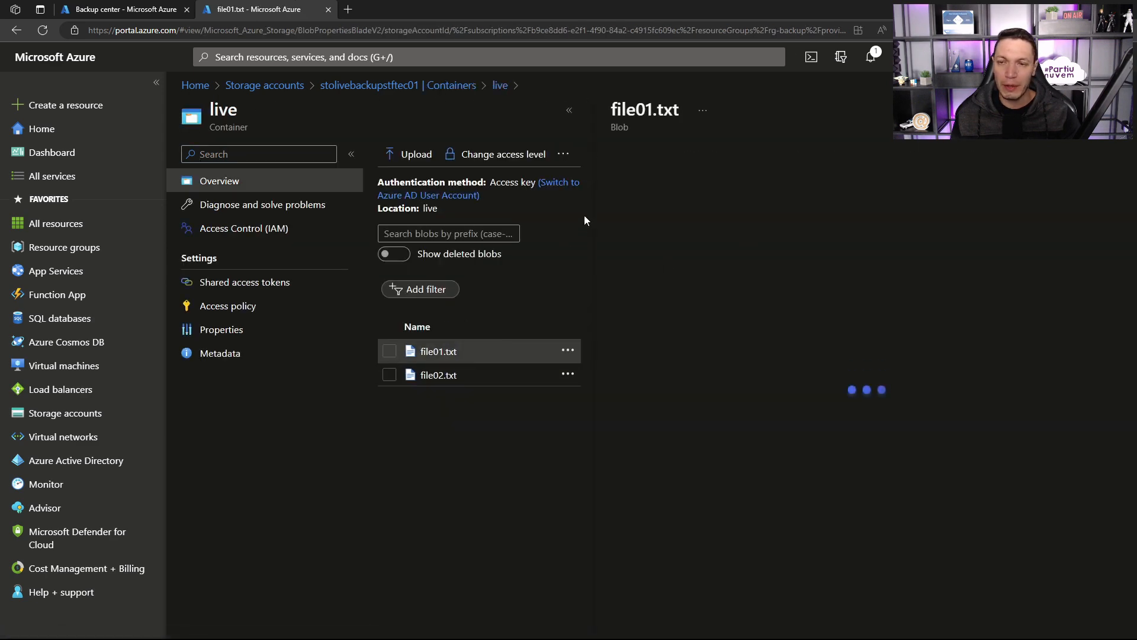
click(697, 191)
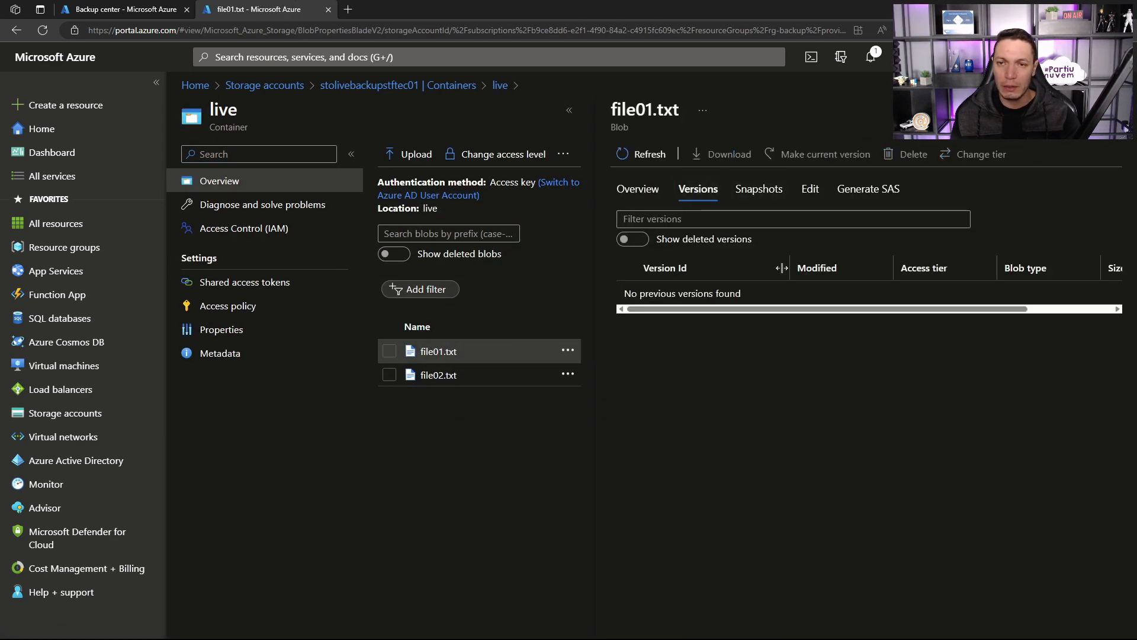
Step: Add a second line reading versao01 to the content of file01.txt and save the blob
click(809, 188)
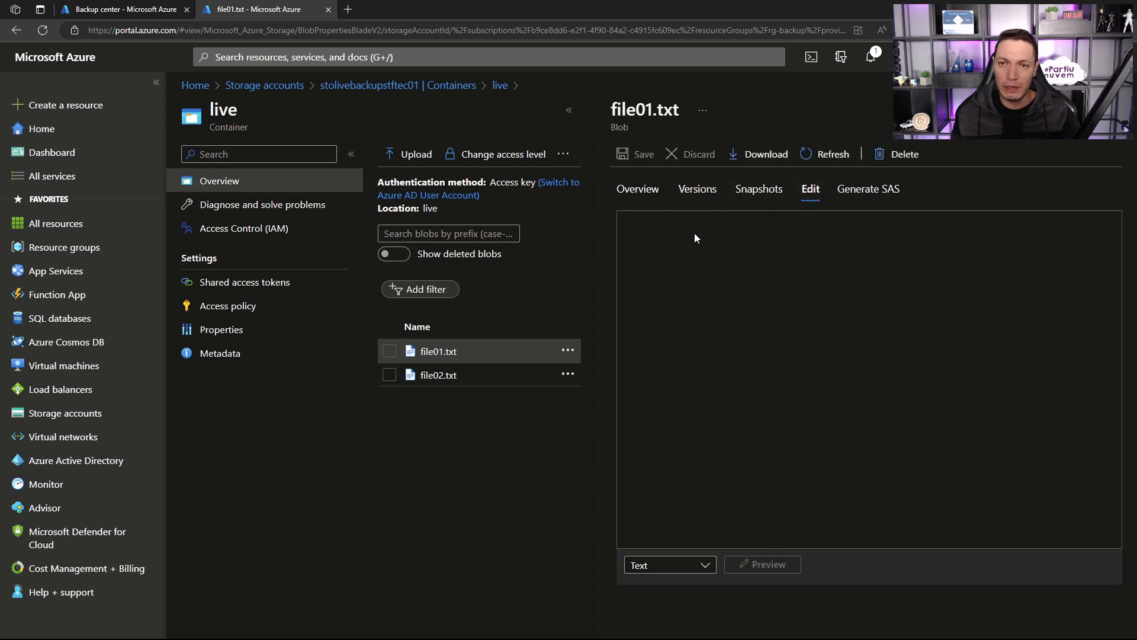
click(716, 219)
key(Return)
text(versao01)
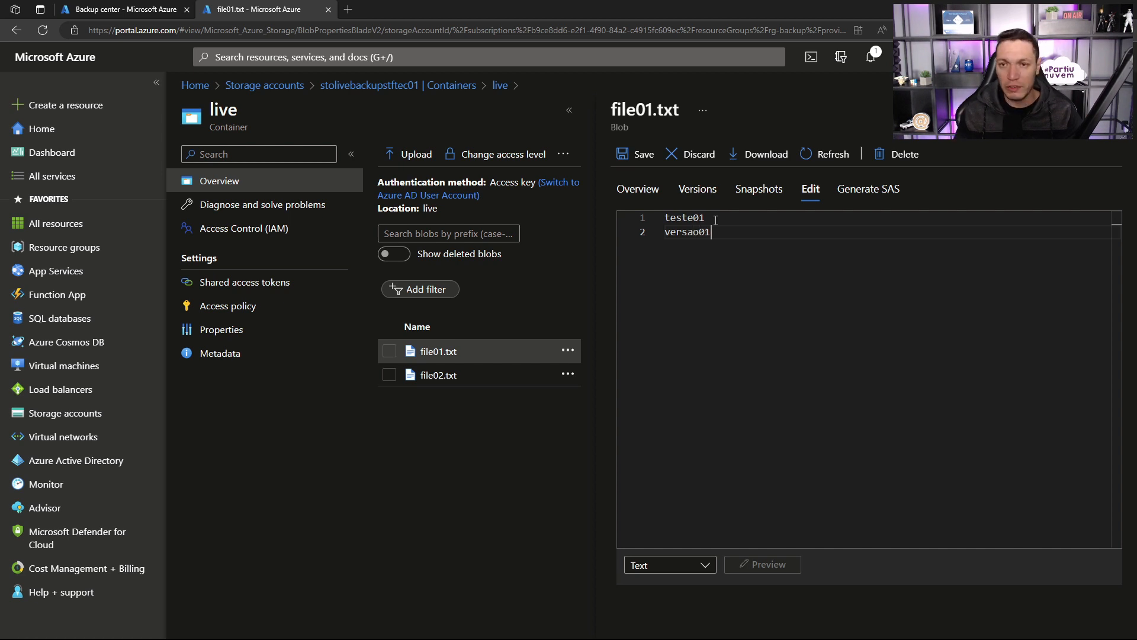
click(637, 154)
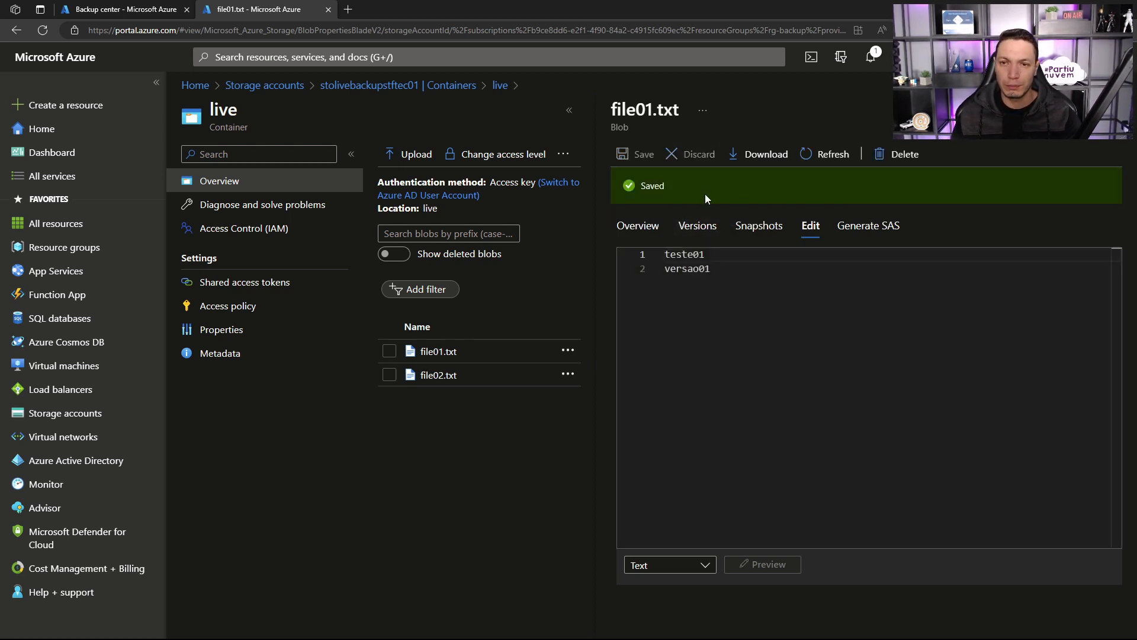
Step: Examine the version history of the edited file01.txt, then return to the live container's blob list
click(711, 227)
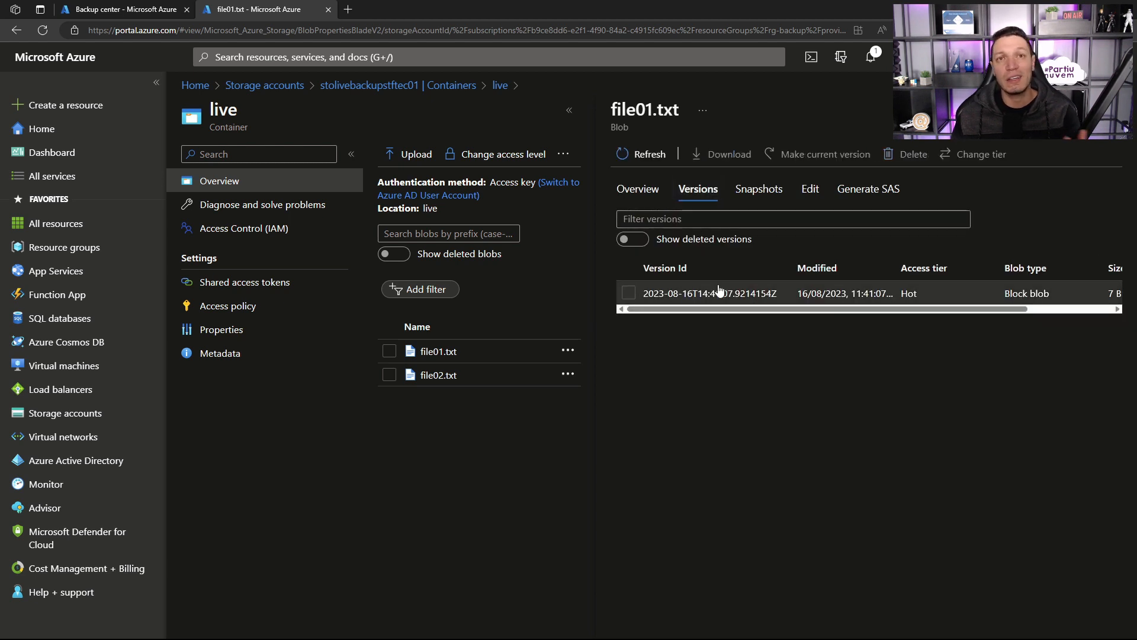
mouse_move(710, 308)
mouse_down()
mouse_move(894, 309)
mouse_move(711, 308)
mouse_up()
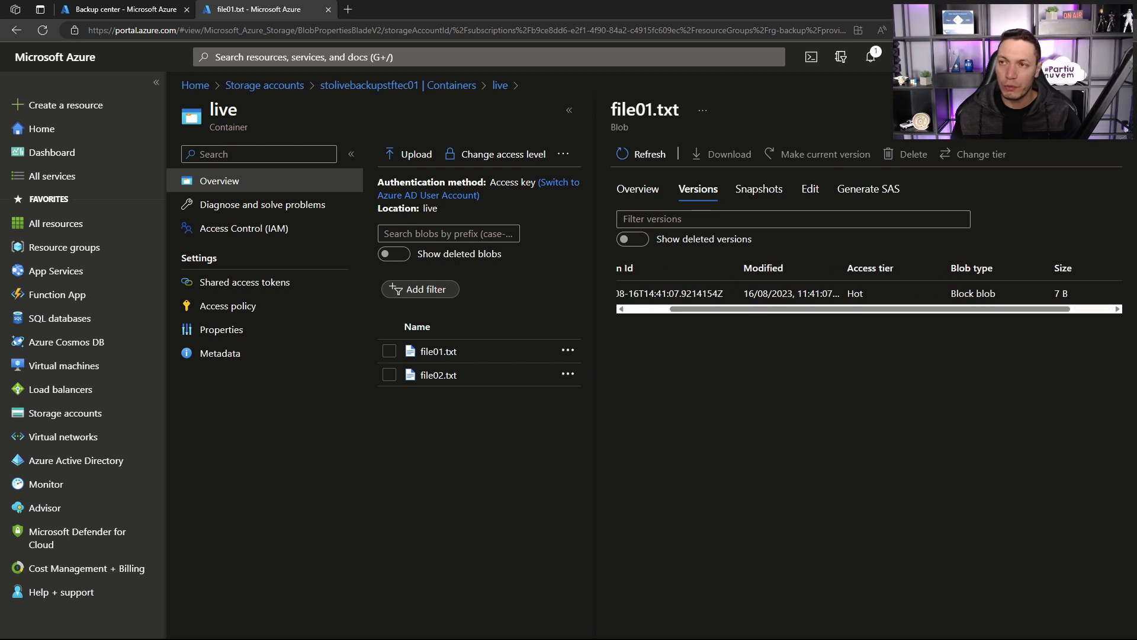
click(500, 85)
click(560, 164)
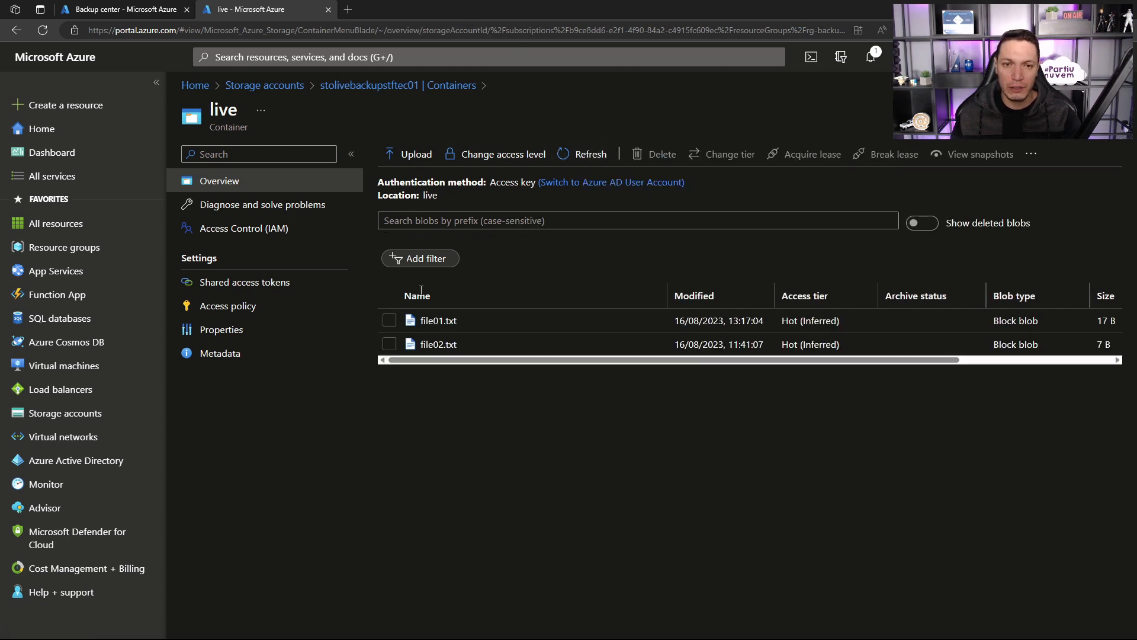
Step: Make version 2023-08-16T14:41:07.9214154Z of file01.txt the current version
click(439, 322)
click(809, 189)
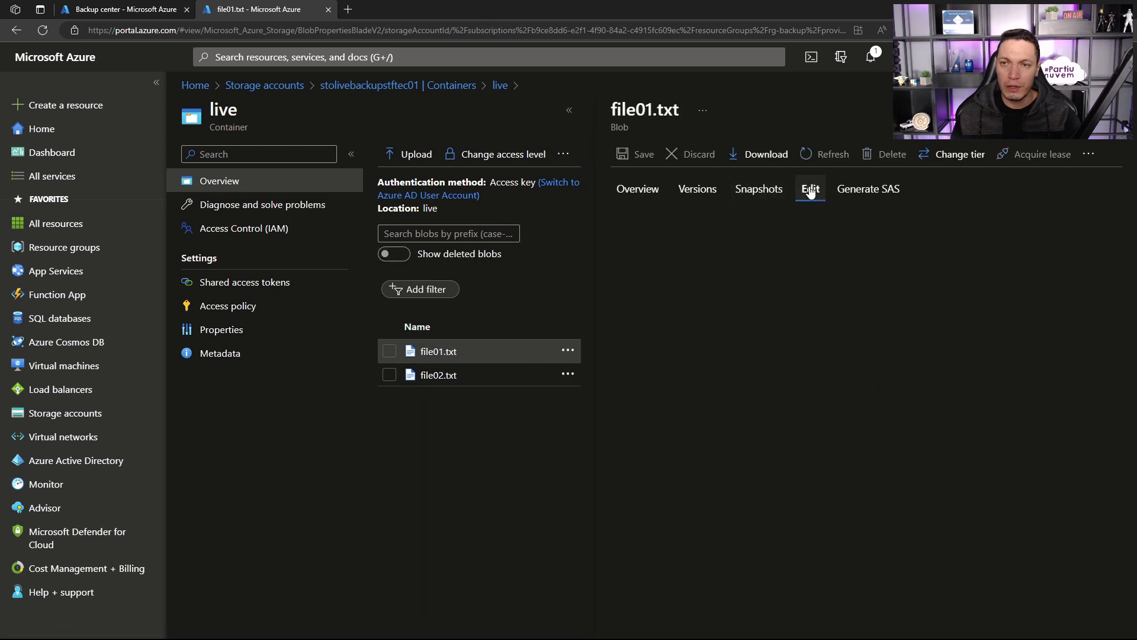
click(684, 188)
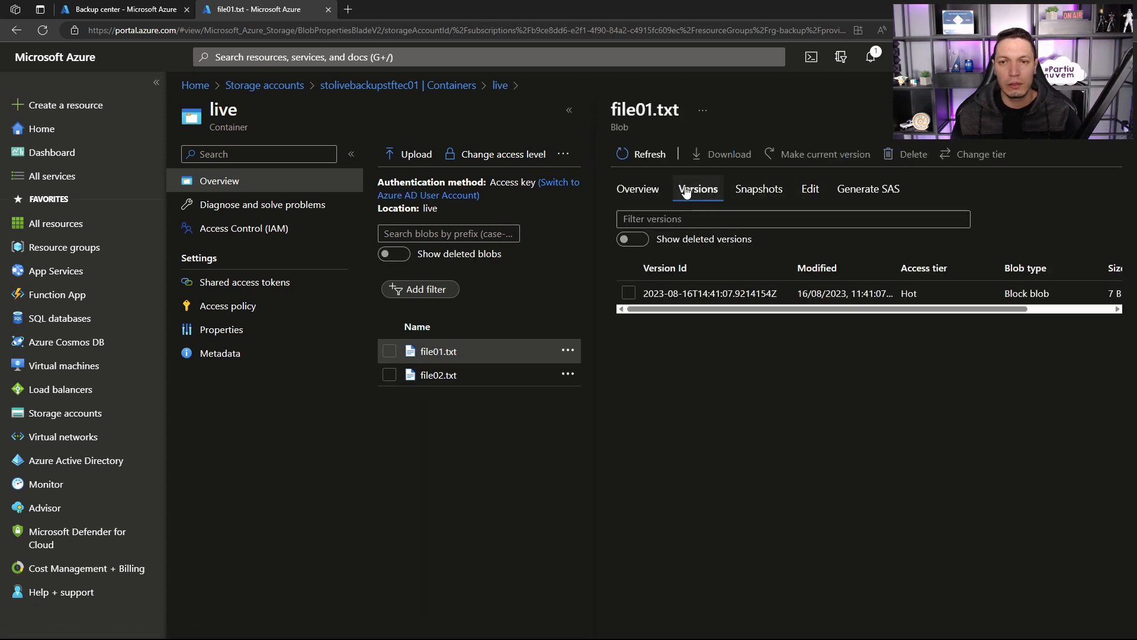
click(627, 292)
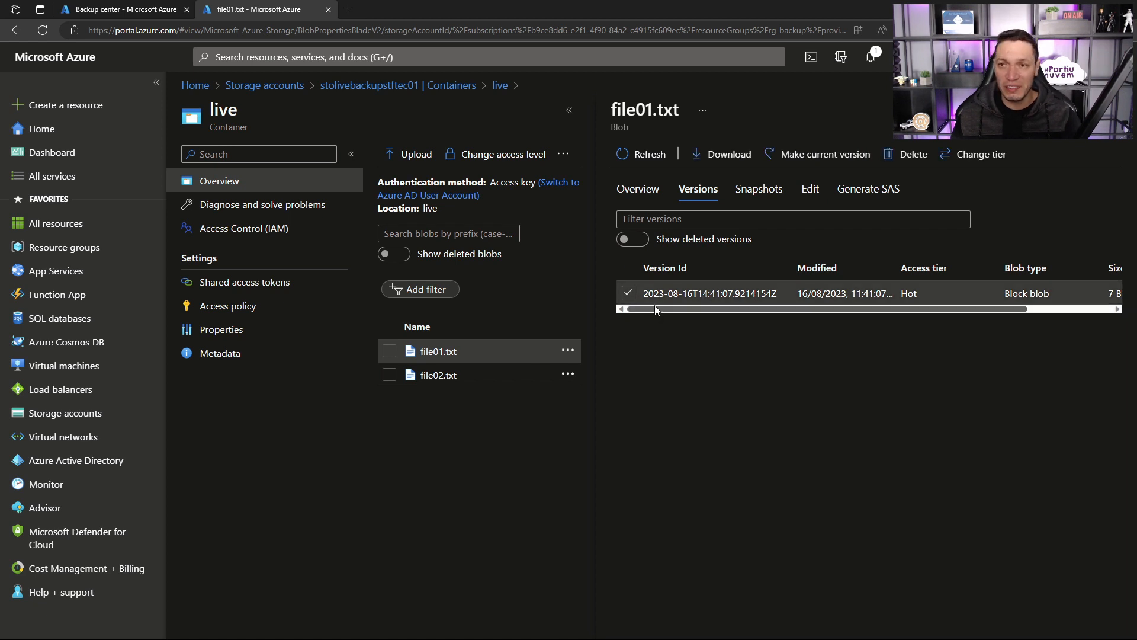
click(845, 155)
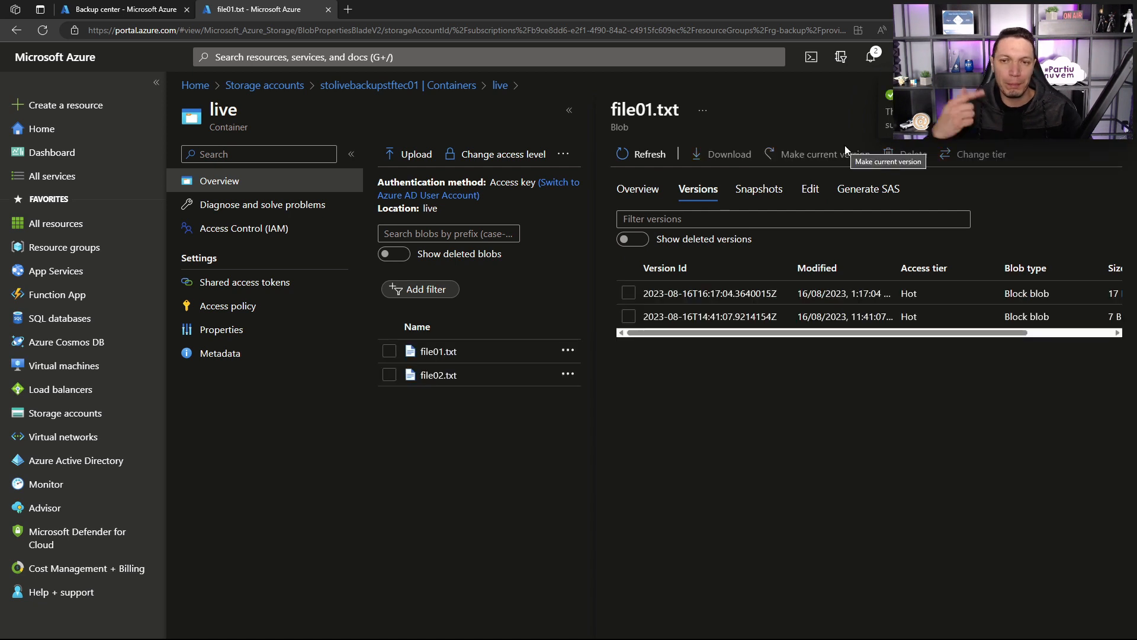
Step: Check the content and version history of file01.txt, then close the blob's details
click(438, 351)
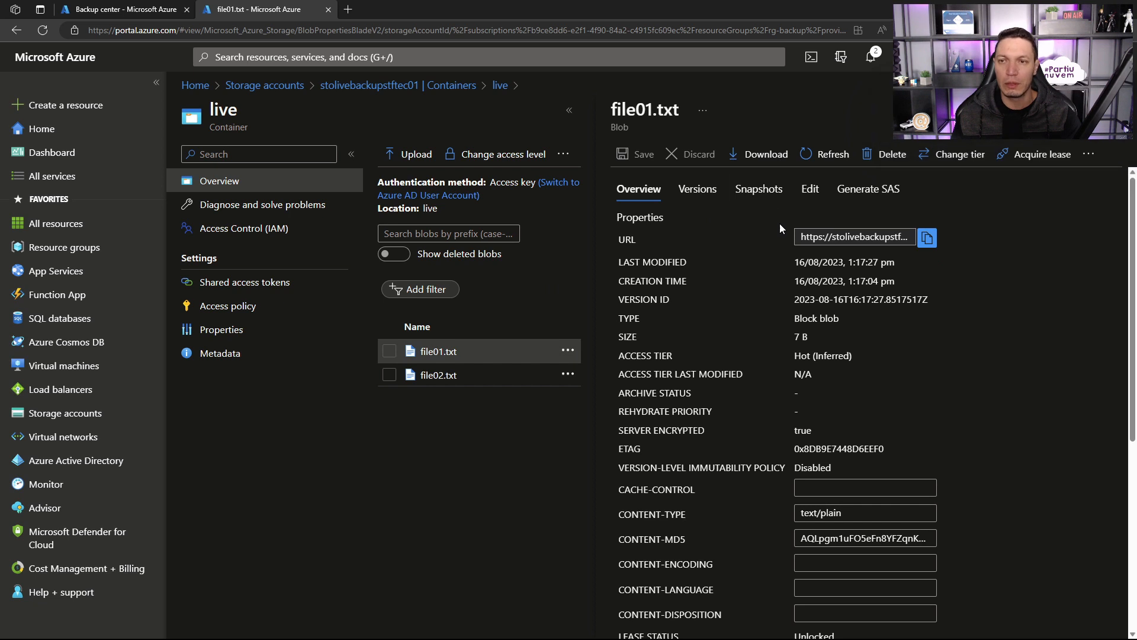
click(809, 189)
click(714, 226)
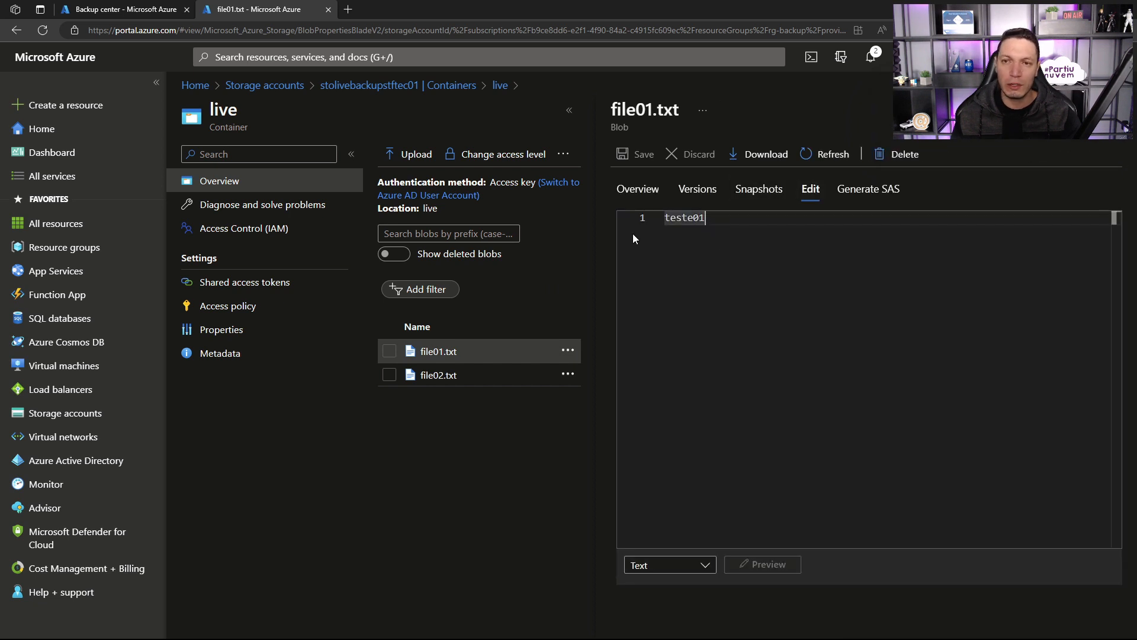
click(1115, 110)
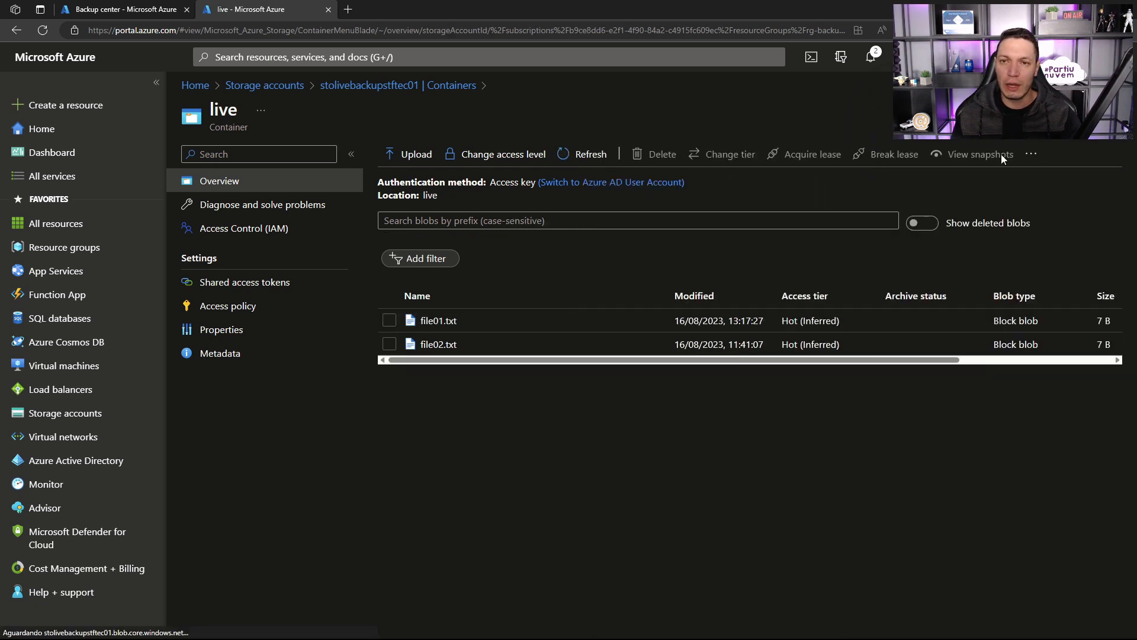
click(452, 323)
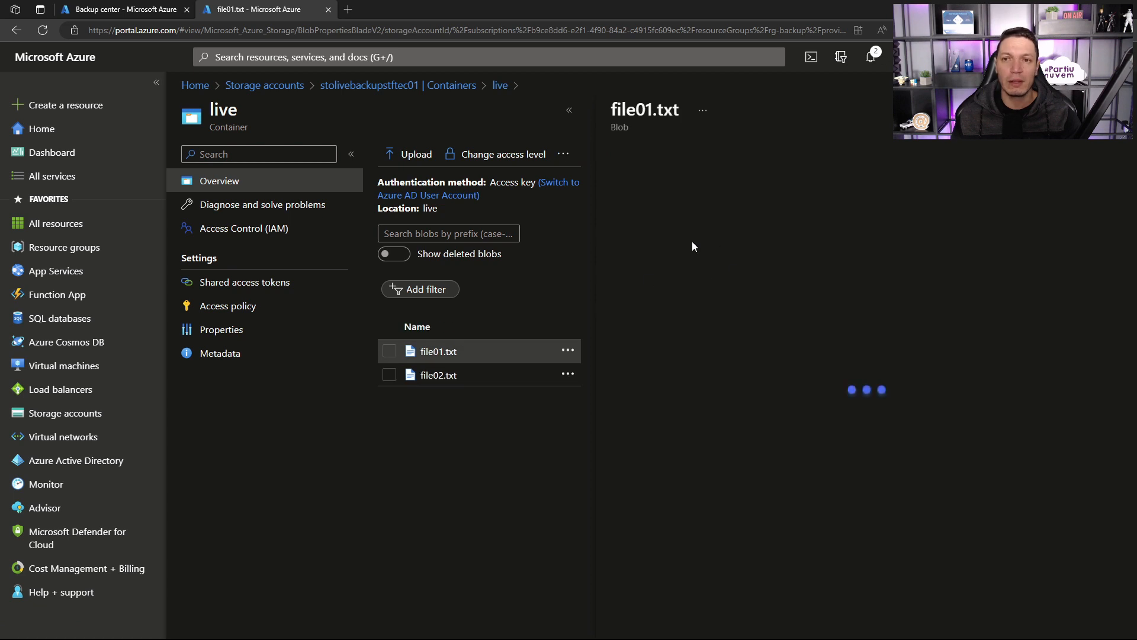
click(693, 191)
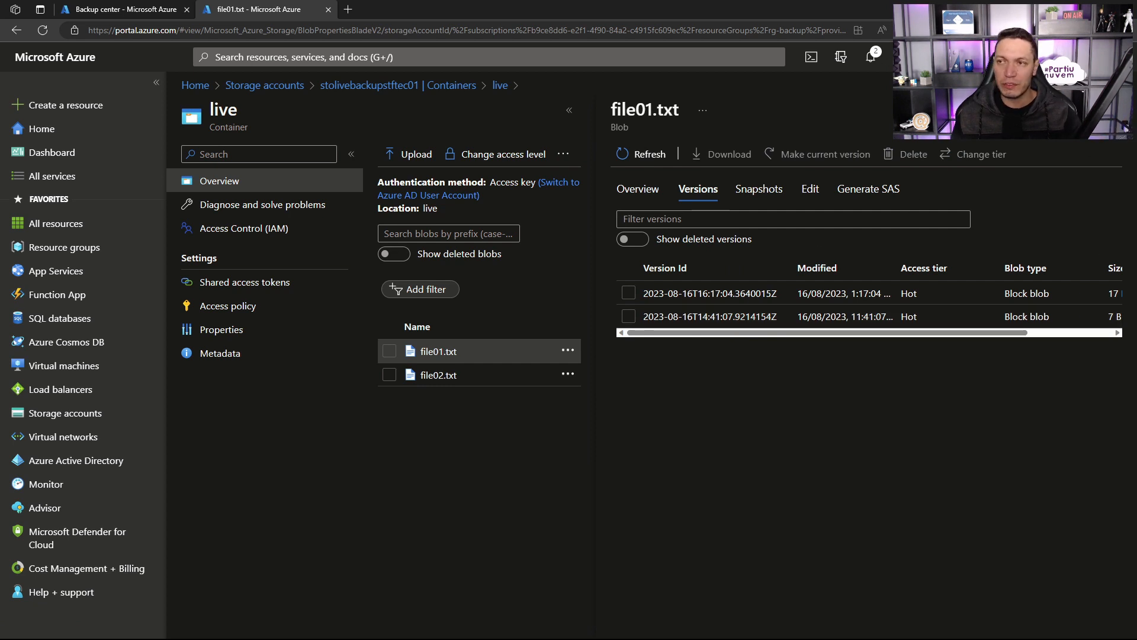
click(1133, 121)
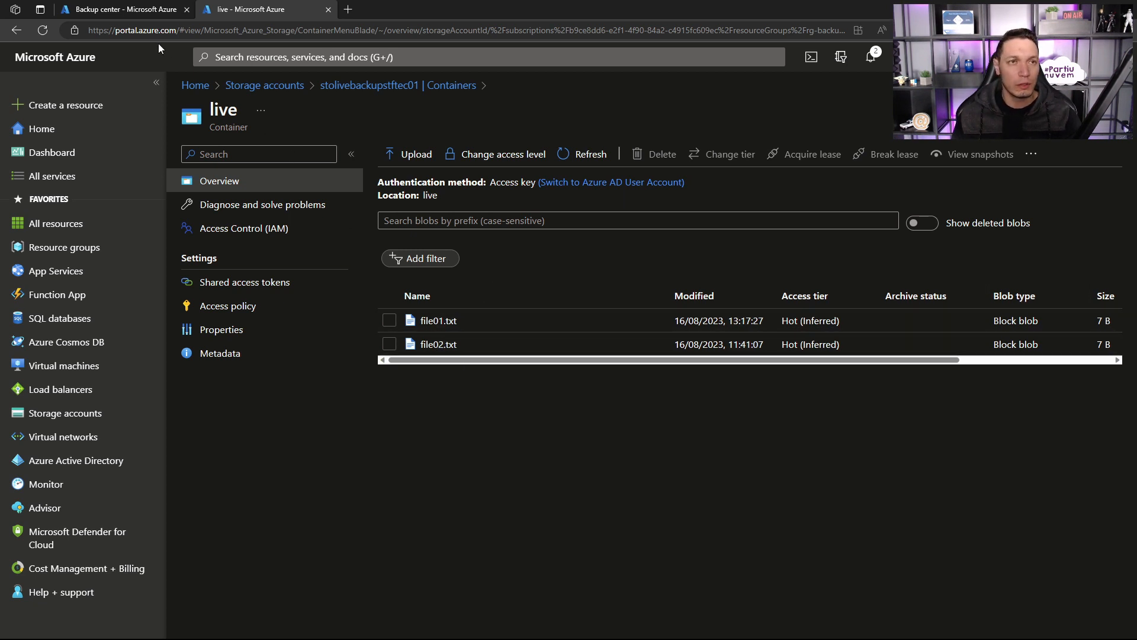
Step: Start an Azure Blobs restore in Backup center for backup instance stolivebackupstftec01 and open its restore point selection
click(143, 14)
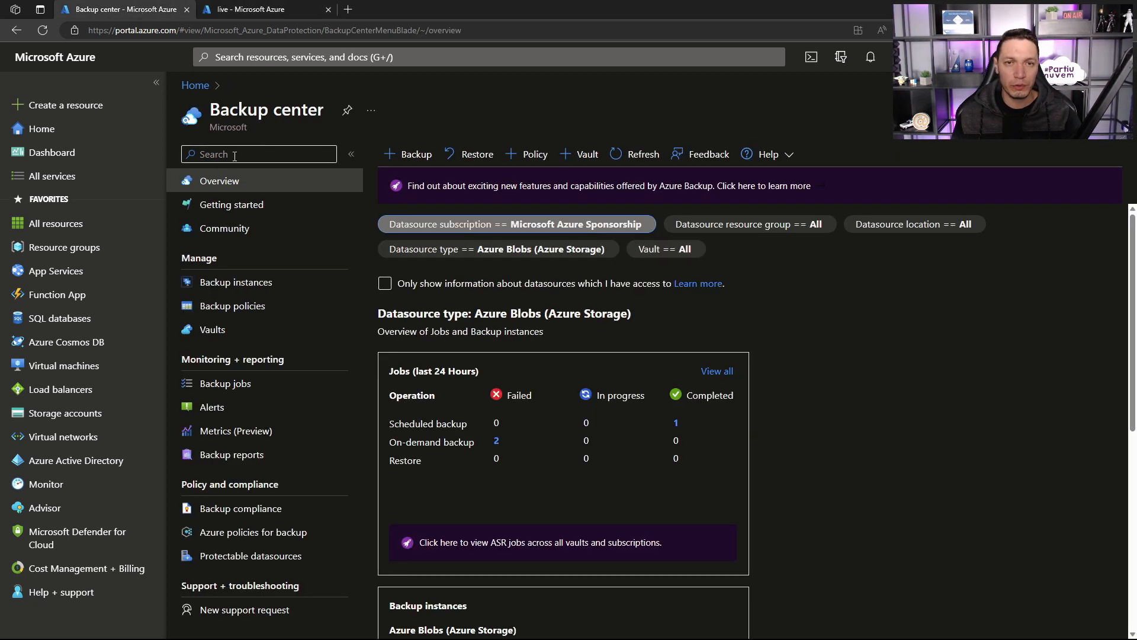
click(476, 155)
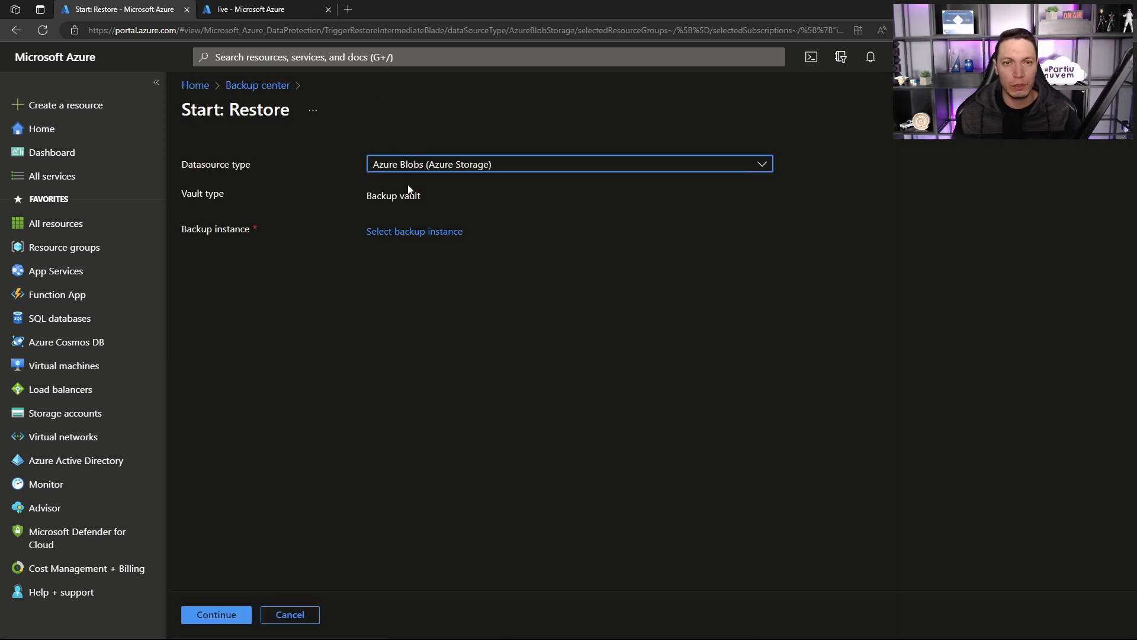
click(402, 231)
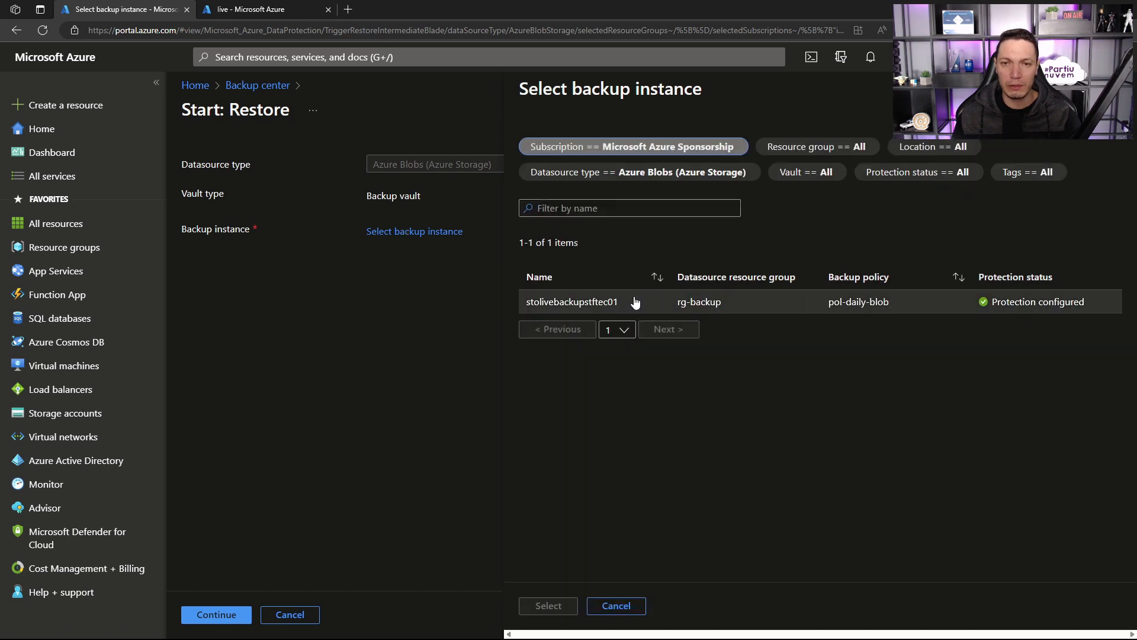
click(605, 303)
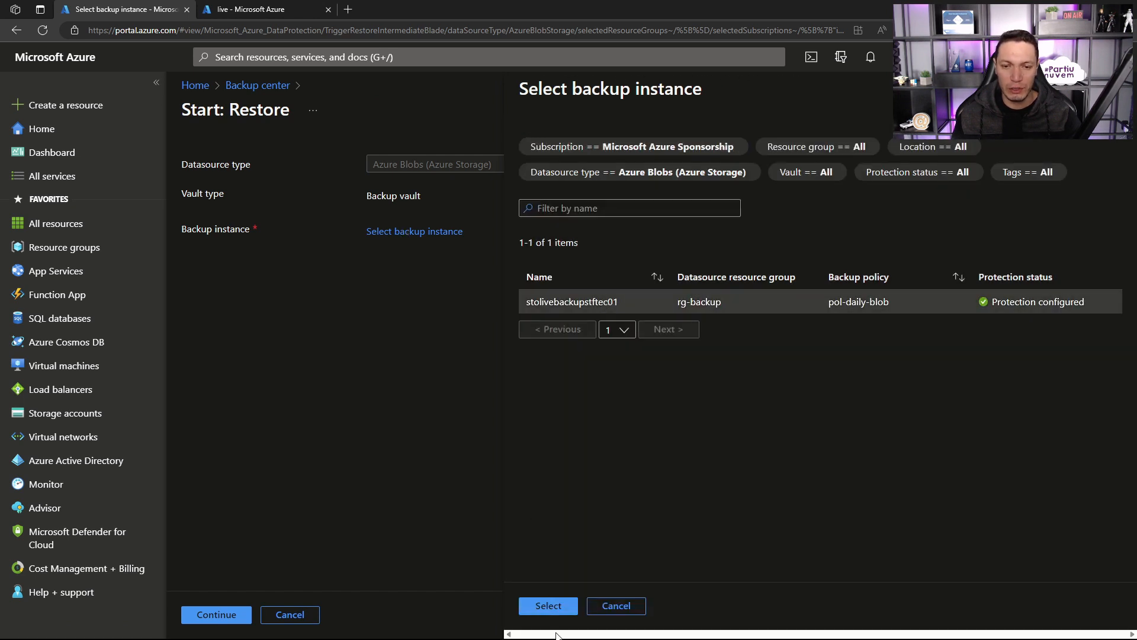
click(549, 605)
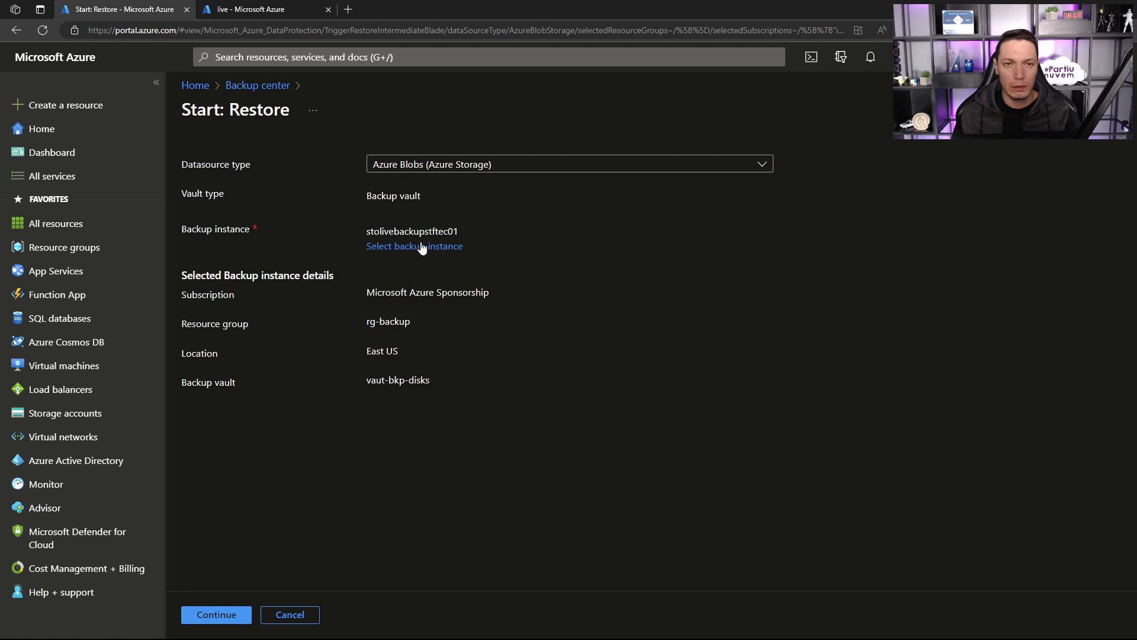
click(214, 619)
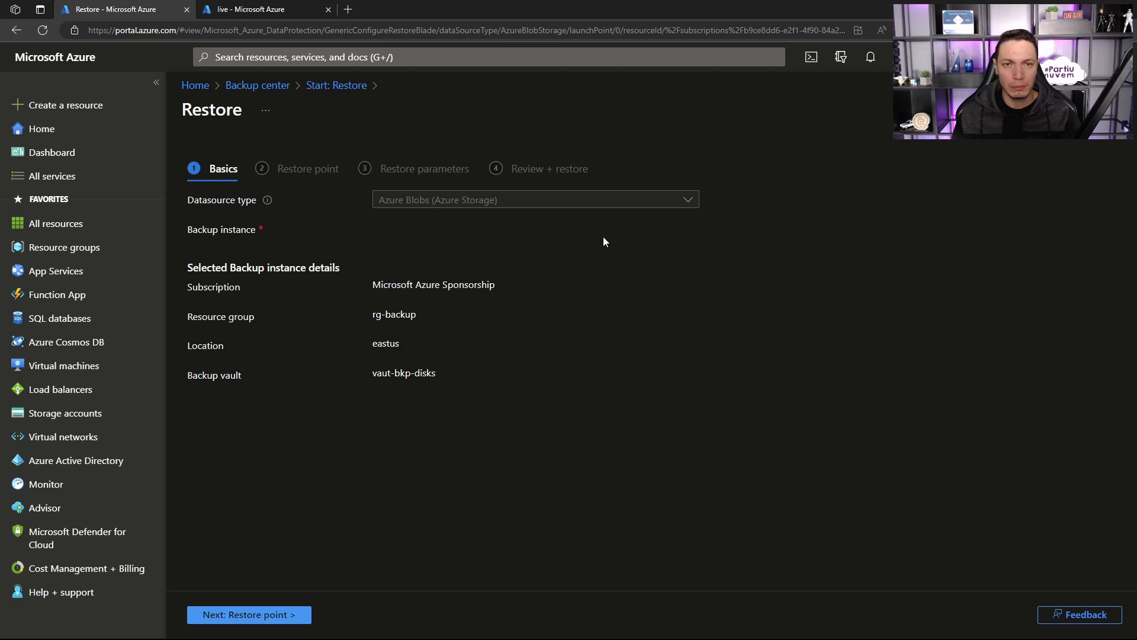
click(240, 615)
click(417, 224)
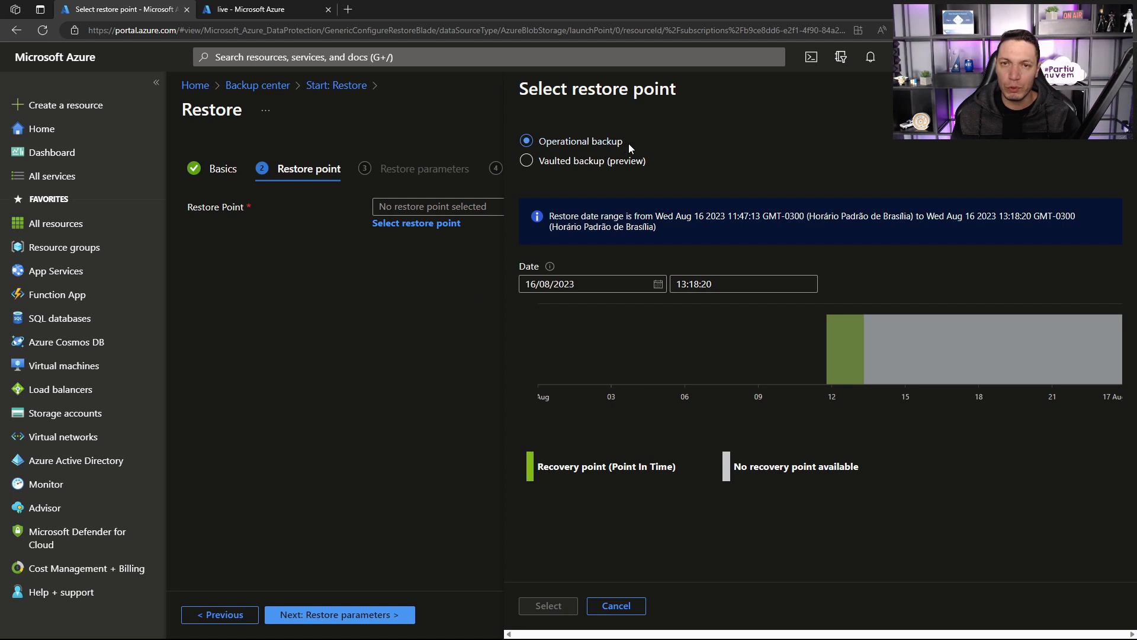
Step: Try several point-in-time restore points of the operational backup on 16/08/2023, including 12:44:22, 12:57:03 and 13:06:06
drag(625, 142, 536, 147)
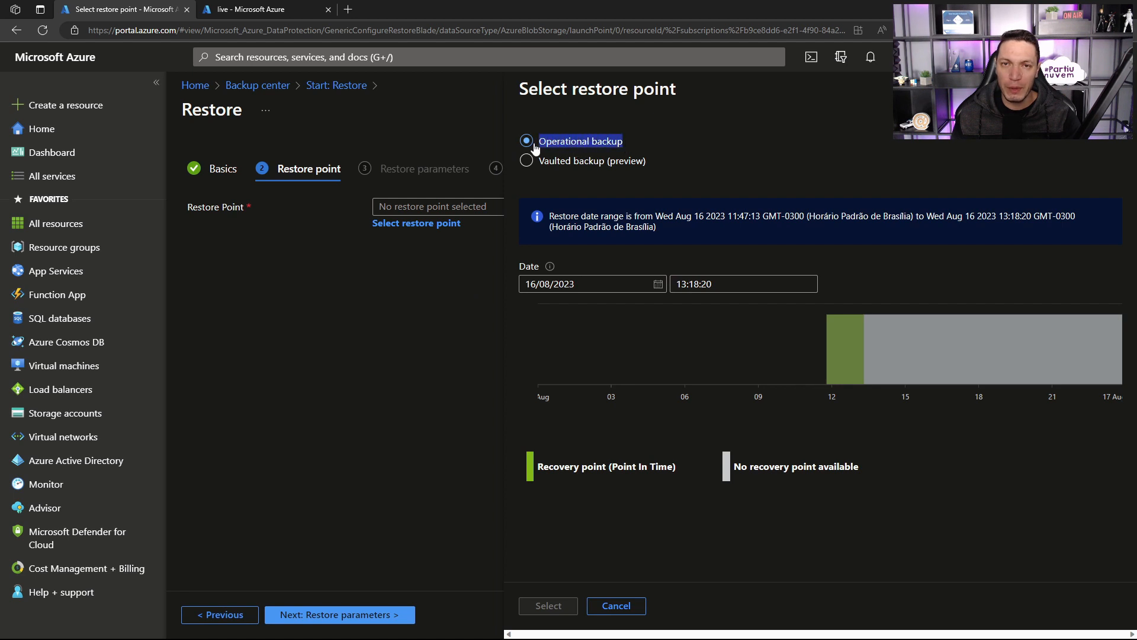
click(840, 345)
click(851, 346)
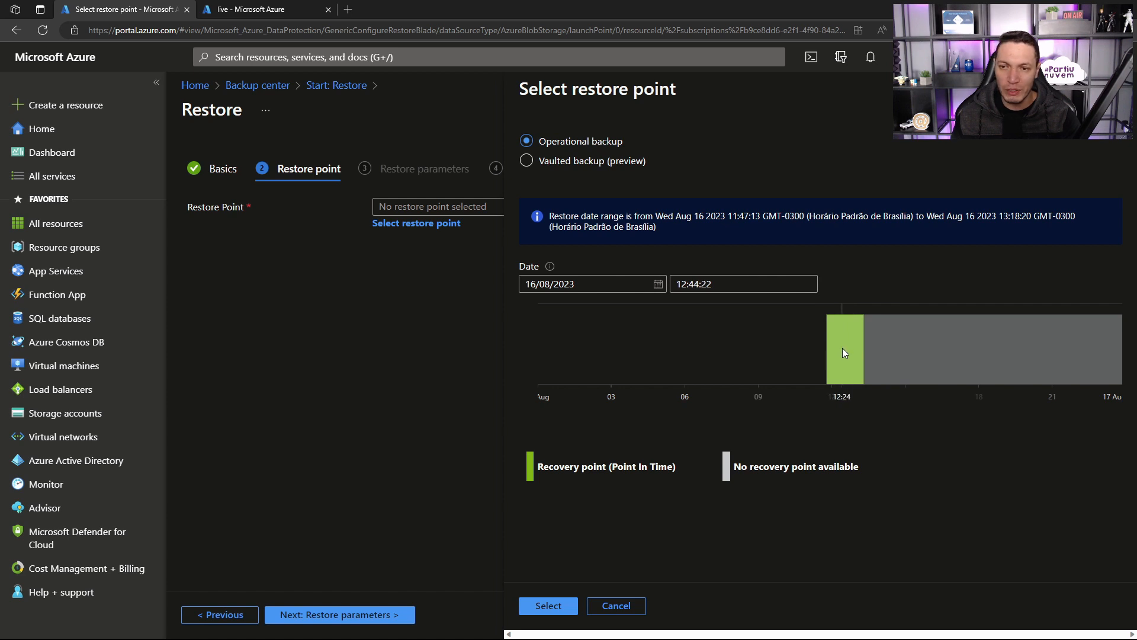
click(849, 353)
click(854, 351)
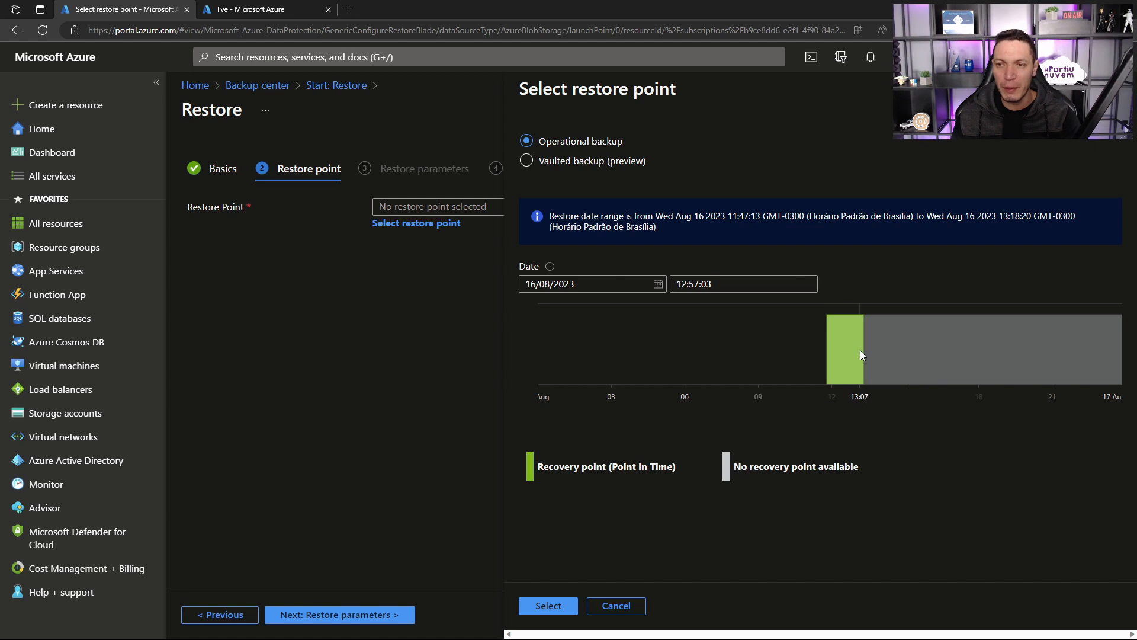
click(862, 351)
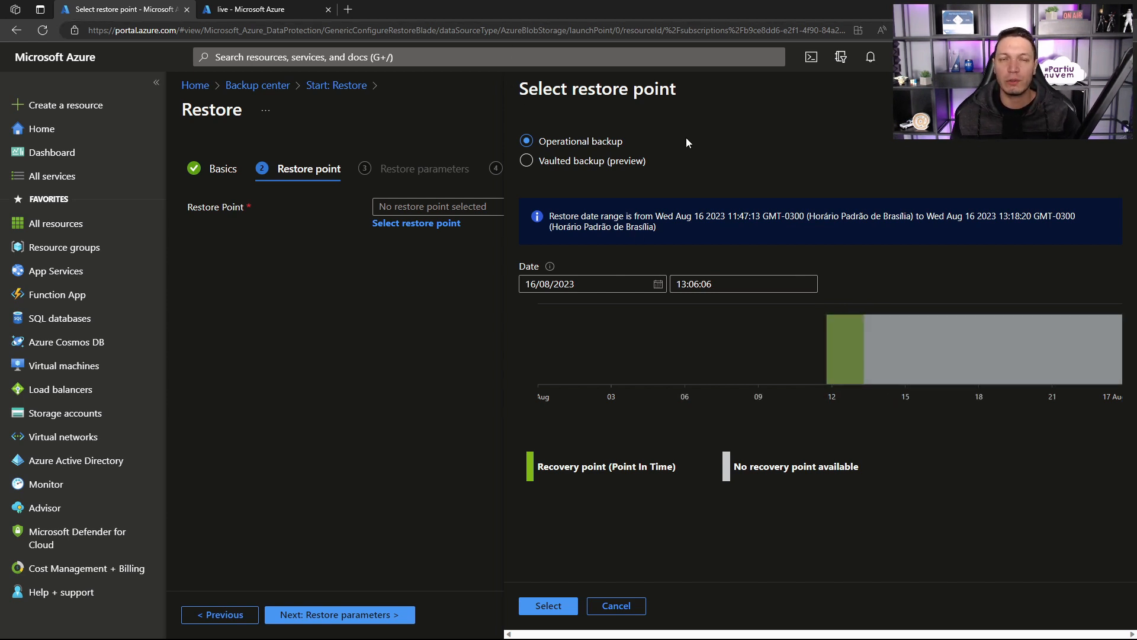
Step: Choose the vaulted backup (preview) created 16/08/2023, 12:01:26 as the restore point
click(526, 161)
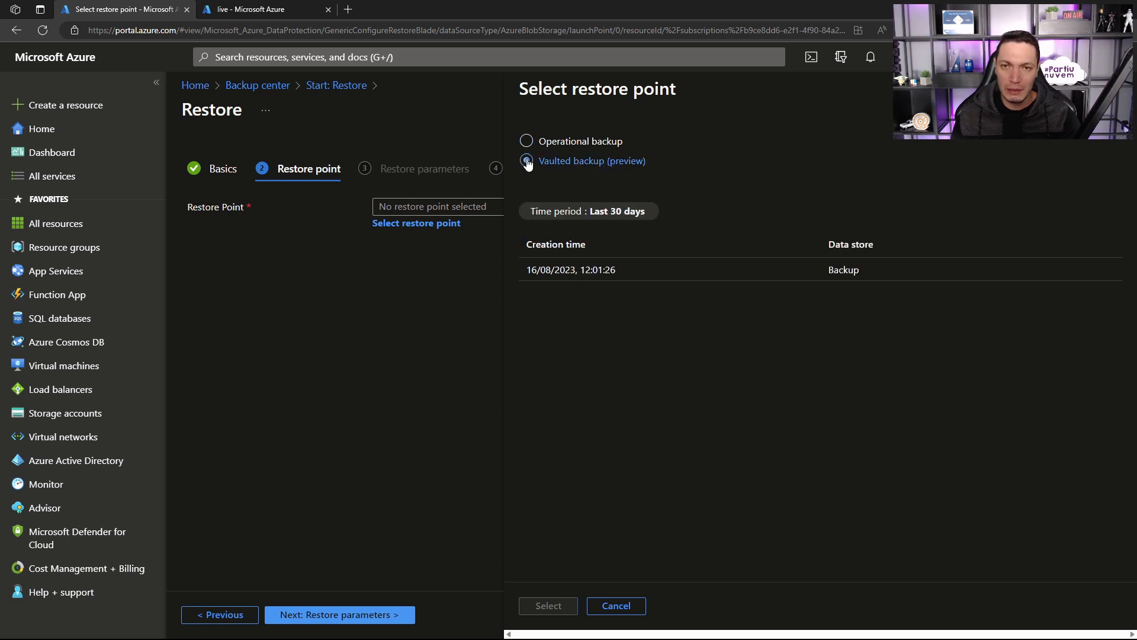
click(580, 271)
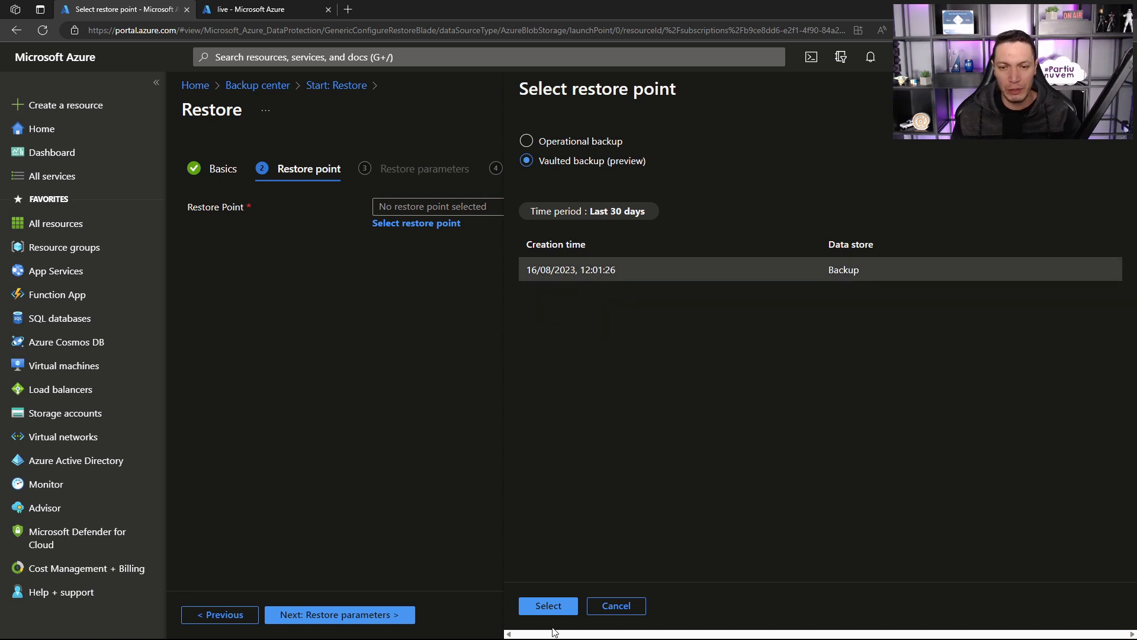
click(557, 606)
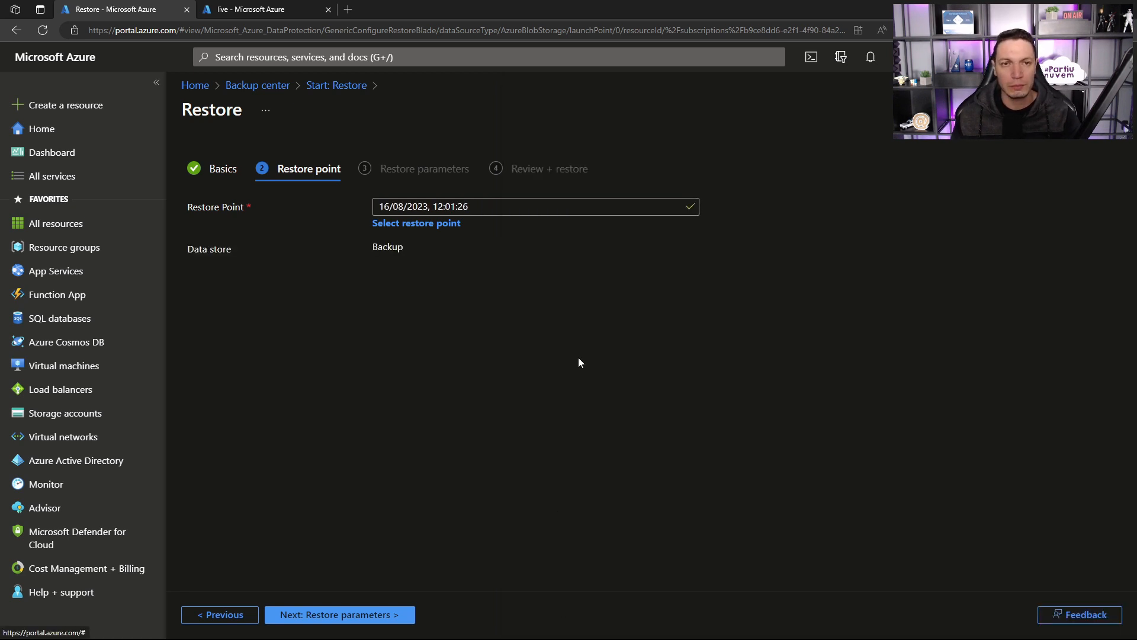
Step: Set the restore to all backed up containers with storestorevault as target storage account, validate the parameters and start the restore
click(344, 613)
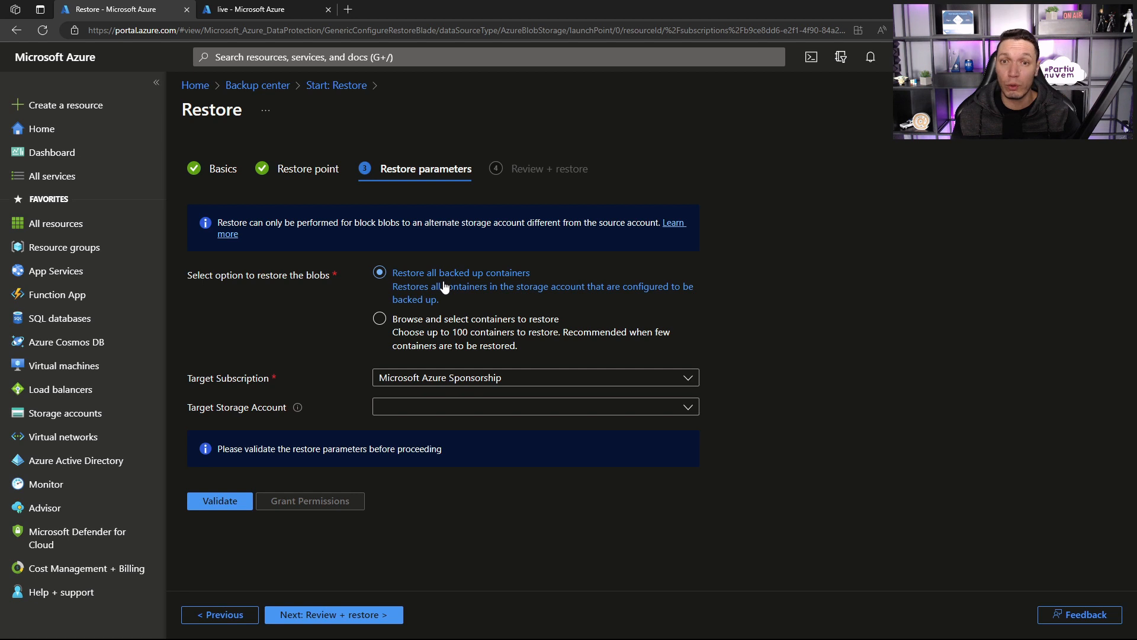
click(416, 320)
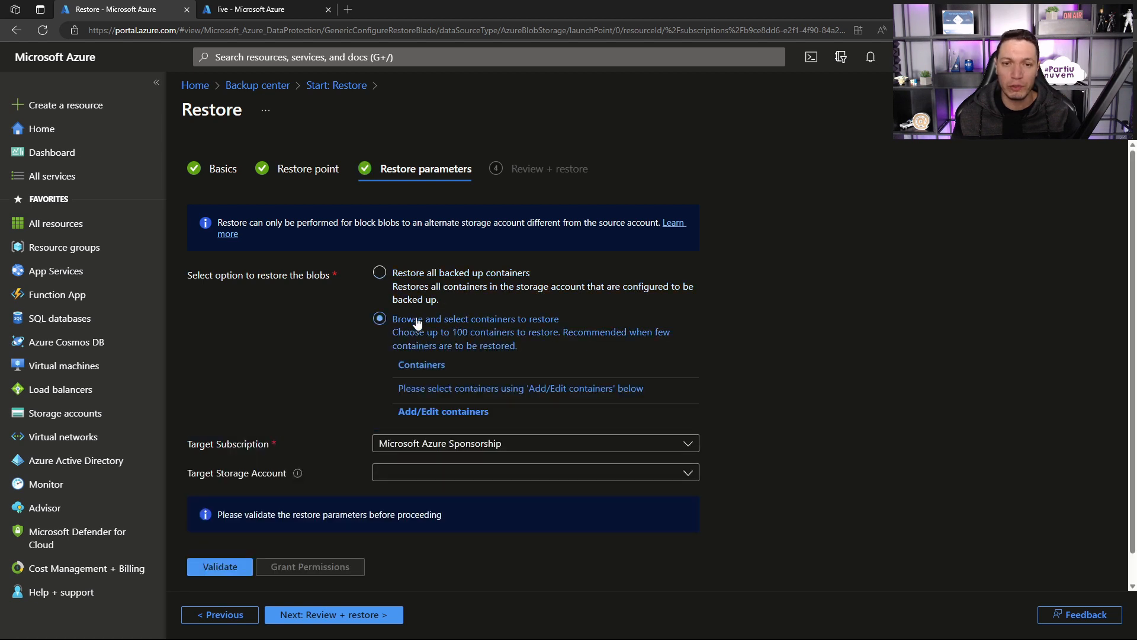
click(406, 278)
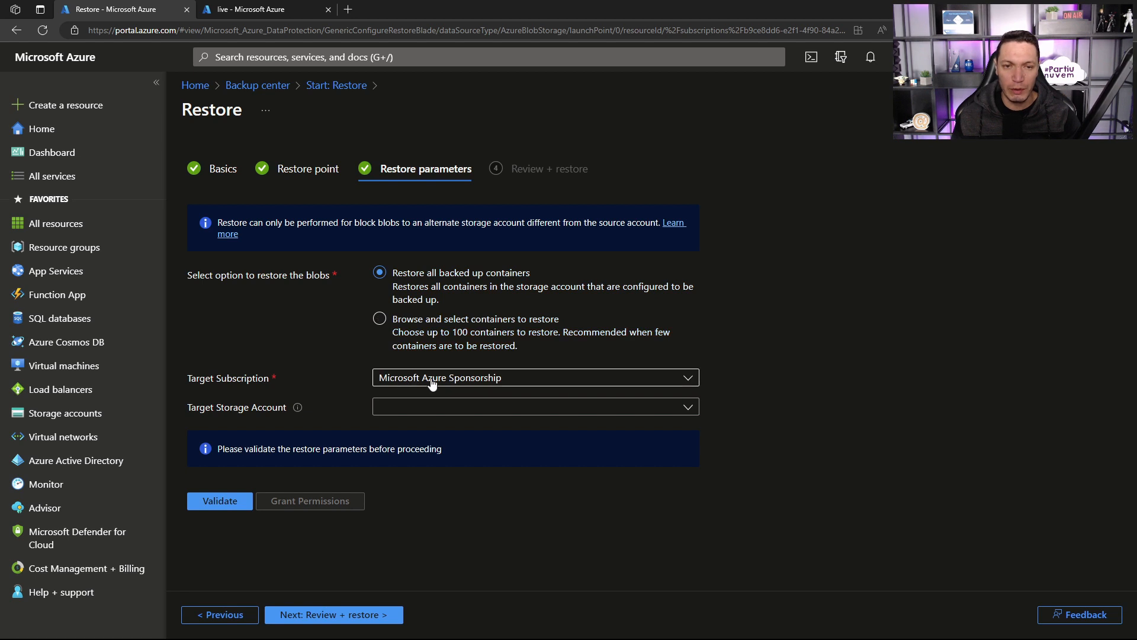
click(427, 407)
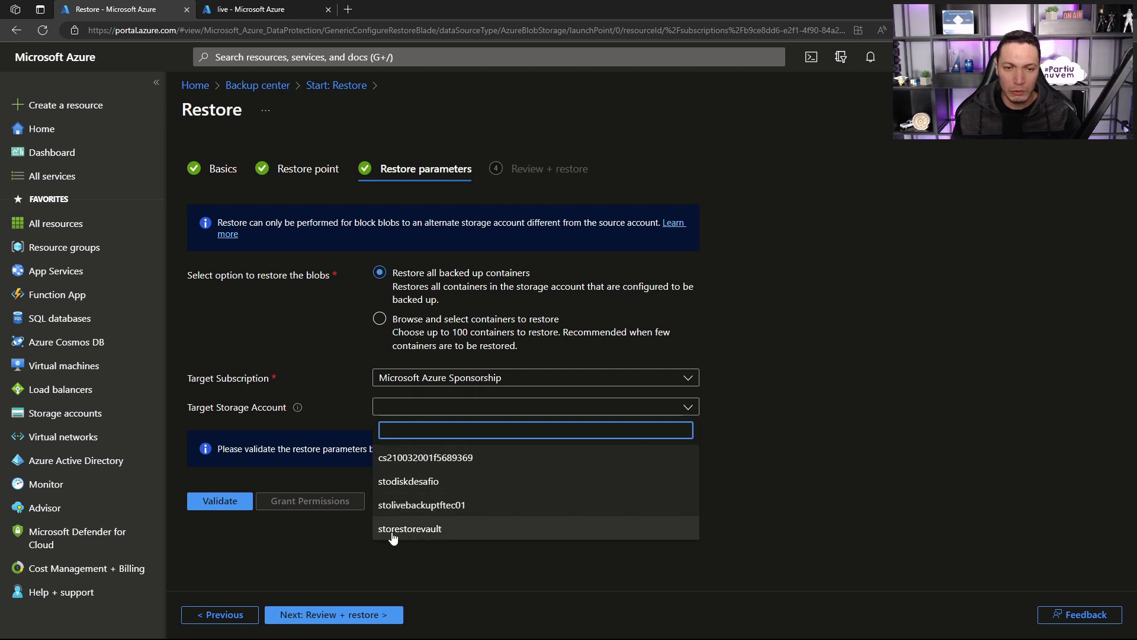
click(422, 529)
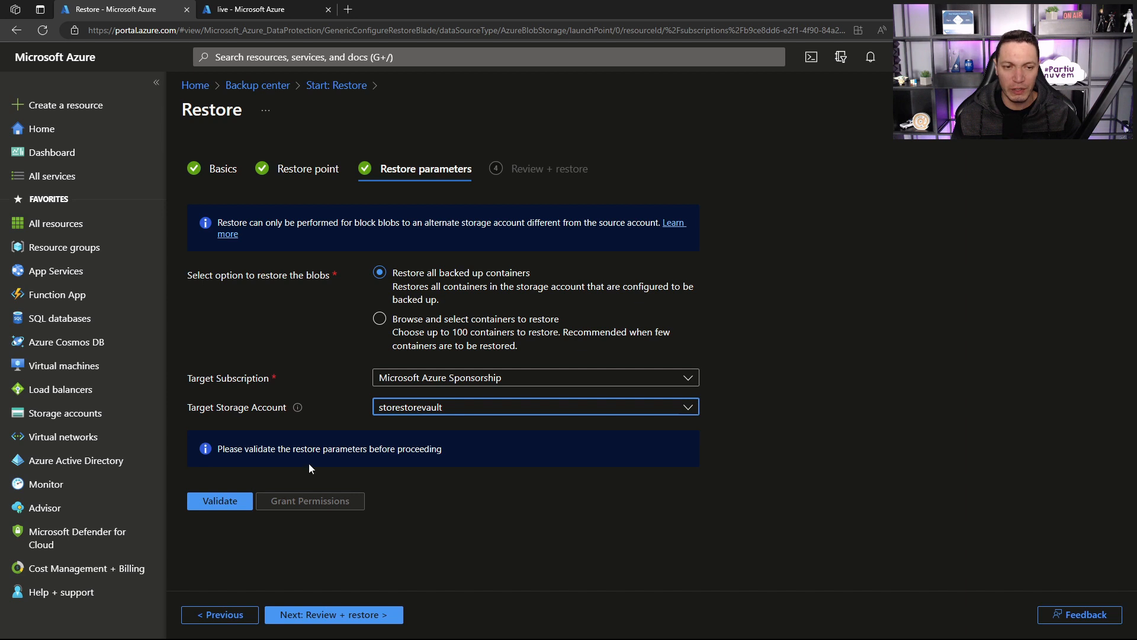
click(233, 503)
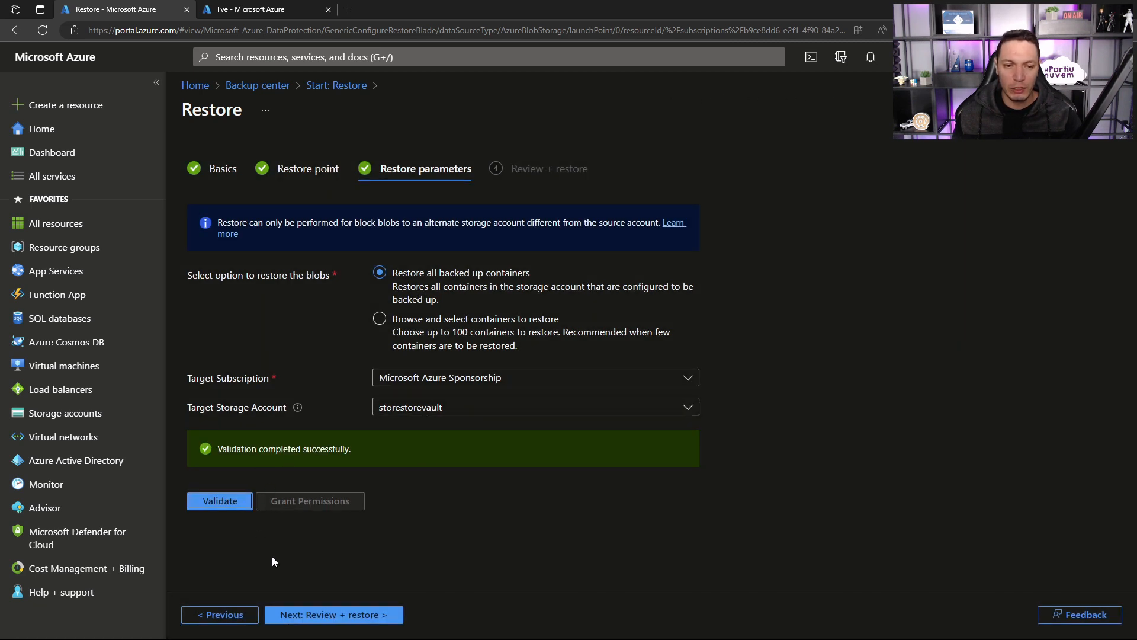
click(309, 615)
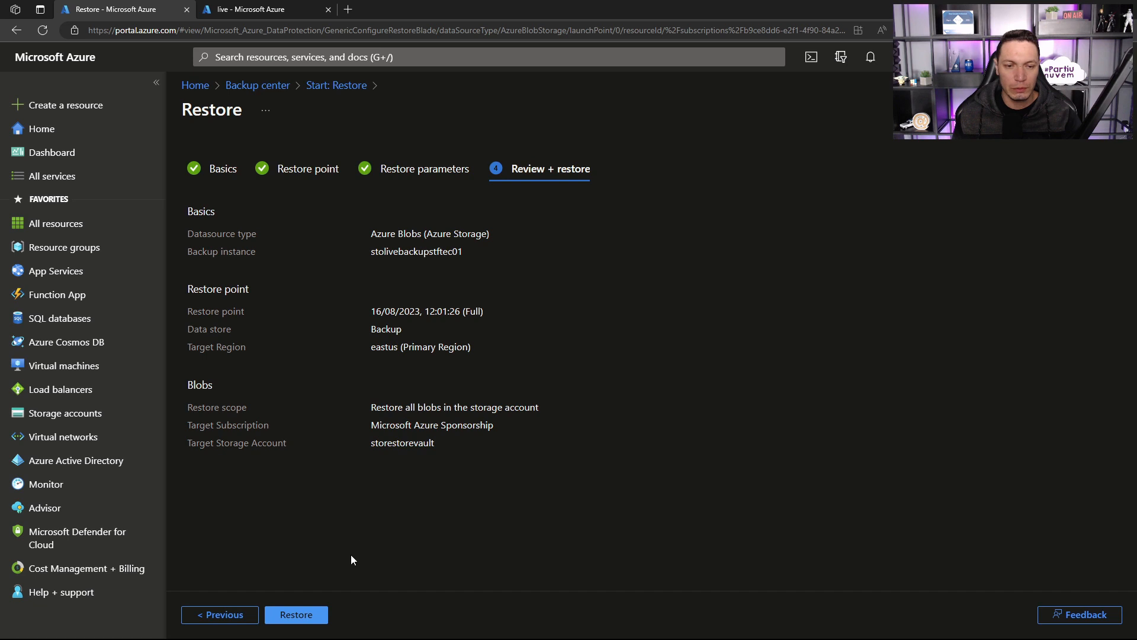
click(311, 605)
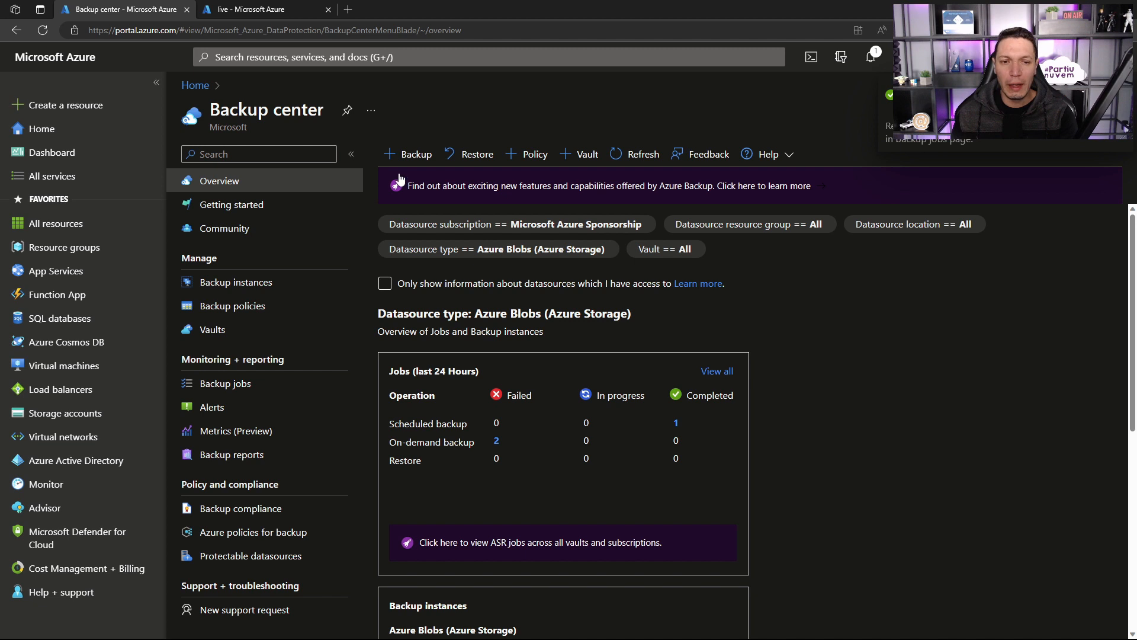
Step: Check the in-progress blob restore job and its details, then return to the refreshed Backup center overview
click(622, 155)
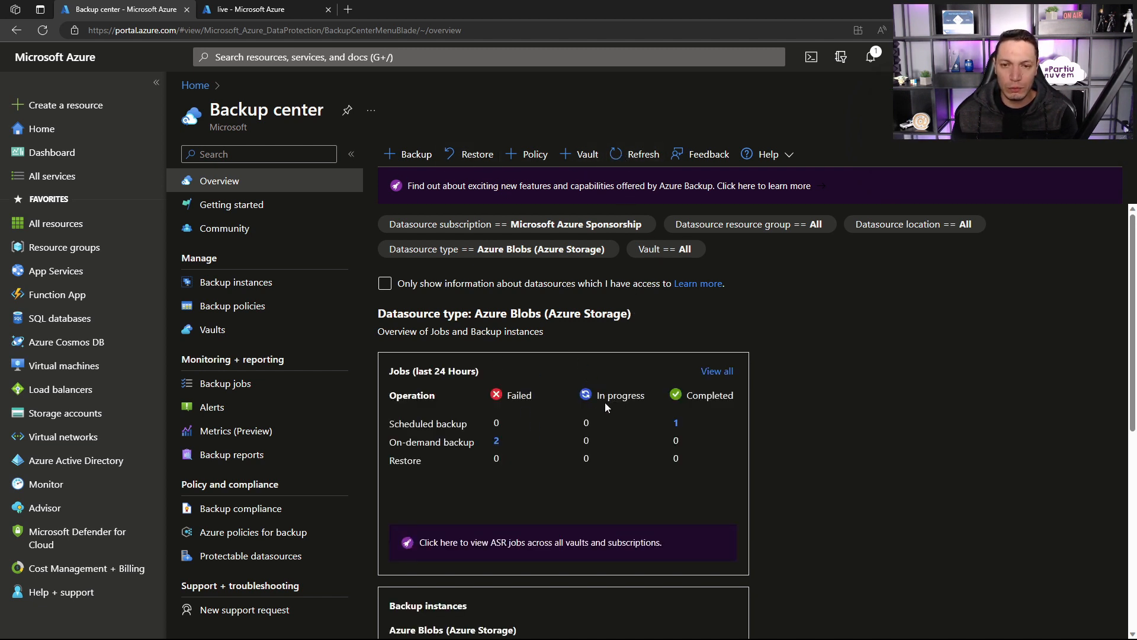
click(608, 158)
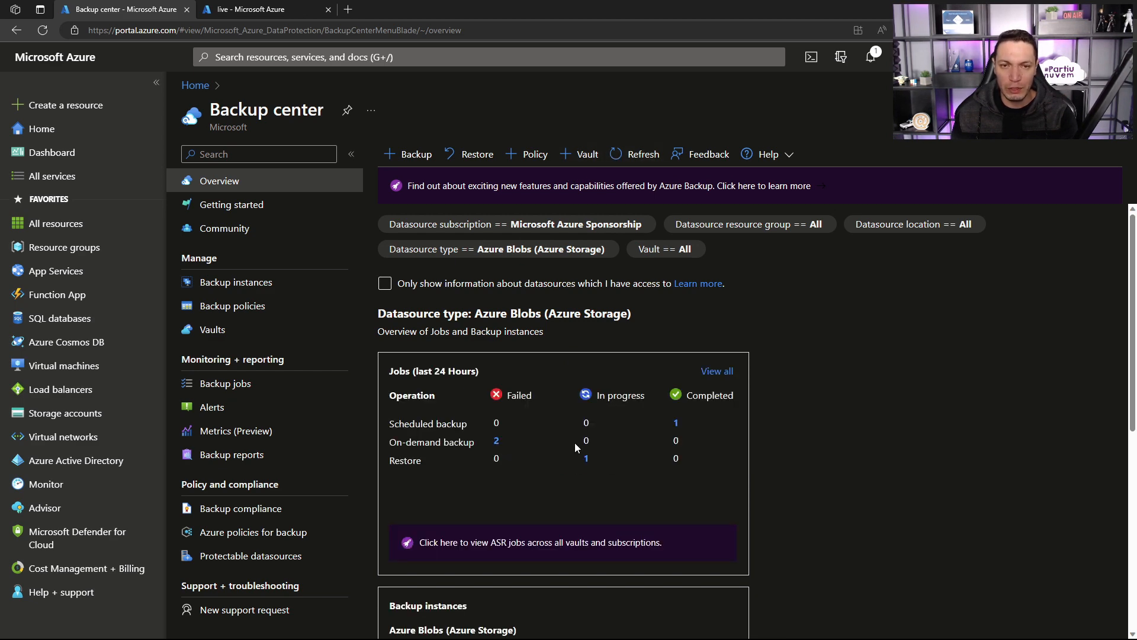
click(586, 460)
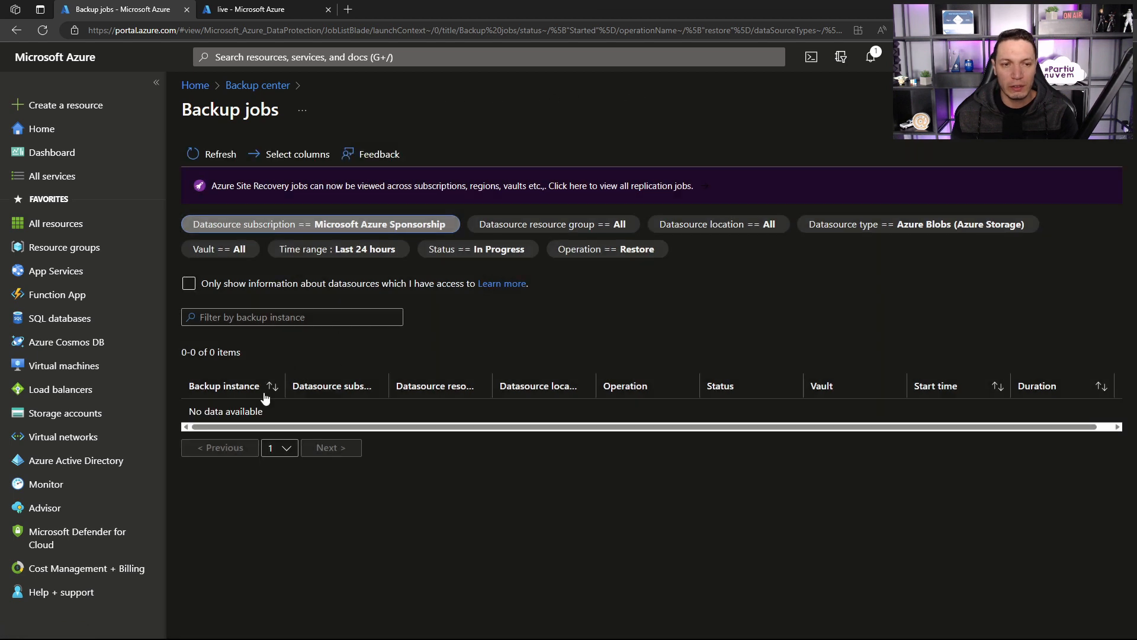
click(219, 156)
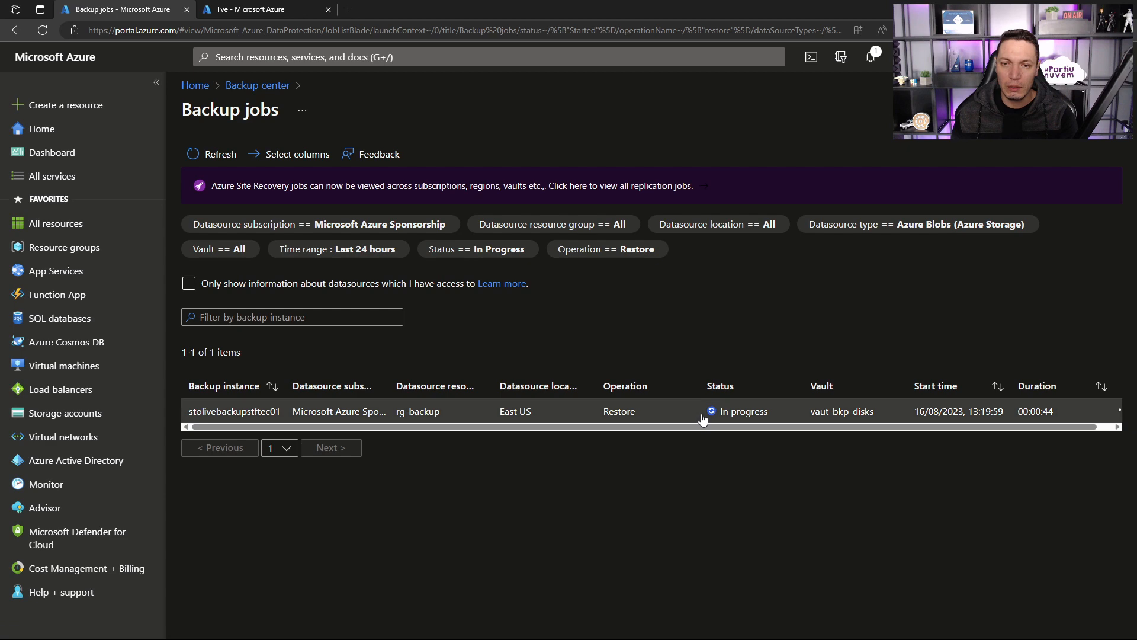
click(702, 418)
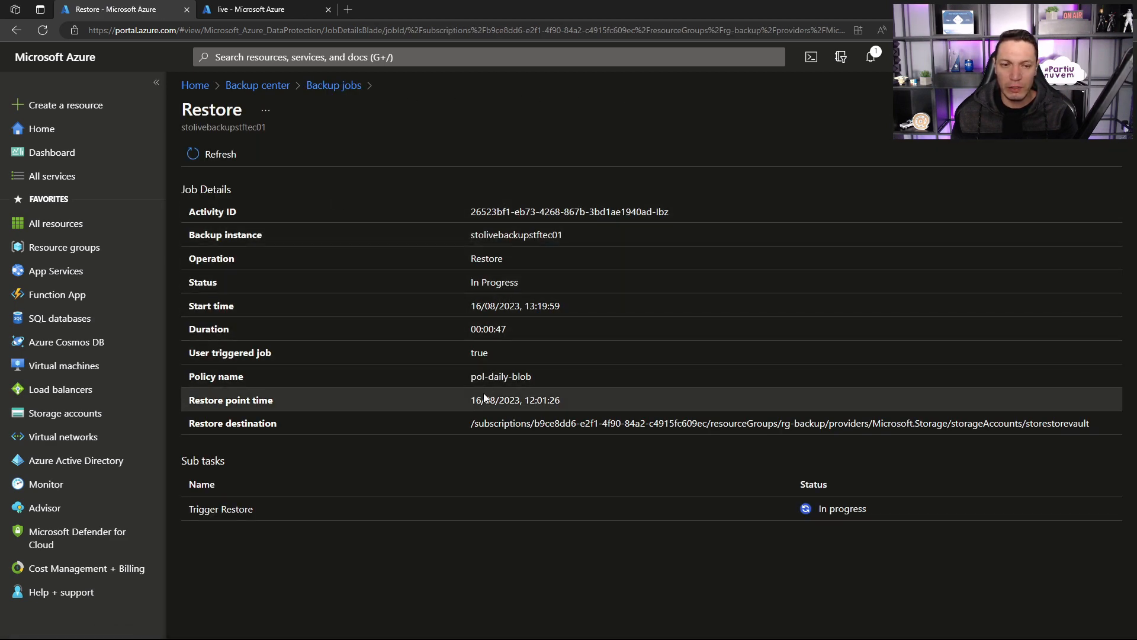
click(333, 86)
click(263, 86)
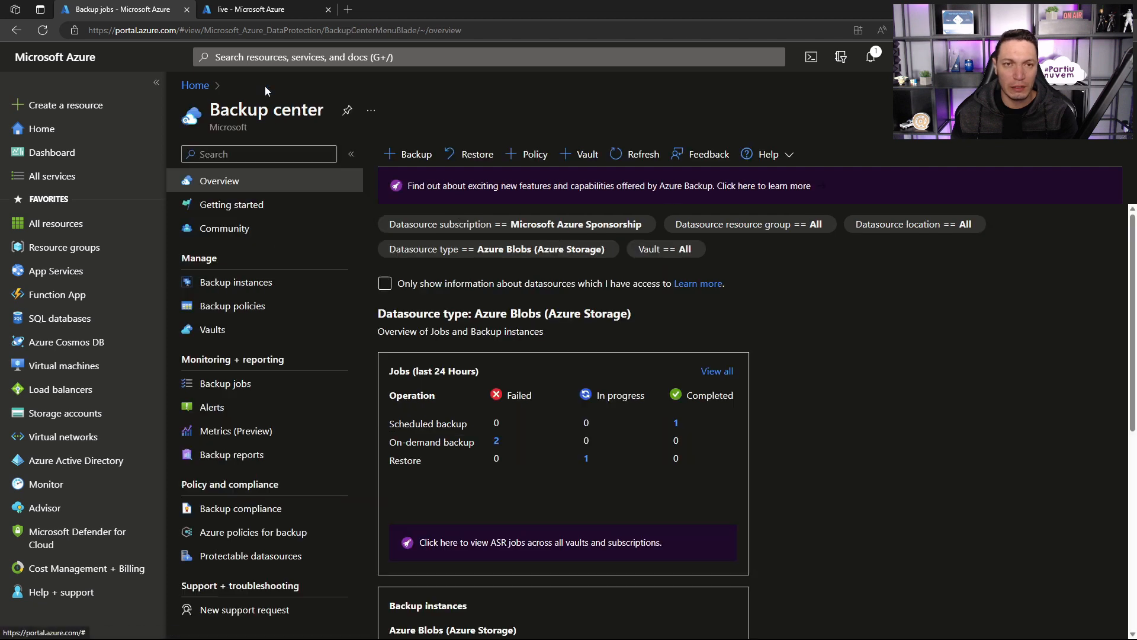
click(622, 155)
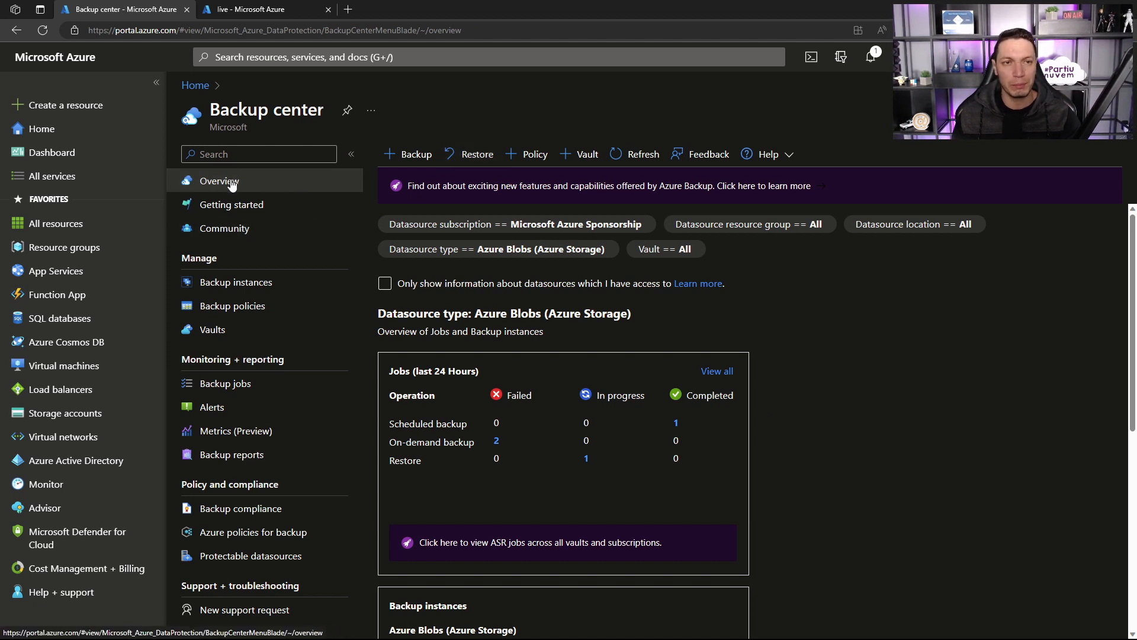
Step: Start a restore for the Azure Virtual machines datasource type and select vm-adds02 as the backup instance
click(473, 155)
click(472, 164)
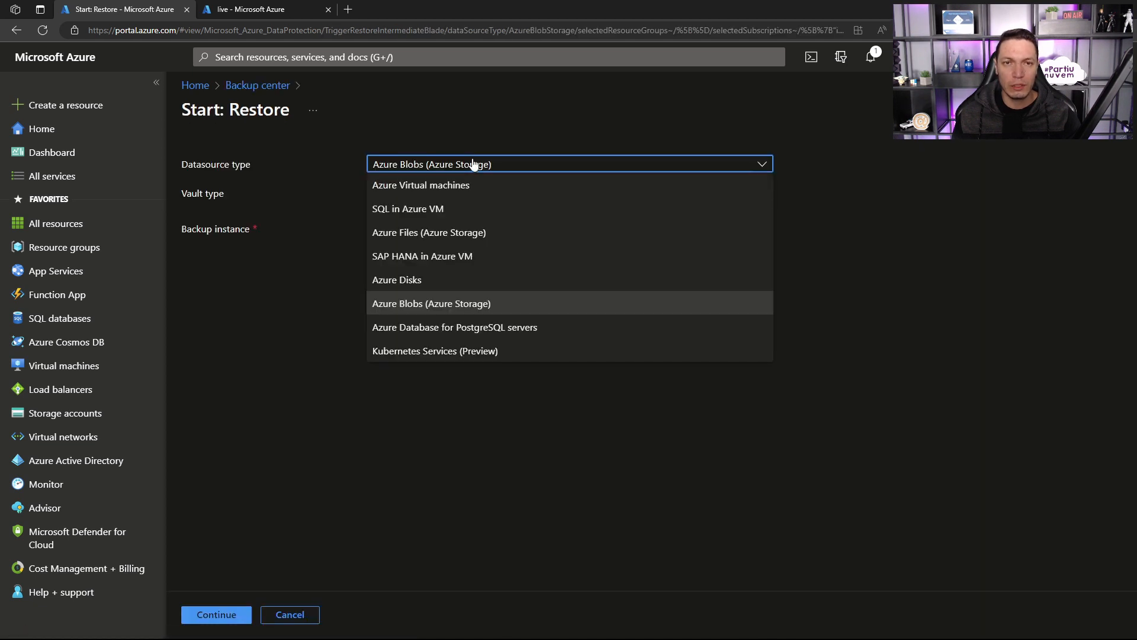
click(439, 184)
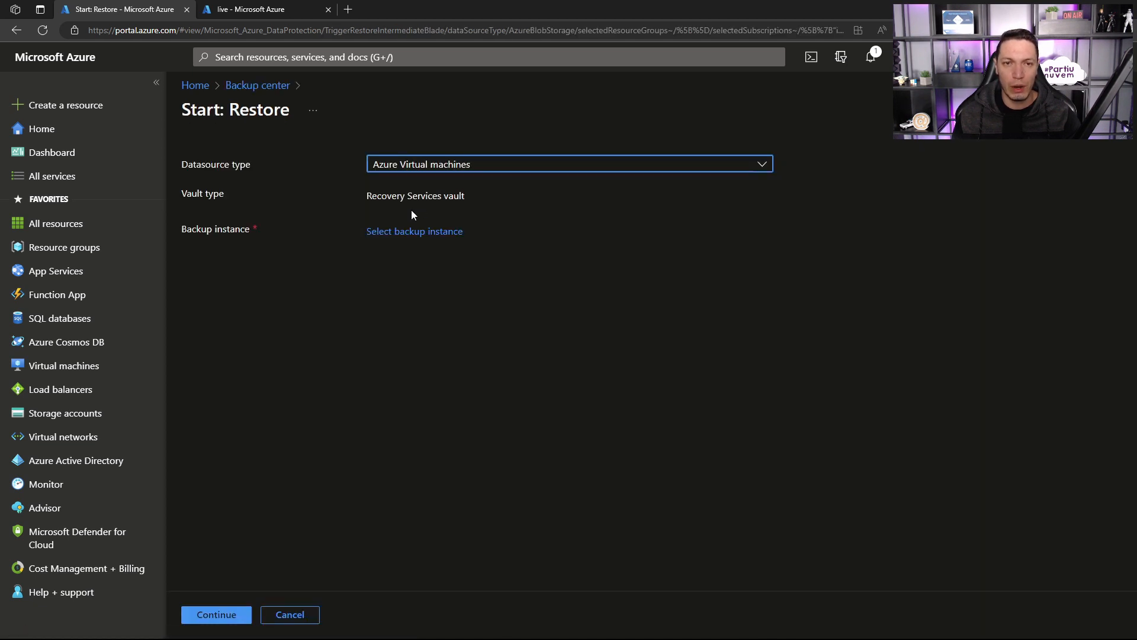
click(401, 231)
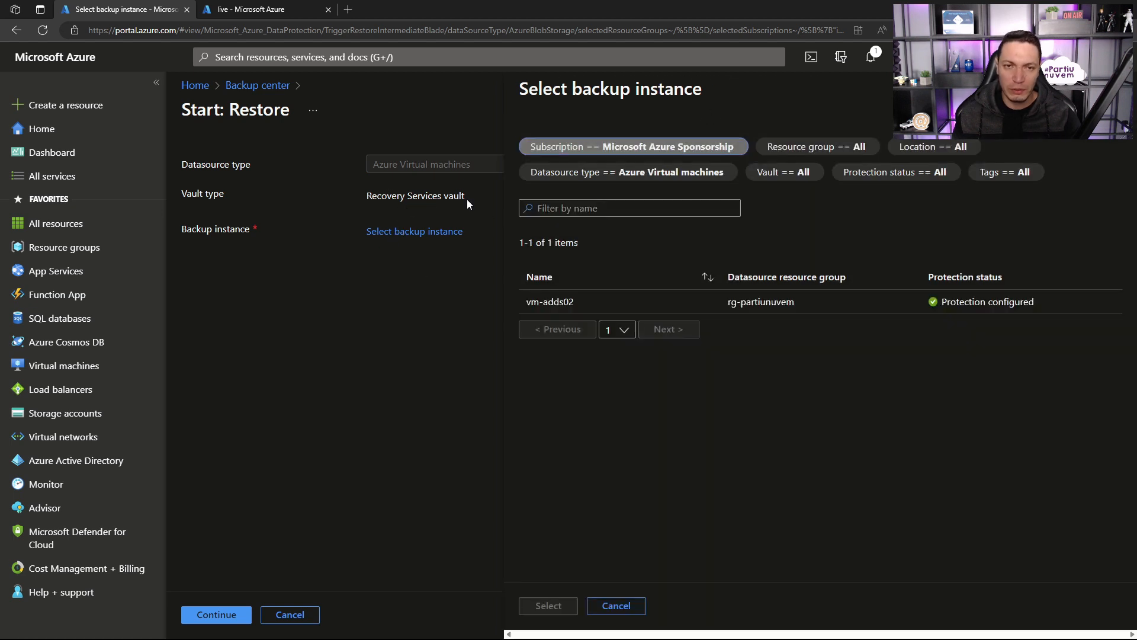
drag(464, 198, 365, 197)
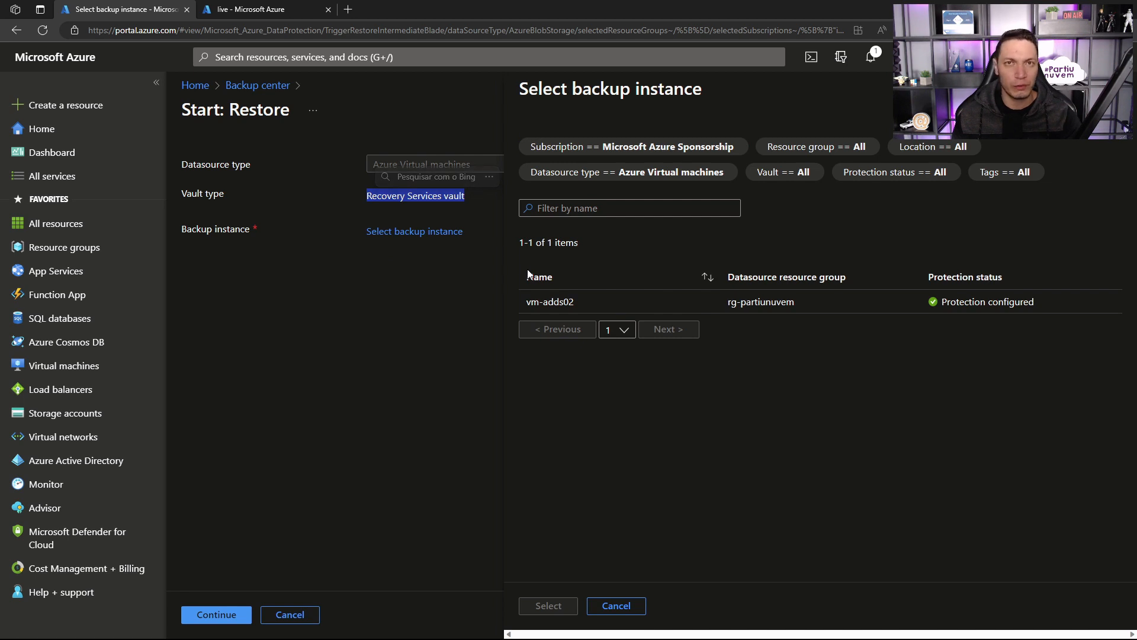
click(553, 304)
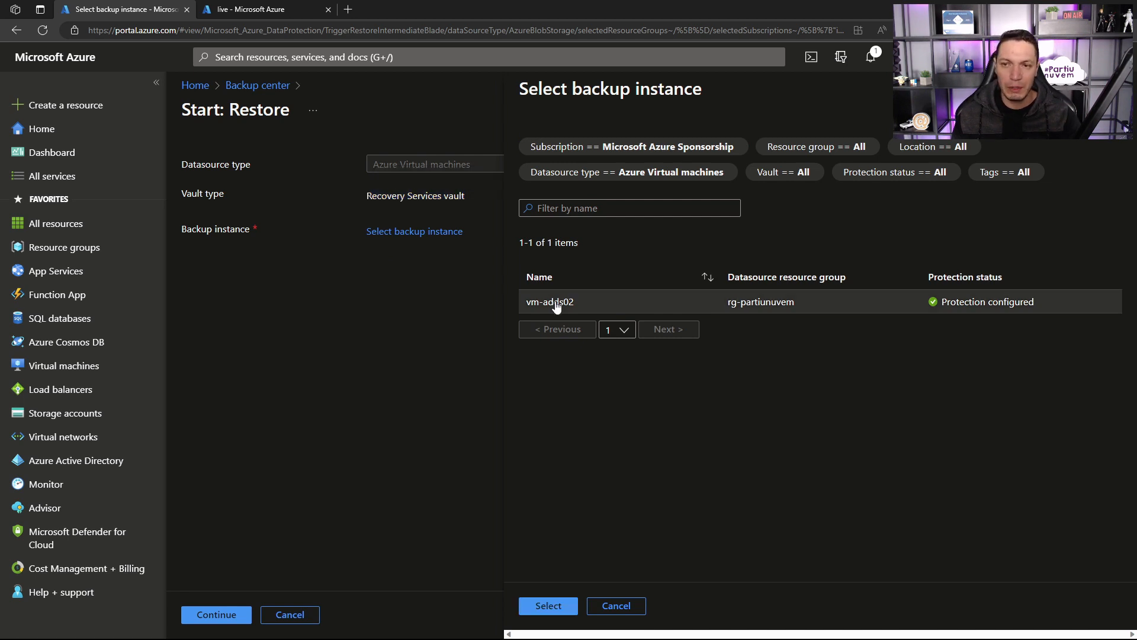
click(542, 605)
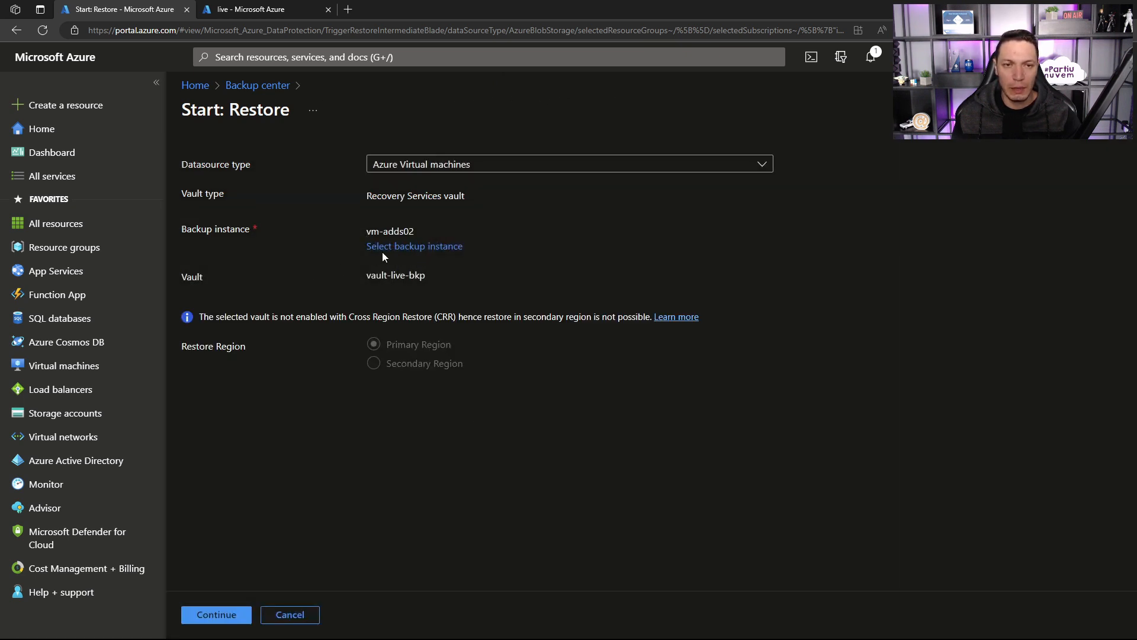
Step: Continue to the virtual machine restore settings, review the consistency types and choose the 16/08/2023, 0:07:00 pm snapshot as restore point
drag(360, 275, 428, 272)
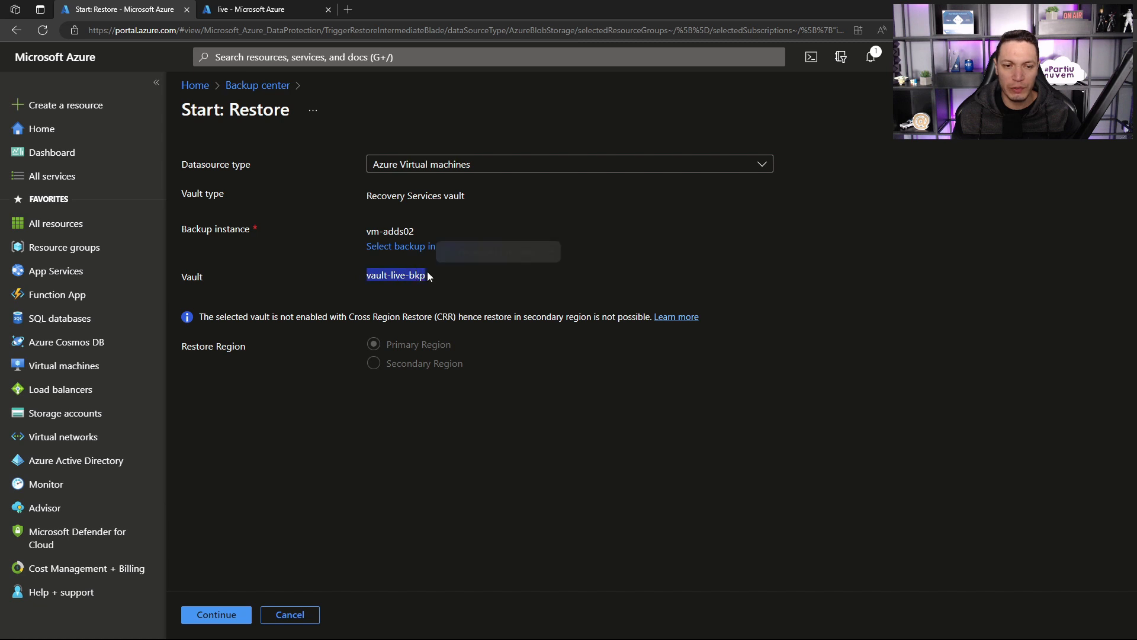
click(217, 614)
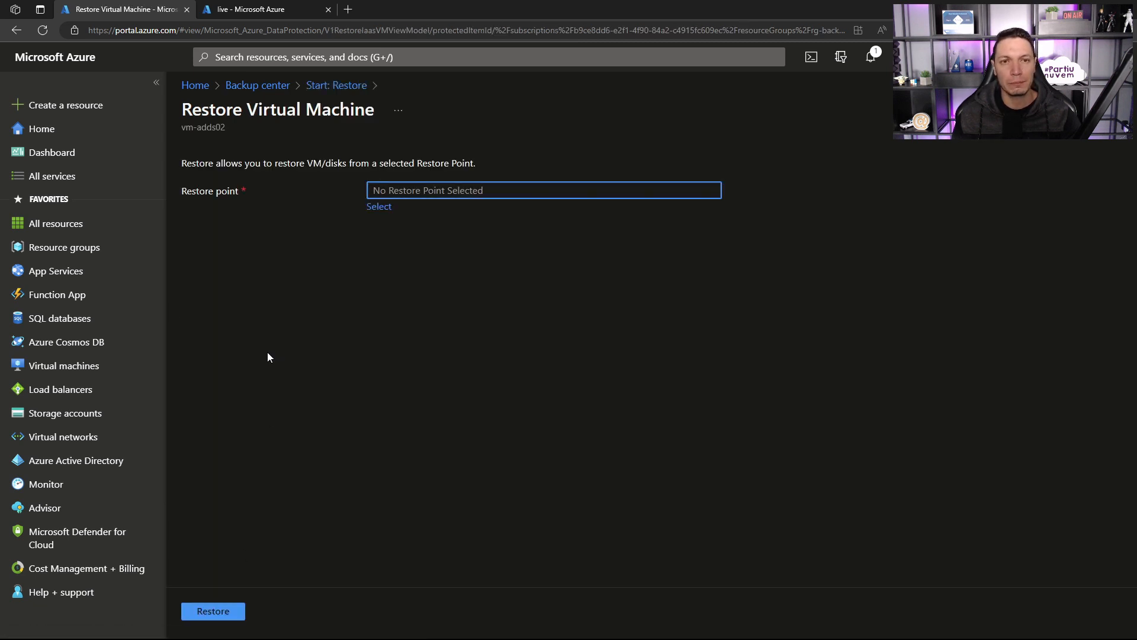
click(378, 207)
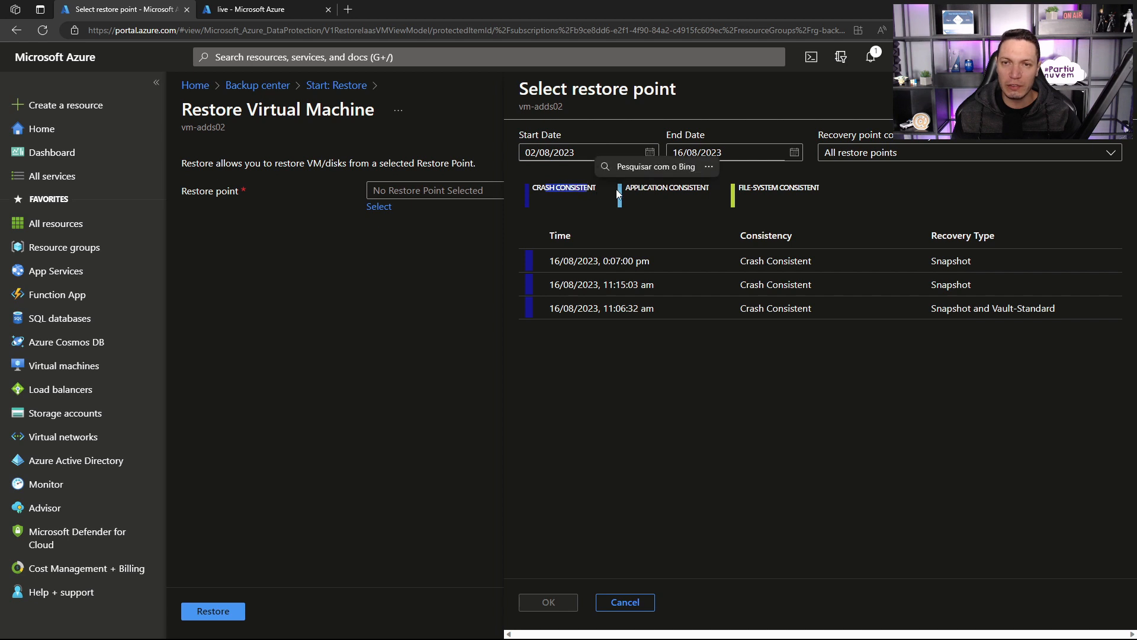
drag(626, 188, 822, 189)
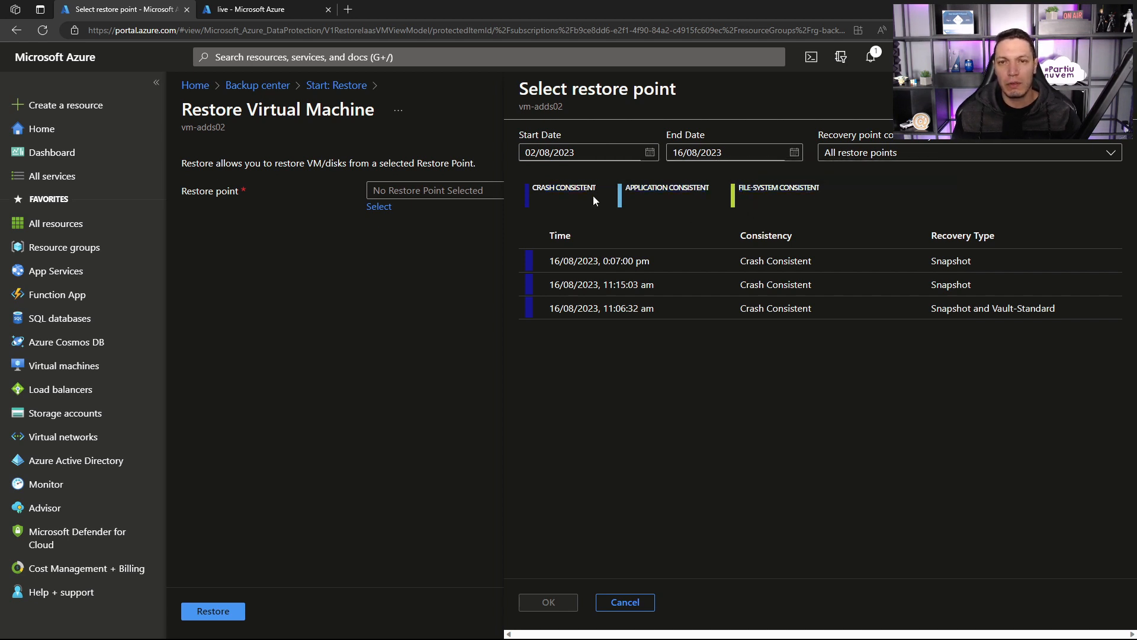
drag(596, 188, 532, 187)
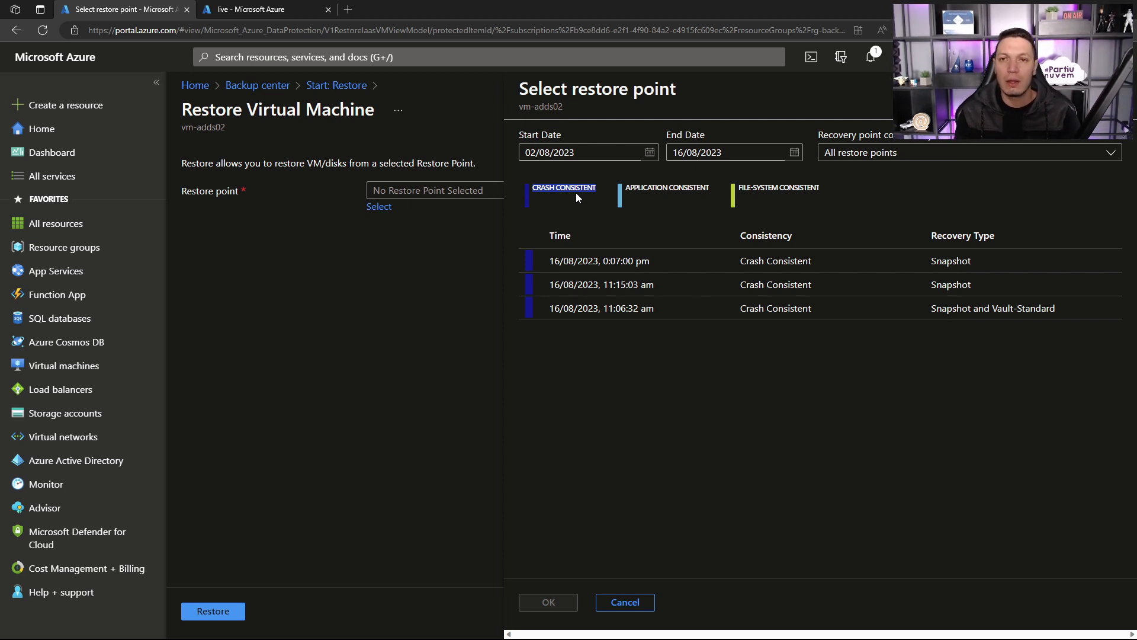
drag(627, 187, 705, 188)
click(711, 190)
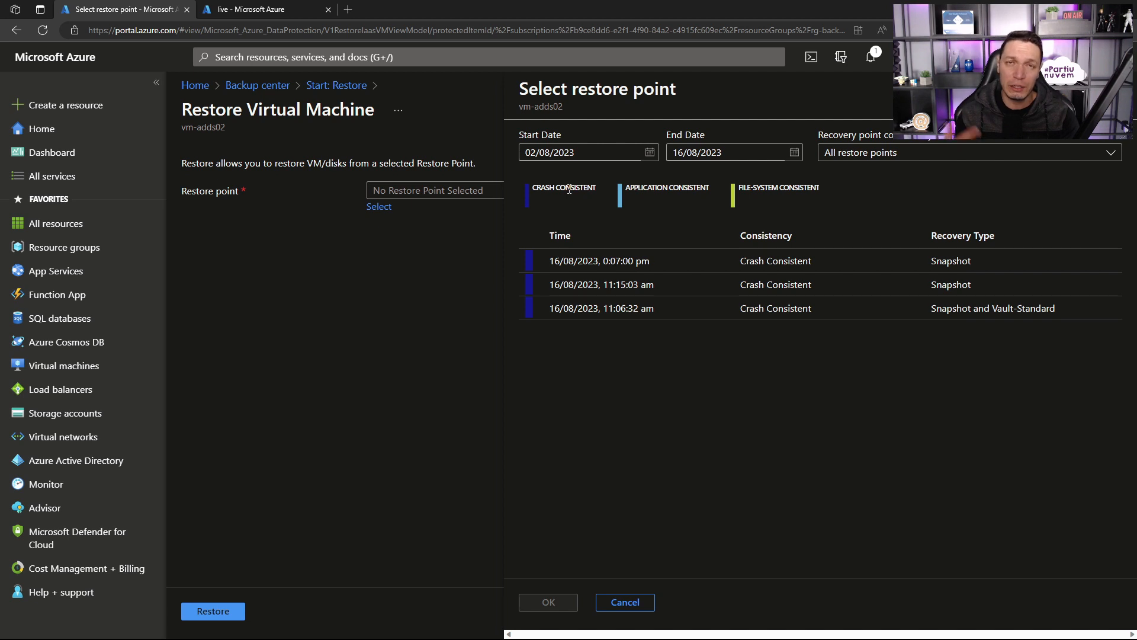
click(607, 266)
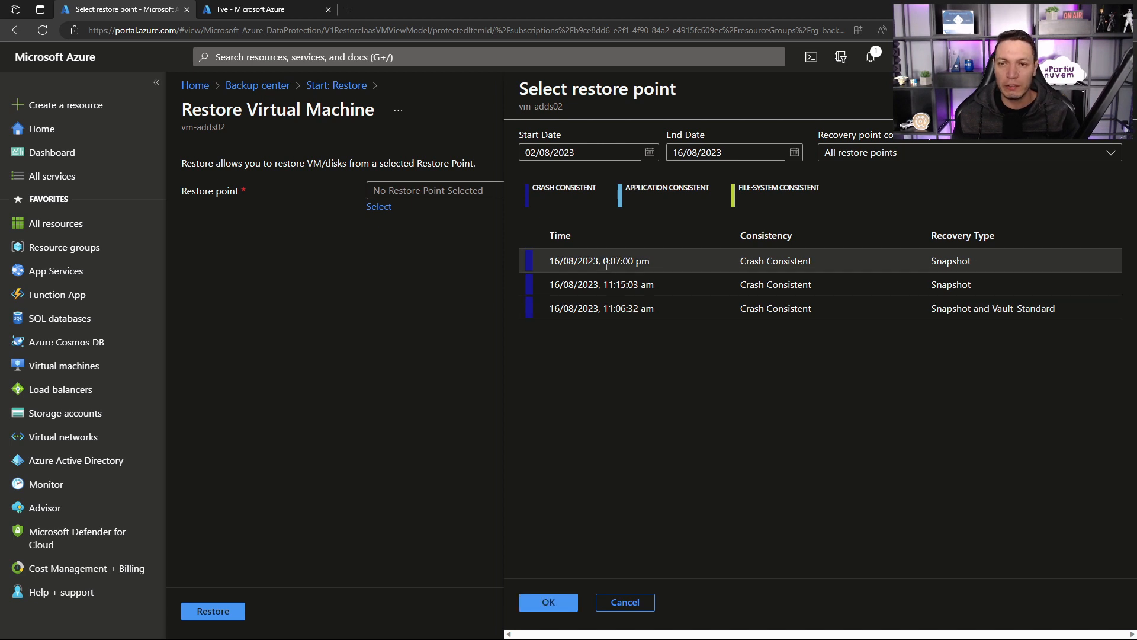
click(552, 603)
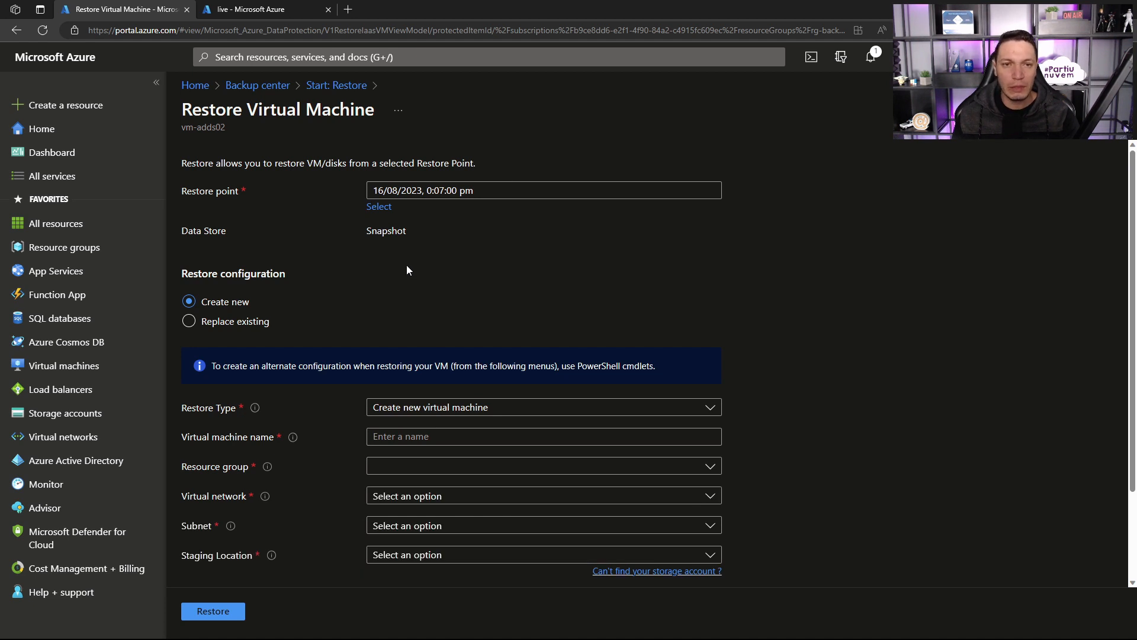
Step: Try the Replace existing configuration and the Restore disks type, returning to Create new with Create new virtual machine
scroll(373, 255, down, 1)
scroll(372, 250, up, 1)
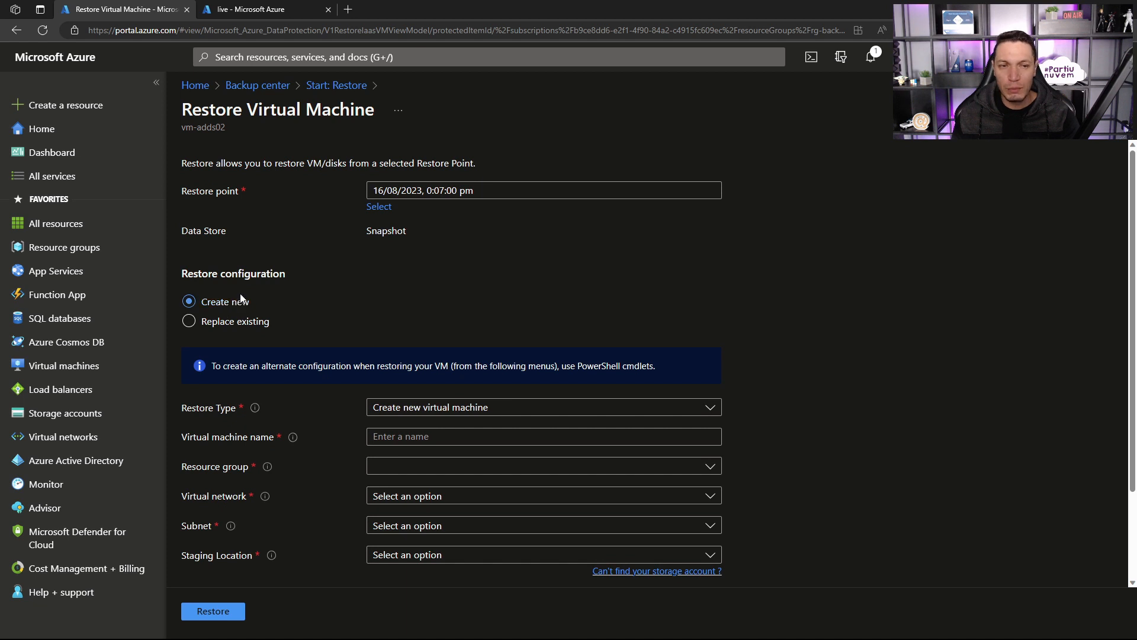
click(228, 322)
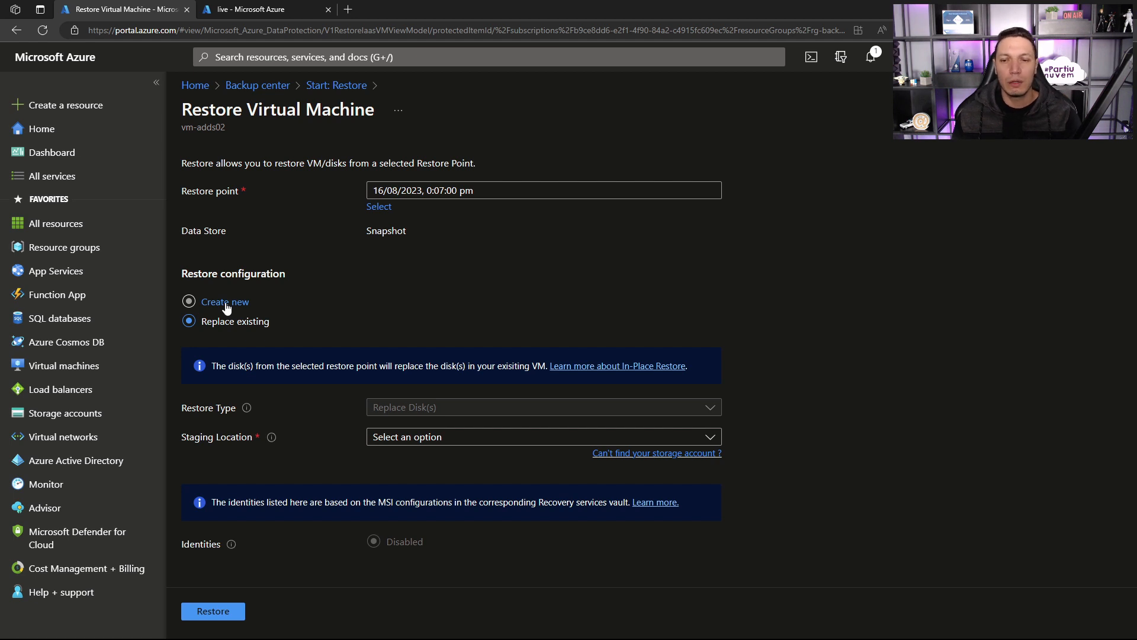
click(227, 309)
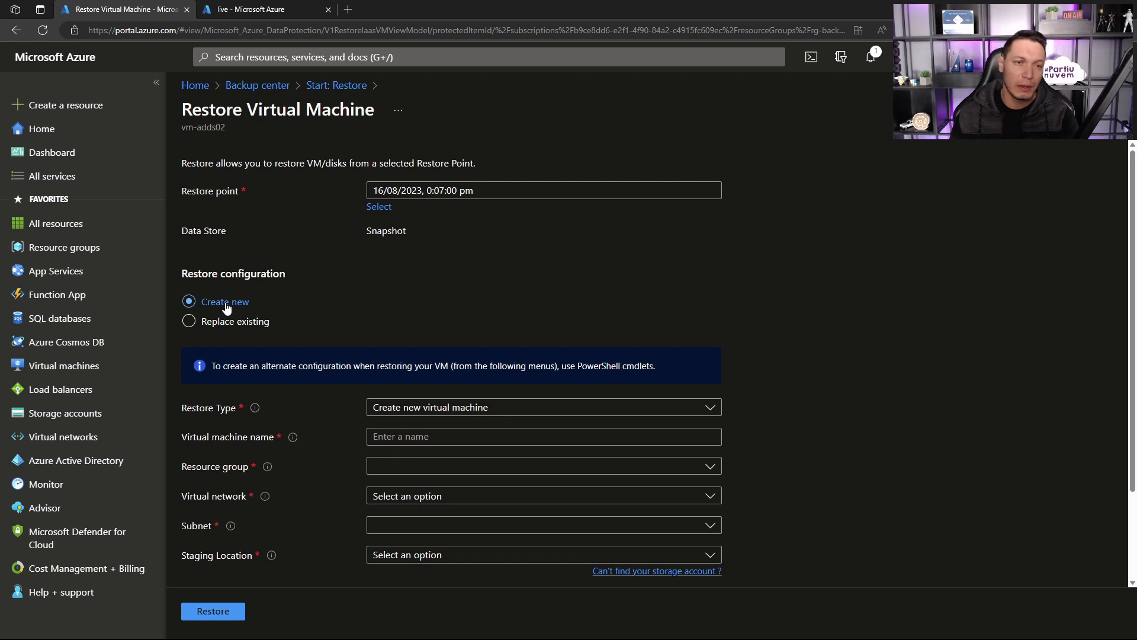
click(410, 414)
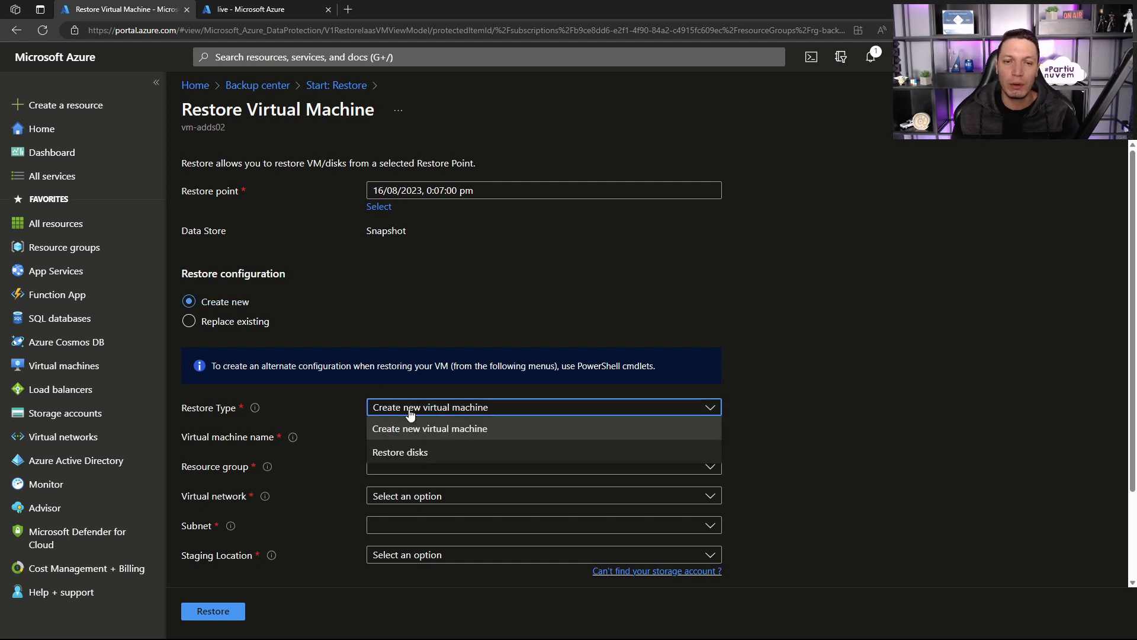
click(262, 287)
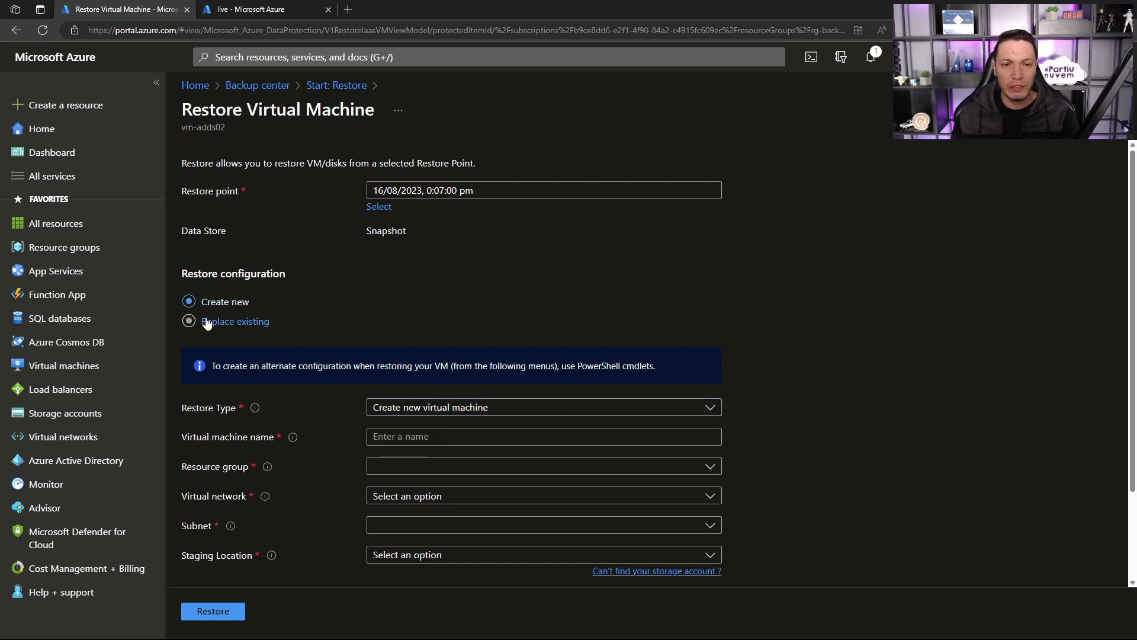
click(402, 409)
click(405, 453)
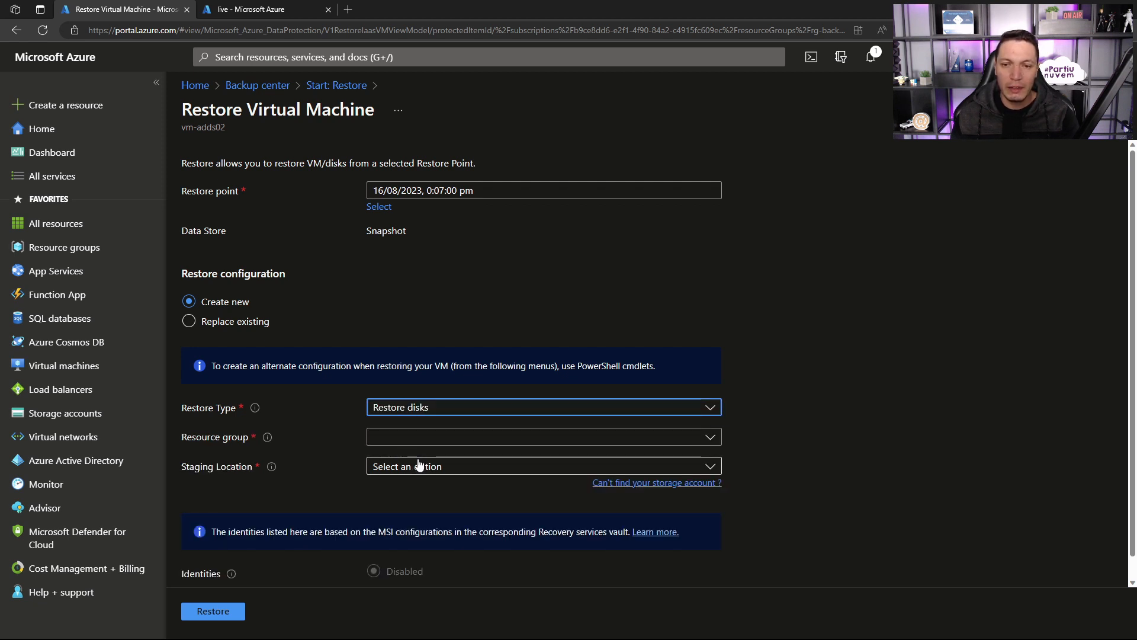
click(411, 412)
click(409, 431)
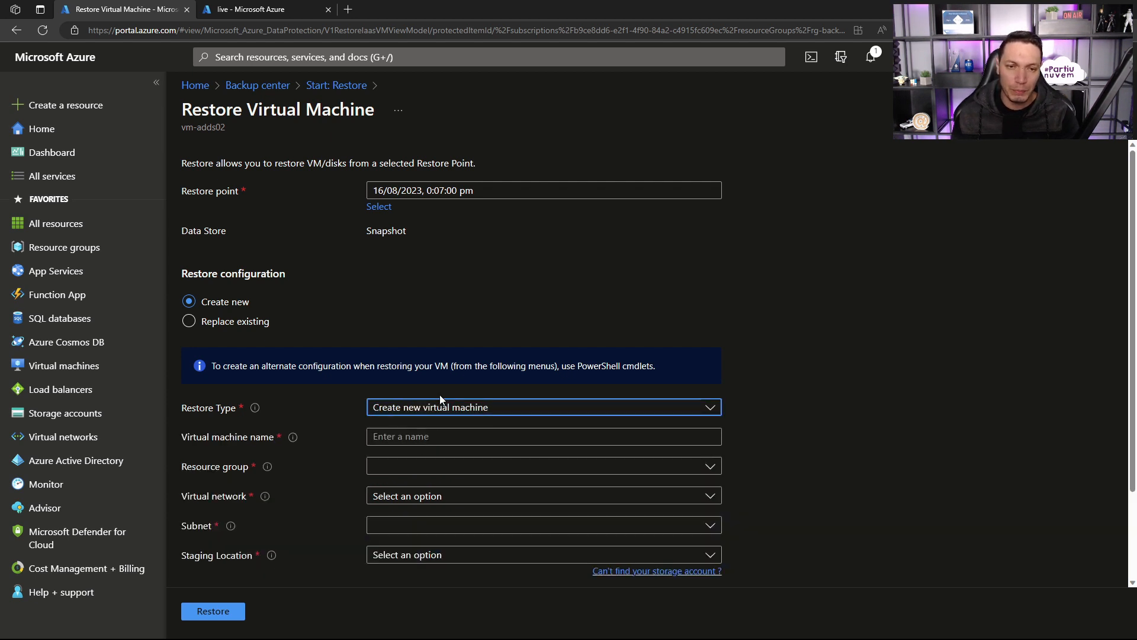
Step: Name the restored virtual machine vm-restore, with resource group rg-backup and virtual network vnet-apps (RG-TFTEC)
click(401, 439)
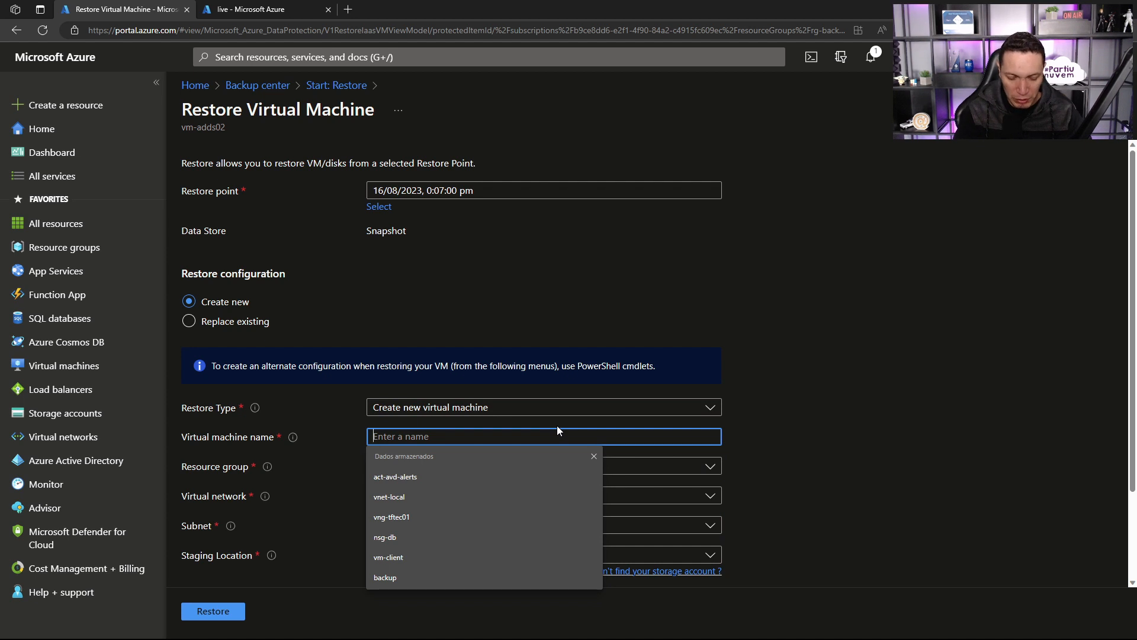
text(vm-restore)
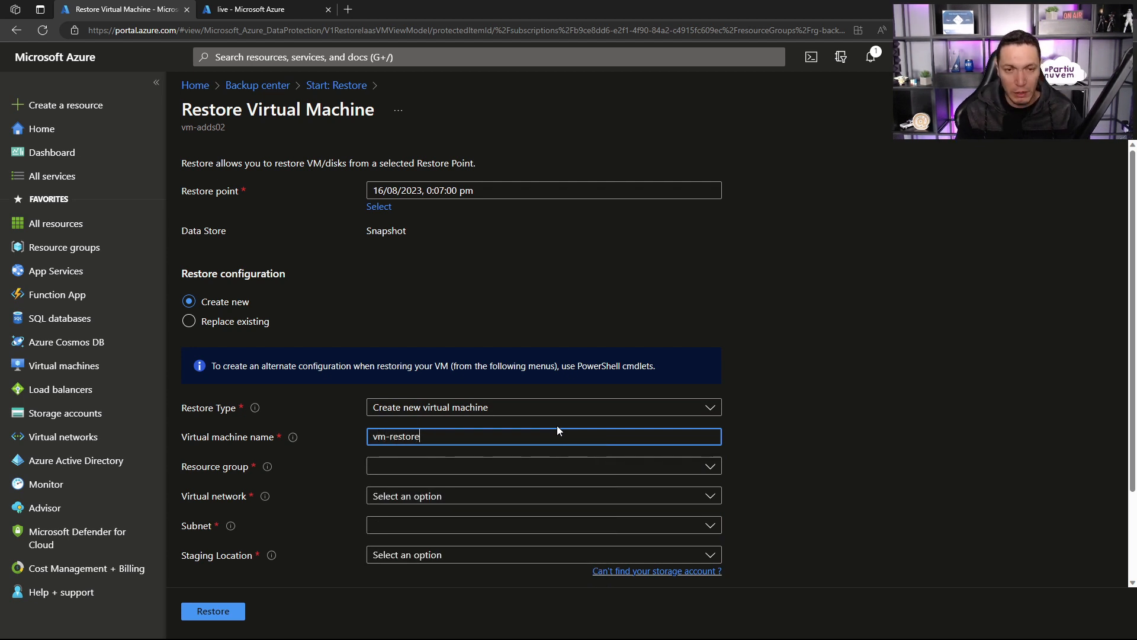
click(406, 468)
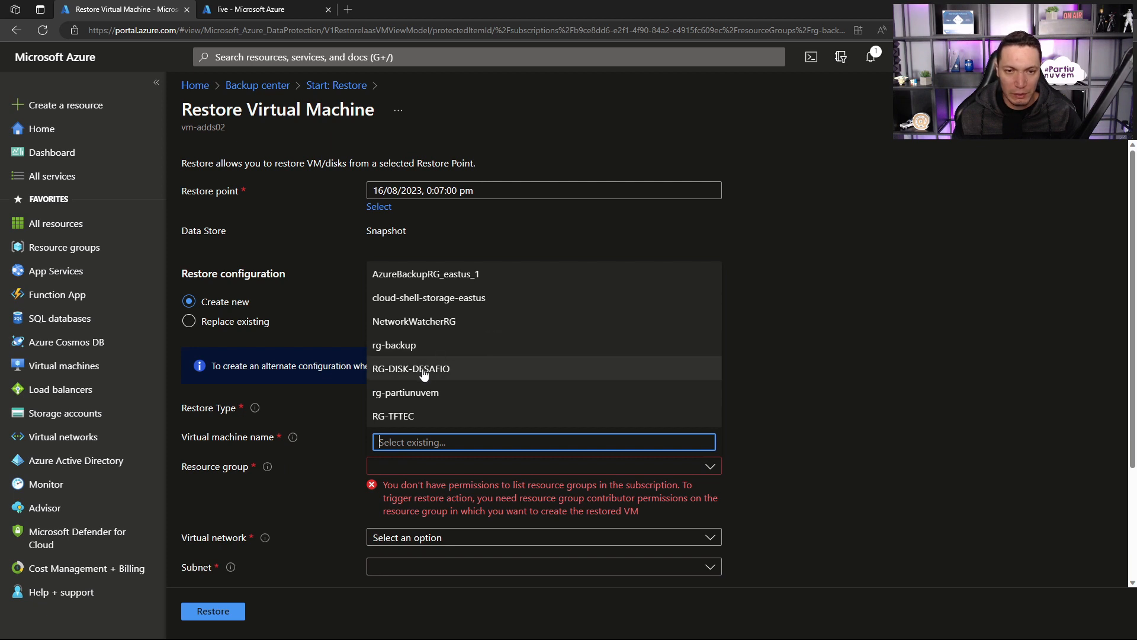
click(419, 351)
click(411, 495)
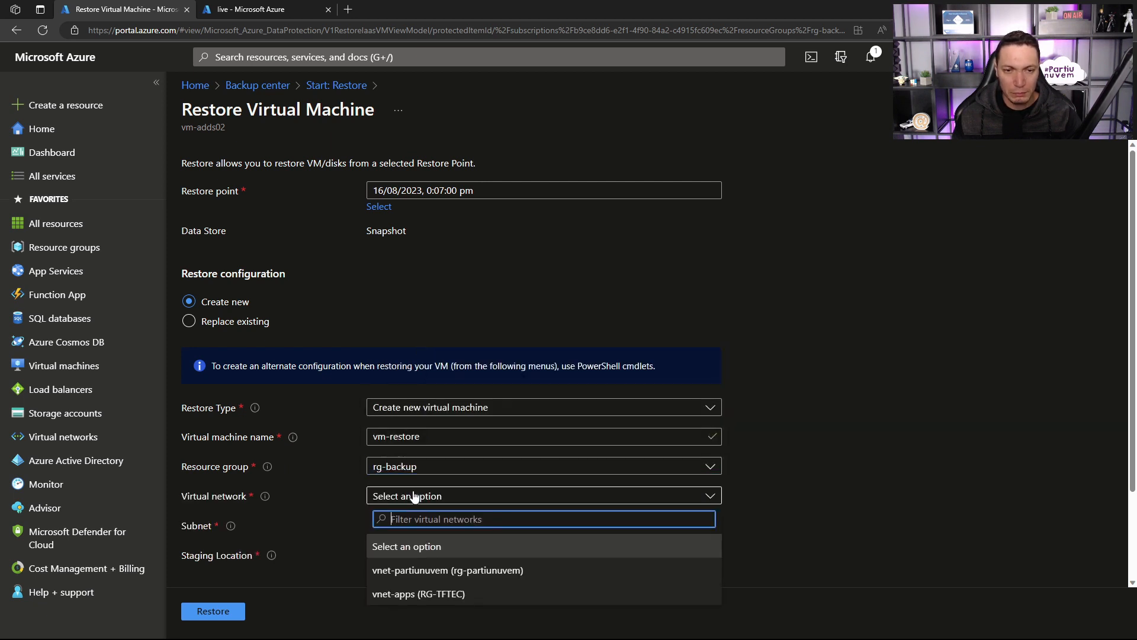
click(419, 594)
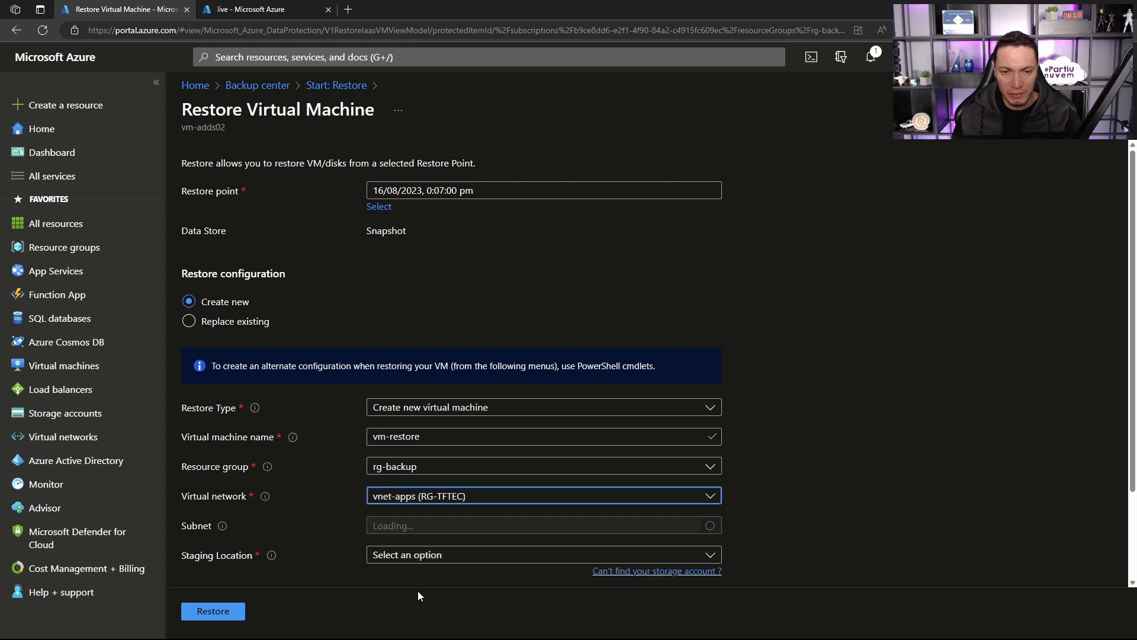
Step: Set storestorevault (StandardLRS) as the staging location, start the virtual machine restore and review its settings during validation
click(407, 555)
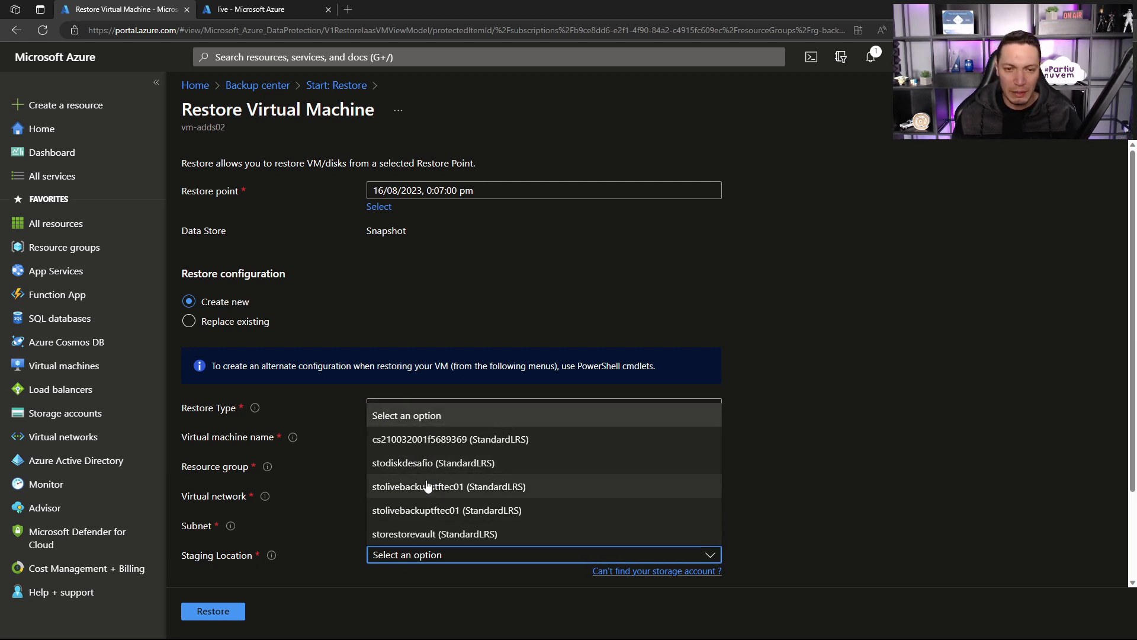
click(414, 535)
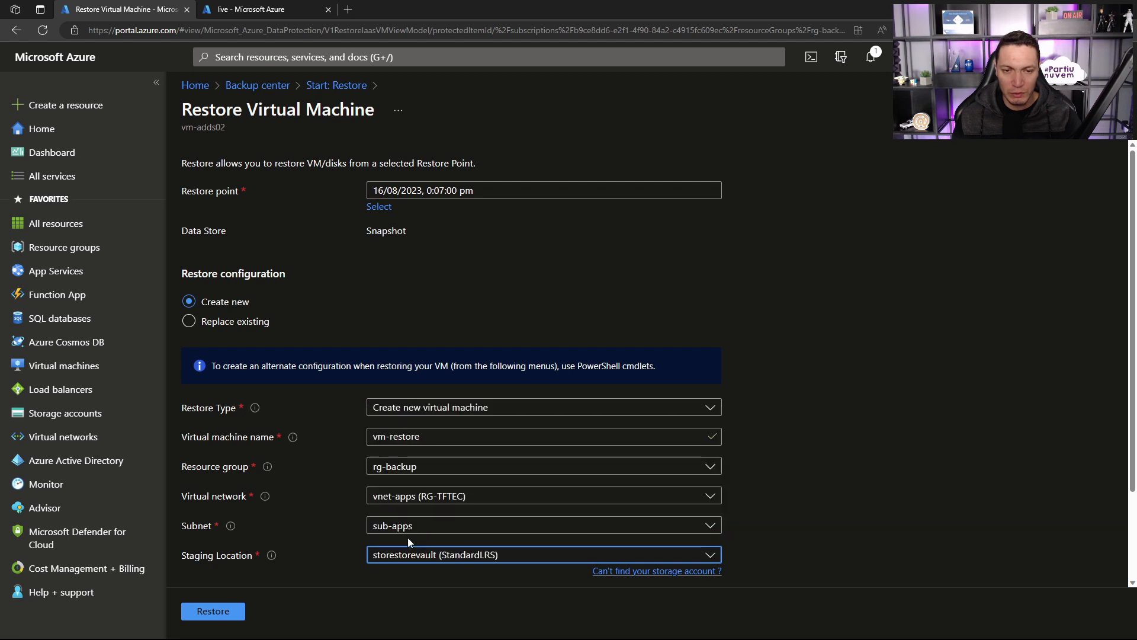
scroll(781, 482, down, 2)
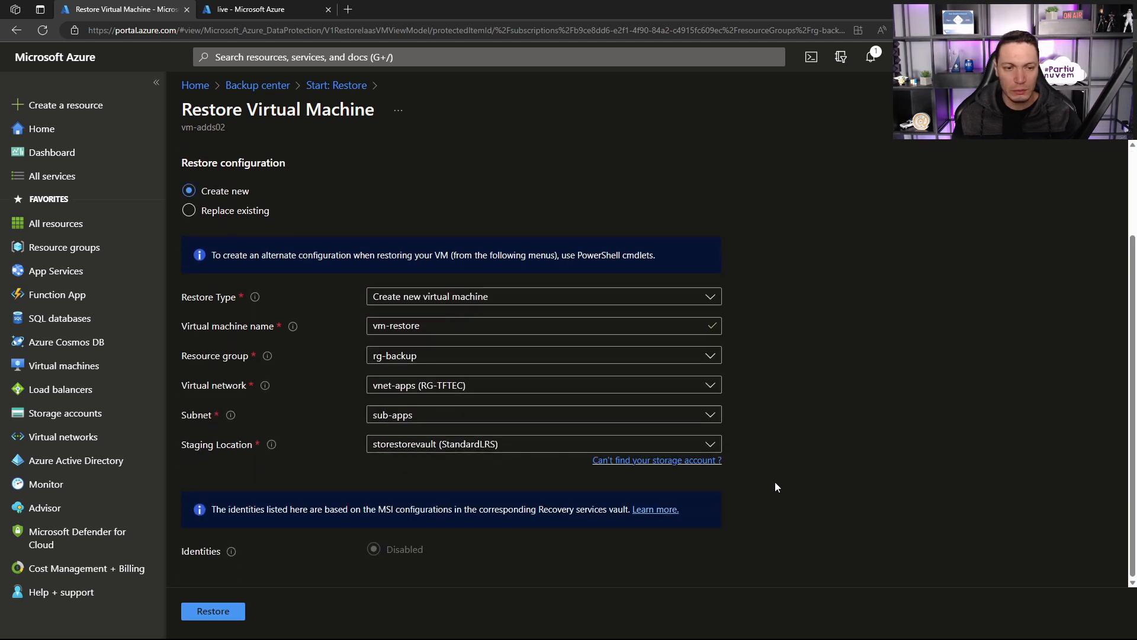
click(220, 611)
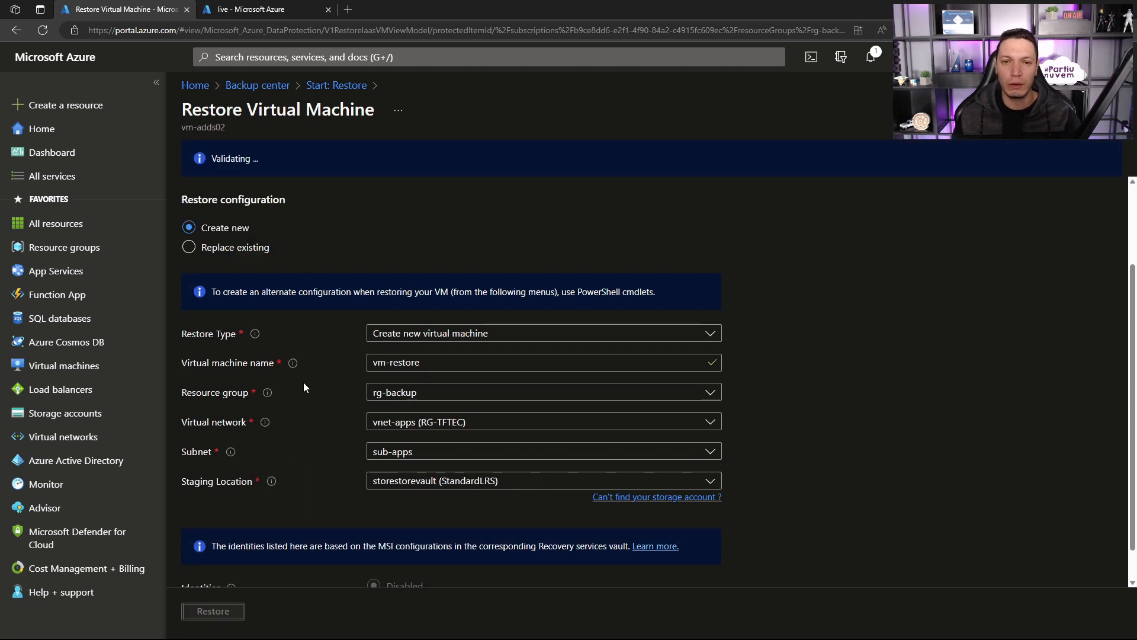
scroll(331, 355, down, 1)
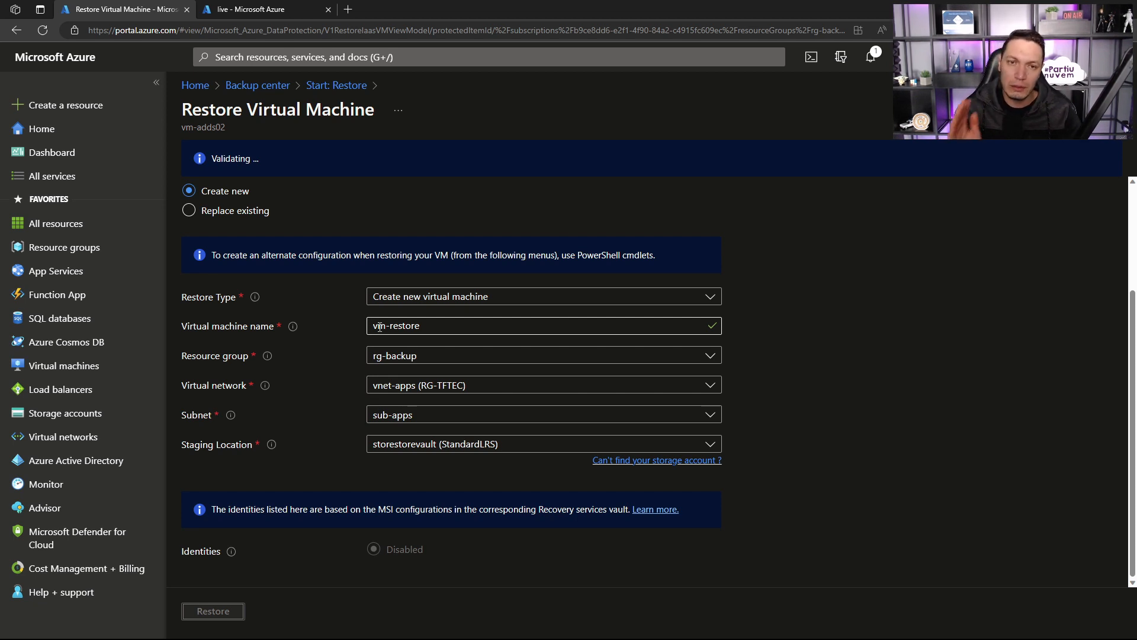
scroll(486, 266, up, 3)
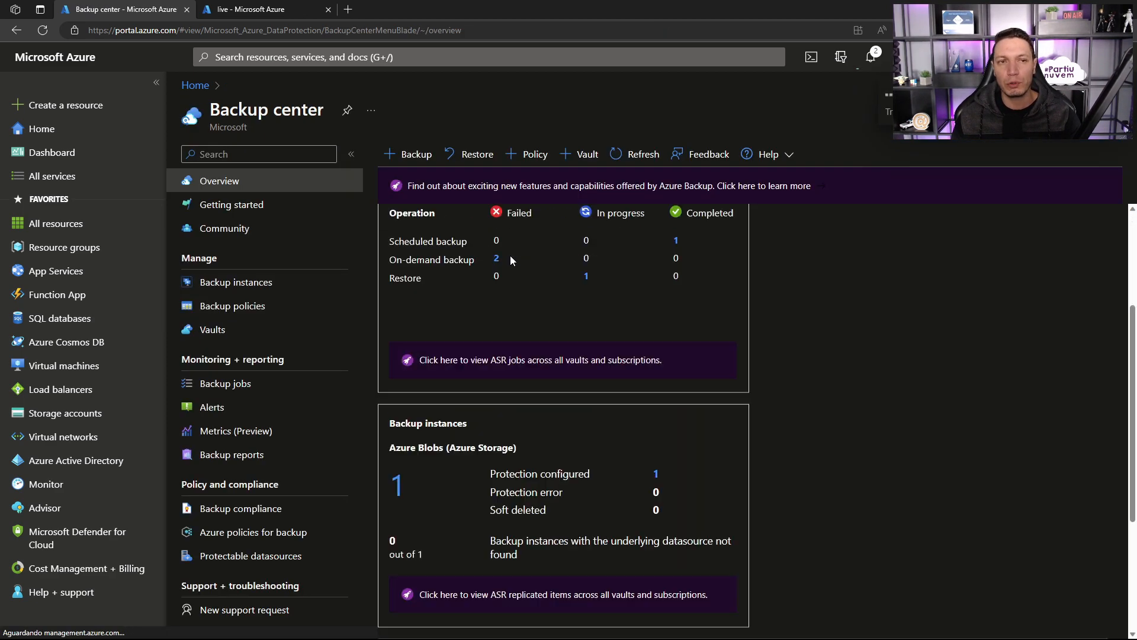
scroll(512, 261, down, 3)
scroll(740, 248, up, 5)
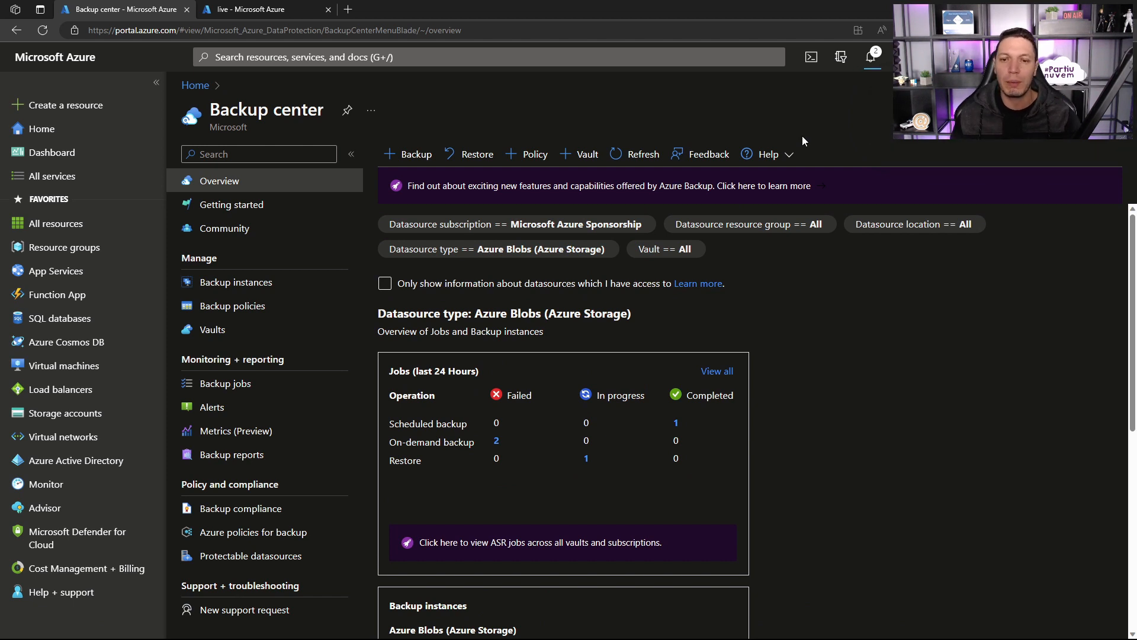
Step: Check the notification for the vm-adds02 restore and refresh the Backup center overview
click(870, 57)
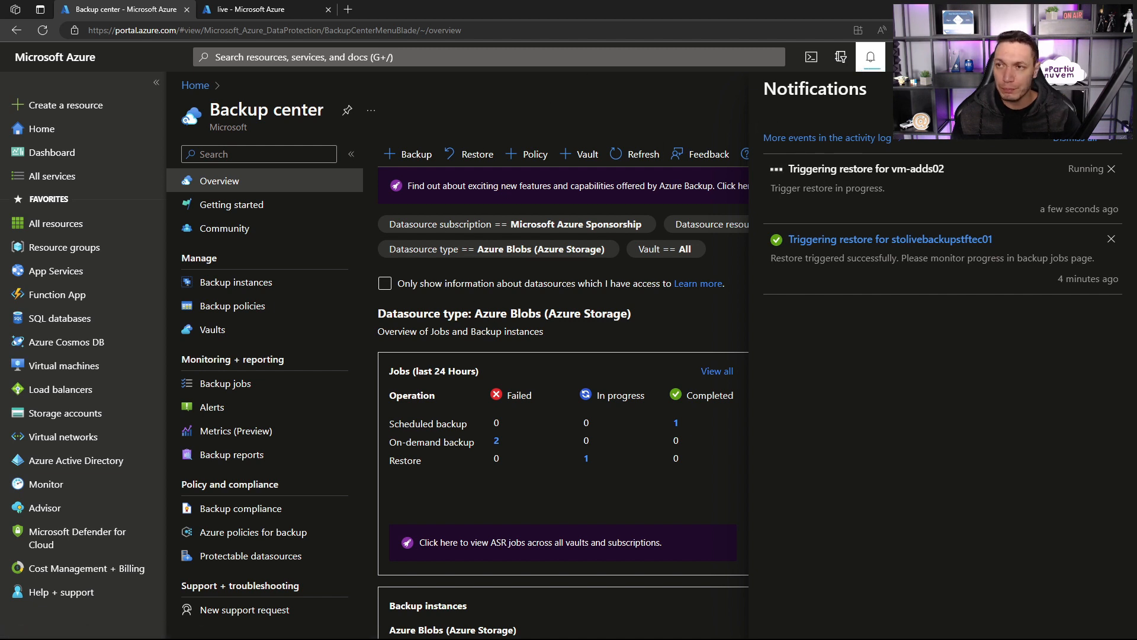
click(1112, 89)
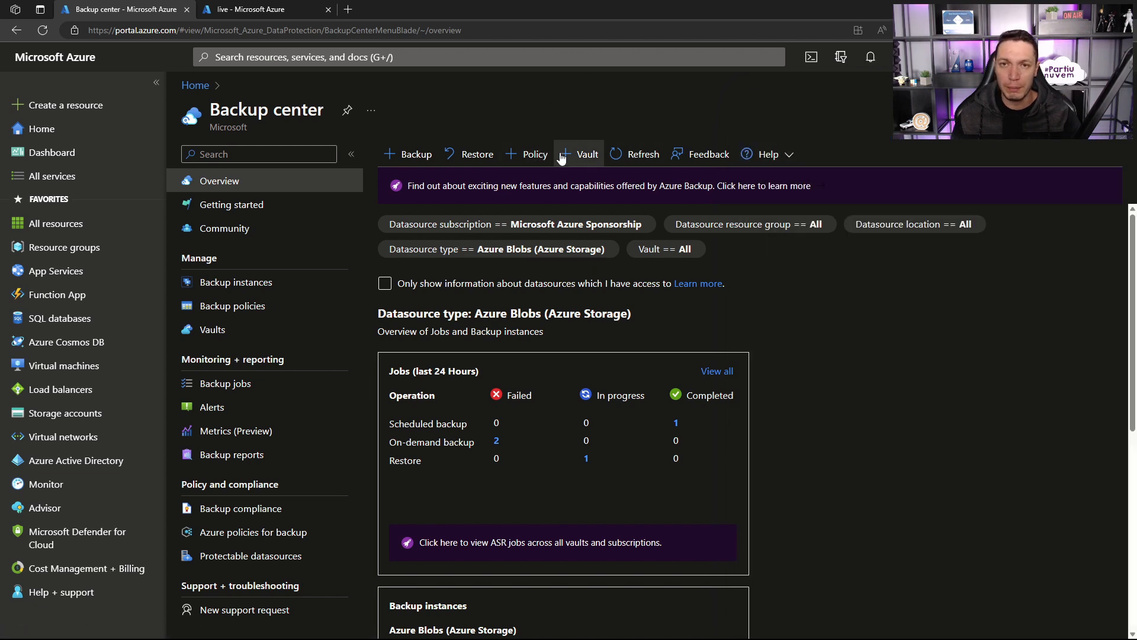
click(609, 158)
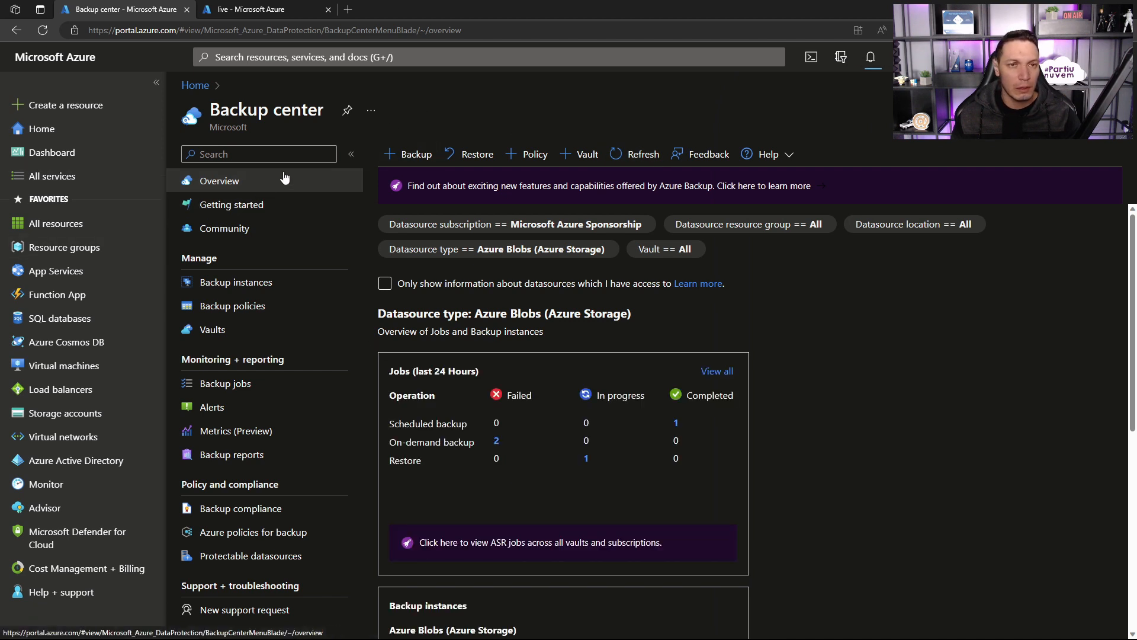
click(578, 248)
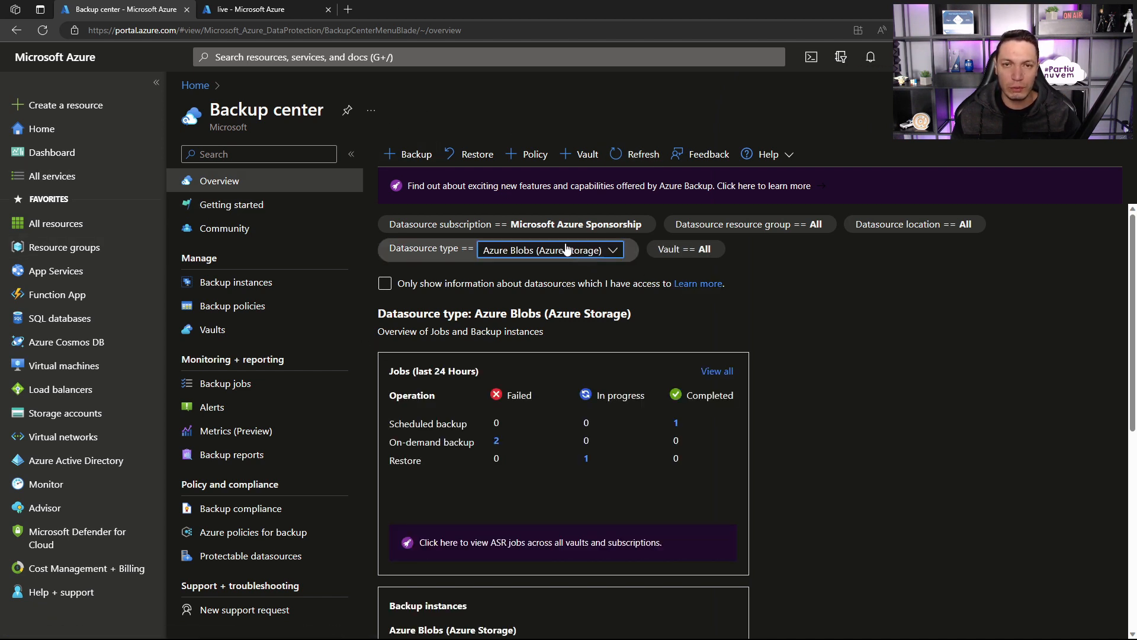
Step: Start a restore for the Azure Disks datasource type and select DISK-VM-SQL as the backup instance
click(463, 161)
click(446, 164)
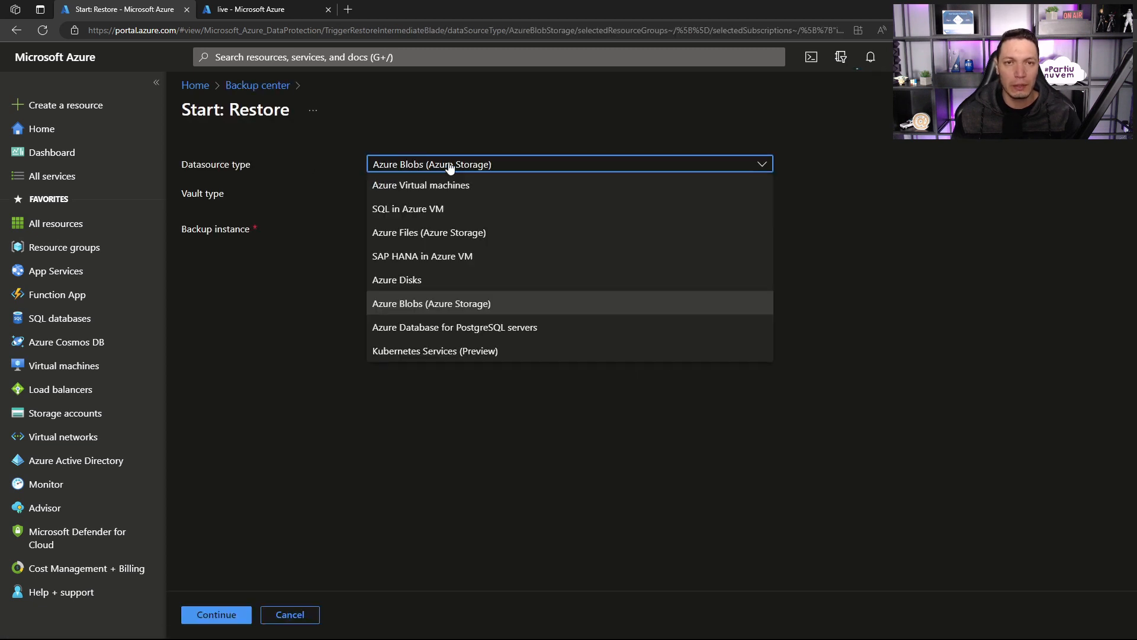
click(407, 279)
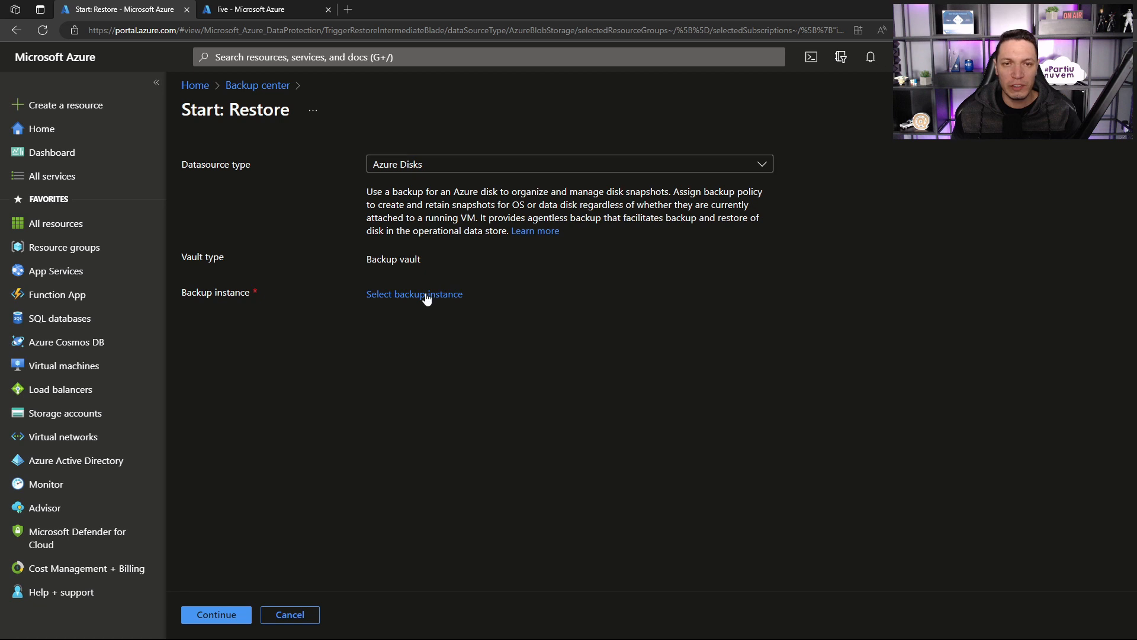
click(426, 294)
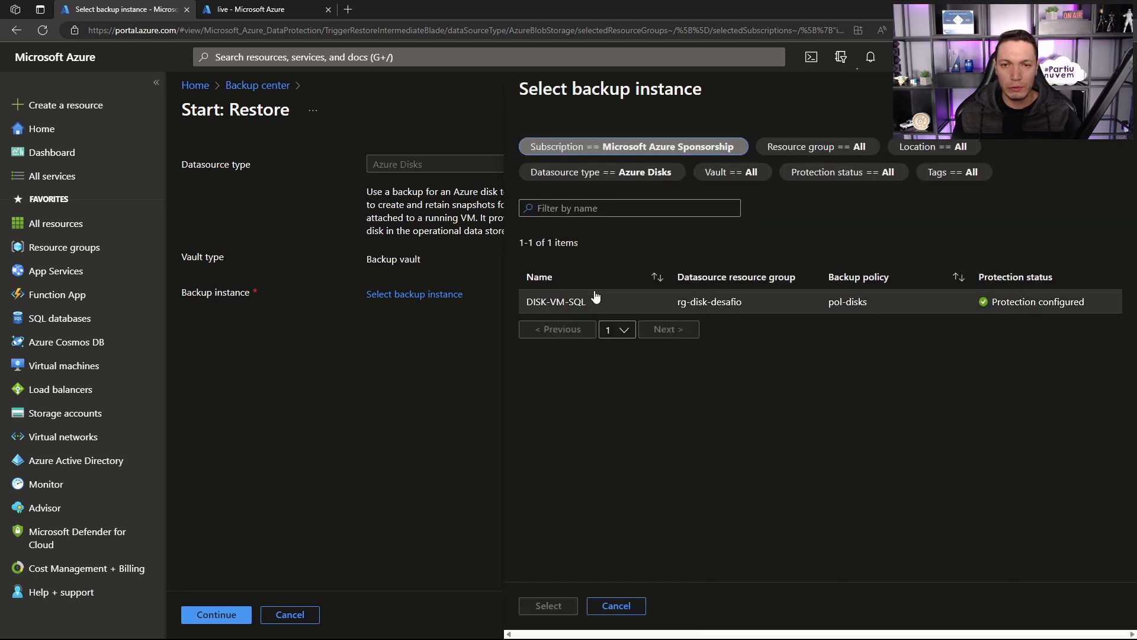
click(584, 301)
click(546, 605)
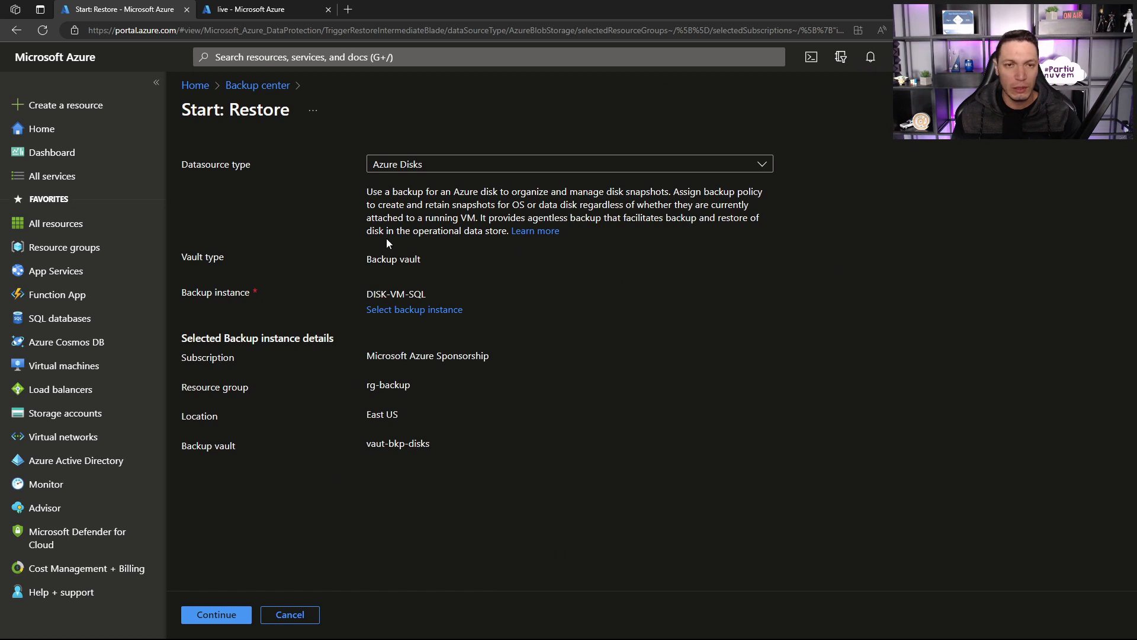
Step: Continue the DISK-VM-SQL restore and choose the incremental restore point from 16/08/2023, 11:02:42
drag(434, 261, 365, 260)
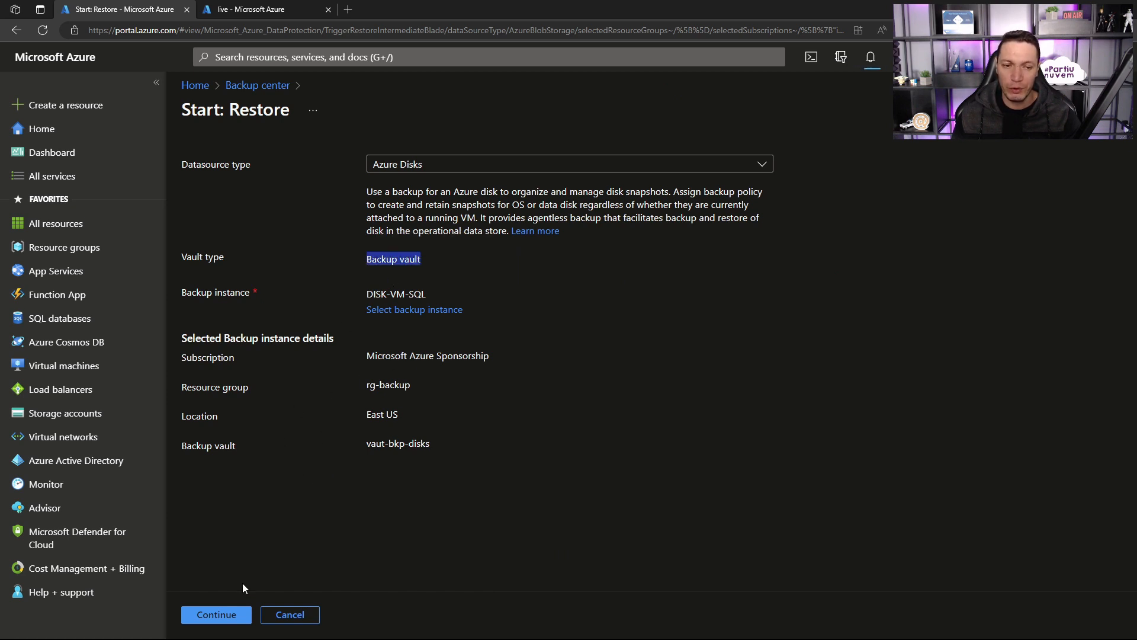
click(217, 615)
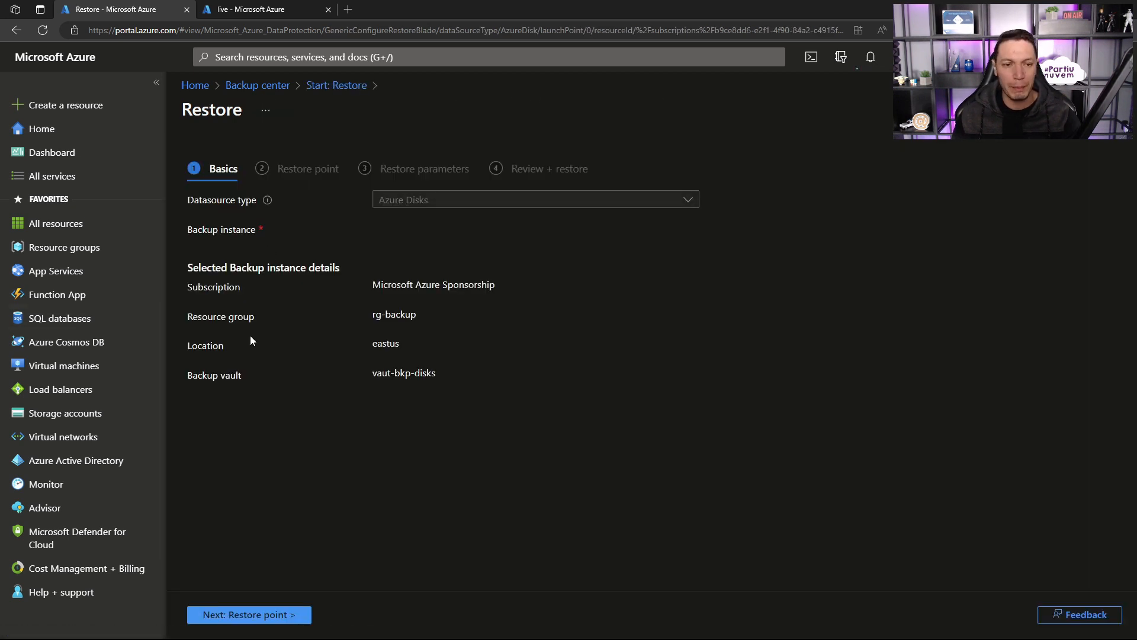
click(275, 615)
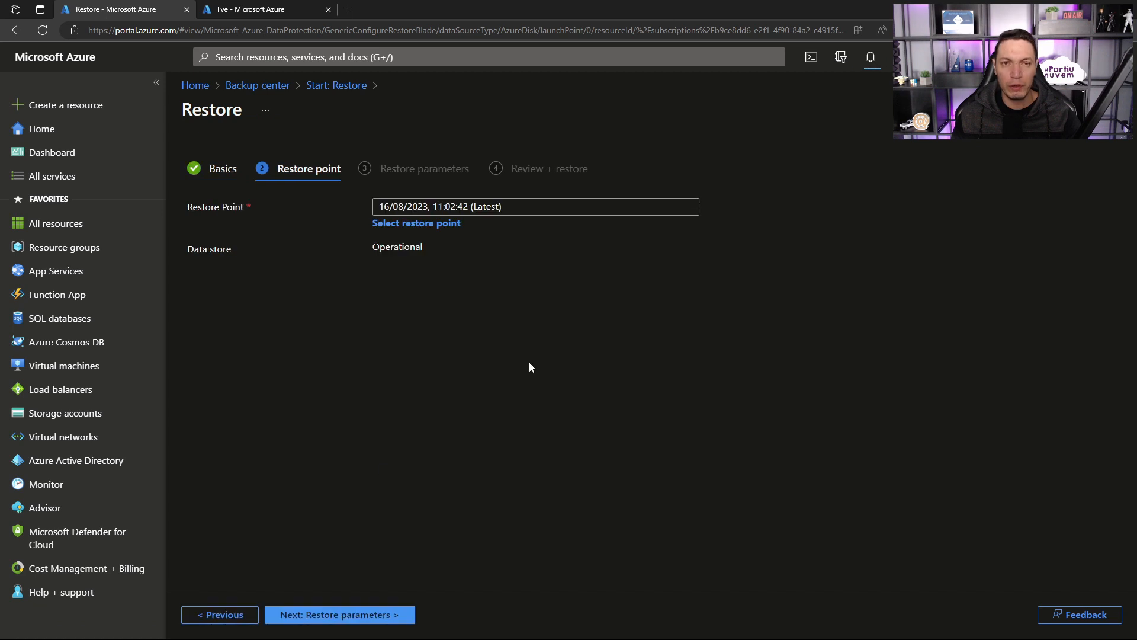
click(446, 223)
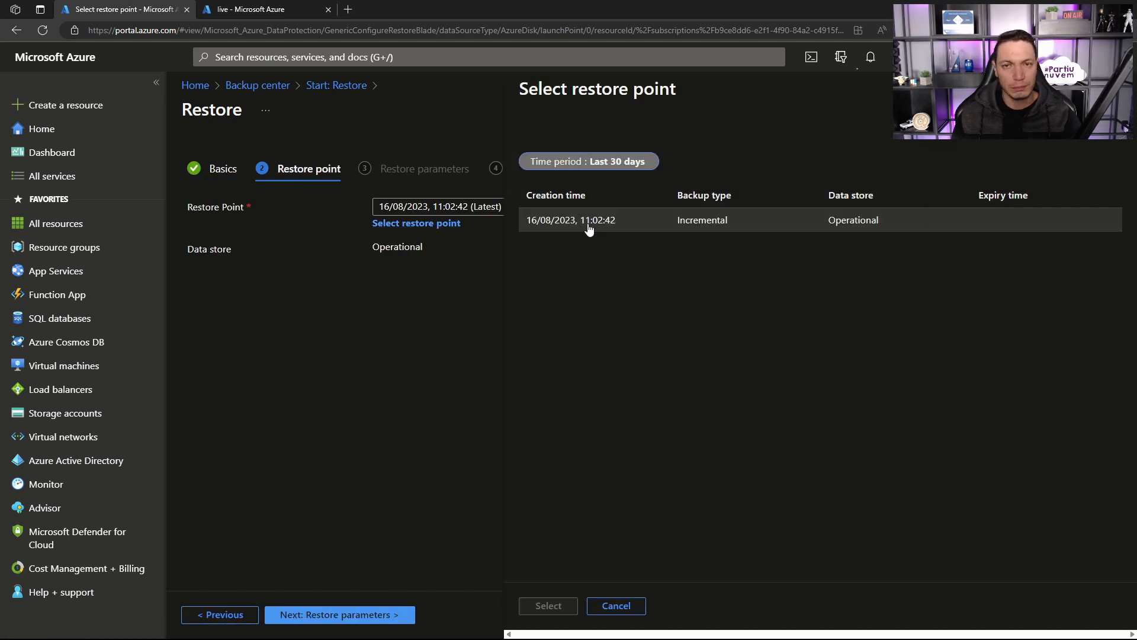
click(545, 605)
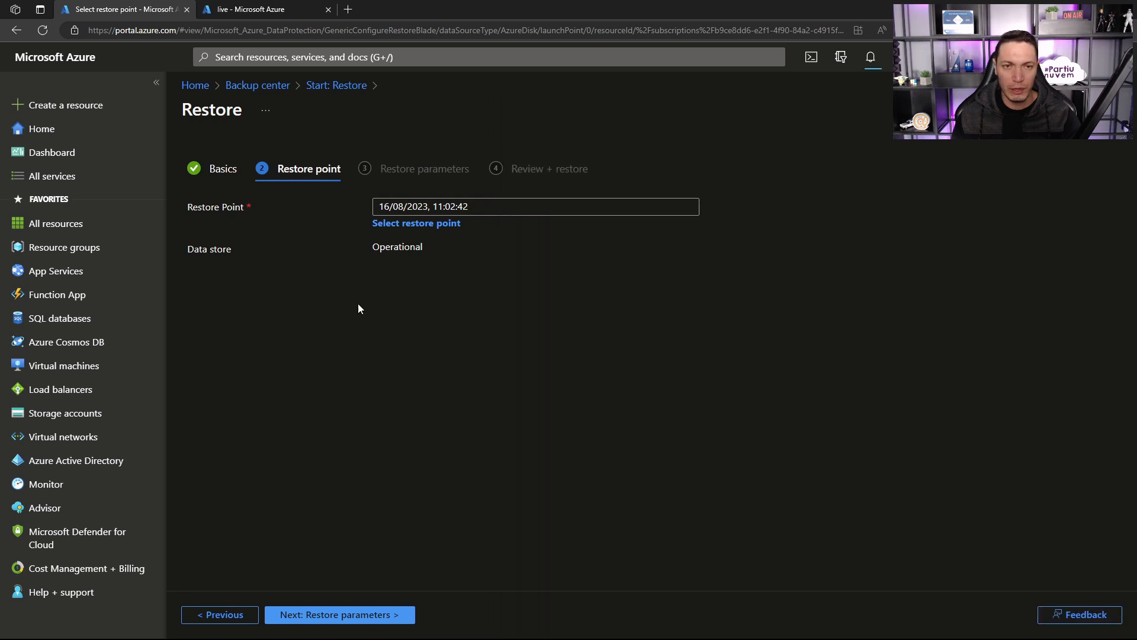
click(320, 613)
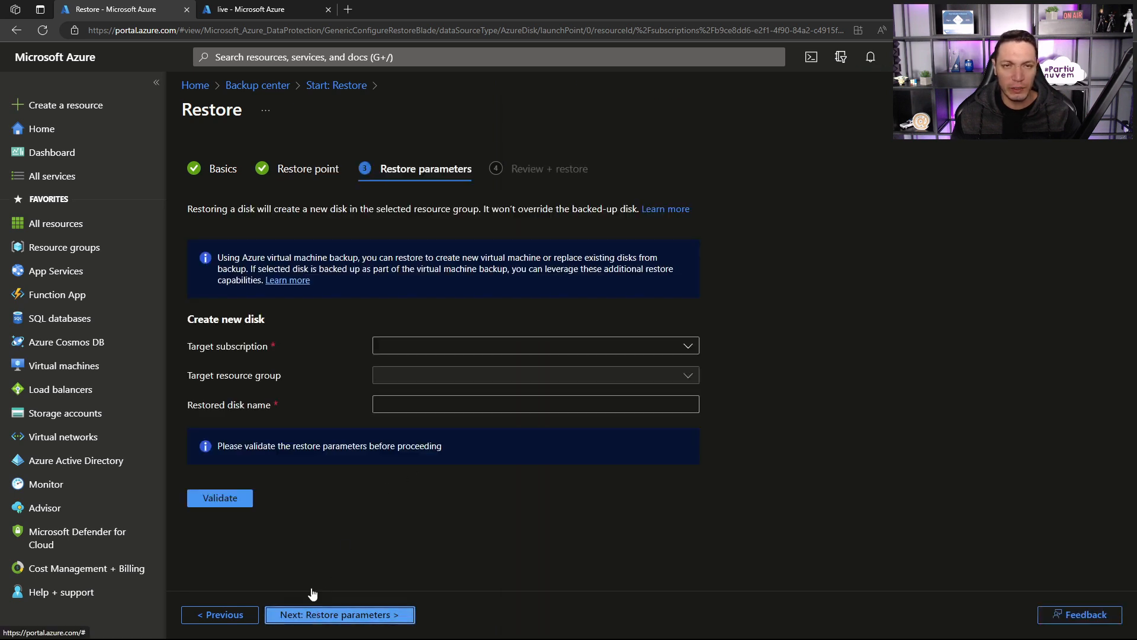
Step: Set the new disk's target subscription to Microsoft Azure Sponsorship and its target resource group to rg-backup
click(413, 346)
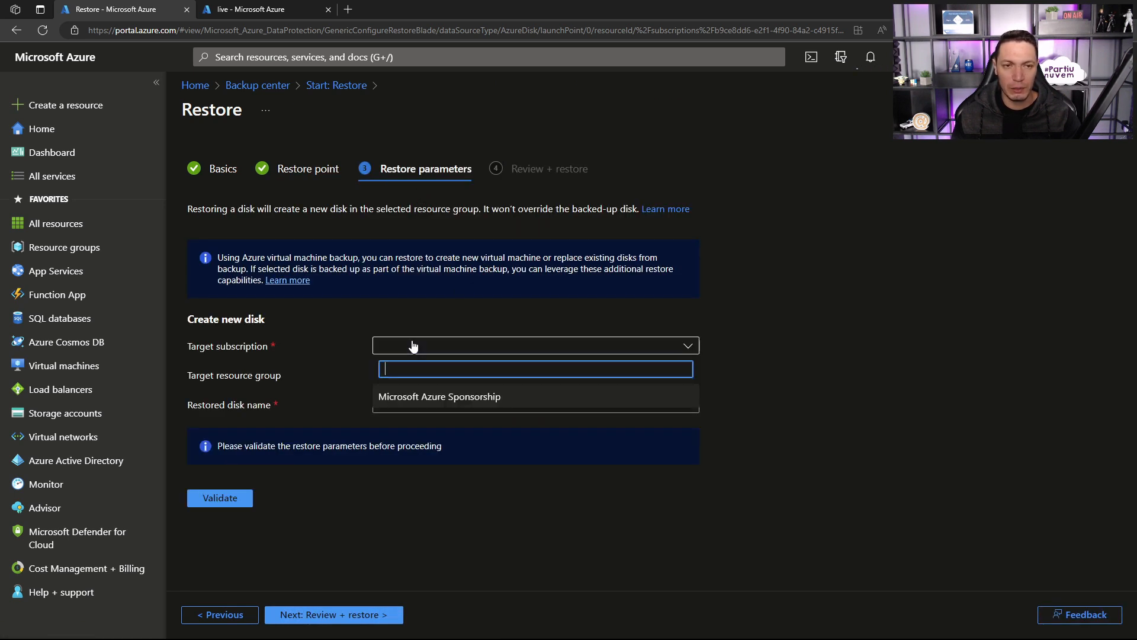
click(409, 396)
click(407, 379)
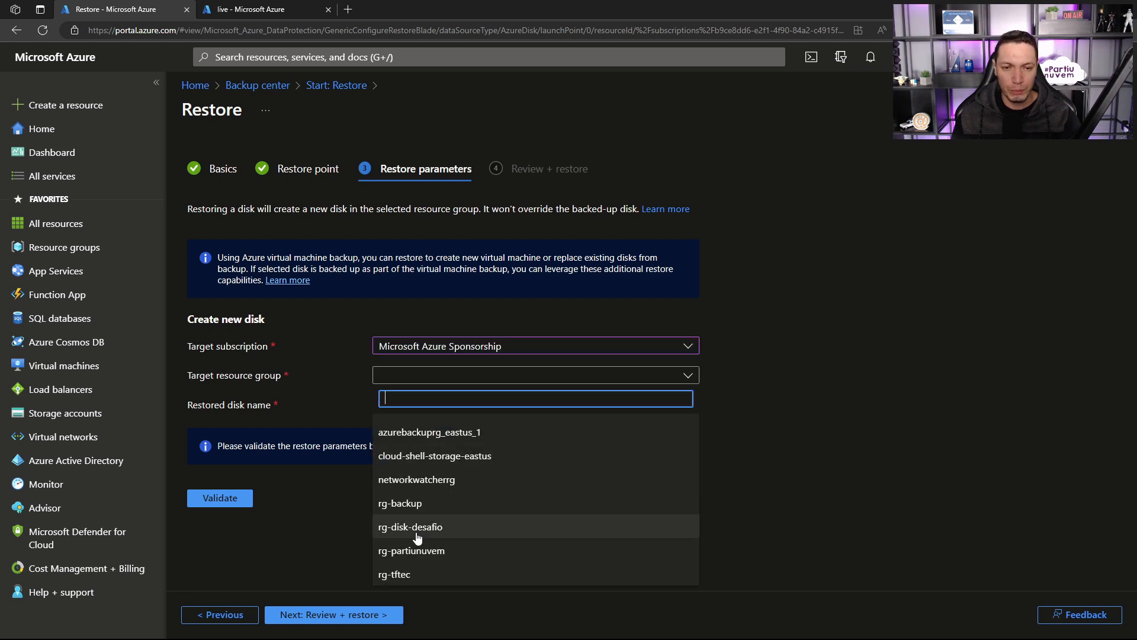
click(418, 509)
Step: Name the restored disk RESTOREDISK and validate the restore parameters
click(406, 400)
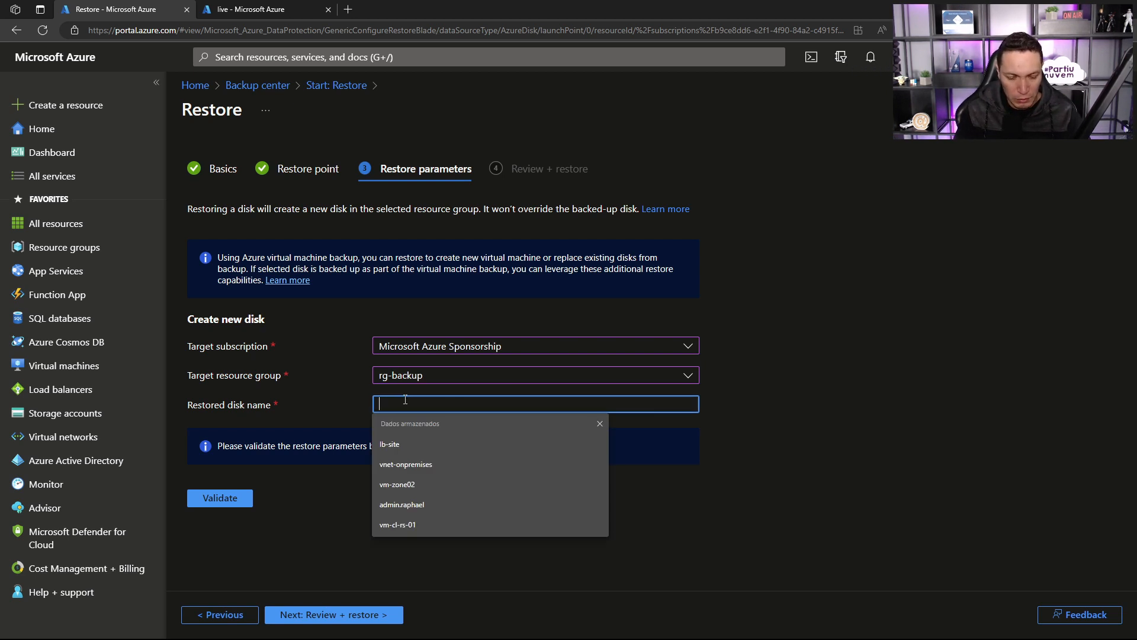
text(RESTOREDISK)
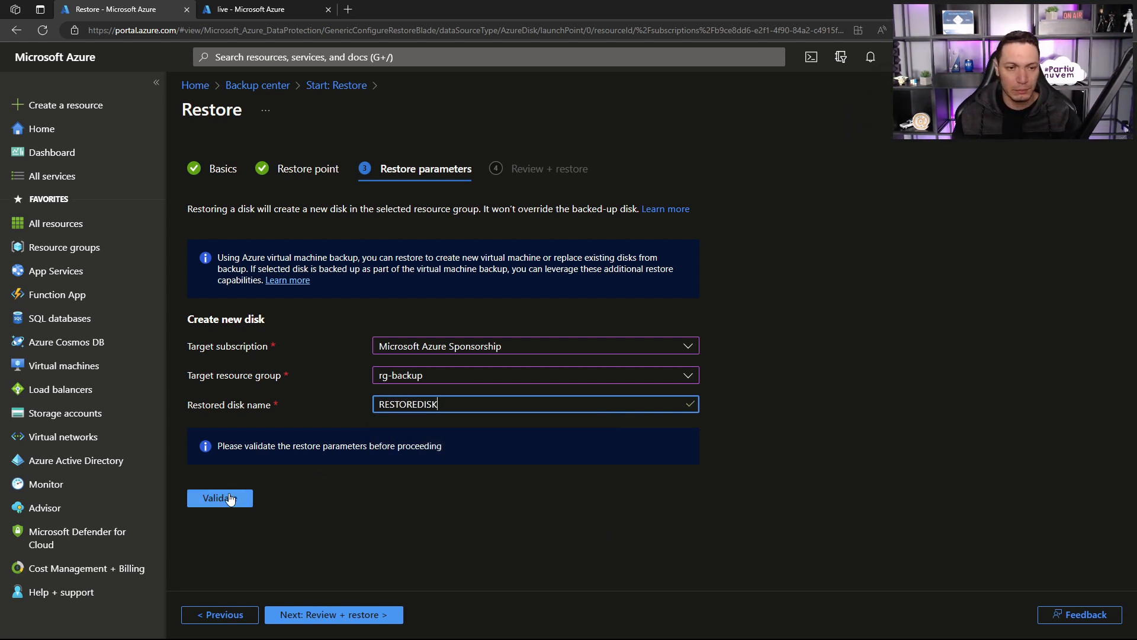
click(234, 497)
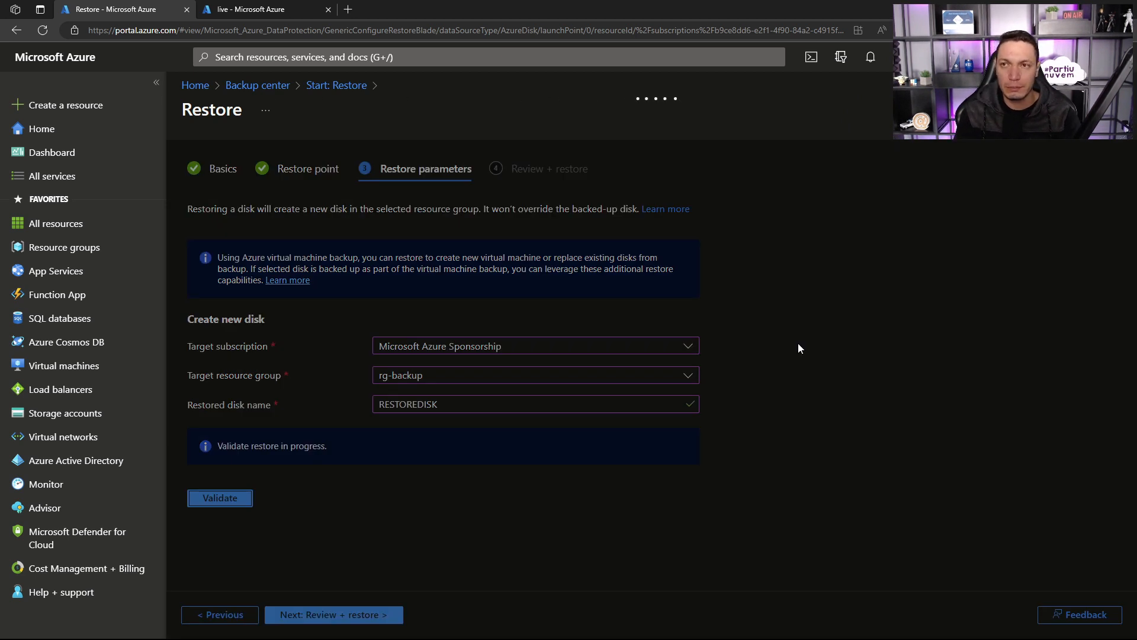
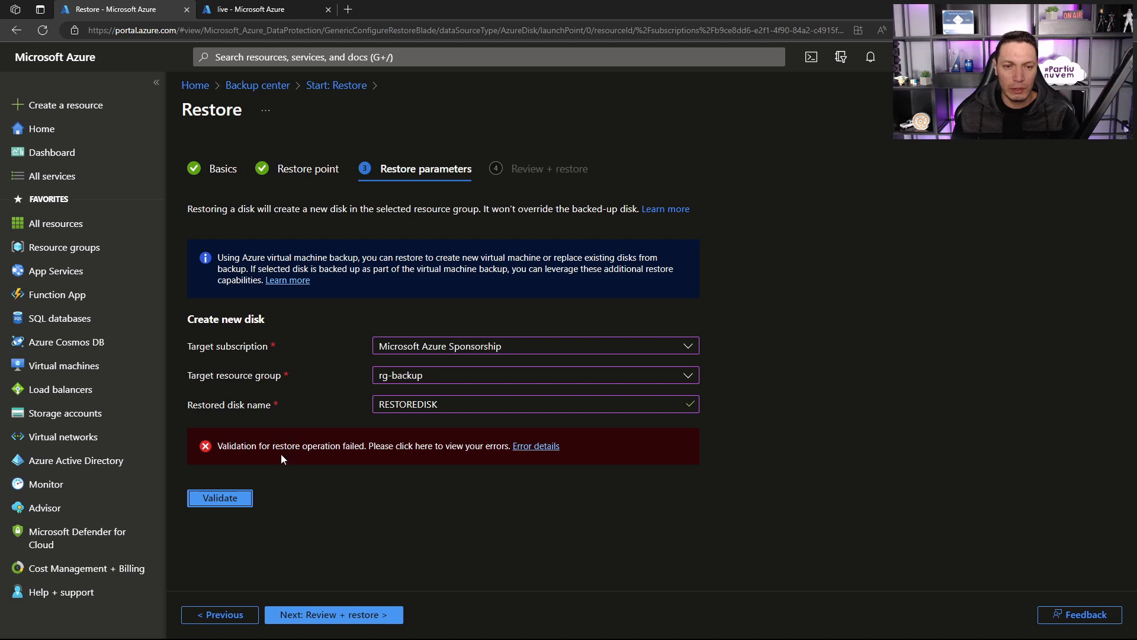
Step: Read the error details of the disk restore validation and validate the restore parameters again
click(527, 450)
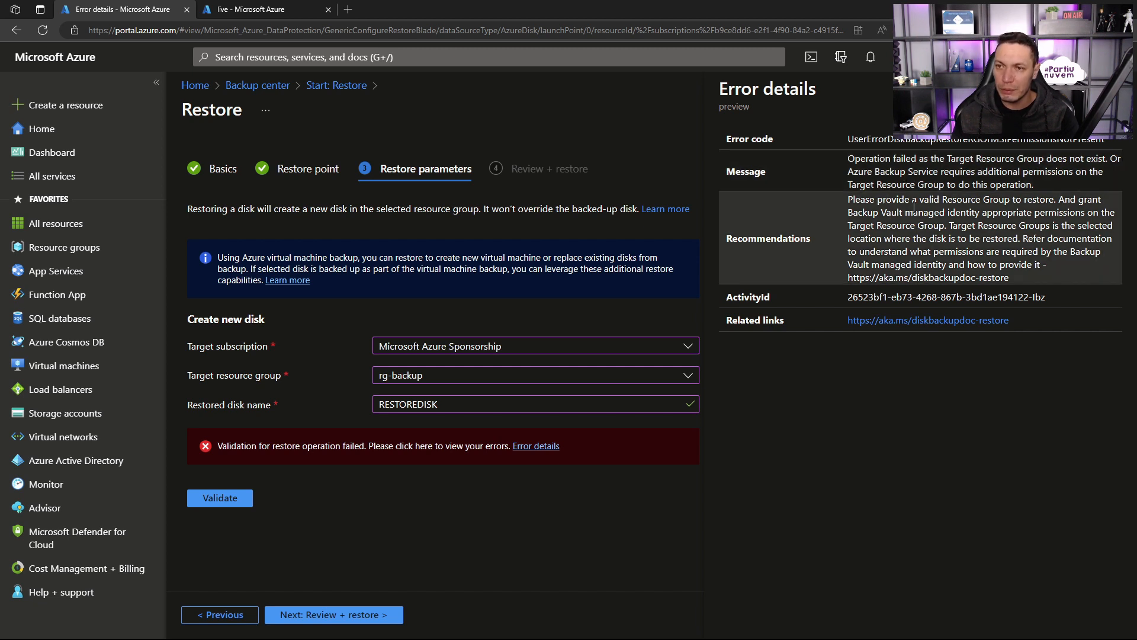
click(1114, 89)
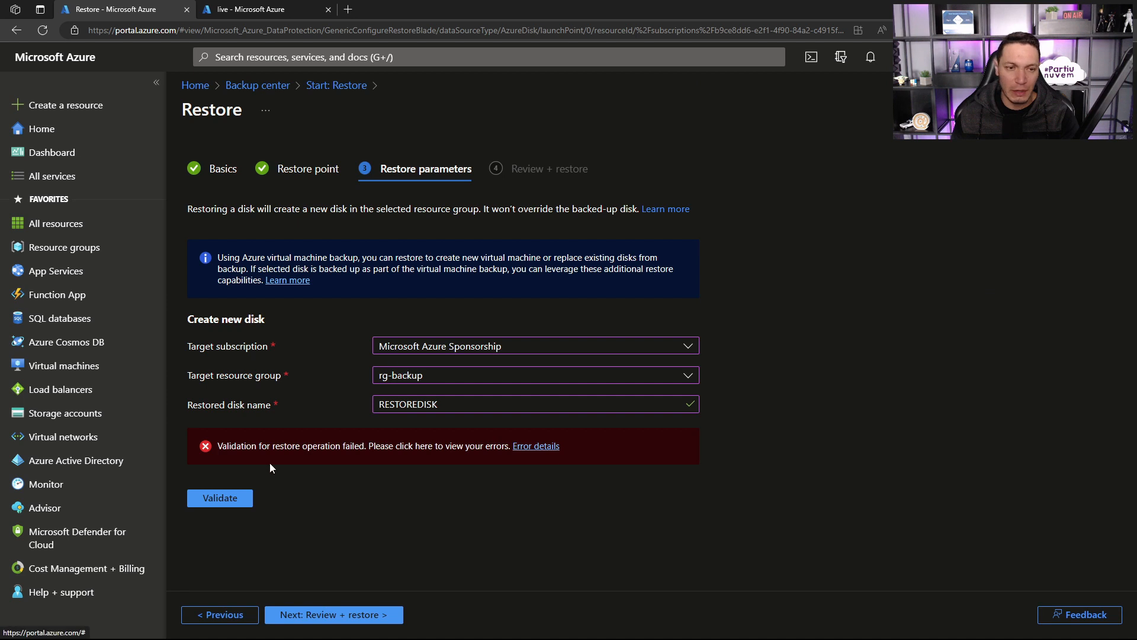
click(230, 498)
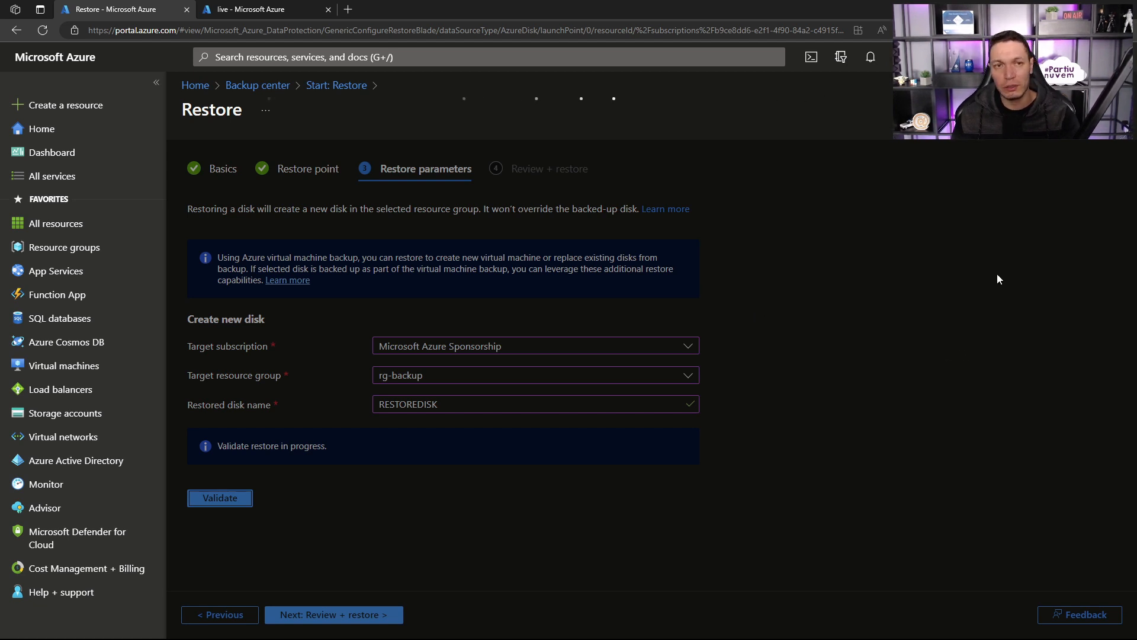
Step: Open Backup center in the other browser tab and filter its overview by the Azure Virtual machines datasource type
click(254, 9)
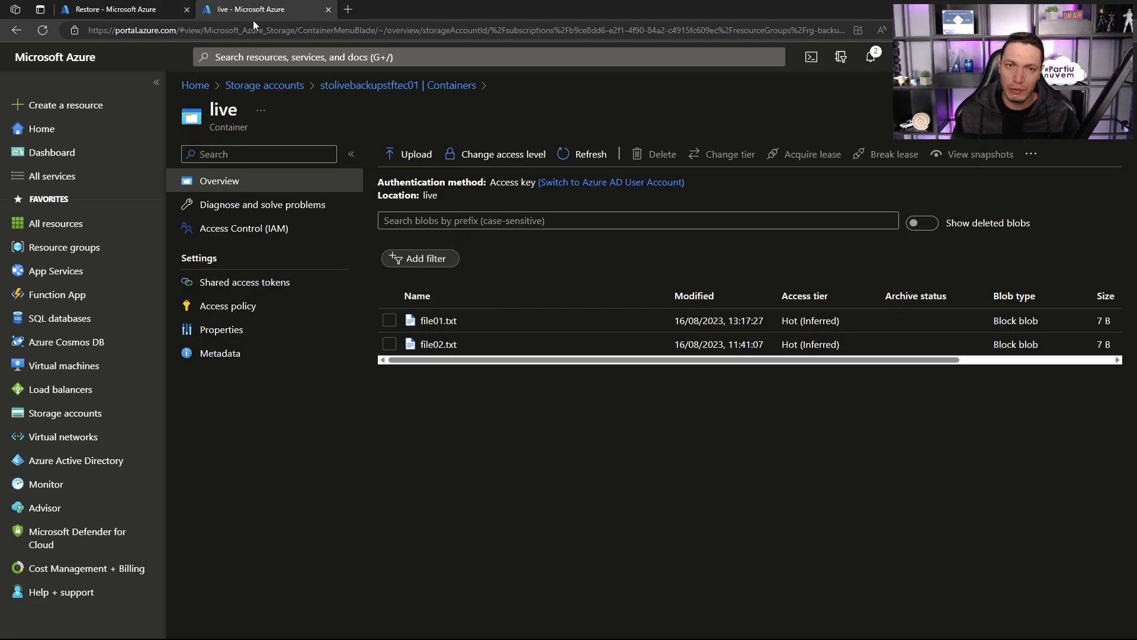
click(274, 58)
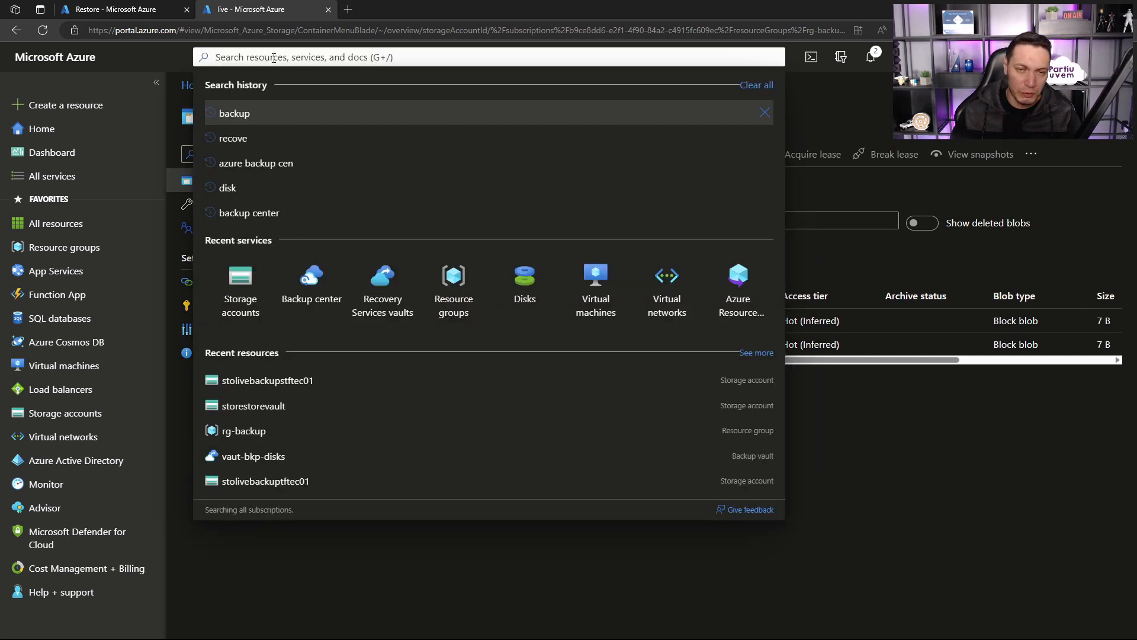
click(305, 277)
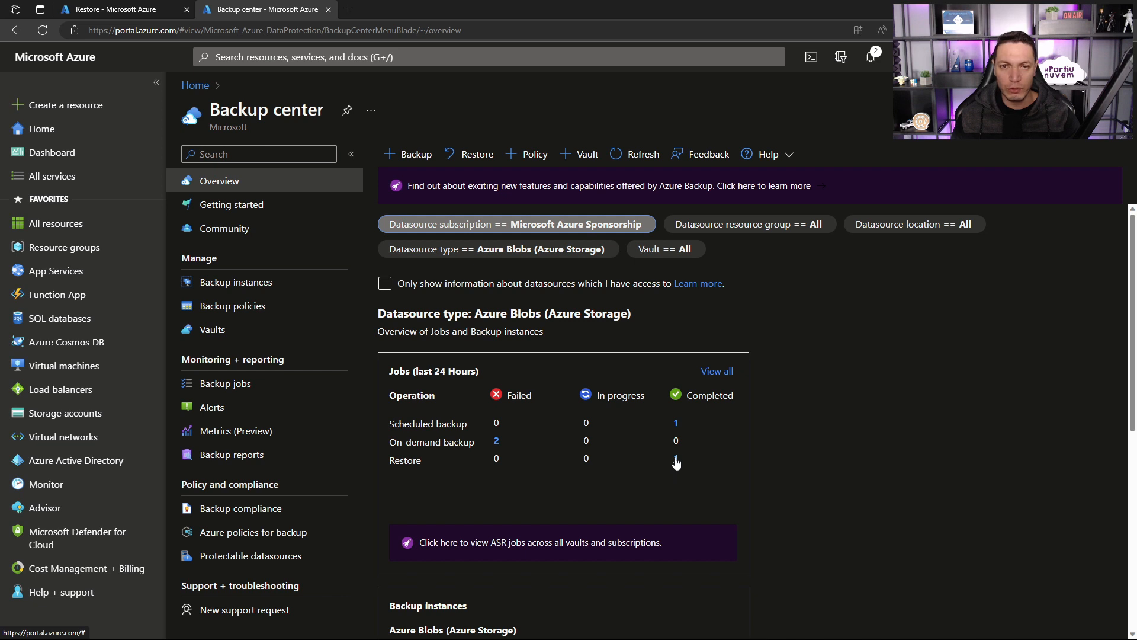
click(510, 252)
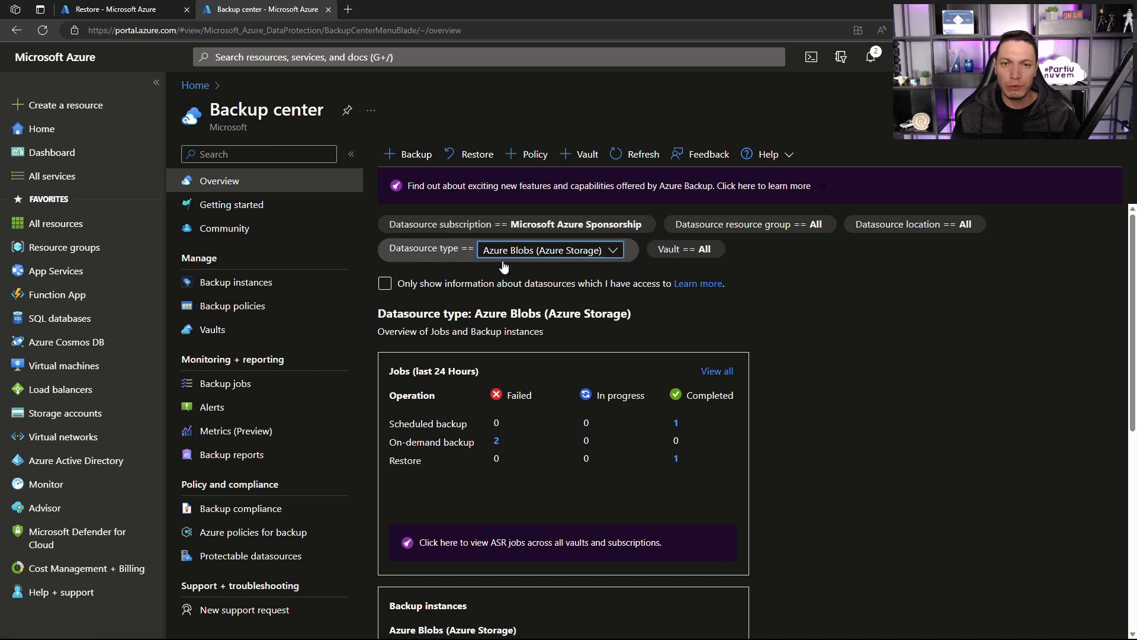
click(503, 261)
click(512, 302)
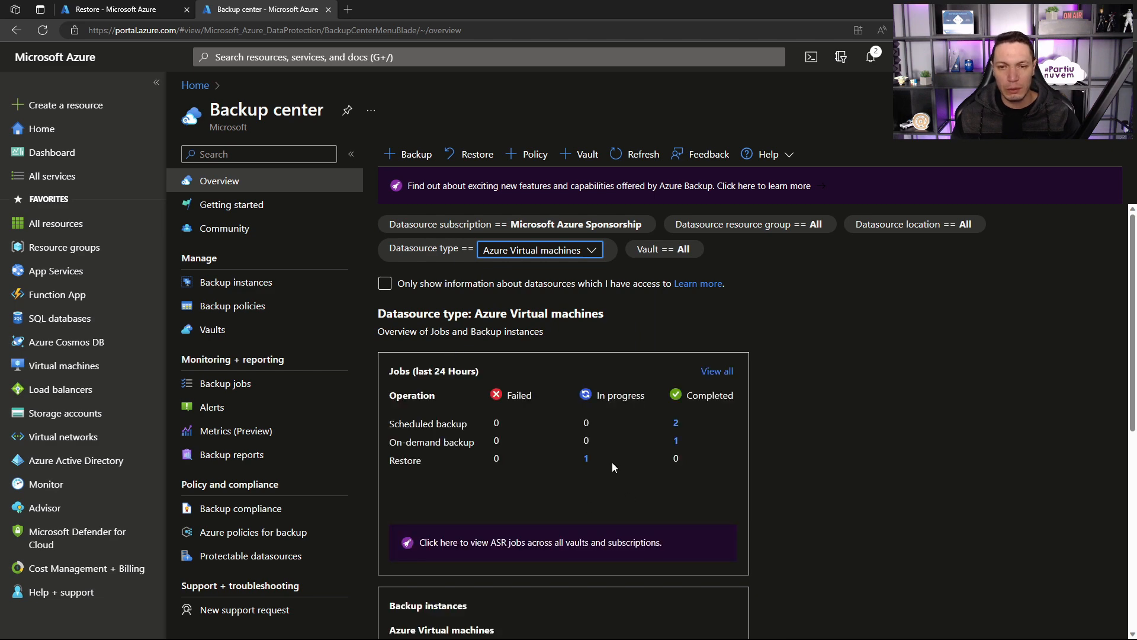
Step: Open the in-progress vm-adds02 restore job and check its progress alongside the disk restore validation
click(587, 459)
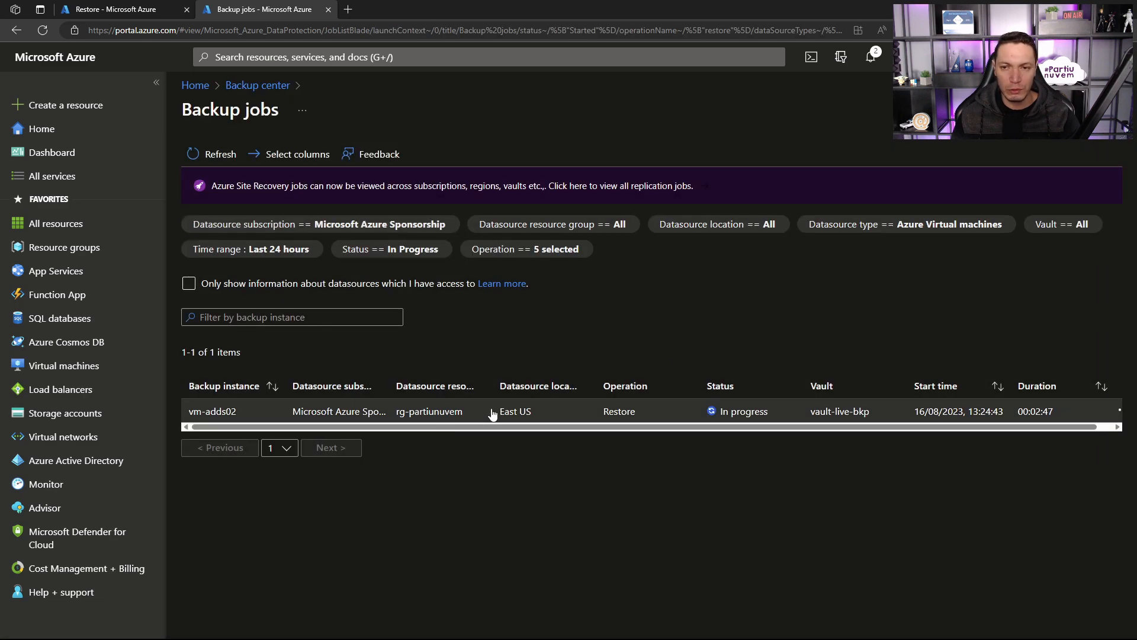
click(492, 410)
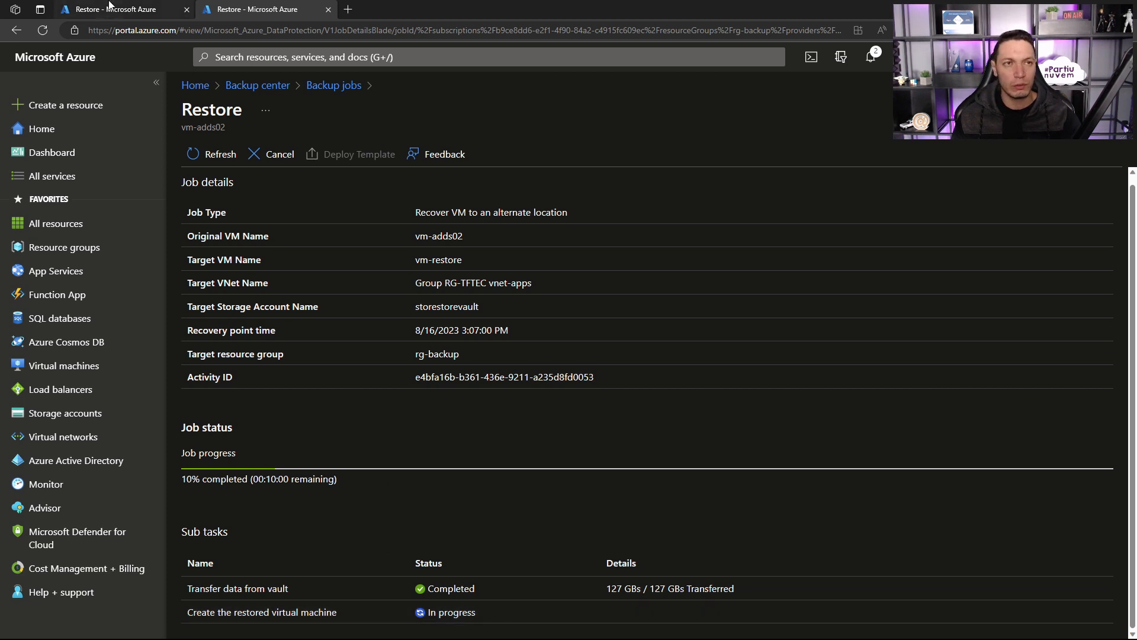
click(109, 10)
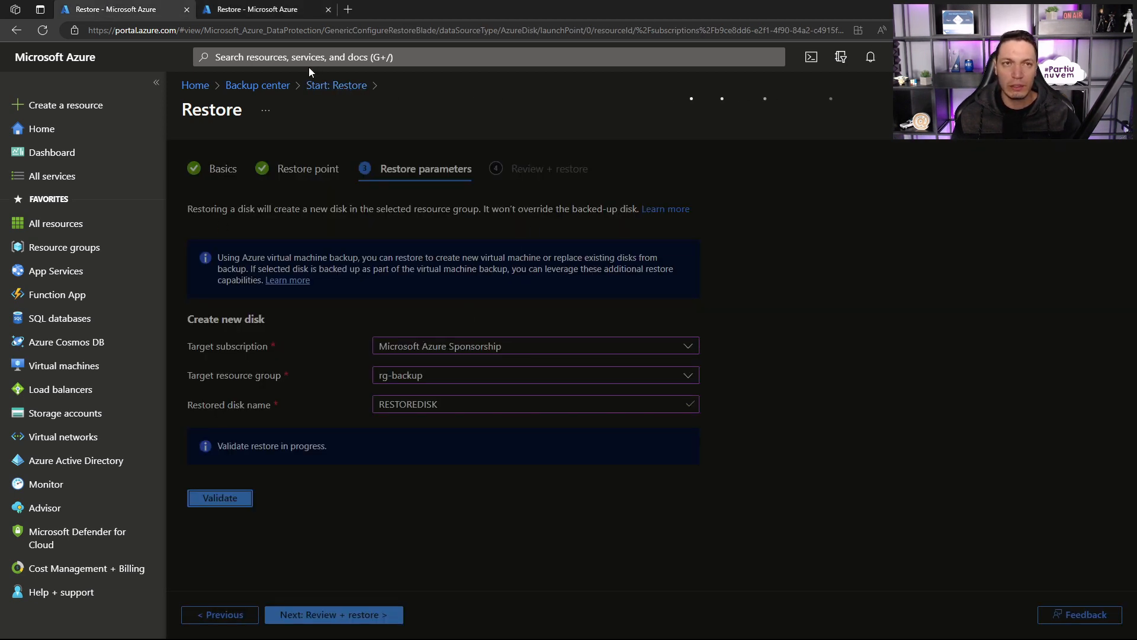
click(283, 11)
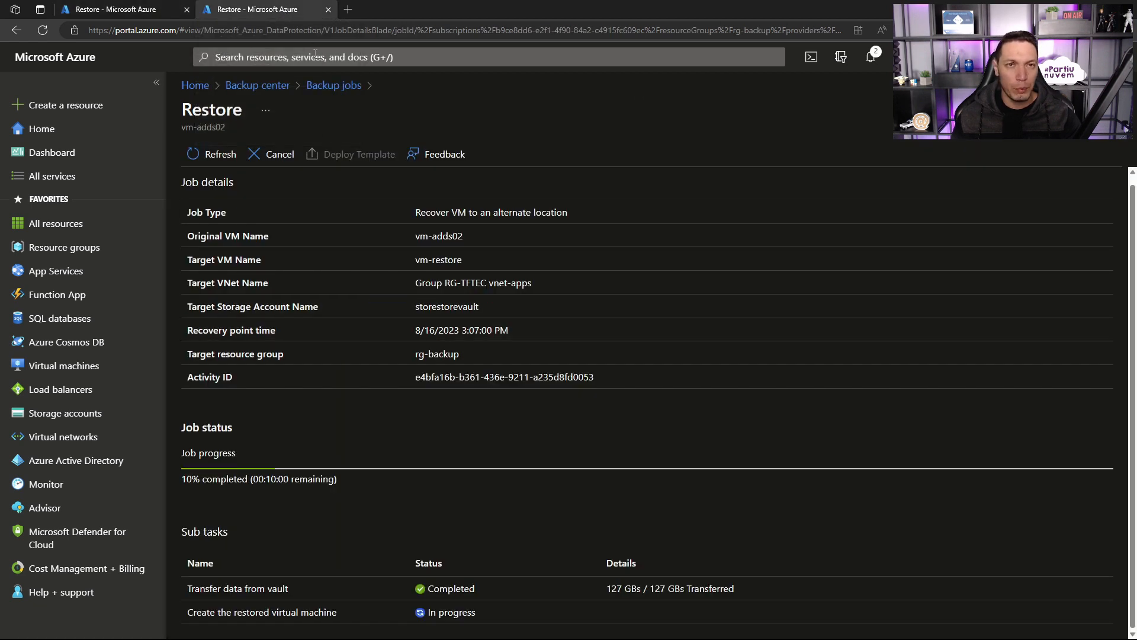
click(131, 8)
click(277, 11)
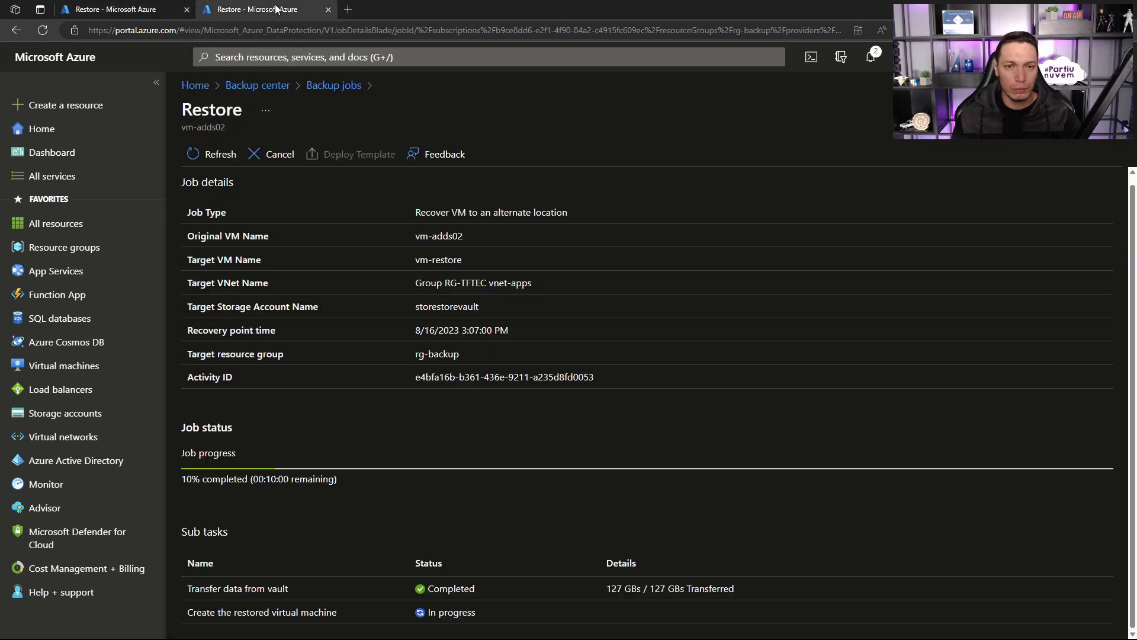
Step: Open the live container in the storestorevault storage account
click(270, 56)
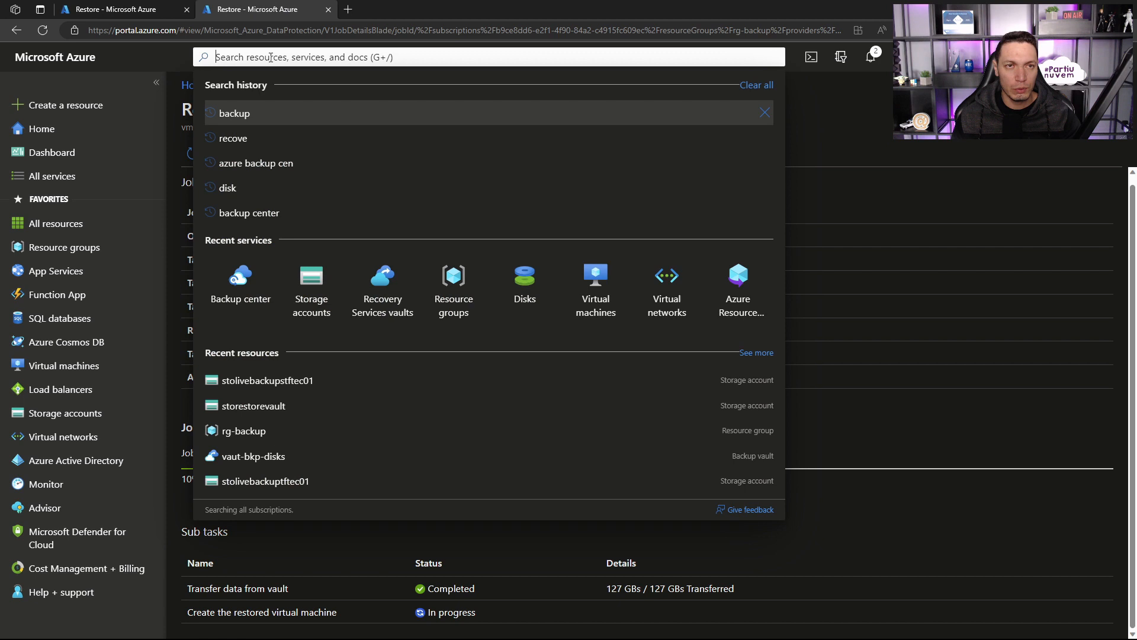
click(313, 274)
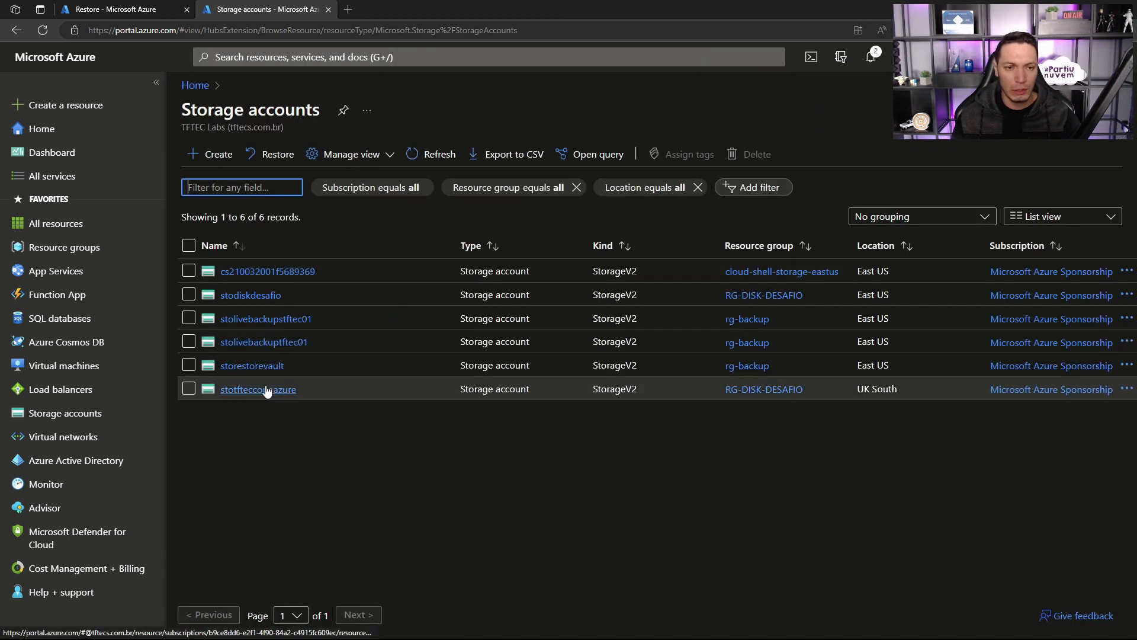
click(265, 367)
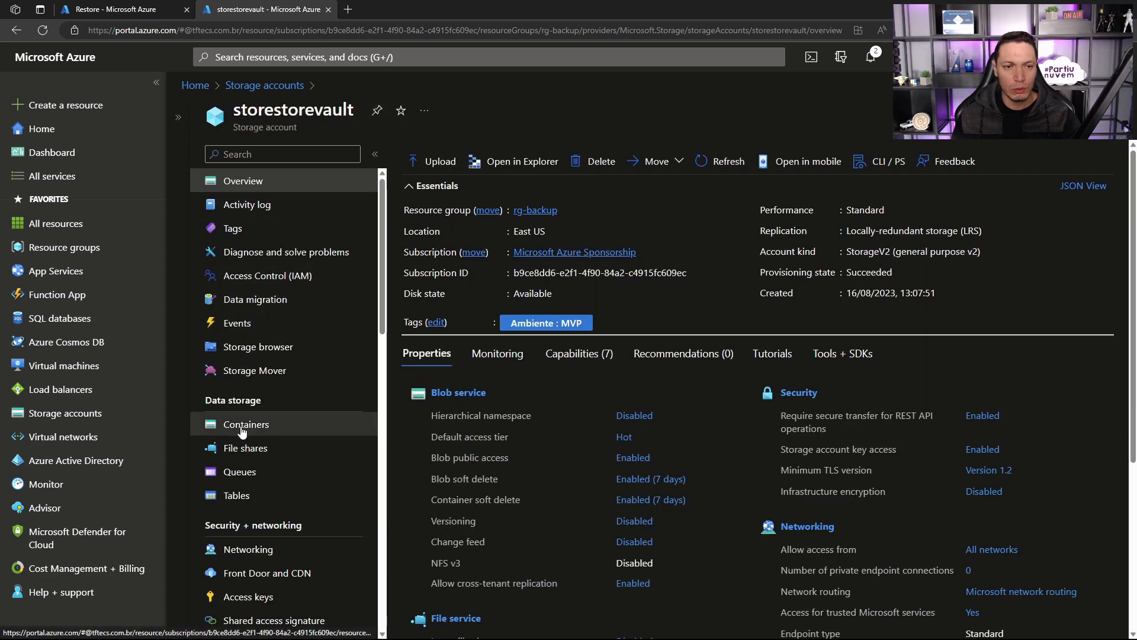
click(243, 423)
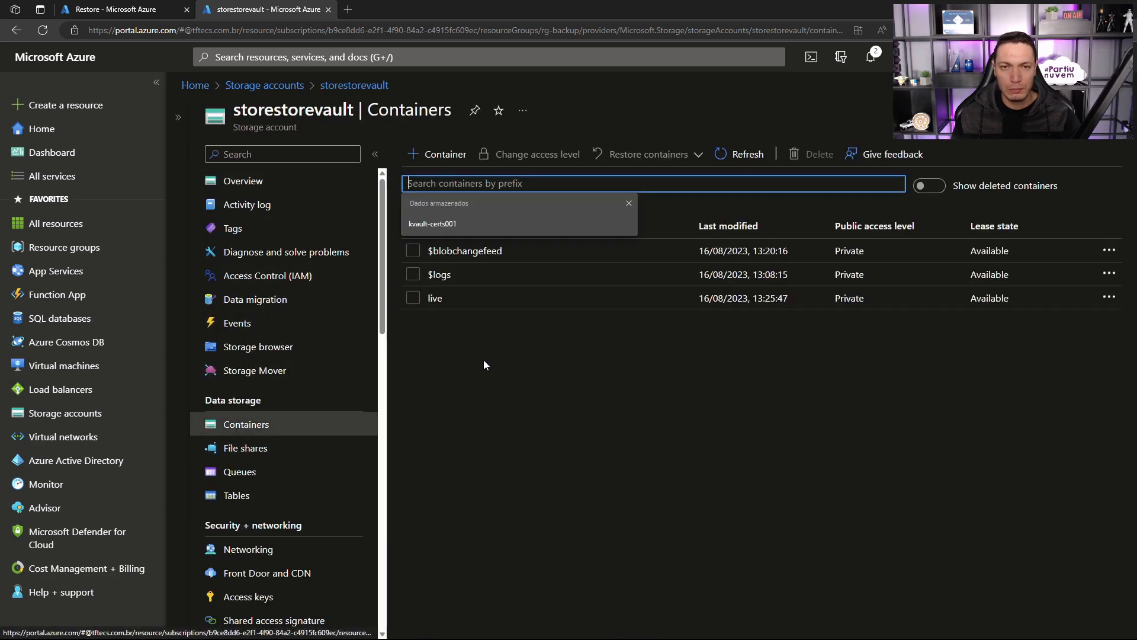
click(436, 300)
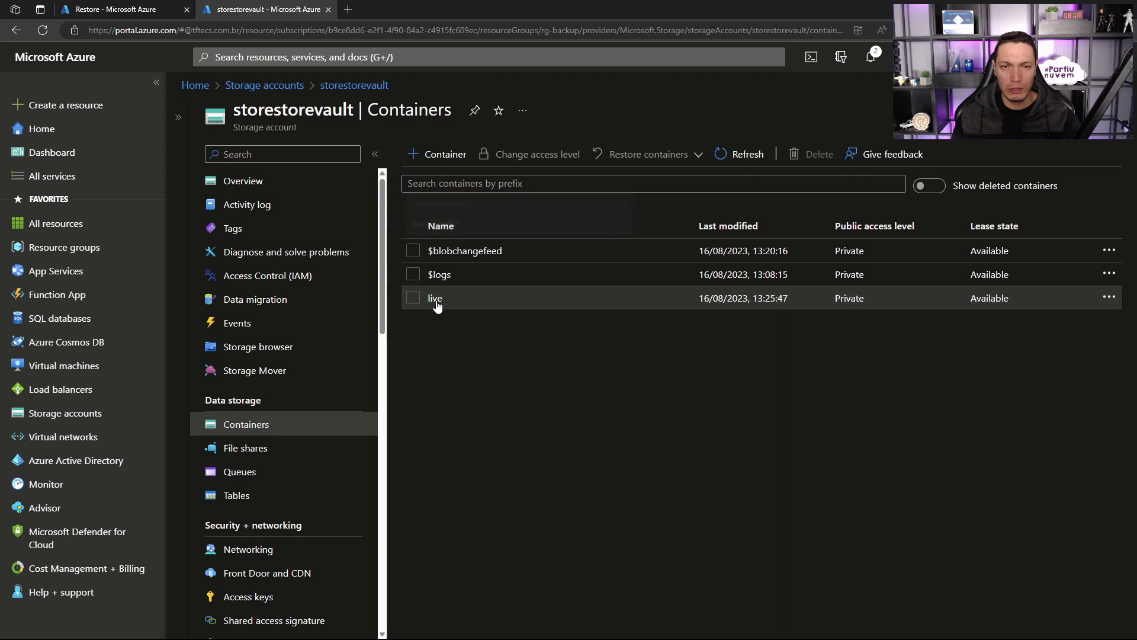
Step: Inspect the restored file01.txt blob's content and its version history, and close the blob
click(438, 323)
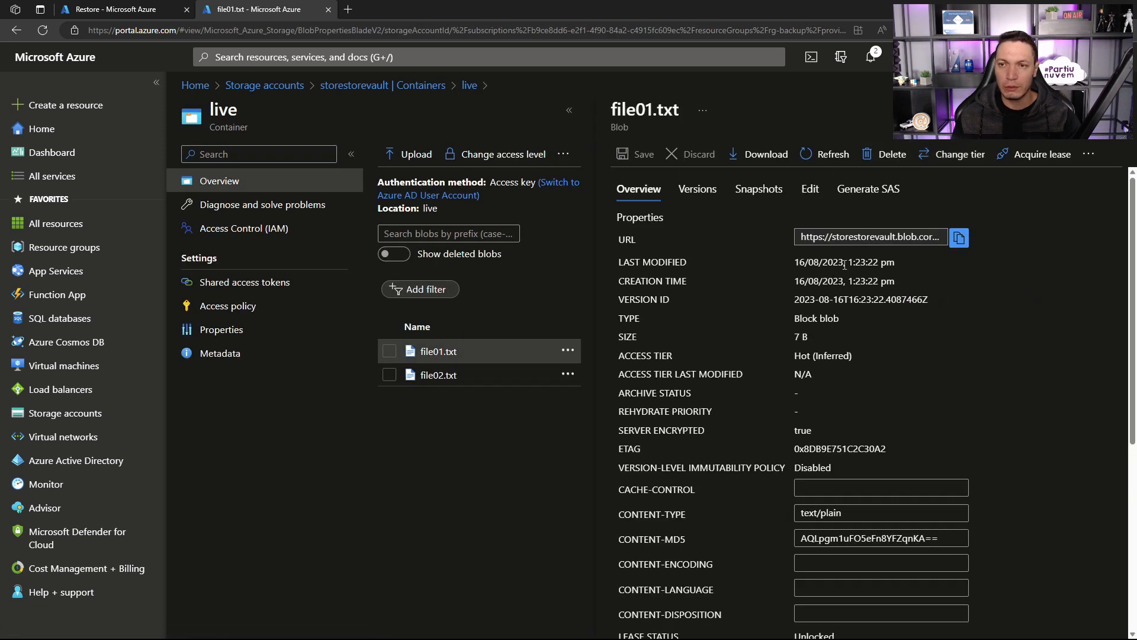
click(810, 189)
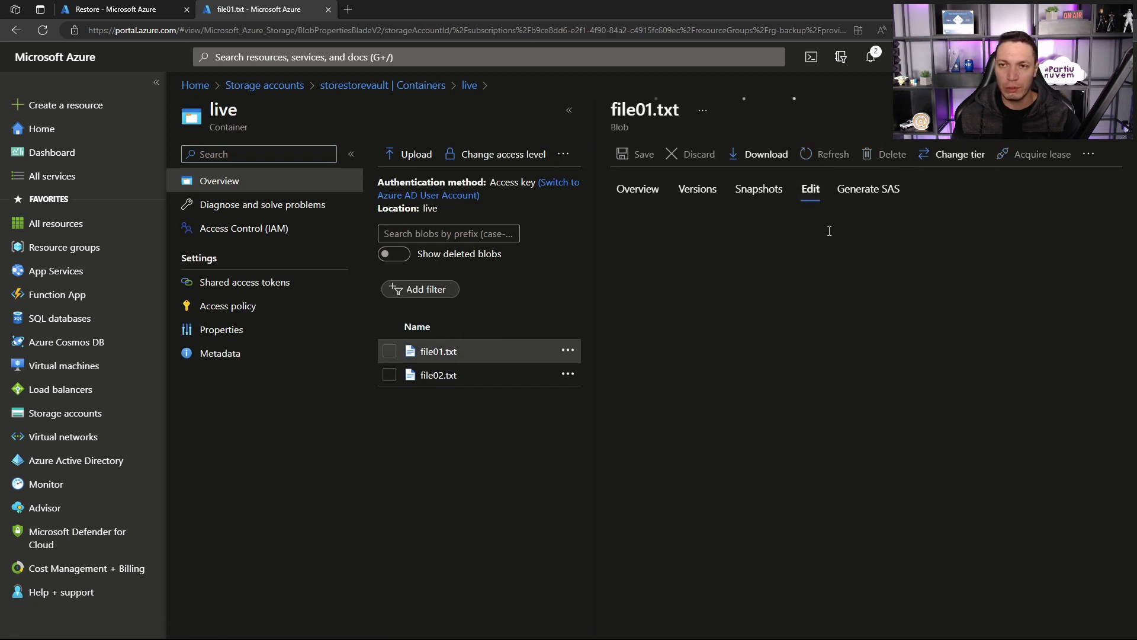
click(698, 190)
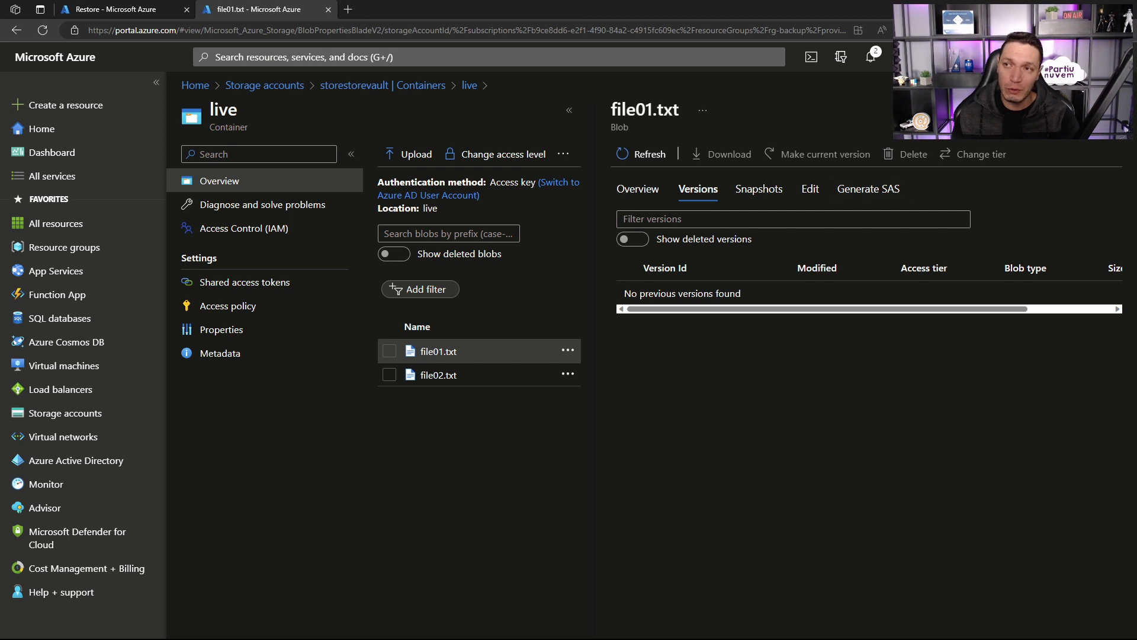
click(1114, 110)
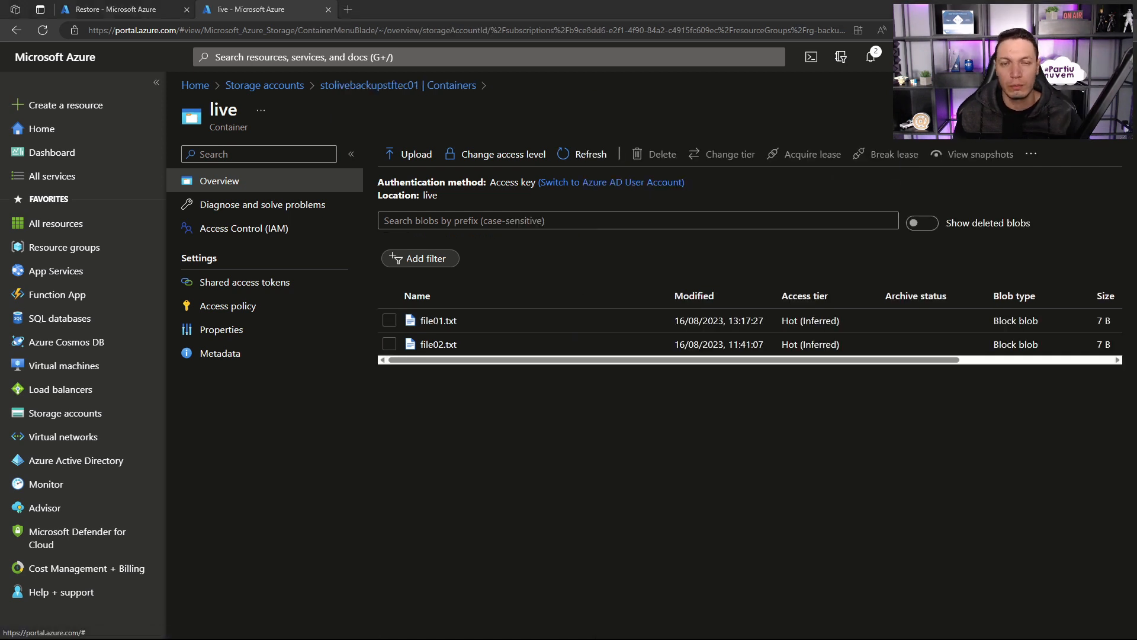
Step: Return to the RESTOREDISK.VHD restore and examine the validation error's message and recommendations about resource group permissions
click(149, 5)
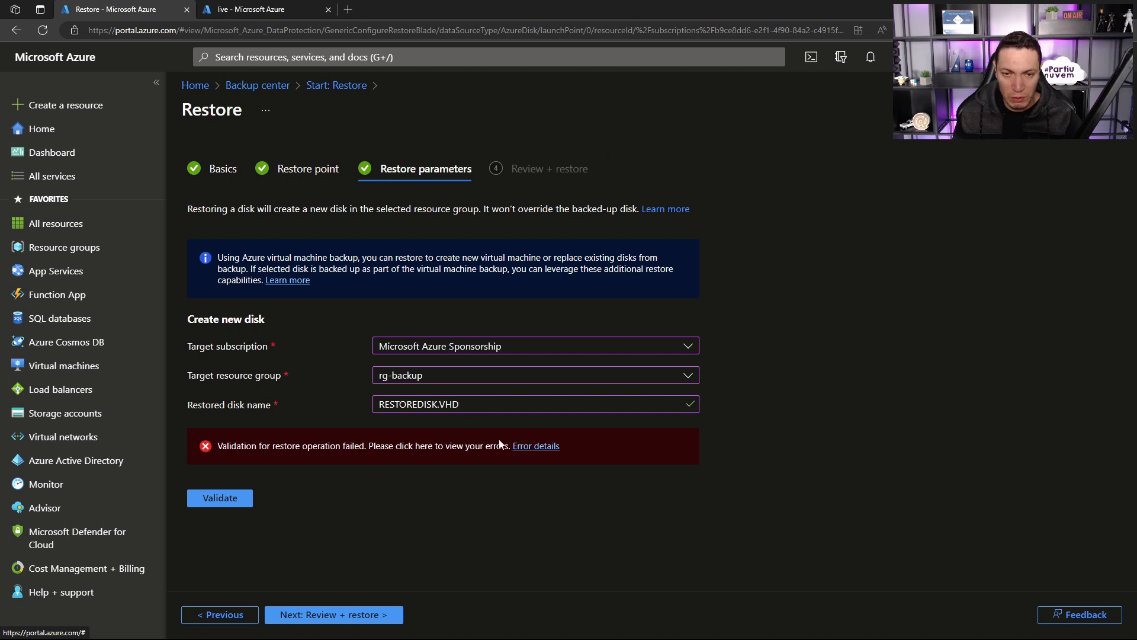
click(532, 448)
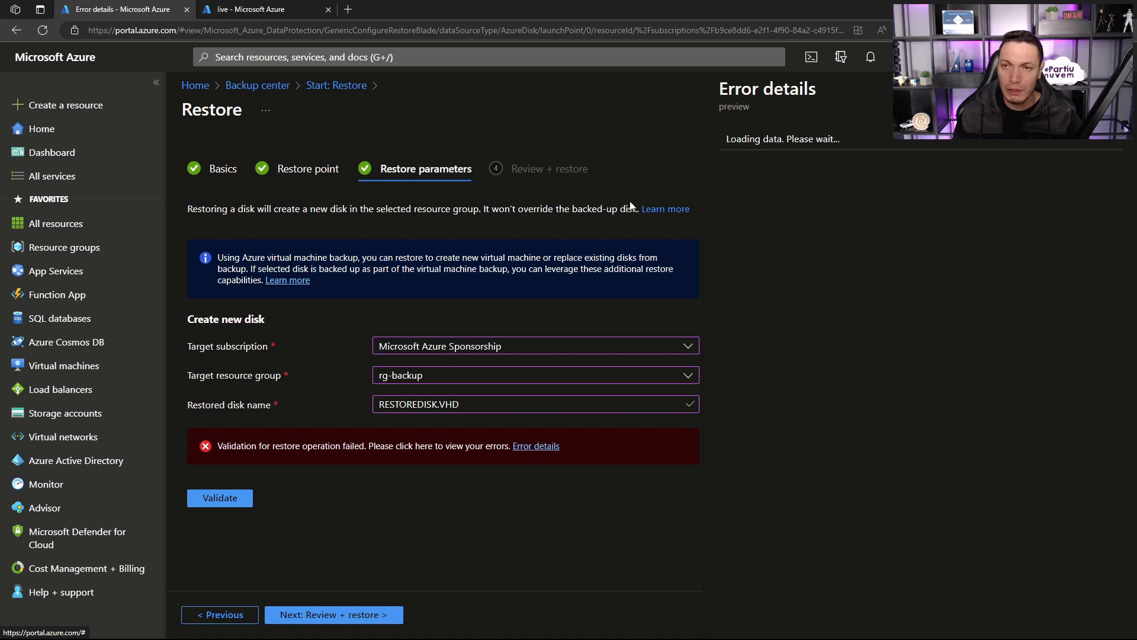
drag(867, 138, 1013, 173)
click(1014, 175)
drag(854, 199, 919, 199)
drag(1008, 204, 977, 214)
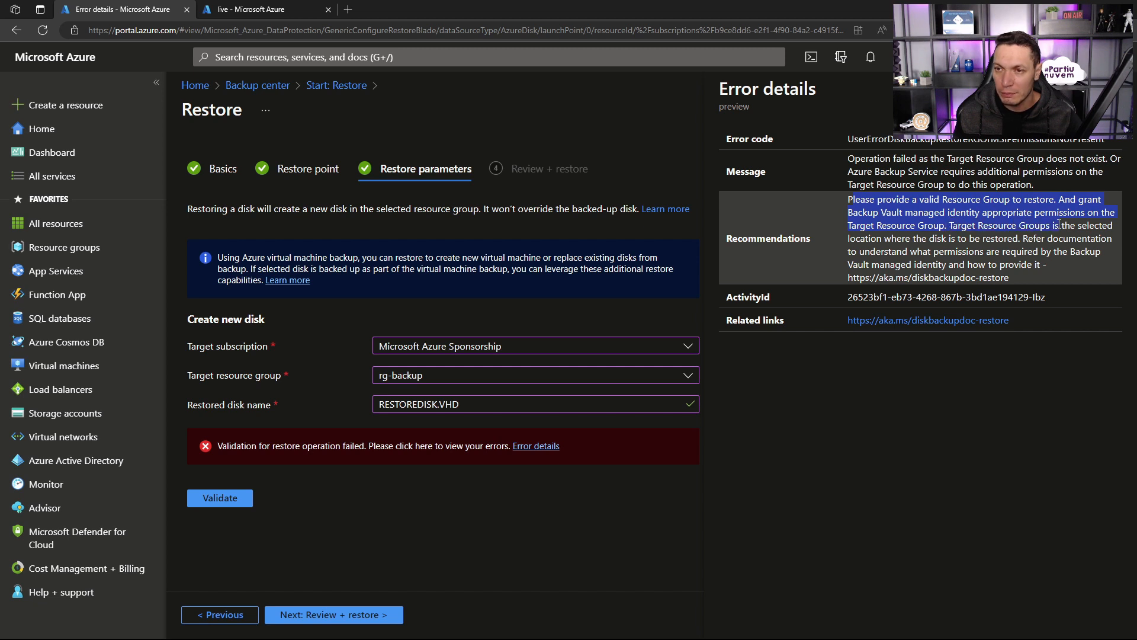
drag(923, 238, 942, 238)
drag(1013, 239, 1017, 238)
drag(911, 278, 944, 277)
click(920, 237)
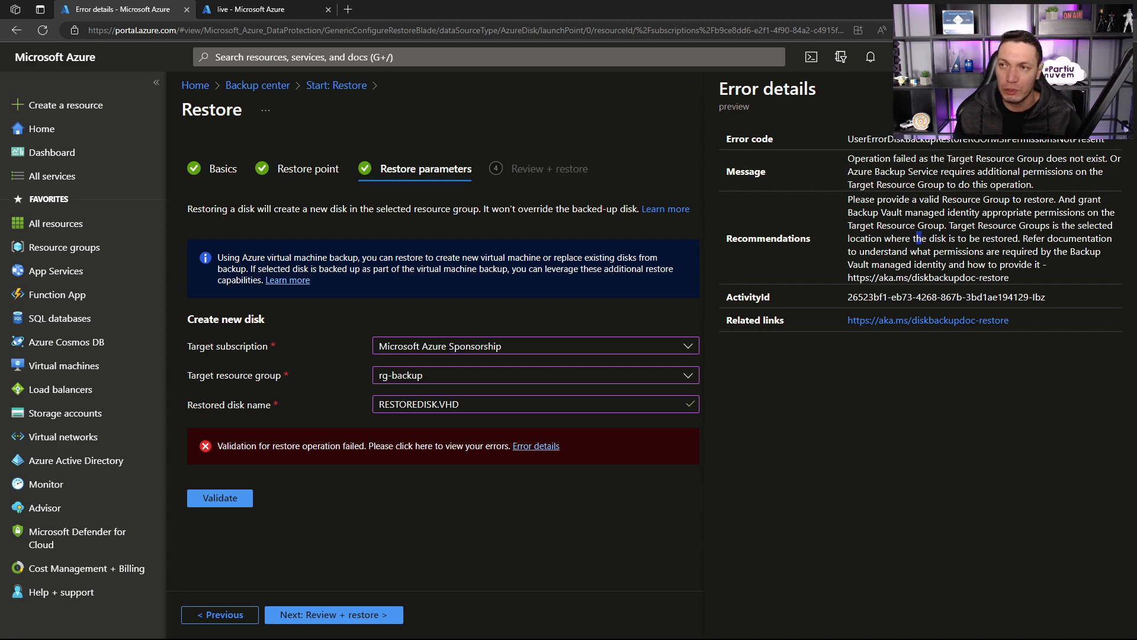
key(Escape)
Step: Search the portal for VAULT in the other browser tab and open the vaut-bkp-disks backup vault
click(297, 10)
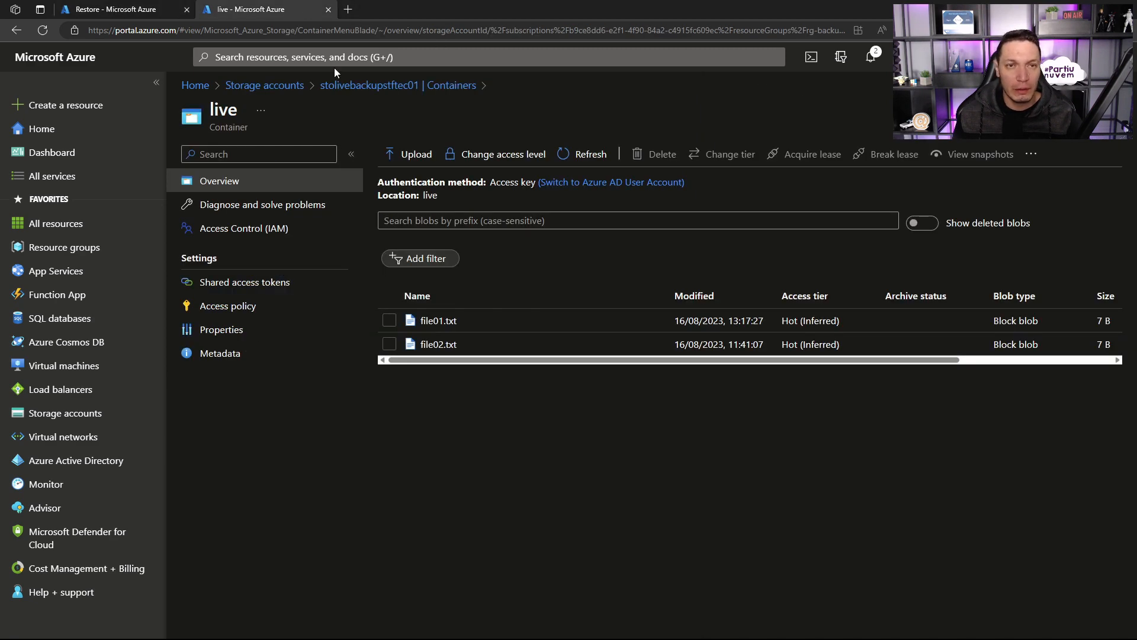
click(367, 55)
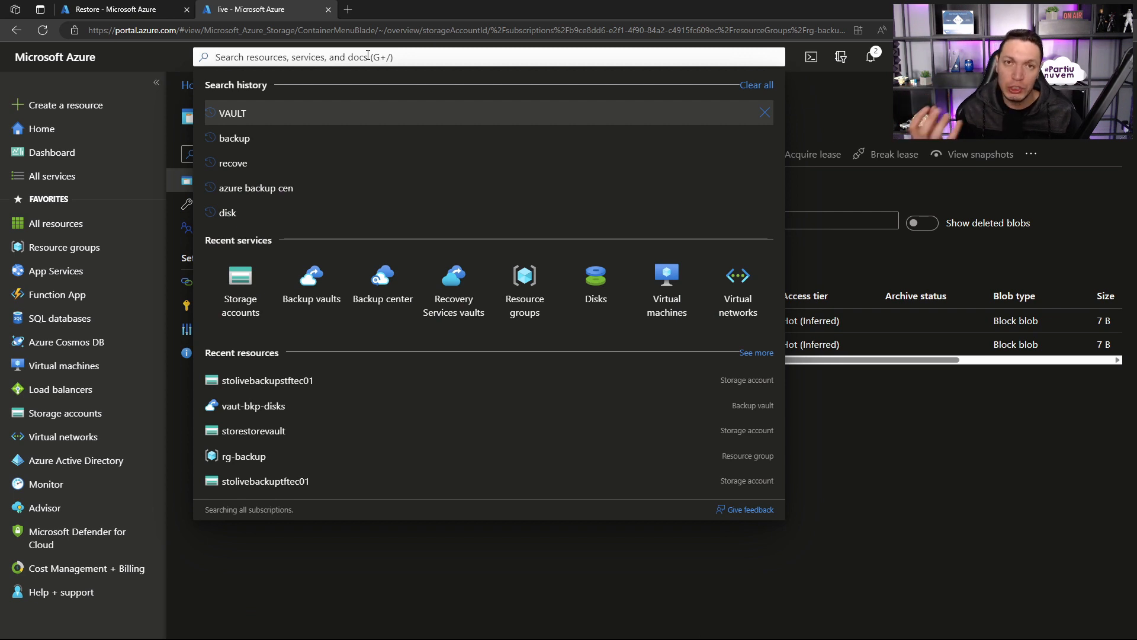
text(VAULT)
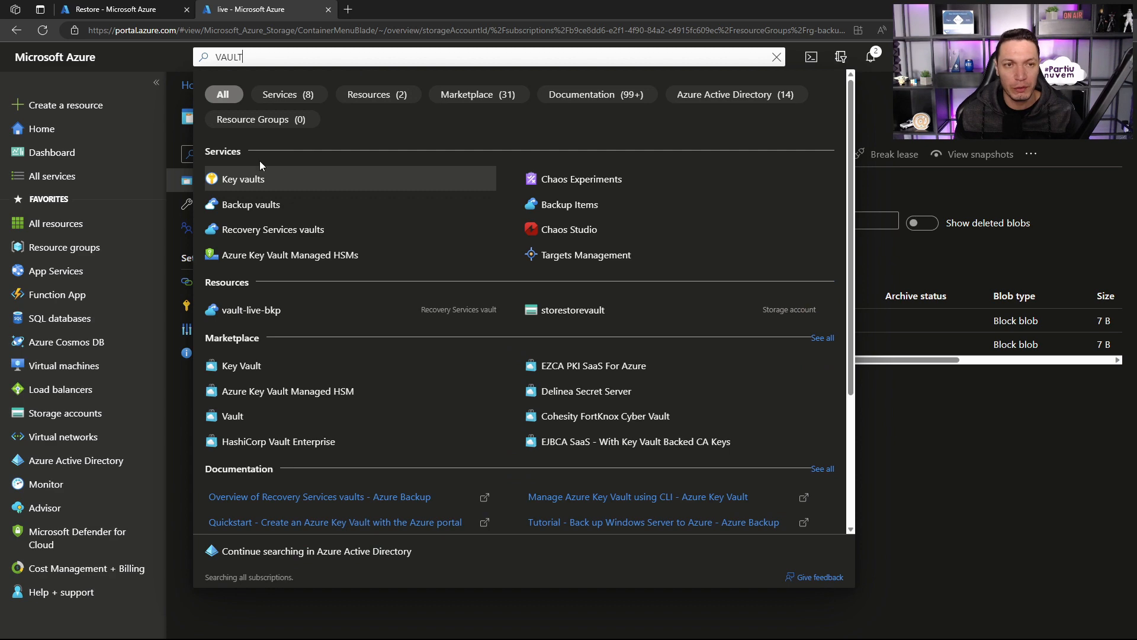
click(251, 204)
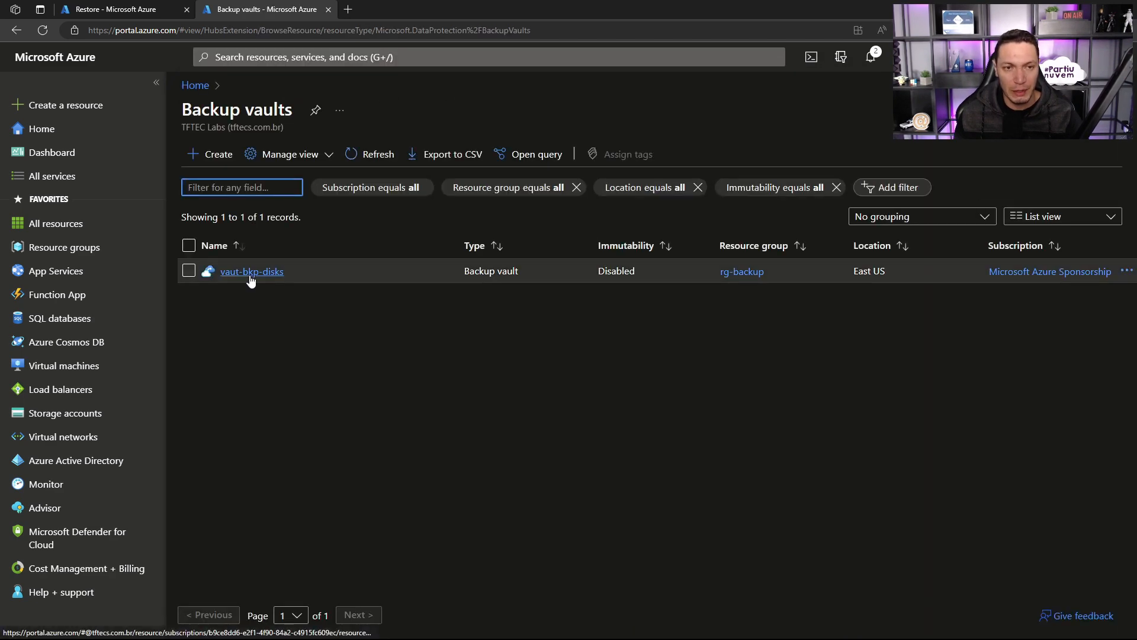
click(249, 272)
click(377, 111)
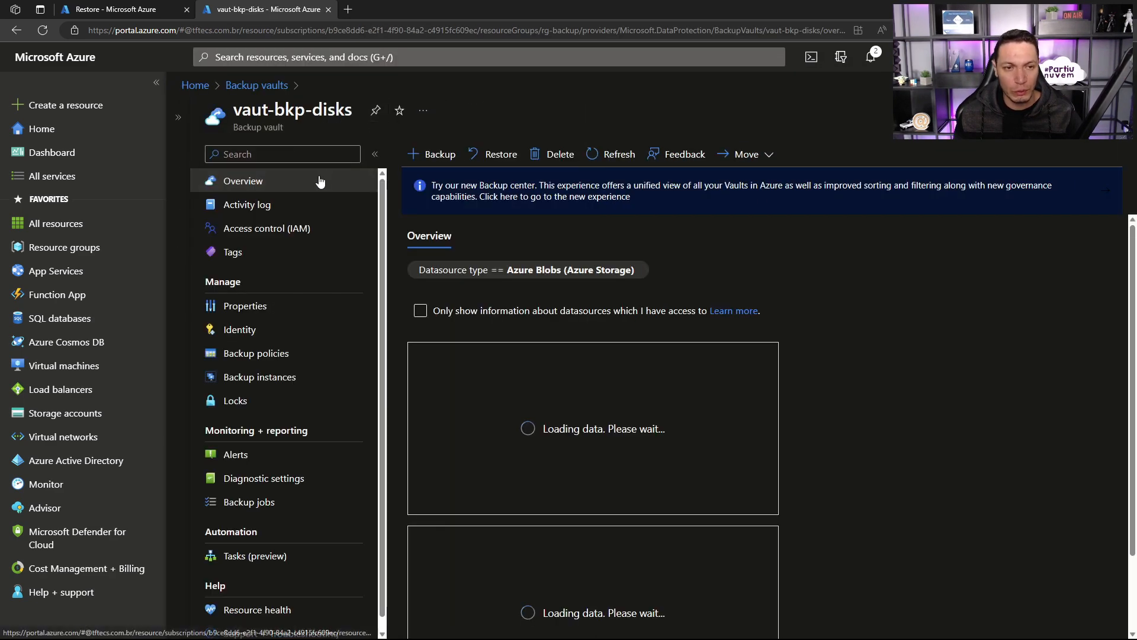
Step: Begin a new Azure role assignment for the vaut-bkp-disks managed identity, scoped to the rg-backup resource group
click(249, 328)
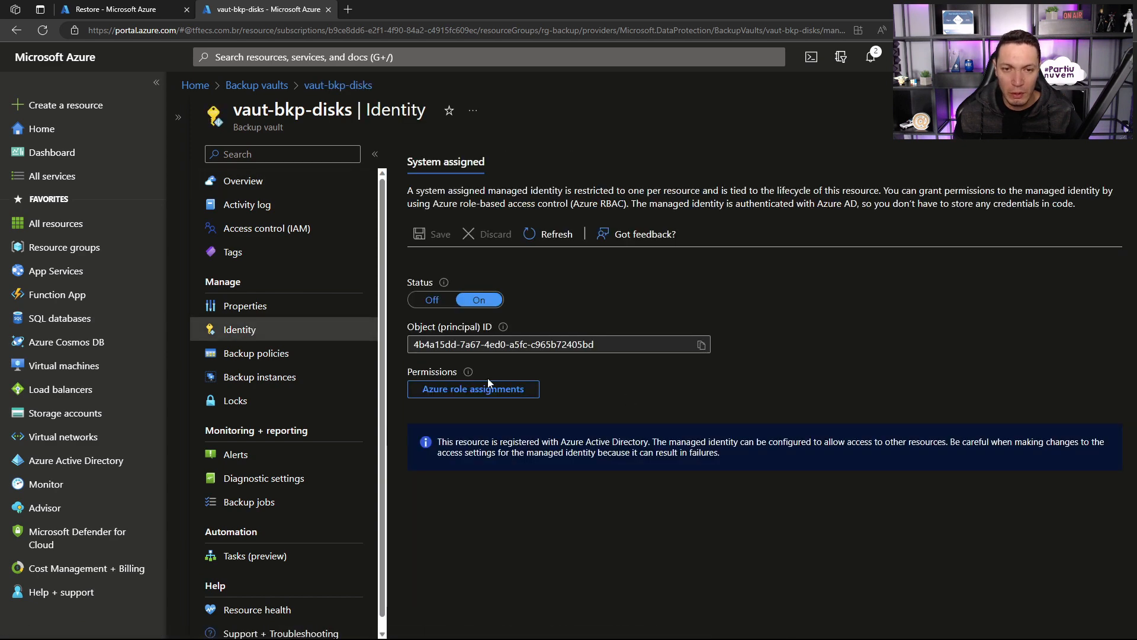
click(456, 388)
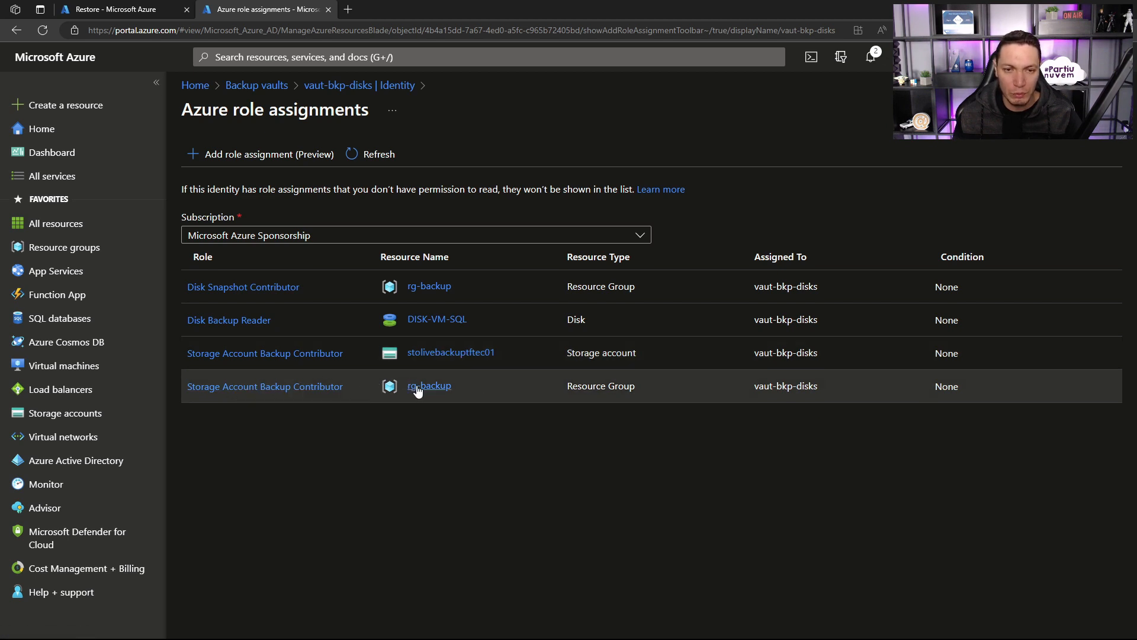
click(273, 158)
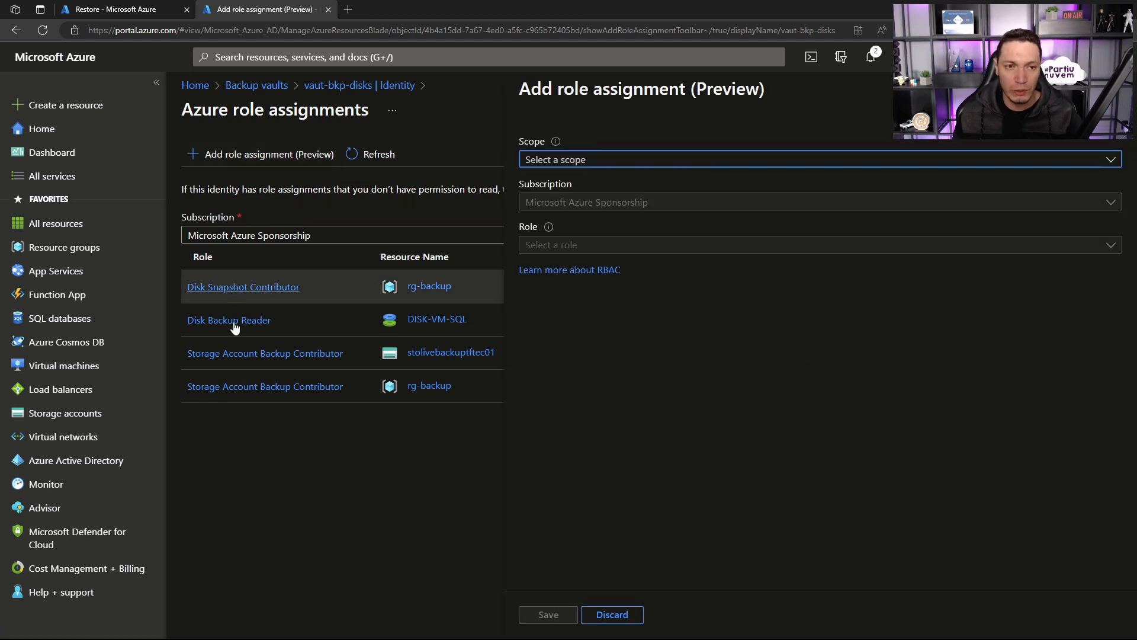
click(557, 163)
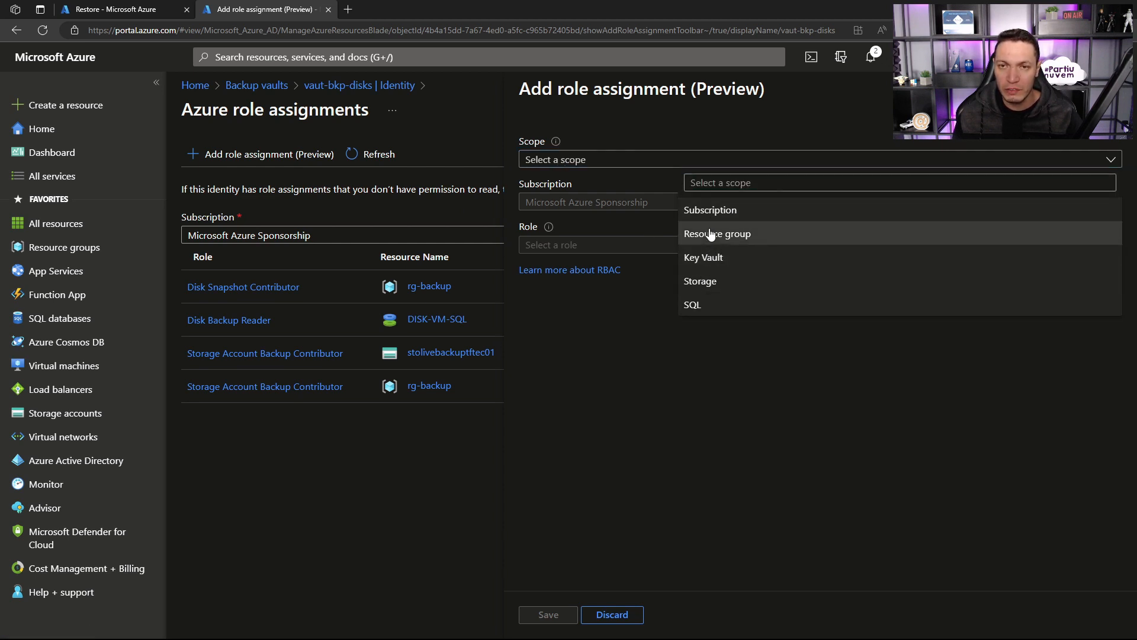
click(711, 235)
click(564, 247)
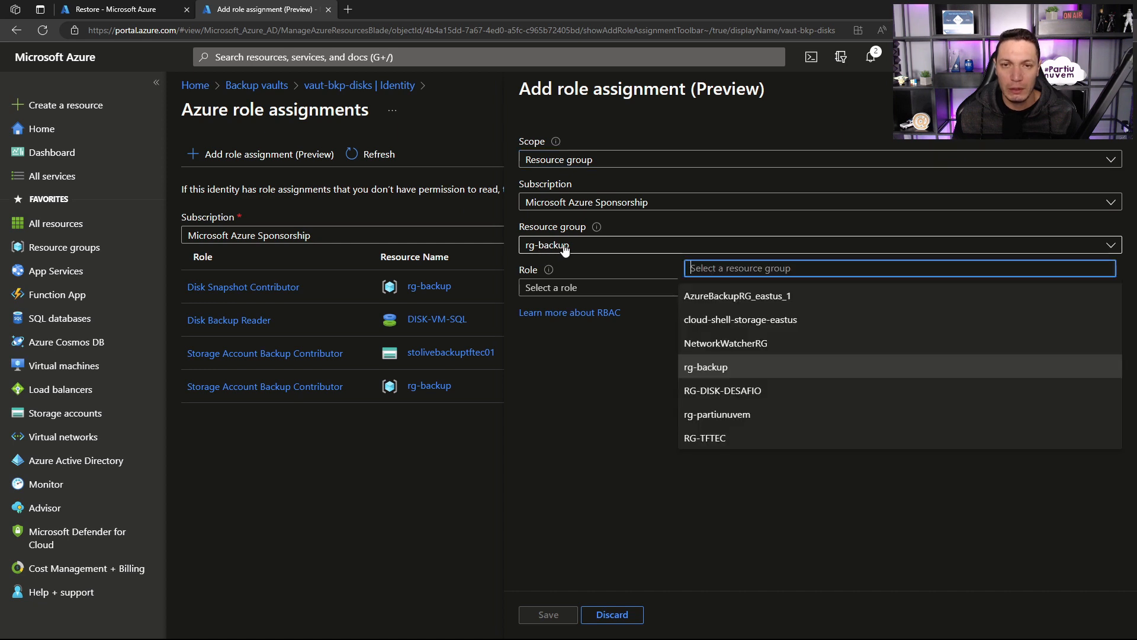
click(564, 248)
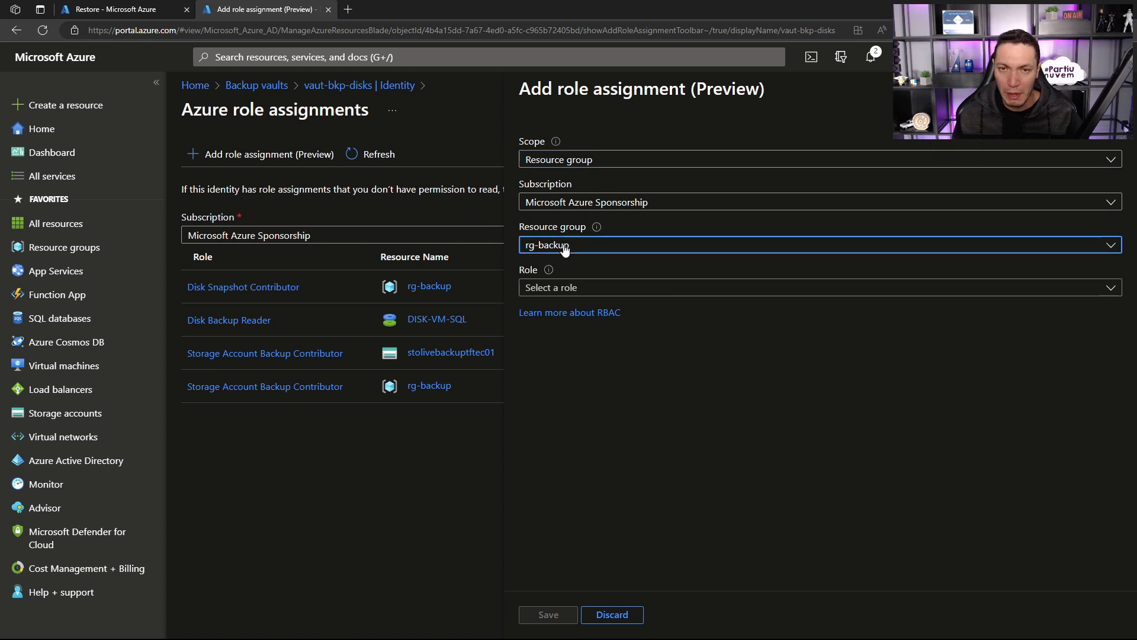
Step: Choose the Disk Restore Operator role for the assignment and save it
click(578, 289)
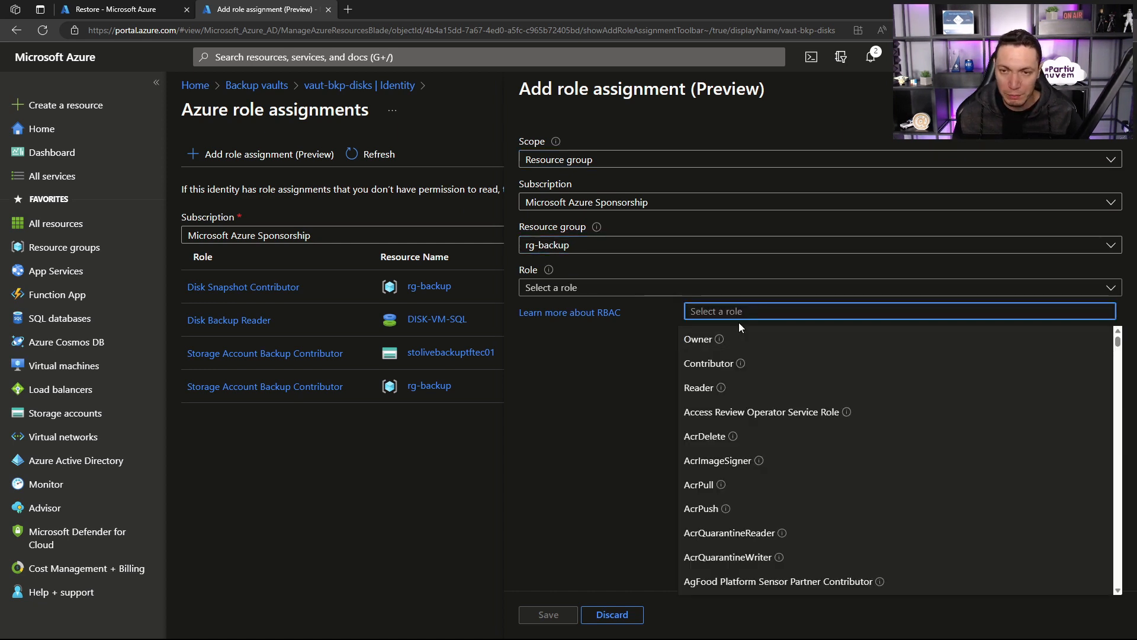
text(DISK)
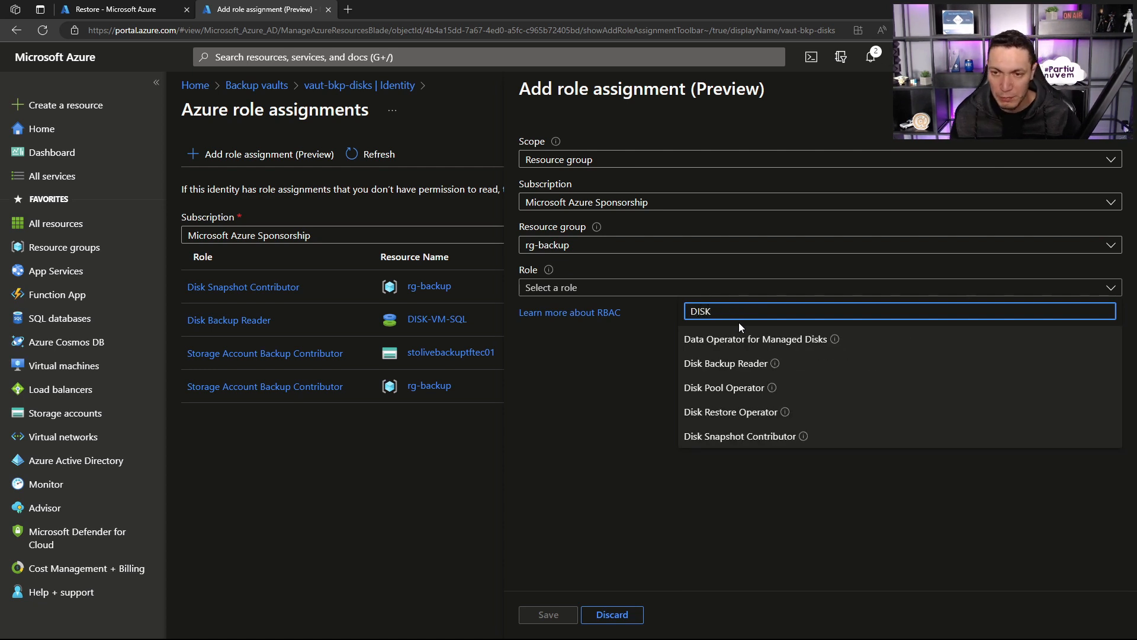
click(723, 416)
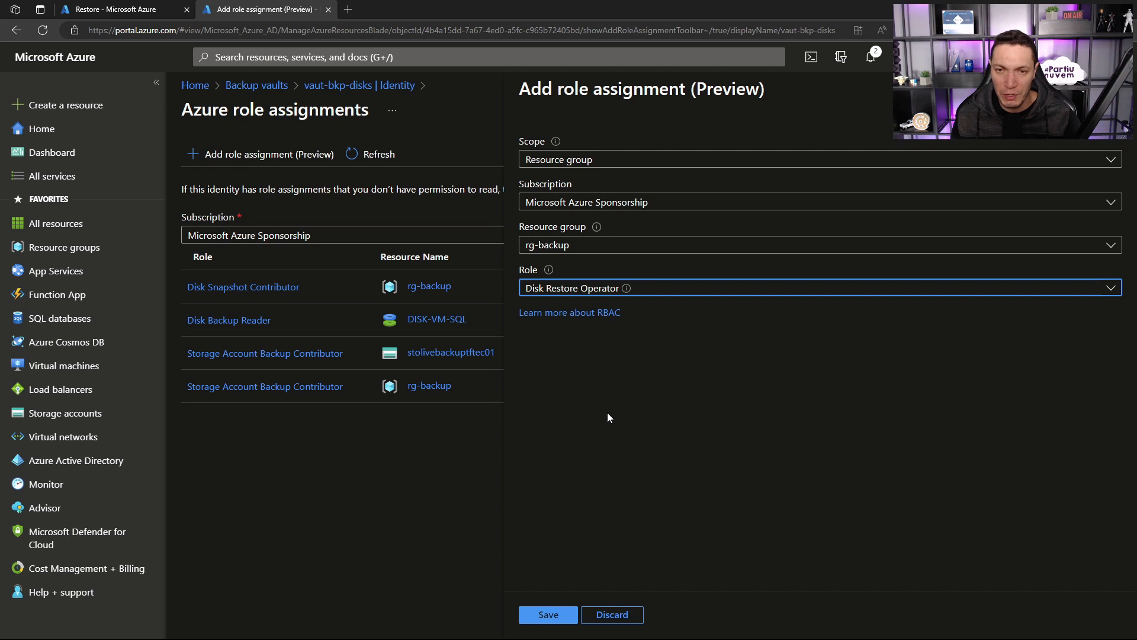
click(551, 615)
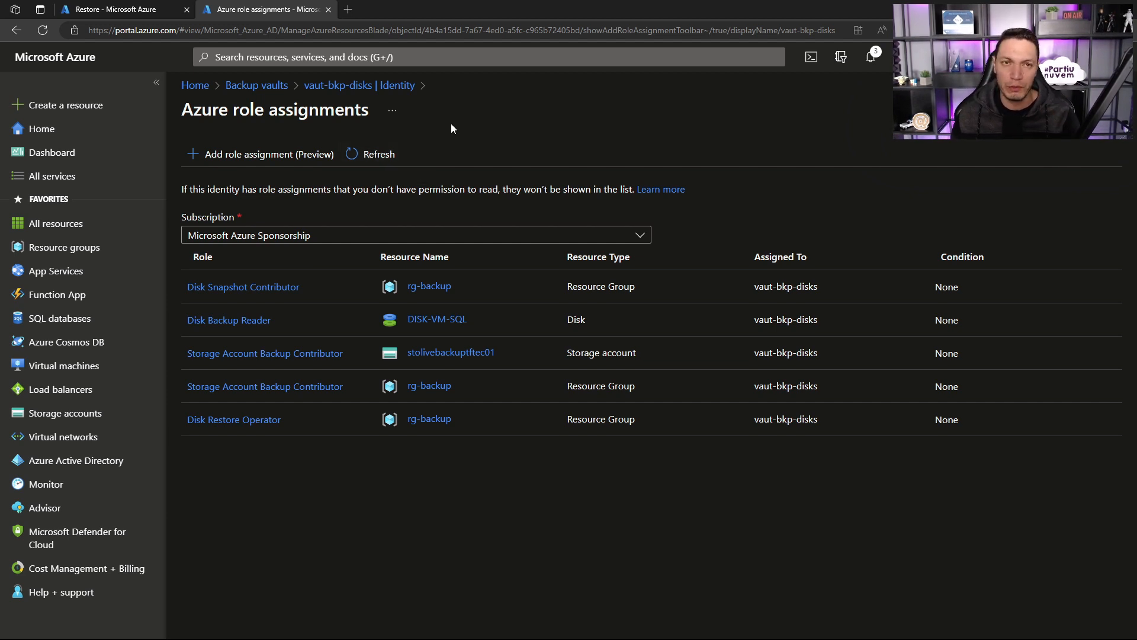
Step: Reopen the vault identity's role assignments, review the Disk Backup Reader entry, and return to the disk restore in the other browser tab
click(358, 86)
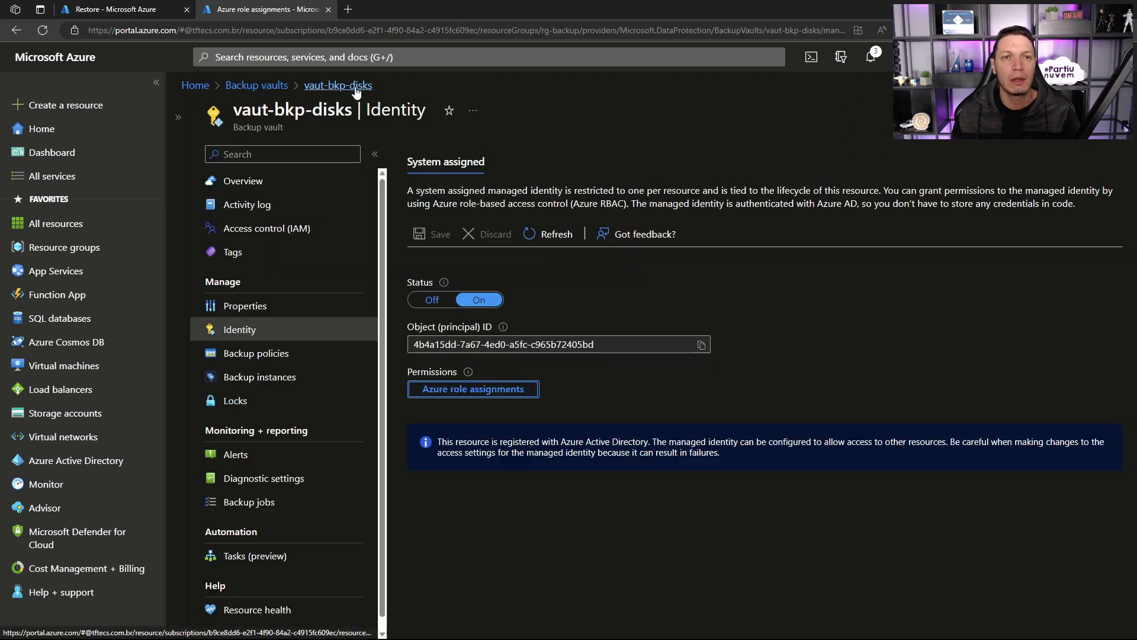
click(465, 391)
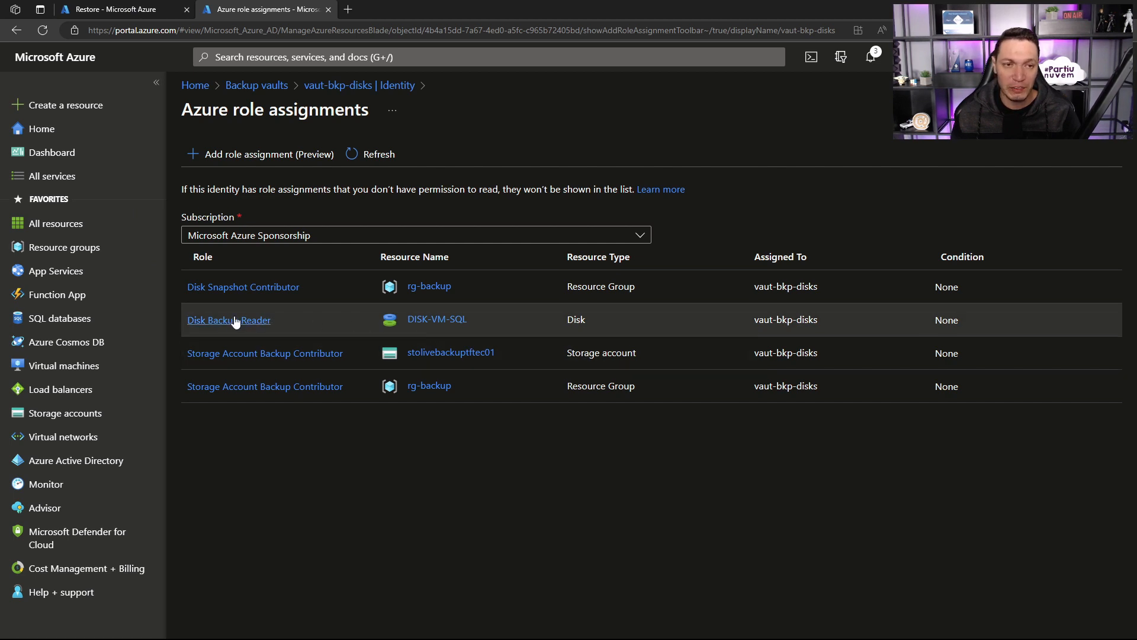
drag(183, 318, 159, 12)
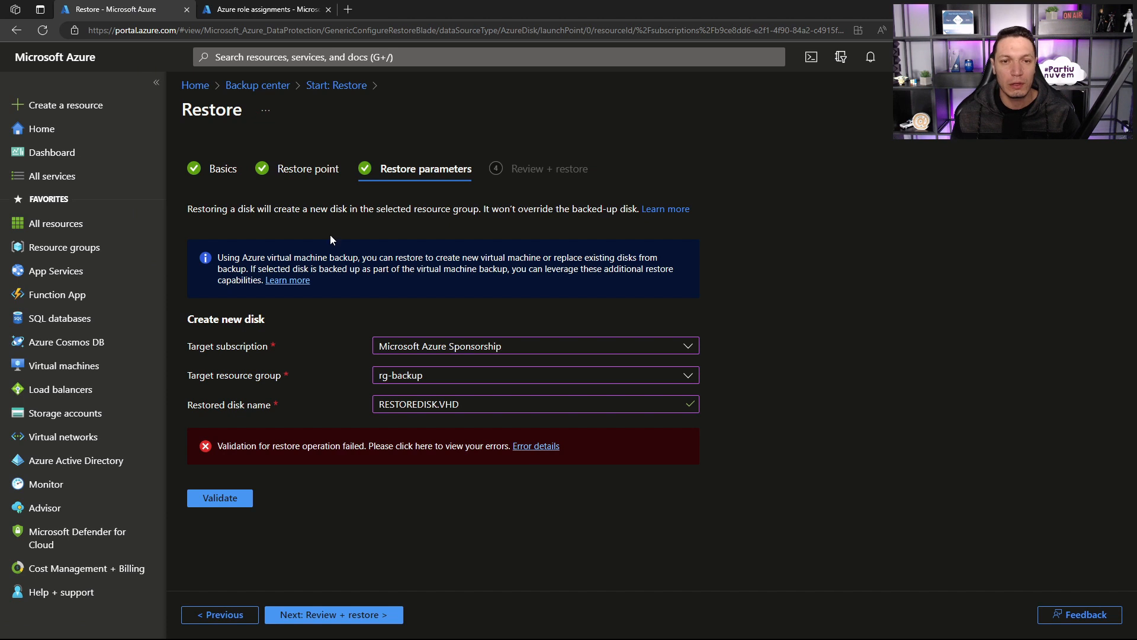
Step: Validate the RESTOREDISK.VHD restore parameters again and start the restore into rg-backup
click(225, 501)
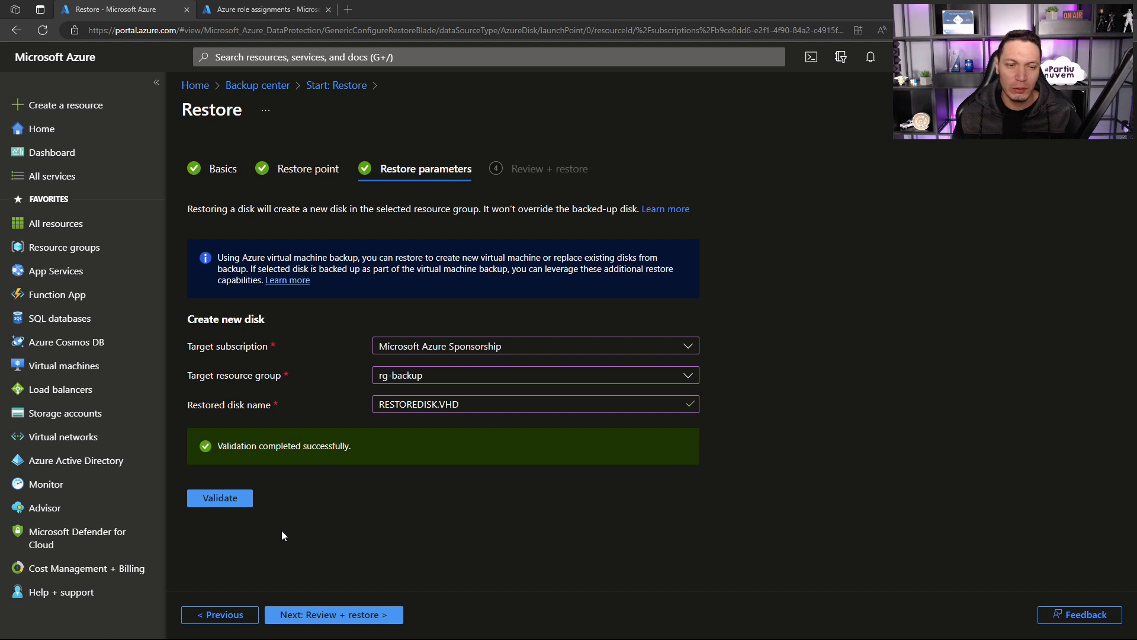
click(307, 615)
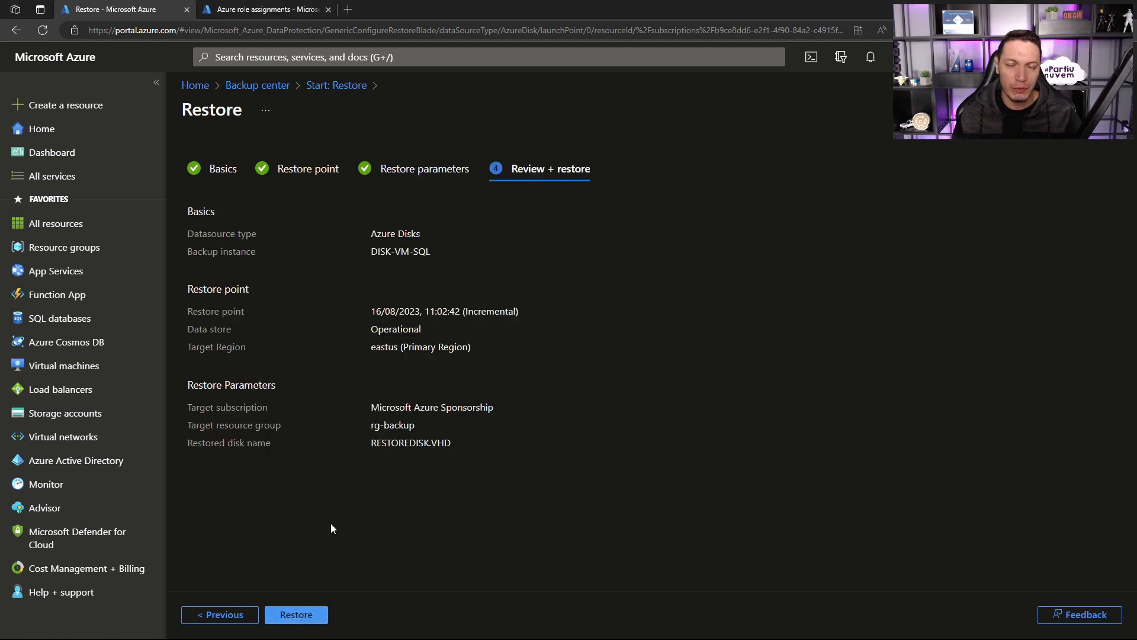
click(293, 614)
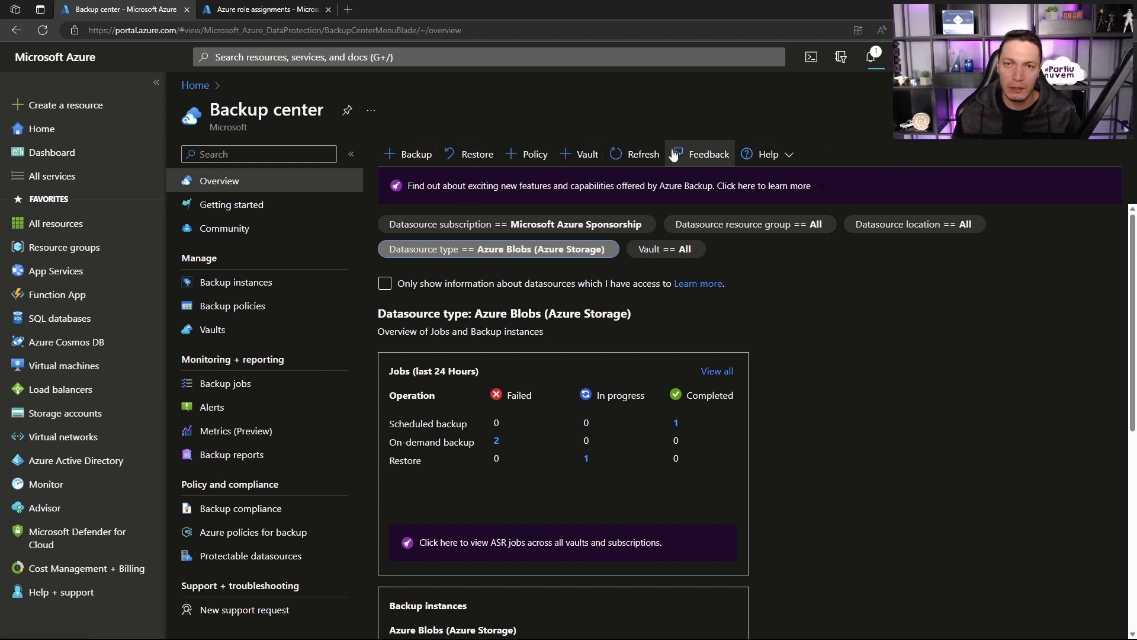
Step: Refresh the Backup center overview and filter its jobs by the Azure Virtual machines datasource type
click(638, 157)
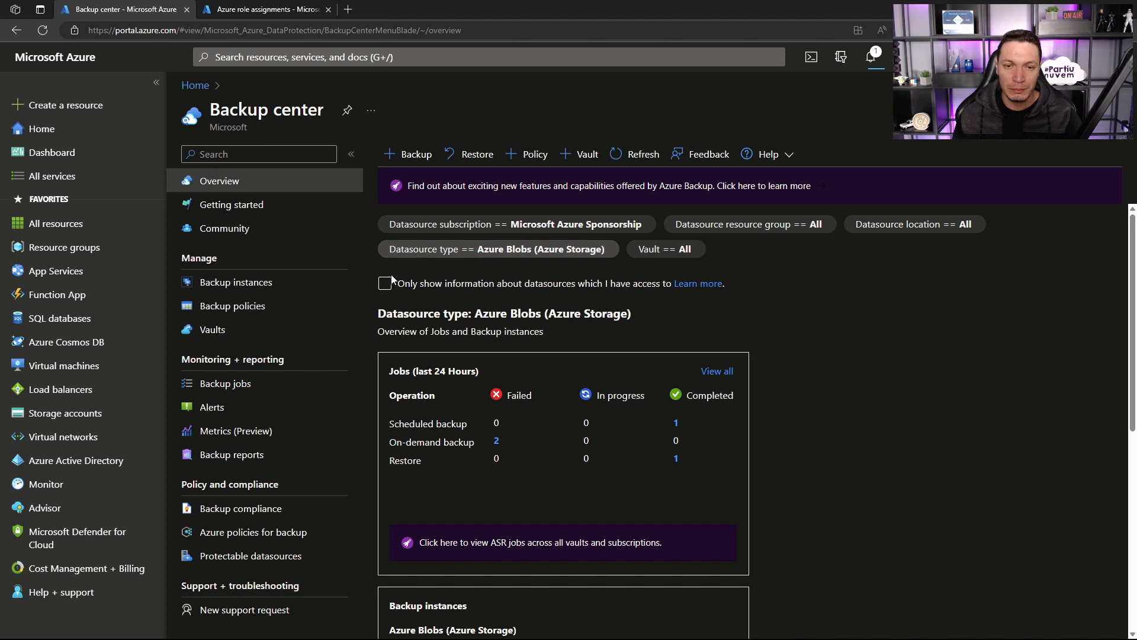
click(536, 255)
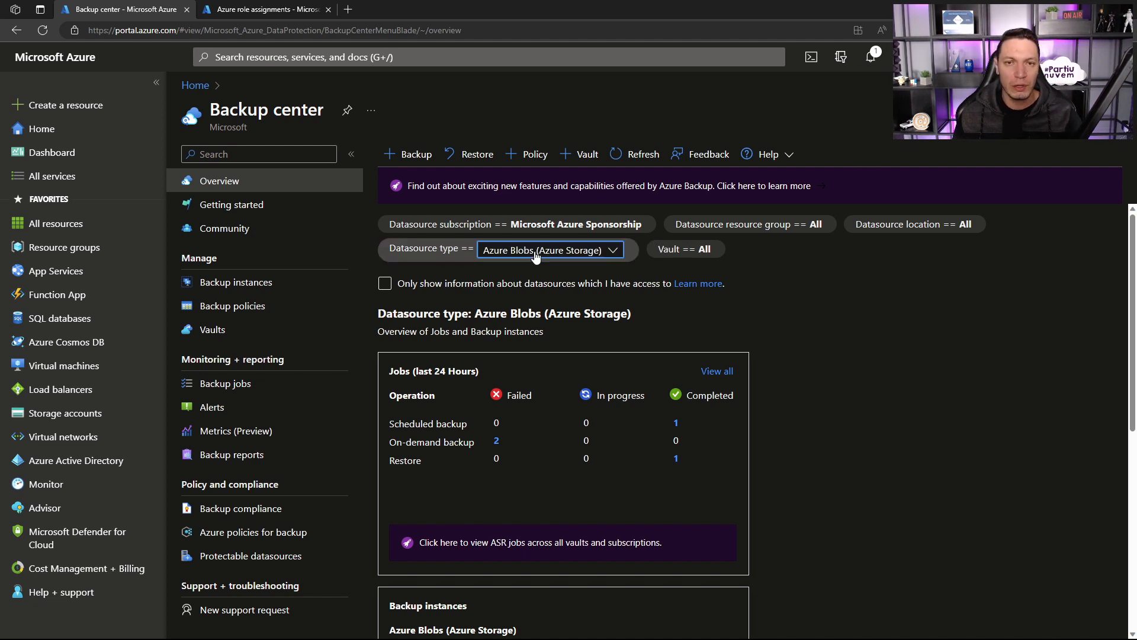
click(522, 302)
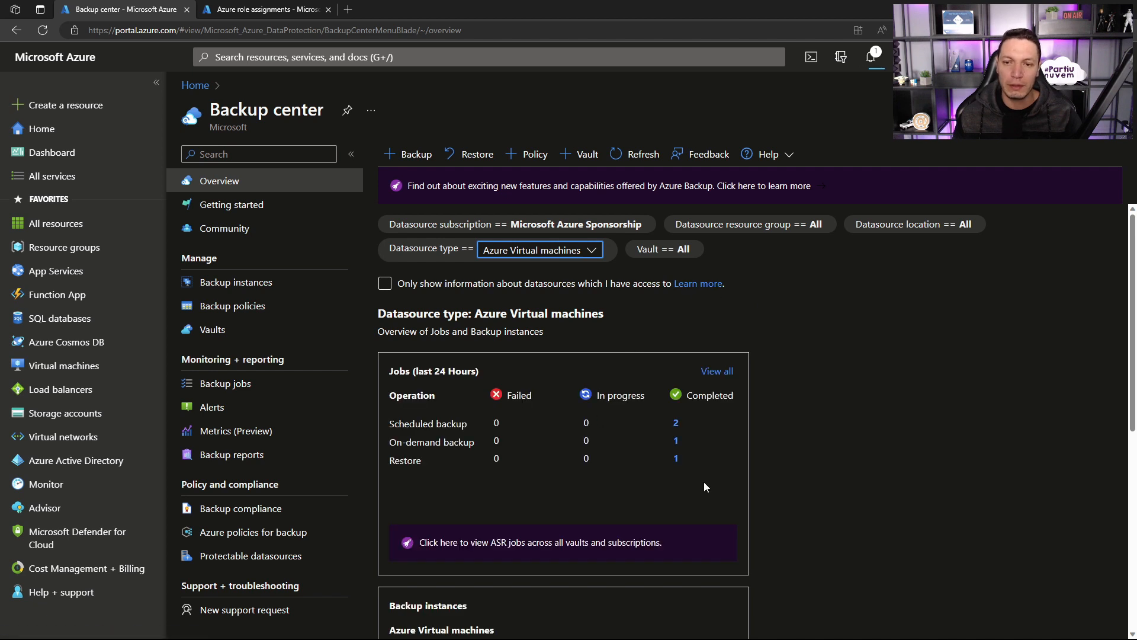
Step: In the other browser tab, open the vm-restore virtual machine and view its connection options
click(233, 11)
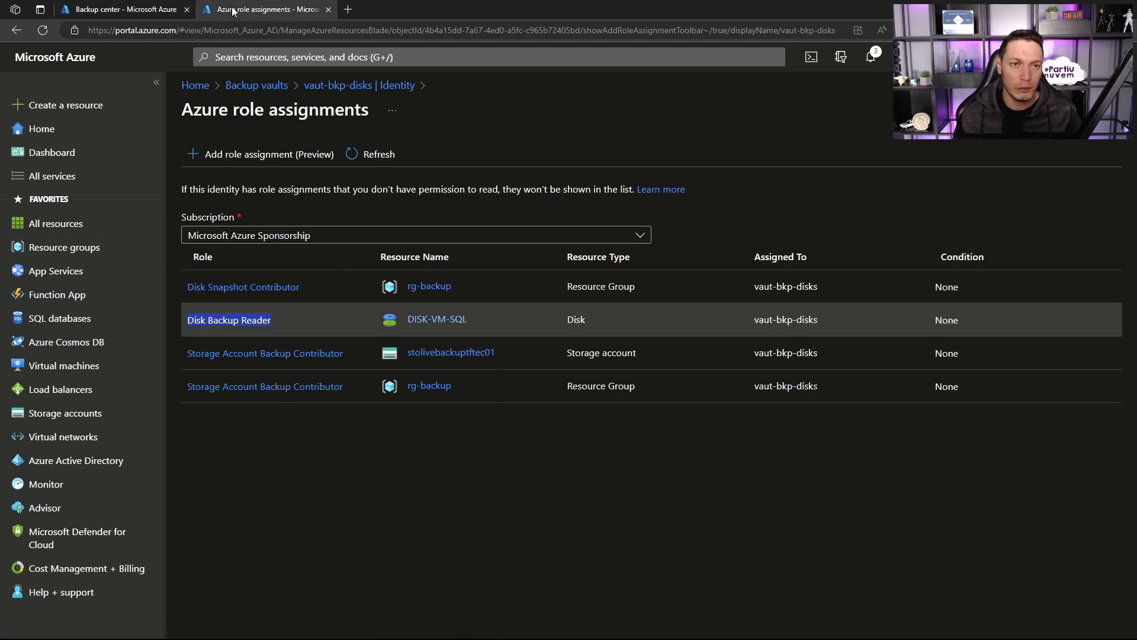
click(48, 364)
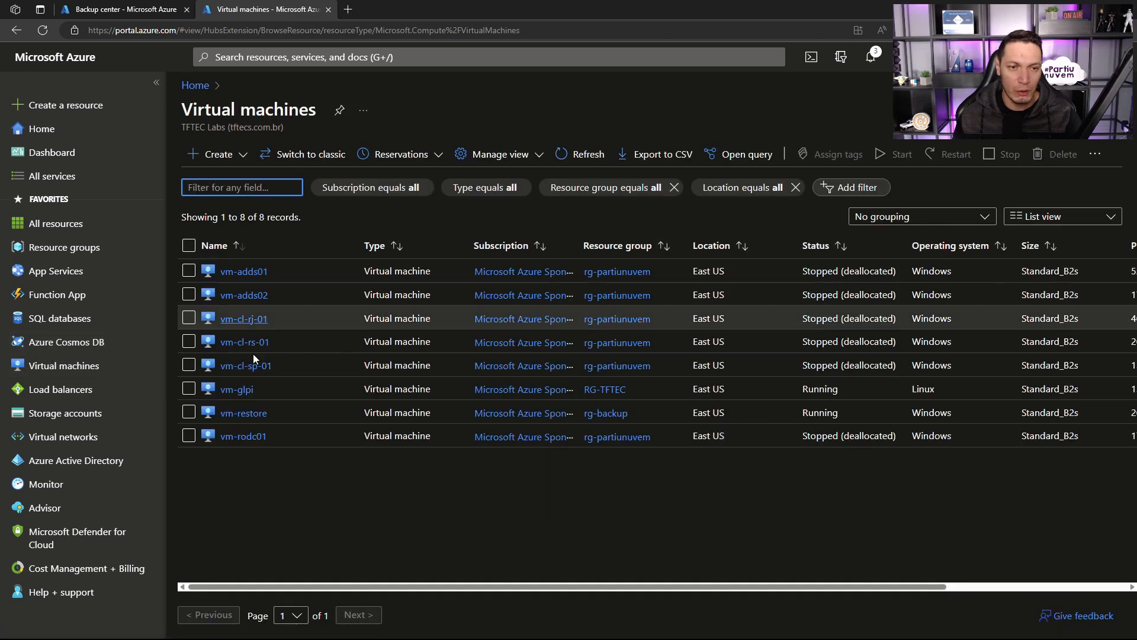
click(243, 414)
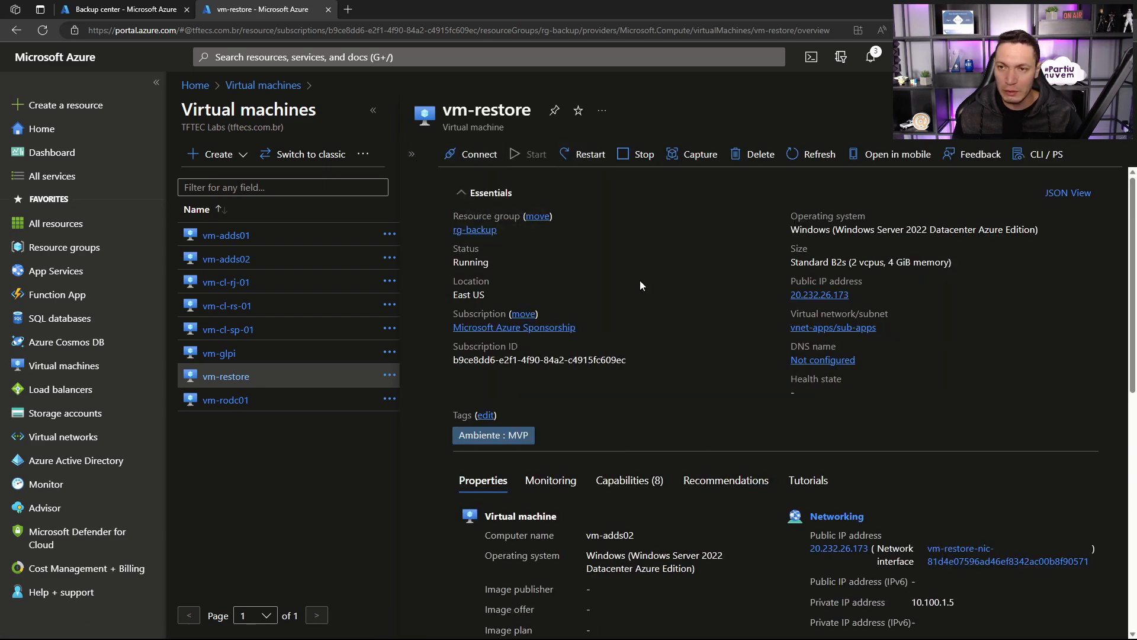
click(473, 155)
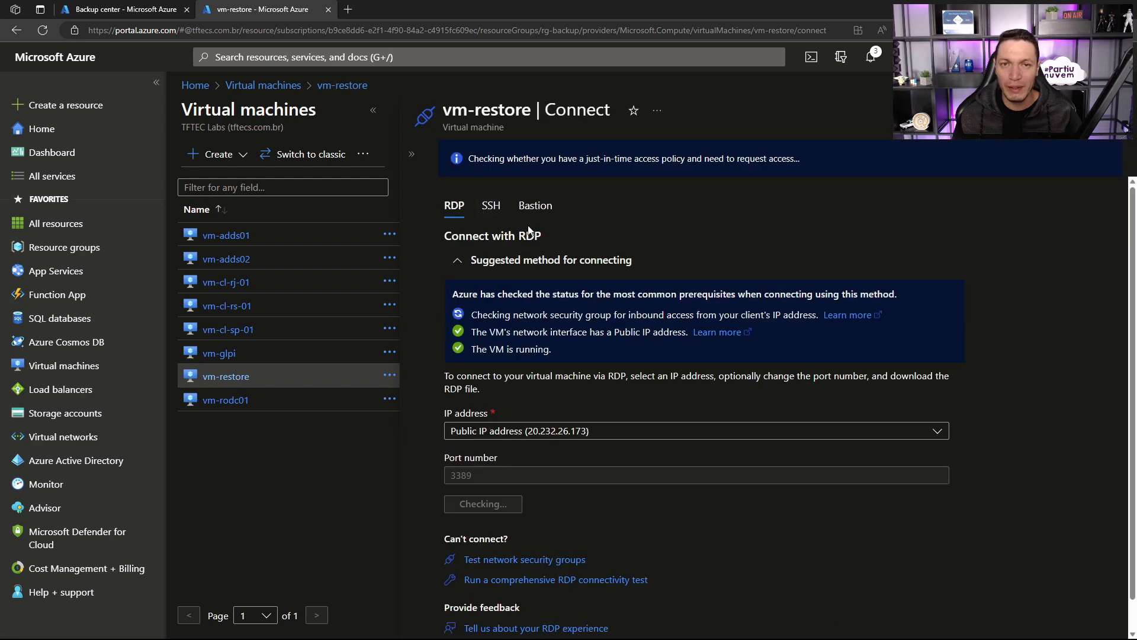
Step: Expand vm-restore's resource menu, return to its overview, and check the private IP address in the networking properties
click(411, 154)
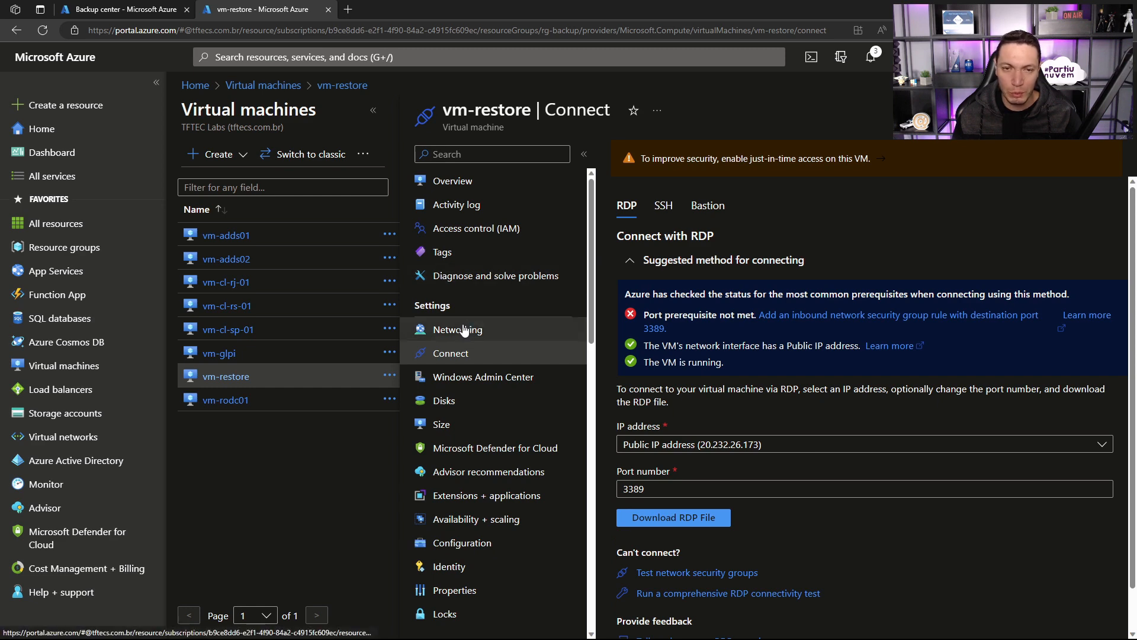
click(462, 180)
scroll(786, 365, down, 5)
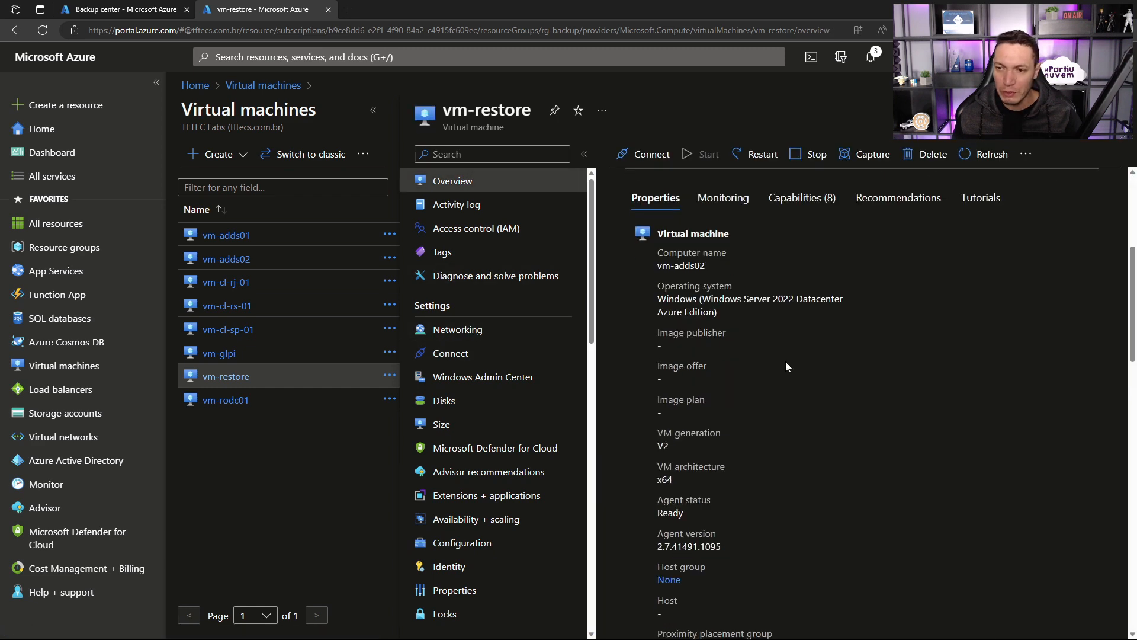
scroll(786, 361, down, 8)
scroll(785, 367, down, 5)
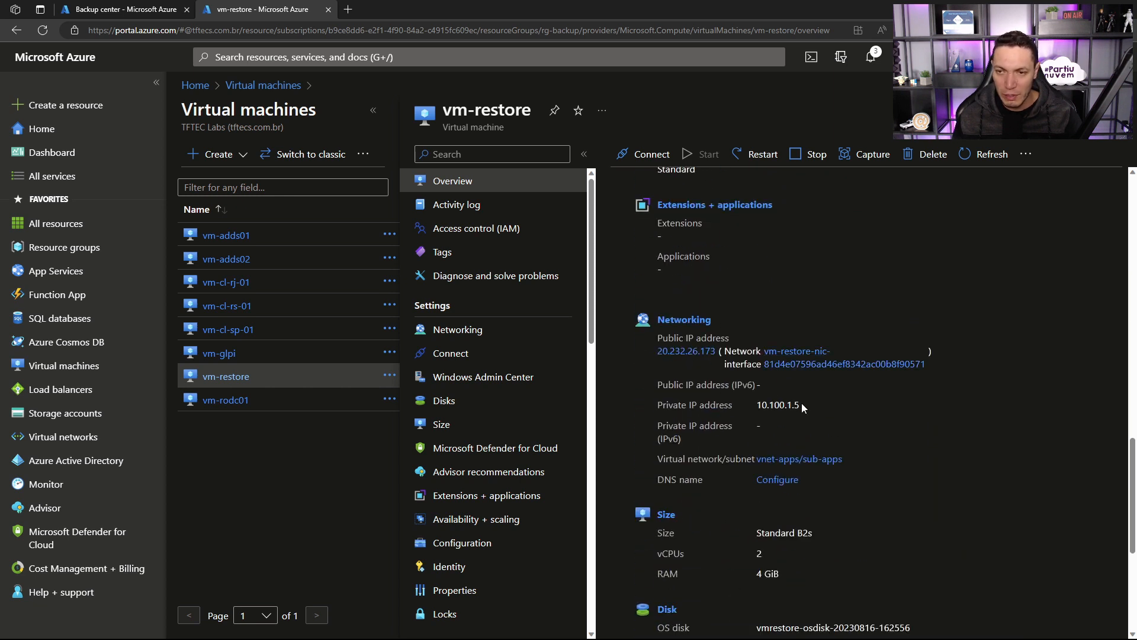
drag(767, 404, 757, 405)
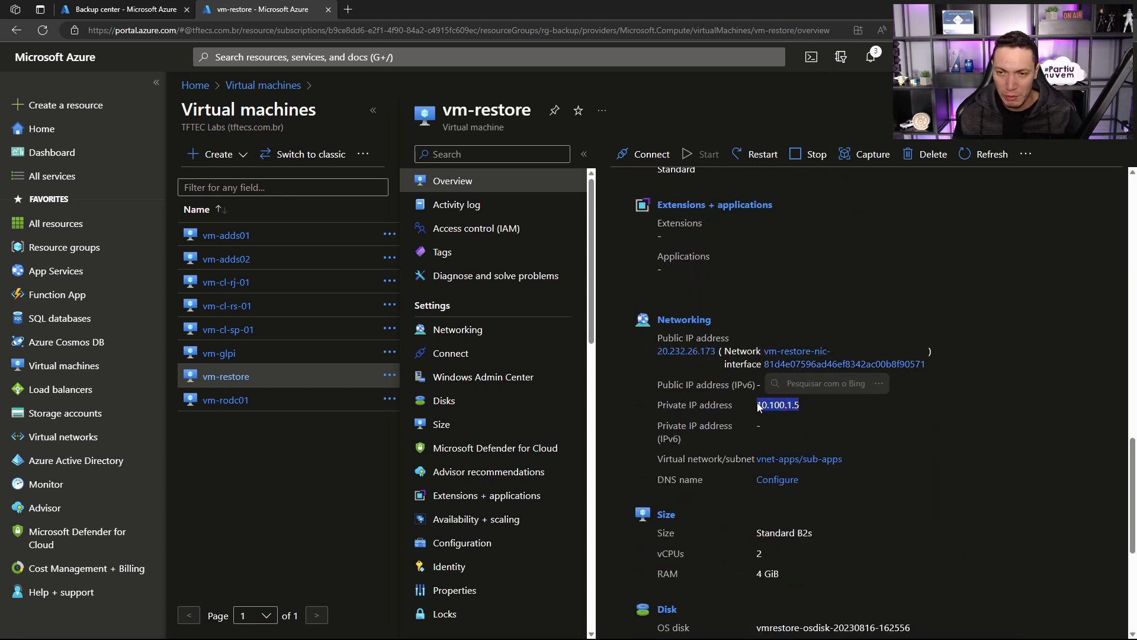
Step: Examine vm-restore's networking settings, boot diagnostics and overview, and return to its inbound port rules
click(490, 327)
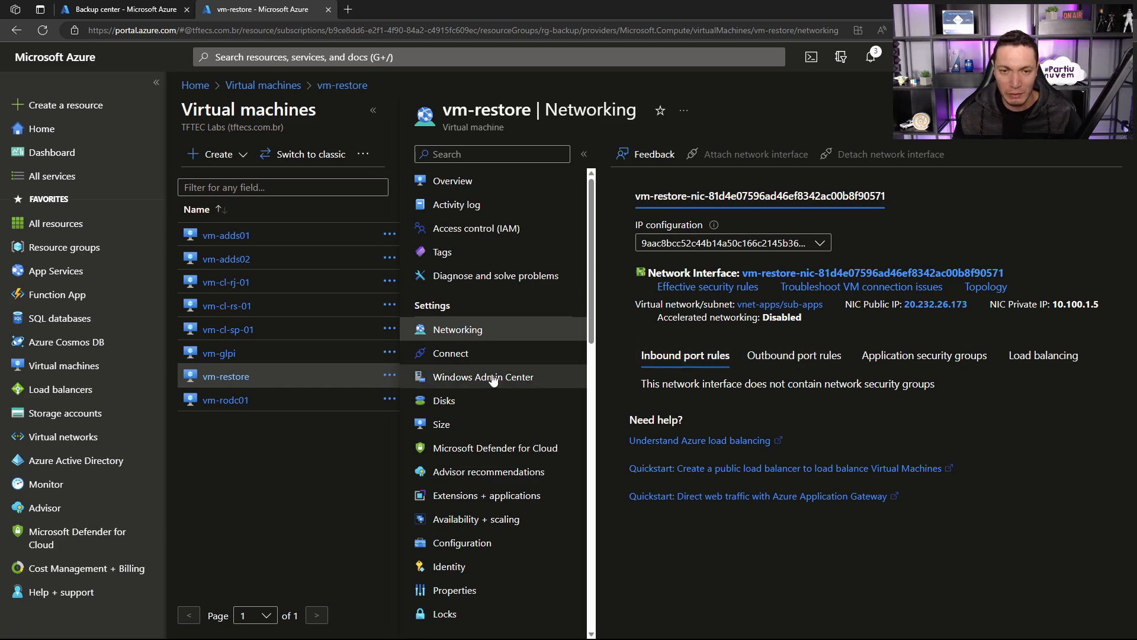
scroll(489, 376, down, 5)
scroll(489, 376, down, 8)
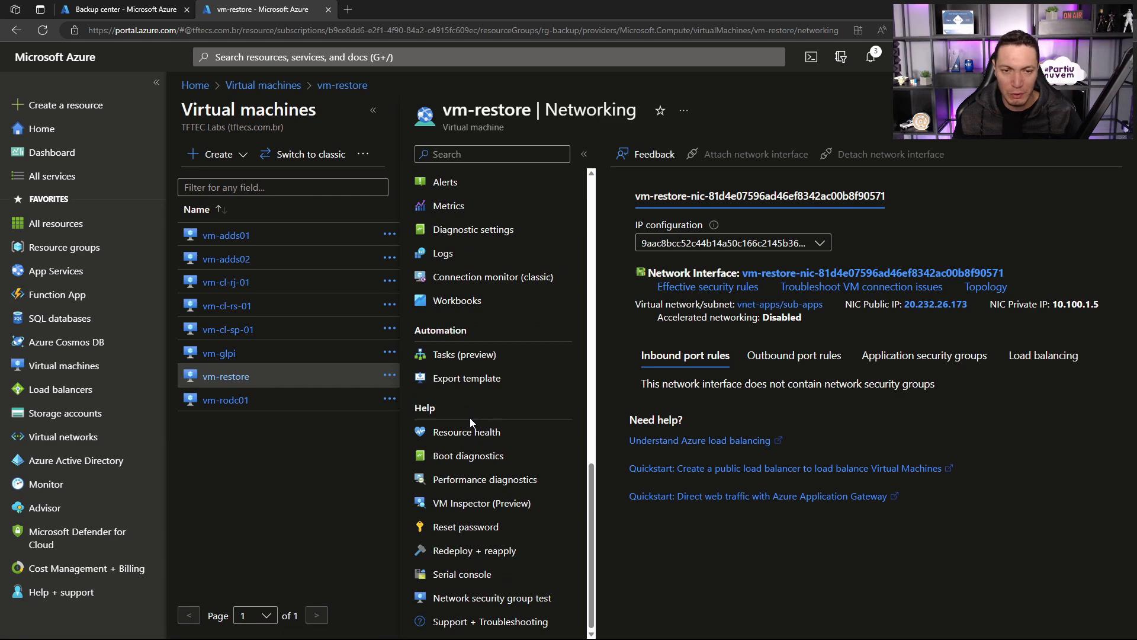
click(462, 464)
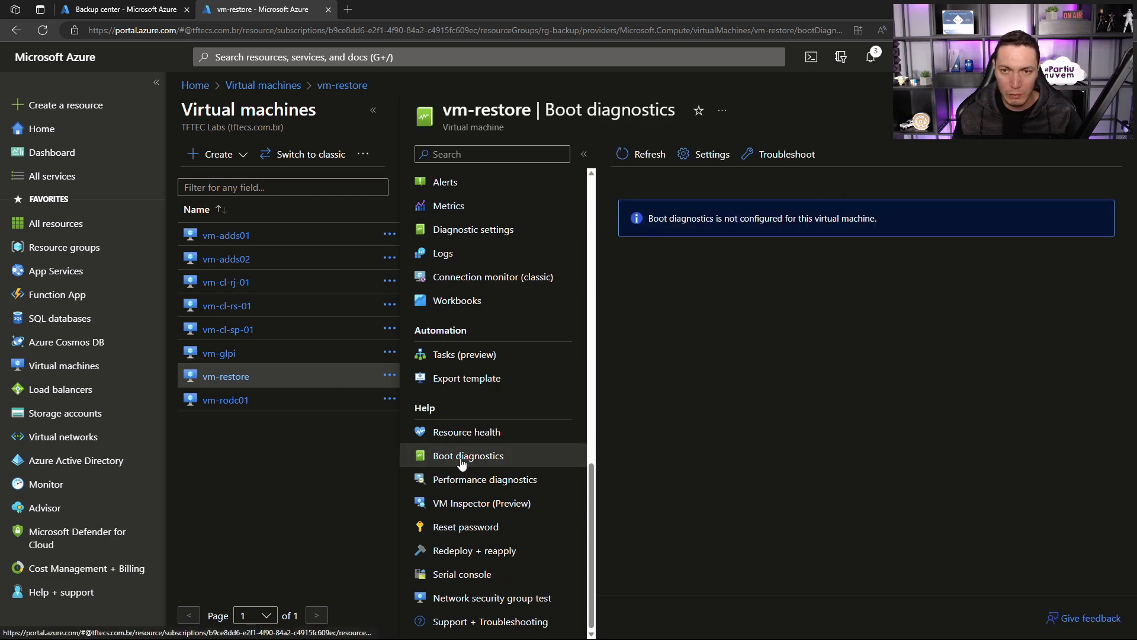
scroll(492, 268, up, 10)
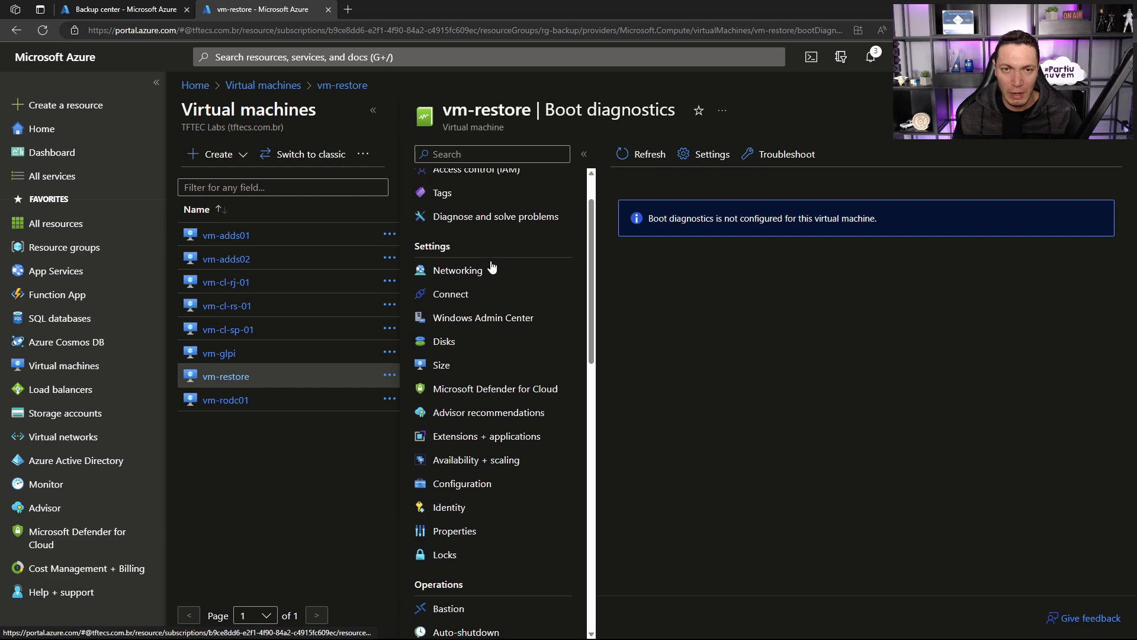
scroll(492, 267, up, 2)
click(456, 180)
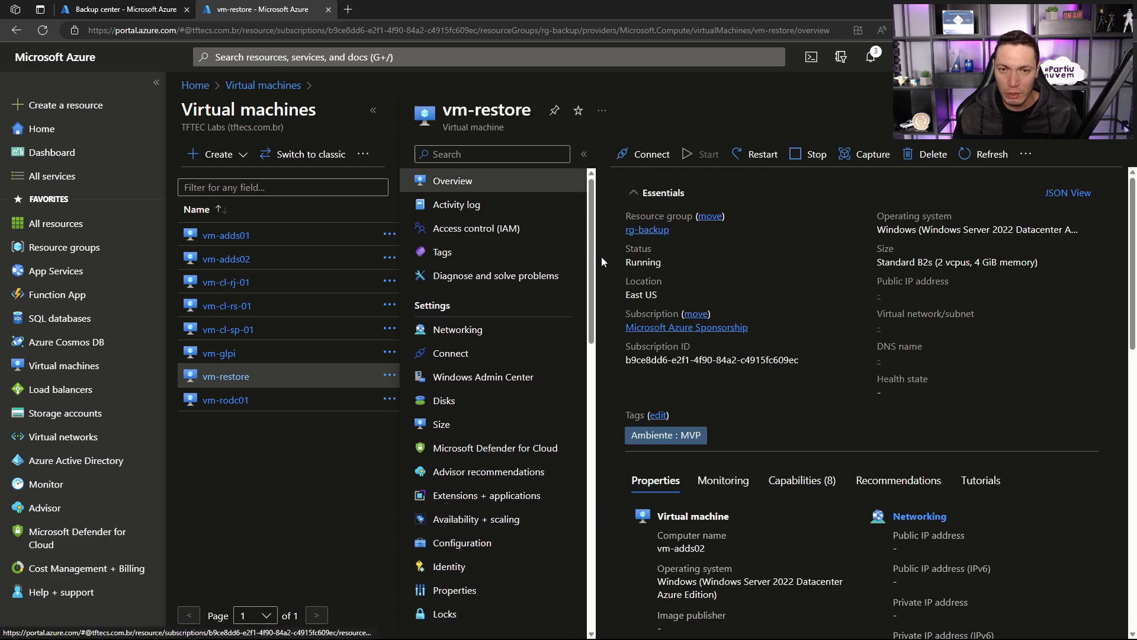
click(505, 330)
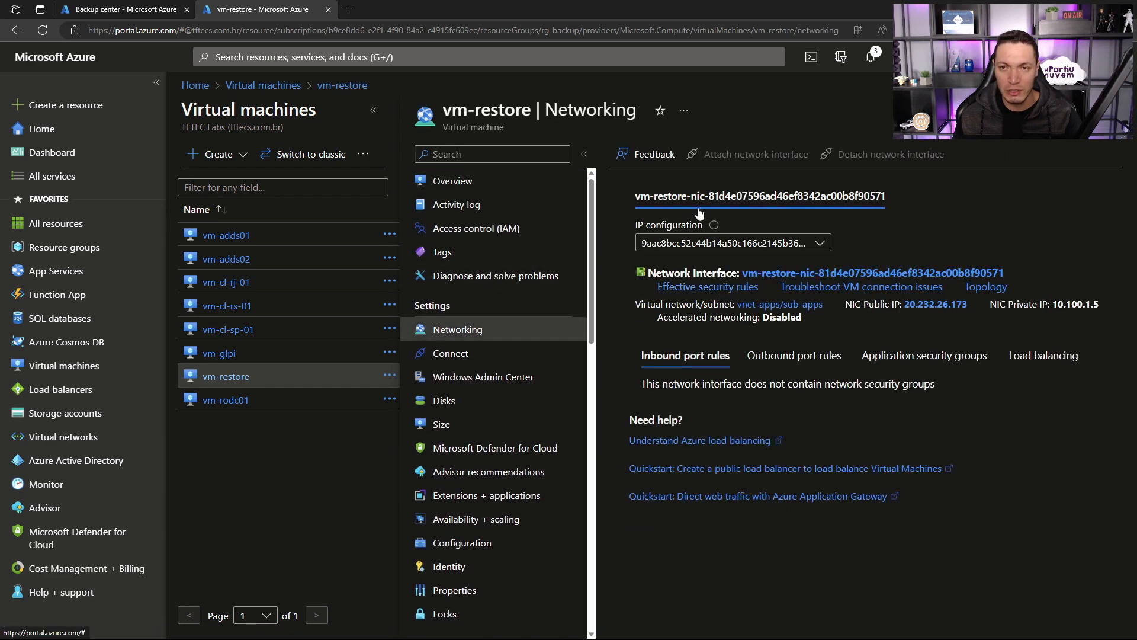
Step: Search the portal for NSG and open the list of network security groups
click(496, 56)
text(NSG)
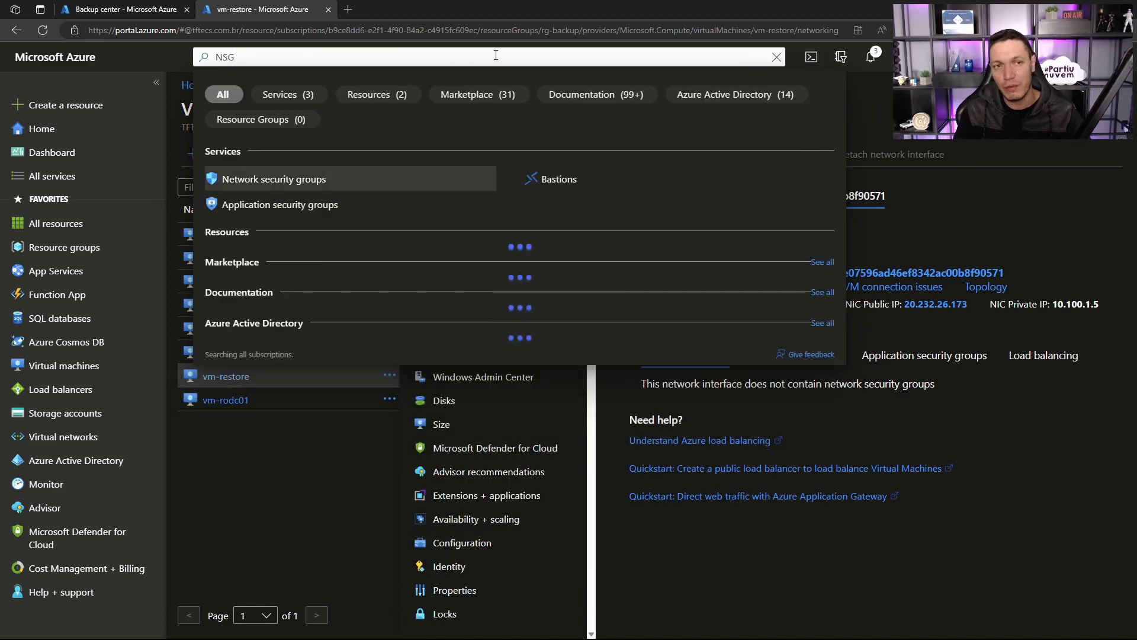
key(Return)
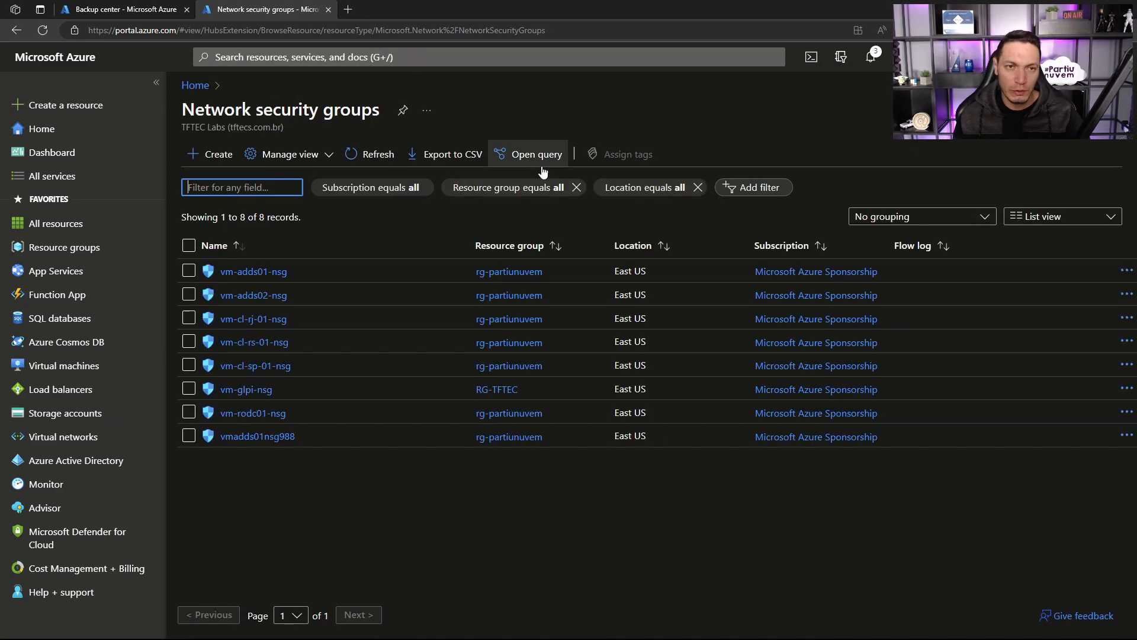
Step: Create a network security group named NSG-VMRESTORE in the rg-backup resource group
click(197, 153)
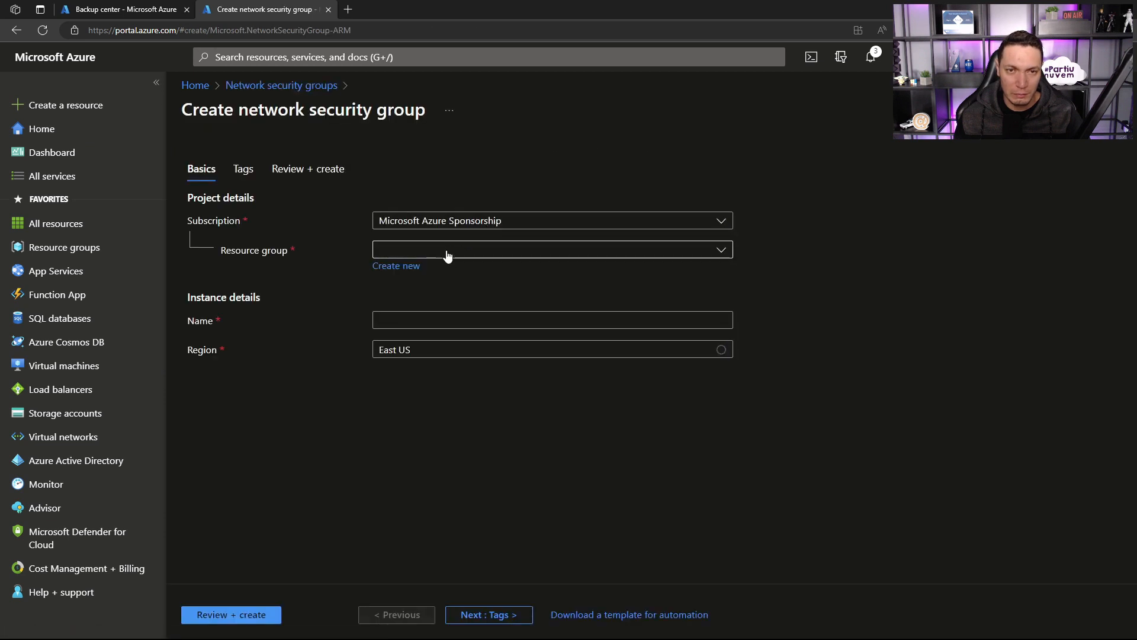
click(446, 252)
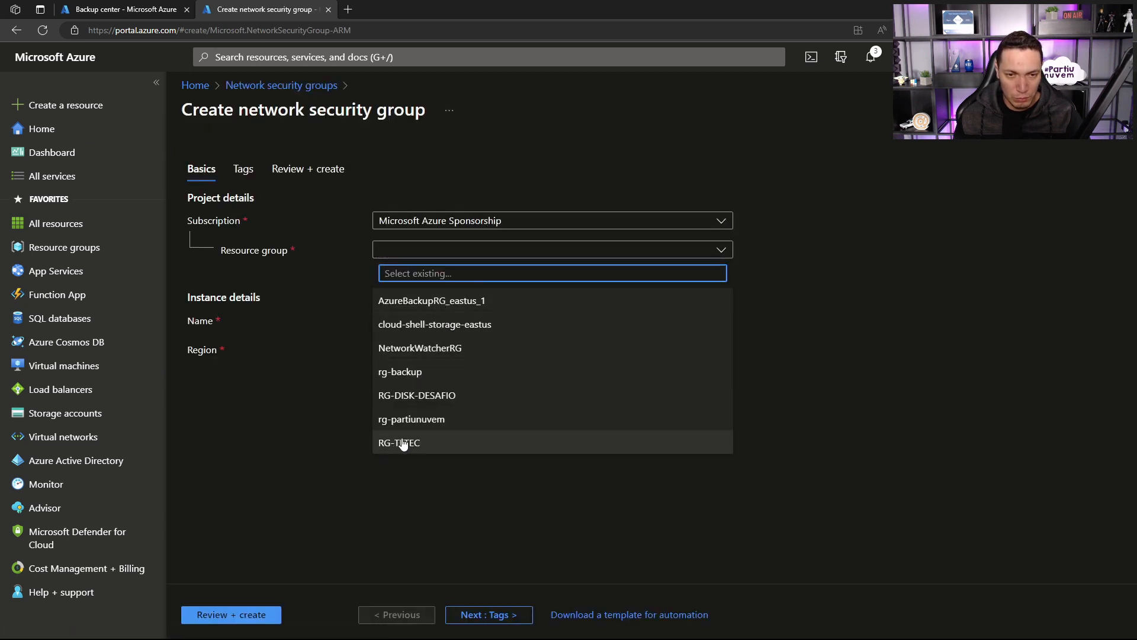
click(407, 371)
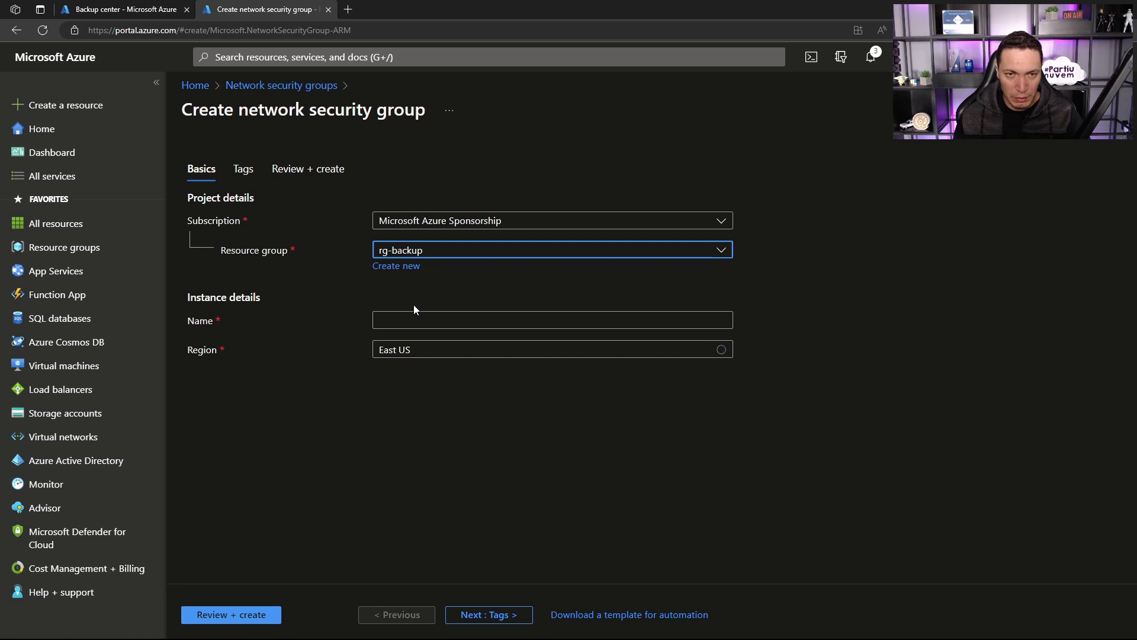
click(413, 320)
text(NSG)
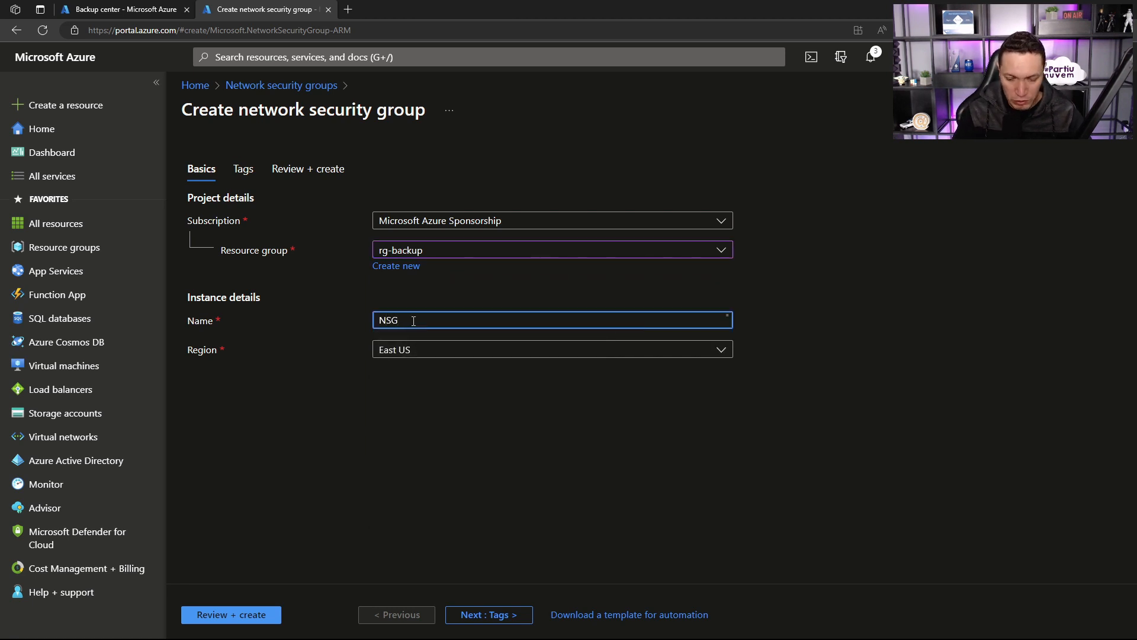
text(-VMRESTORE)
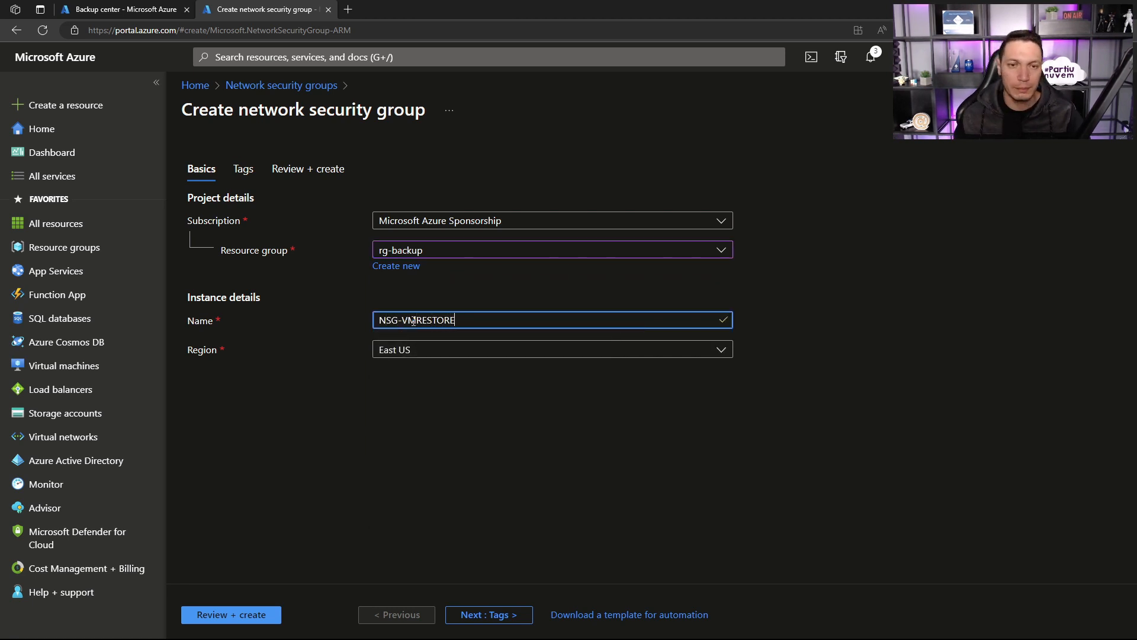
click(269, 614)
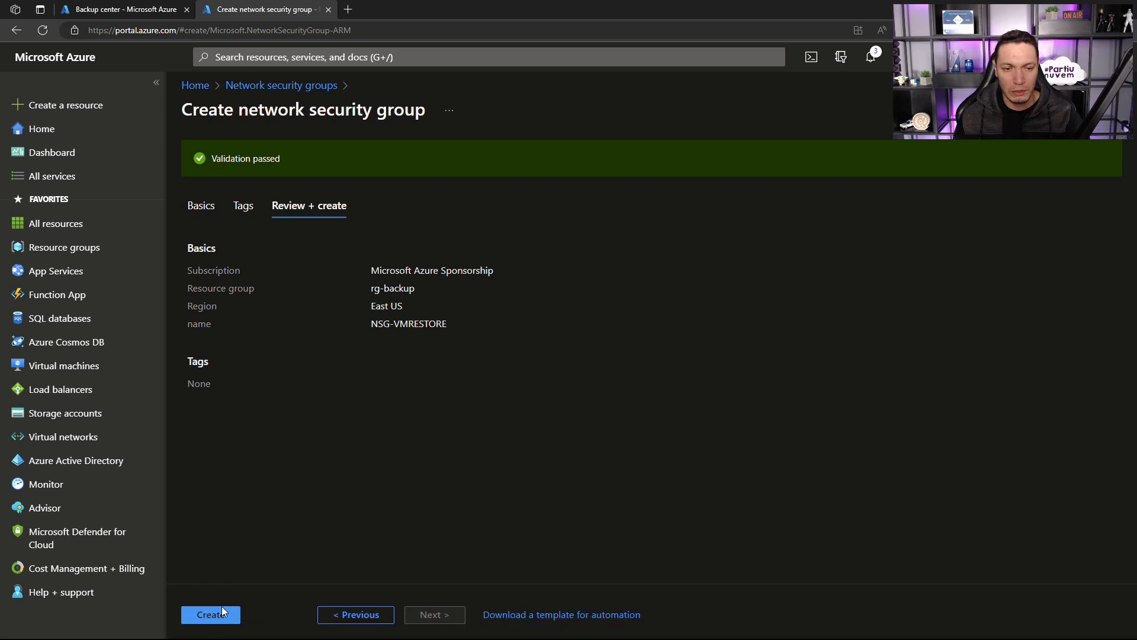
click(218, 613)
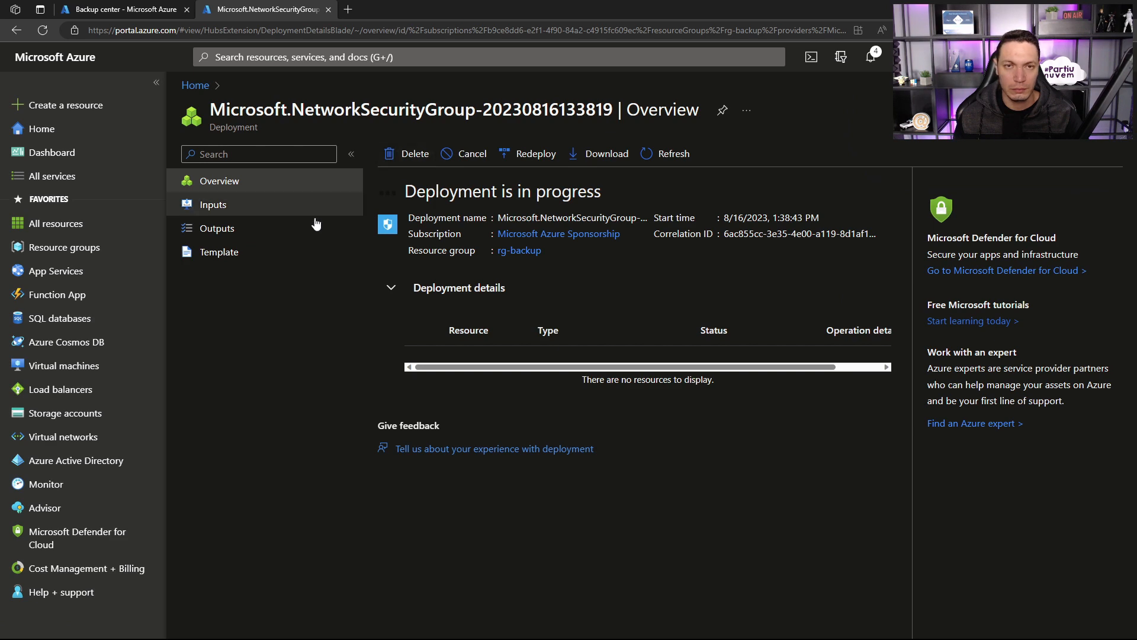
Step: In the Backup center browser tab, filter the datasource type to Azure Disks and open the in-progress restore job's details
click(114, 6)
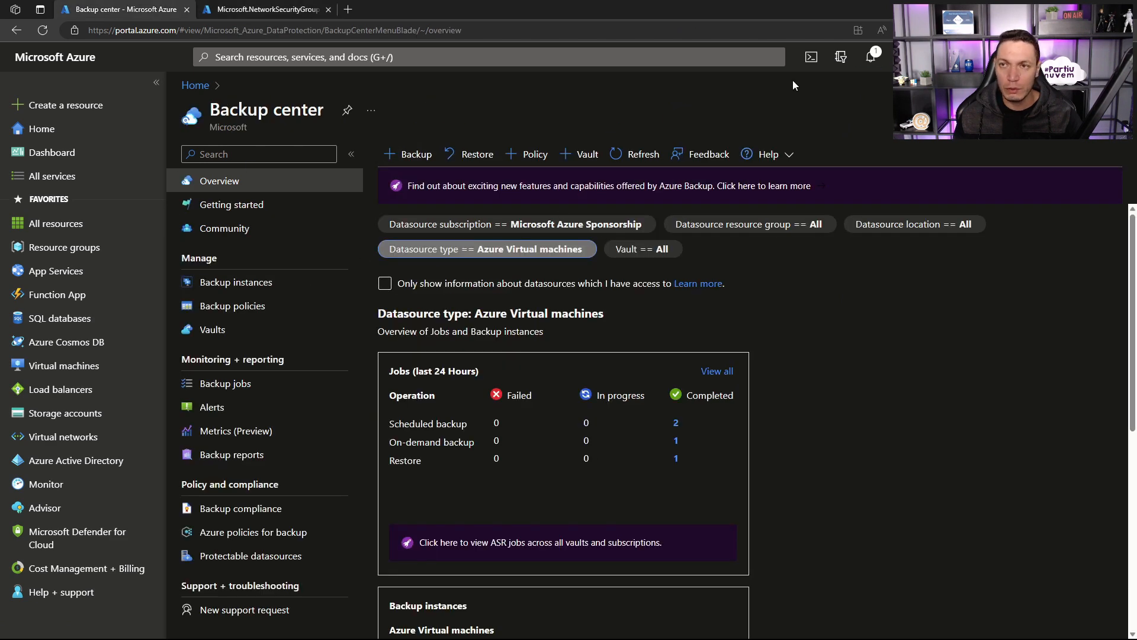
click(541, 248)
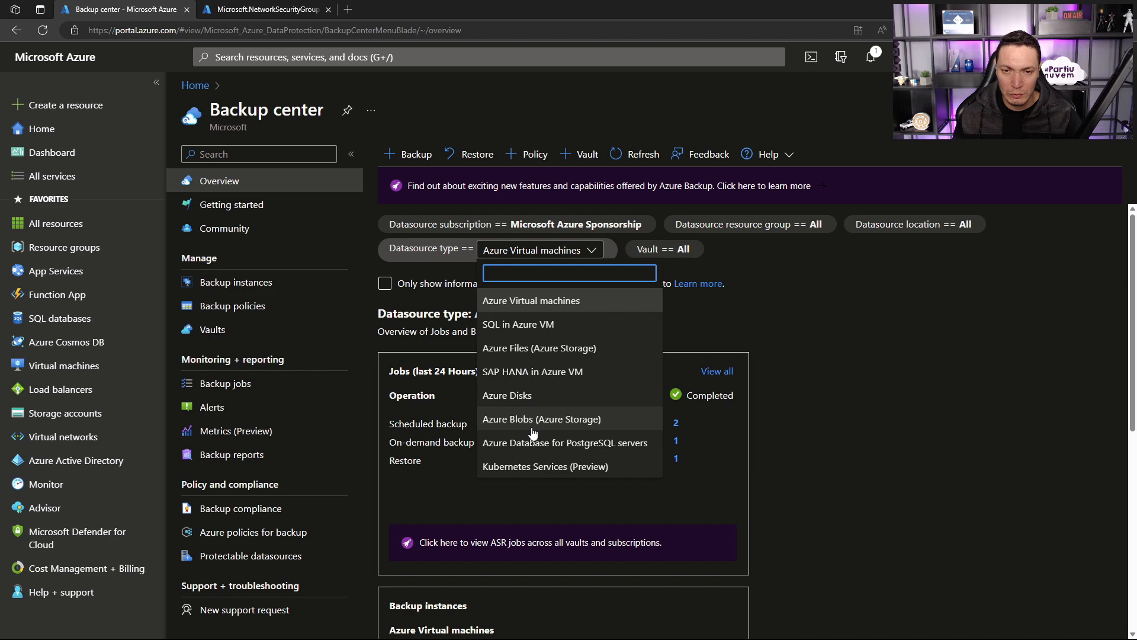
click(528, 407)
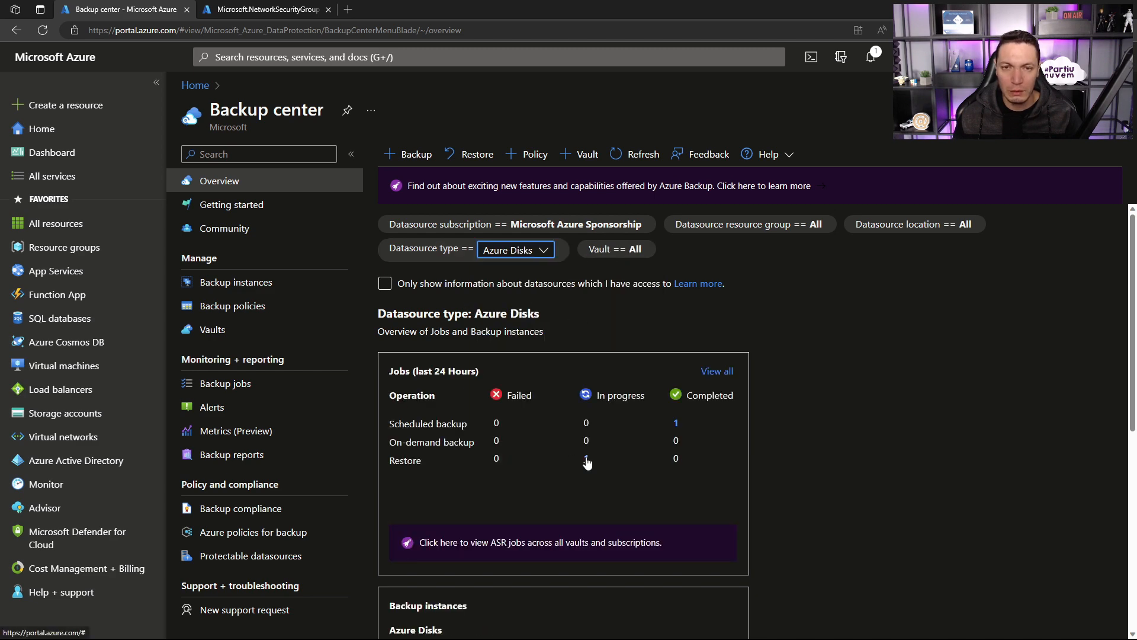
click(586, 460)
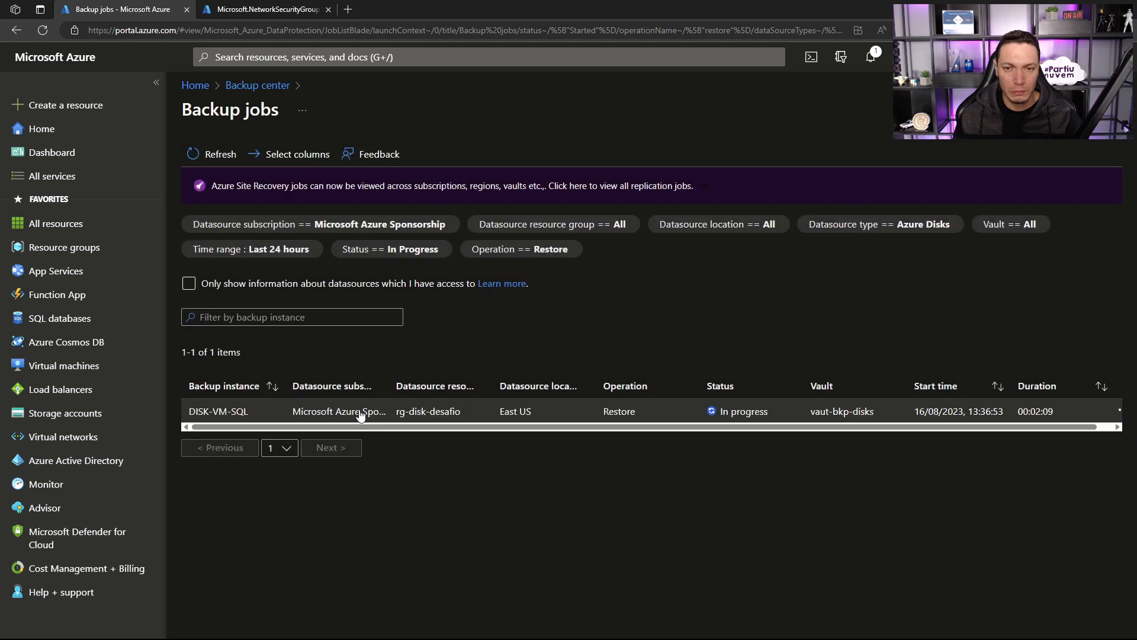
click(360, 412)
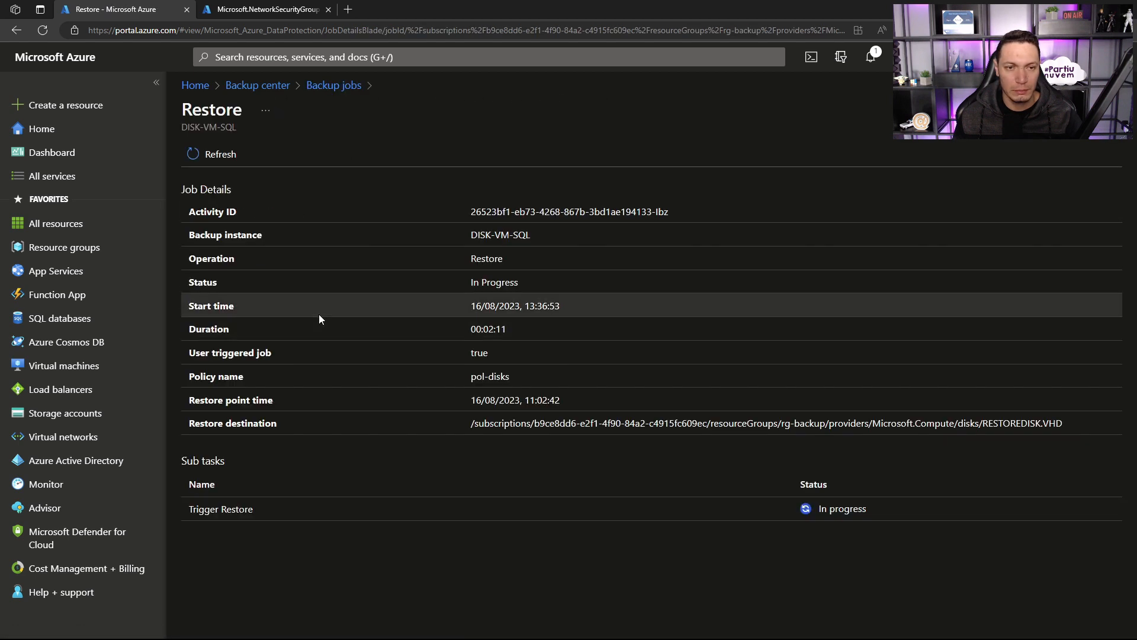
Step: Return to the network security group deployment, open NSG-VMRESTORE, and associate it with vm-restore's network interface
click(262, 10)
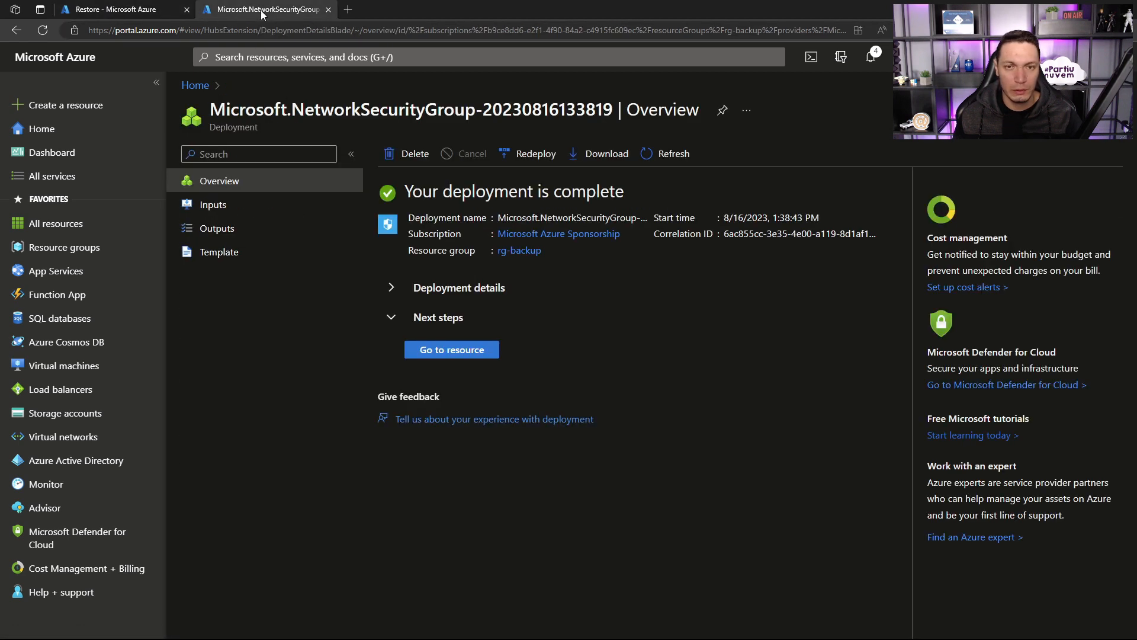
click(451, 349)
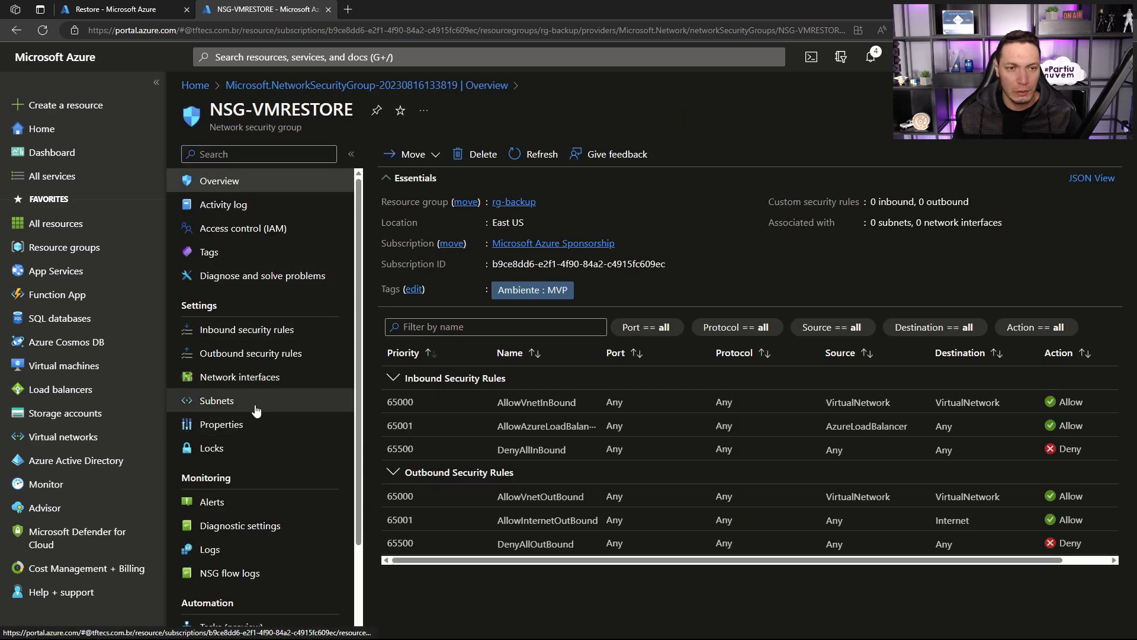
click(225, 378)
click(418, 154)
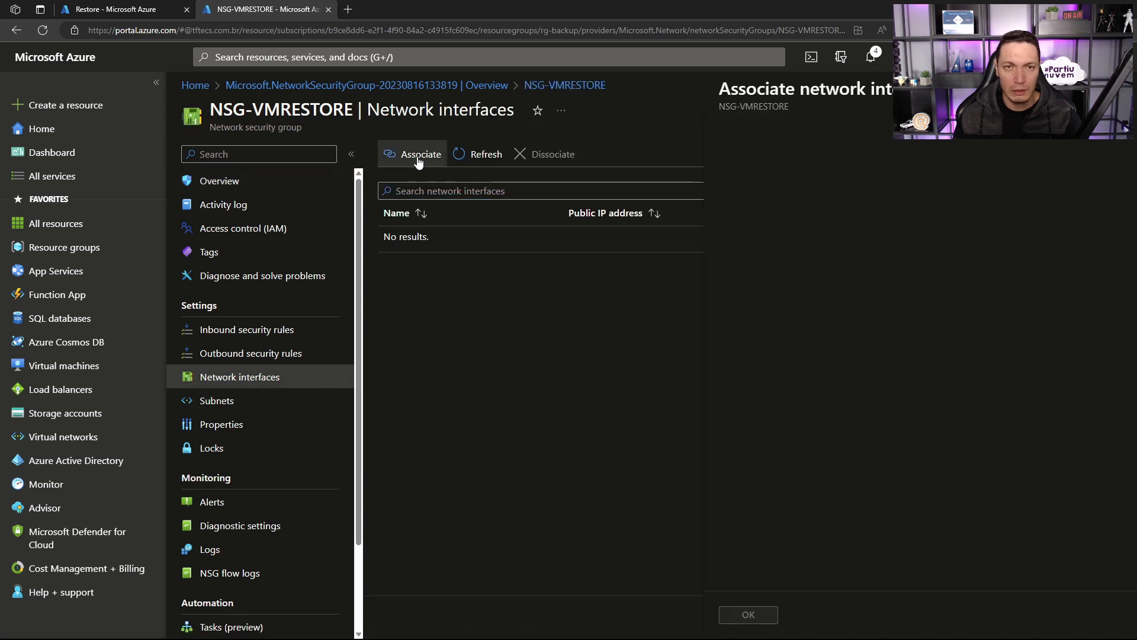
click(865, 161)
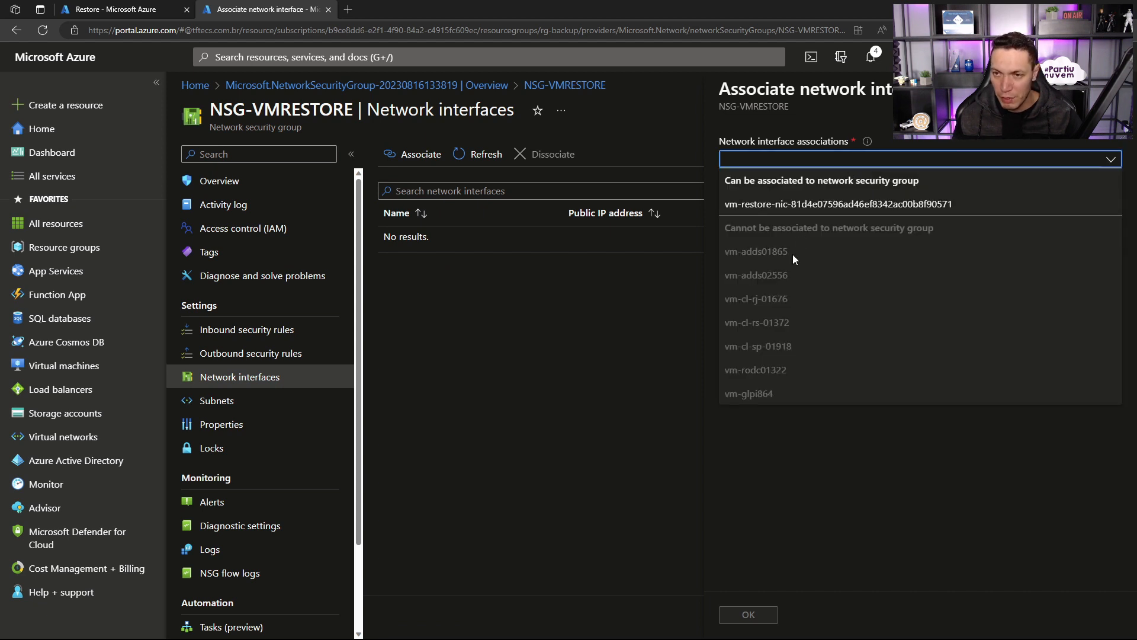
click(787, 204)
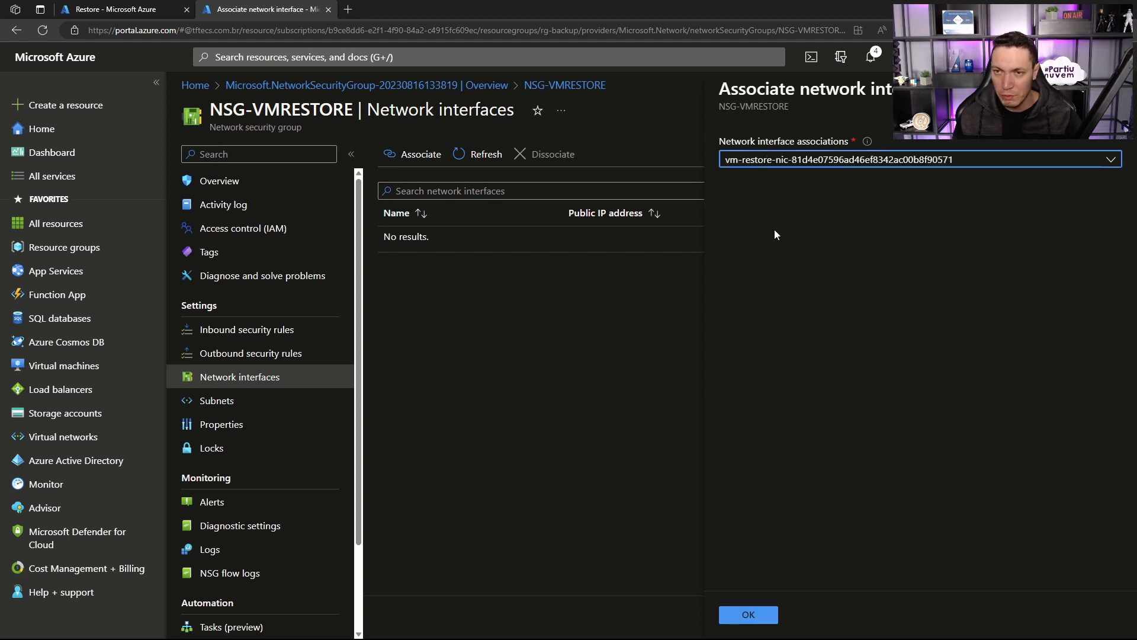
click(757, 615)
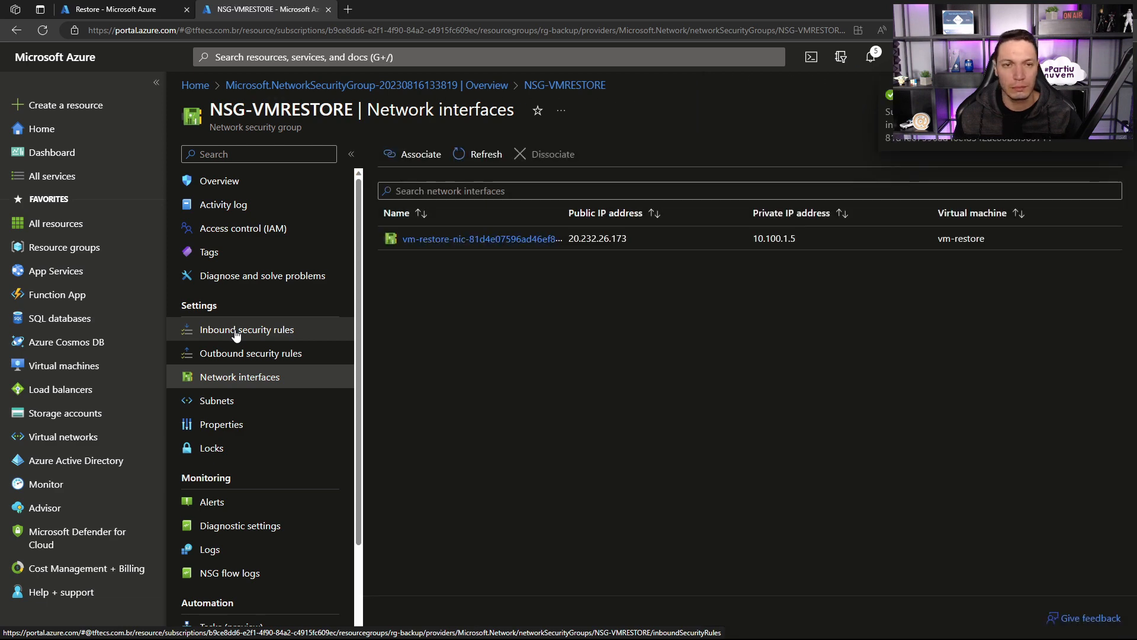
Step: Add an inbound security rule to NSG-VMRESTORE allowing RDP from any source to destination IP address 10.100.1.5
click(235, 330)
click(404, 154)
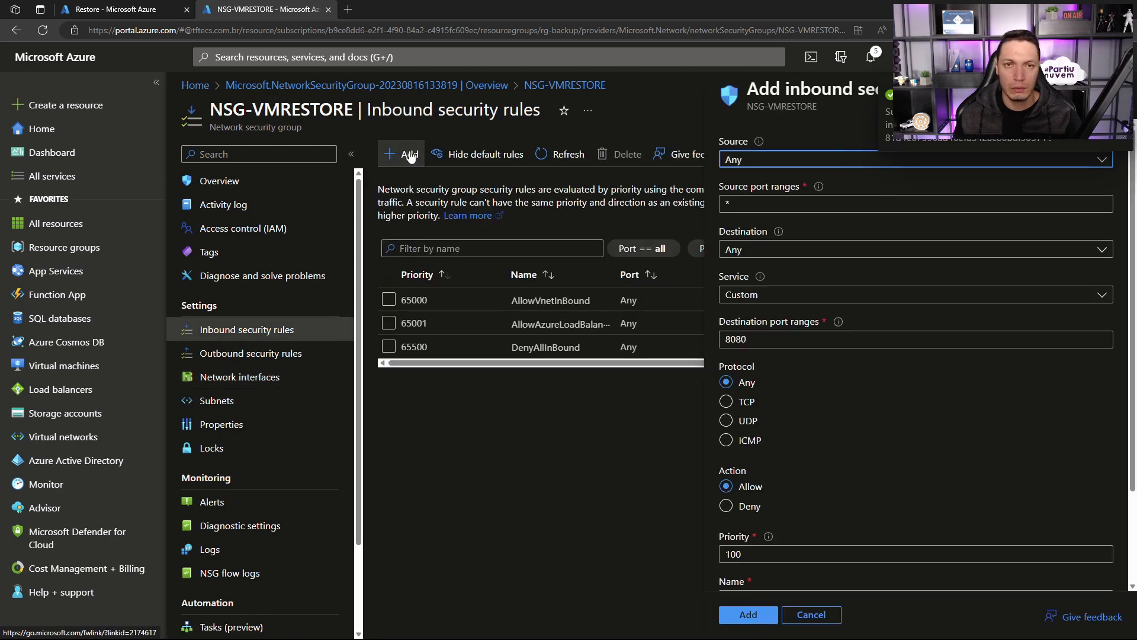
click(747, 249)
click(744, 291)
click(745, 291)
text(10.100.1.5)
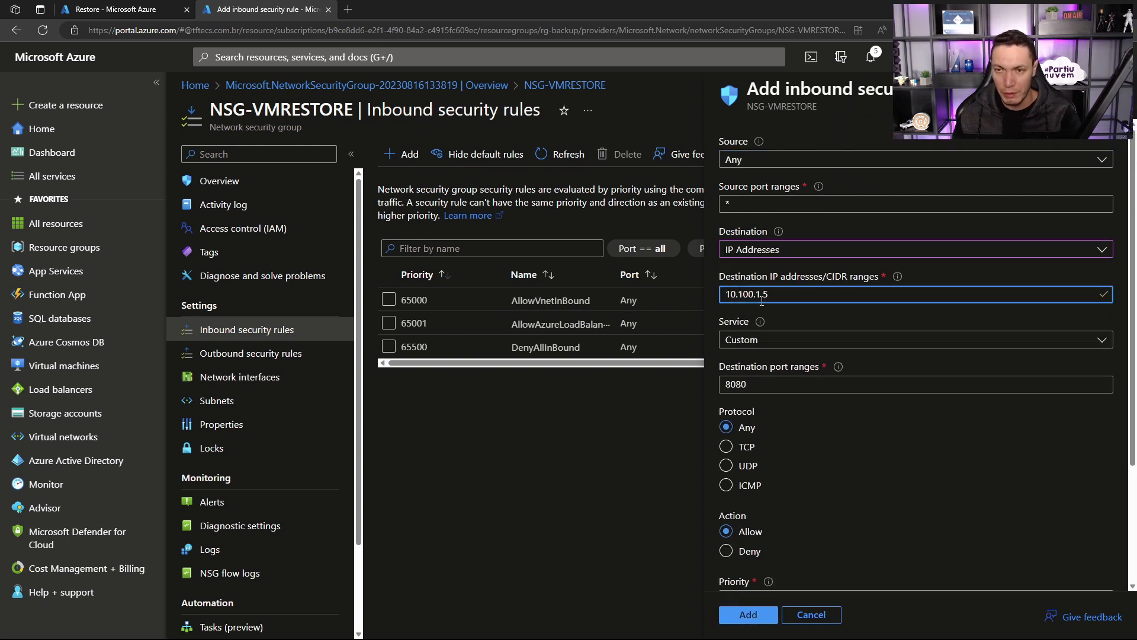
click(760, 342)
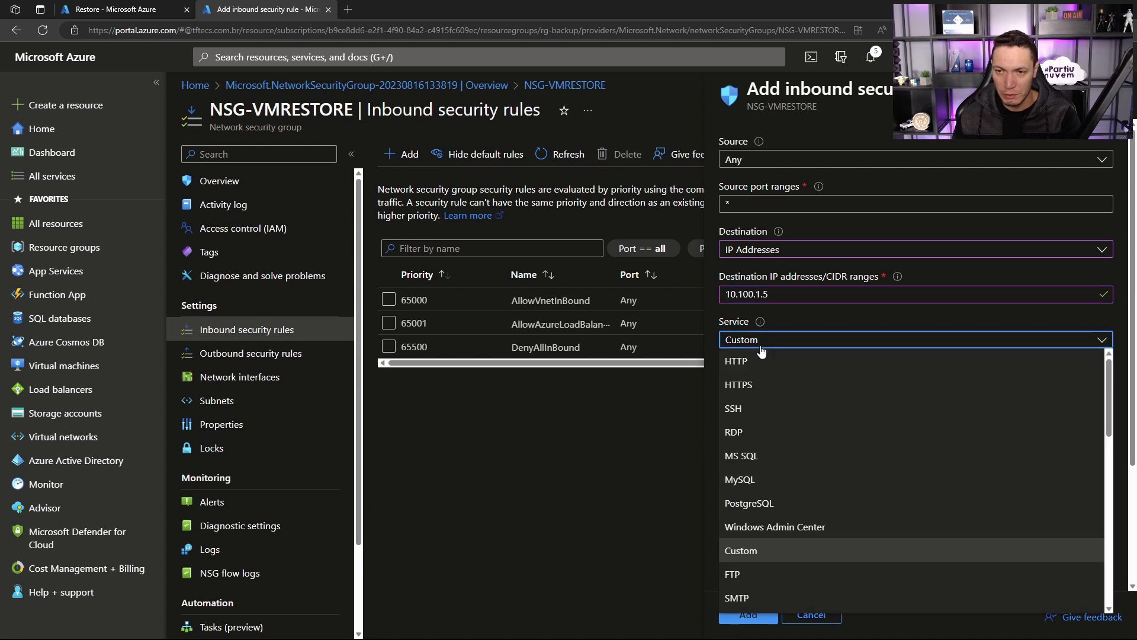
click(744, 434)
click(751, 615)
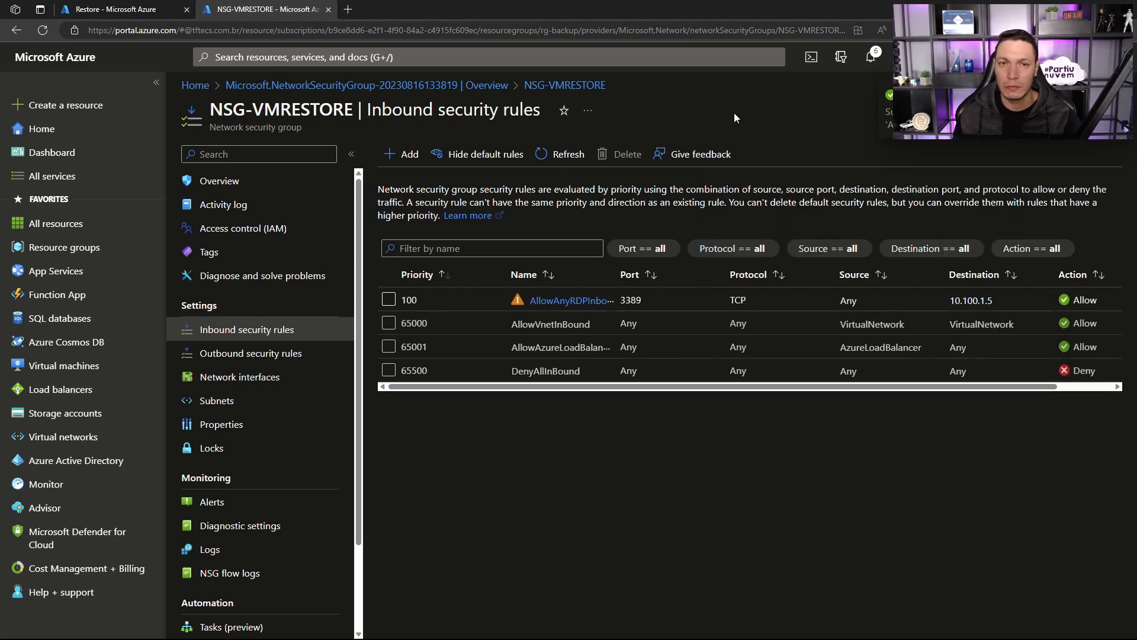
Step: Open the vm-restore virtual machine's connection options, then download and open its RDP file
click(64, 365)
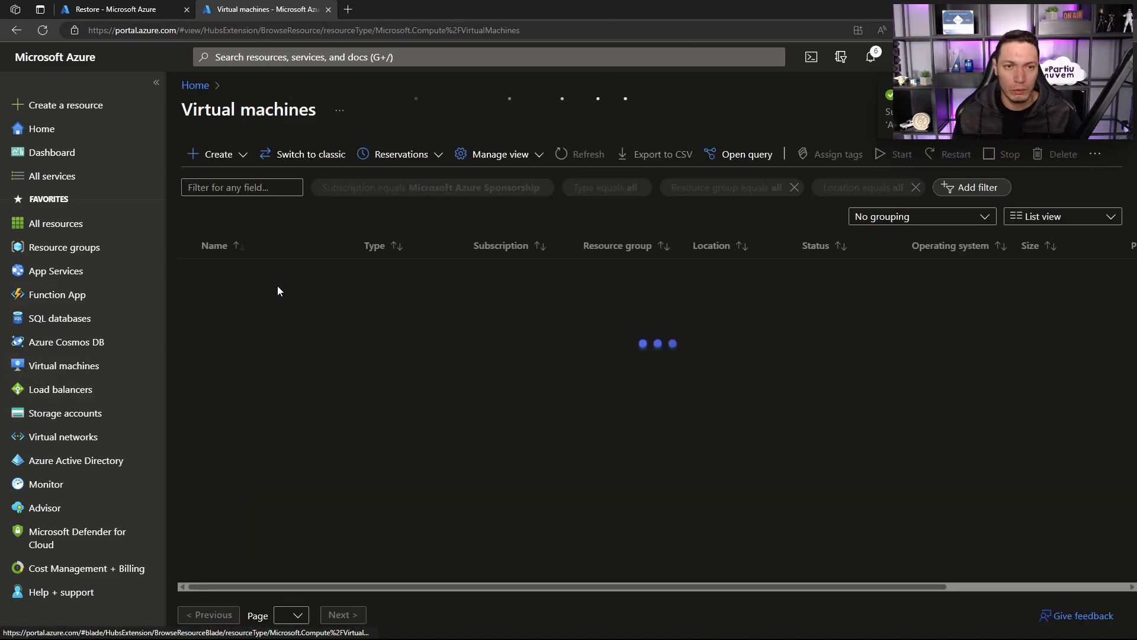
click(240, 410)
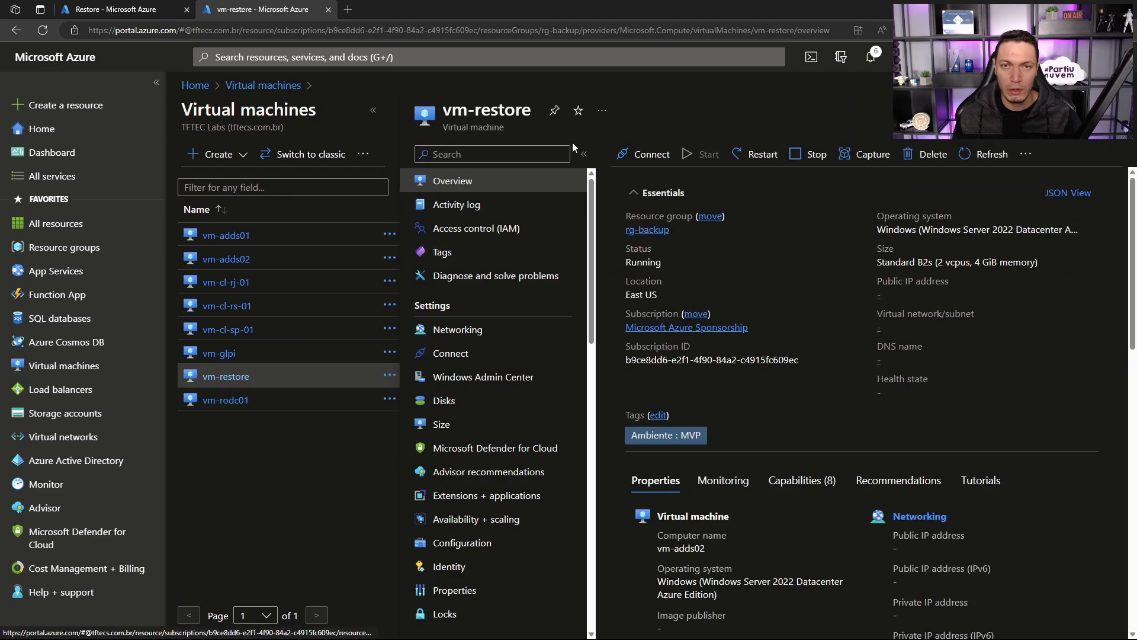
click(634, 155)
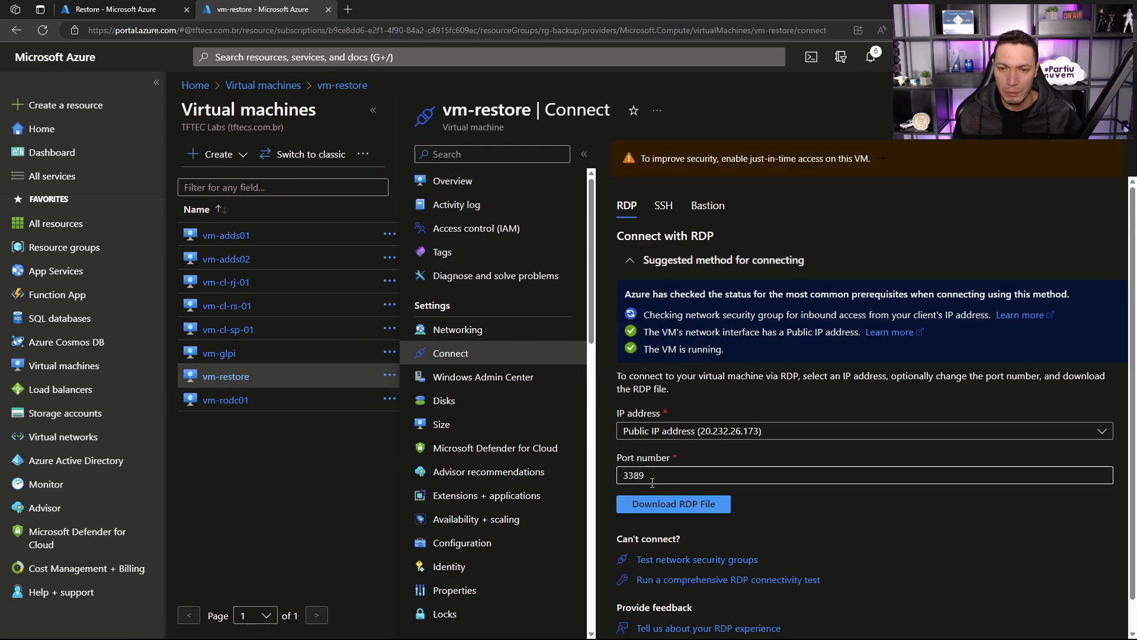
click(652, 504)
click(872, 95)
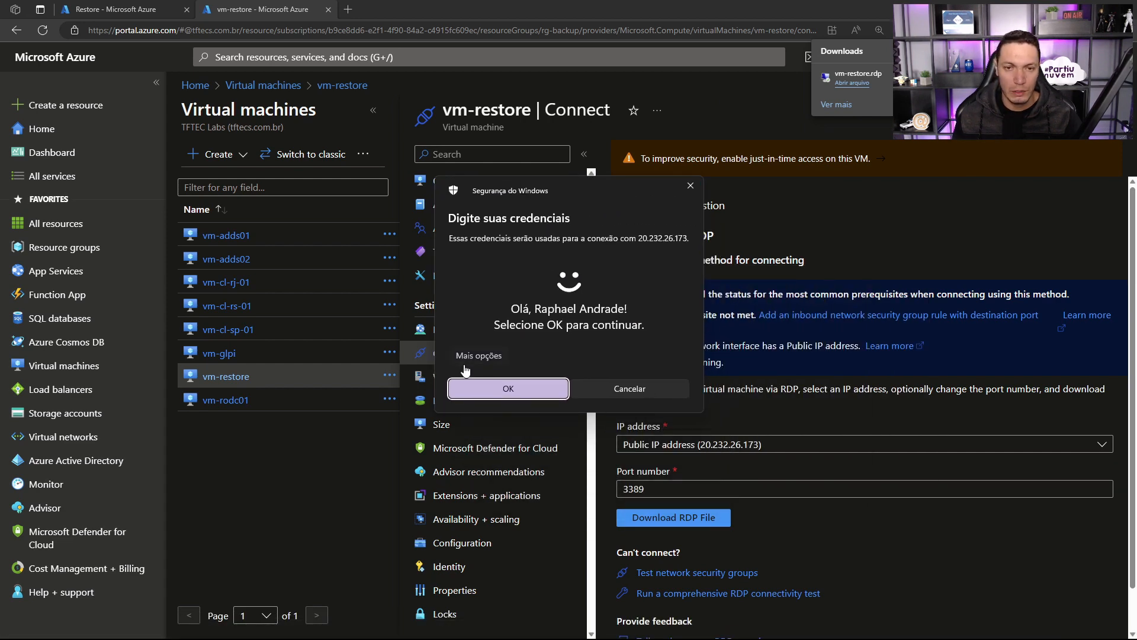
Step: Try to sign in to the remote desktop with a different account, entering the administrator username and the account password
click(477, 356)
click(503, 422)
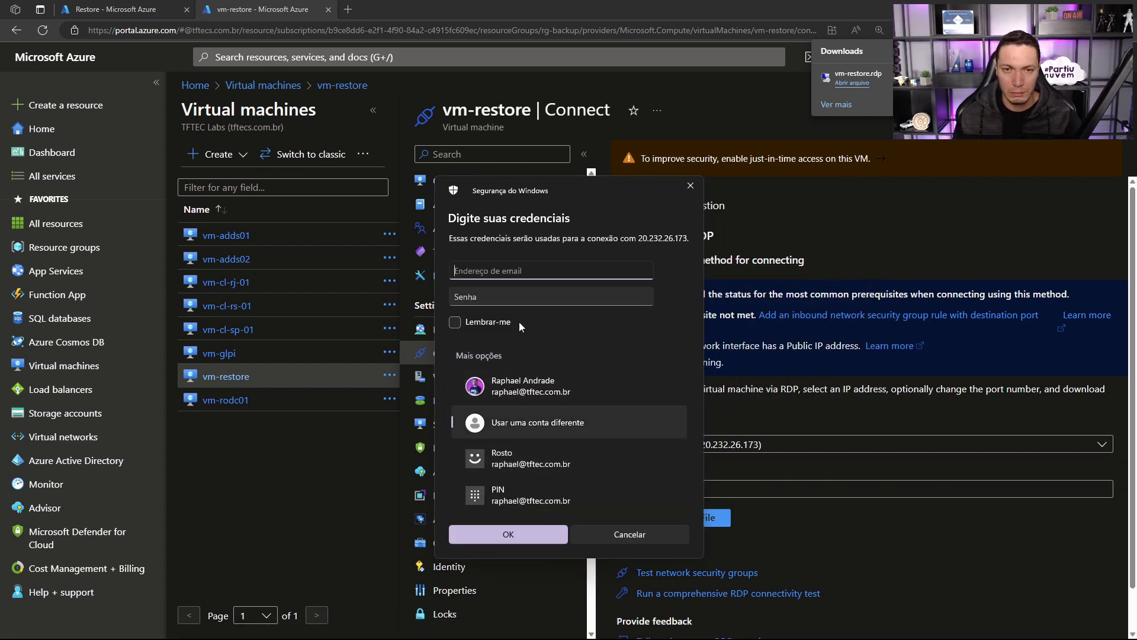
text(ADMIN)
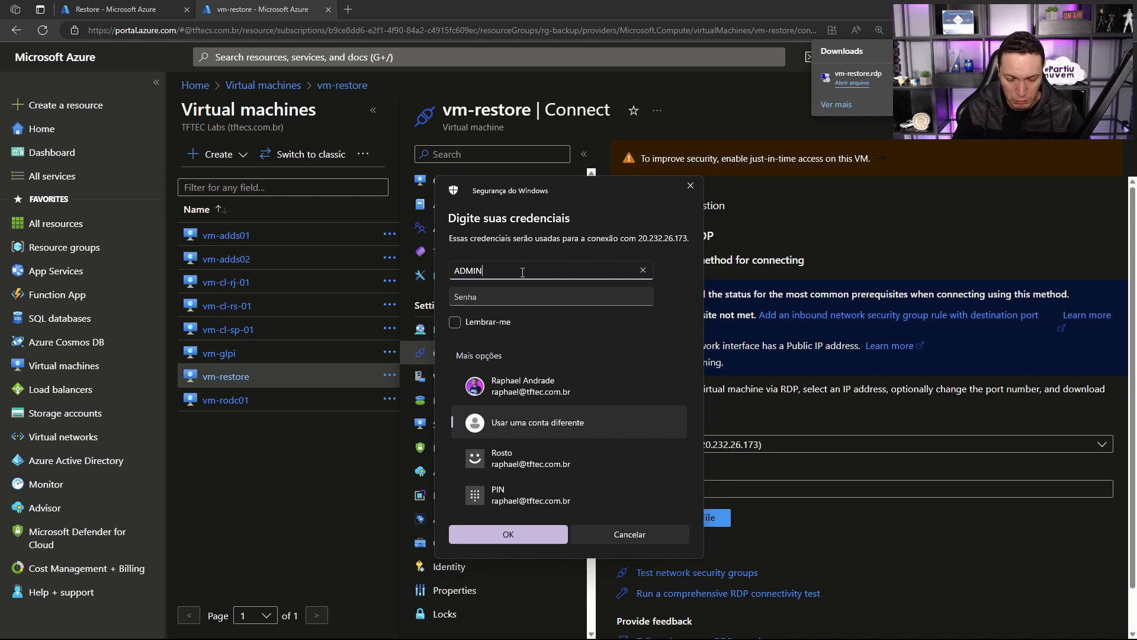
text(.RAPHAE)
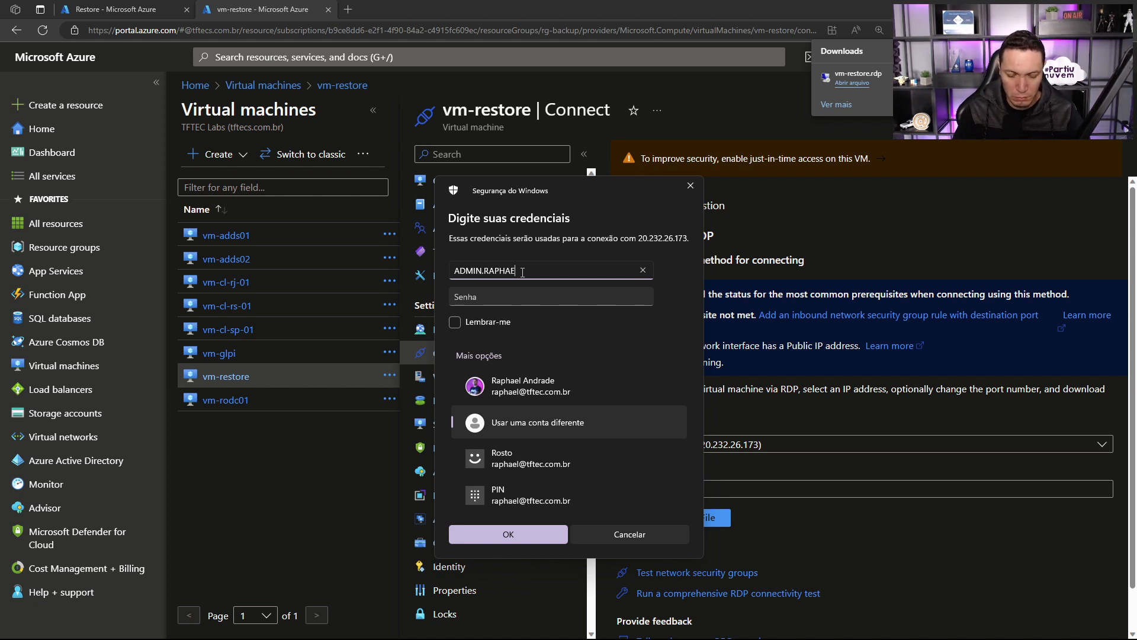
text(L)
key(Tab)
text(•••••••••••••)
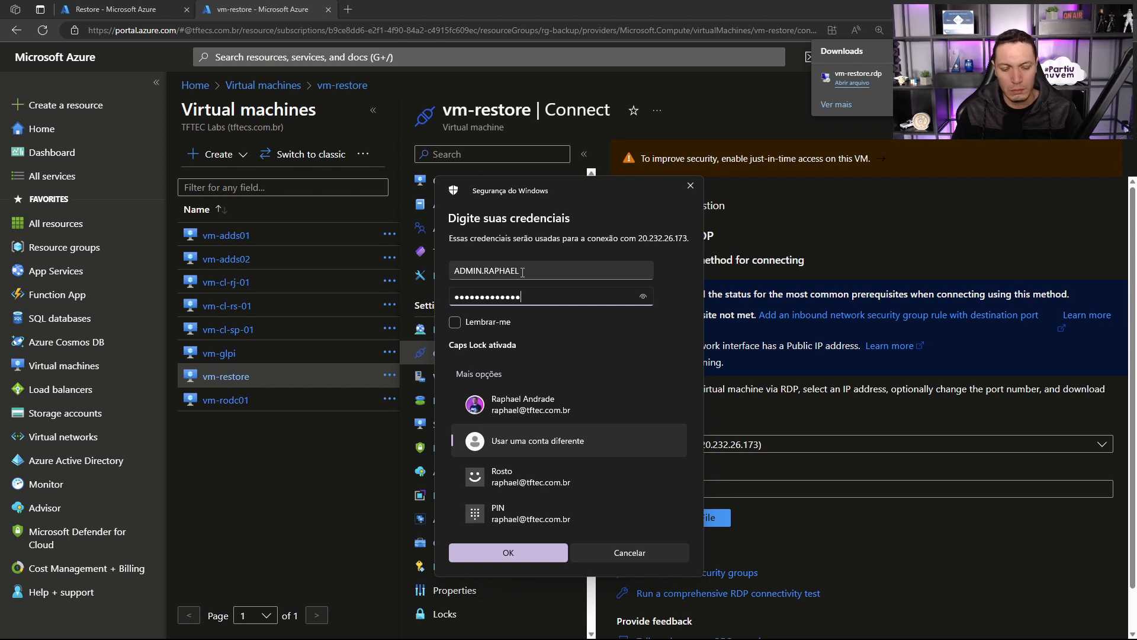
key(Return)
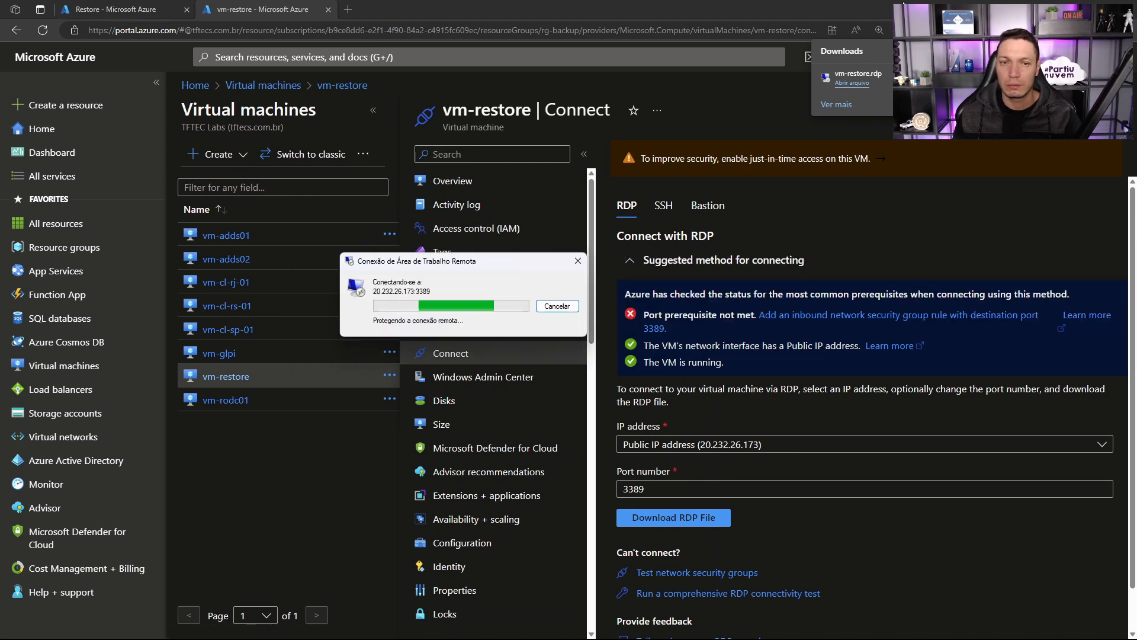
Step: In the other browser tab, refresh the disk restore job and view the storestorevault storage account's containers
drag(493, 265, 526, 264)
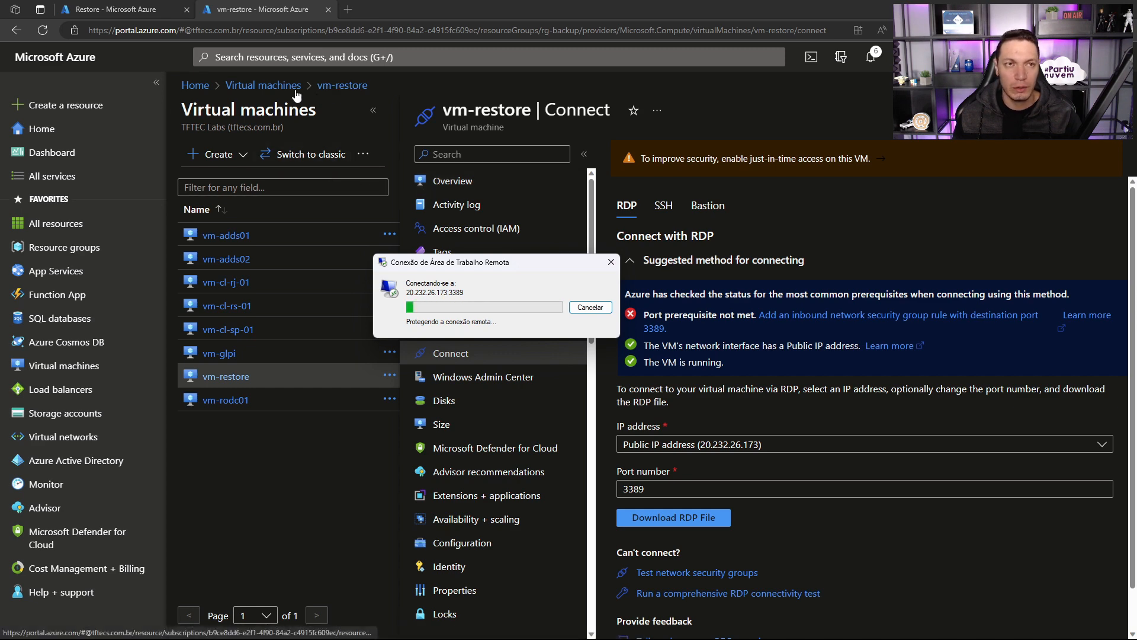
click(102, 12)
click(241, 153)
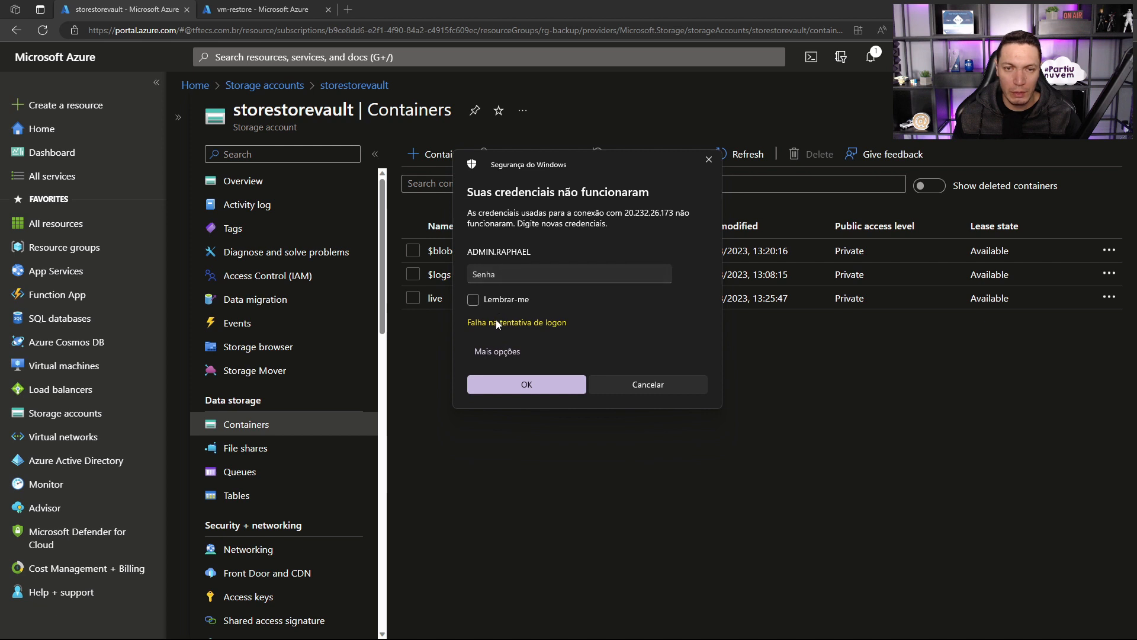
Step: Sign in to the remote desktop with a different account, entering the PARTIUNUVEM domain administrator username and the account password
click(497, 352)
click(554, 421)
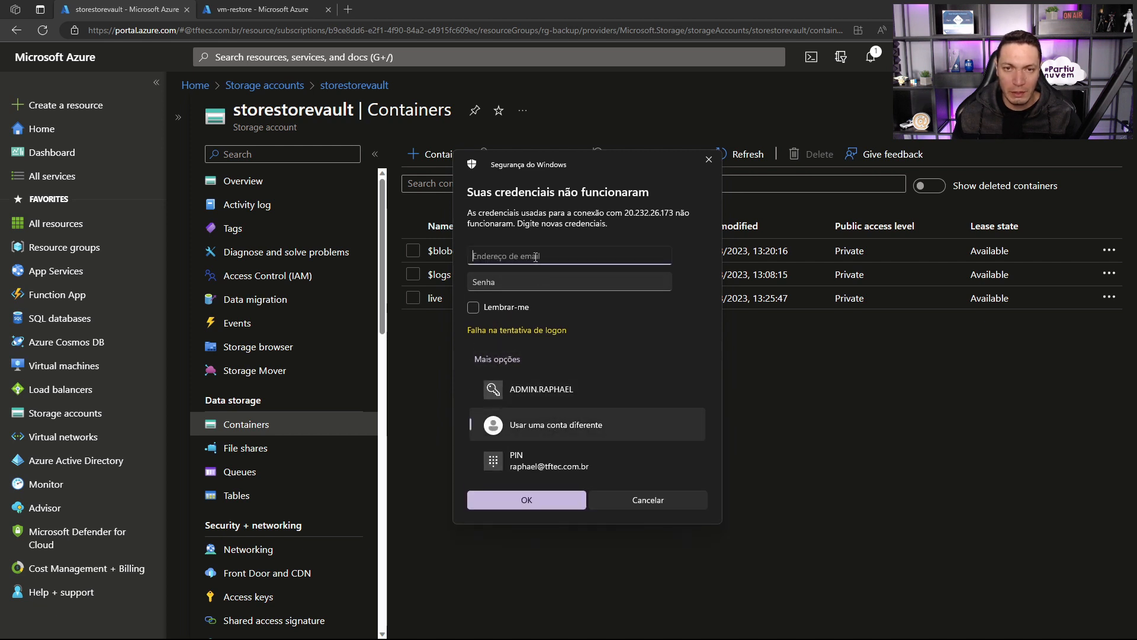
text(PARTIUNUVEM\)
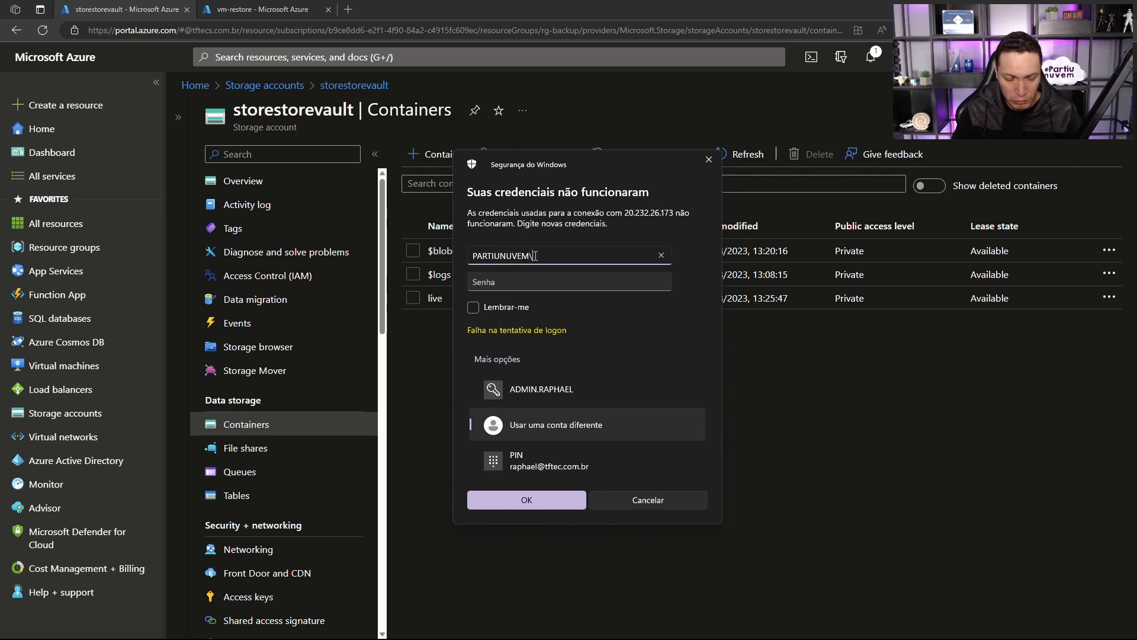
text(ADMIN.RAPHAEL)
key(Tab)
key(Caps_Lock)
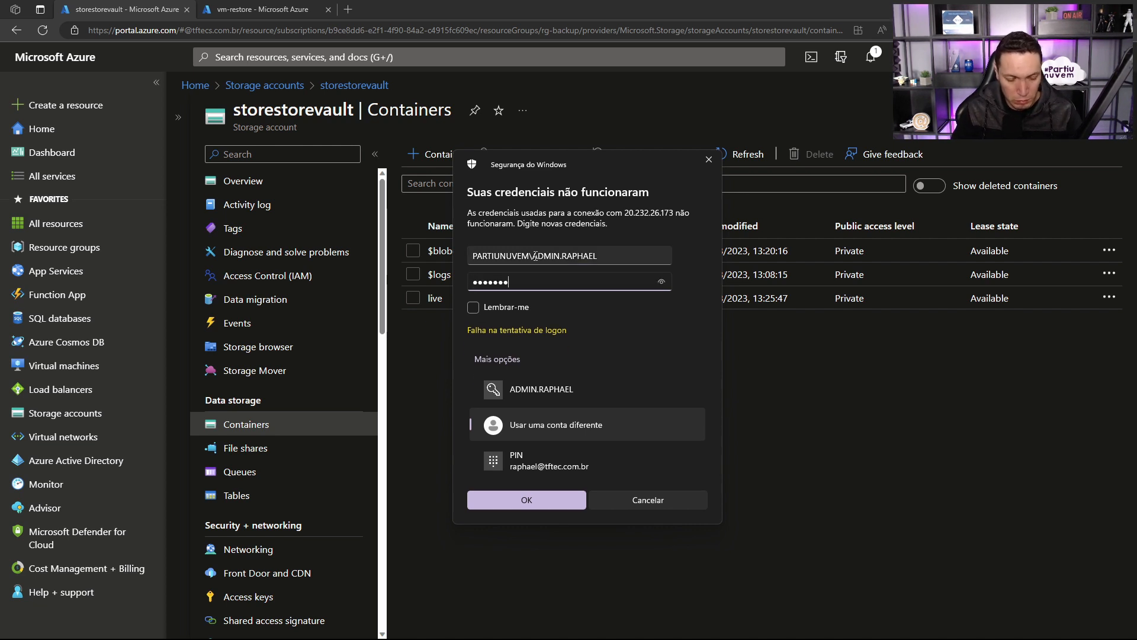
key(Return)
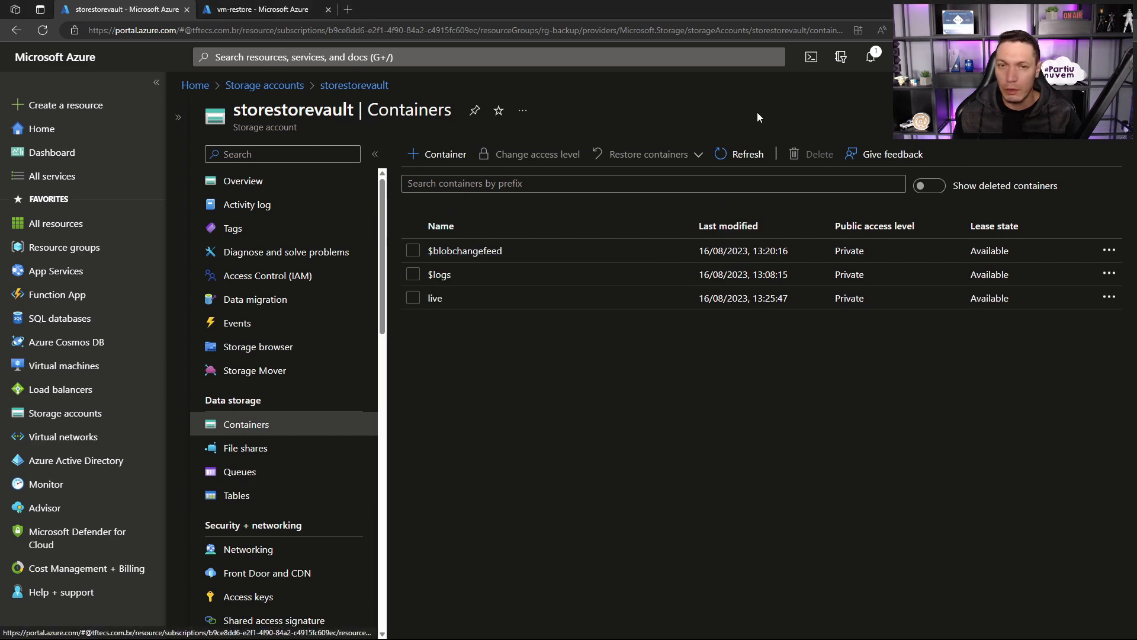
Step: View the storestorevault storage account's overview and search the portal for the disk service to list all disks
click(237, 182)
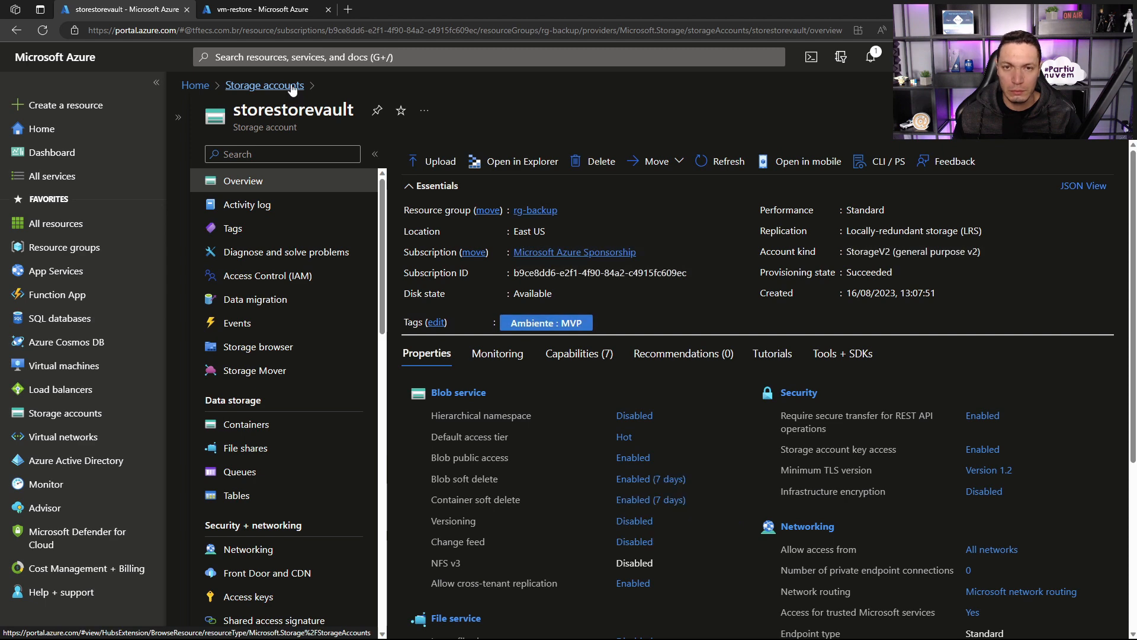
click(290, 59)
text(disk)
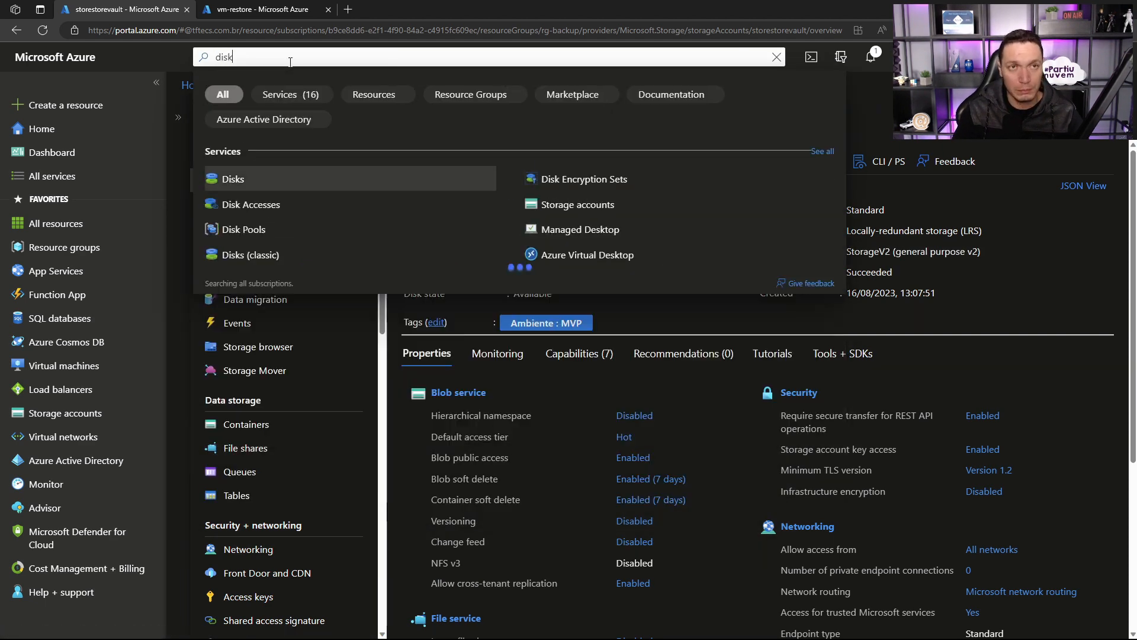
key(Return)
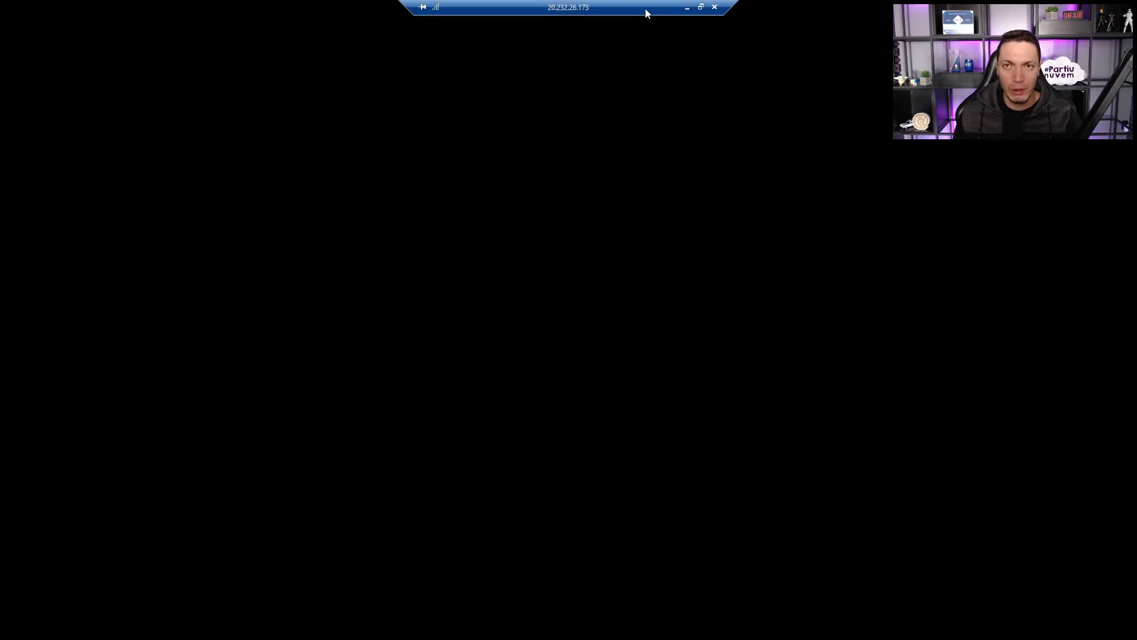
Step: Set the windowed vm-restore remote desktop aside and open the vault-live-bkp Recovery Services vault in the other browser tab
click(699, 7)
drag(539, 104, 777, 60)
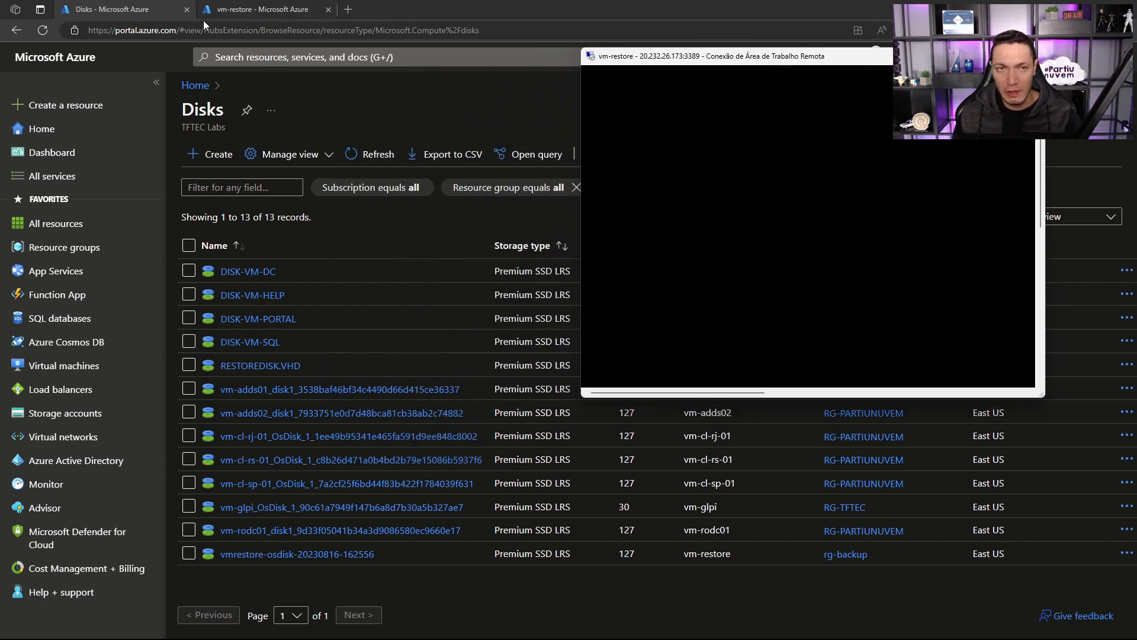
click(214, 10)
click(280, 58)
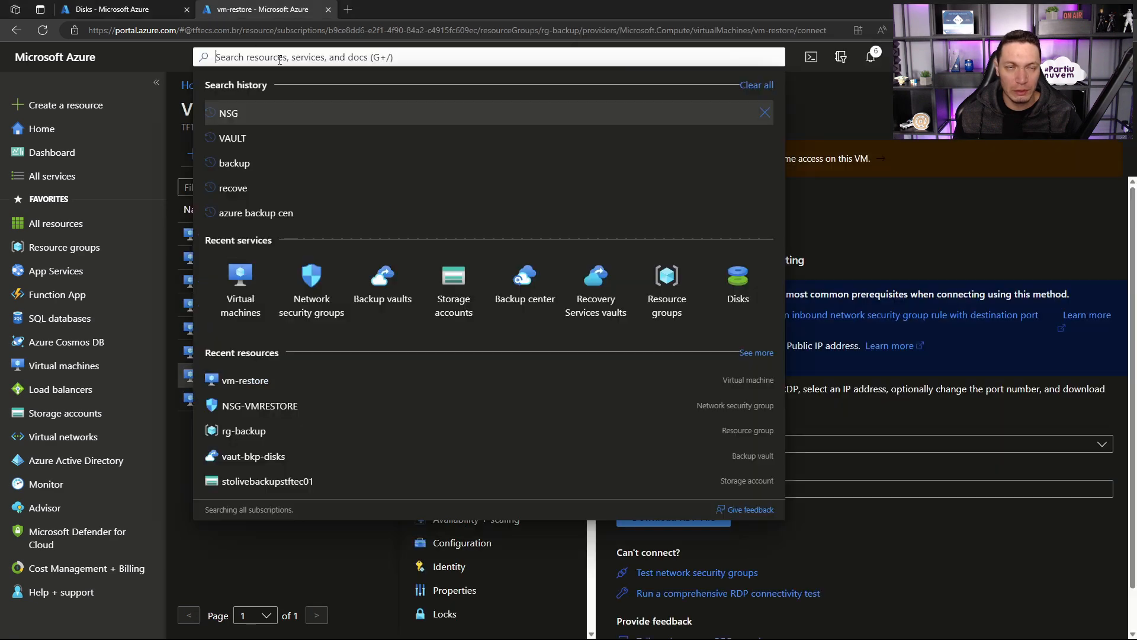
text(rec)
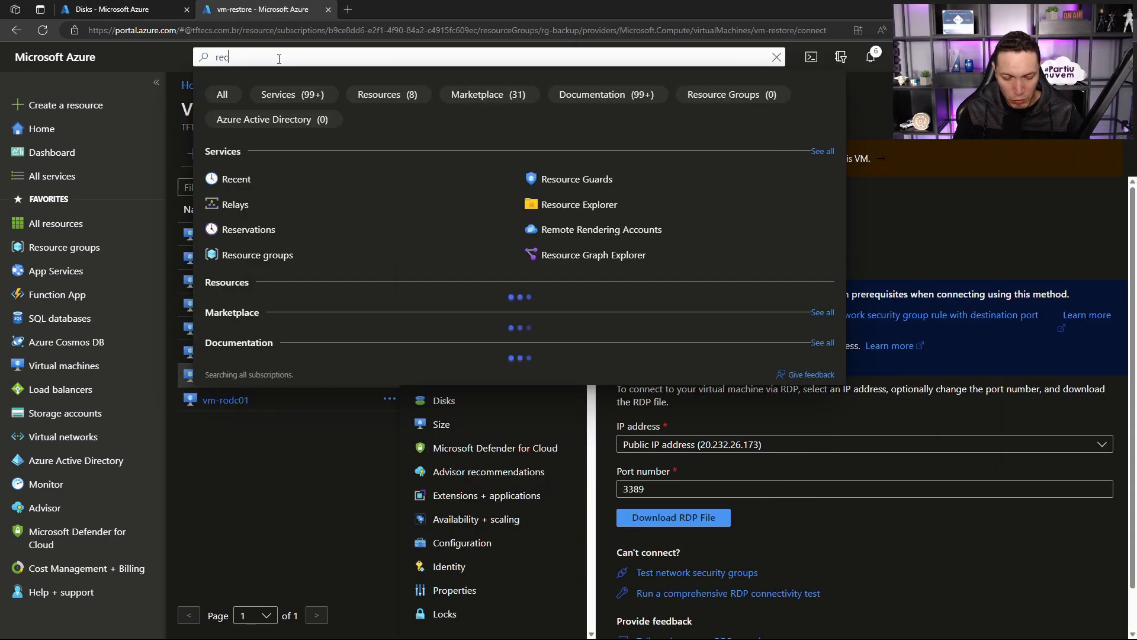
text(overy)
click(282, 179)
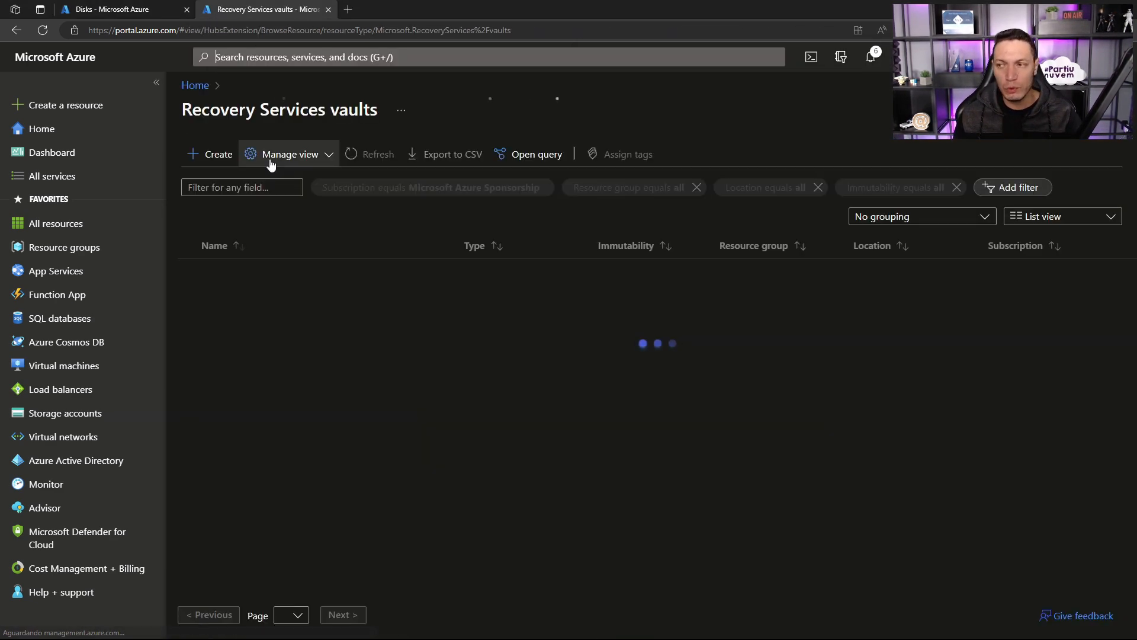
click(243, 270)
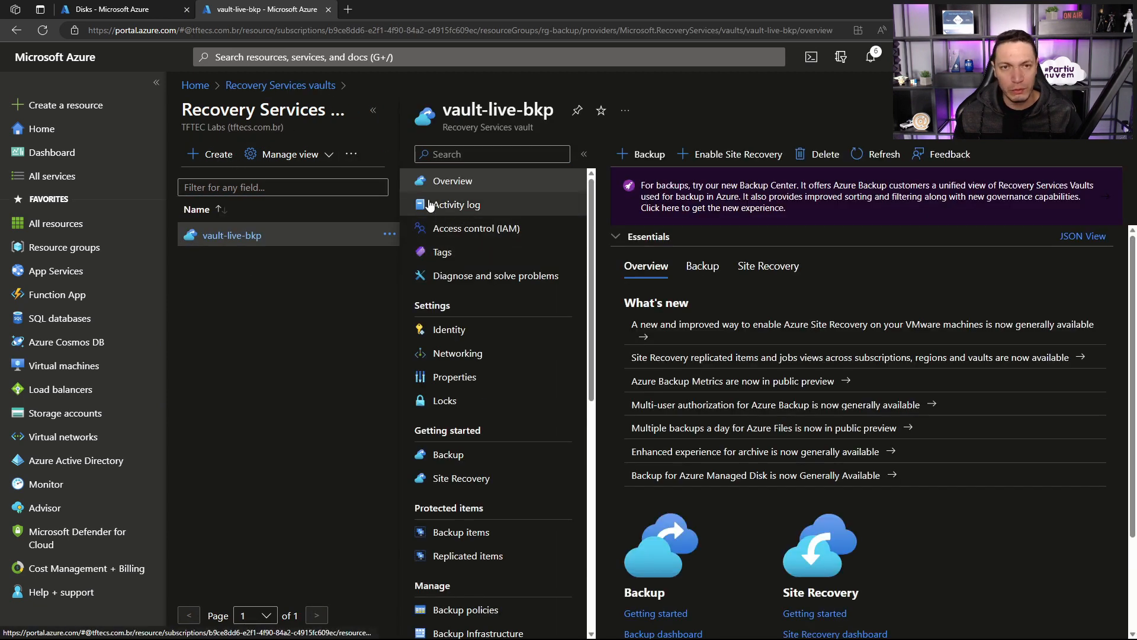
click(373, 112)
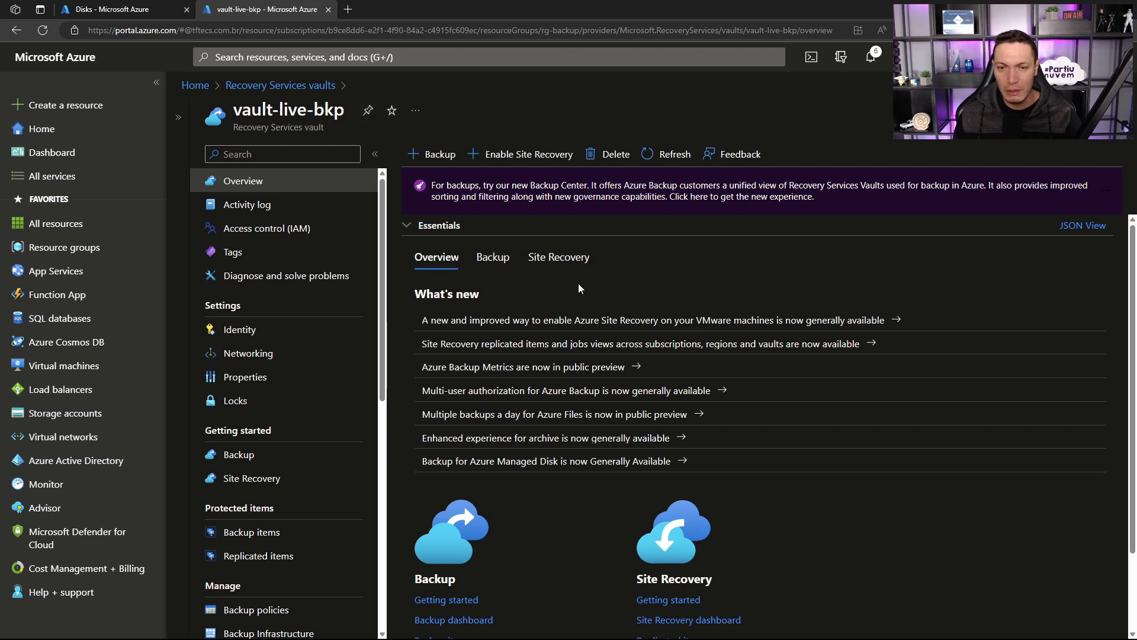
Step: Open the details of the vm-adds02 backup item under the vault's Azure Virtual Machine backup items
click(251, 532)
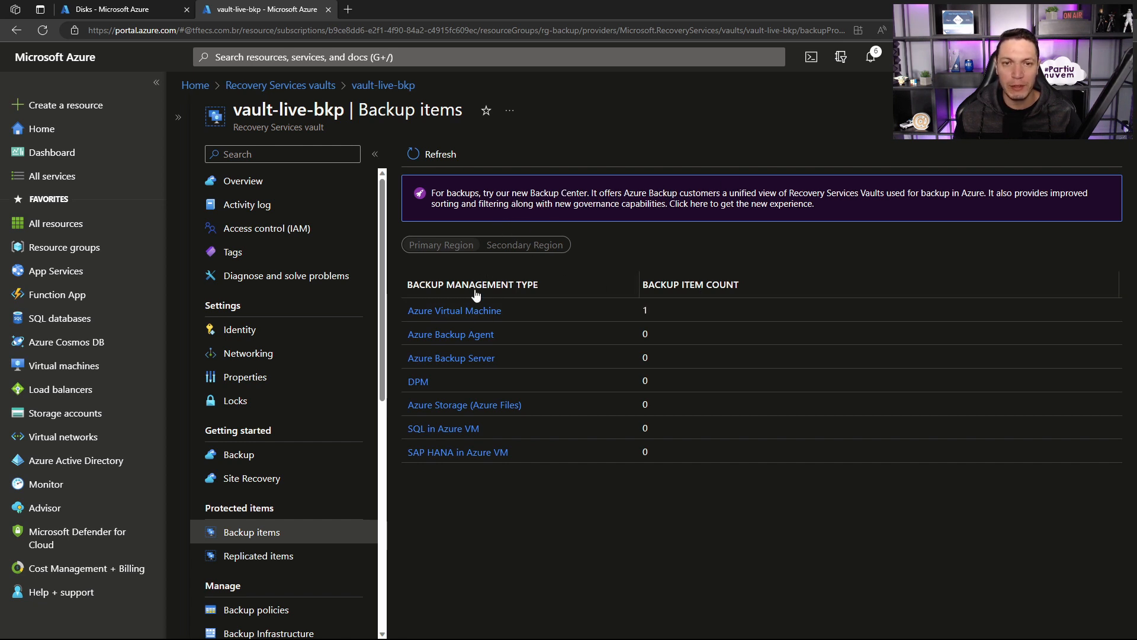
click(467, 309)
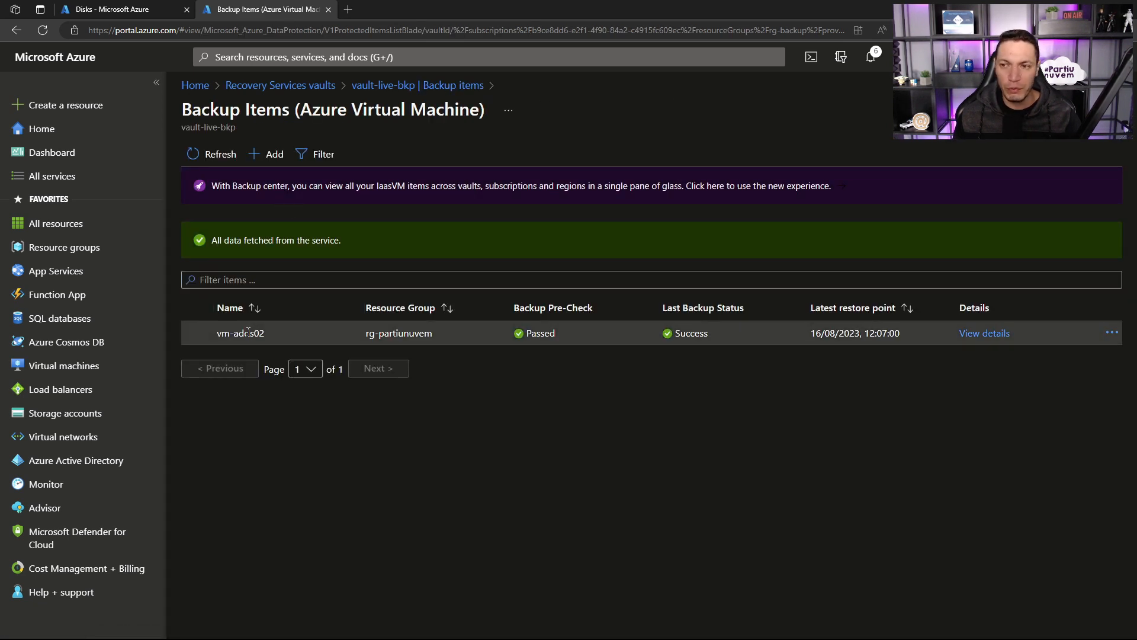
click(984, 333)
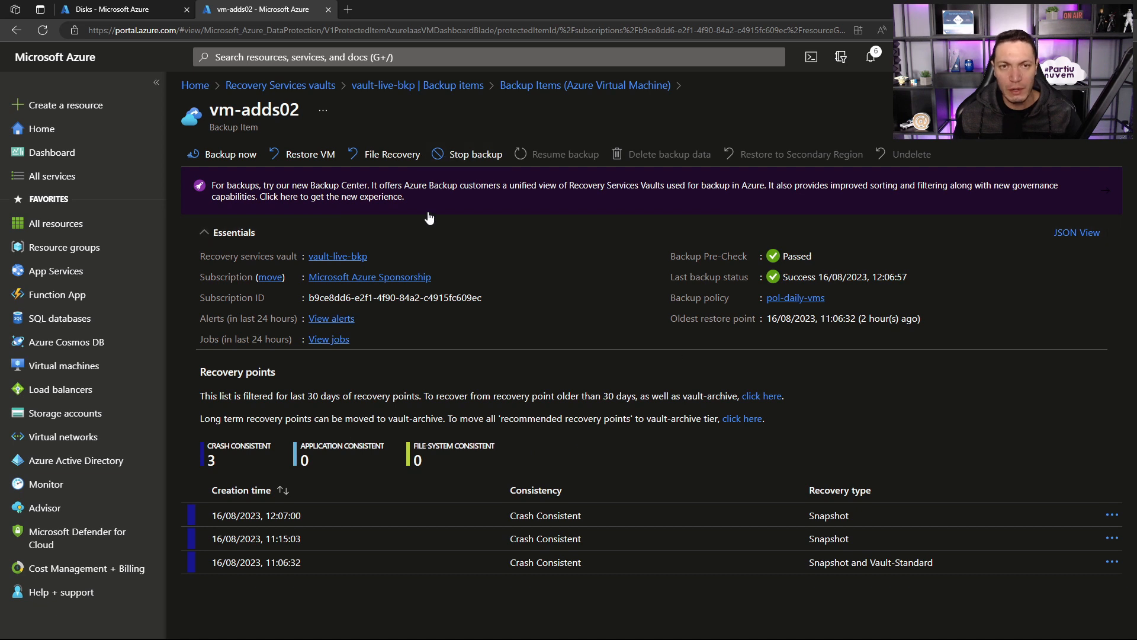
Step: Start File Recovery for vm-adds02 with the 16/08/2023, 0:07:00 pm restore point, and minimize the remote desktop window
click(396, 157)
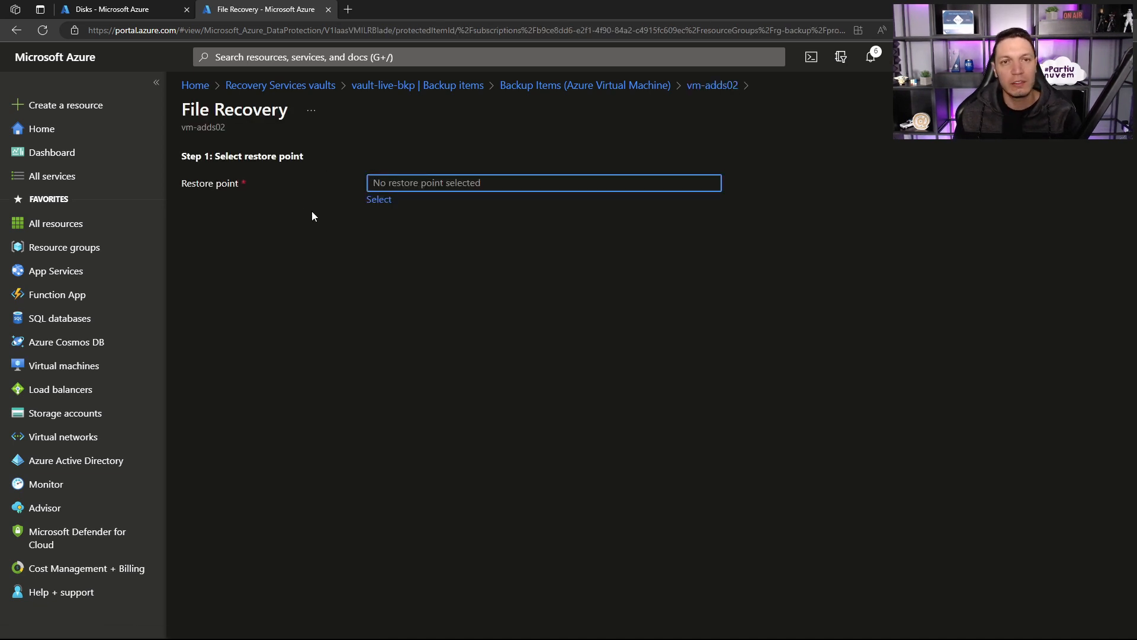
click(379, 199)
click(590, 255)
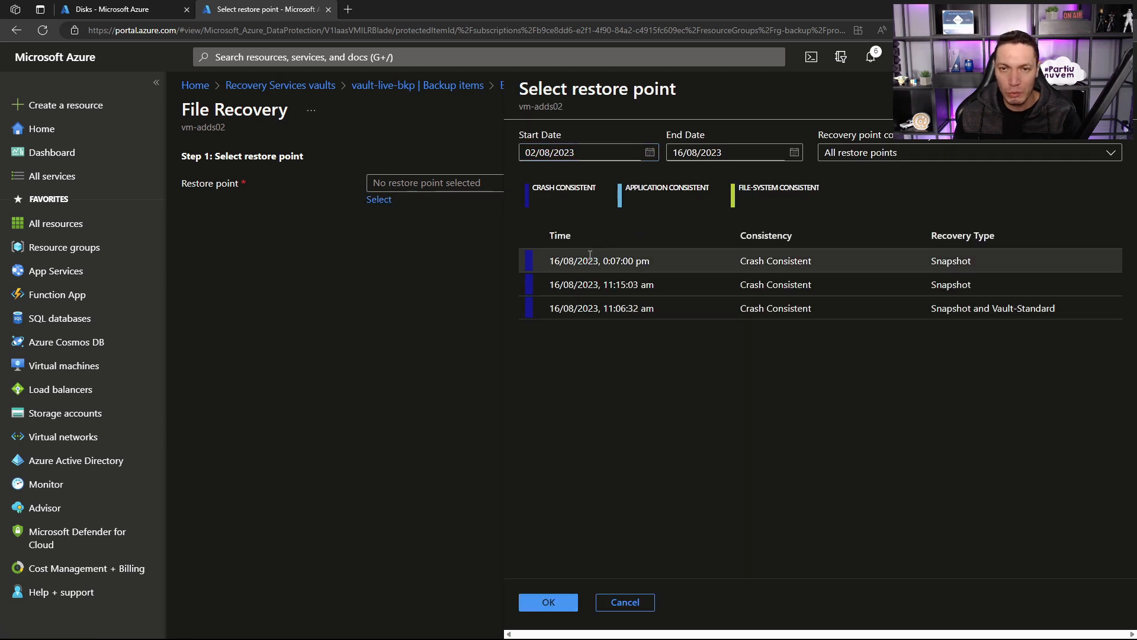
click(548, 601)
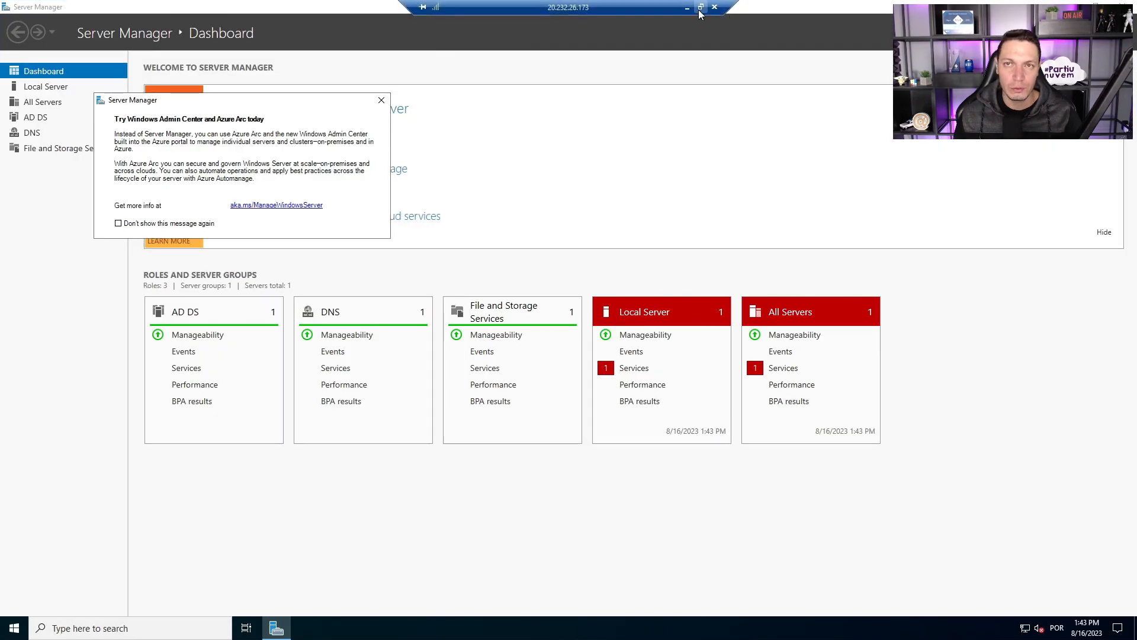
click(691, 6)
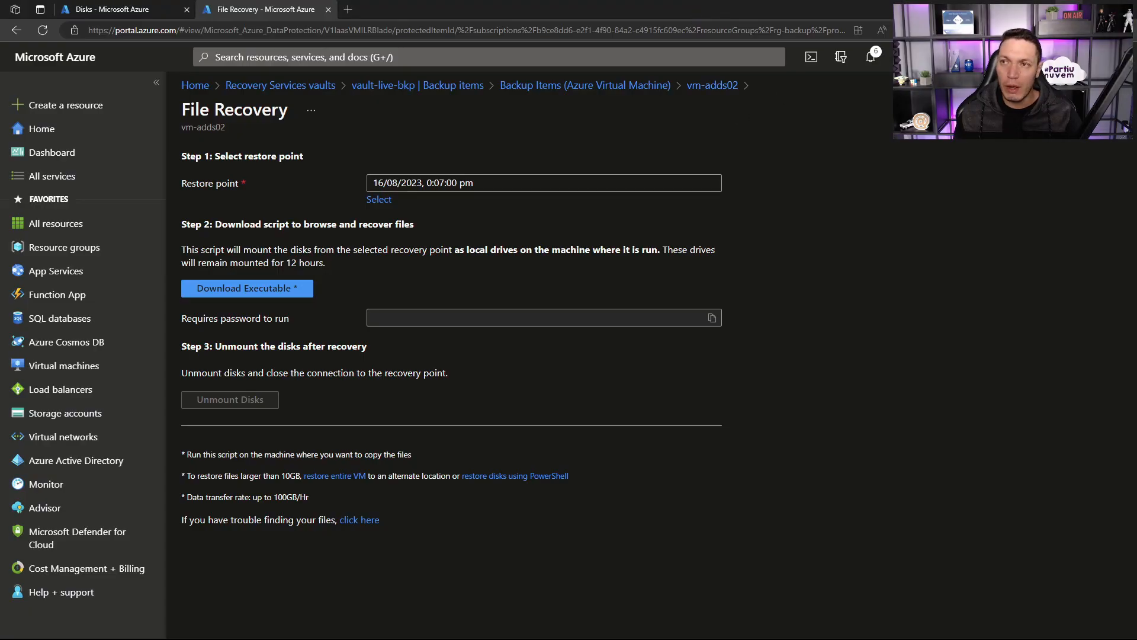